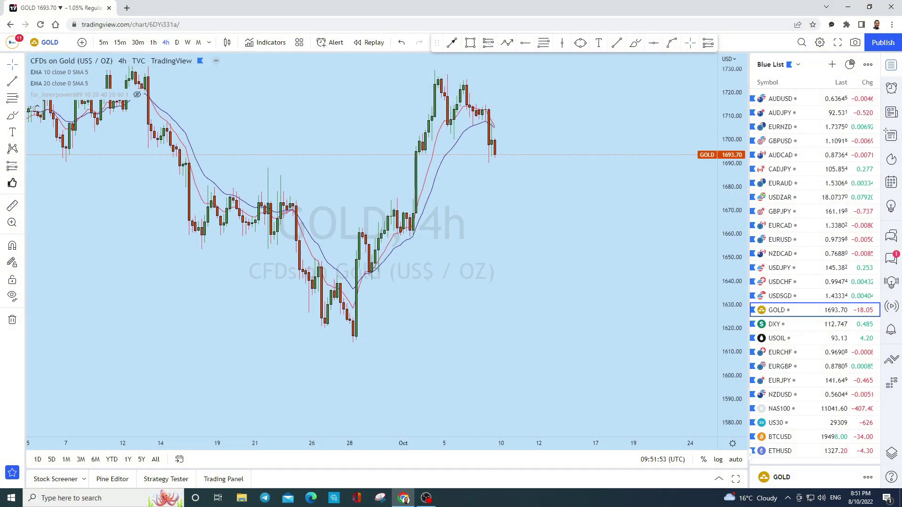
- Open the AUDUSD chart from the watchlist and switch it to the monthly timeframe, showing the price history back to the early 2000s
left_click(789, 99)
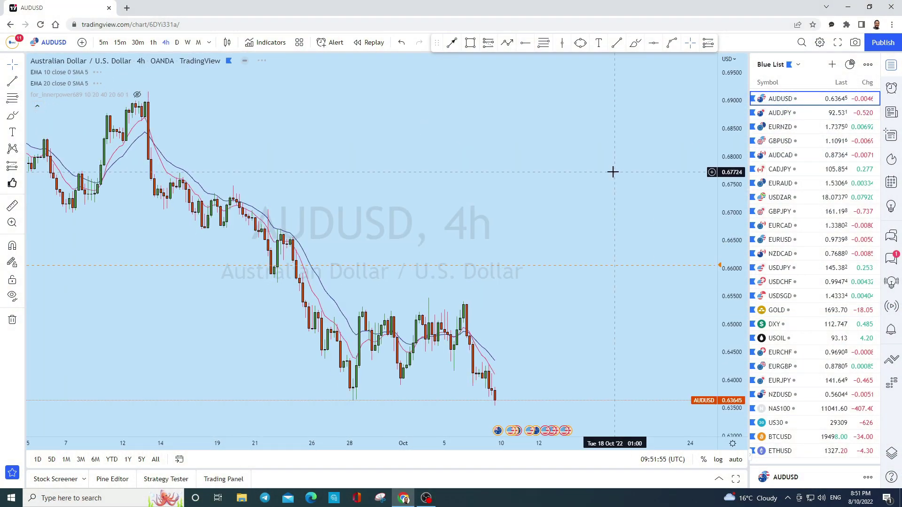
left_click(21, 67)
left_click_drag(516, 188, 512, 146)
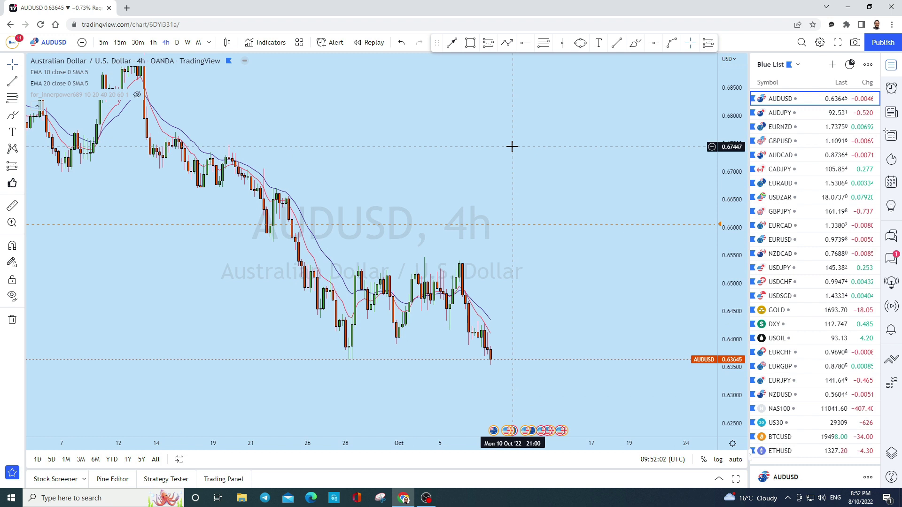
left_click(200, 42)
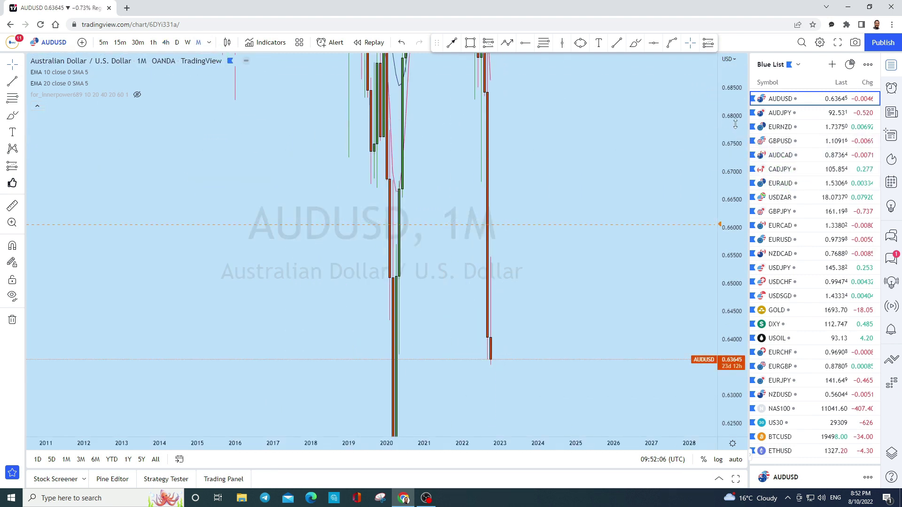
left_click_drag(726, 398, 726, 416)
scroll(620, 349, "up", 3)
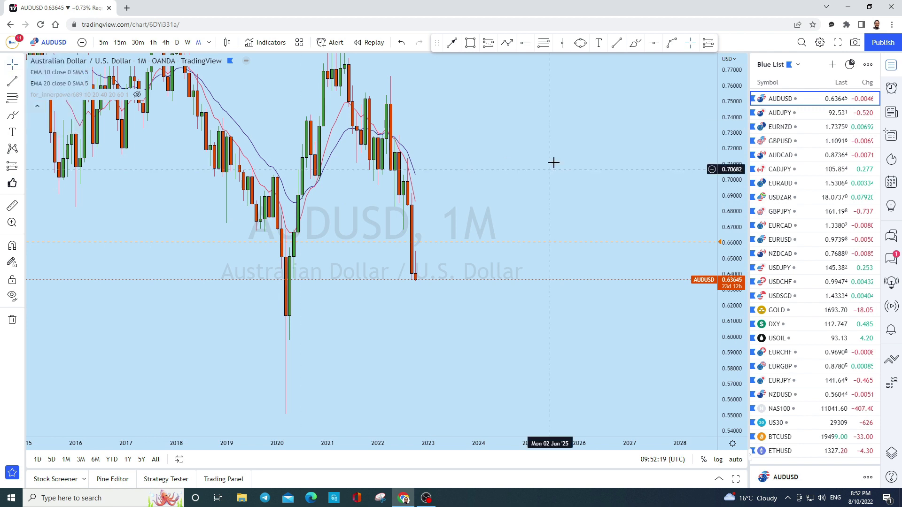
scroll(610, 211, "down", 3)
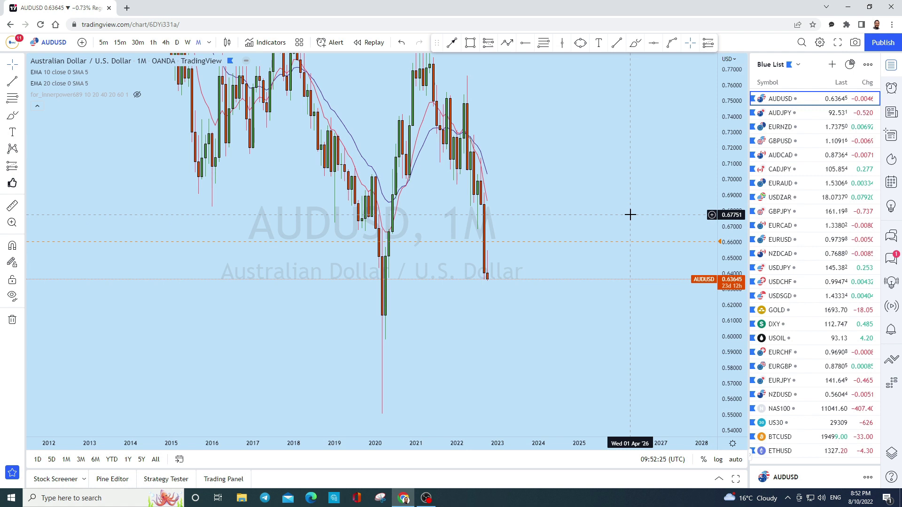
scroll(630, 215, "down", 3)
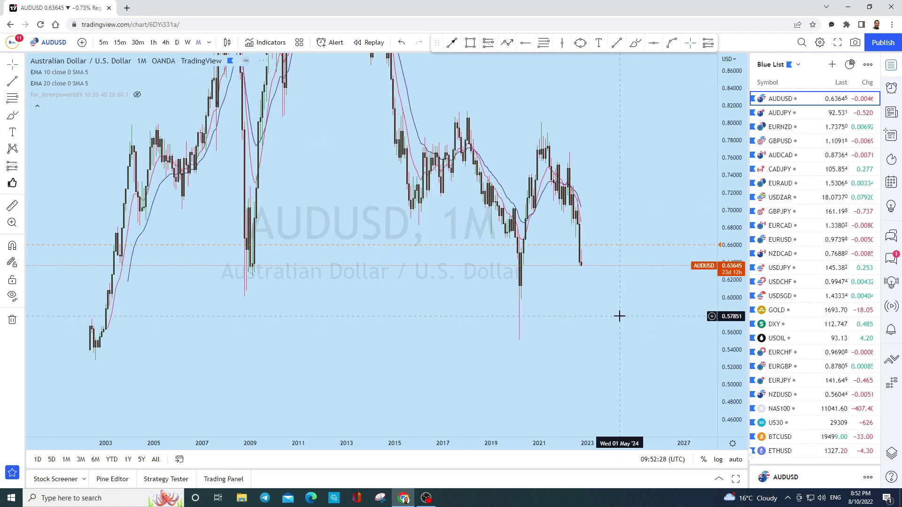
- Brush arcs over the falling monthly highs since 2021, a descending channel and a downward breakout stroke, and undo the markings
left_click(601, 41)
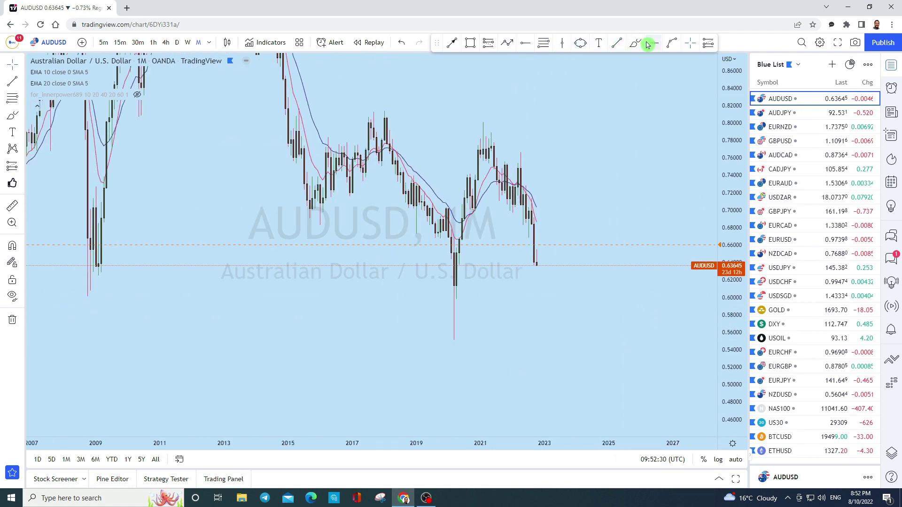
left_click_drag(513, 153, 543, 155)
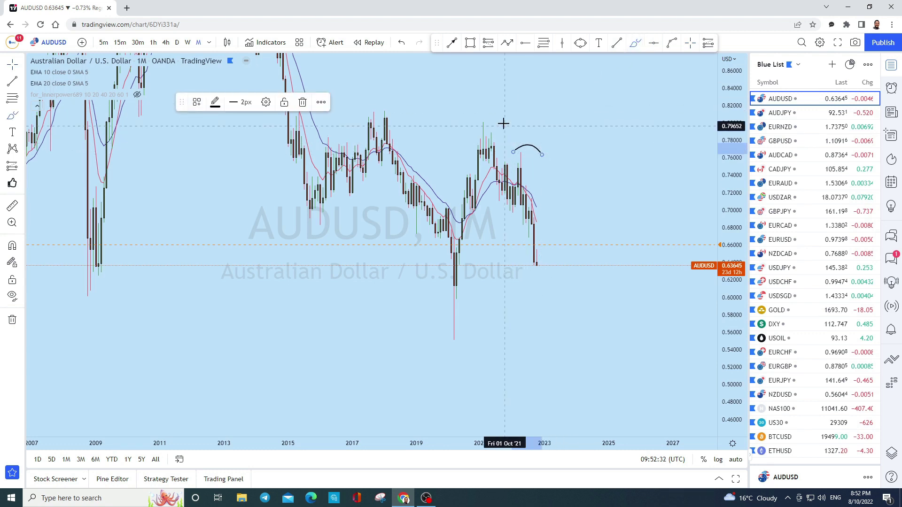
left_click_drag(505, 126, 526, 146)
left_click_drag(478, 116, 496, 121)
left_click_drag(527, 180, 558, 196)
left_click_drag(469, 149, 570, 275)
left_click_drag(474, 128, 598, 266)
left_click_drag(532, 226, 531, 306)
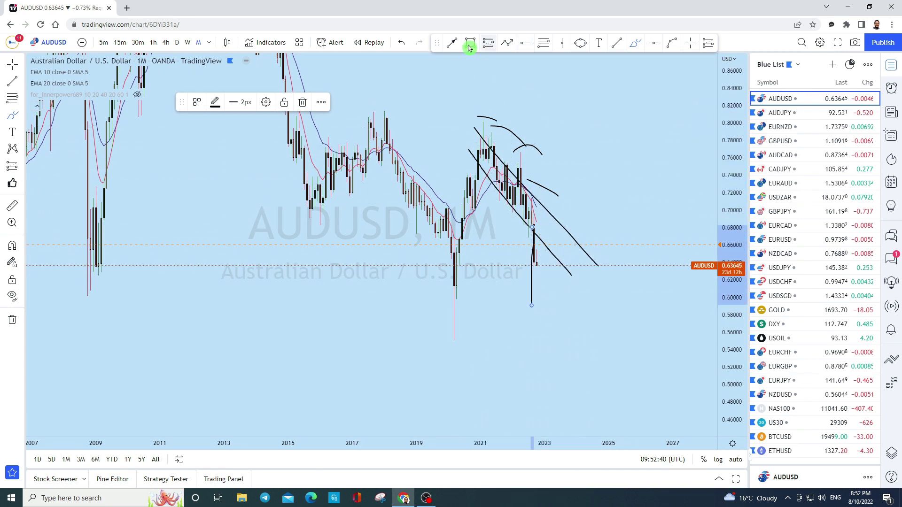
left_click(404, 46)
left_click(404, 45)
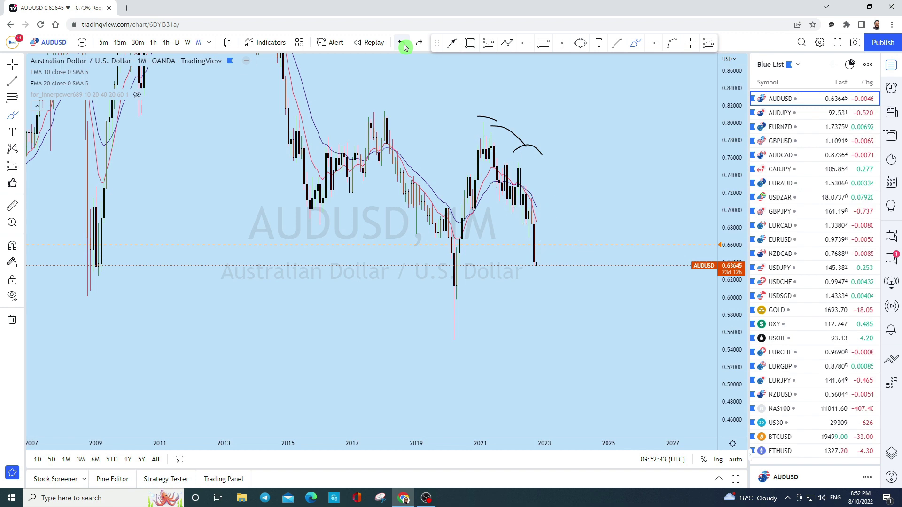
- Sketch brush strokes around the latest monthly candles, projecting a continued drop towards about 0.60, and undo each one
scroll(704, 322, "up", 3)
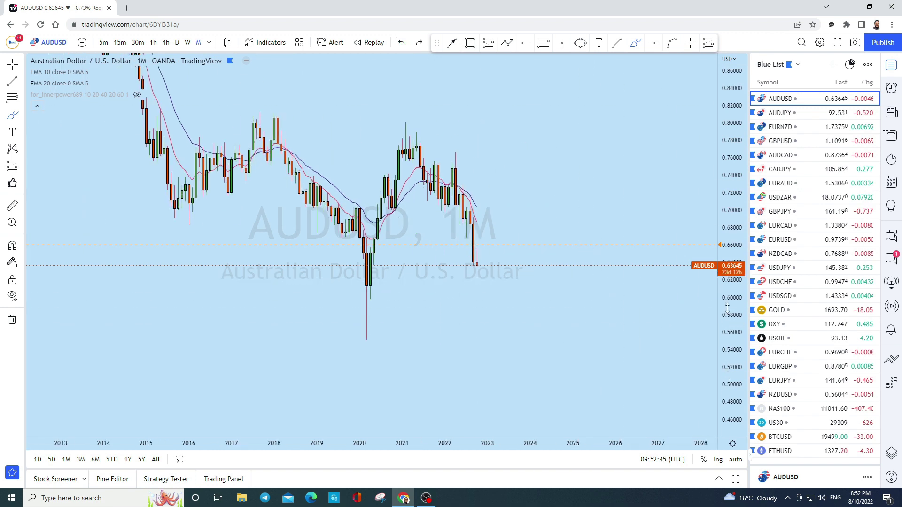
scroll(524, 267, "up", 3)
left_click_drag(365, 290, 370, 252)
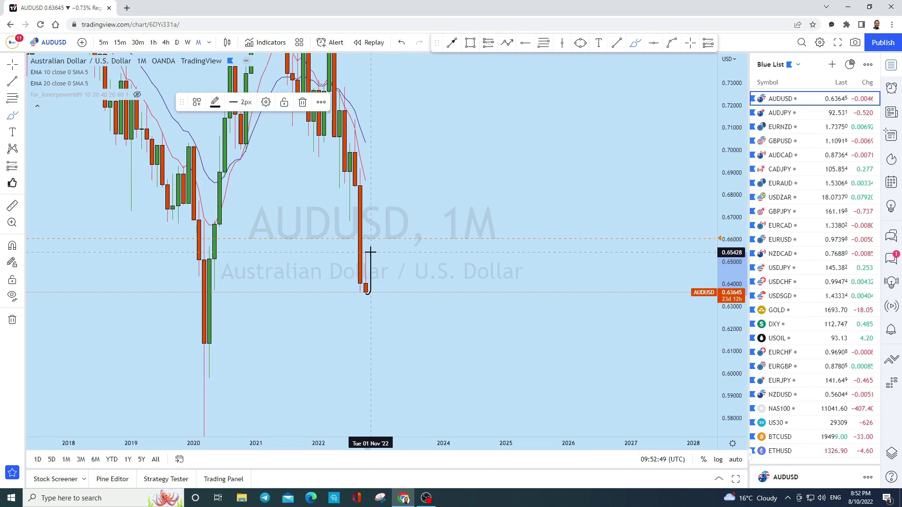
mouse_move(371, 252)
left_mouse_down()
mouse_move(376, 322)
mouse_move(393, 311)
mouse_move(396, 336)
left_mouse_up()
left_click(401, 43)
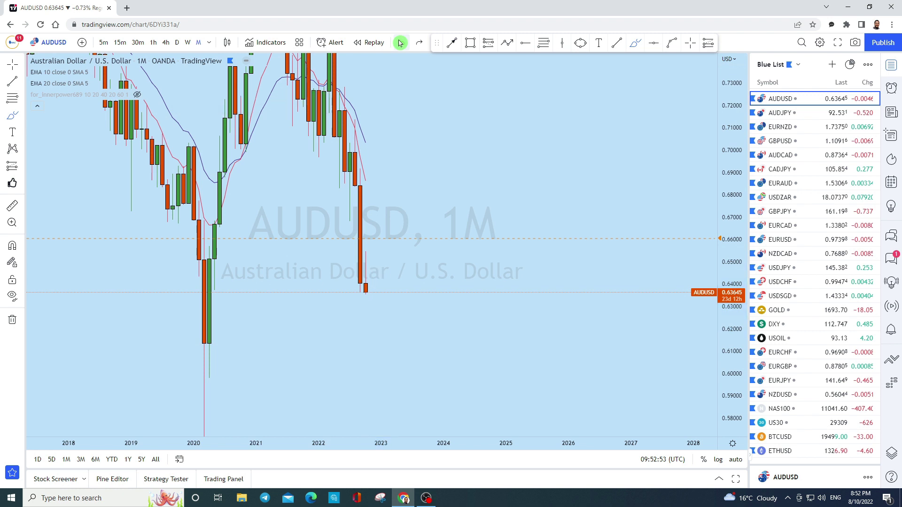
mouse_move(360, 175)
left_mouse_down()
mouse_move(362, 316)
mouse_move(369, 300)
mouse_move(372, 355)
mouse_move(364, 343)
left_mouse_up()
left_click(402, 42)
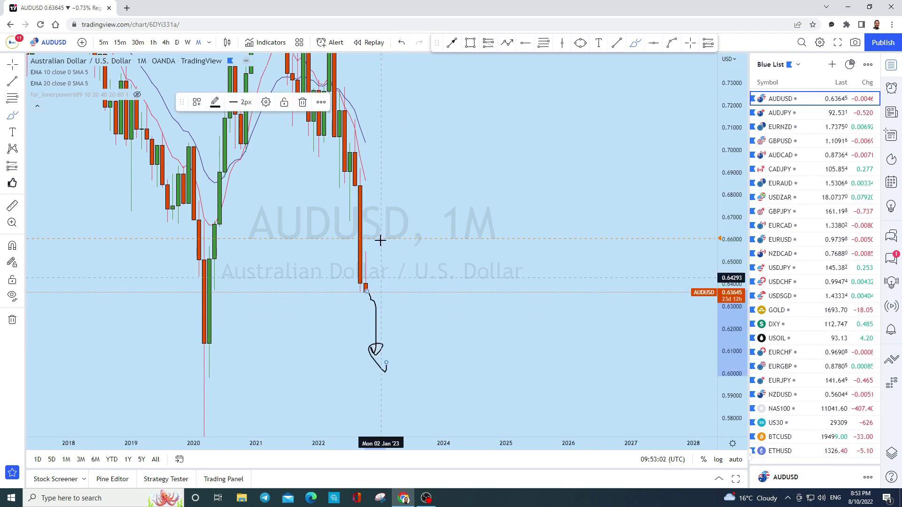
left_click(401, 42)
- Switch the AUDUSD chart to the weekly timeframe and frame the 2022 decline
scroll(609, 258, "down", 2)
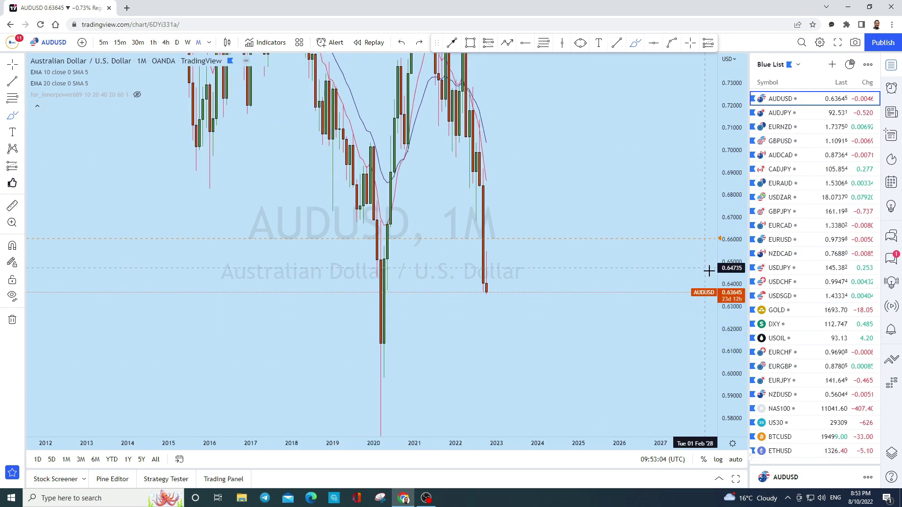
scroll(657, 296, "up", 2)
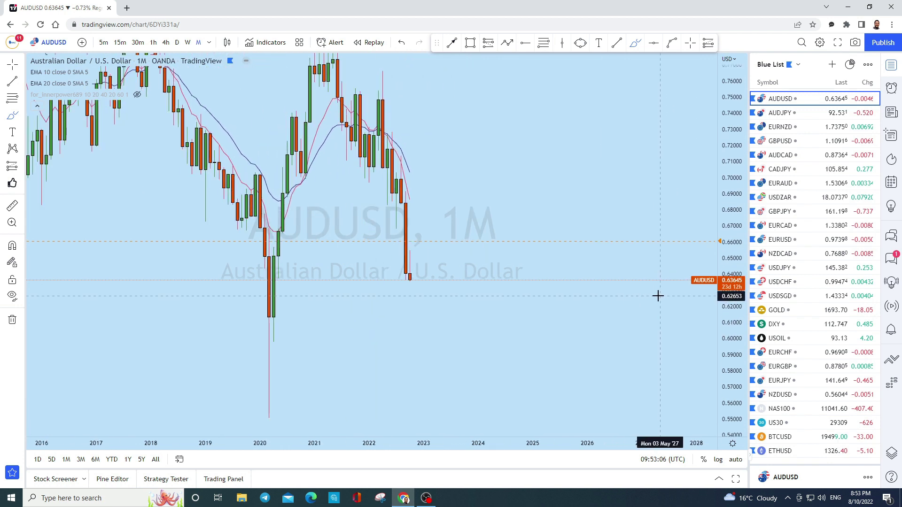
left_click(188, 42)
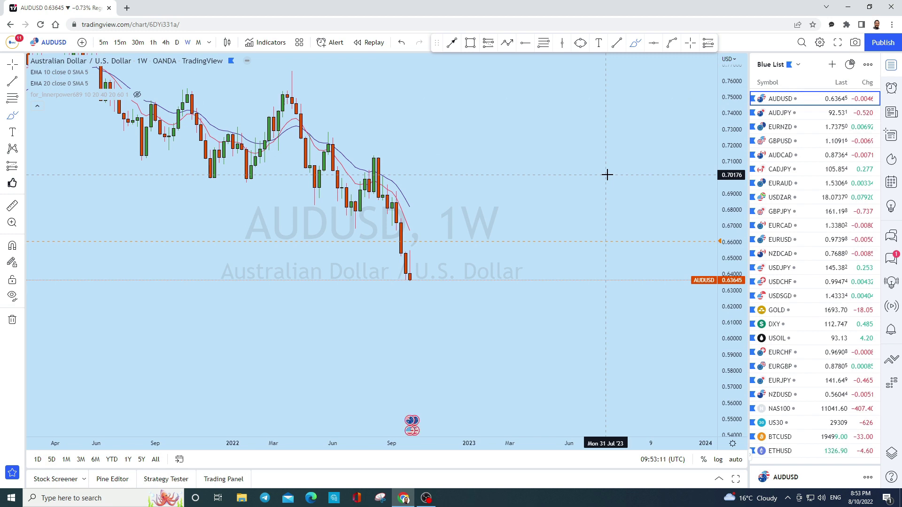
left_click_drag(515, 184, 626, 202)
scroll(617, 180, "down", 2)
scroll(630, 211, "up", 2)
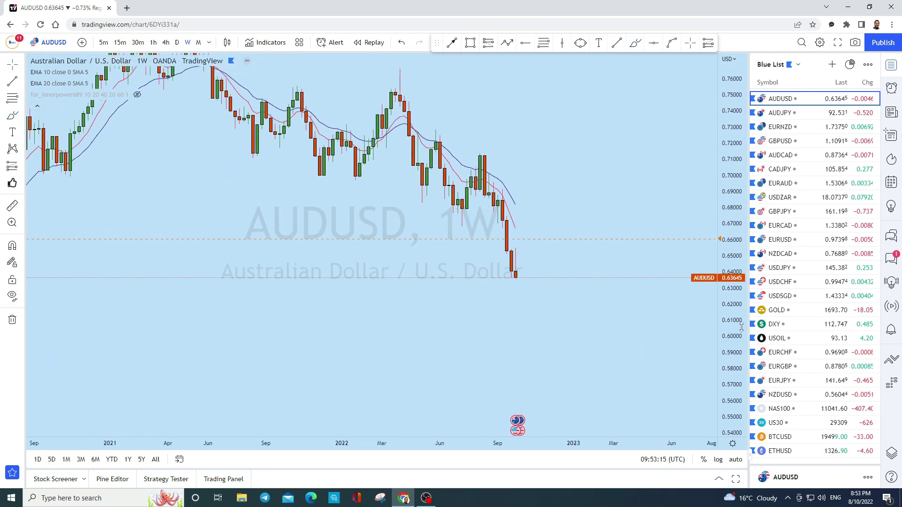
scroll(715, 258, "up", 3)
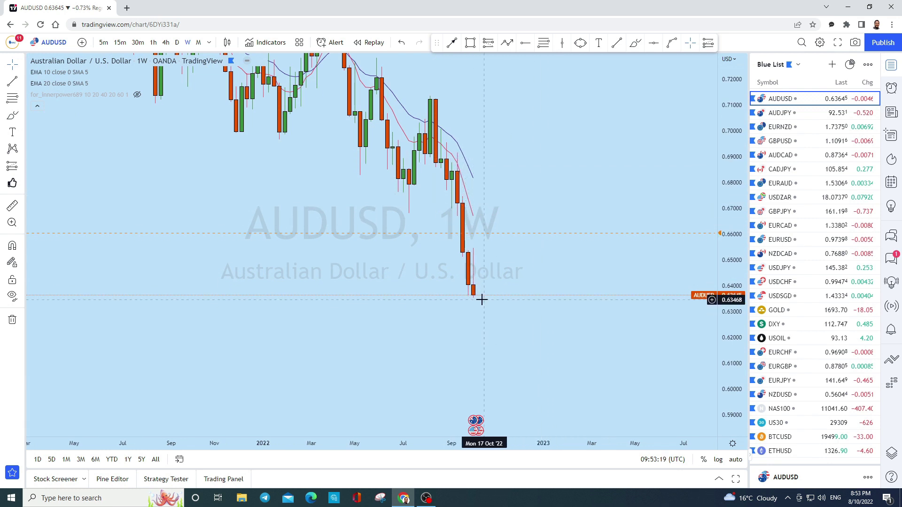
- Trace the weekly swings from the July low to the October low with the brush, mark the September drop, and undo the strokes
left_click(635, 42)
mouse_move(409, 214)
left_mouse_down()
mouse_move(411, 156)
mouse_move(426, 187)
mouse_move(447, 150)
left_mouse_up()
mouse_move(447, 198)
left_mouse_down()
mouse_move(457, 176)
mouse_move(473, 292)
left_mouse_up()
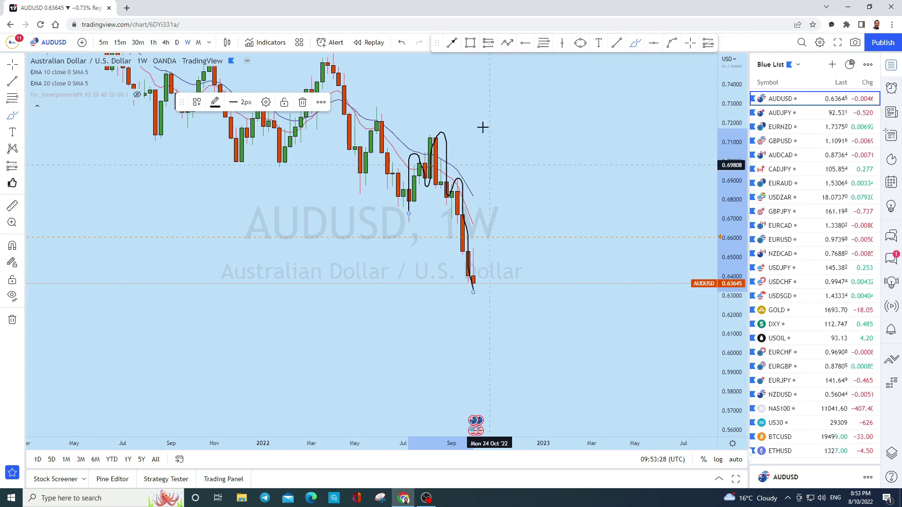
left_click(402, 43)
left_click_drag(457, 178, 462, 224)
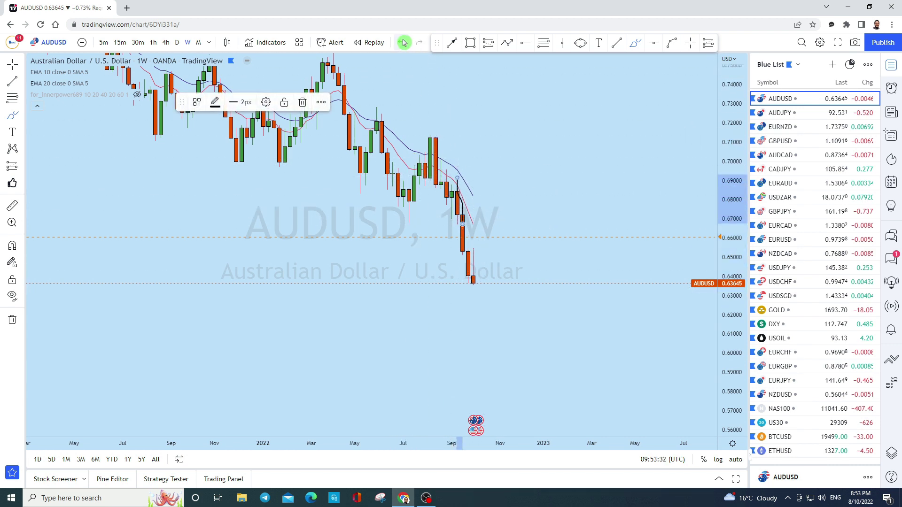
key("ctrl+z")
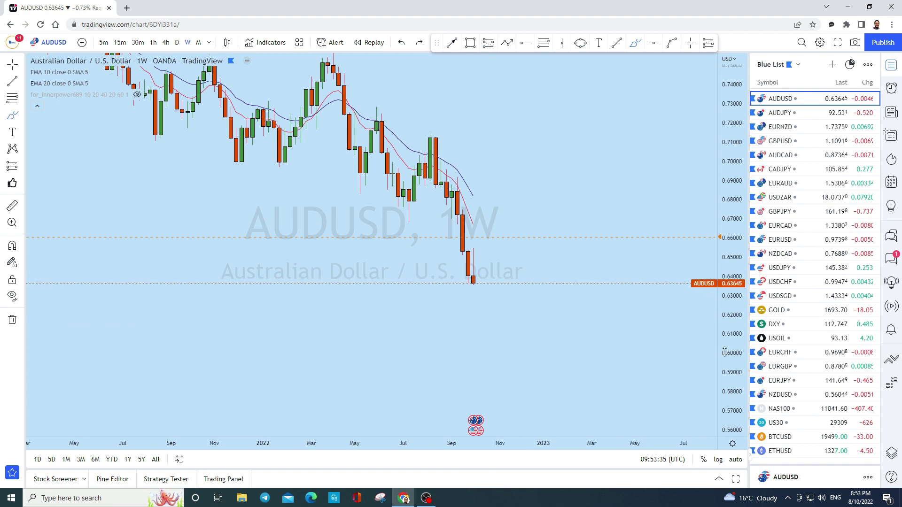
- Sketch a projected weekly pullback to about 0.656 followed by a drop to about 0.63, and undo the stroke
mouse_move(506, 264)
left_mouse_down()
mouse_move(486, 242)
mouse_move(475, 254)
mouse_move(479, 291)
mouse_move(489, 249)
left_mouse_up()
left_click(401, 43)
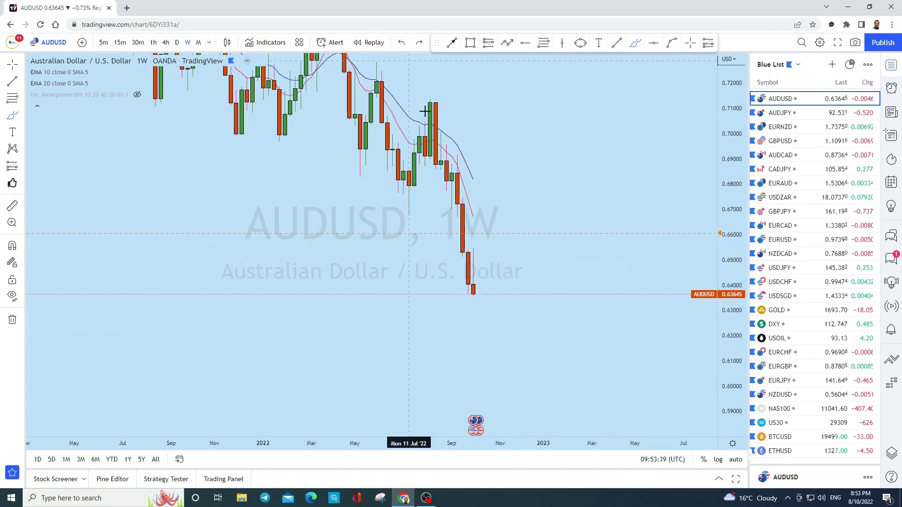
mouse_move(459, 295)
left_mouse_down()
mouse_move(485, 244)
mouse_move(489, 296)
mouse_move(511, 312)
left_mouse_up()
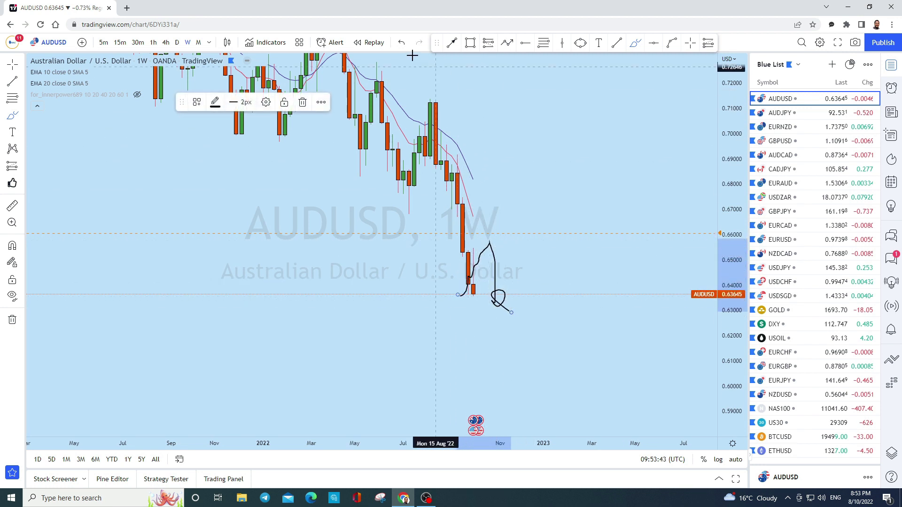
left_click(401, 42)
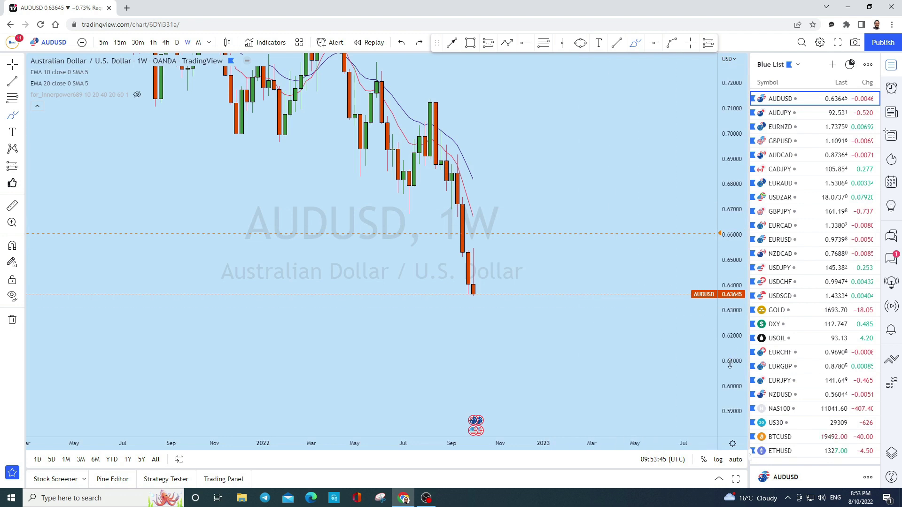
- Brush a horizontal resistance line at about 0.654 through the upper wick of the latest weekly candle, and undo it
scroll(547, 284, "up", 5)
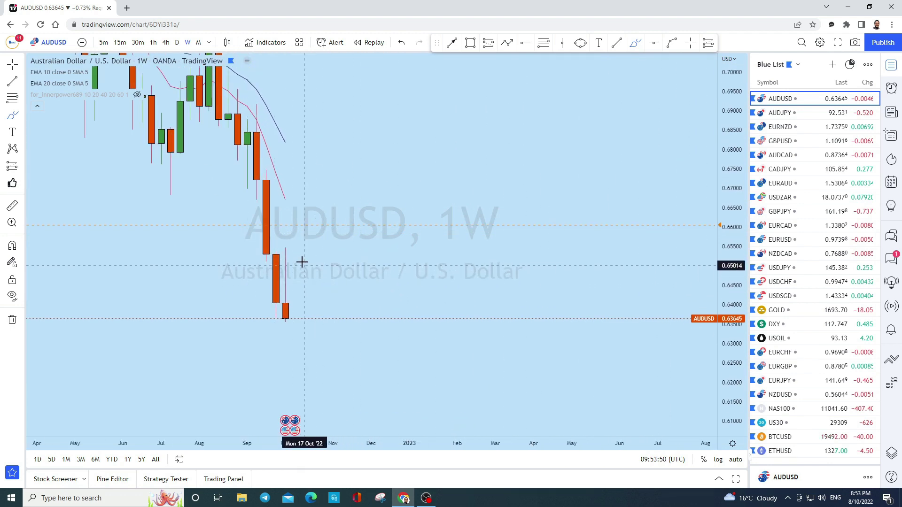
left_click(219, 252)
left_click_drag(219, 252, 541, 249)
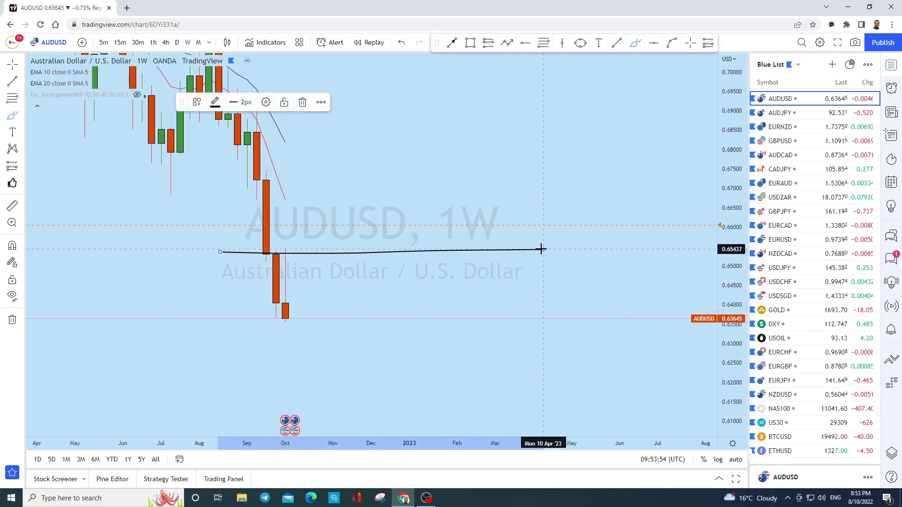
left_click(402, 43)
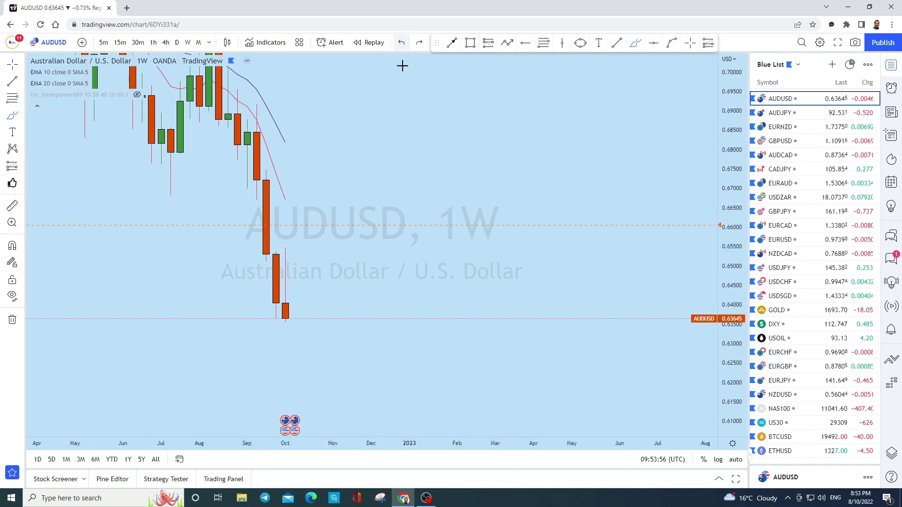
- Brush a downward projection from the last weekly candle and a small mark near its wick, undo both, and return to the crosshair cursor
mouse_move(285, 319)
left_mouse_down()
mouse_move(302, 322)
mouse_move(314, 361)
mouse_move(305, 379)
mouse_move(319, 400)
left_mouse_up()
left_click(374, 43)
left_click(401, 43)
mouse_move(276, 245)
left_mouse_down()
mouse_move(304, 247)
mouse_move(280, 248)
left_mouse_up()
left_click(402, 42)
left_click(13, 65)
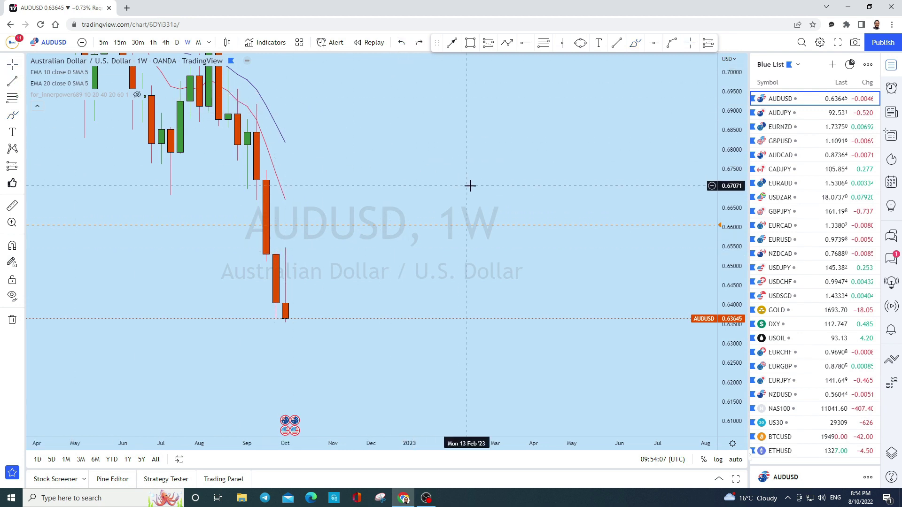
- Brush a path down the September weekly decline and back up to about 0.66, and undo it
left_click_drag(471, 186, 660, 161)
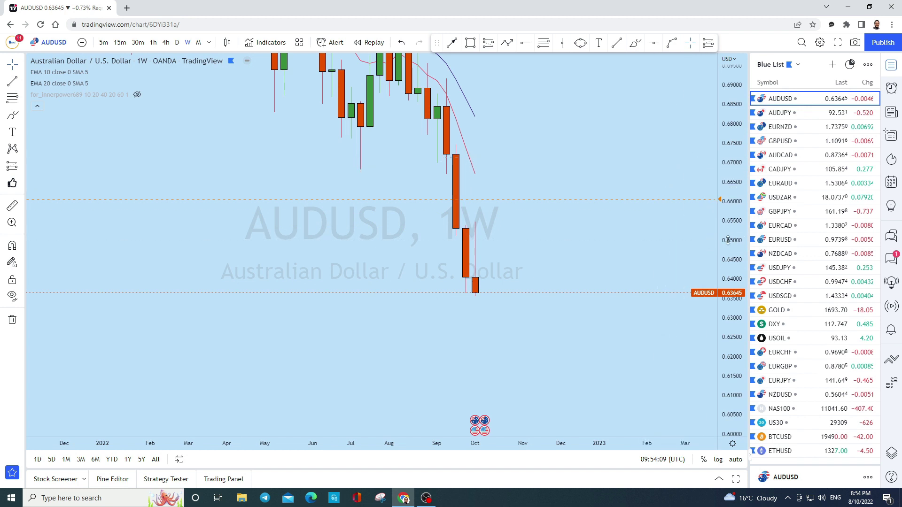
scroll(610, 244, "up", 3)
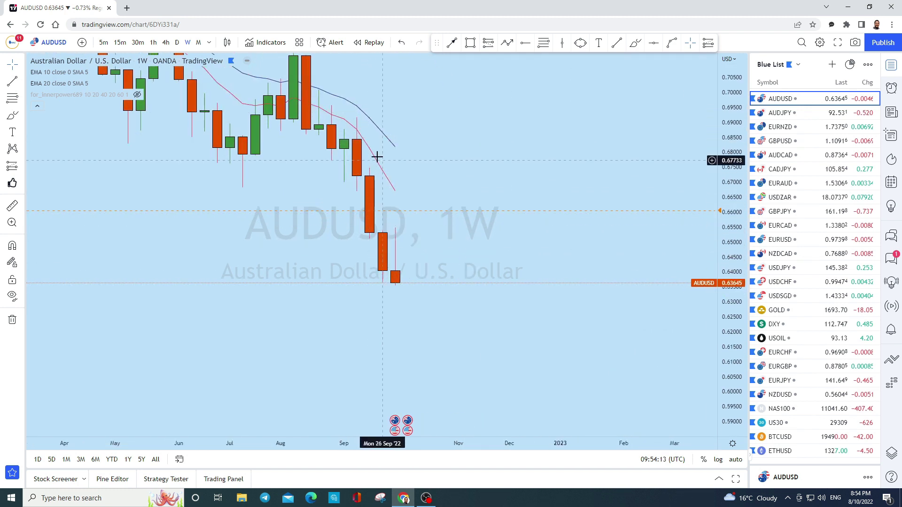
left_click(642, 43)
mouse_move(357, 118)
left_mouse_down()
mouse_move(366, 282)
mouse_move(394, 217)
left_mouse_up()
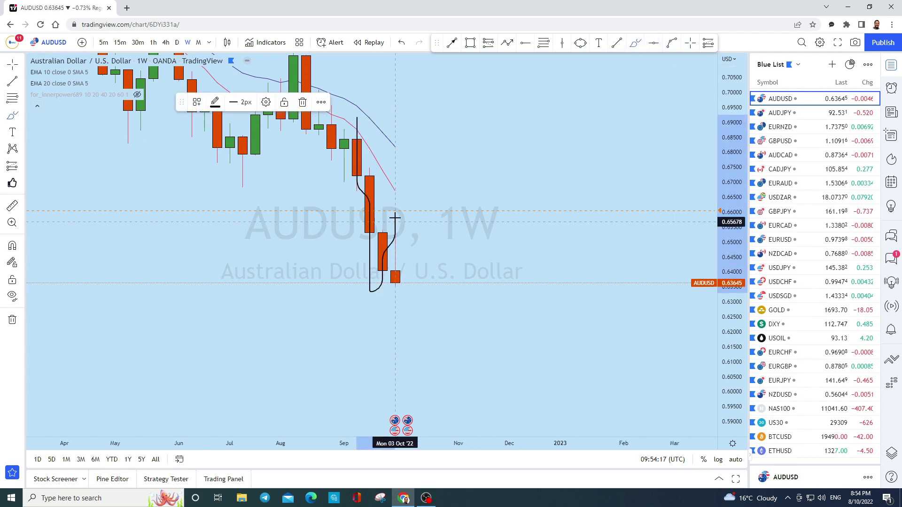
left_click(401, 42)
- Draw a Fibonacci retracement over the September to October weekly decline, from the high at about 0.6918 to the low at about 0.6362
left_click(542, 46)
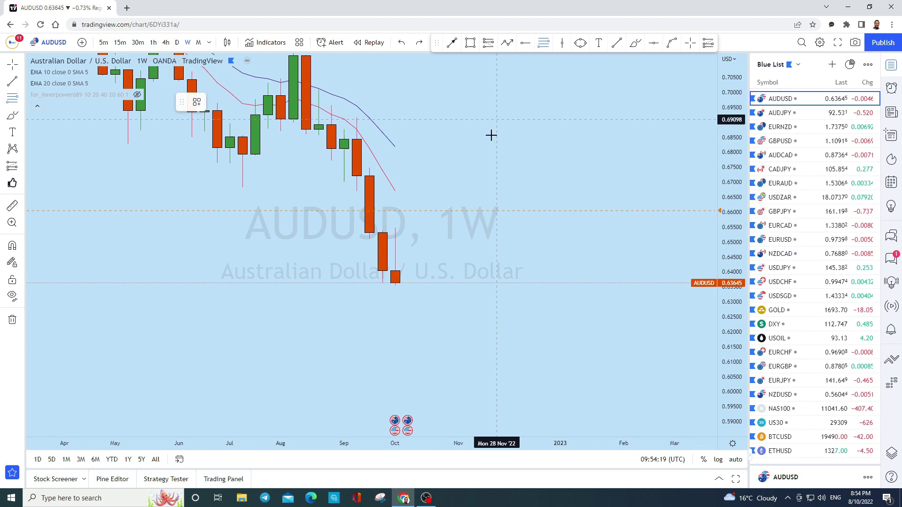
left_click(458, 117)
left_click(343, 286)
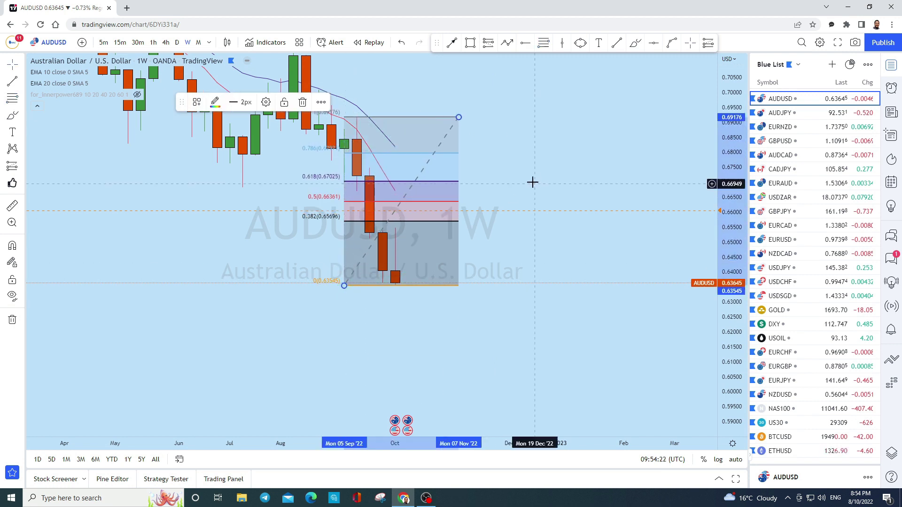
left_click_drag(345, 285, 344, 283)
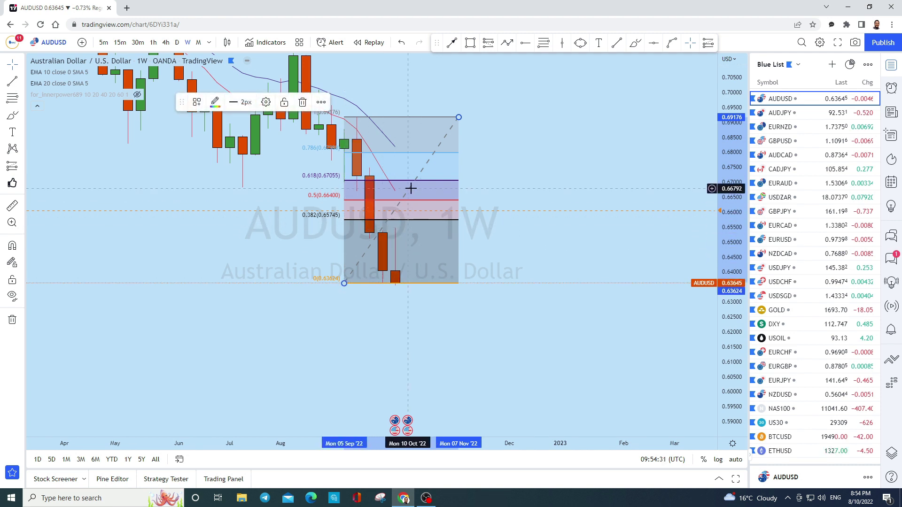
- Undo the Fibonacci retracement drawn over the weekly decline
key("ctrl+z")
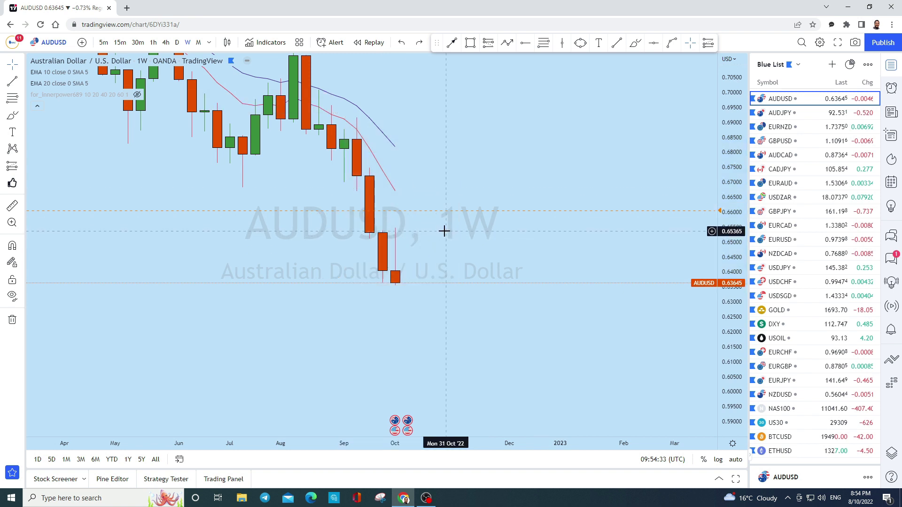
scroll(599, 221, "down", 3)
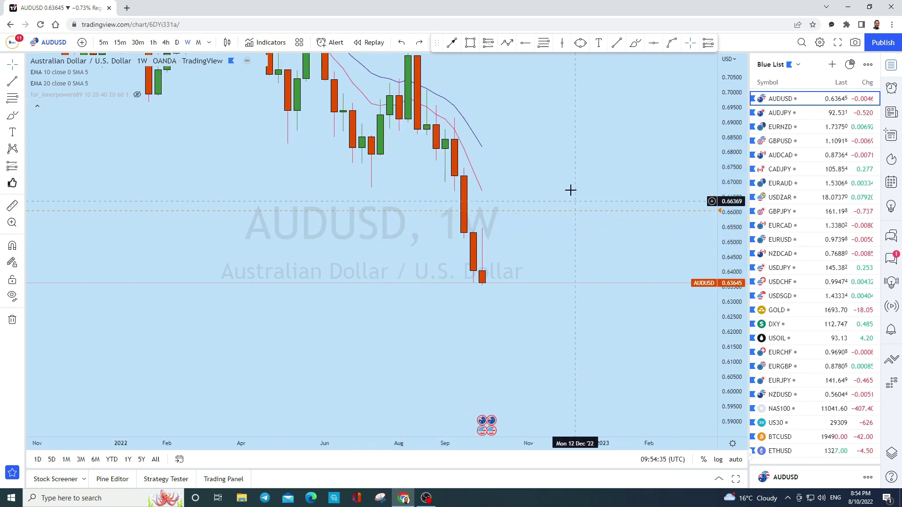
- Brush two alternative downward projections from the last weekly candle, to about 0.60 and 0.61, undoing each one
left_click(637, 45)
mouse_move(500, 284)
left_mouse_down()
mouse_move(483, 287)
mouse_move(480, 363)
left_mouse_up()
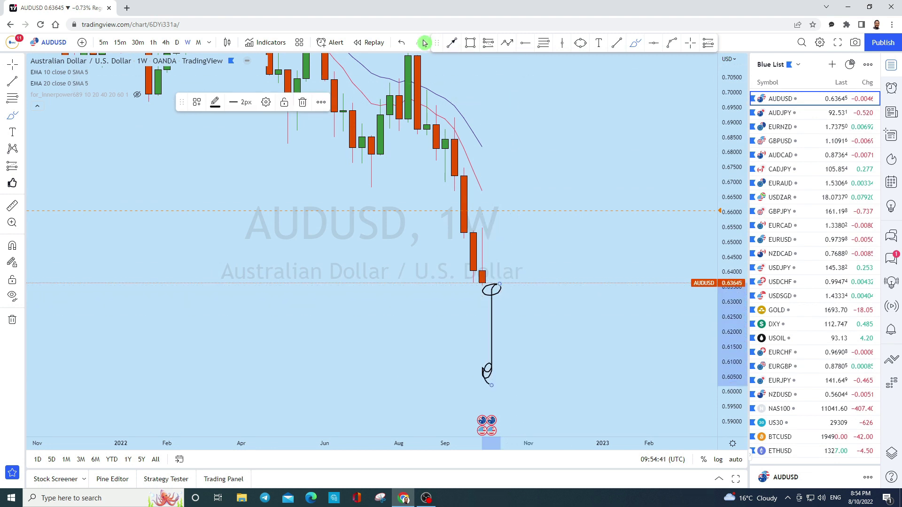
left_click(401, 42)
mouse_move(482, 284)
left_mouse_down()
mouse_move(489, 274)
mouse_move(501, 354)
left_mouse_up()
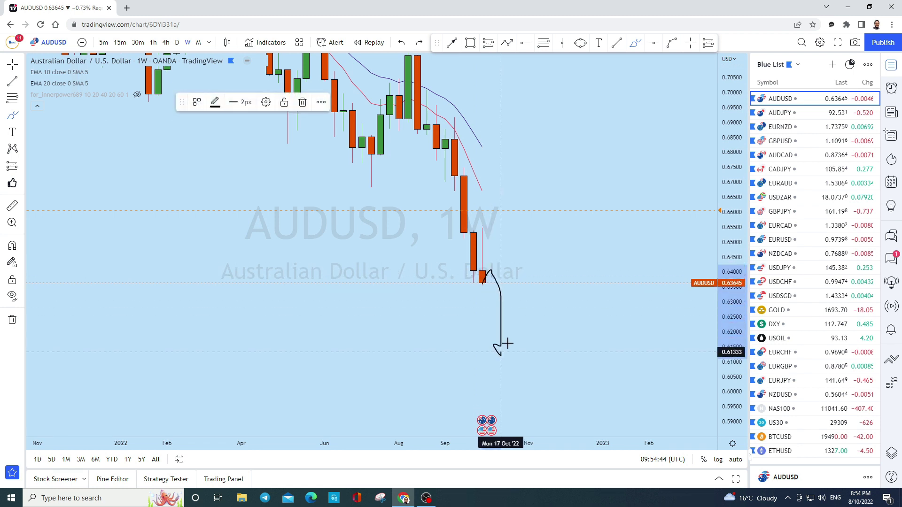
left_click(401, 43)
- Switch the AUDUSD chart to the daily timeframe, framing the September and October candles
left_click(177, 42)
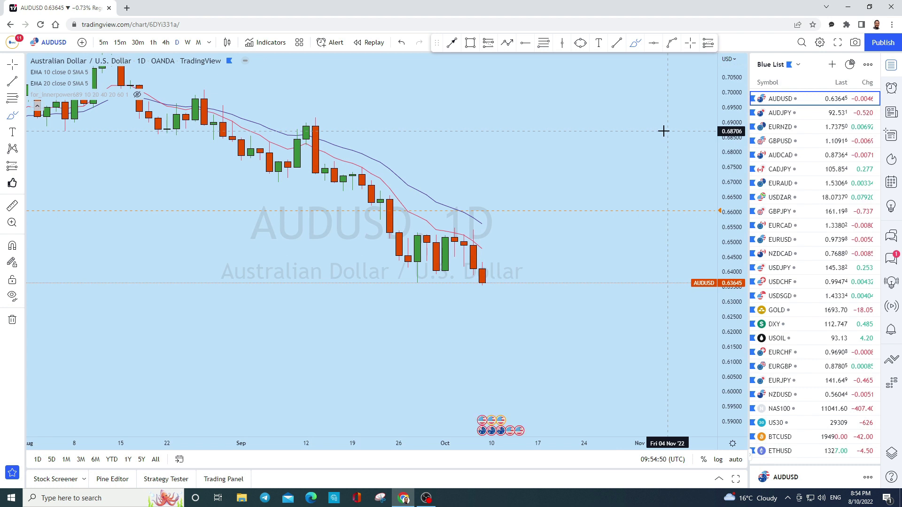
scroll(636, 195, "down", 3)
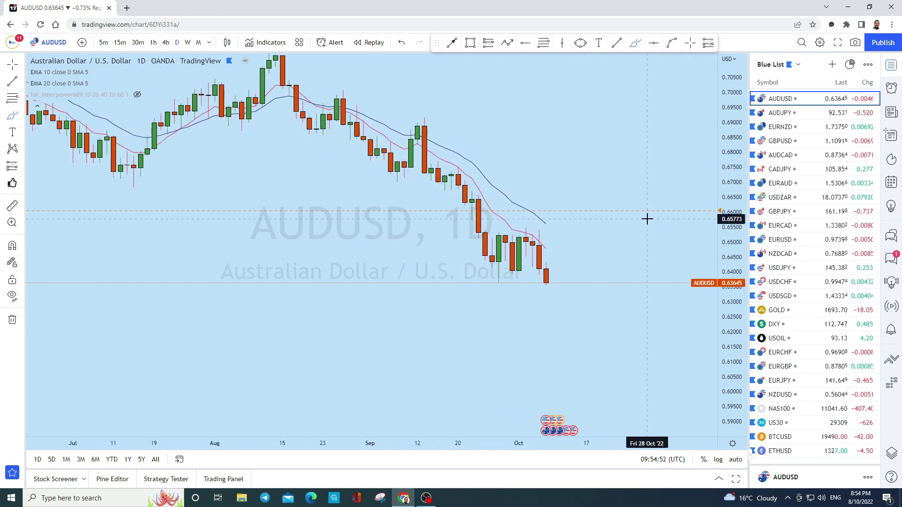
scroll(705, 238, "up", 5)
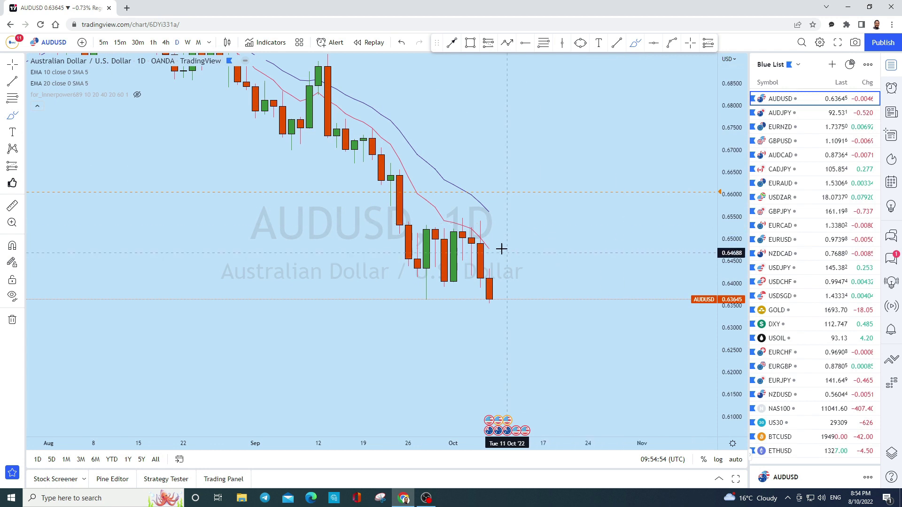
- Brush a short stroke and a loop around the small early October daily candles near 0.65, and undo both
left_click_drag(463, 226, 508, 338)
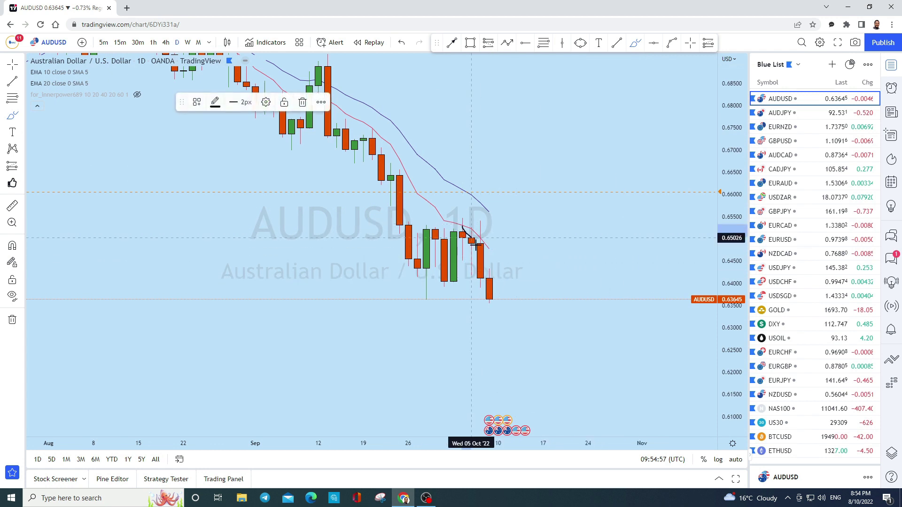
left_click(403, 43)
mouse_move(479, 234)
left_mouse_down()
mouse_move(456, 230)
mouse_move(480, 243)
left_mouse_up()
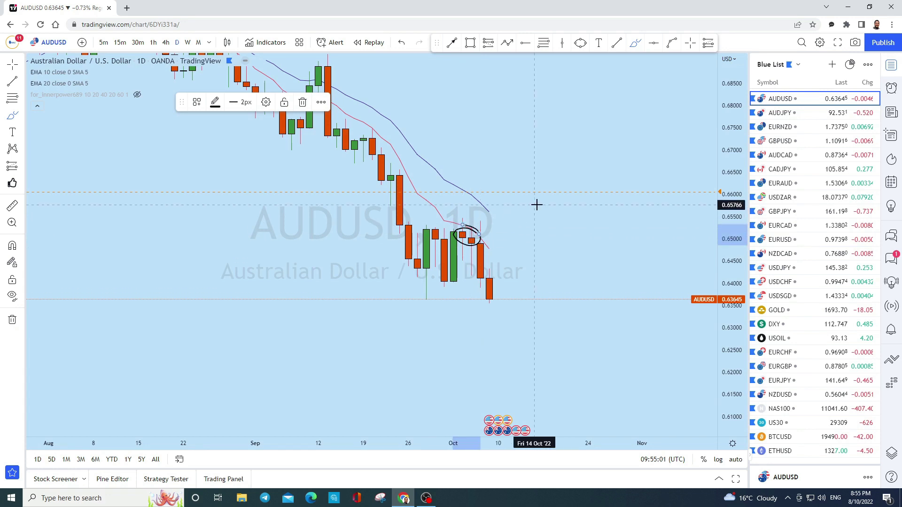
left_click(401, 42)
- Brush a horizontal resistance line at about 0.652 and a loop around the 6 October candle's upper wick, and undo them
mouse_move(450, 227)
left_mouse_down()
mouse_move(548, 222)
mouse_move(442, 230)
mouse_move(584, 229)
left_mouse_up()
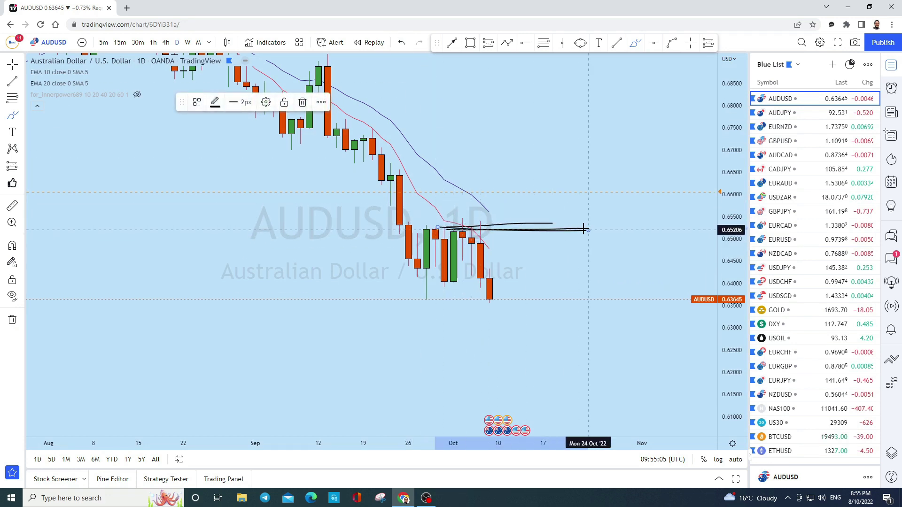
left_click(405, 42)
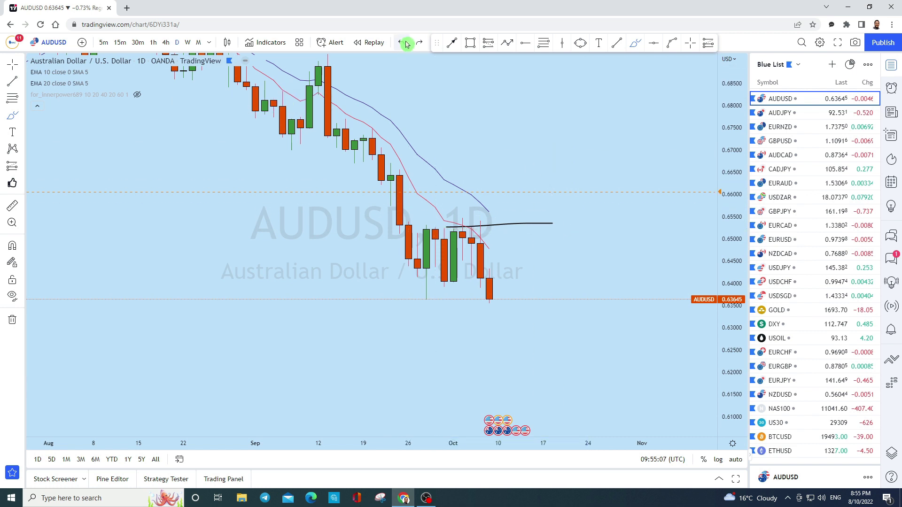
left_click_drag(484, 226, 475, 228)
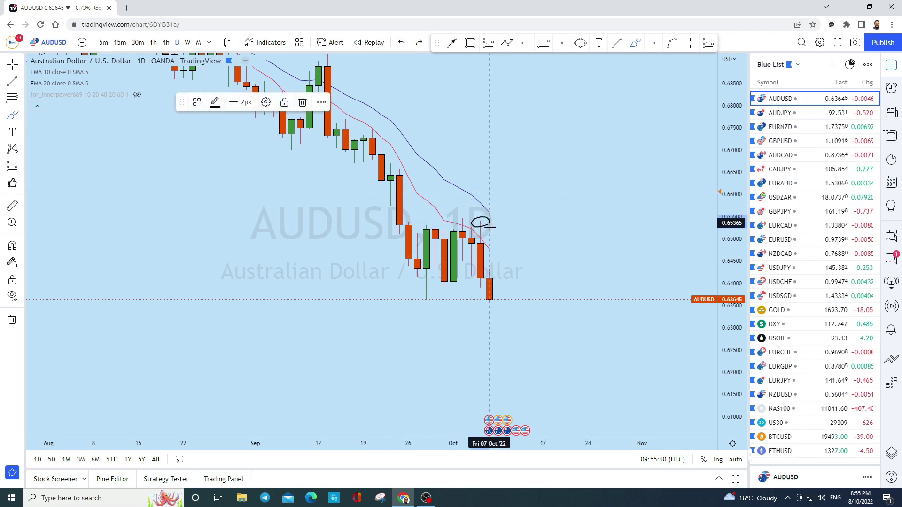
left_click(401, 43)
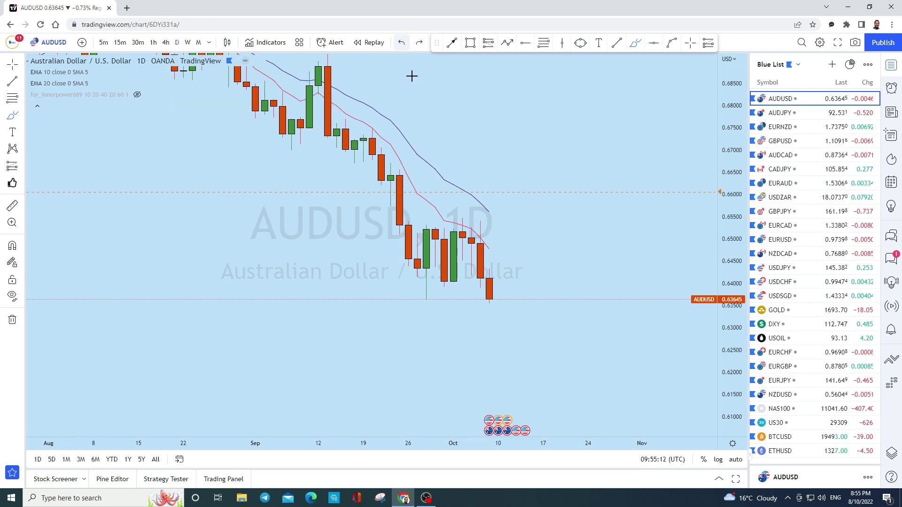
- Brush a line down the 6 October daily candle and a downward projection to about 0.615, undoing both
left_click_drag(483, 227, 482, 311)
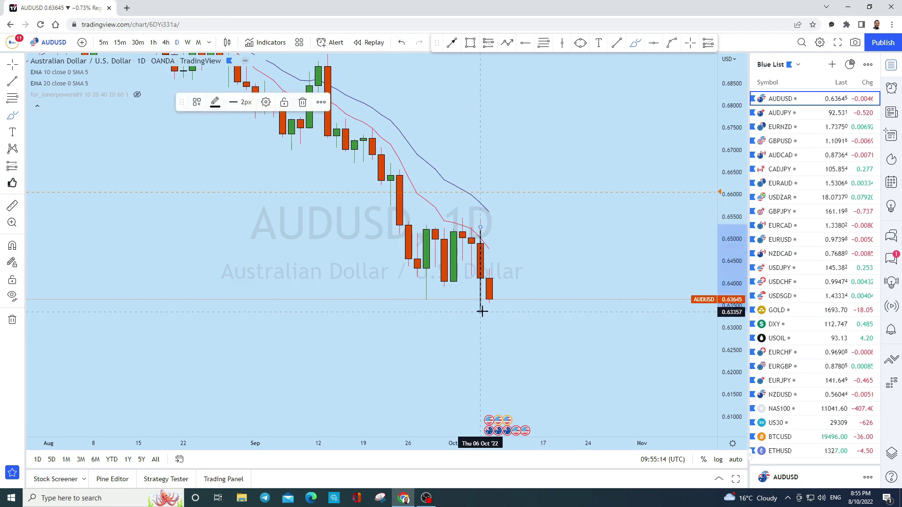
left_click(401, 43)
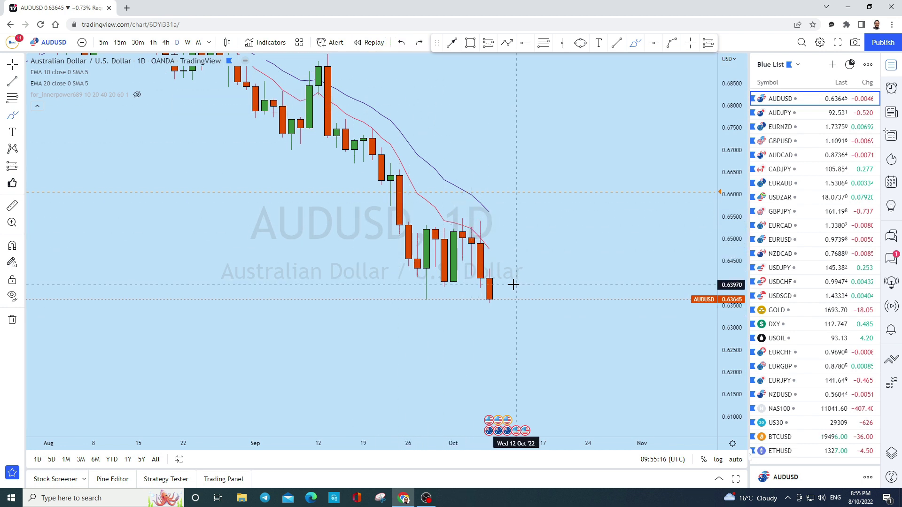
left_click_drag(486, 285, 504, 366)
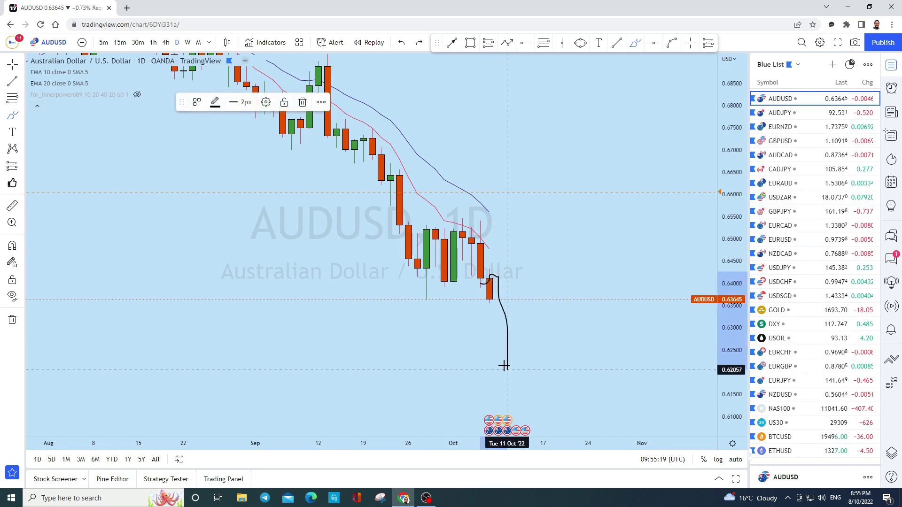
left_click(401, 43)
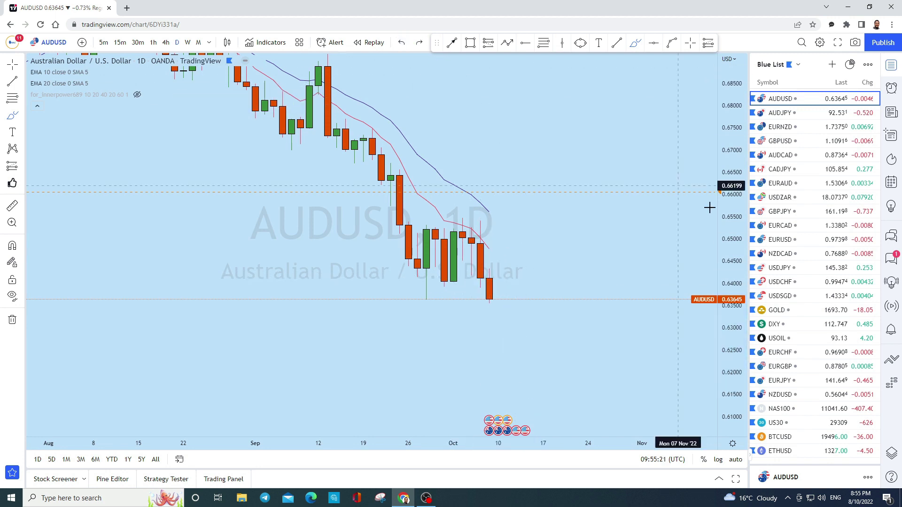
- Place a horizontal line at 0.64033 along the daily candle body lows of late September and early October
left_click(653, 49)
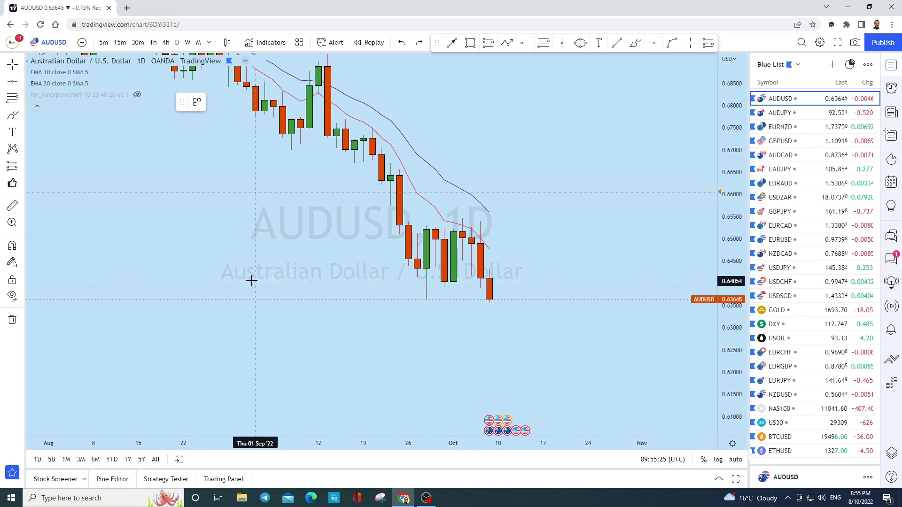
left_click(251, 281)
left_click_drag(502, 247, 557, 269)
left_click_drag(574, 209, 568, 216)
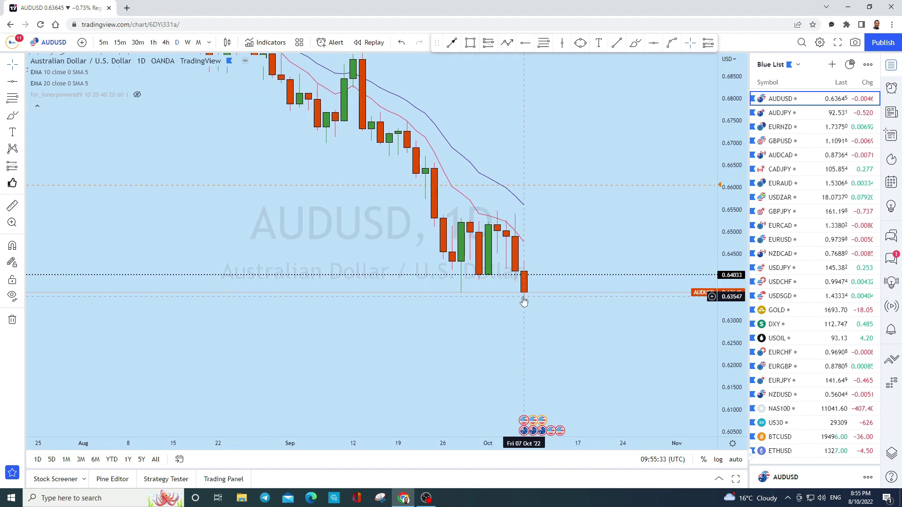
- Brush a pullback from the last daily candle up to the horizontal line and a drop to about 0.63, and undo it
left_click_drag(731, 371, 730, 251)
left_click(635, 44)
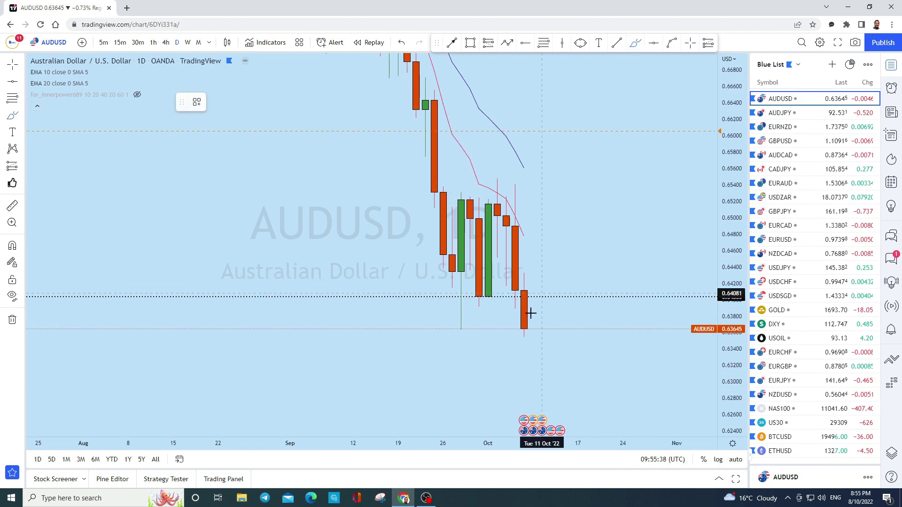
left_click_drag(524, 330, 538, 309)
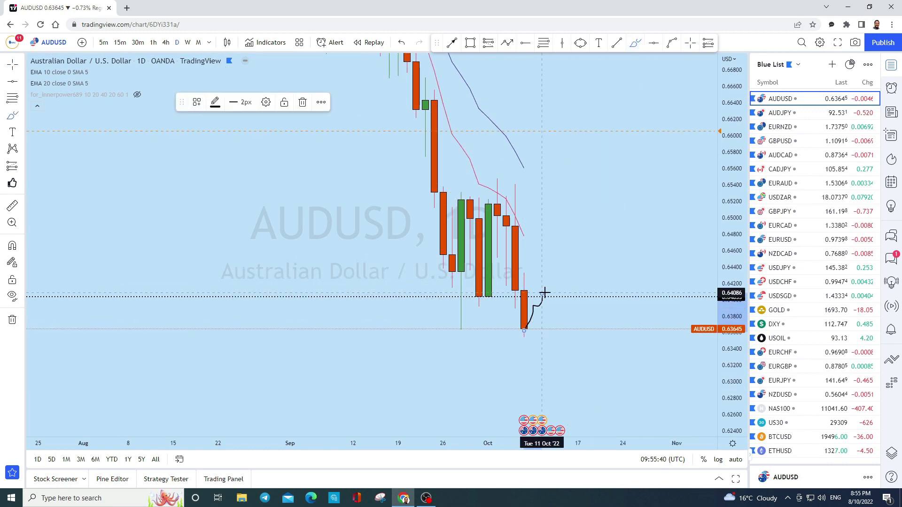
mouse_move(488, 294)
left_mouse_down()
mouse_move(565, 377)
mouse_move(578, 369)
mouse_move(586, 388)
left_mouse_up()
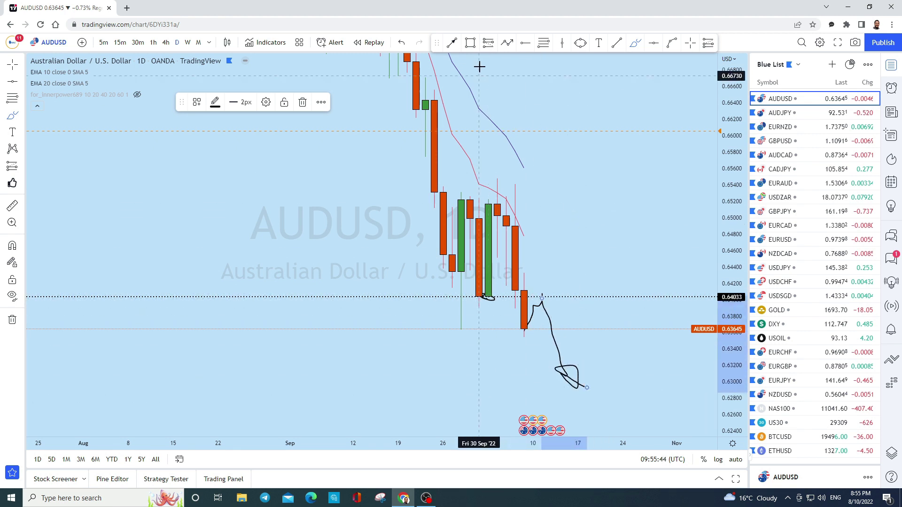
left_click(402, 43)
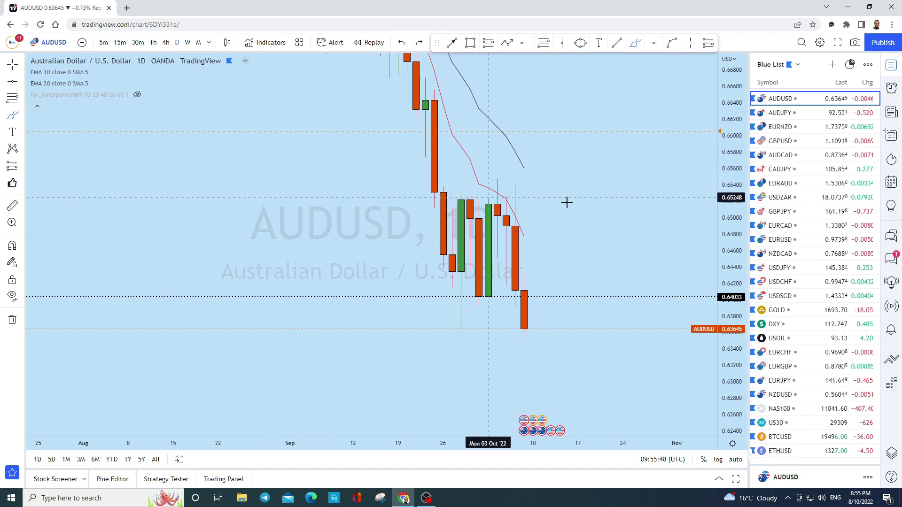
- Switch the chart to the 4-hour timeframe and return to the crosshair cursor
left_click_drag(732, 175, 727, 266)
scroll(556, 232, "down", 3)
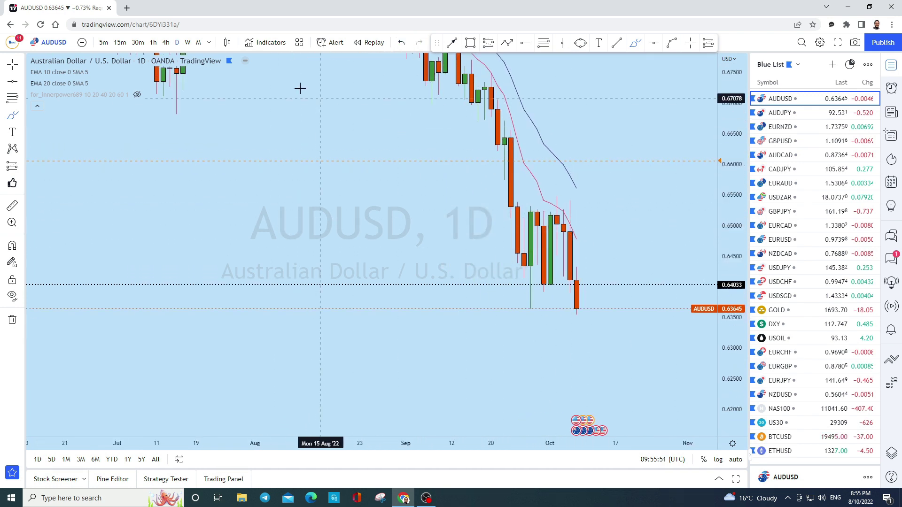
left_click(165, 43)
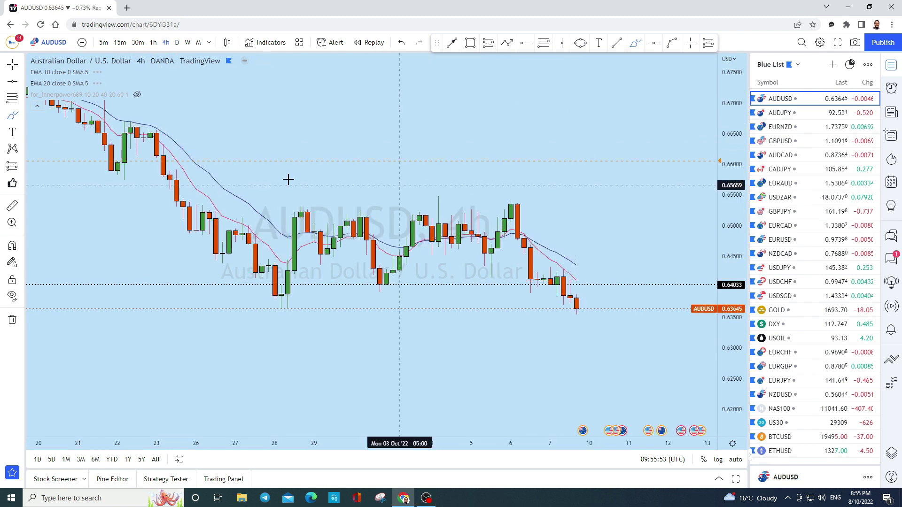
left_click(17, 68)
- Compare the latest candles around the 0.64033 line on the 4-hour and daily timeframes, ending on the 4-hour chart
left_click_drag(609, 217, 574, 156)
left_click_drag(725, 320, 724, 270)
scroll(527, 141, "up", 3)
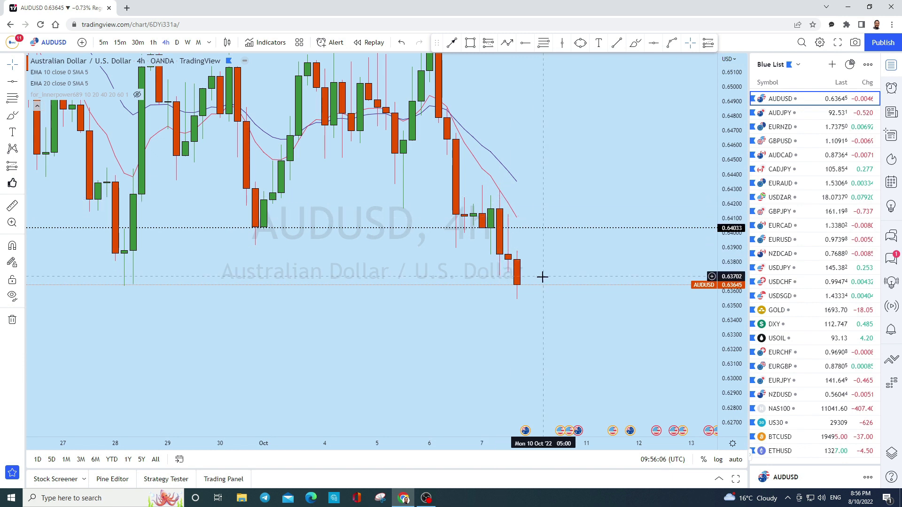
left_click_drag(532, 266, 516, 246)
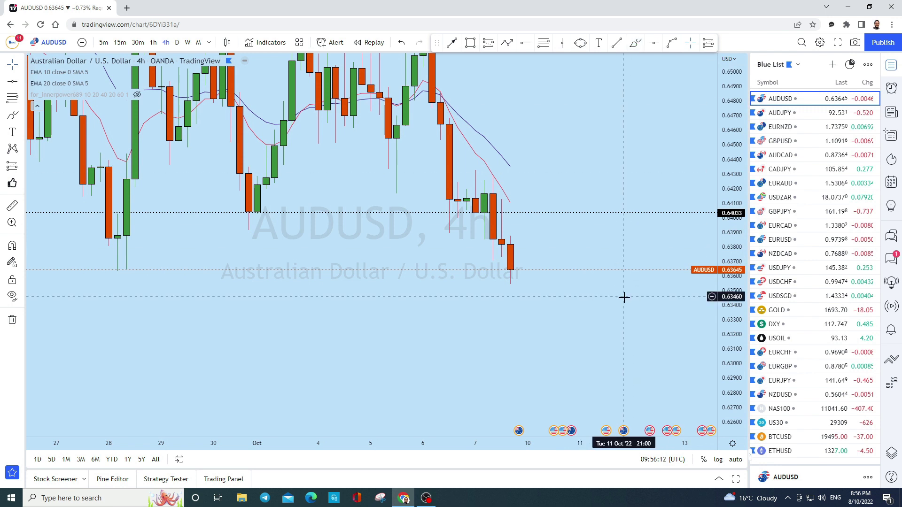
scroll(635, 298, "up", 3)
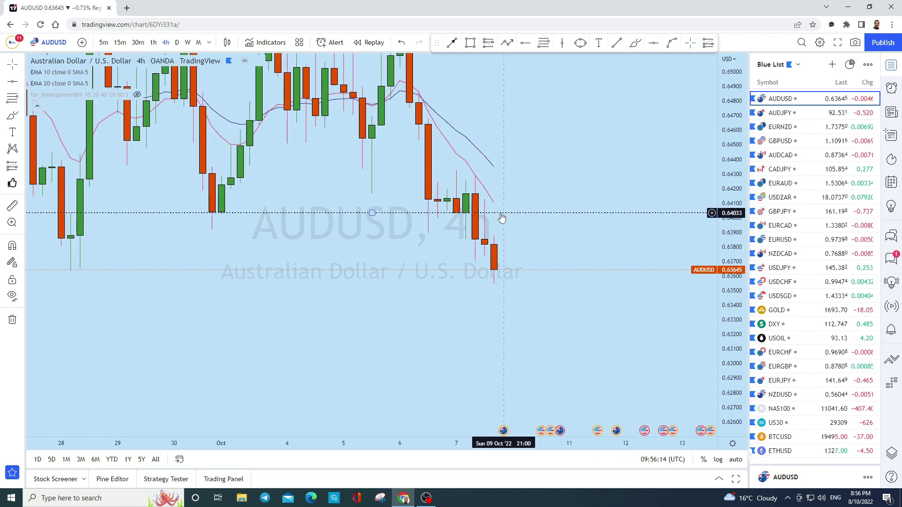
left_click(177, 43)
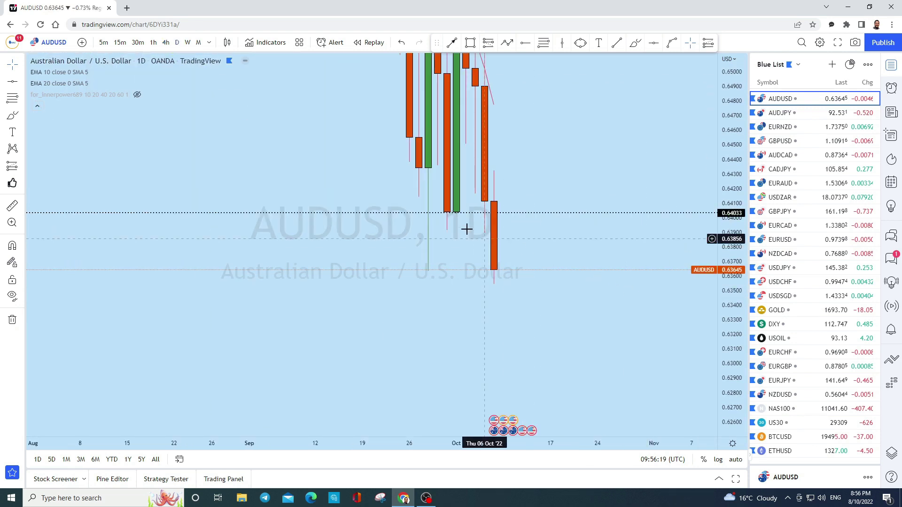
left_click(165, 43)
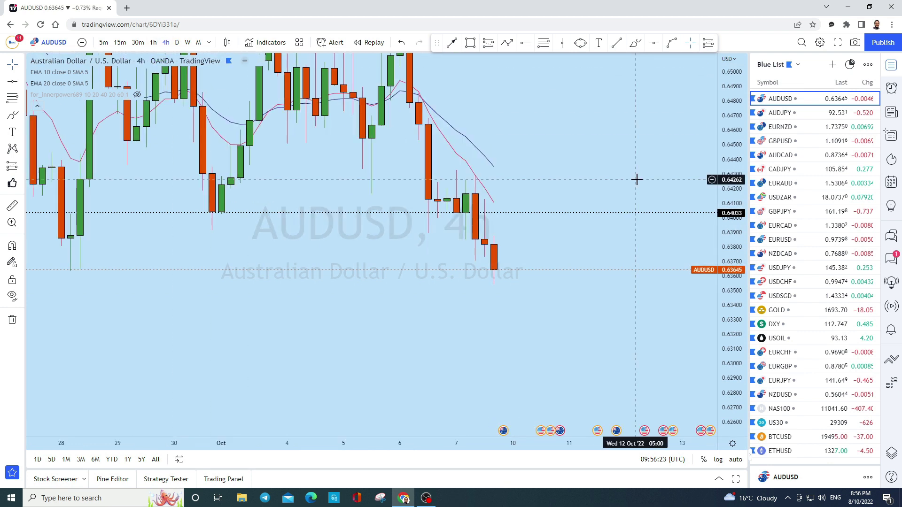
- Brush a downward arrow below the last 4-hour candle and a range from its close up to the horizontal line, undoing both
left_click(637, 49)
left_click_drag(522, 279, 533, 288)
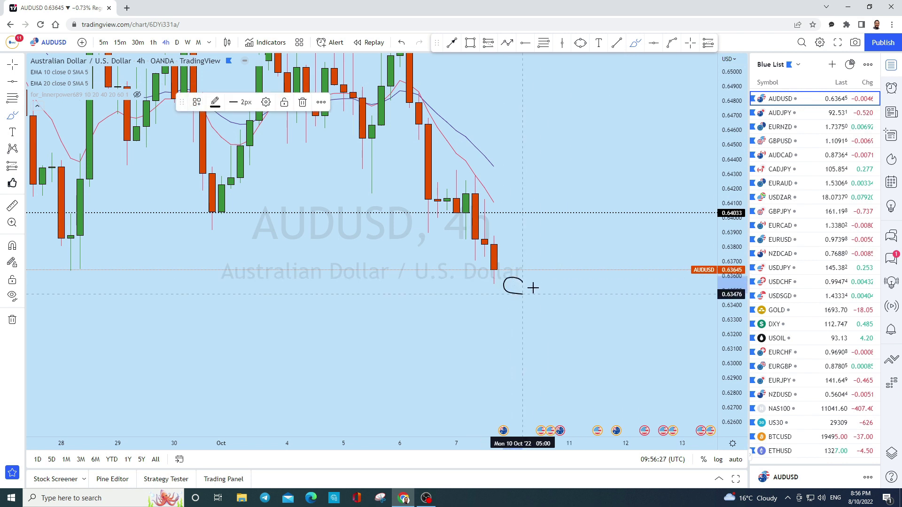
mouse_move(517, 318)
left_mouse_down()
mouse_move(514, 359)
mouse_move(508, 344)
mouse_move(523, 383)
left_mouse_up()
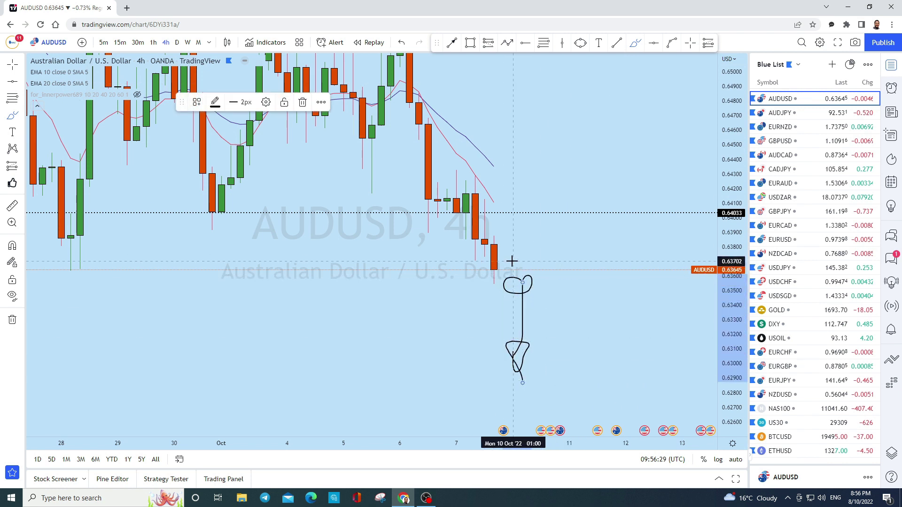
left_click(402, 42)
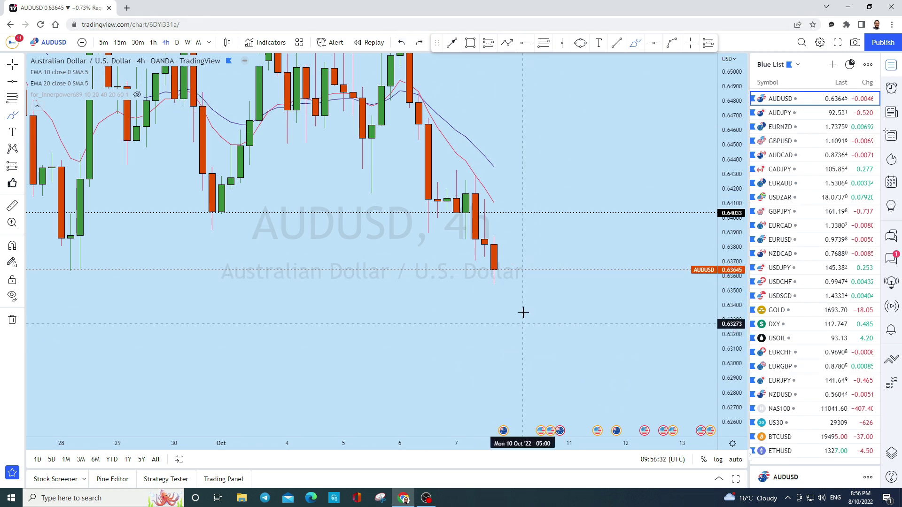
mouse_move(503, 210)
left_mouse_down()
mouse_move(501, 276)
mouse_move(509, 210)
mouse_move(509, 273)
mouse_move(496, 275)
left_mouse_up()
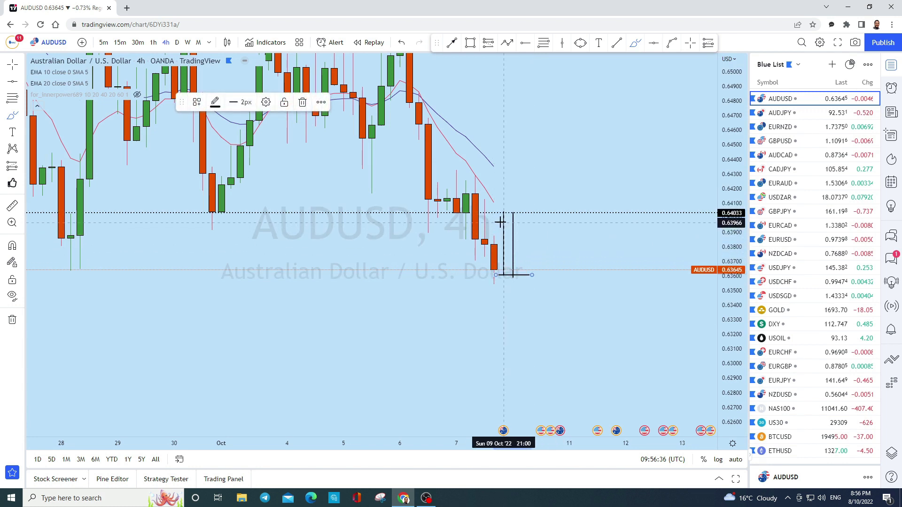
left_click(404, 42)
- Draw a small ellipse at the 0.64033 line, just after the last 4-hour candle, to mark the pullback area
left_click(580, 42)
left_click(504, 219)
left_click(531, 217)
left_click(534, 225)
- Brush loops around the candle bases touching the 0.64033 line at the start of October and on 7 October
left_click_drag(642, 178, 610, 163)
scroll(427, 218, "down", 3)
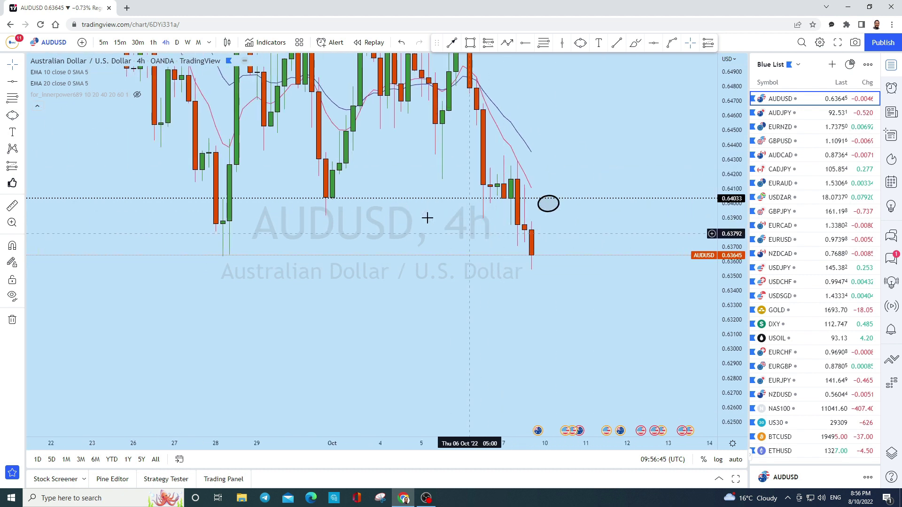
left_click(635, 46)
scroll(498, 226, "down", 2)
left_click_drag(410, 205, 399, 197)
scroll(498, 195, "up", 2)
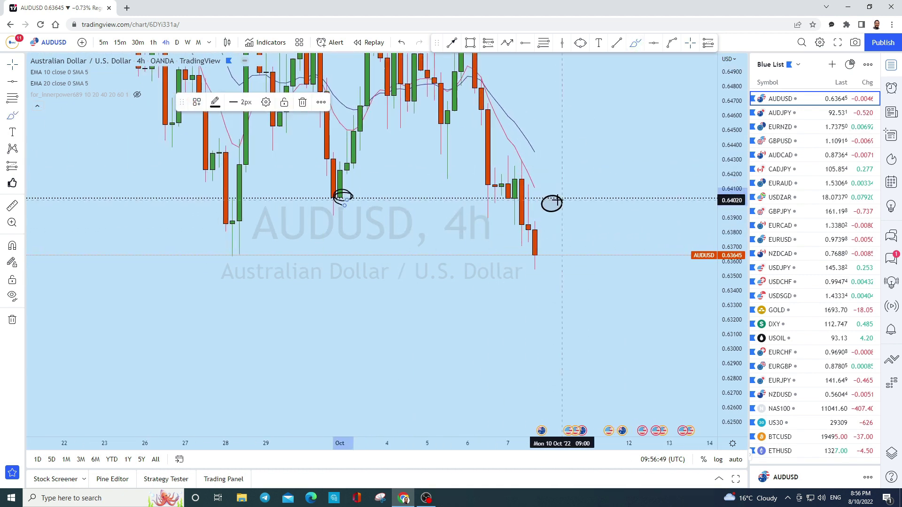
left_click_drag(494, 194, 488, 190)
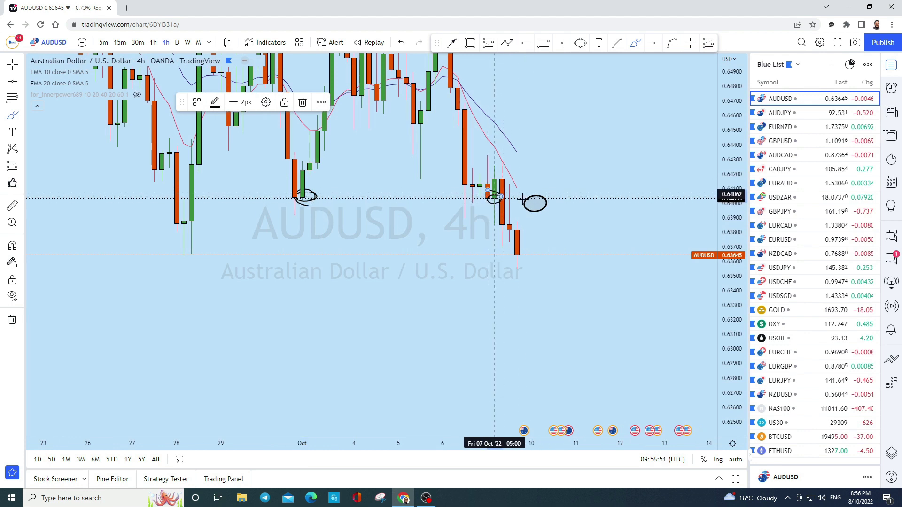
- Draw a downward arrow from the ellipse at about 0.6402 to about 0.6316 on 11 October
left_click(451, 42)
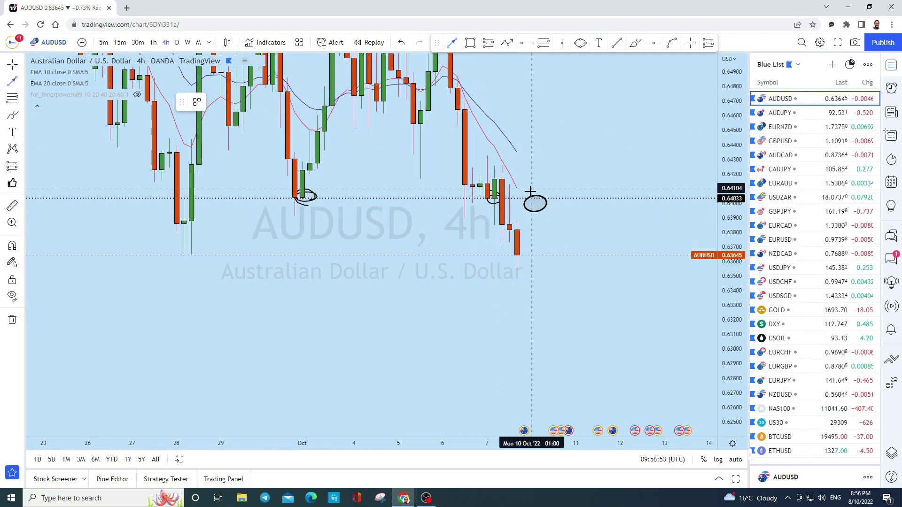
left_click_drag(533, 200, 587, 324)
scroll(618, 295, "up", 2)
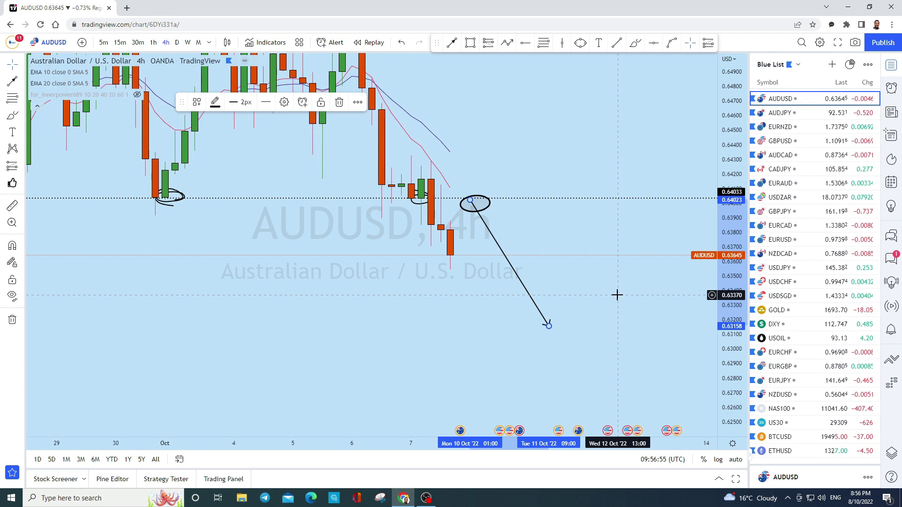
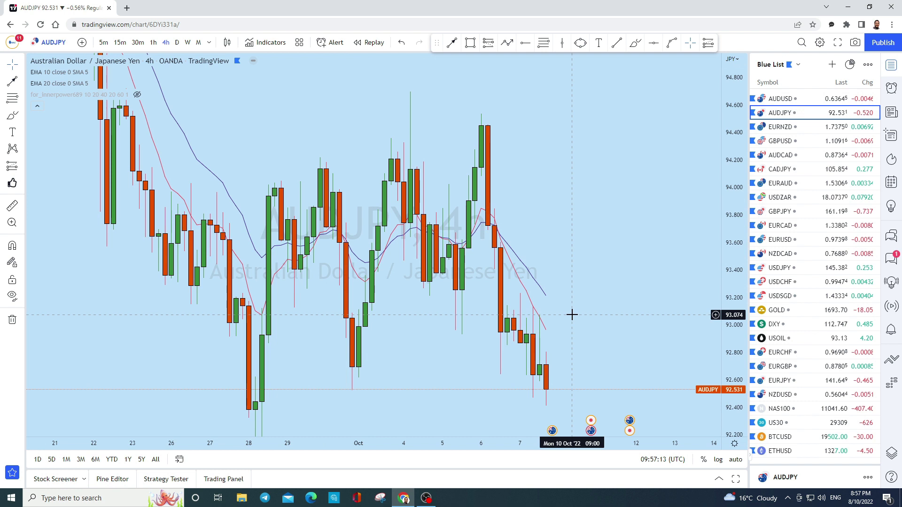
- Switch the AUDJPY chart to the monthly timeframe and compress the price scale to show the candles from 2018 onward
left_click(198, 42)
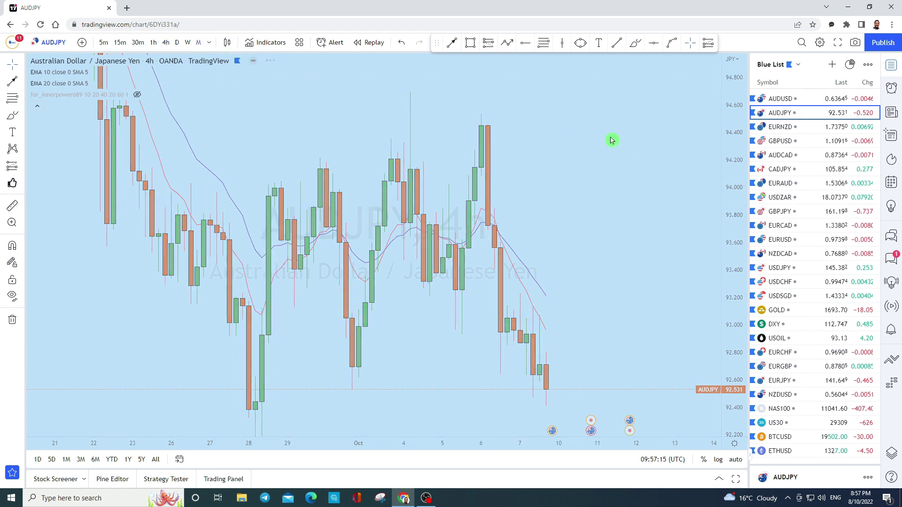
left_click_drag(732, 98, 735, 179)
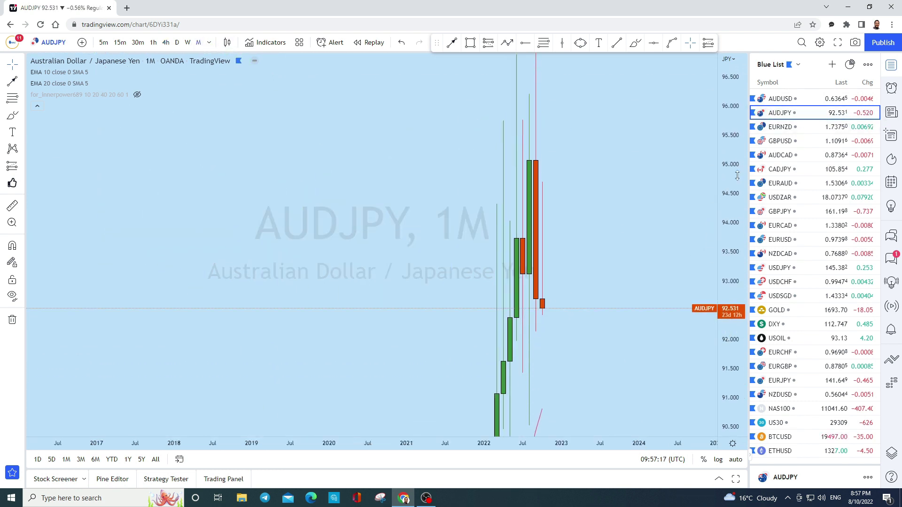
left_click_drag(725, 142, 727, 386)
scroll(579, 373, "up", 4)
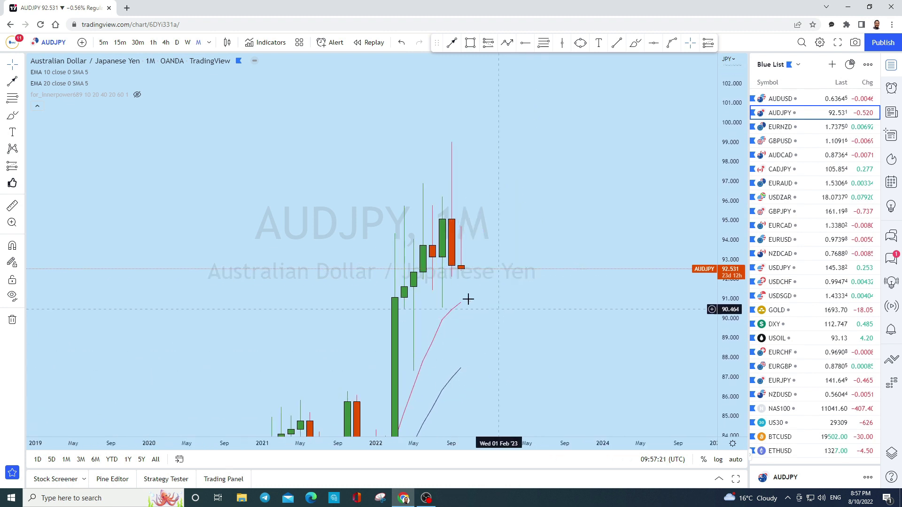
left_click(13, 68)
left_click_drag(573, 293, 580, 245)
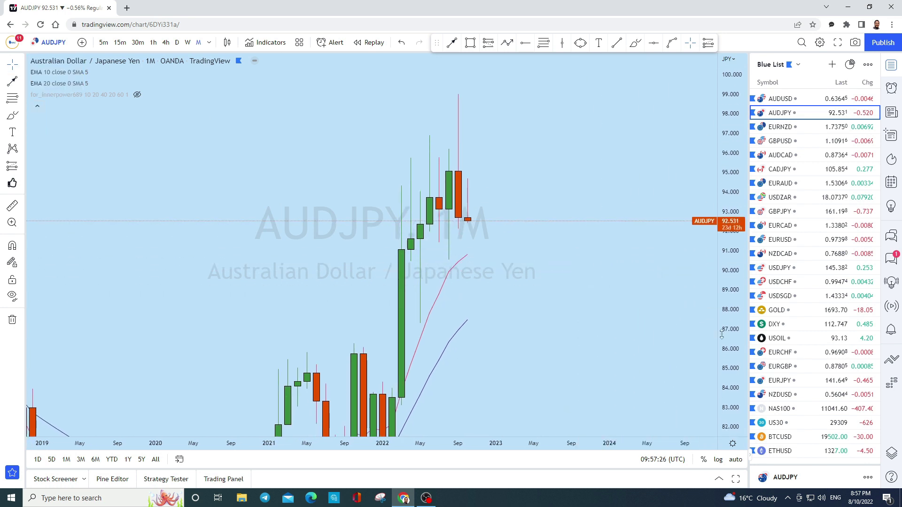
scroll(715, 326, "up", 2)
scroll(659, 296, "down", 2)
double_click(734, 269)
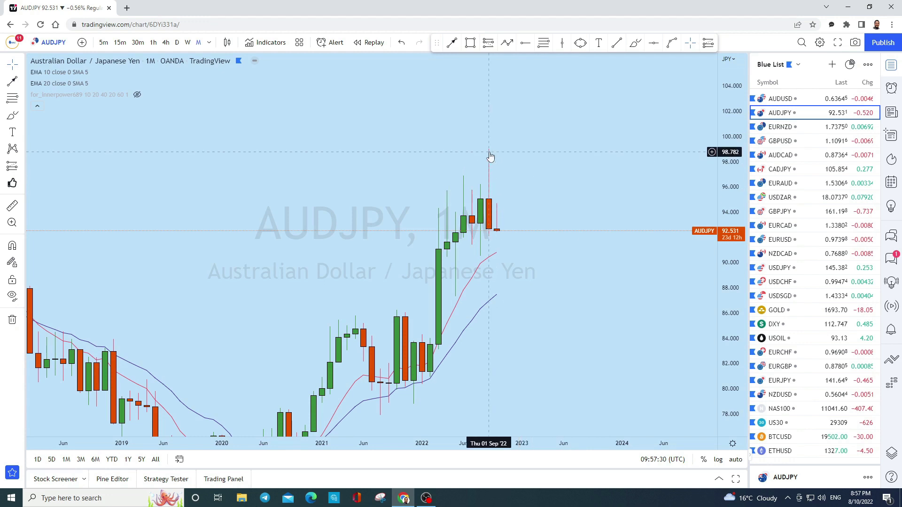
- Brush marks near the September 2022 monthly candle's upper wick and across the recent candles, undoing both
left_click(636, 43)
mouse_move(489, 161)
left_mouse_down()
mouse_move(489, 151)
mouse_move(513, 150)
left_mouse_up()
left_click(402, 43)
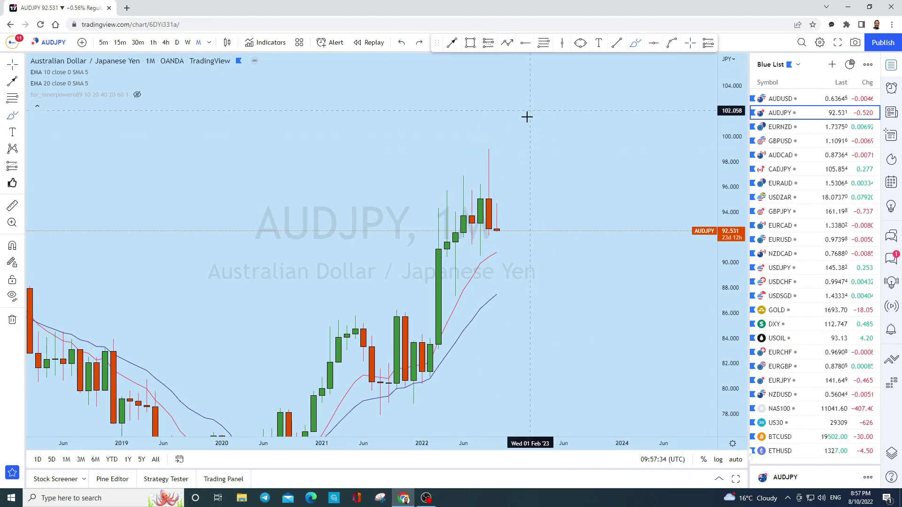
mouse_move(437, 202)
left_mouse_down()
mouse_move(459, 181)
mouse_move(622, 104)
left_mouse_up()
left_click(402, 43)
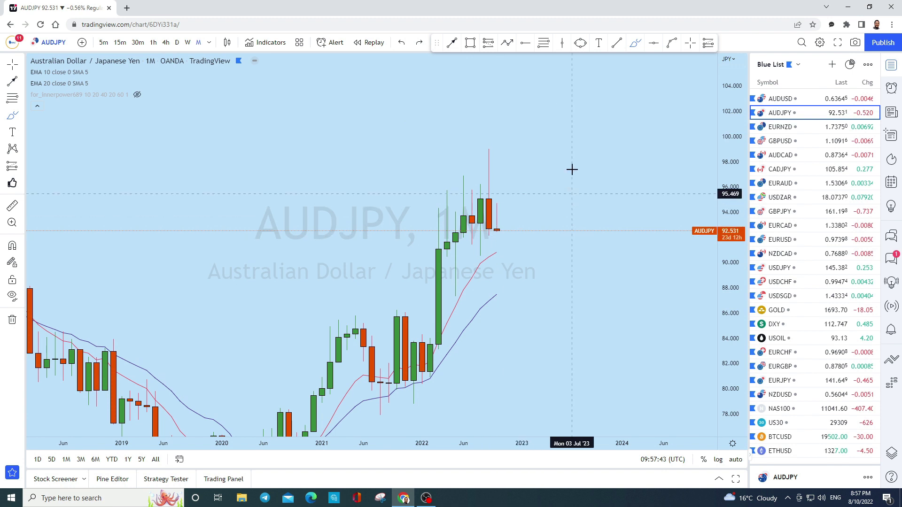
- Brush downward strokes from the last monthly candle to a line at about 87.7 by the slower EMA, undoing them
left_click_drag(494, 228, 505, 239)
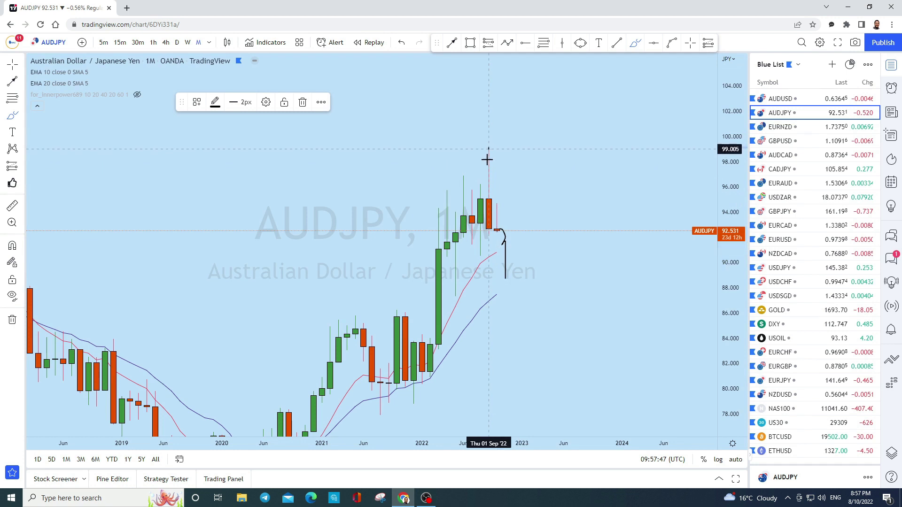
mouse_move(497, 230)
left_mouse_down()
mouse_move(502, 303)
mouse_move(563, 292)
left_mouse_up()
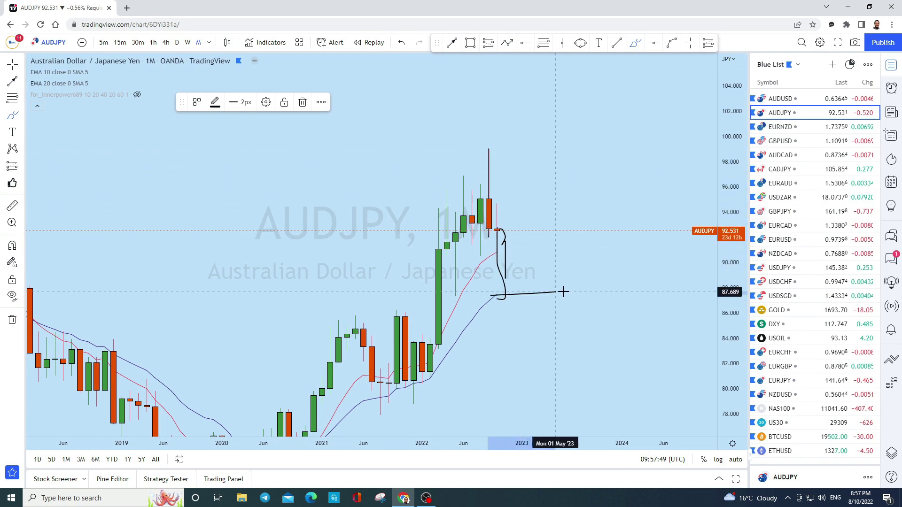
left_click(401, 42)
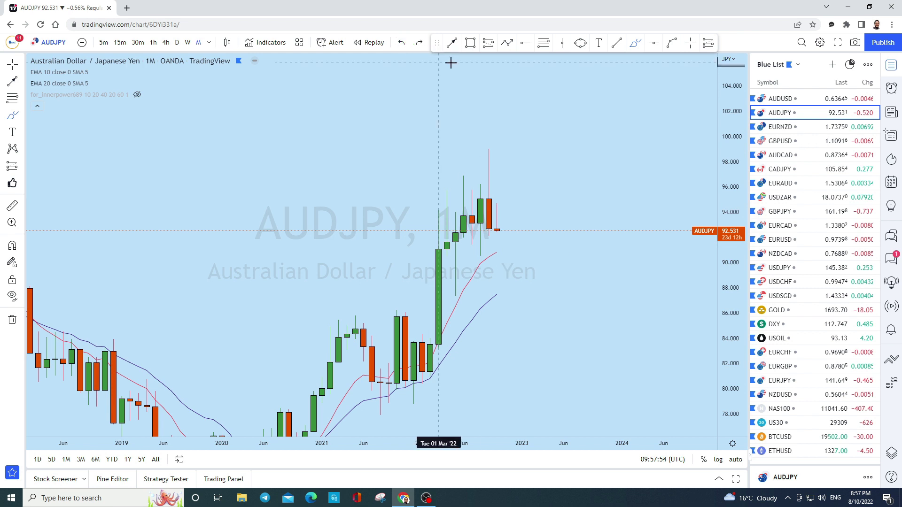
- Draw a very thin rectangle at about 86.000 from June 2020 to mid-2024 along the late-2021 highs
left_click(470, 42)
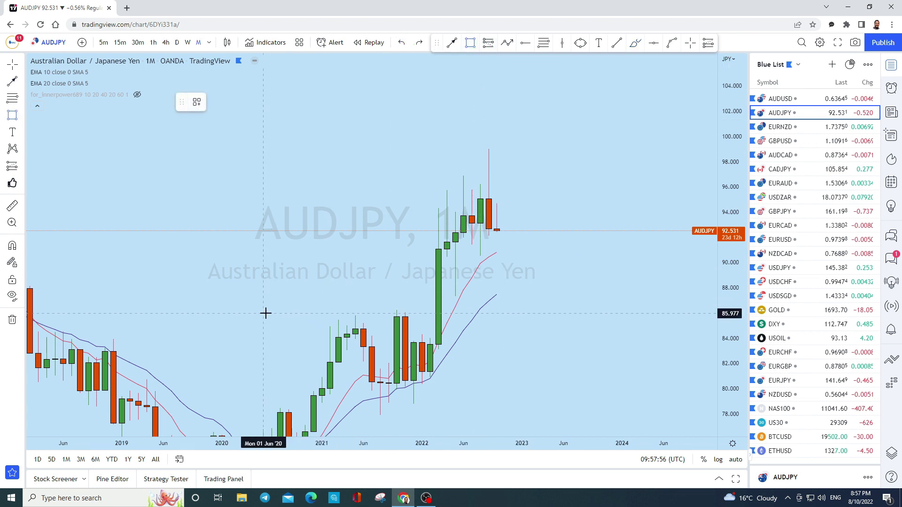
left_click_drag(264, 313, 672, 310)
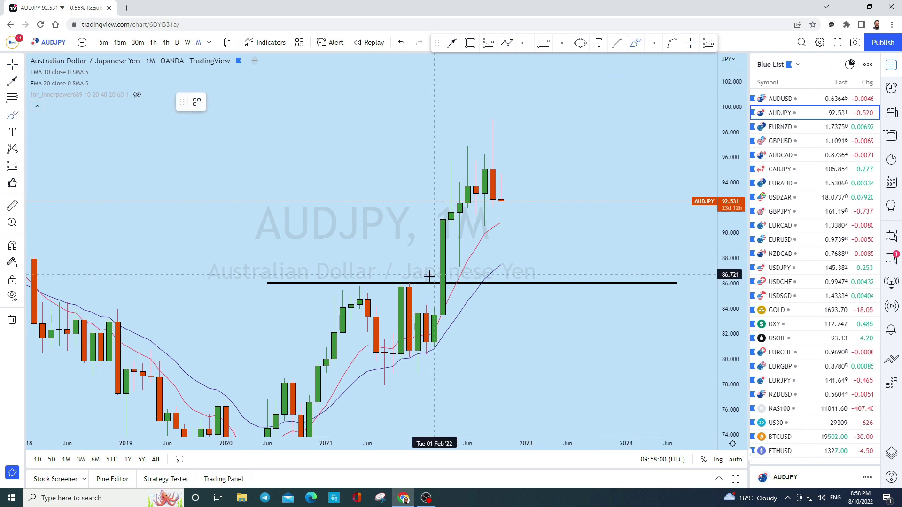
- Brush a loop around the October 2021 high and hatch the gap between the 86.000 zone and the May 2022 low, undoing all strokes
left_click(413, 283)
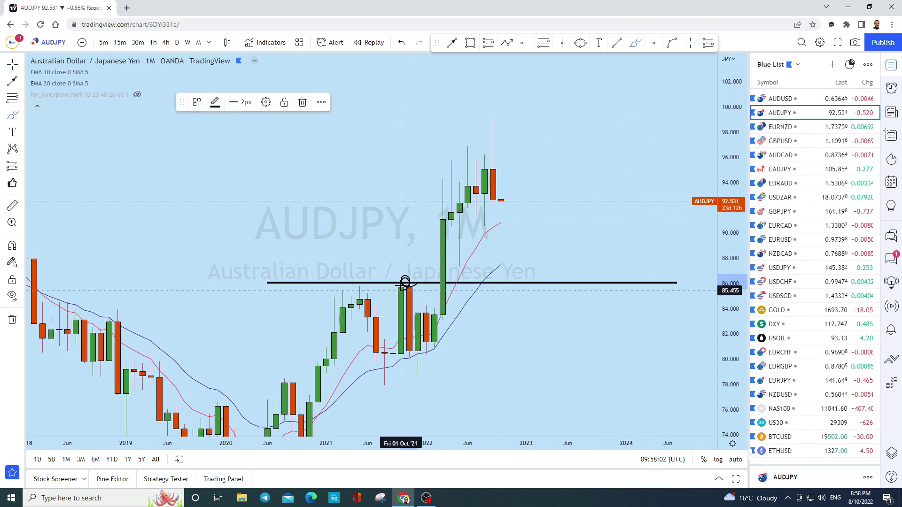
left_click(407, 45)
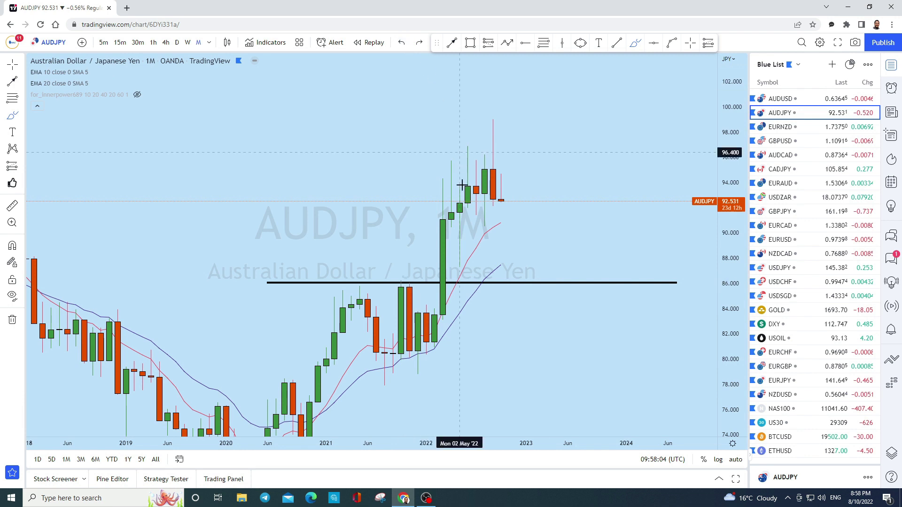
left_click_drag(452, 267, 526, 261)
left_click_drag(446, 266, 501, 267)
left_click_drag(403, 282, 409, 277)
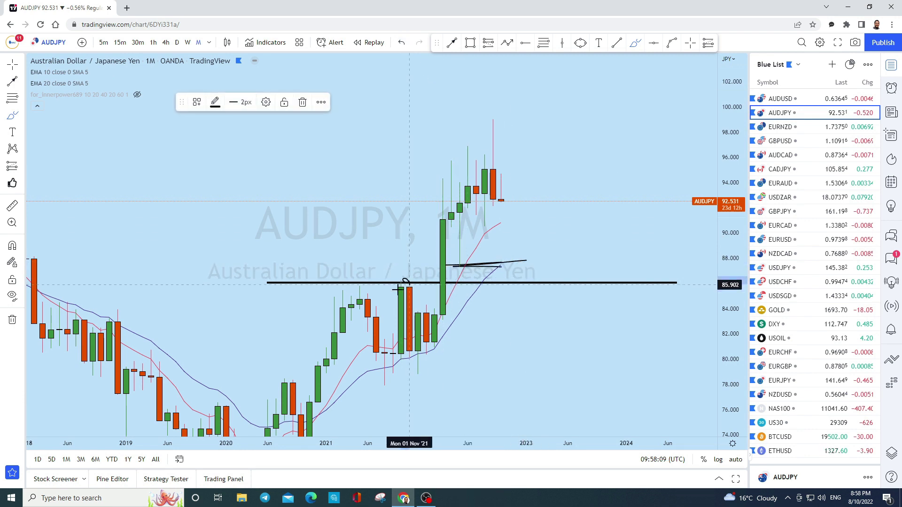
mouse_move(476, 266)
left_mouse_down()
mouse_move(470, 287)
mouse_move(551, 265)
left_mouse_up()
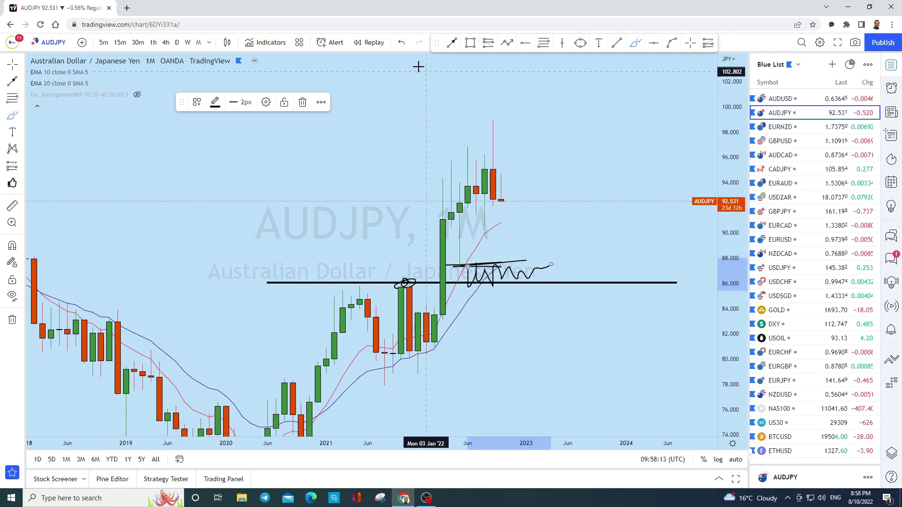
left_click(402, 45)
left_click(403, 46)
left_click(403, 46)
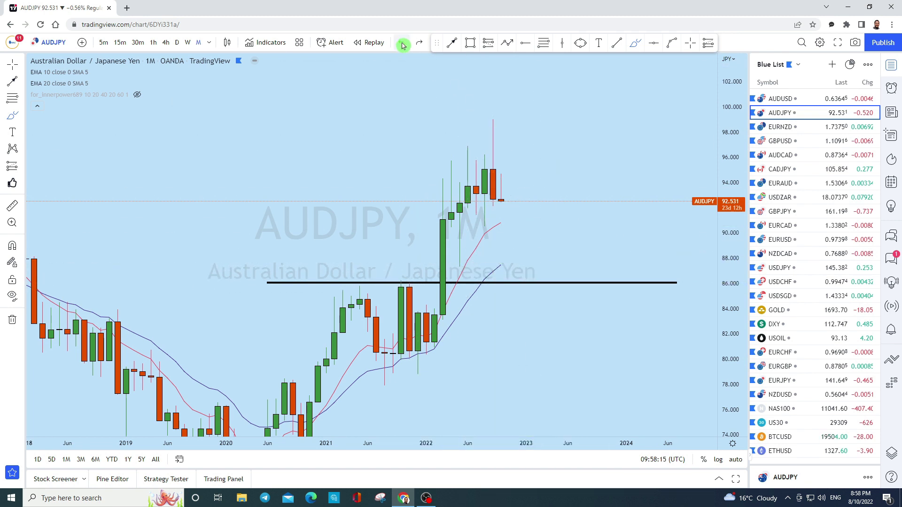
- Brush a projected path from the last monthly candle down to the 86.000 zone and back up to about 97.85, undoing it
mouse_move(502, 201)
left_mouse_down()
mouse_move(517, 227)
mouse_move(523, 277)
mouse_move(543, 259)
mouse_move(598, 135)
left_mouse_up()
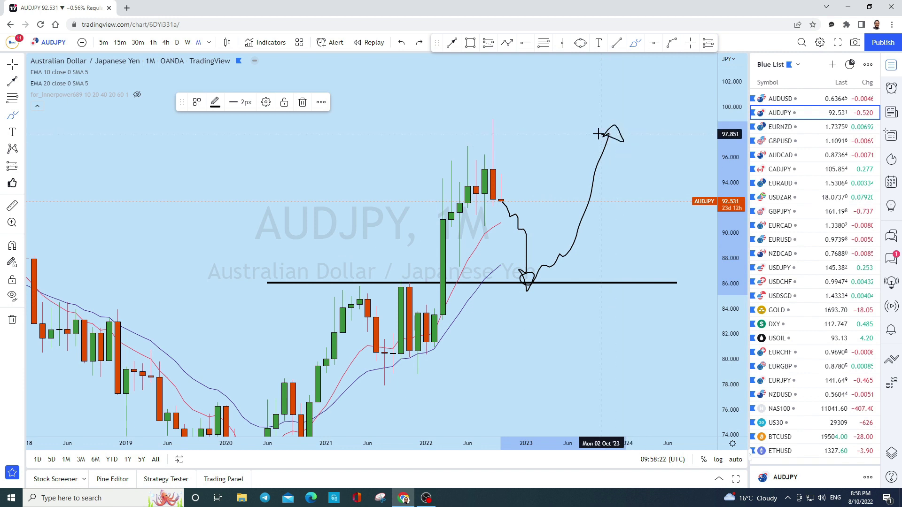
left_click(402, 43)
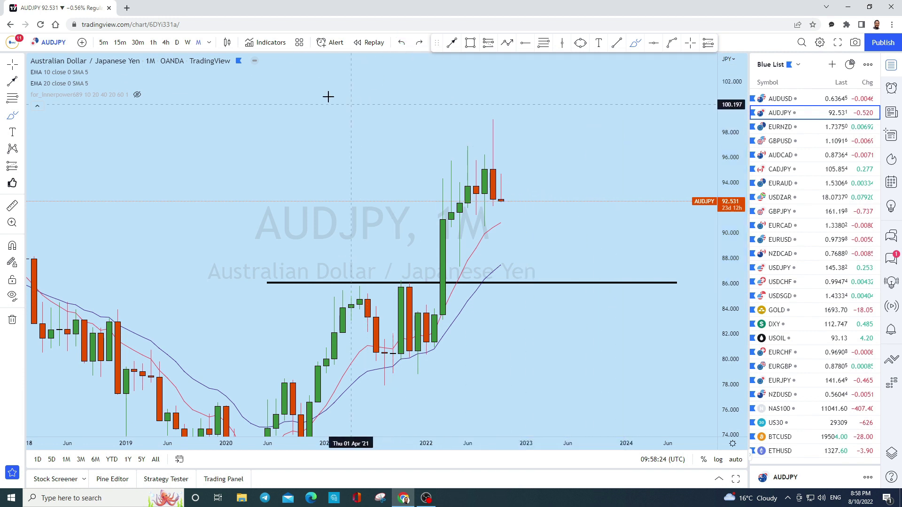
- Switch the AUDJPY chart to the weekly timeframe and enlarge the recent candles
left_click(191, 43)
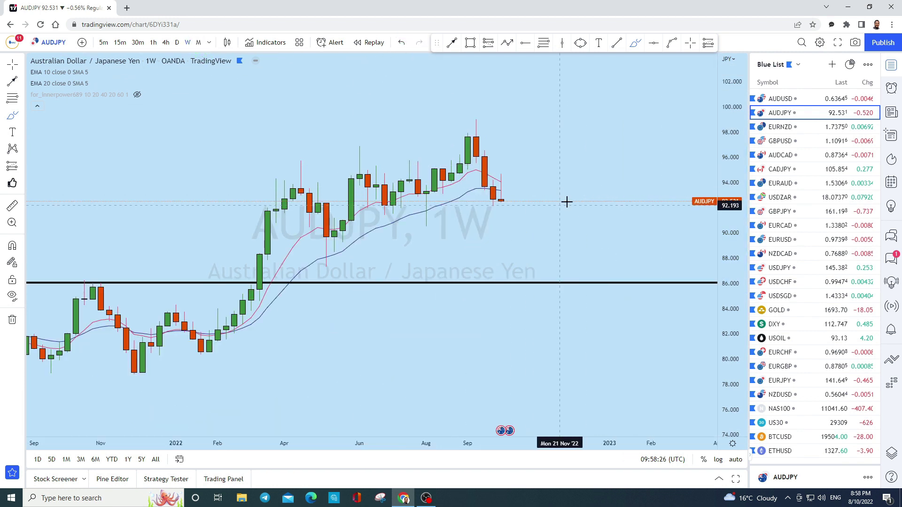
scroll(507, 167, "up", 5)
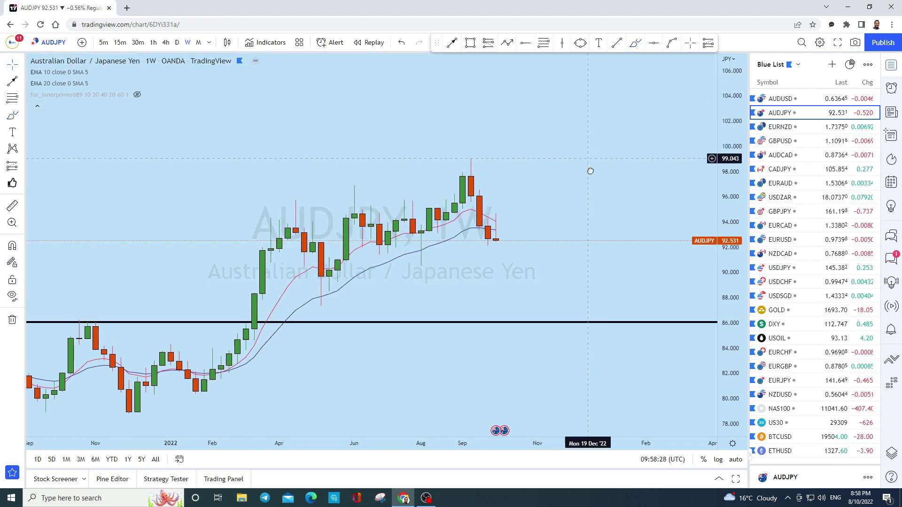
left_click_drag(478, 191, 579, 221)
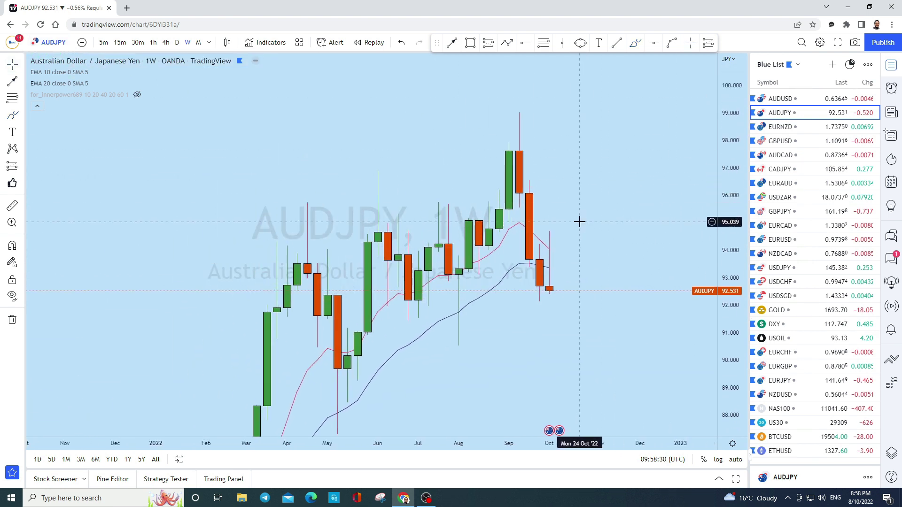
- Brush a roughly horizontal line at about 94.2 across the 19 September 2022 weekly candle, undoing it
left_click(635, 43)
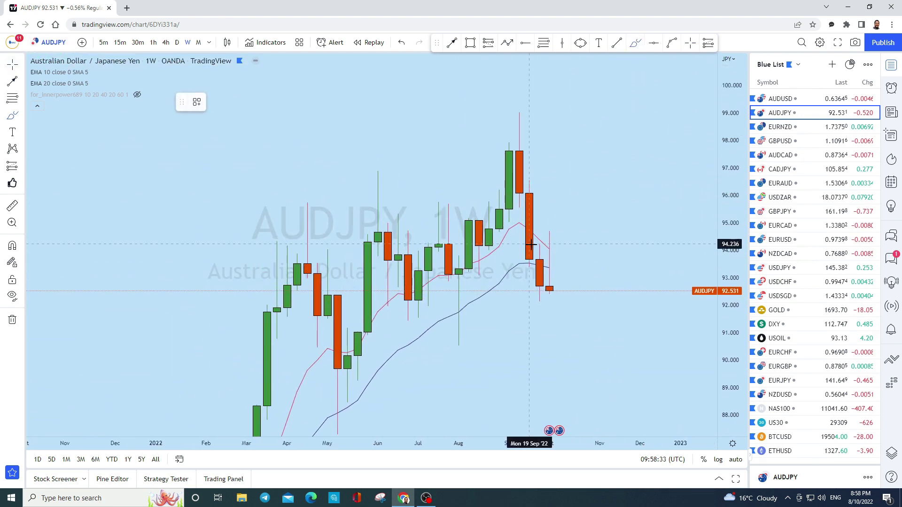
left_click_drag(496, 247, 716, 243)
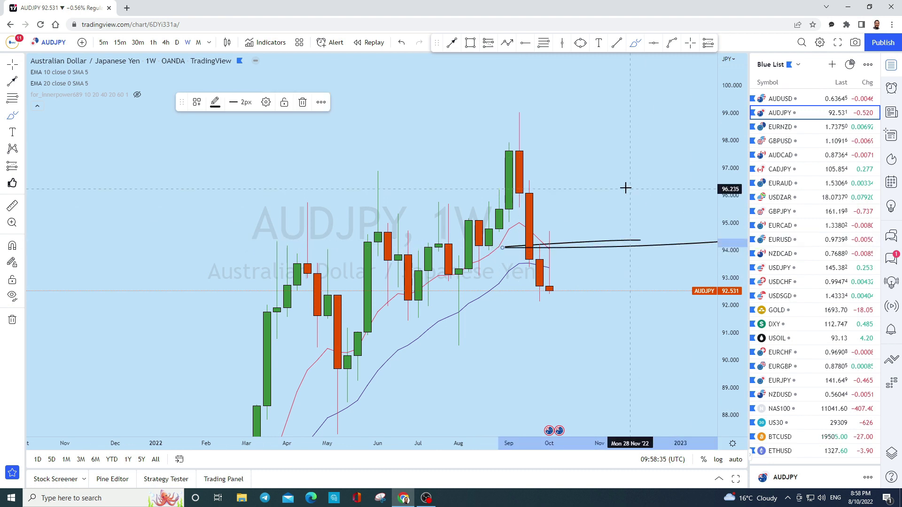
left_click(402, 43)
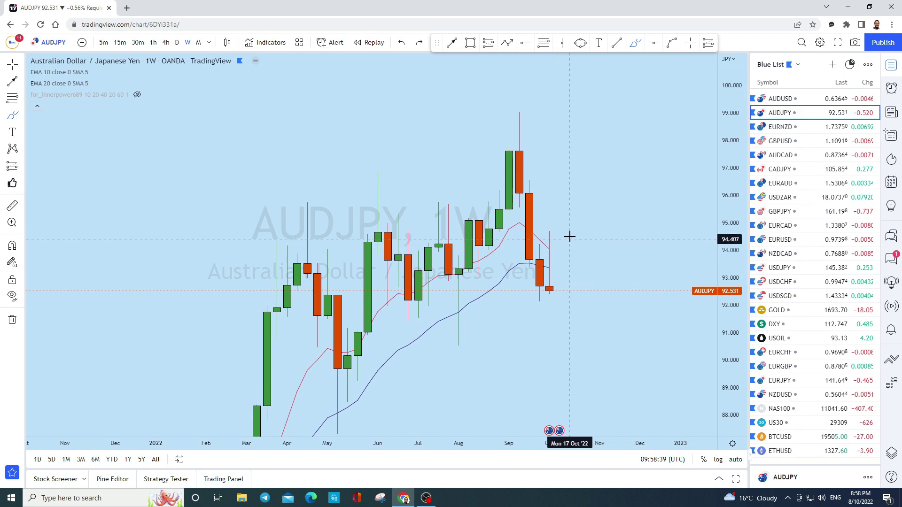
- Draw a descending trend line on the weekly chart from about 97.41 on 9 May 2022 to December 2022
scroll(568, 239, "down", 1)
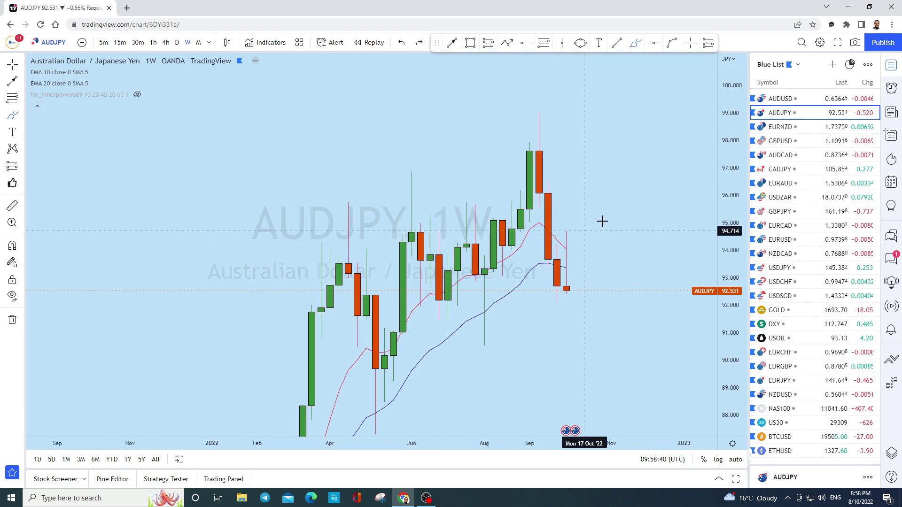
left_click(617, 43)
left_click(375, 157)
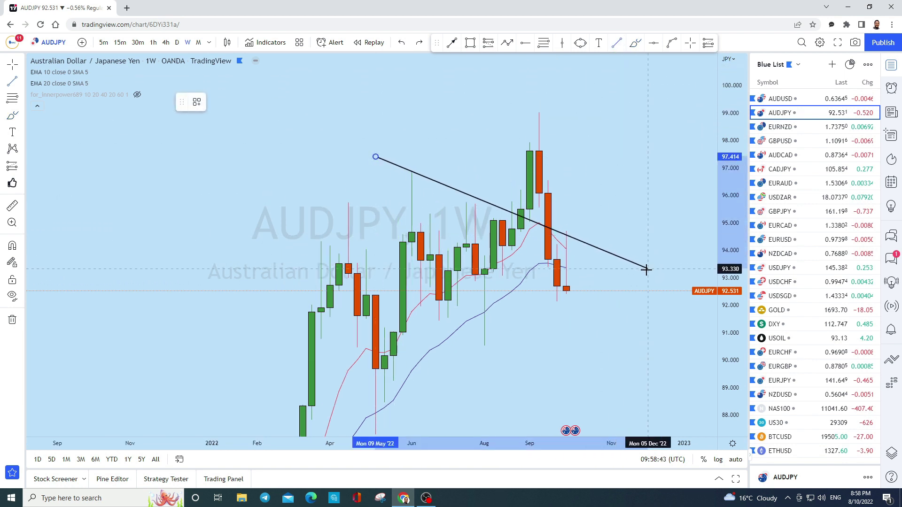
left_click(656, 266)
- Adjust the descending trend line's ends to about 96.54 on 9 May 2022 and about 93.36 in December 2022
left_click(371, 160)
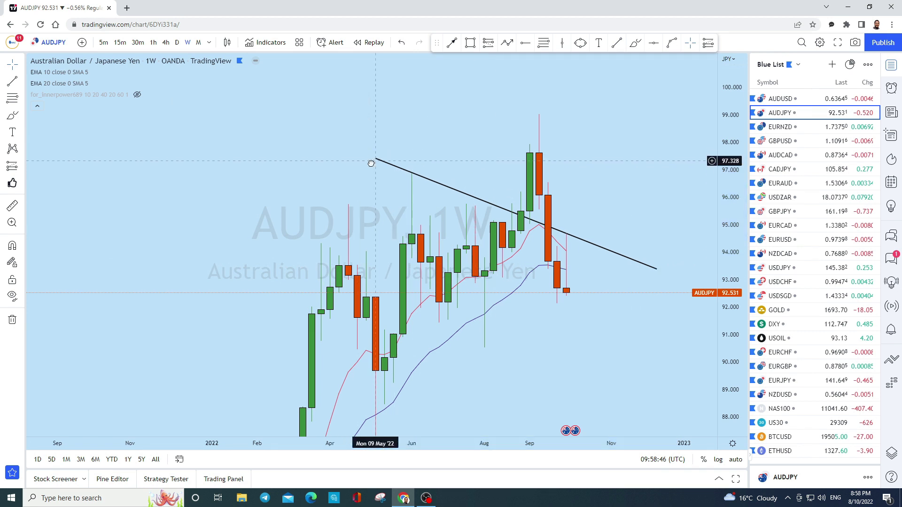
left_click_drag(376, 168, 374, 191)
left_click_drag(658, 281, 667, 281)
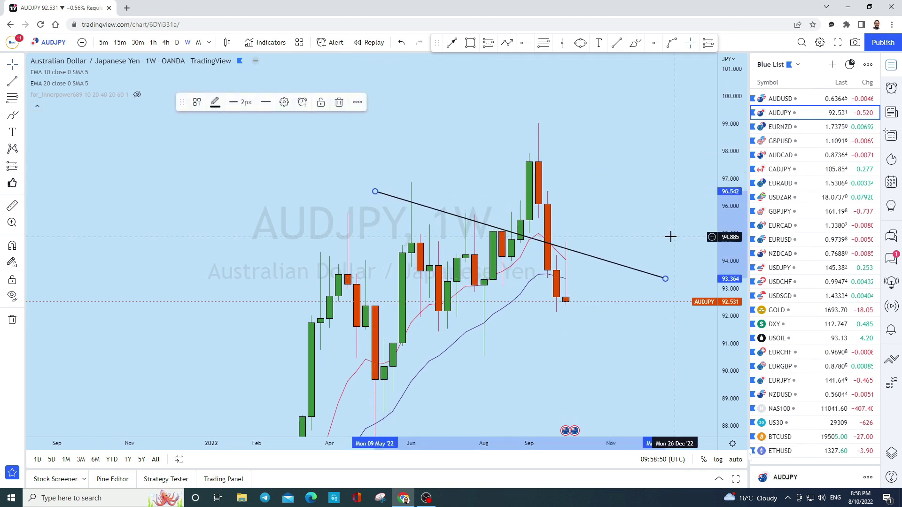
- Brush a projected pullback path from the last weekly candle up toward the descending trend line, undoing it
left_click_drag(669, 238, 598, 122)
scroll(596, 155, "up", 2)
left_click(635, 42)
mouse_move(451, 186)
left_mouse_down()
mouse_move(458, 165)
mouse_move(477, 155)
mouse_move(482, 266)
mouse_move(493, 268)
mouse_move(495, 297)
left_mouse_up()
left_click(401, 43)
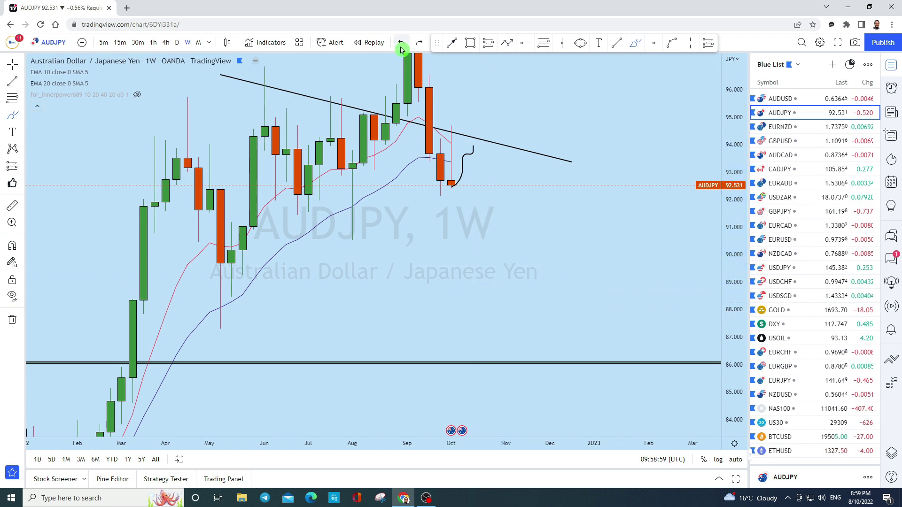
- Switch the AUDJPY chart to the daily timeframe
left_click(177, 42)
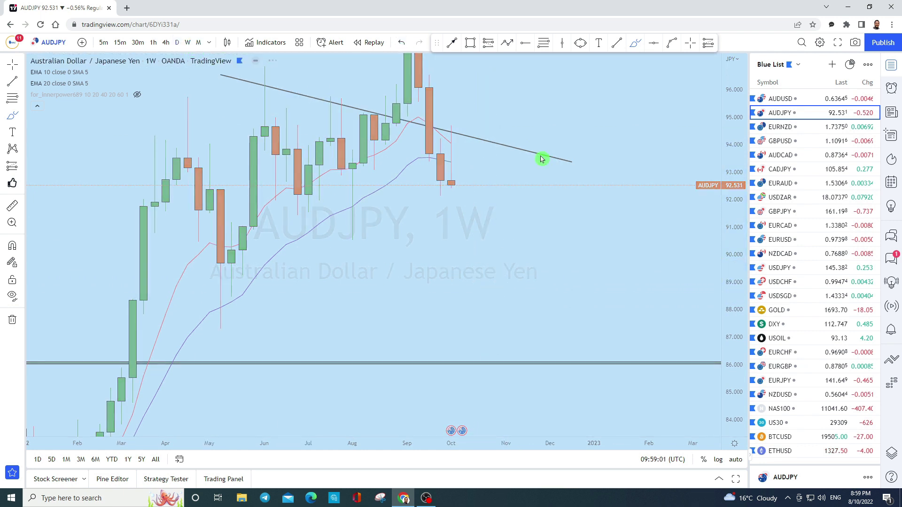
scroll(503, 204, "down", 2)
- Brush vertical strokes over the last two daily candles and a loop where 6 October meets the trend line, undoing them
left_click_drag(493, 126, 502, 218)
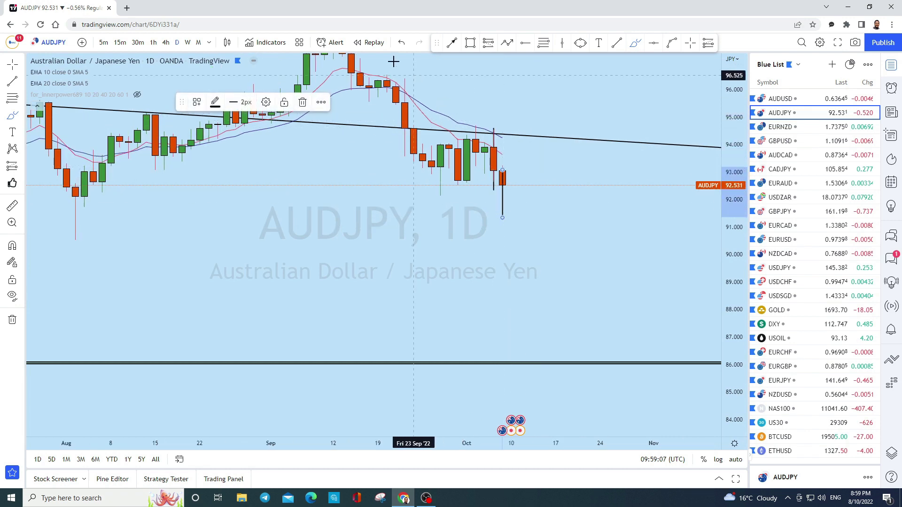
left_click(406, 42)
left_click_drag(502, 129, 484, 197)
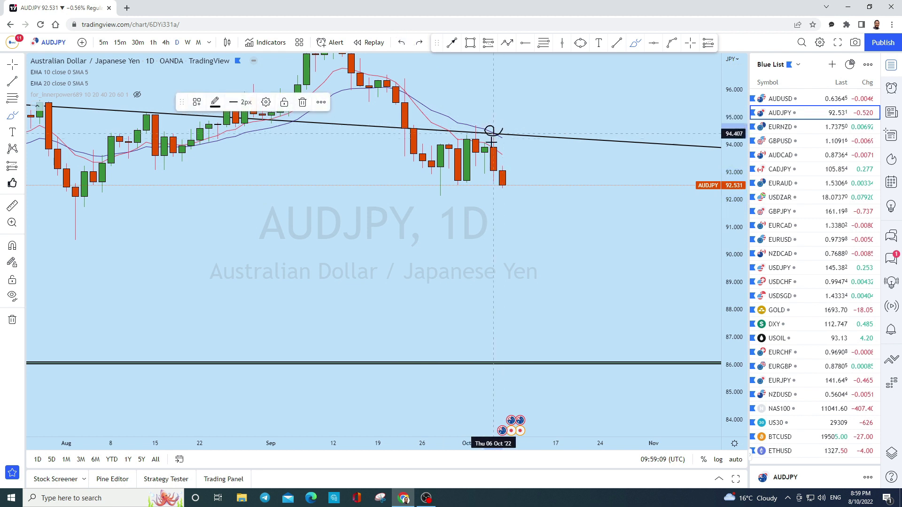
key("ctrl+z")
- Show the daily candles back to May 2022 and return from the brush to the Cross cursor
scroll(519, 169, "down", 5)
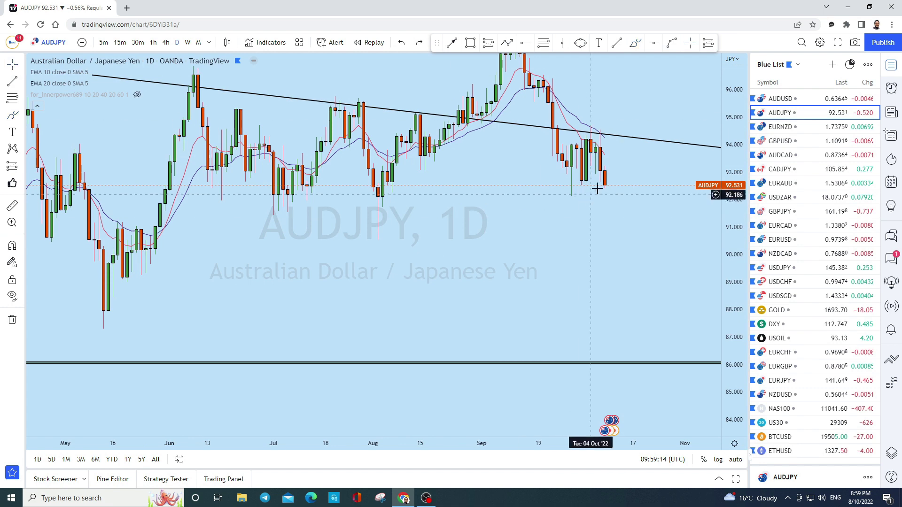
left_click(22, 64)
left_click(44, 62)
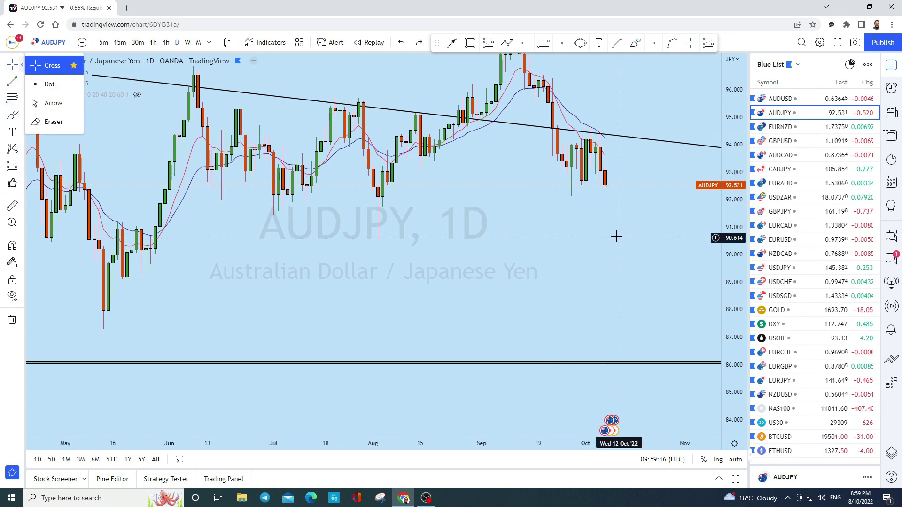
- Brush loops around the September peak, the late-August high and the early-October high, with short arcs above the two lower highs
scroll(604, 284, "down", 5)
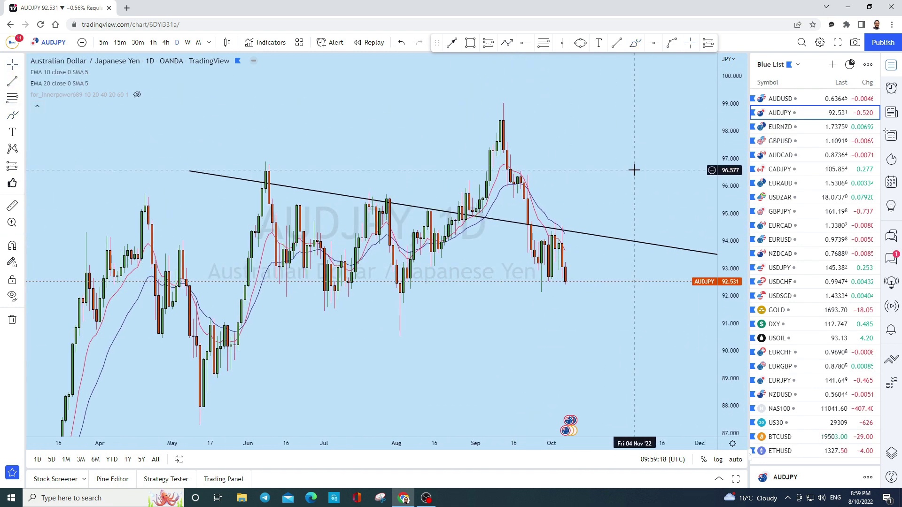
scroll(625, 168, "up", 2)
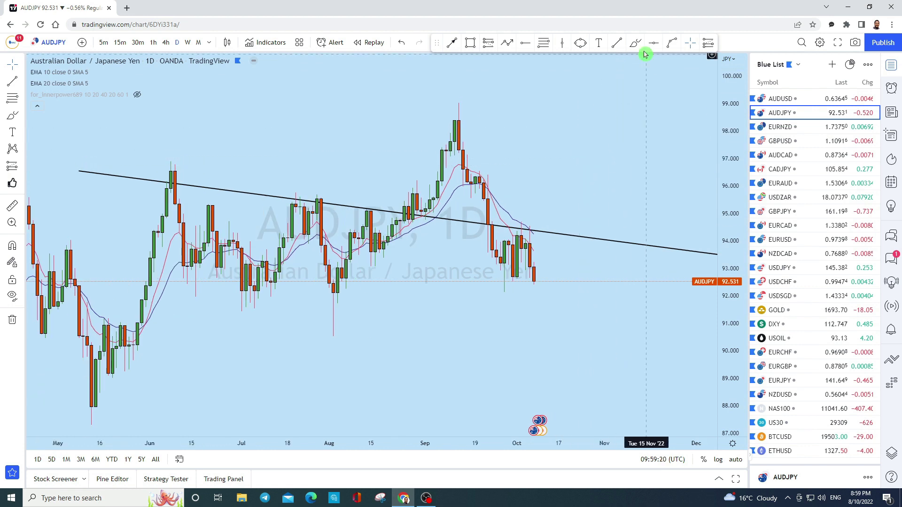
mouse_move(493, 125)
left_mouse_down()
mouse_move(443, 125)
mouse_move(493, 125)
left_mouse_up()
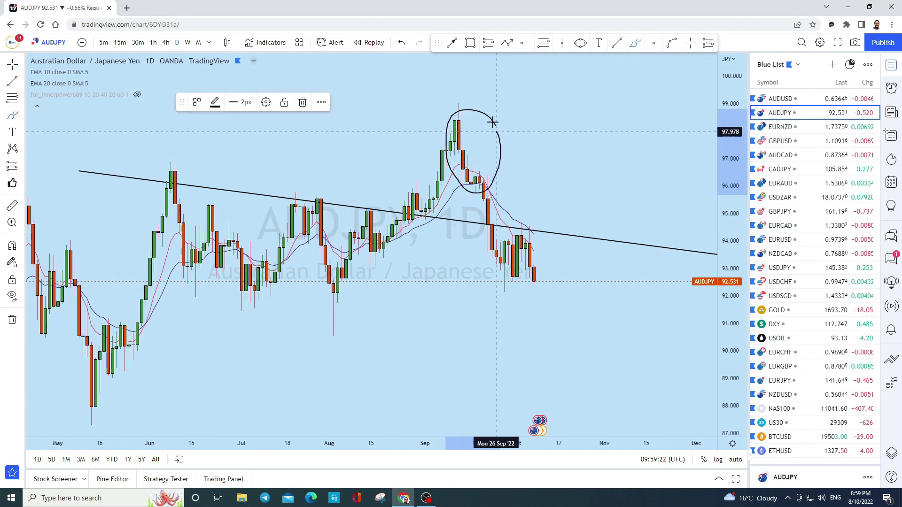
left_click_drag(409, 188, 415, 175)
left_click_drag(534, 227, 542, 229)
scroll(568, 209, "down", 3)
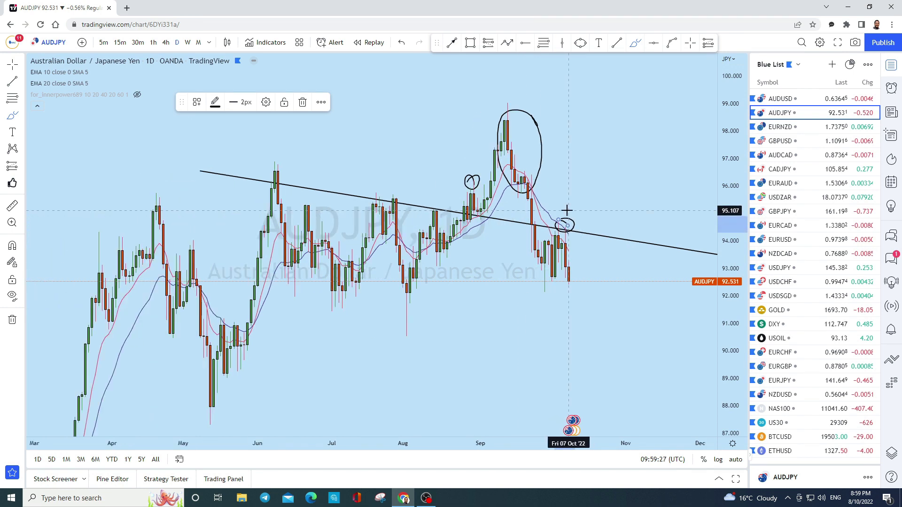
left_click_drag(566, 208, 593, 210)
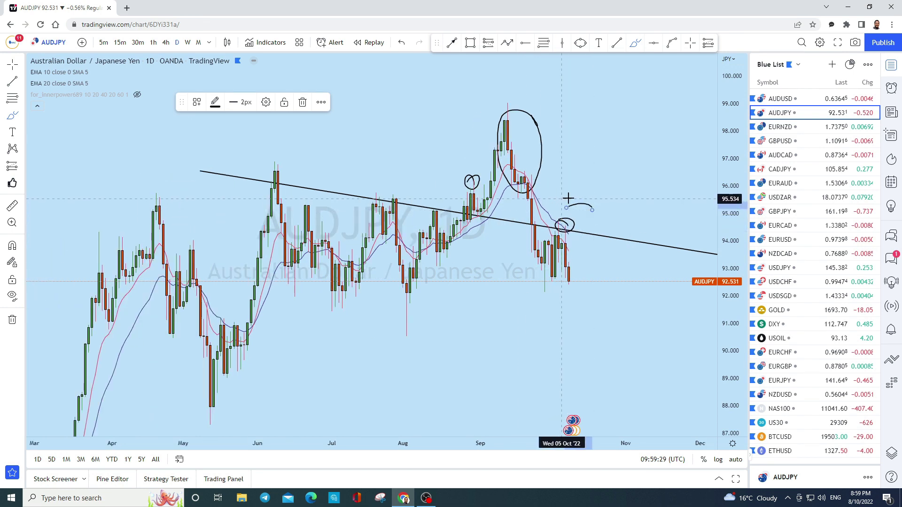
left_click_drag(457, 167, 480, 175)
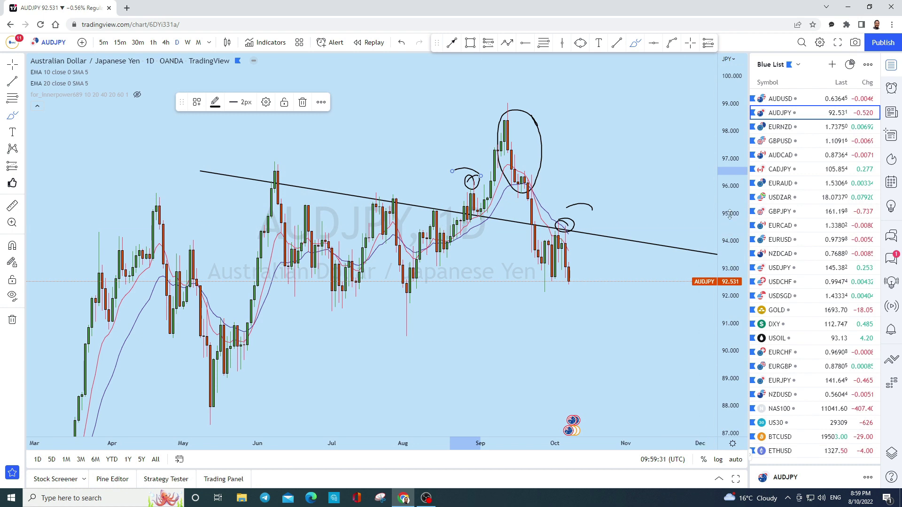
- Brush a projected decline from the last daily candle to the 86.000 zone and mark the autumn 2021 highs at that zone
scroll(667, 312, "down", 3)
mouse_move(618, 269)
left_mouse_down()
mouse_move(639, 324)
mouse_move(646, 389)
left_mouse_up()
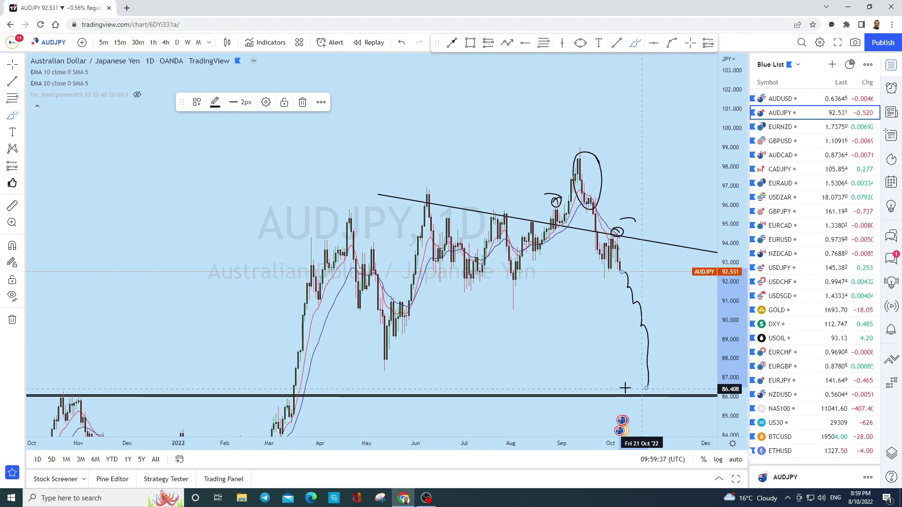
left_click_drag(644, 388, 658, 401)
scroll(671, 370, "down", 5)
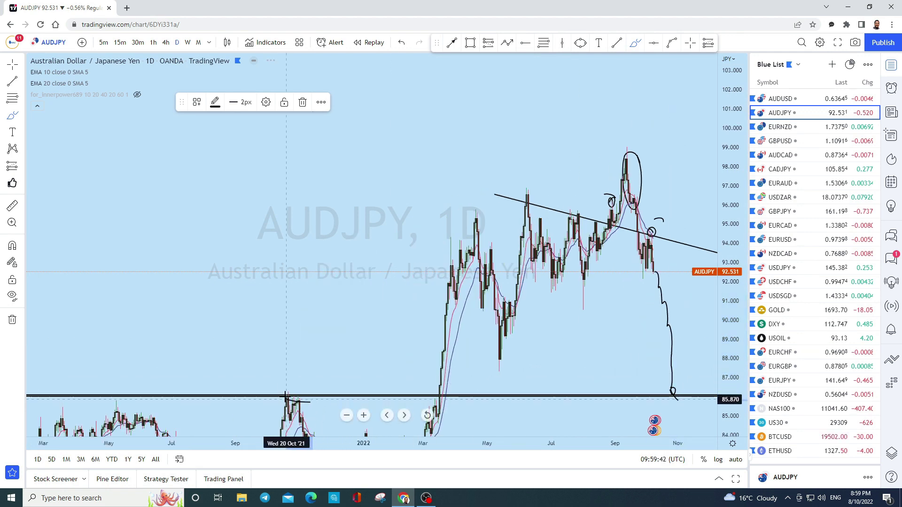
scroll(656, 393, "up", 3)
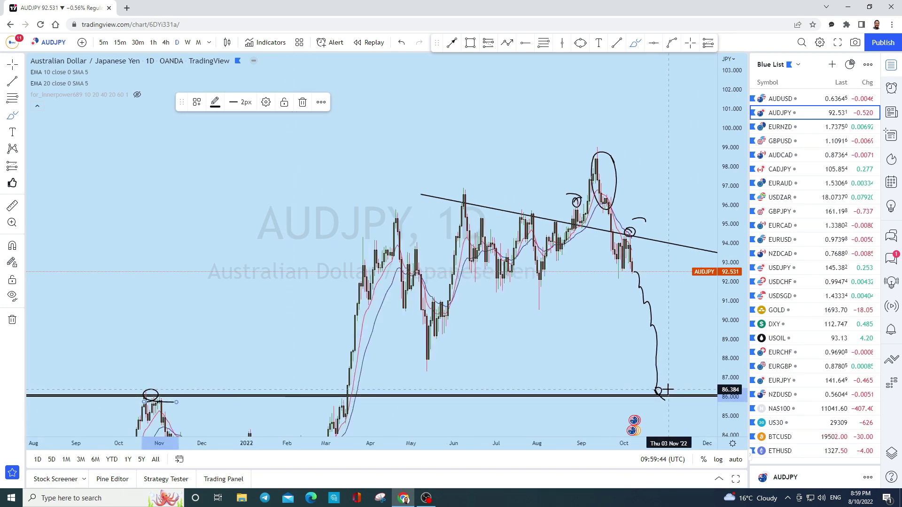
- Brush a projected rise from the 86.000 zone to about 97.000, and undo all the brush strokes on the daily chart
scroll(637, 391, "up", 3)
mouse_move(658, 377)
left_mouse_down()
mouse_move(691, 185)
mouse_move(672, 194)
left_mouse_up()
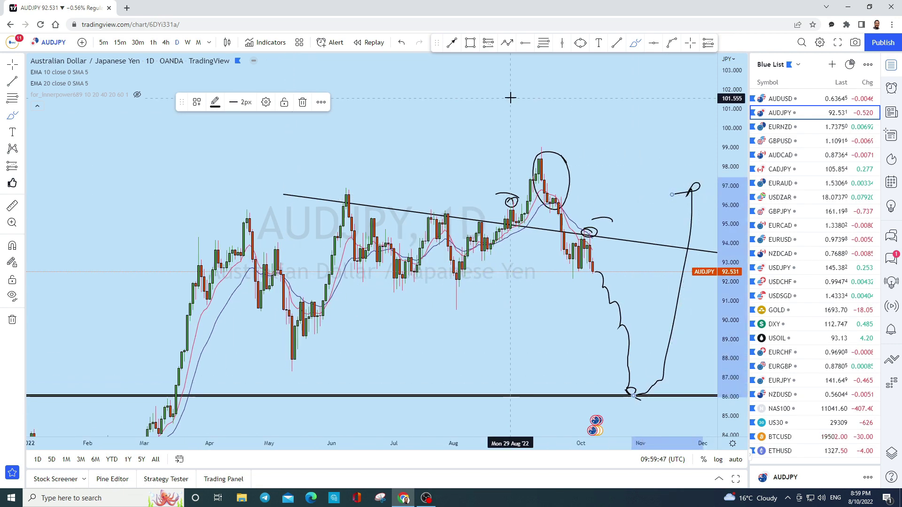
left_click(406, 44)
left_click(406, 44)
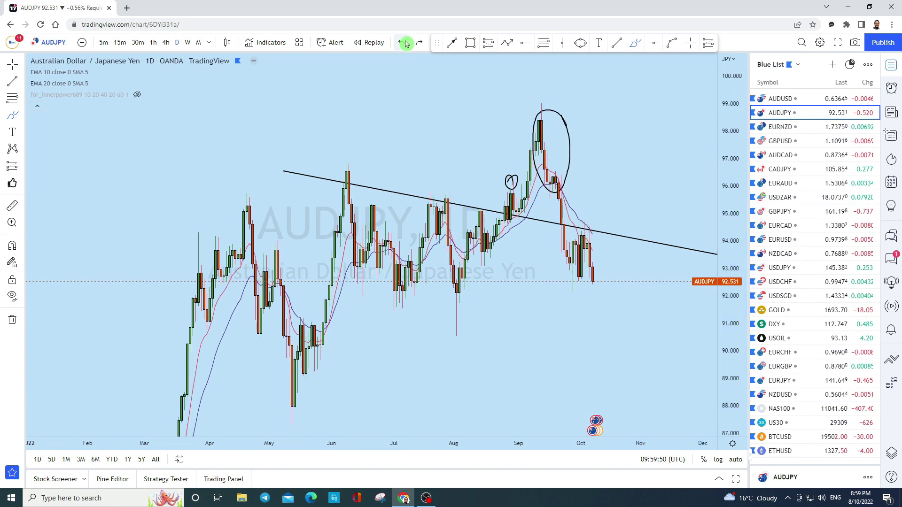
- Return to the Cross cursor and draw a horizontal line at 92.624 along the early-October candle lows
scroll(364, 154, "up", 2)
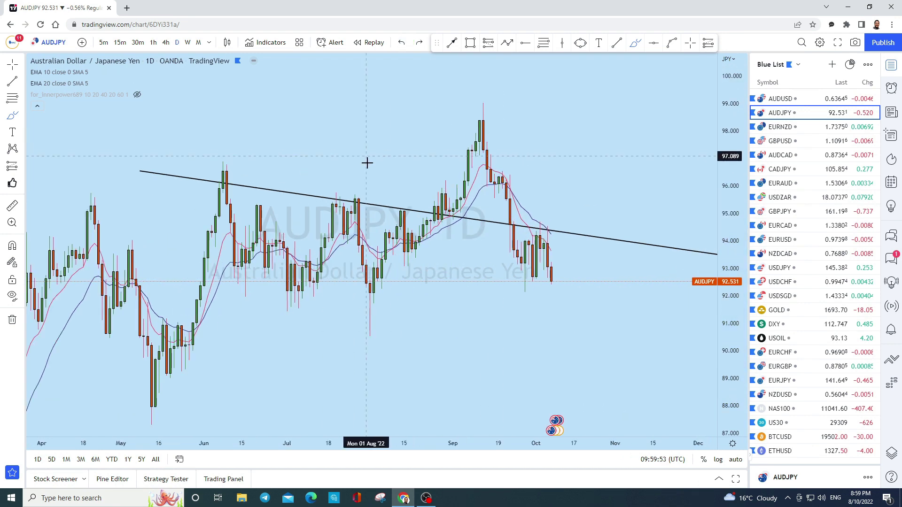
scroll(388, 161, "up", 1)
left_click(13, 70)
left_click_drag(524, 195, 522, 135)
left_click_drag(731, 318, 730, 89)
scroll(571, 190, "up", 1)
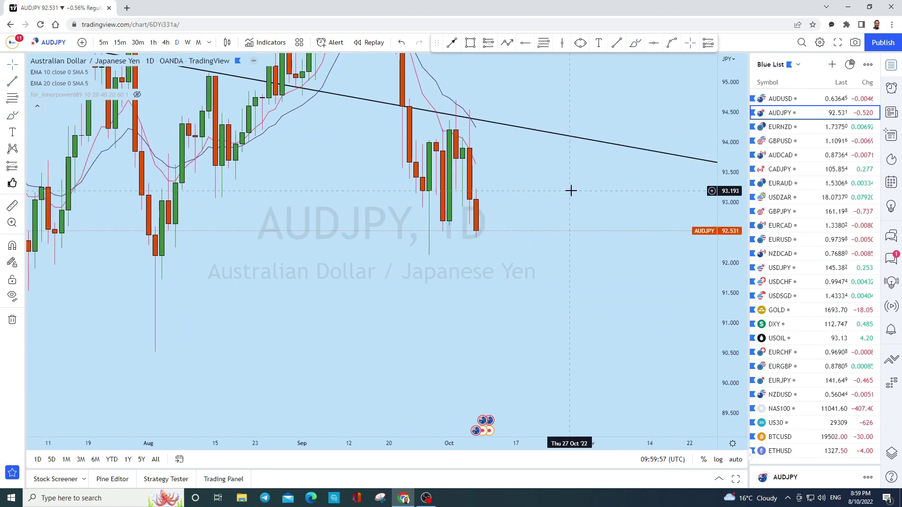
left_click(652, 47)
left_click(333, 225)
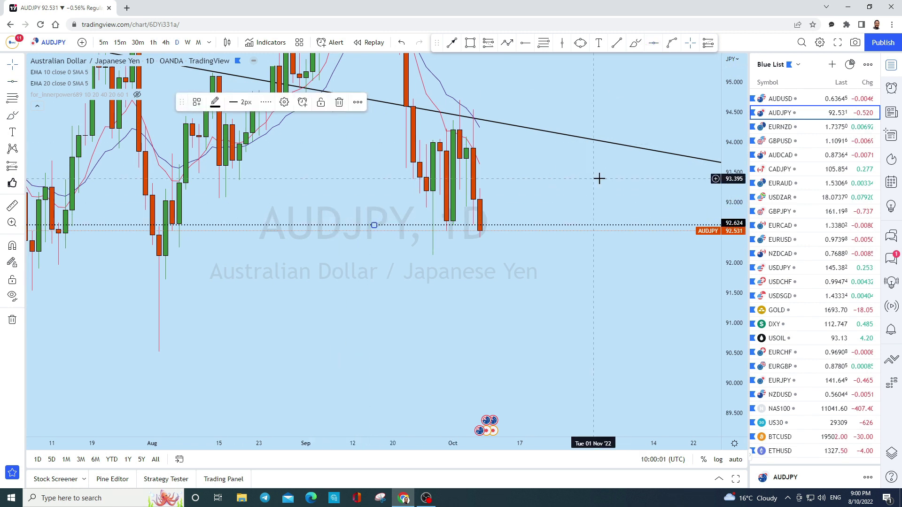
- Draw a second horizontal line at 92.936 above the first and switch the AUDJPY chart to the 4-hour timeframe
left_click_drag(600, 186, 600, 202)
scroll(602, 203, "up", 3)
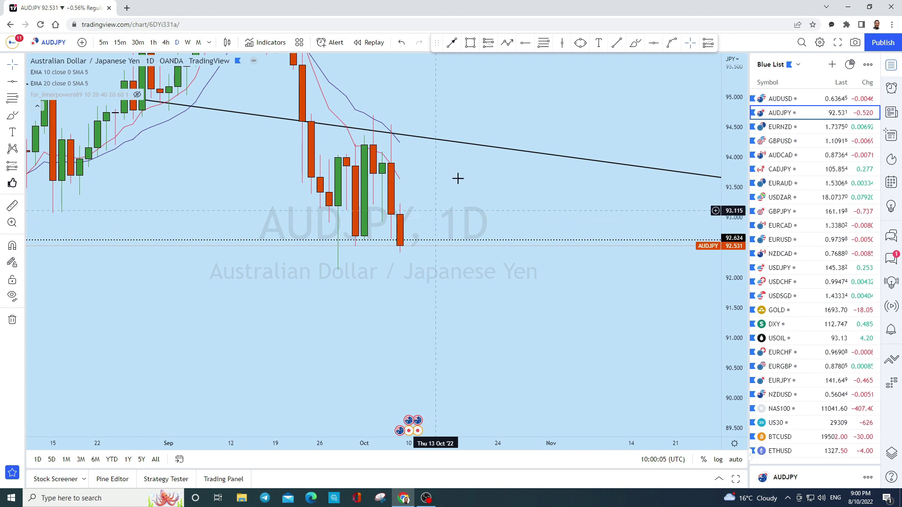
left_click(653, 42)
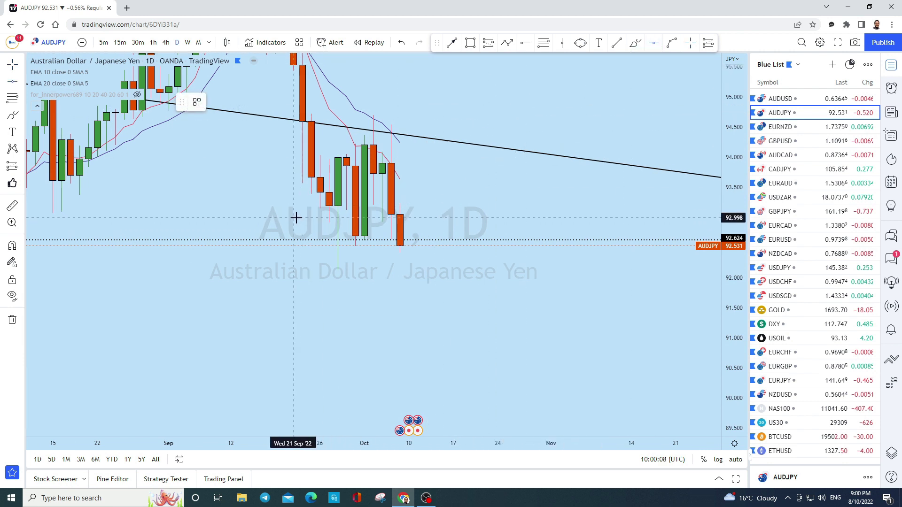
left_click(437, 224)
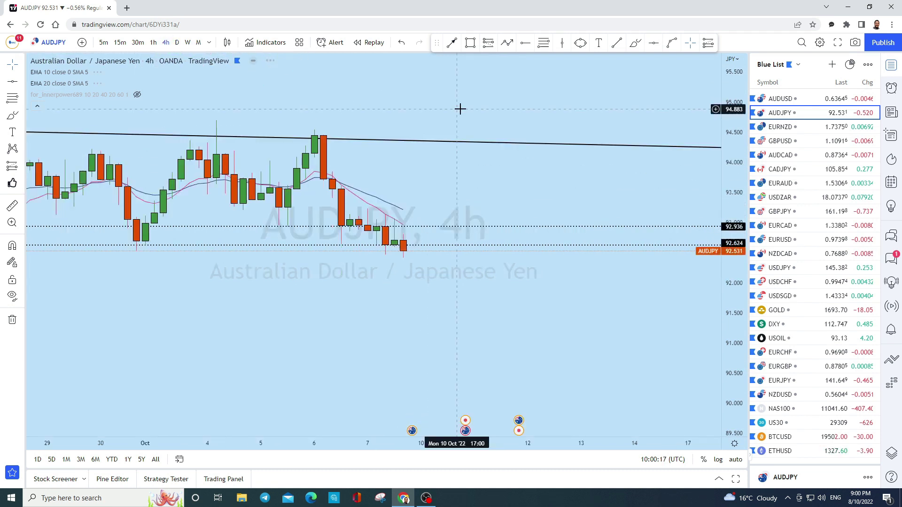
- Draw a small ellipse just after the last 4-hour candle, directly below the 92.936 line
scroll(481, 139, "down", 4)
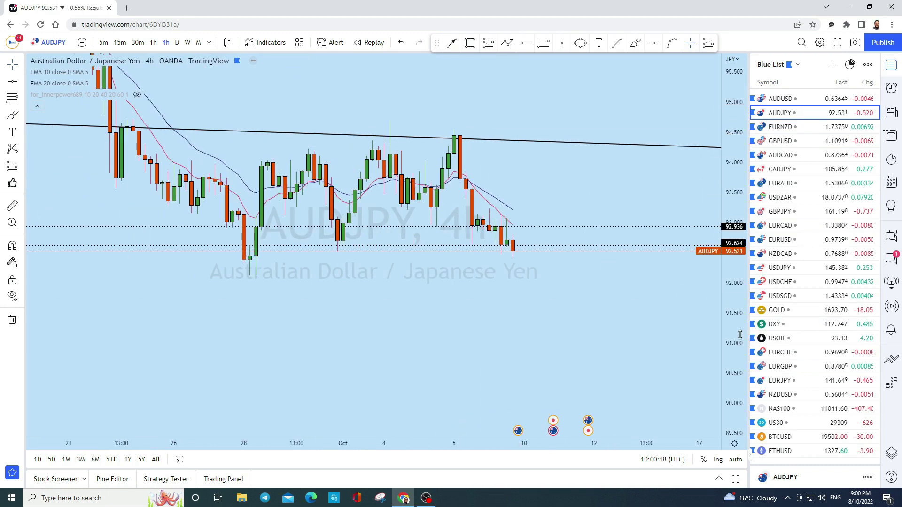
left_click_drag(729, 342, 726, 155)
scroll(587, 205, "up", 4)
left_click(580, 43)
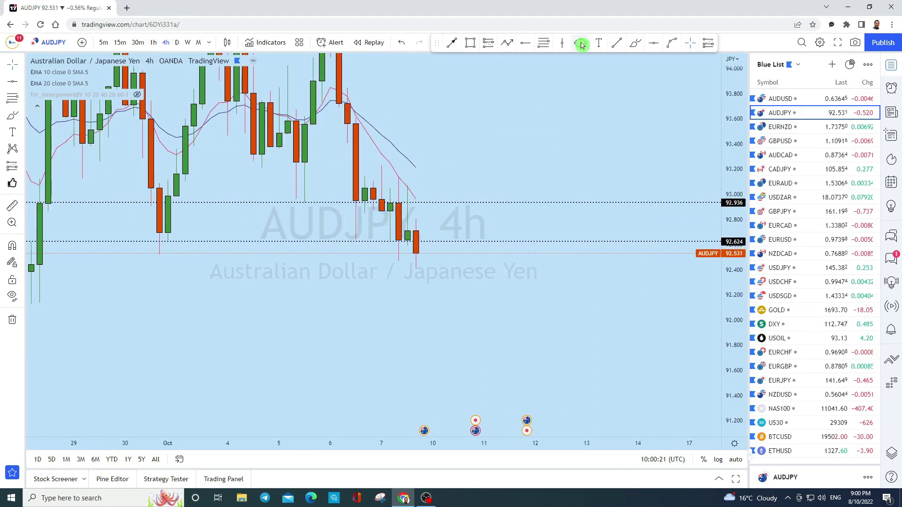
left_click(433, 216)
left_click(455, 212)
left_click_drag(608, 157, 546, 142)
scroll(544, 138, "down", 2)
- Draw a downward arrow from the ellipse at about 92.942 to about 91.557 on 11 October
left_click(452, 42)
left_click(436, 189)
left_click(484, 359)
scroll(598, 280, "down", 2)
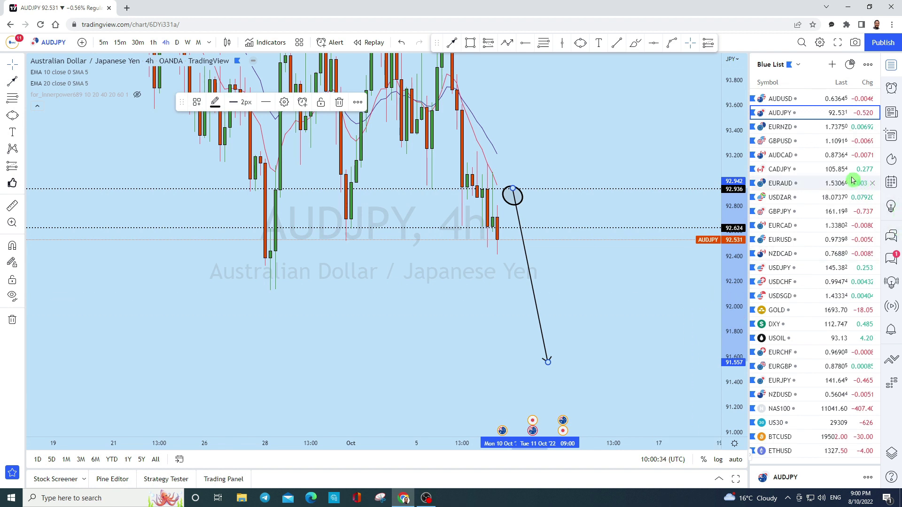
- Open the EURNZD chart on the monthly timeframe and examine its latest candles against the earlier highs
left_click(803, 133)
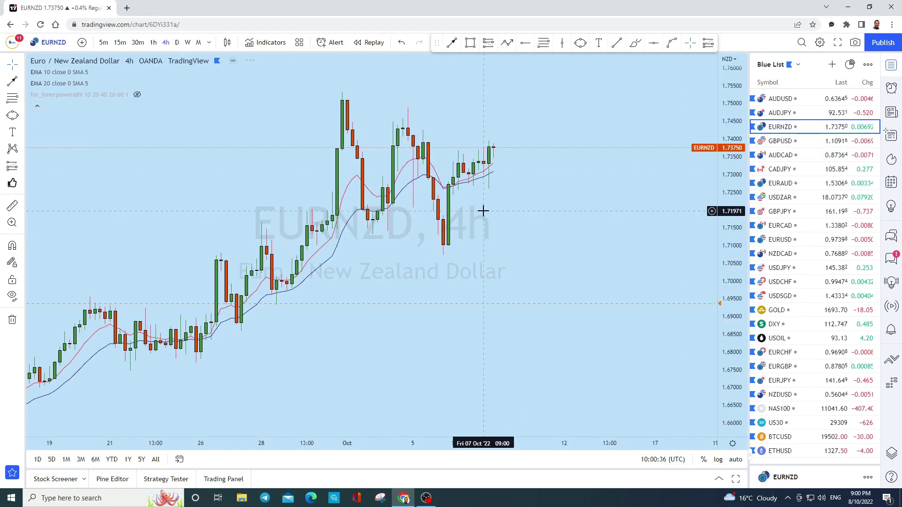
left_click(199, 43)
scroll(531, 336, "down", 5)
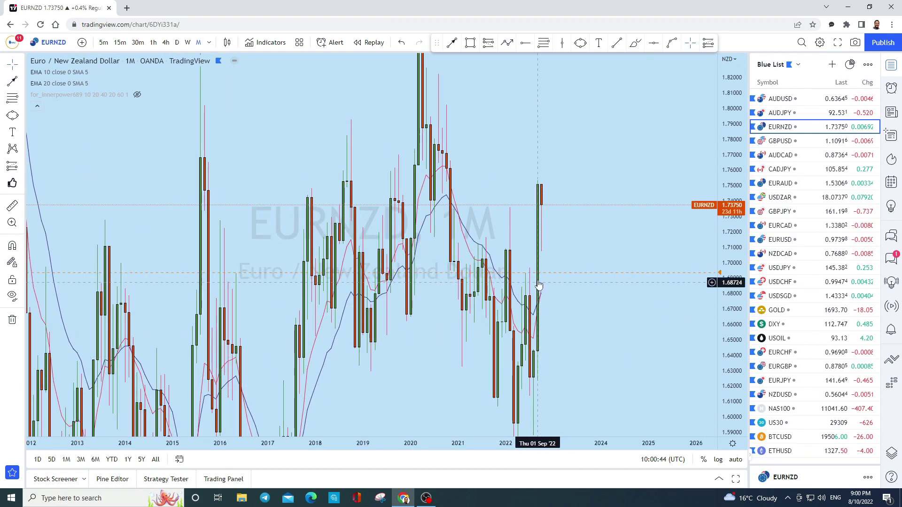
scroll(529, 239, "up", 5)
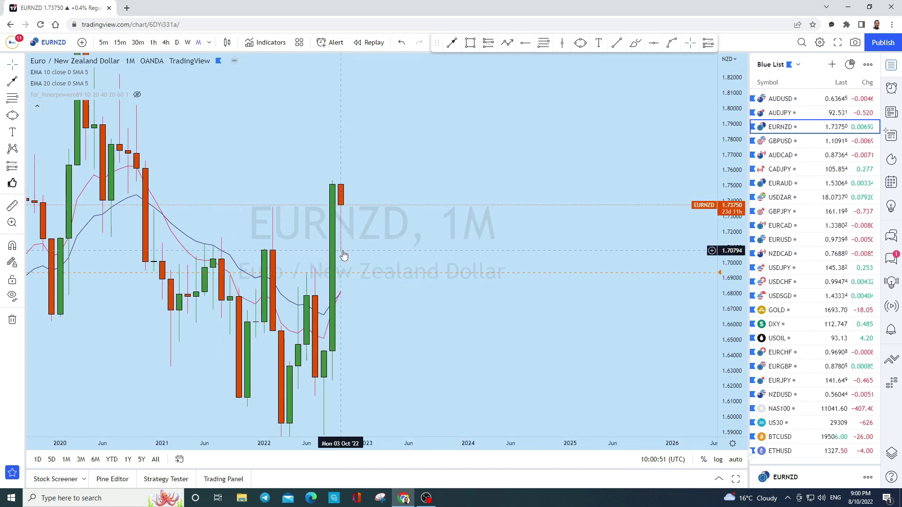
scroll(562, 272, "down", 3)
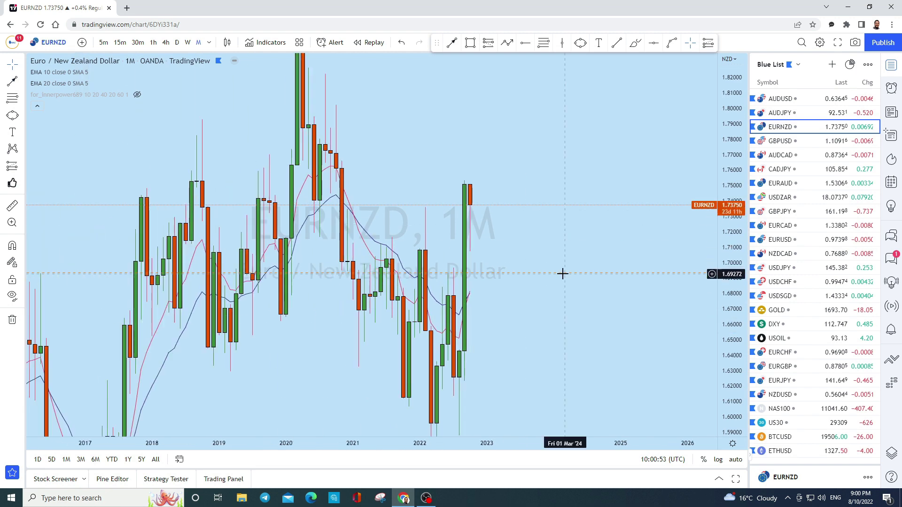
- Switch EURNZD to the weekly timeframe and examine the last two weekly candles against the price history since 2020
left_click(188, 43)
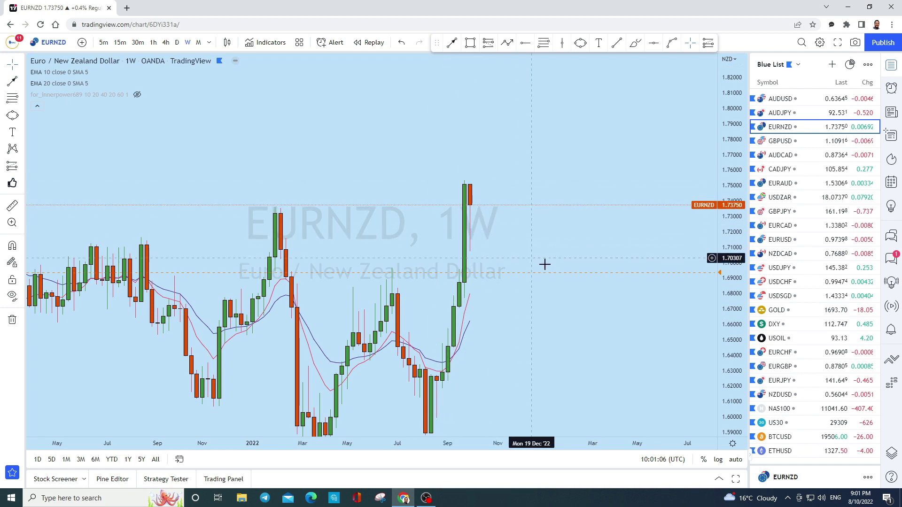
scroll(529, 256, "down", 1)
scroll(584, 262, "up", 2)
left_click(14, 65)
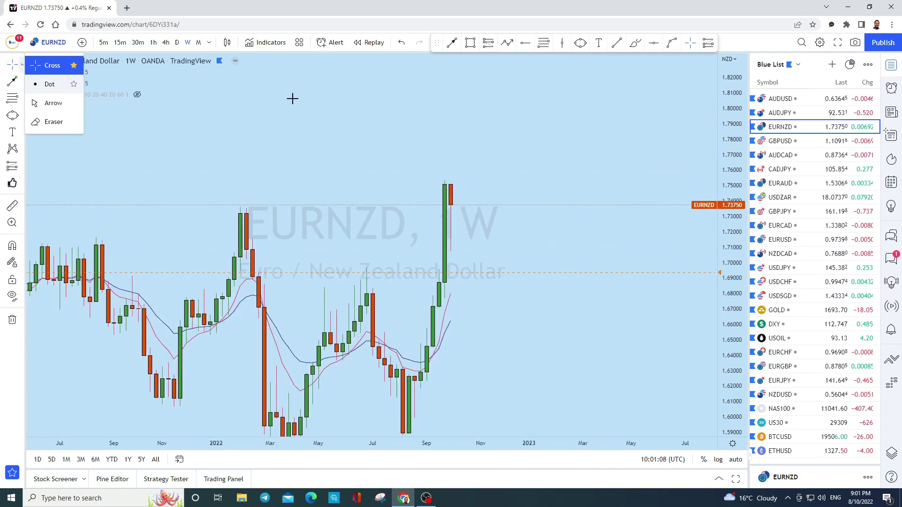
left_click_drag(478, 114, 525, 178)
left_click_drag(730, 374, 722, 48)
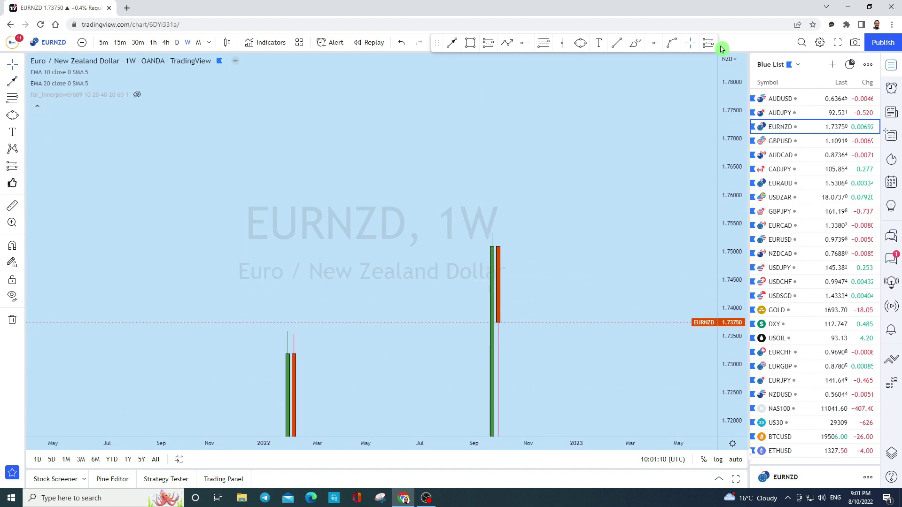
left_click_drag(732, 290, 733, 19)
scroll(493, 267, "up", 4)
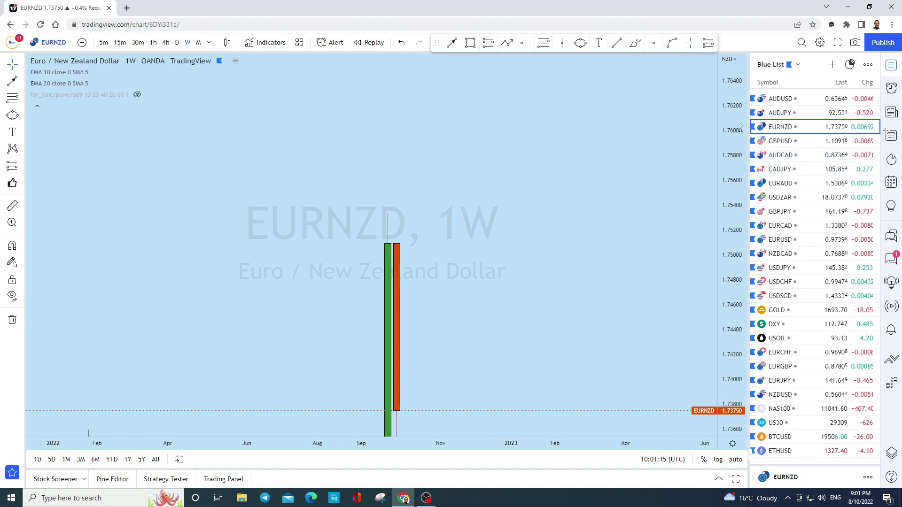
left_click_drag(730, 123, 729, 322)
left_click_drag(731, 156, 731, 394)
scroll(518, 315, "down", 6)
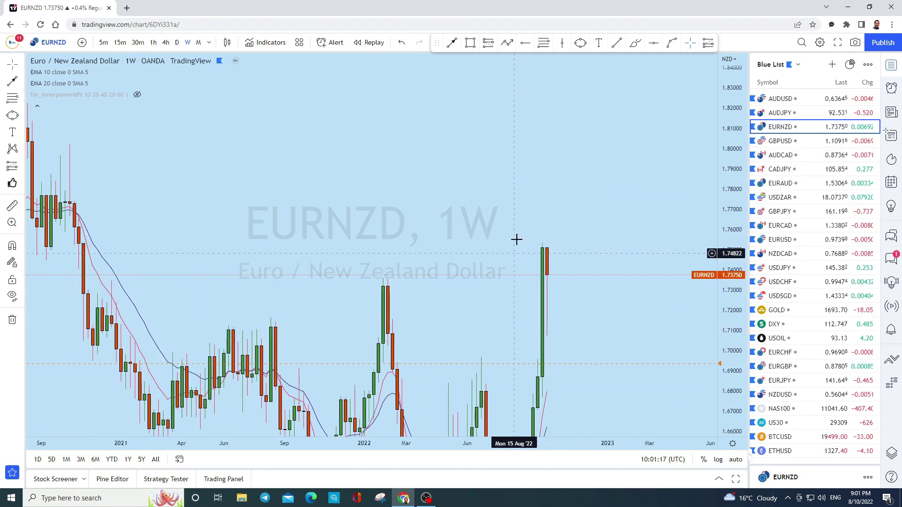
left_click_drag(734, 197, 584, 312)
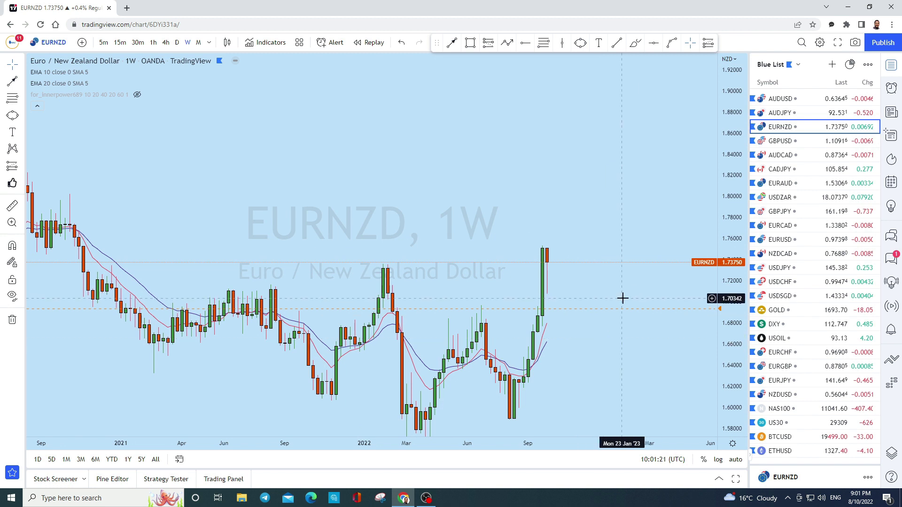
- Brush a projected small pullback and decline from the last weekly candle to a loop near 1.71000, and undo it
scroll(592, 273, "up", 3)
left_click(638, 41)
mouse_move(491, 280)
left_mouse_down()
mouse_move(502, 273)
mouse_move(516, 352)
left_mouse_up()
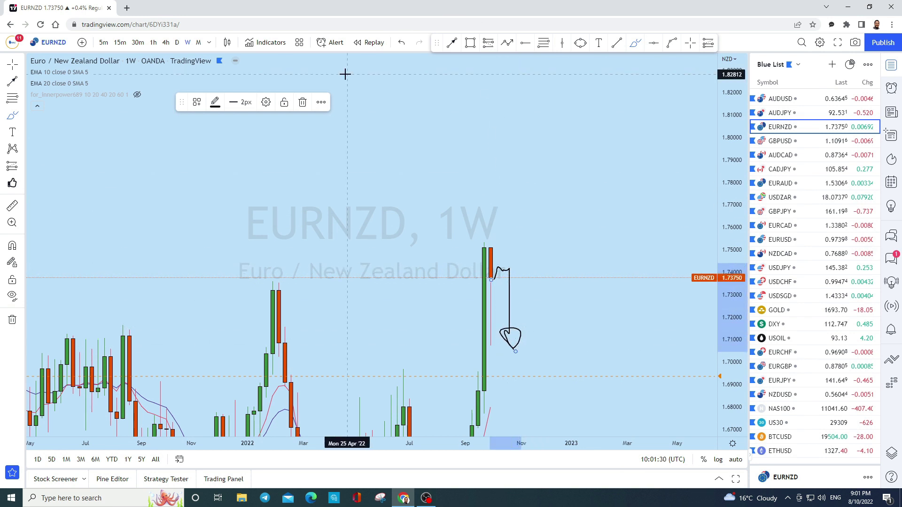
left_click(403, 44)
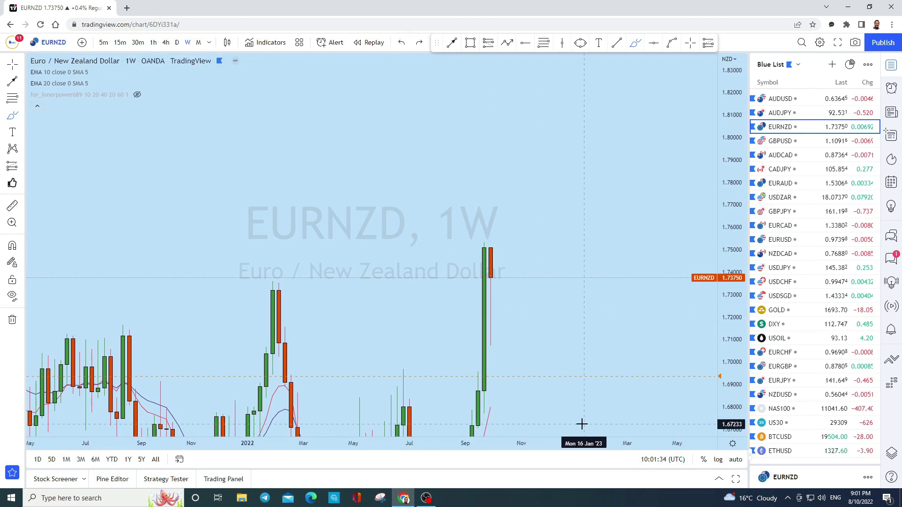
- Switch the EURNZD chart to the daily timeframe and return from the brush to the Cross cursor
left_click_drag(728, 309, 727, 339)
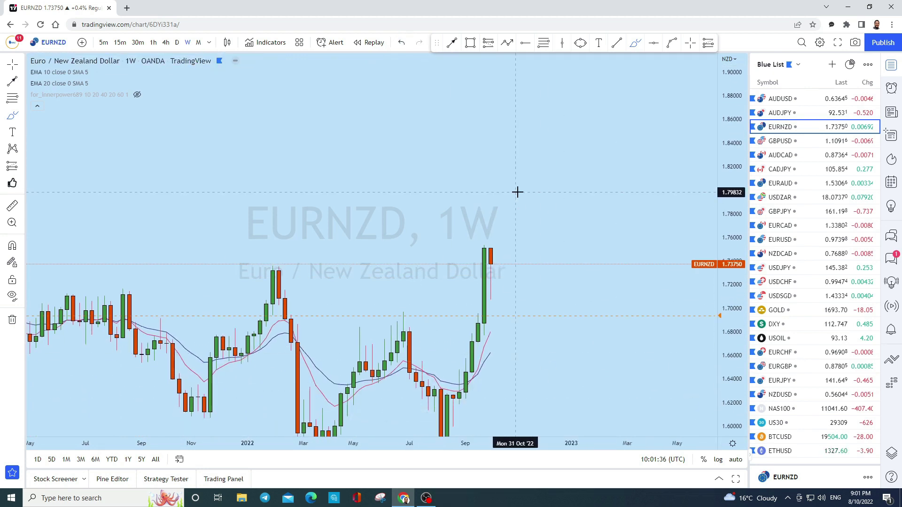
left_click(180, 43)
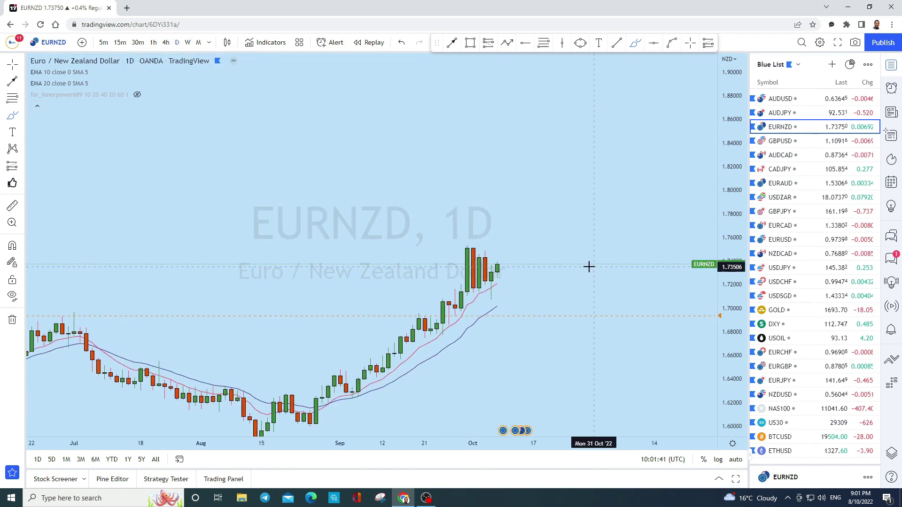
left_click_drag(585, 240, 537, 217)
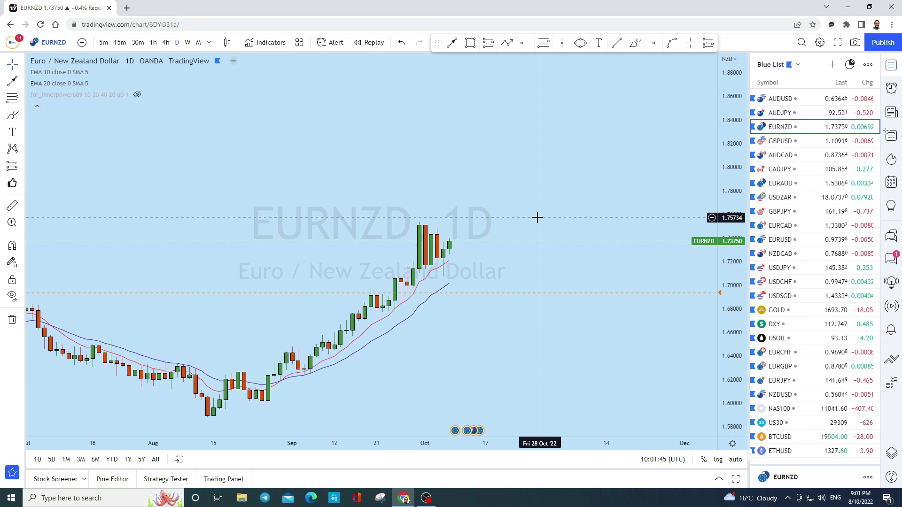
- Brush a sideways wedge around the October daily candles, narrowing at the last candle, and undo it
scroll(540, 210, "down", 3)
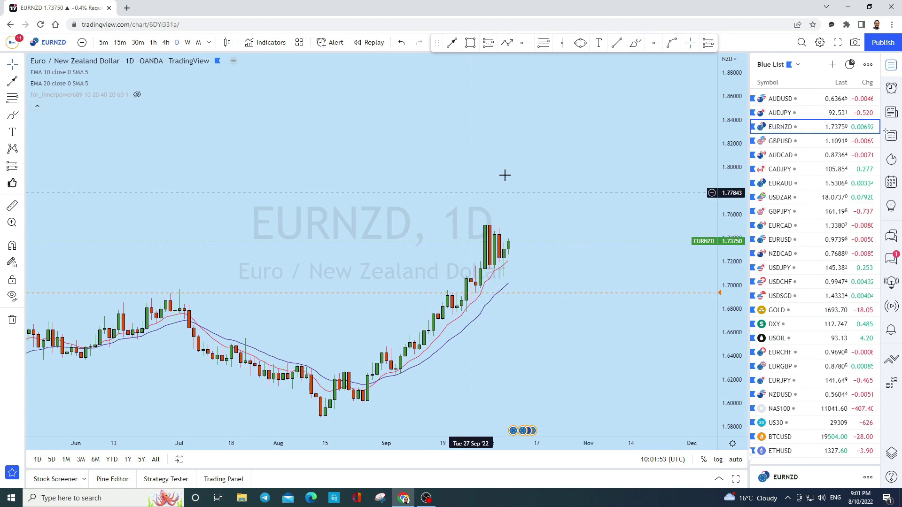
left_click(635, 42)
mouse_move(472, 210)
left_mouse_down()
mouse_move(517, 241)
mouse_move(480, 273)
left_mouse_up()
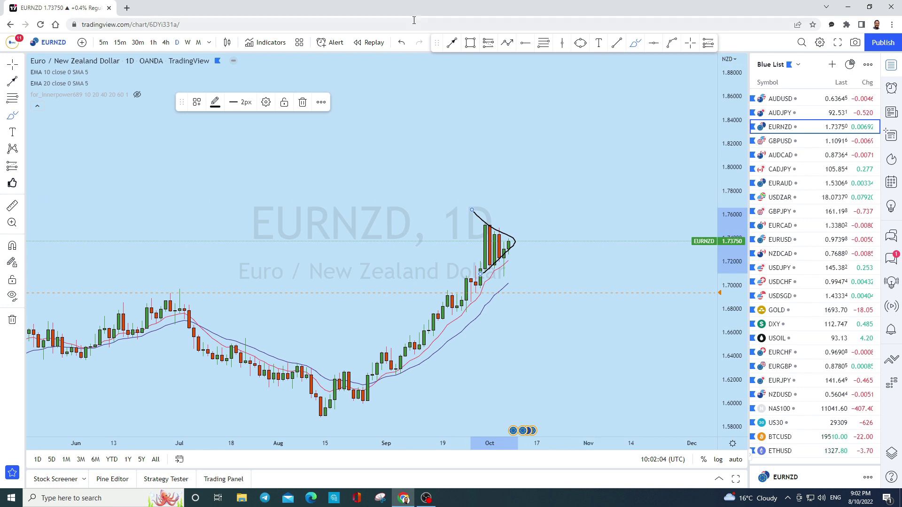
left_click(401, 43)
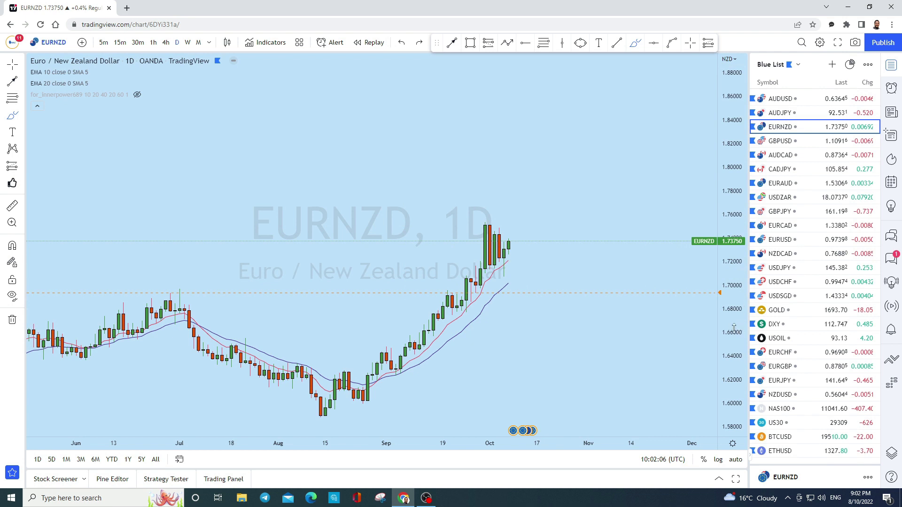
- Brush a wedge around the October daily candles and a loop at the lowest recent wick near 1.71000, and undo the loop
left_click_drag(736, 348, 734, 221)
scroll(577, 260, "up", 3)
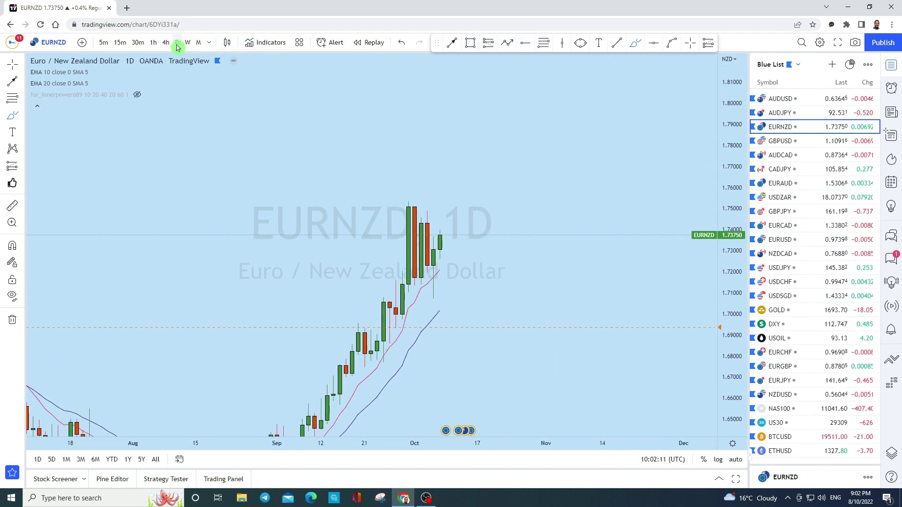
left_click(634, 44)
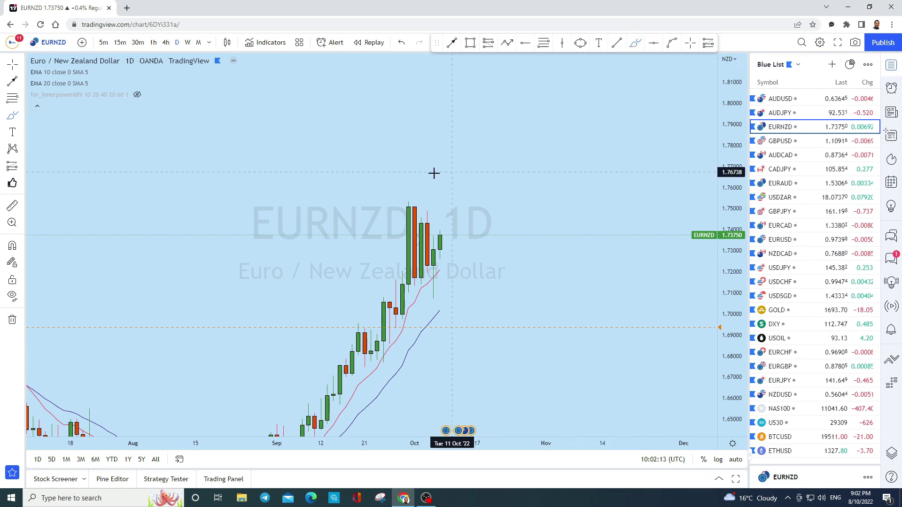
mouse_move(403, 192)
left_mouse_down()
mouse_move(447, 248)
mouse_move(408, 294)
mouse_move(437, 292)
left_mouse_up()
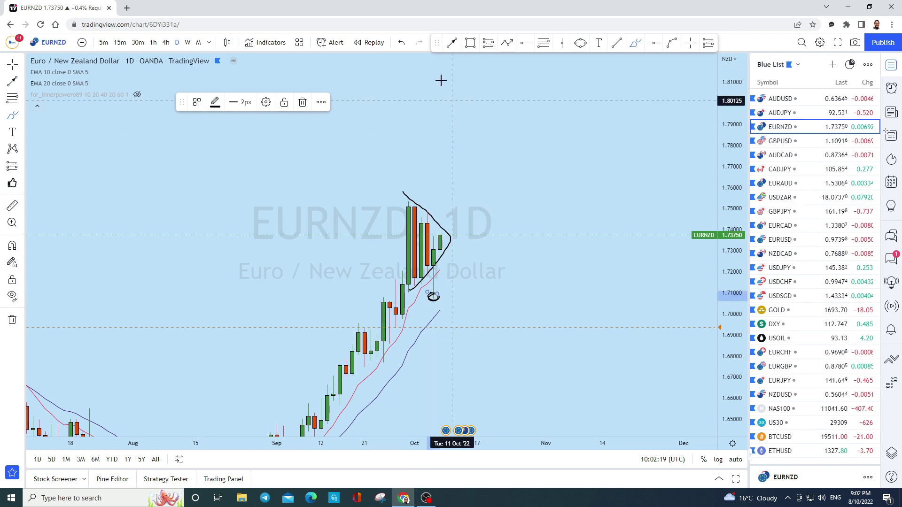
left_click(402, 43)
- Brush a projected rise from the wedge tip to about 1.79500 and a decline to about 1.69000, undoing both and the wedge
left_click_drag(443, 236, 463, 120)
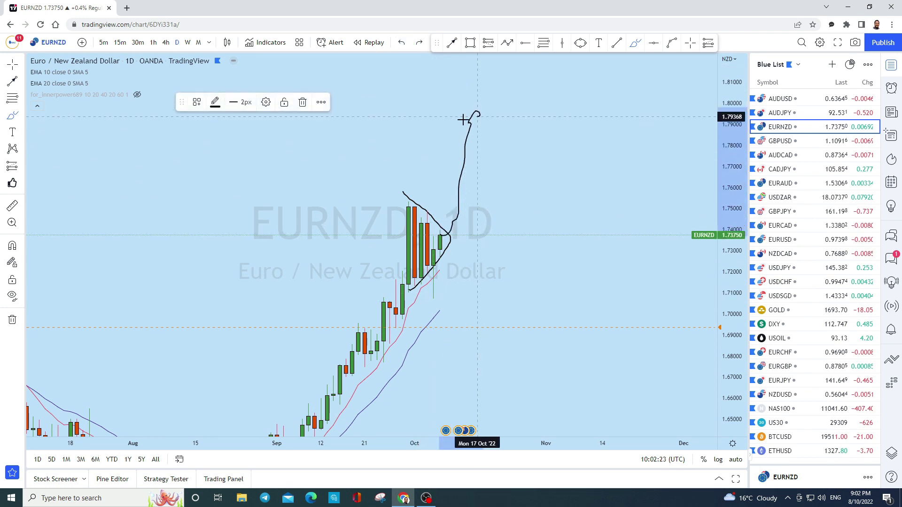
left_click(401, 43)
left_click_drag(444, 237, 449, 326)
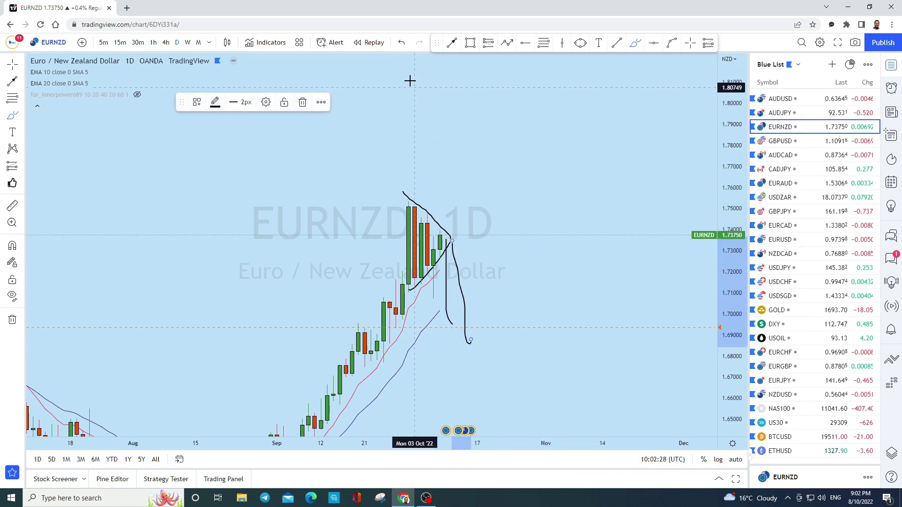
left_click(404, 43)
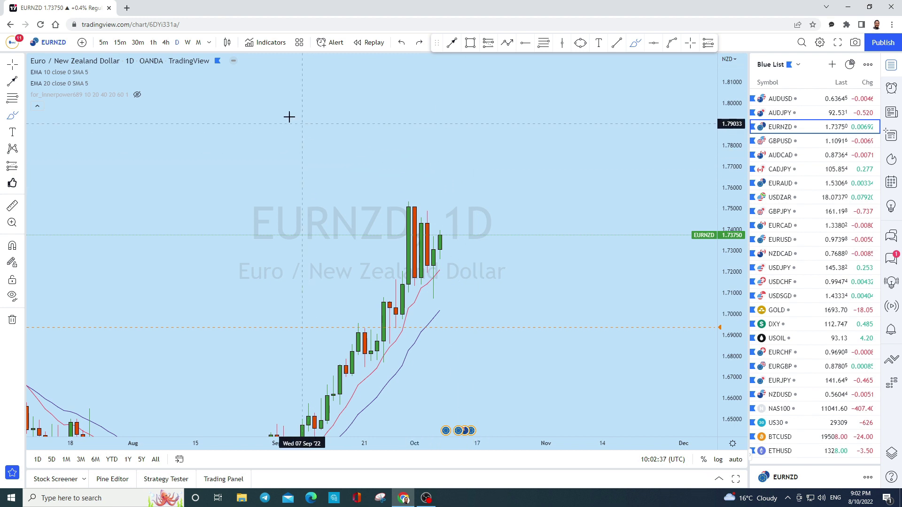
- Switch the EURNZD chart to the 4-hour timeframe and return from the brush to the Cross cursor
left_click(166, 42)
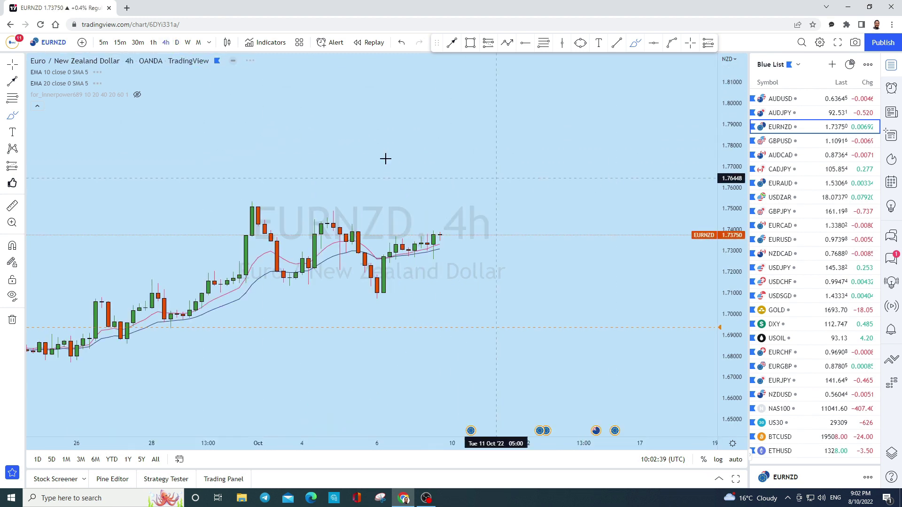
left_click(13, 65)
scroll(559, 202, "down", 4)
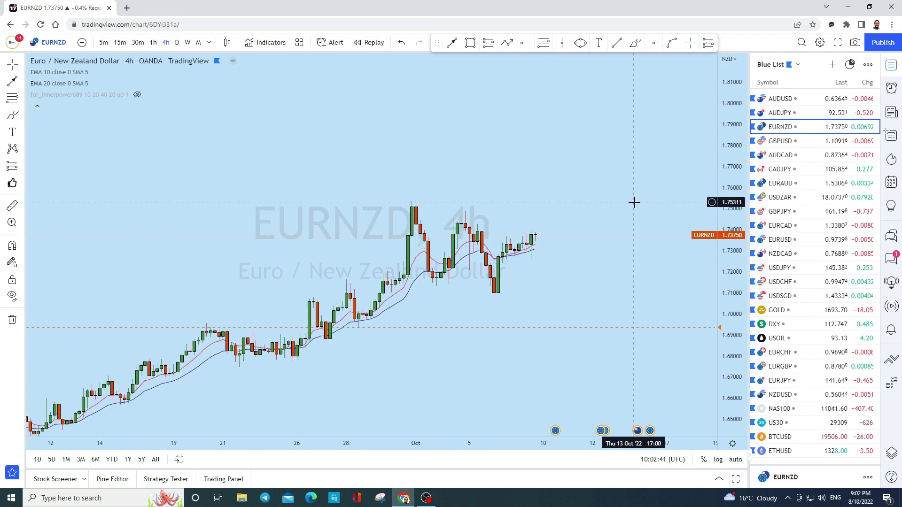
left_click_drag(632, 202, 610, 220)
left_click_drag(727, 361, 713, 173)
scroll(540, 280, "up", 5)
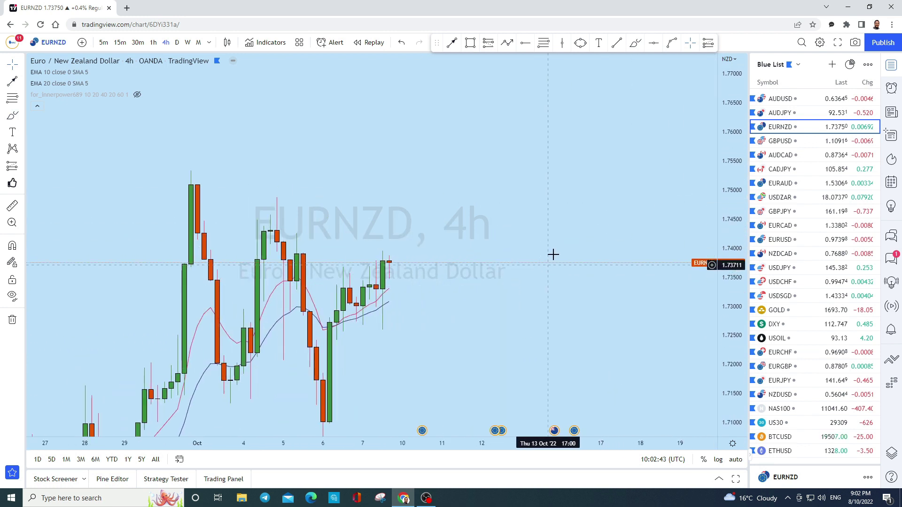
- Brush arcs beneath the recent 4-hour lows and a loop around the last candles, and undo all of these strokes
left_click(635, 44)
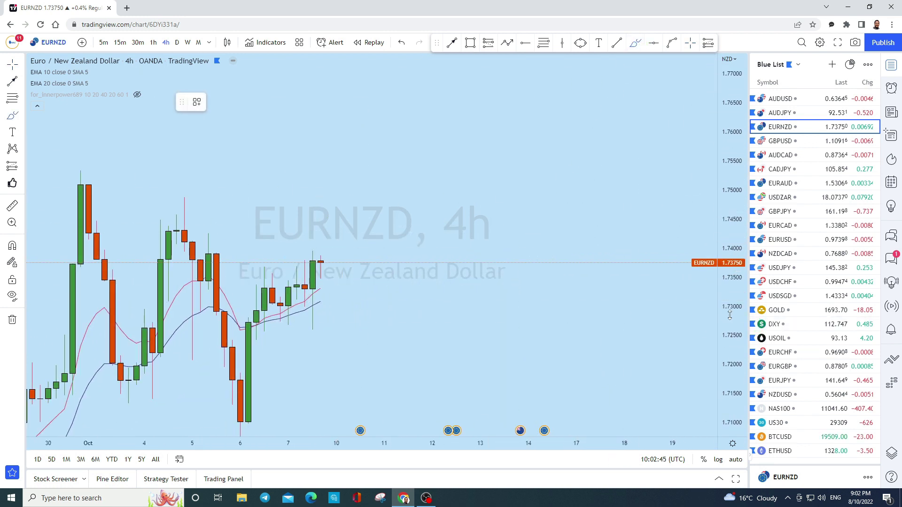
left_click_drag(217, 325, 305, 351)
mouse_move(185, 280)
left_mouse_down()
mouse_move(188, 296)
mouse_move(234, 308)
left_mouse_up()
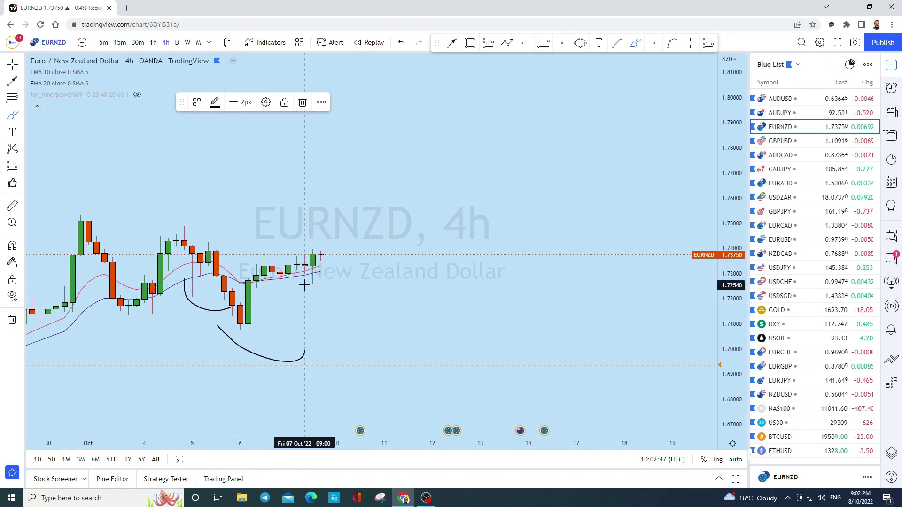
left_click_drag(306, 288, 369, 295)
scroll(489, 308, "down", 6)
left_click_drag(729, 342, 728, 199)
scroll(477, 293, "up", 3)
mouse_move(448, 267)
left_mouse_down()
mouse_move(444, 241)
mouse_move(428, 301)
left_mouse_up()
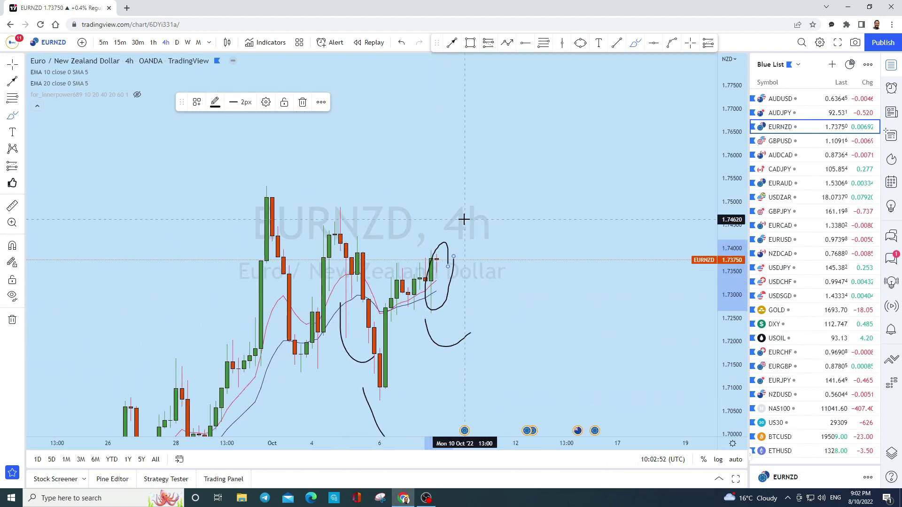
left_click(403, 44)
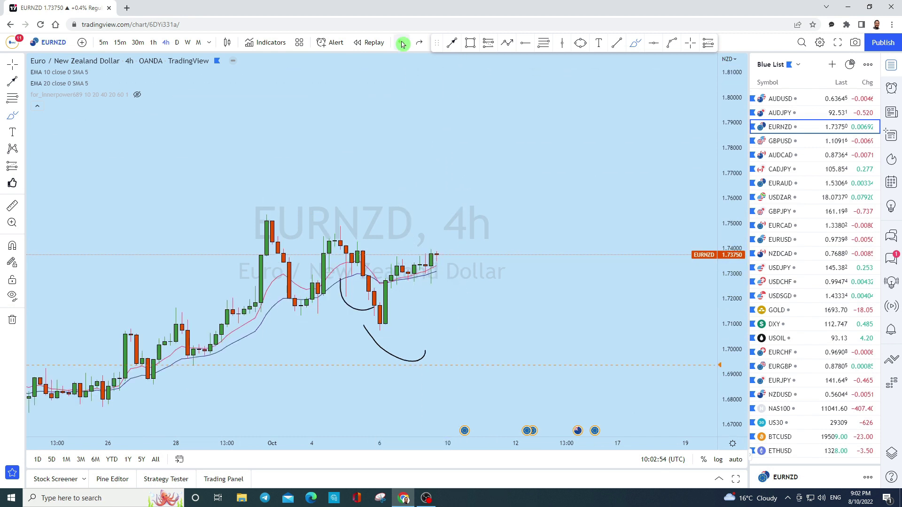
- Draw a falling trend line from the 30 September high at 1.75209 past the last candle to about 12 October
scroll(565, 216, "down", 2)
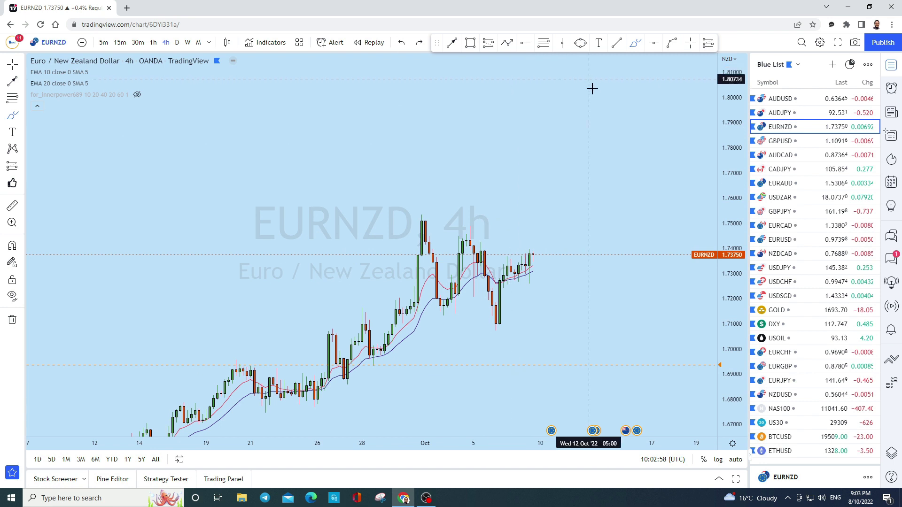
left_click(617, 43)
left_click(422, 219)
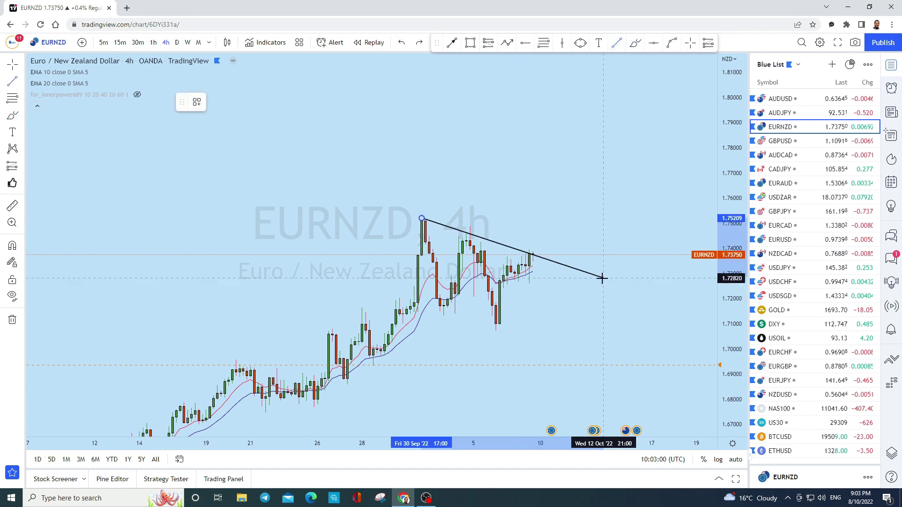
left_click(603, 284)
scroll(556, 181, "up", 3)
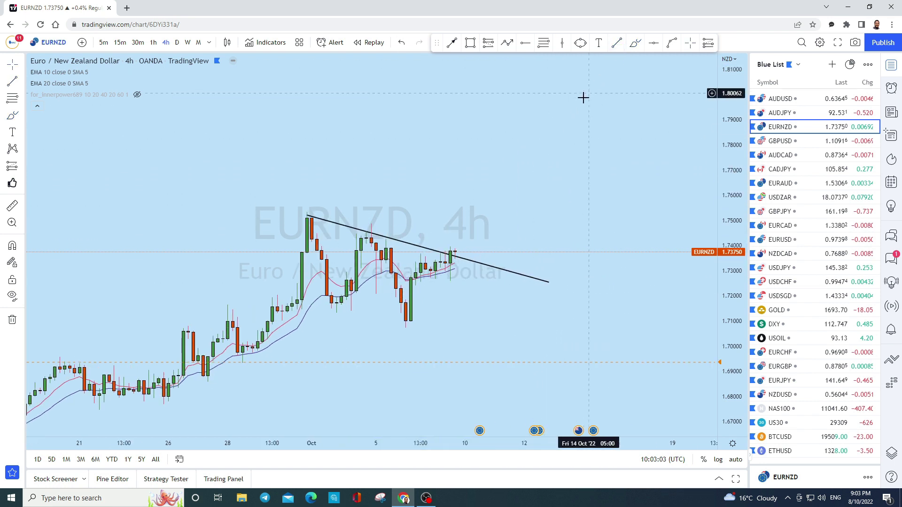
- Brush small loops at the three points where candles touch the falling trend line, and undo them
left_click(316, 217)
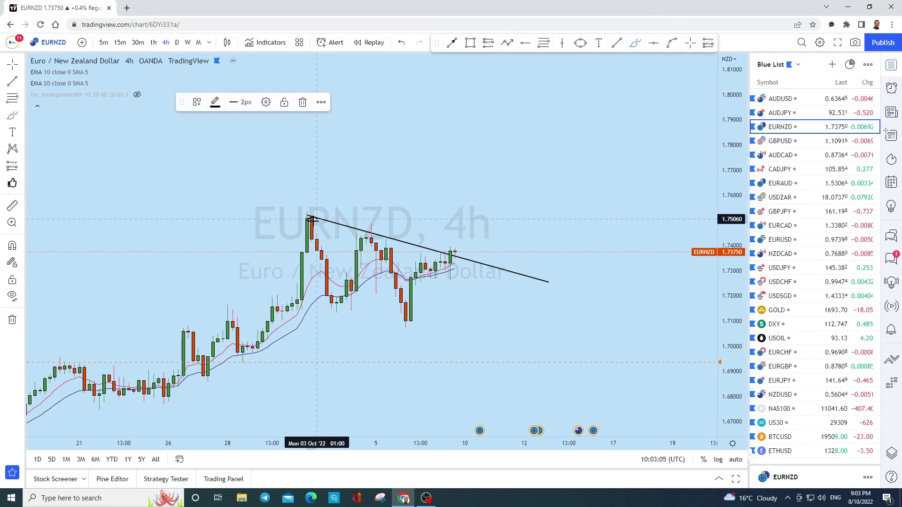
left_click_drag(375, 230, 361, 234)
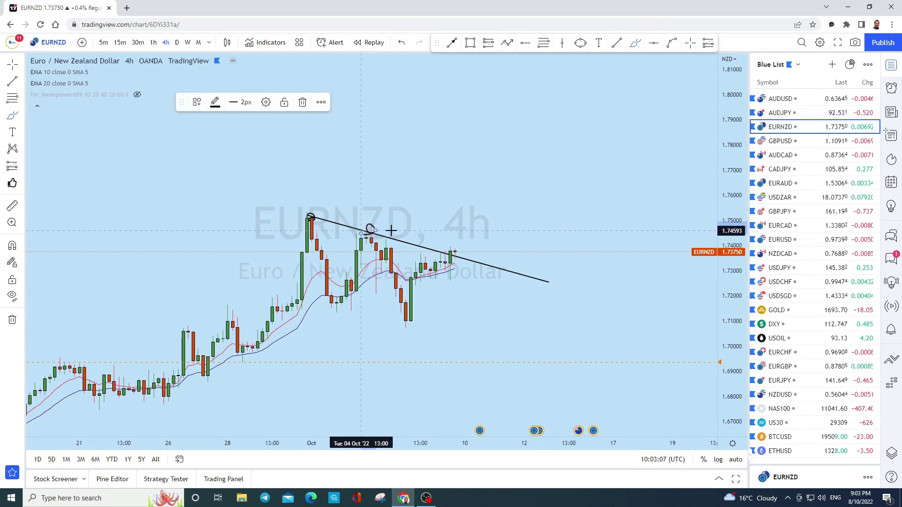
mouse_move(444, 258)
left_mouse_down()
mouse_move(445, 248)
mouse_move(435, 253)
left_mouse_up()
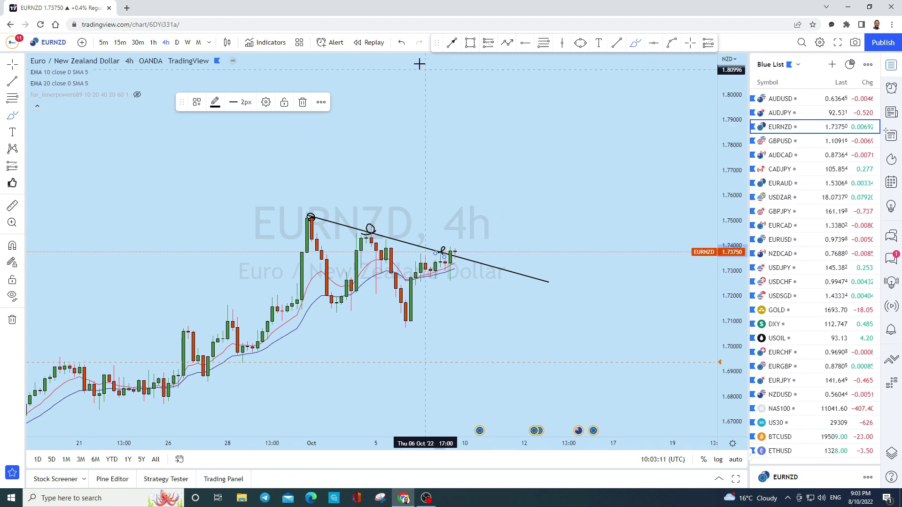
left_click(402, 43)
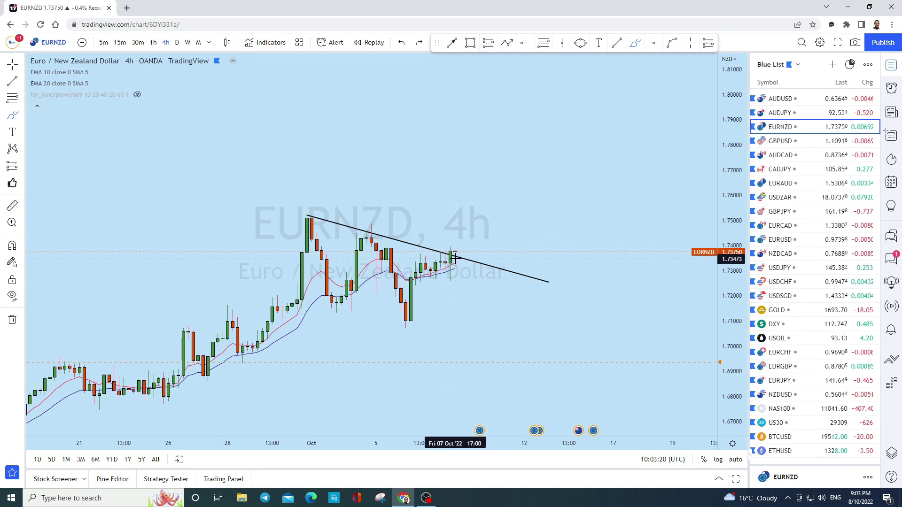
- Draw a narrow rectangle just after the last 4-hour candle, from about 1.74600 down to 1.72900, across the trend line
left_click_drag(734, 331, 733, 258)
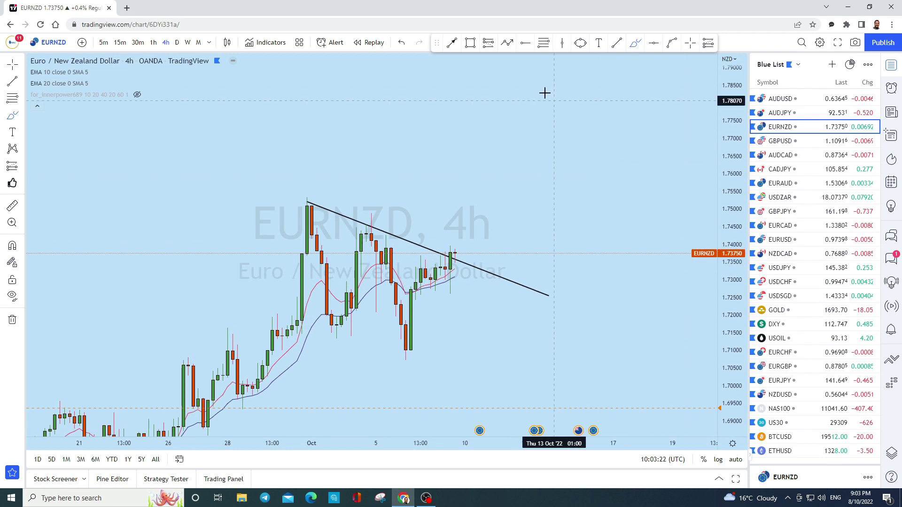
left_click(470, 43)
left_click_drag(454, 220, 466, 278)
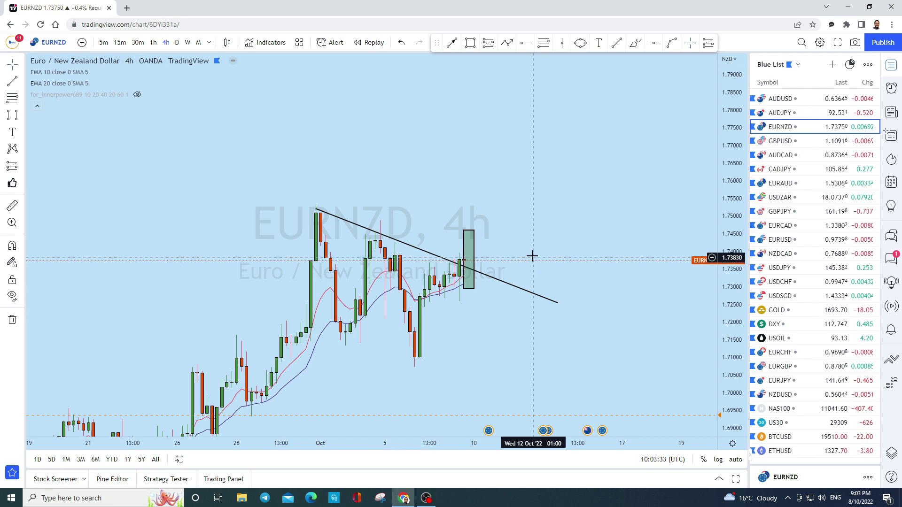
- Draw a small ellipse right beside the rectangle, around the current price level
left_click(580, 43)
left_click(479, 269)
left_click(493, 254)
left_click(502, 262)
- Draw a rising arrow from the ellipse's centre at 1.73750 to 1.77565 around 12 October, and return to the Cross cursor
left_click_drag(583, 236, 536, 269)
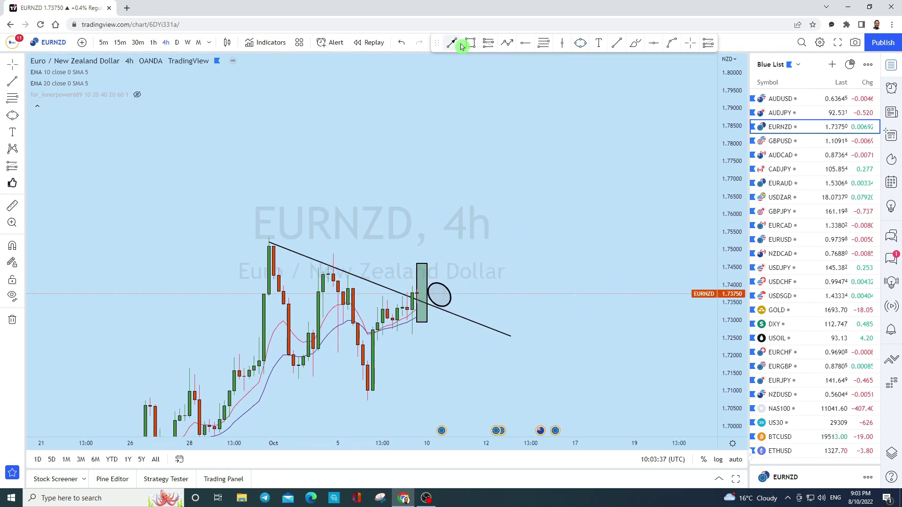
left_click(452, 43)
left_click_drag(439, 294, 506, 157)
scroll(620, 241, "down", 2)
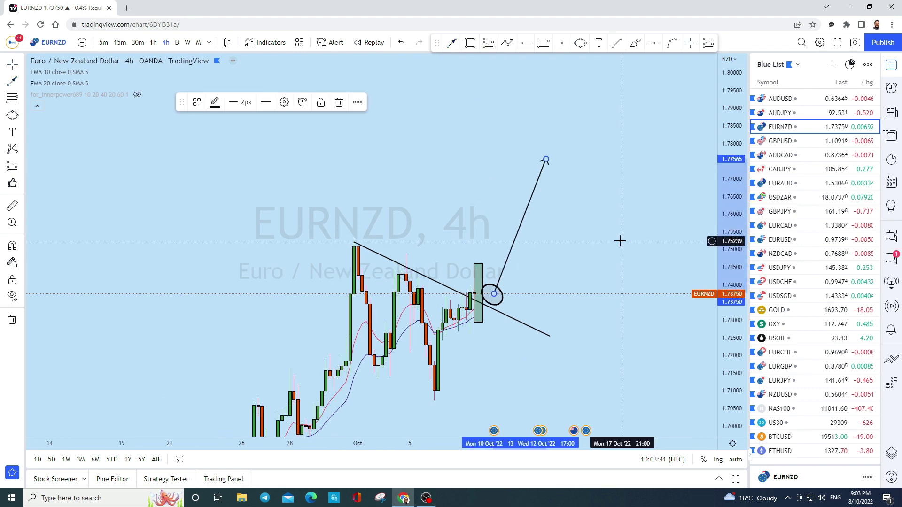
left_click(12, 65)
- Brush a zigzag projected decline from below the ellipse to about 1.69500, and undo it
left_click(664, 294)
left_click_drag(664, 295, 574, 189)
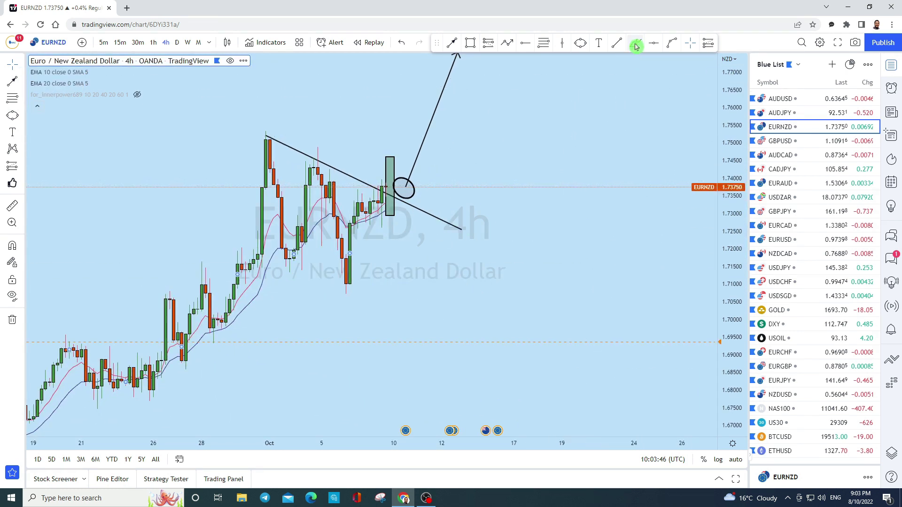
mouse_move(396, 207)
left_mouse_down()
mouse_move(423, 217)
mouse_move(414, 306)
mouse_move(399, 308)
mouse_move(440, 337)
left_mouse_up()
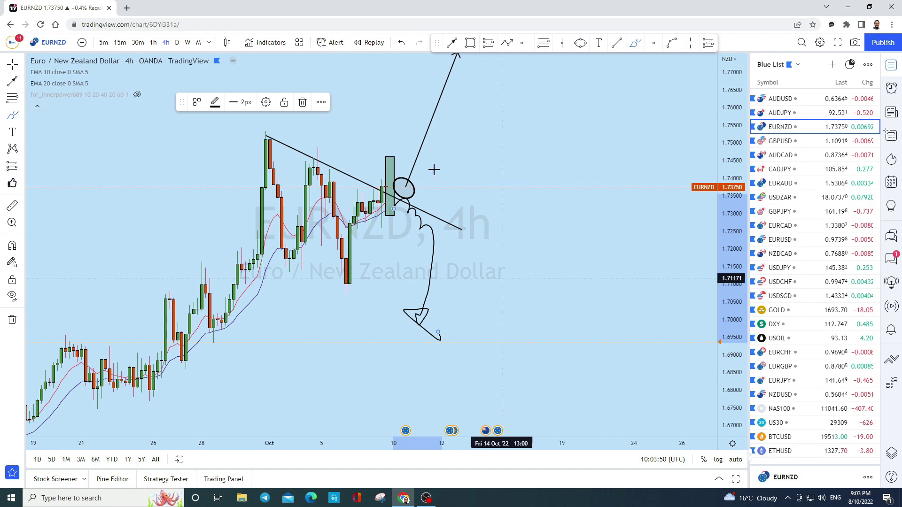
left_click(410, 44)
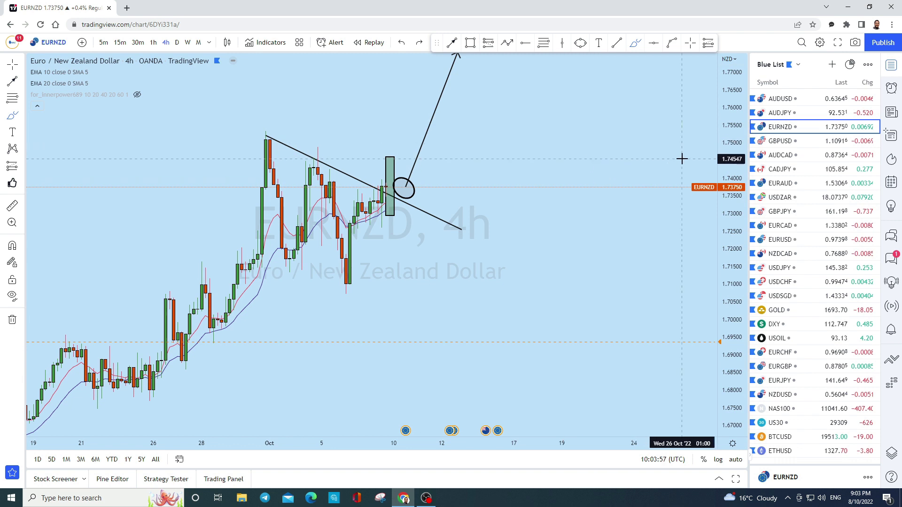
- Open the GBPUSD chart on the monthly timeframe with the Cross cursor and examine its latest candles against the 2020 lows
left_click(790, 141)
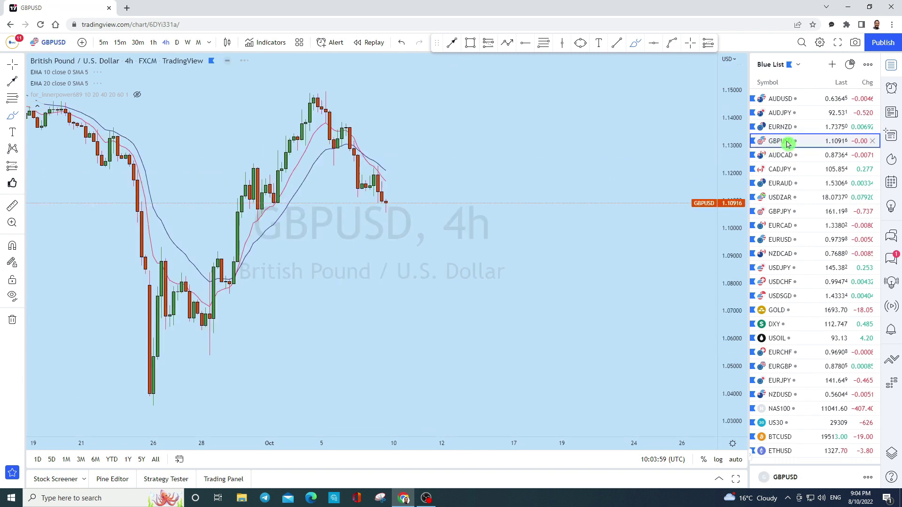
left_click(198, 43)
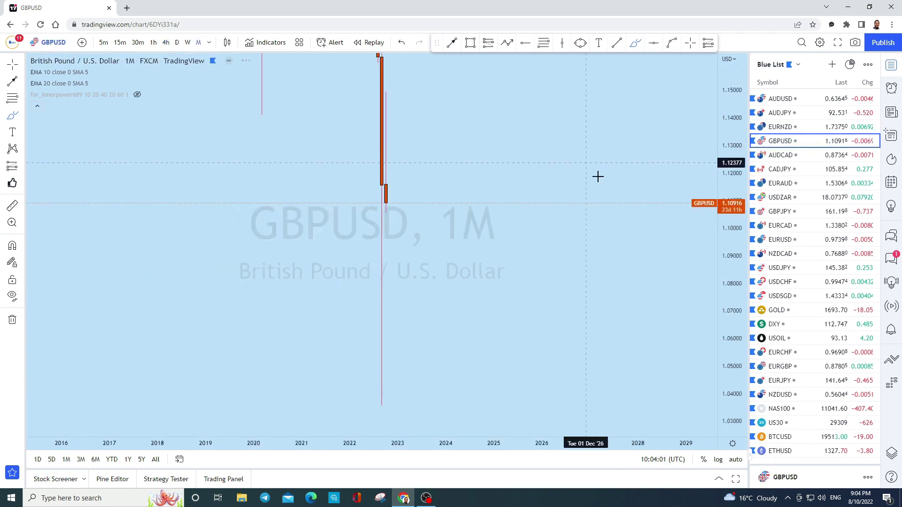
left_click_drag(734, 243, 723, 427)
scroll(538, 282, "up", 3)
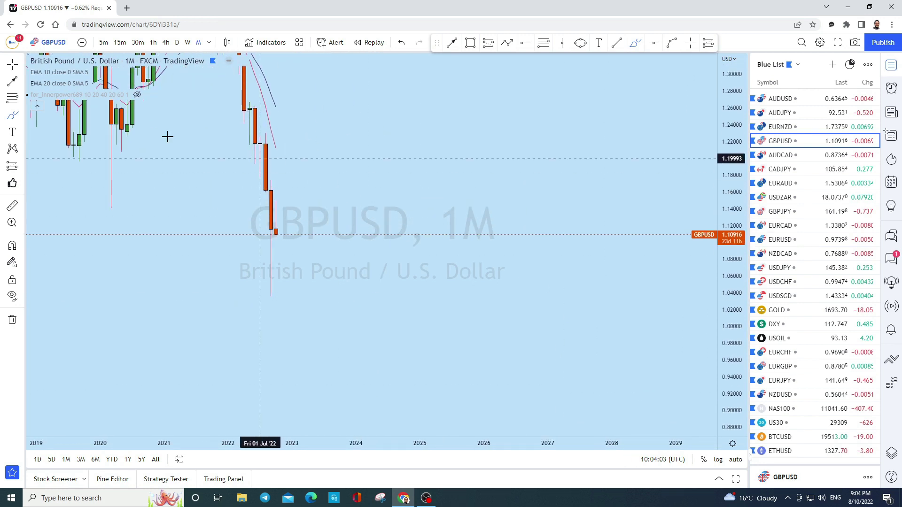
left_click(13, 66)
left_click_drag(454, 156, 545, 194)
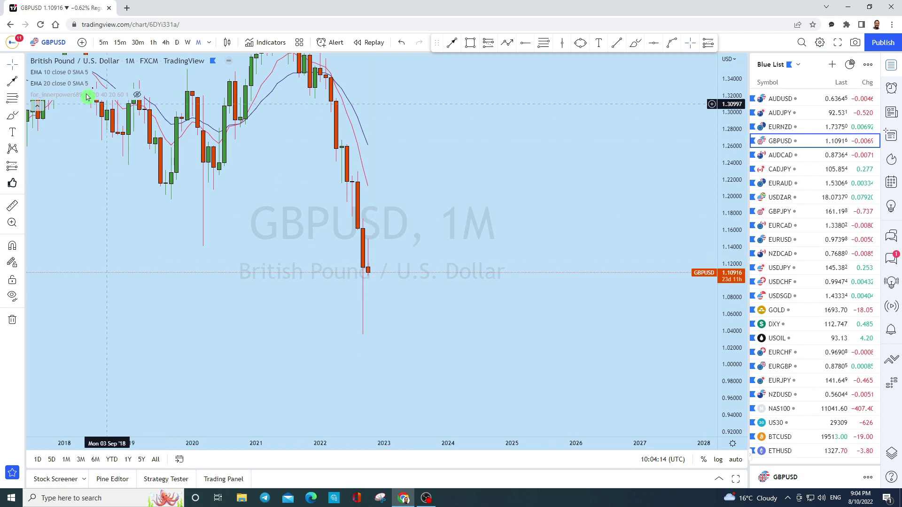
left_click(16, 66)
scroll(484, 214, "up", 4)
left_click_drag(393, 193, 591, 205)
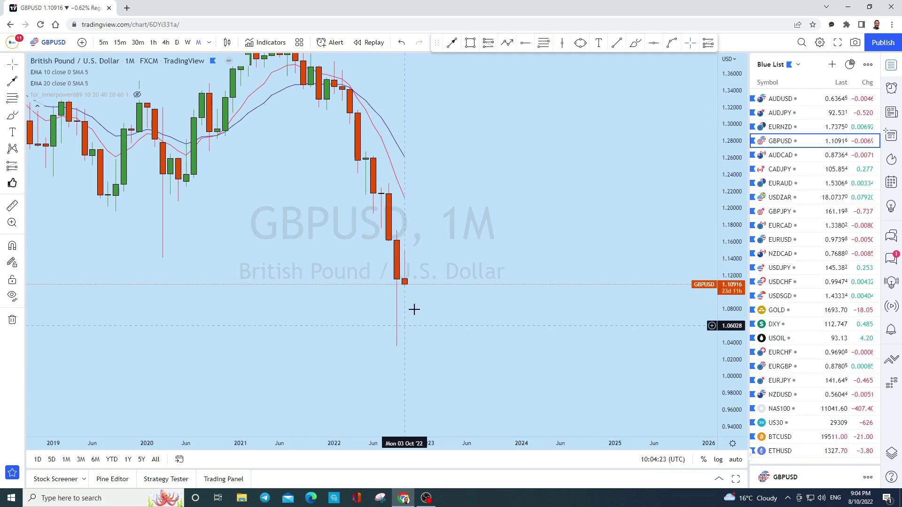
- Brush a short decline from the latest monthly candle to about 1.065 with horizontal strokes near 1.07, and undo them
left_click(635, 46)
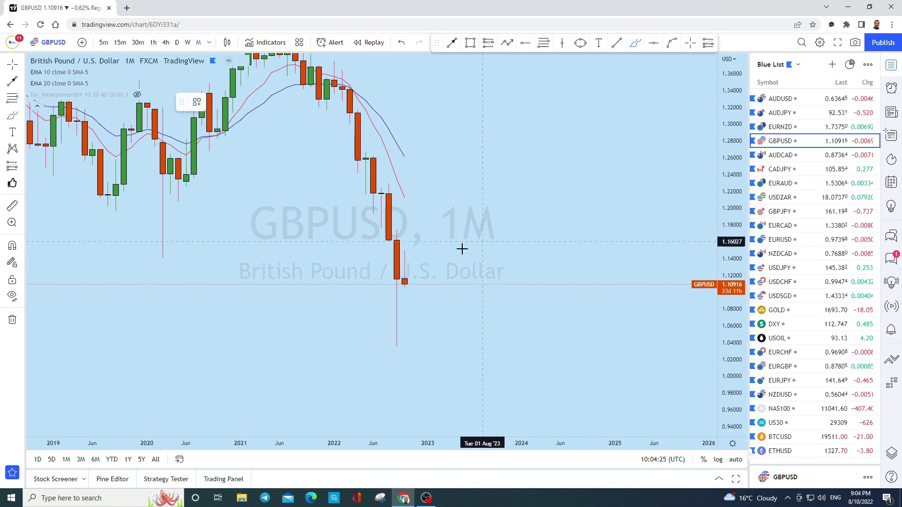
mouse_move(403, 281)
left_mouse_down()
mouse_move(415, 284)
mouse_move(421, 322)
left_mouse_up()
left_click_drag(344, 315, 630, 317)
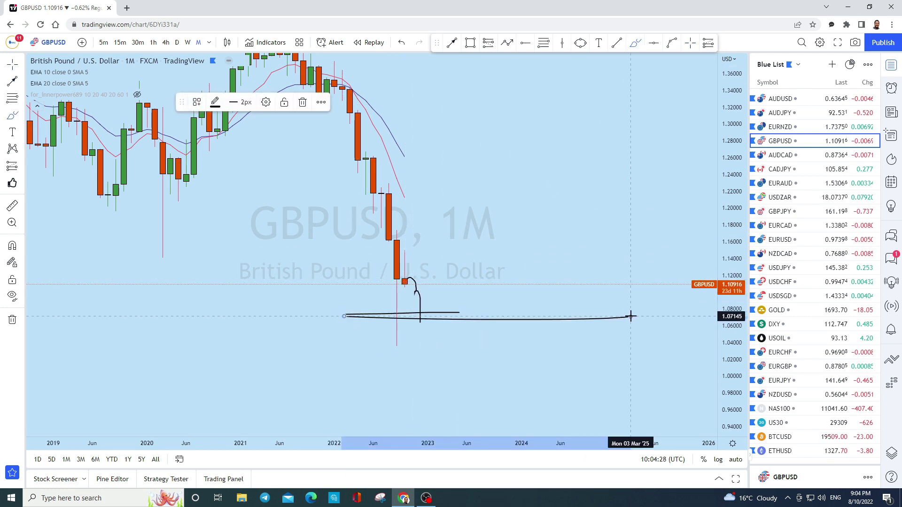
left_click(402, 43)
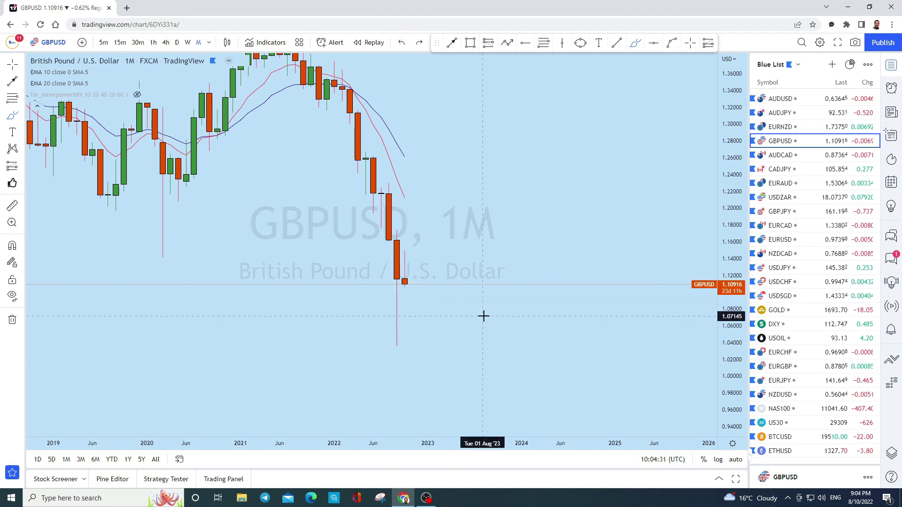
- Brush a level near 1.14 and undo it, and brush a declining arrow from the latest candle to about 1.03 and undo it
mouse_move(375, 255)
left_mouse_down()
mouse_move(463, 254)
mouse_move(474, 262)
left_mouse_up()
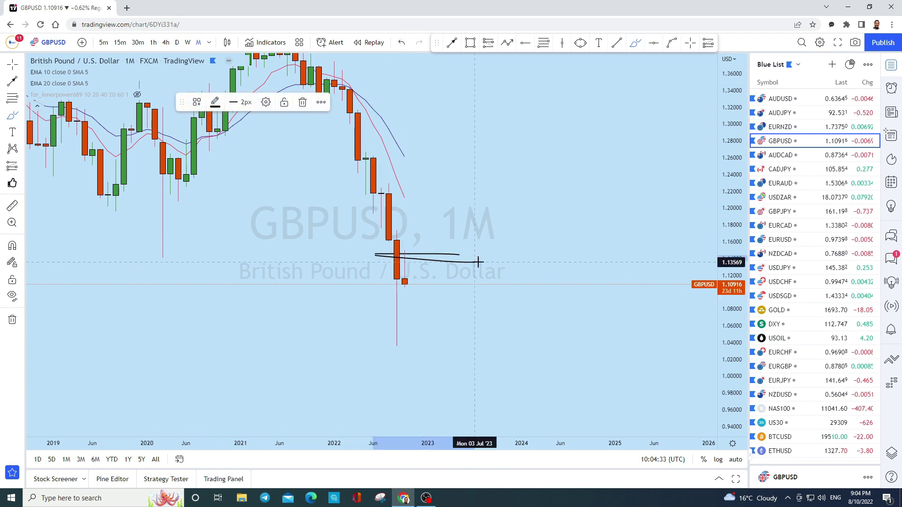
left_click(406, 43)
mouse_move(405, 279)
left_mouse_down()
mouse_move(414, 282)
mouse_move(418, 341)
left_mouse_up()
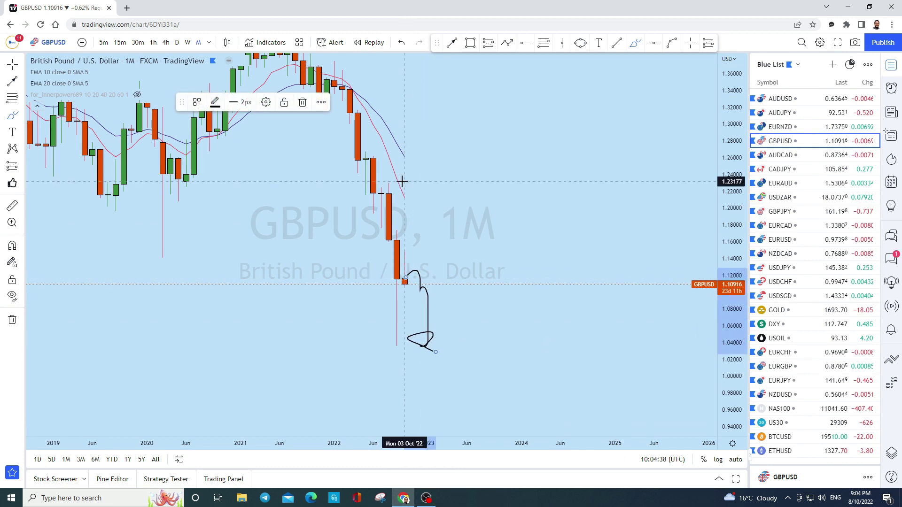
left_click(401, 42)
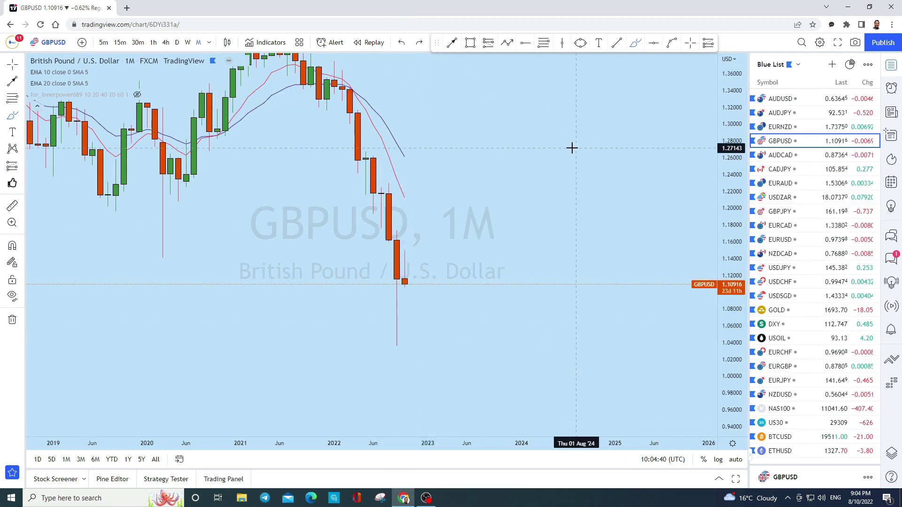
- Switch the GBPUSD chart to the weekly timeframe, brush along the 2022 decline, and undo the stroke
scroll(572, 148, "down", 2)
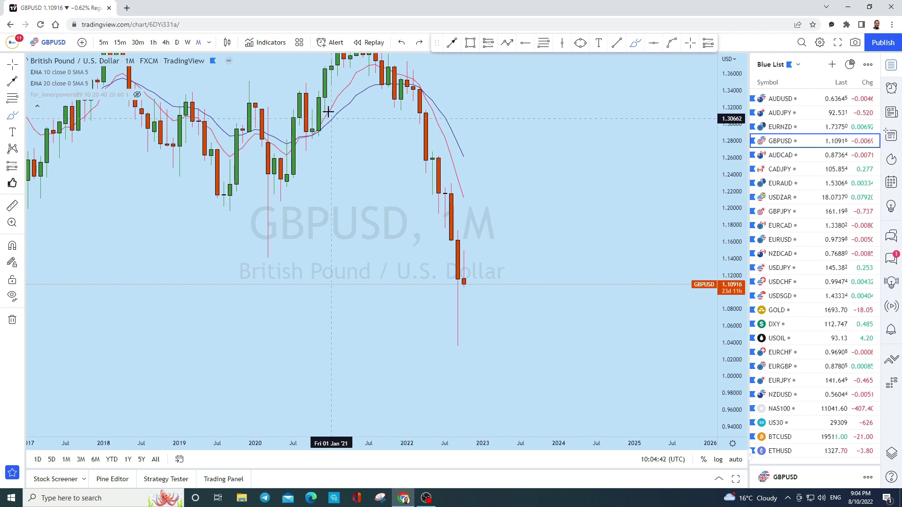
left_click(187, 42)
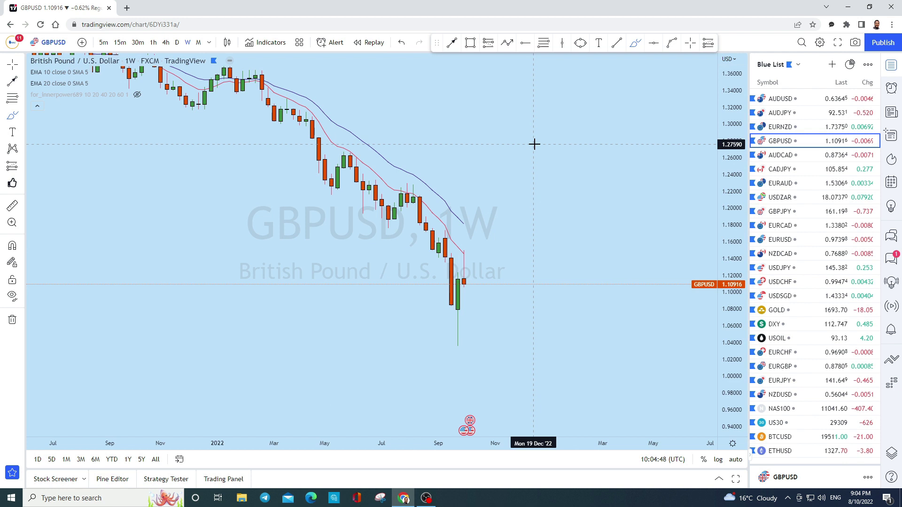
scroll(419, 214, "down", 3)
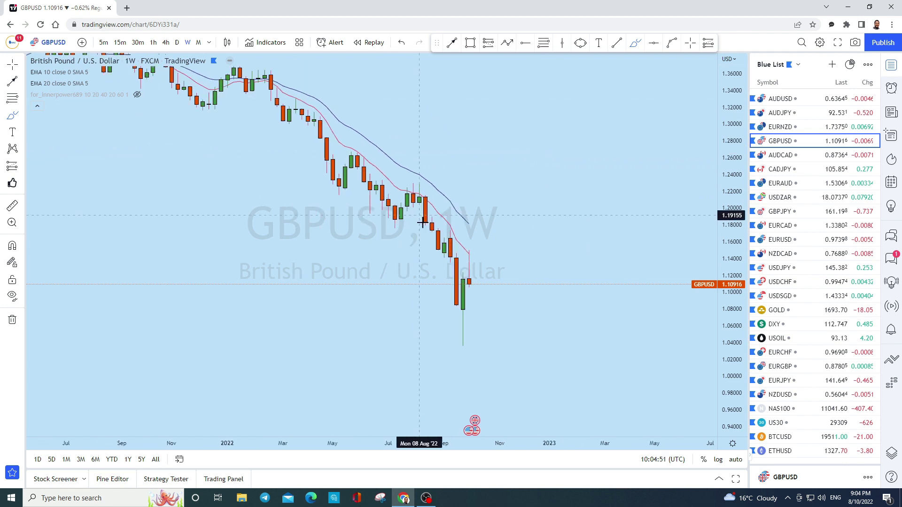
left_click_drag(743, 270, 647, 291)
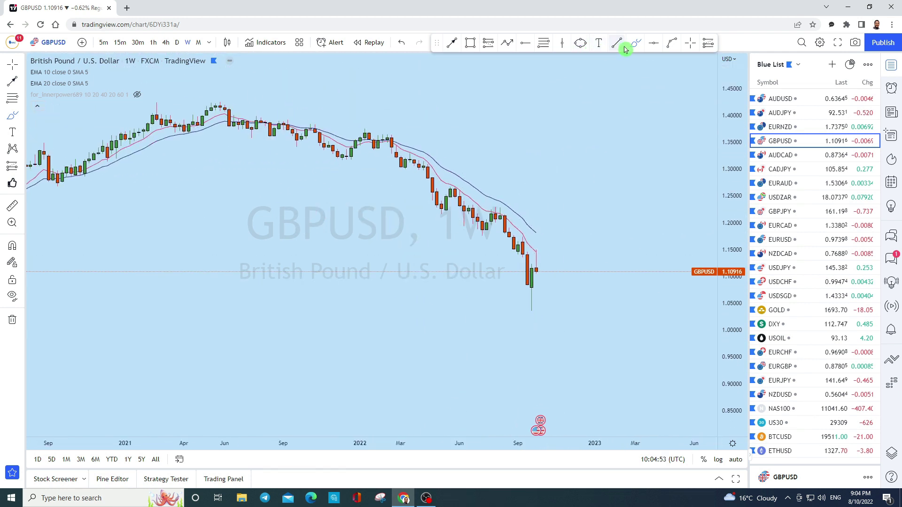
mouse_move(391, 137)
left_mouse_down()
mouse_move(399, 167)
mouse_move(440, 221)
mouse_move(465, 193)
mouse_move(502, 204)
mouse_move(507, 230)
mouse_move(532, 260)
left_mouse_up()
left_click(402, 43)
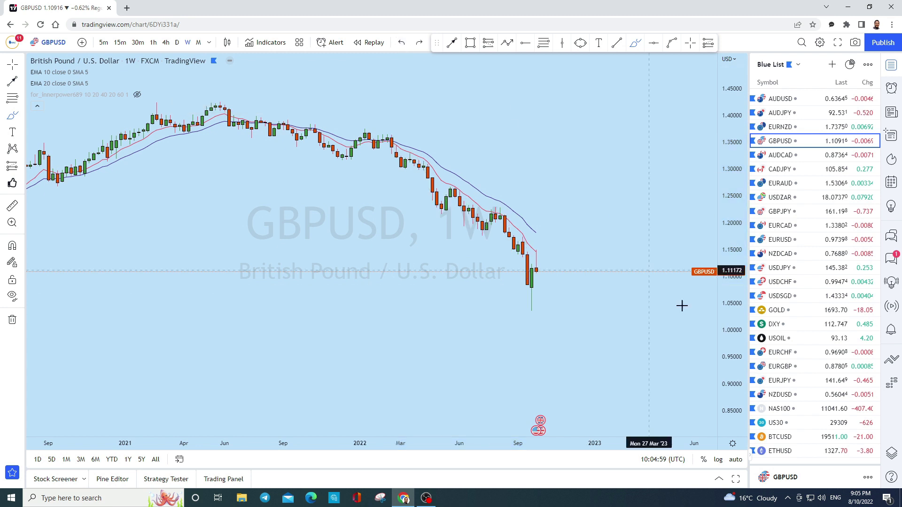
- Draw a very thin rectangle at about 1.140 from 20 June 2022 to 6 March 2023 on the weekly chart
scroll(556, 280, "up", 3)
scroll(320, 253, "up", 1)
scroll(320, 253, "up", 1)
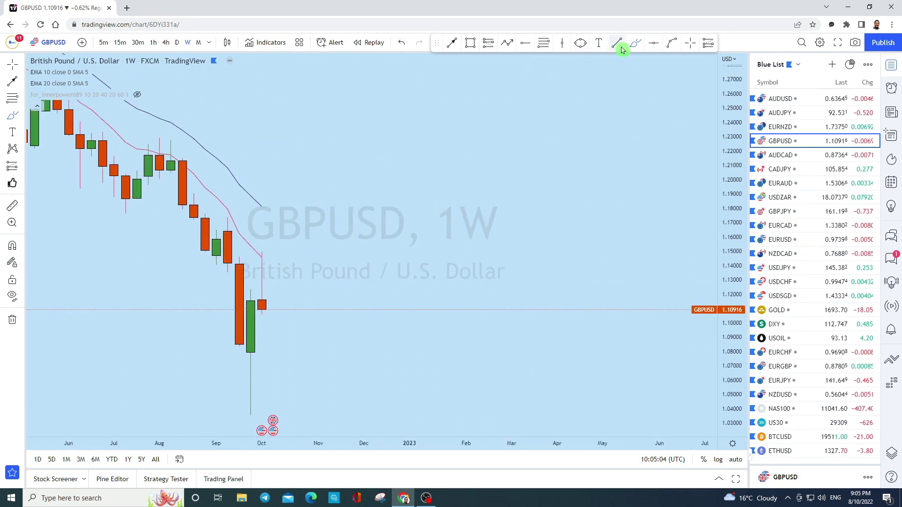
left_click(471, 43)
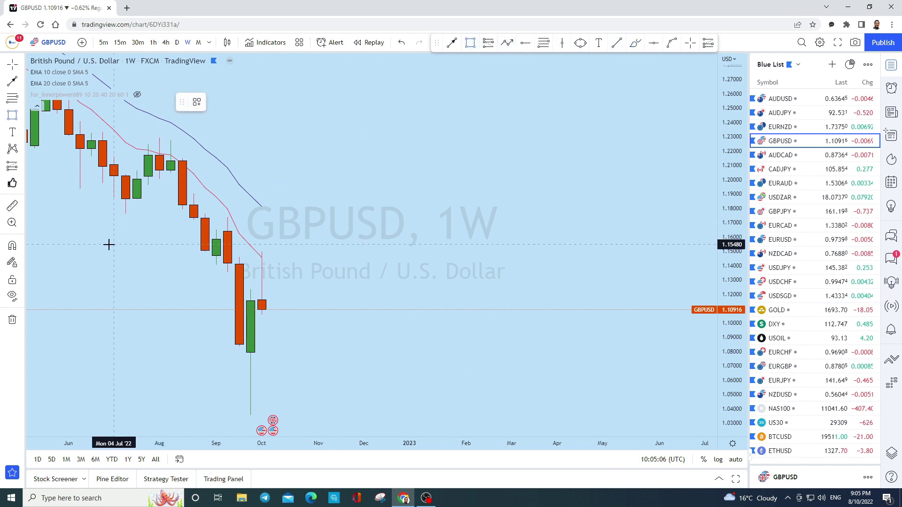
left_click(91, 264)
left_click(512, 264)
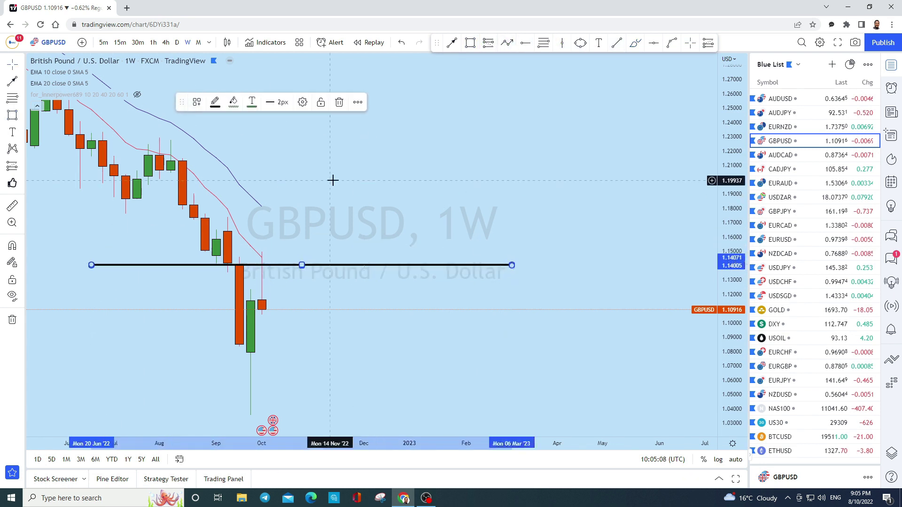
- Brush a stepped projected decline with an arrowhead from the current price to about 1.02 on the weekly chart, and undo it
left_click_drag(250, 222, 533, 238)
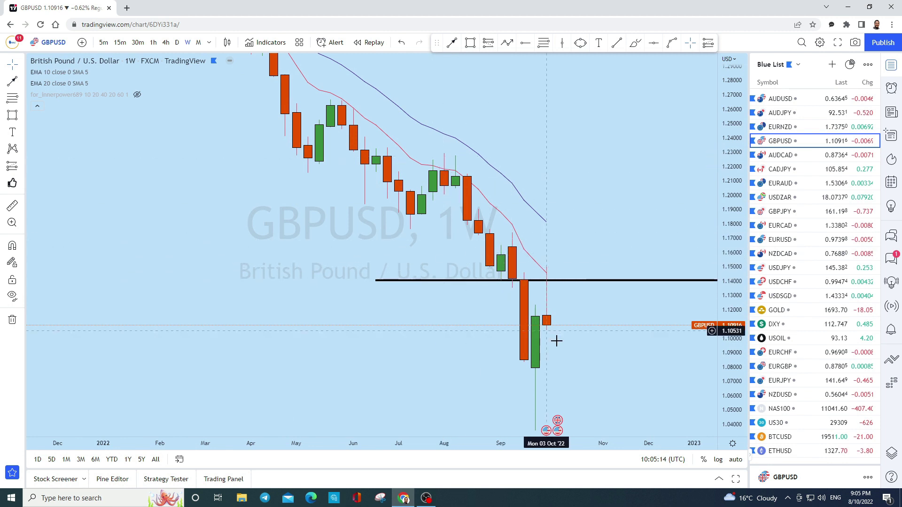
scroll(558, 336, "up", 2)
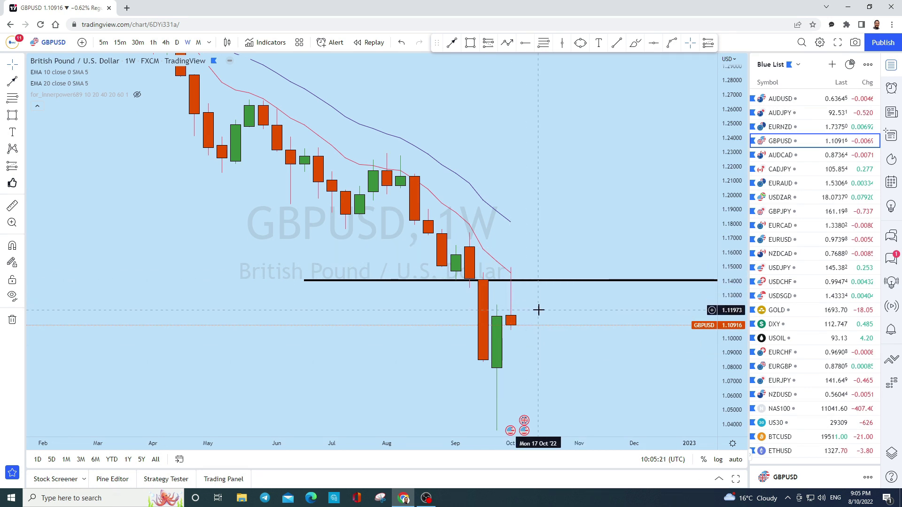
left_click(20, 64)
left_click_drag(612, 186, 539, 176)
left_click(635, 43)
mouse_move(458, 268)
left_mouse_down()
mouse_move(470, 383)
mouse_move(484, 392)
left_mouse_up()
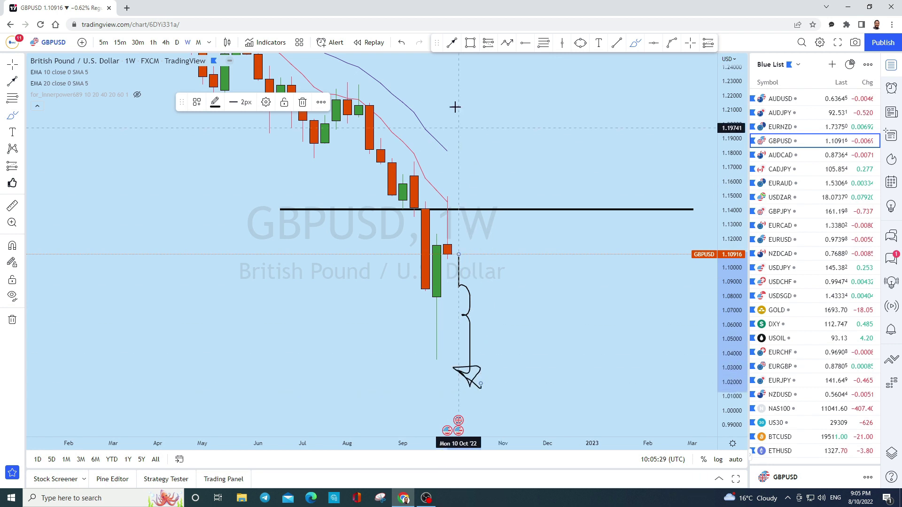
left_click(403, 47)
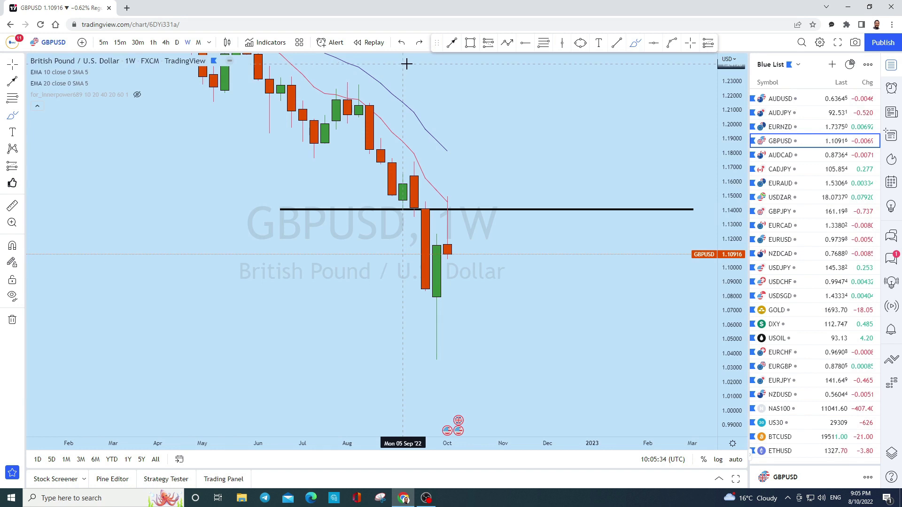
- Switch to the daily timeframe and draw a descending trend line from 1.22330 on 11 August 2022 to about 1.103 in late October
left_click(178, 43)
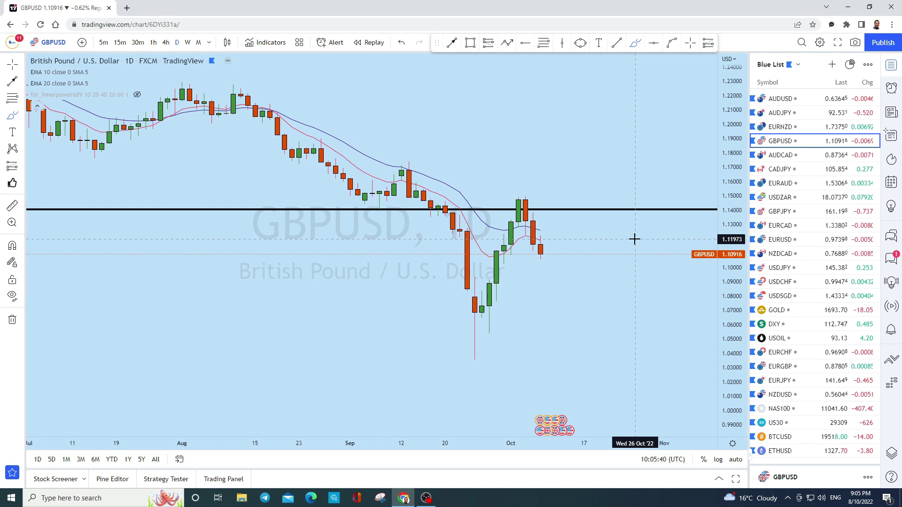
scroll(634, 239, "down", 3)
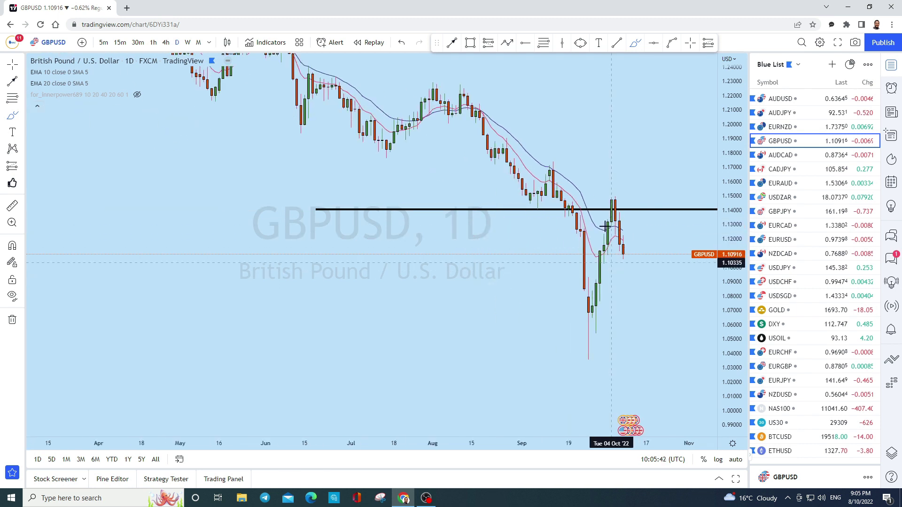
left_click(621, 46)
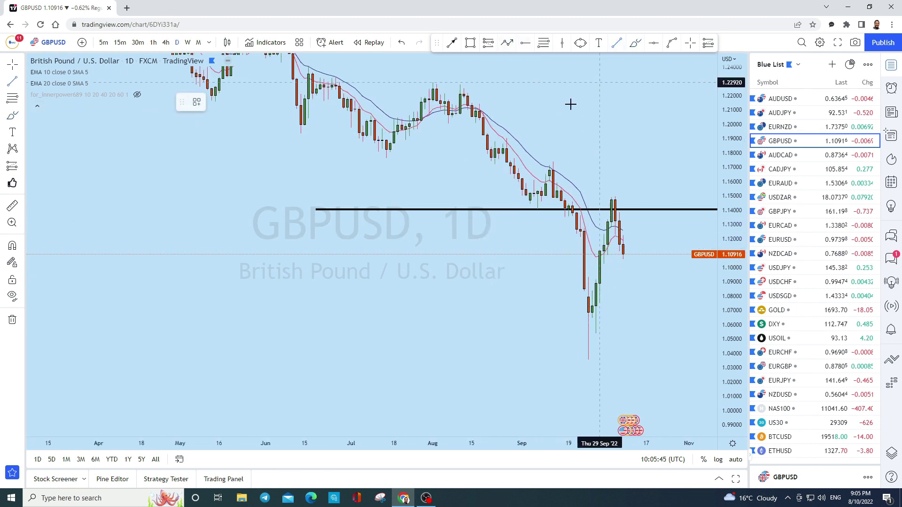
left_click(463, 90)
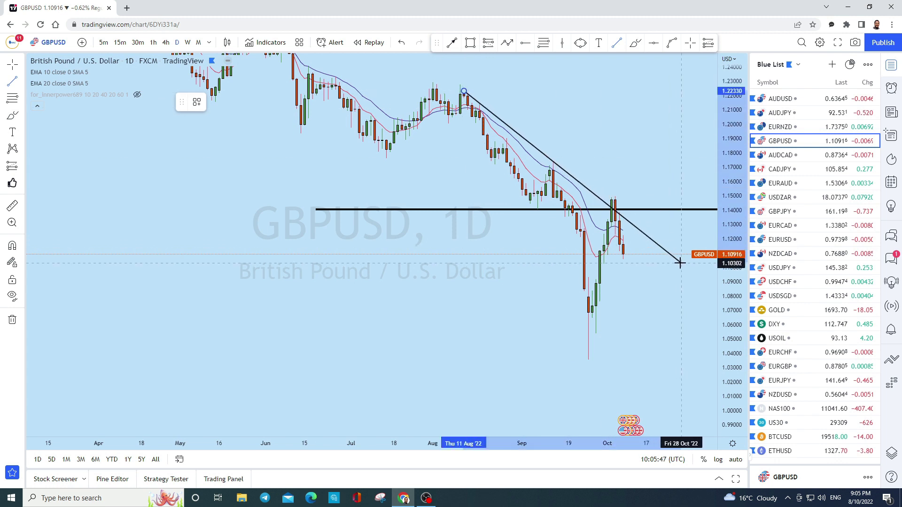
left_click(677, 263)
- Brush a head-and-shoulders outline over the September daily candles around the 1.14 level, and undo it
scroll(606, 120, "up", 2)
left_click_drag(739, 350, 730, 207)
scroll(627, 181, "up", 3)
left_click(635, 45)
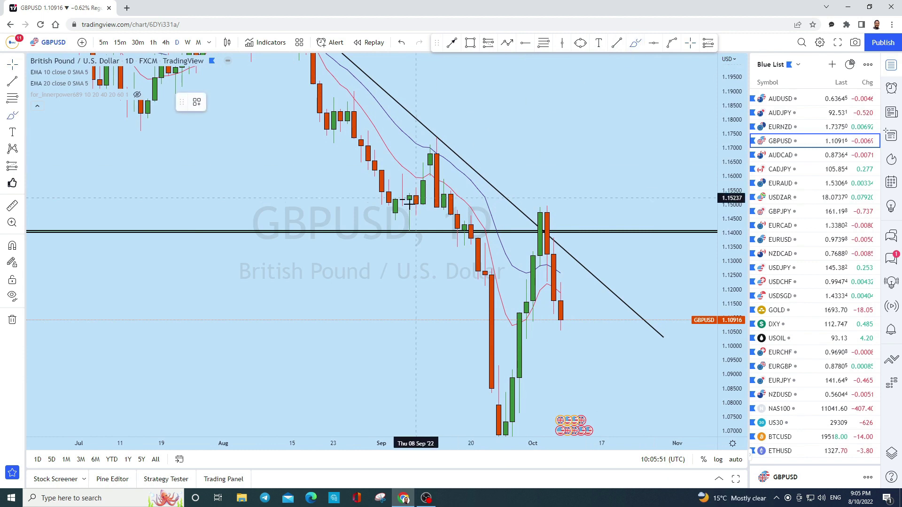
mouse_move(389, 208)
left_mouse_down()
mouse_move(397, 196)
mouse_move(409, 237)
mouse_move(436, 155)
mouse_move(450, 198)
left_mouse_up()
left_click_drag(461, 241, 464, 266)
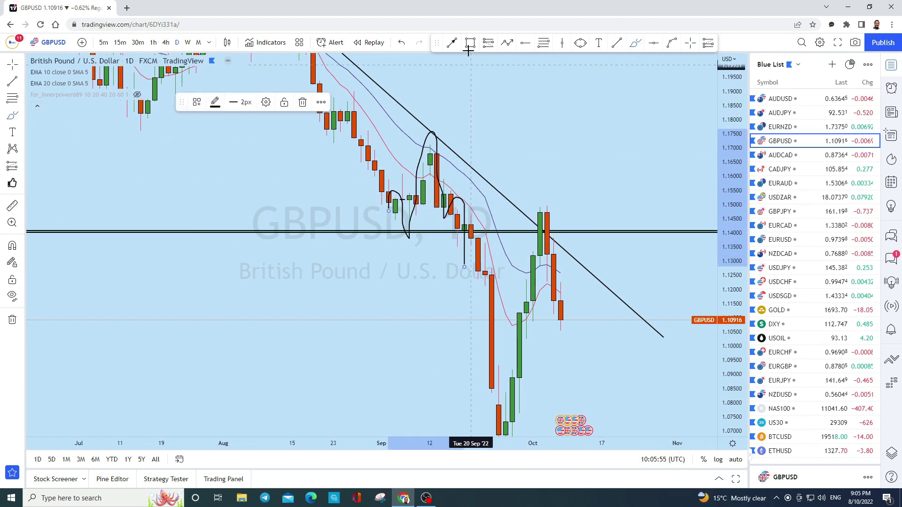
left_click(403, 43)
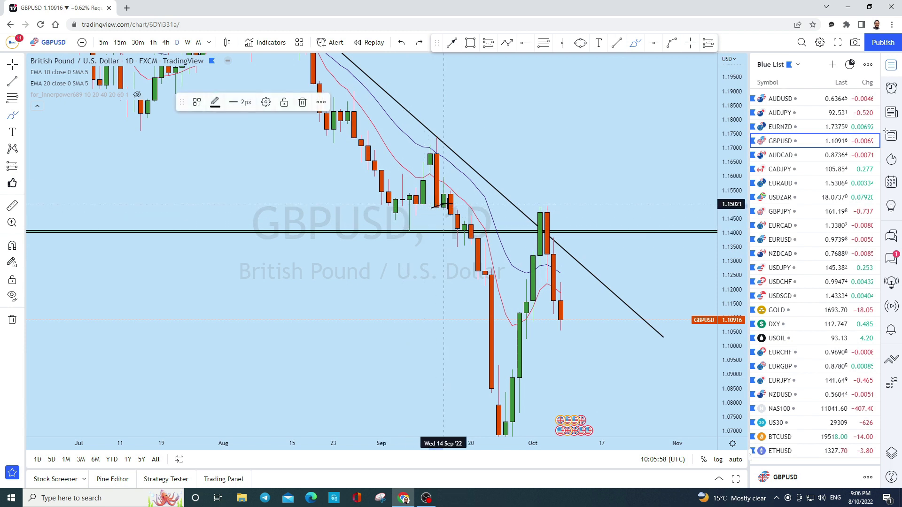
- Circle the mid-September candles near 1.150, brush circles on the early-October peak with a decline stroke, and undo the October marks
mouse_move(541, 198)
left_mouse_down()
mouse_move(534, 210)
mouse_move(547, 198)
left_mouse_up()
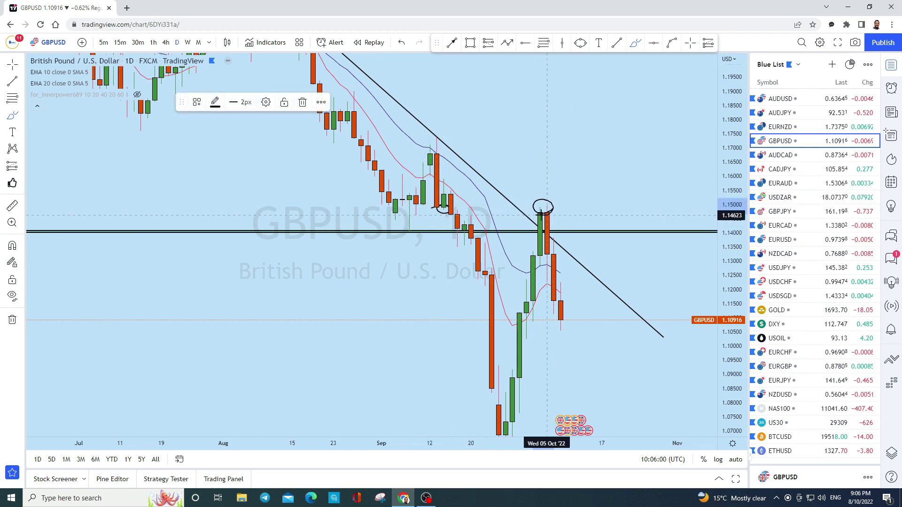
left_click_drag(551, 256, 553, 310)
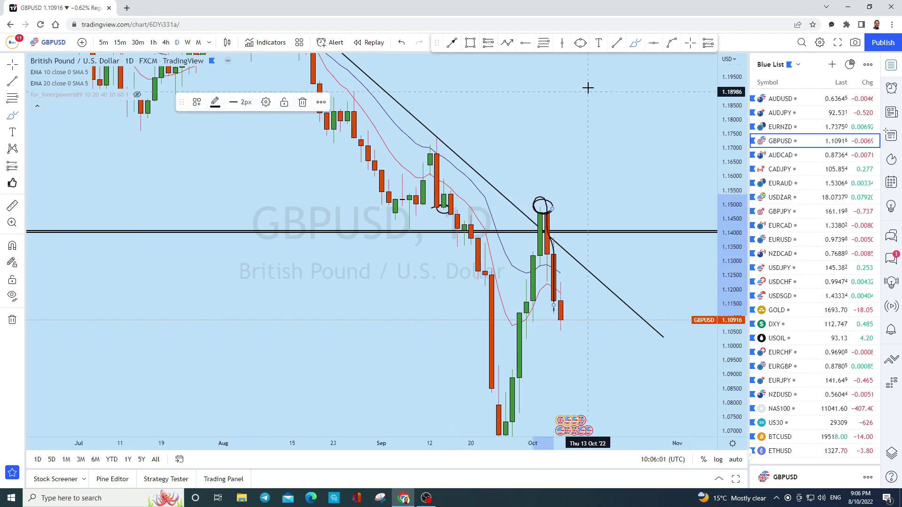
left_click(402, 43)
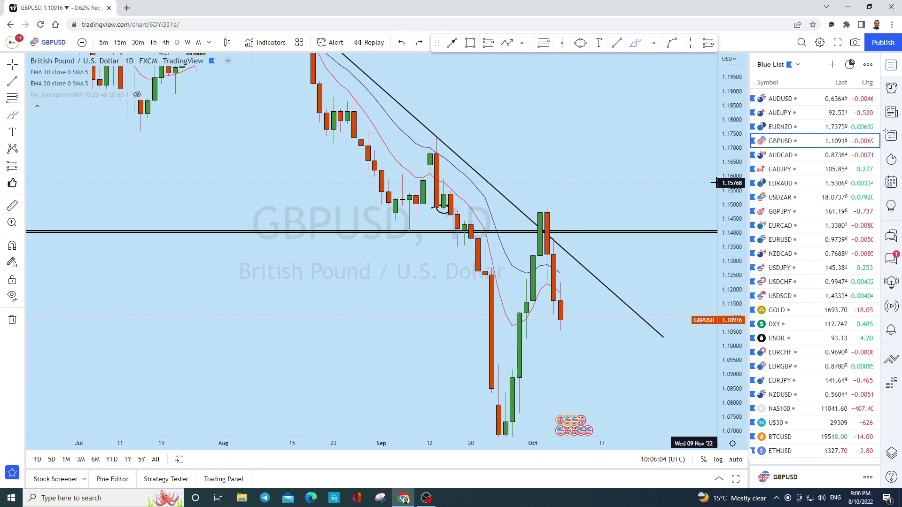
- Examine the daily candles below the trend line, and switch to the 4-hour timeframe to inspect the latest decline from the 1.14 level
left_click_drag(614, 171, 548, 126)
scroll(549, 239, "up", 3)
left_click_drag(569, 230, 613, 228)
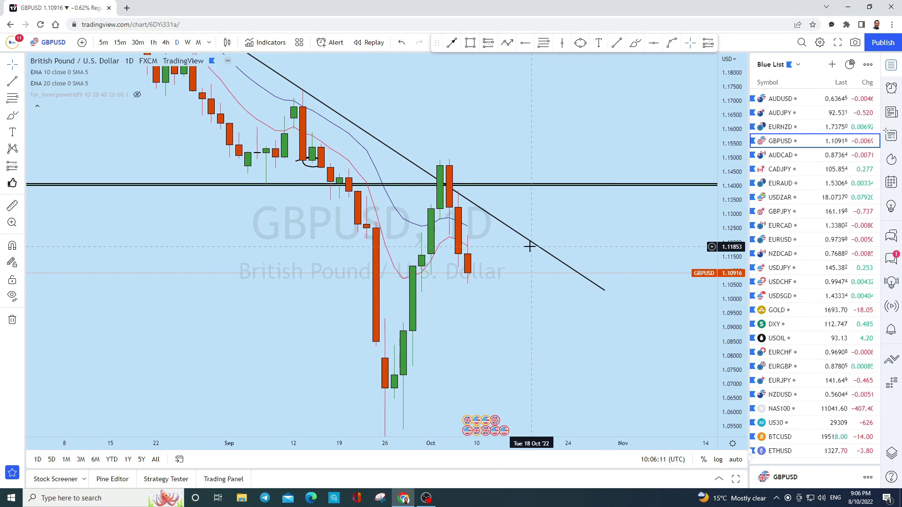
scroll(543, 240, "down", 3)
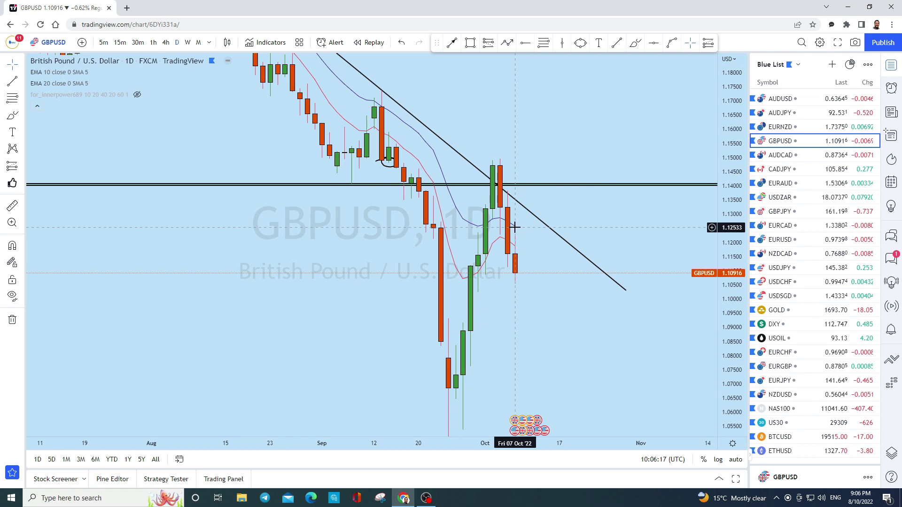
left_click(165, 43)
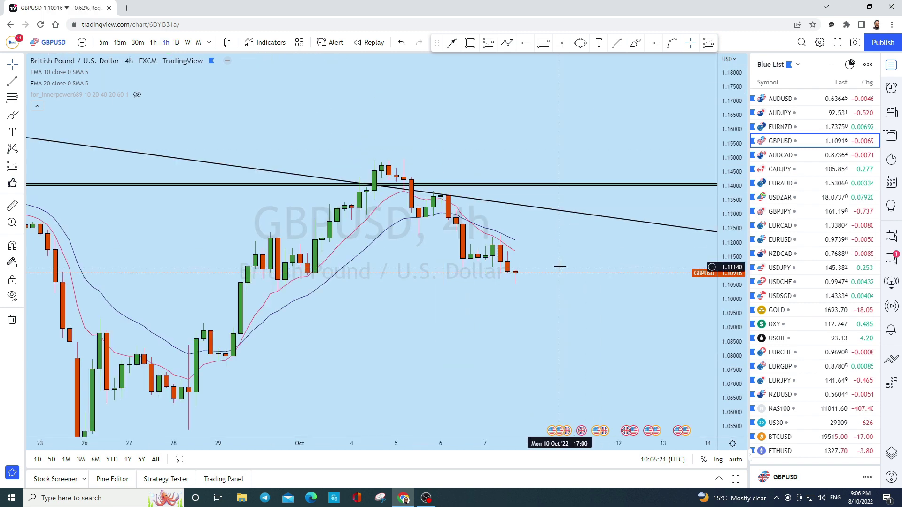
left_click_drag(730, 369, 719, 230)
scroll(560, 213, "up", 3)
scroll(560, 222, "down", 4)
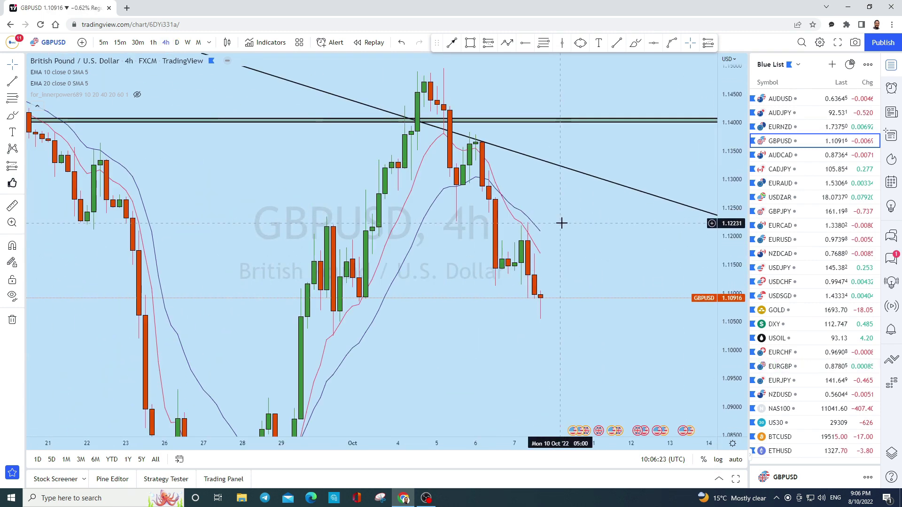
scroll(626, 223, "down", 2)
scroll(627, 222, "down", 1)
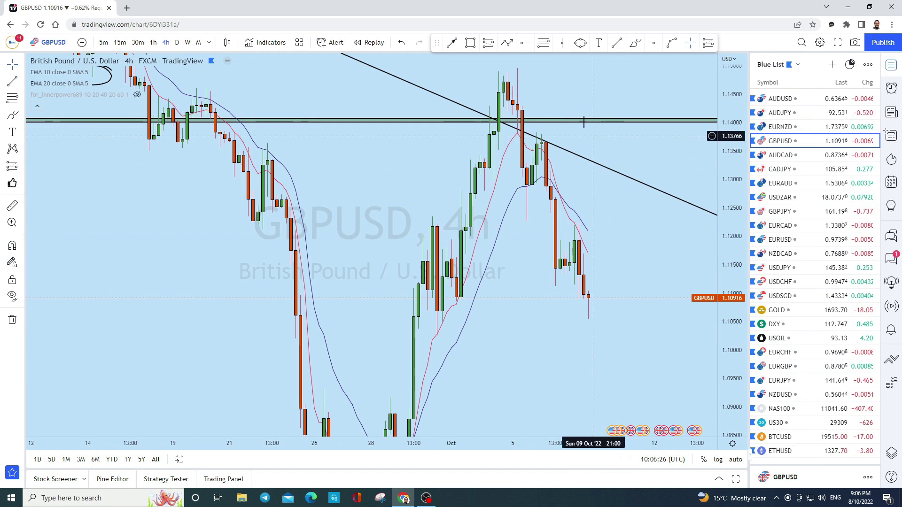
- Draw a thin rectangle zone at about 1.1218 to 1.1228 from late September to about 12 October on the 4-hour chart
left_click(469, 42)
left_click_drag(296, 226, 656, 229)
left_click(665, 220)
- Brush circles around the three price touches of the 1.122 zone, at about 30 September, 5 October and 7 October
left_click_drag(626, 201, 597, 195)
left_click(635, 42)
left_click_drag(402, 219, 408, 222)
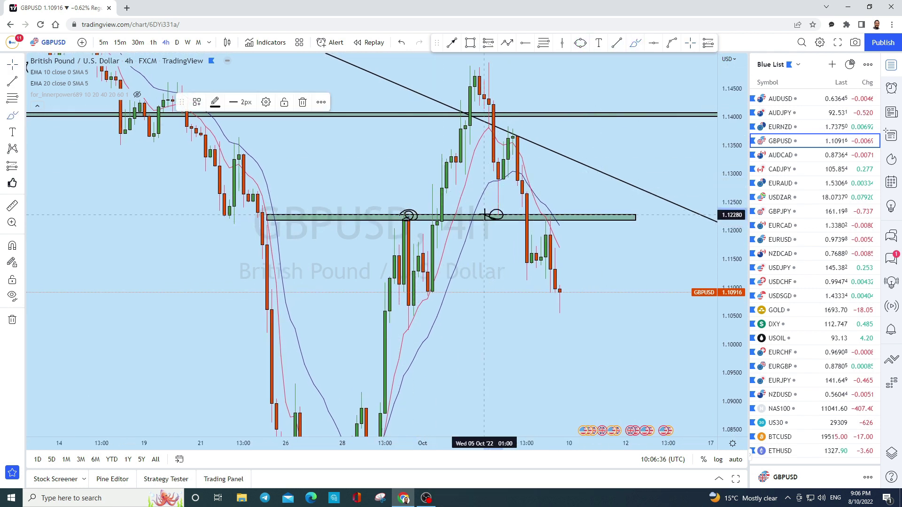
left_click_drag(495, 215, 570, 215)
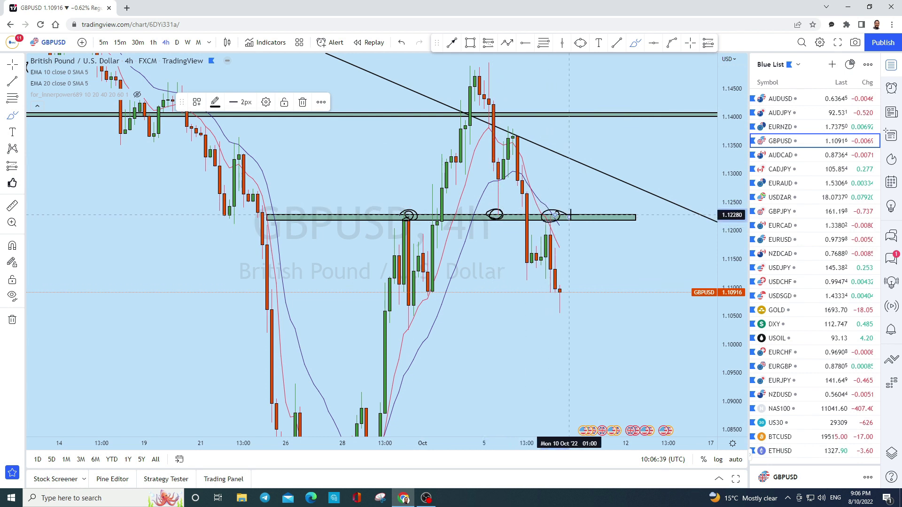
- Undo the brush circles at 5 and 7 October, then brush strokes down the 7 October candles and undo them
left_click(401, 42)
left_click(401, 42)
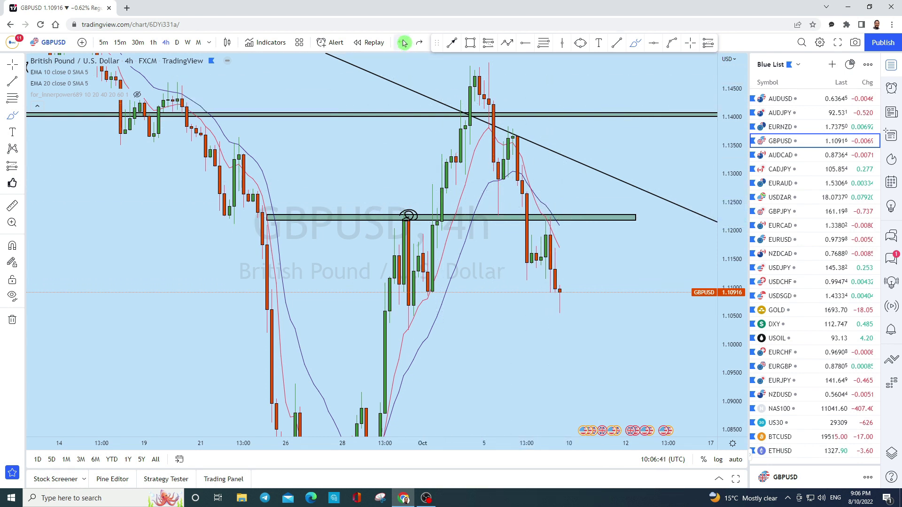
left_click_drag(551, 219, 549, 297)
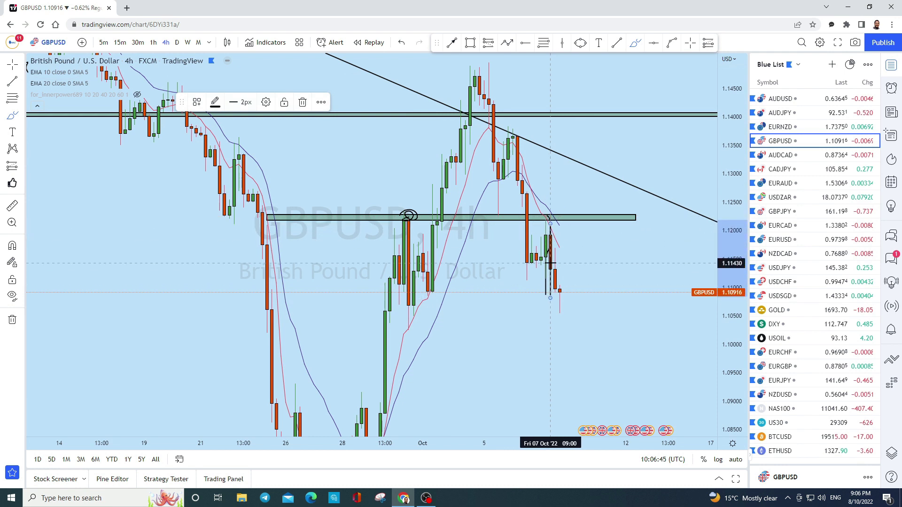
left_click(405, 42)
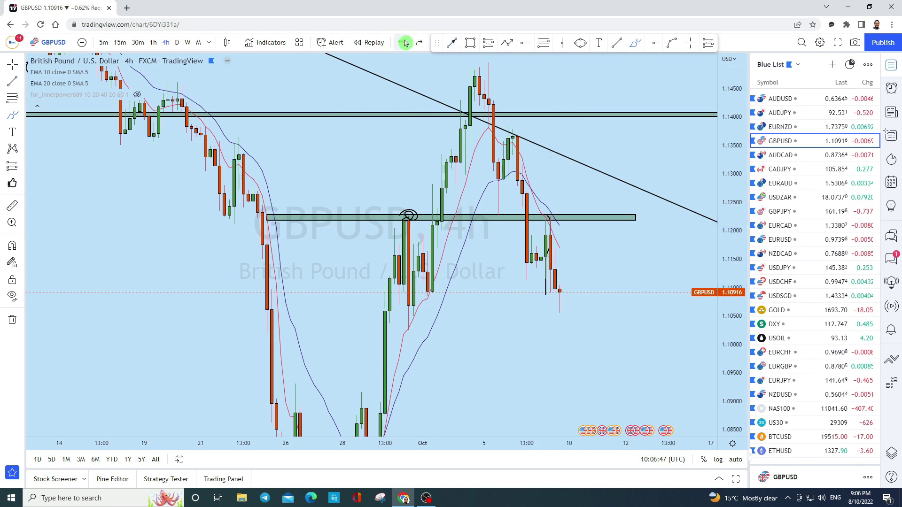
- Brush a pullback path from the latest candle to about 1.115 with two horizontal strokes there, and undo these strokes
scroll(473, 235, "up", 2)
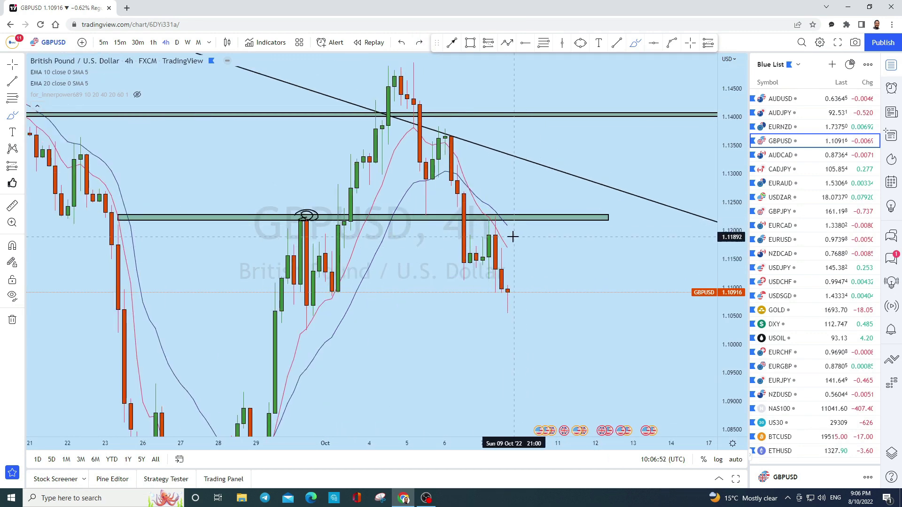
scroll(563, 211, "up", 1)
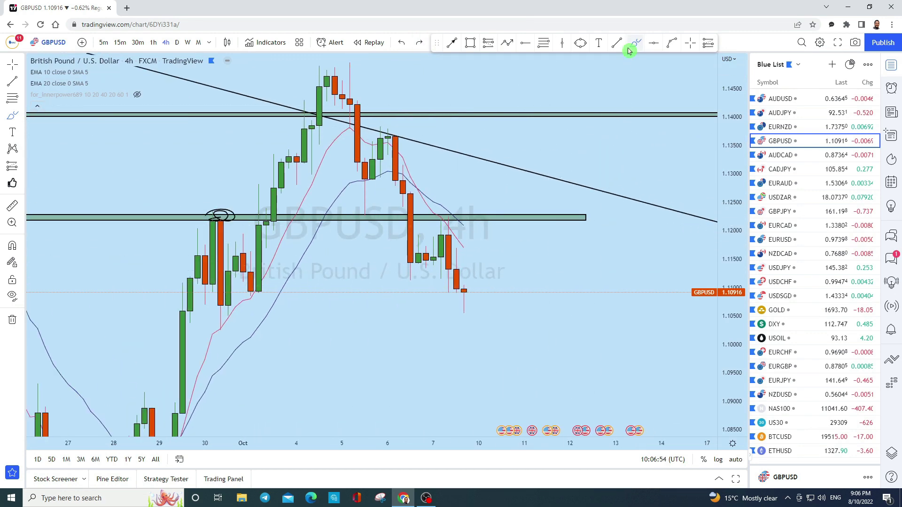
mouse_move(465, 295)
left_mouse_down()
mouse_move(502, 248)
mouse_move(484, 256)
mouse_move(677, 259)
left_mouse_up()
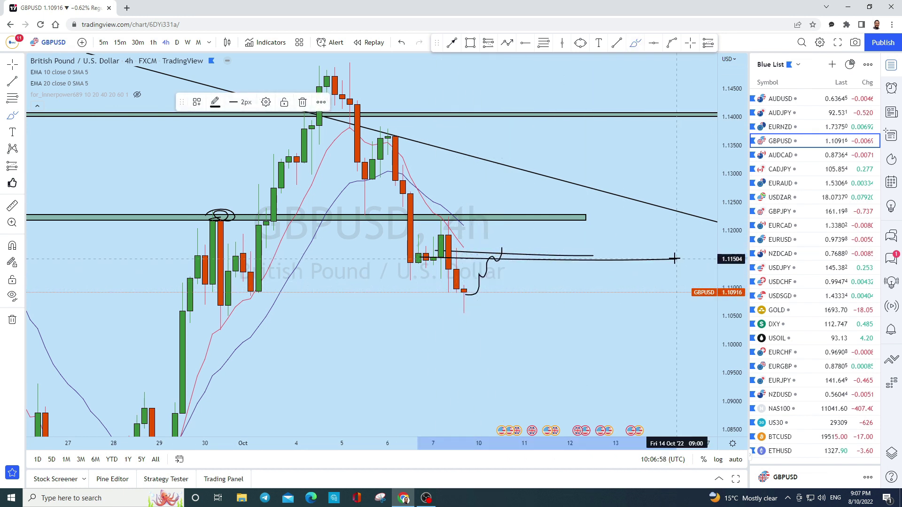
left_click(402, 42)
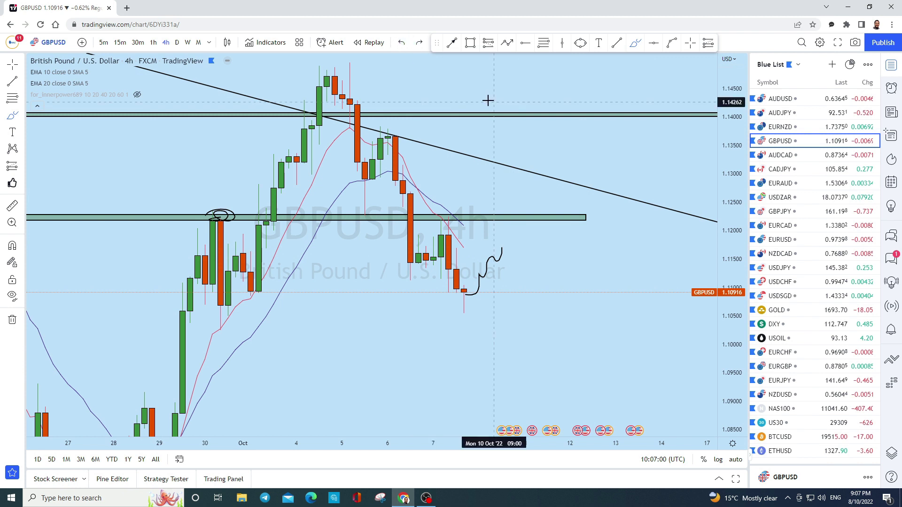
- Draw a rectangle zone at about 1.1146 to 1.1162 from 30 September to about 12 October, and place a small circle on it at 10 October
left_click(470, 43)
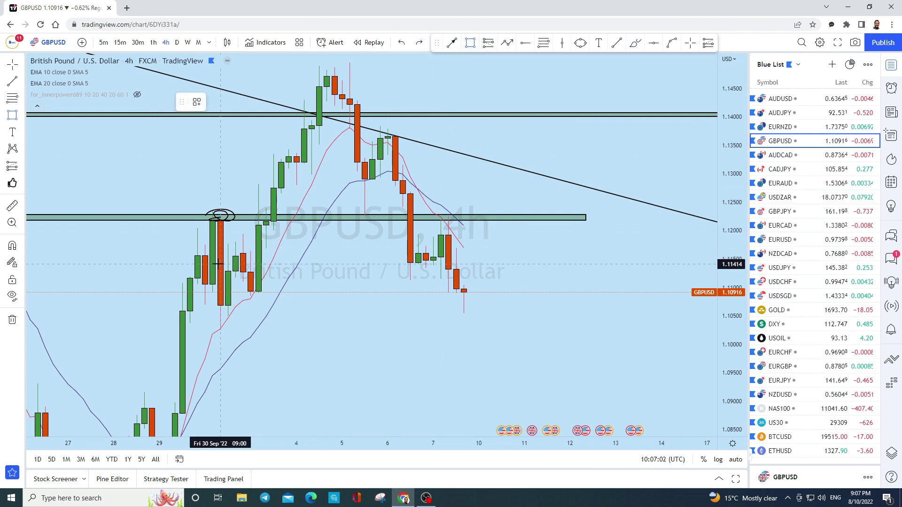
left_click_drag(220, 261, 609, 252)
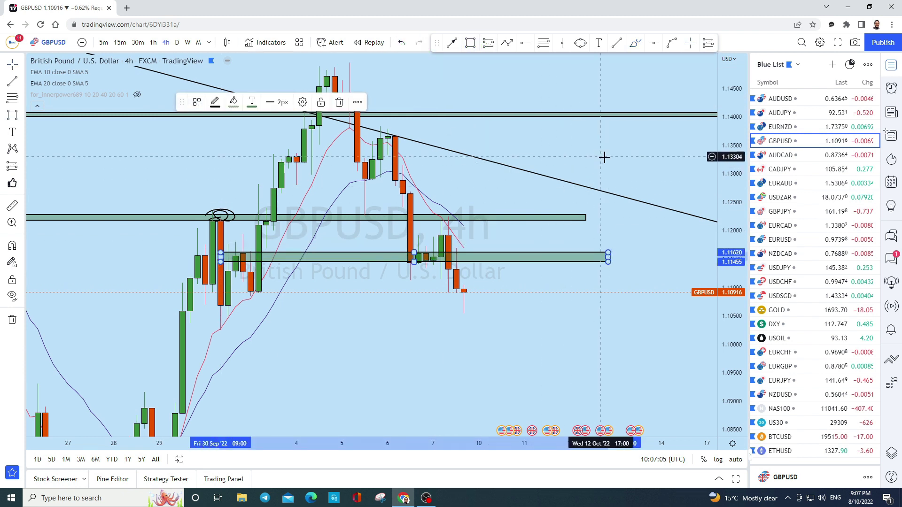
left_click_drag(601, 155, 556, 148)
left_click(580, 43)
left_click(458, 235)
left_click(476, 226)
left_click_drag(521, 214, 487, 178)
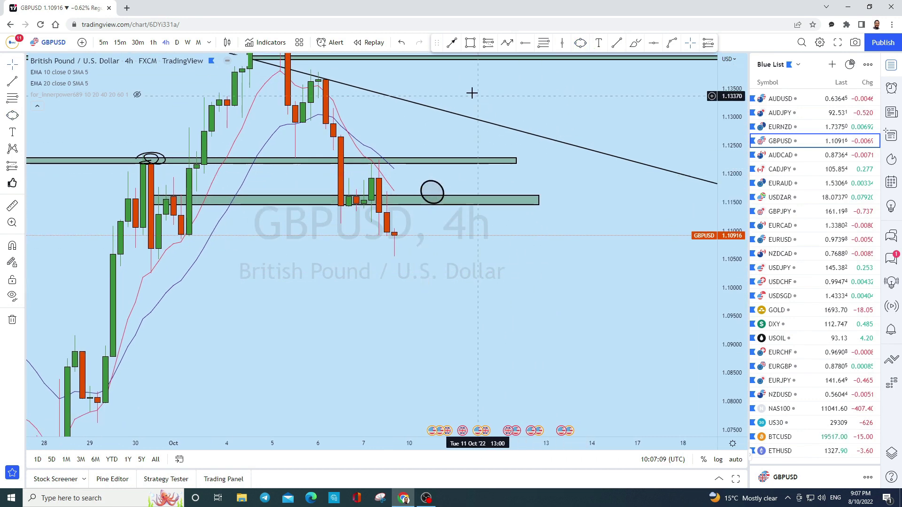
- Draw an arrow from the small circle at about 1.1168 down to about 1.0983 on 11 October
left_click(454, 46)
left_click(432, 192)
left_click(457, 297)
mouse_move(600, 287)
left_mouse_down()
mouse_move(702, 327)
mouse_move(731, 358)
mouse_move(731, 382)
left_mouse_up()
scroll(640, 343, "down", 4)
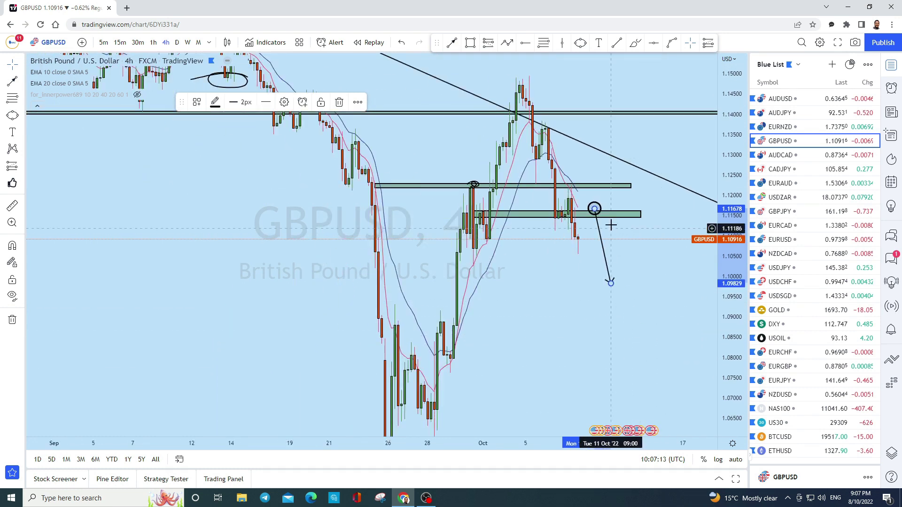
- Brush a stepwise descending path from the early-October peak near 1.147 down to about 1.076, and undo it
scroll(587, 211, "up", 2)
left_click(636, 44)
mouse_move(479, 86)
left_mouse_down()
mouse_move(488, 153)
mouse_move(508, 123)
mouse_move(519, 188)
mouse_move(548, 193)
mouse_move(552, 277)
mouse_move(606, 362)
mouse_move(604, 374)
left_mouse_up()
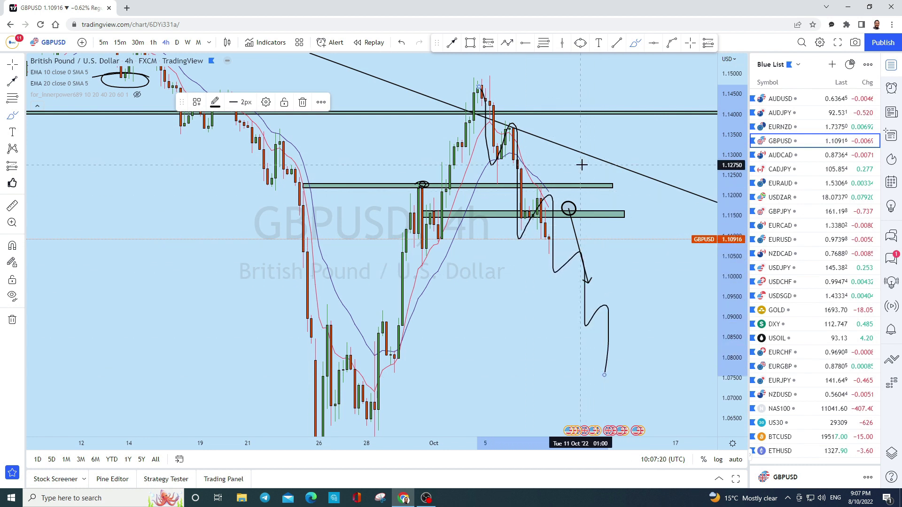
left_click(402, 42)
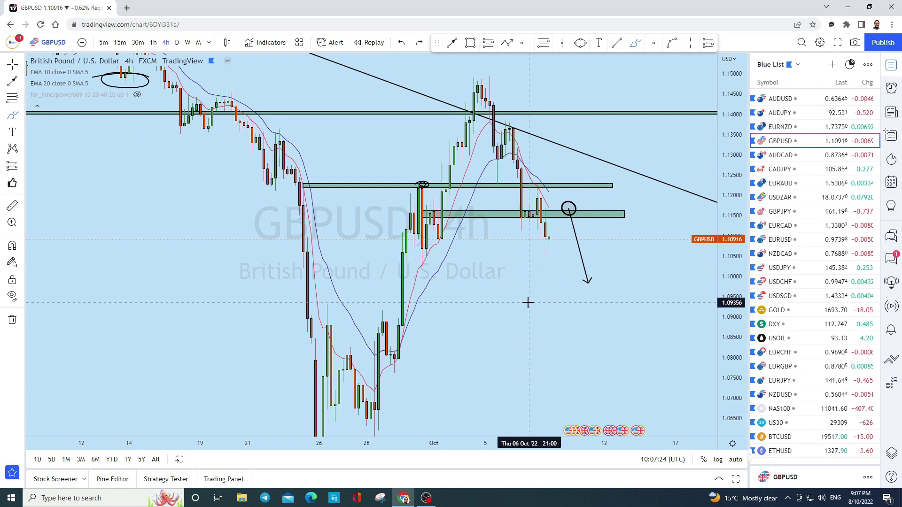
- Draw a flat rectangle as a level line at about 1.0887 from 16 September to 14 October
left_click(470, 42)
left_click(188, 321)
left_click(608, 321)
left_click(668, 322)
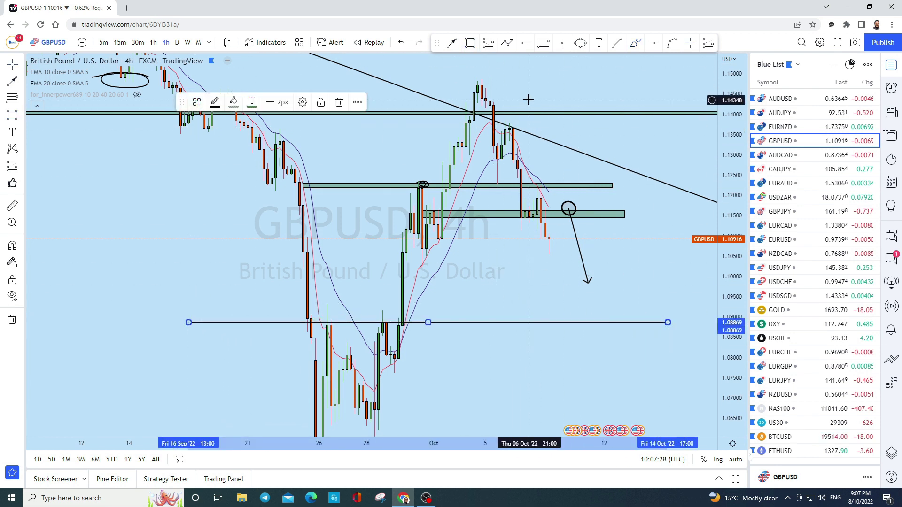
- Brush circles around the two late-September price touches of the 1.0887 level, and undo both circles
left_click(637, 44)
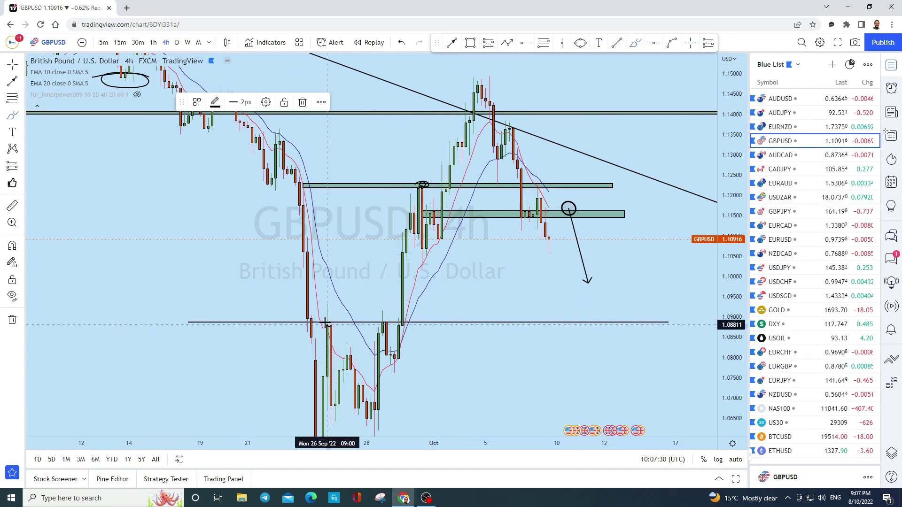
left_click_drag(376, 318, 381, 318)
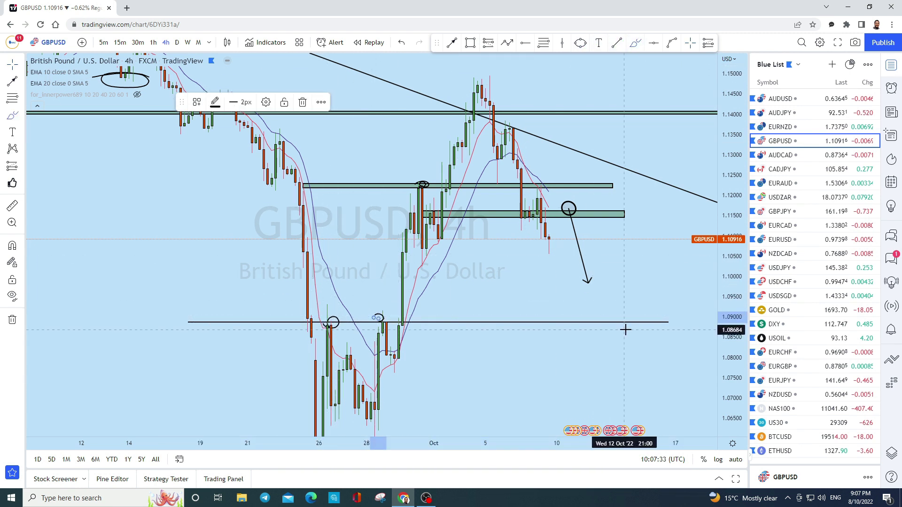
left_click(401, 42)
left_click(401, 42)
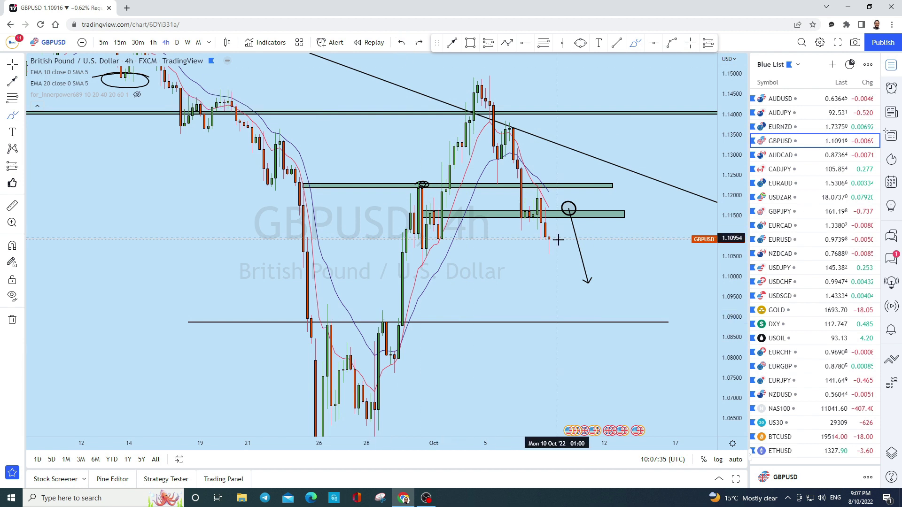
- Extend the tip of the projected-decline arrow down to the level line, at about 1.0884
left_click(588, 284)
left_click_drag(593, 299, 600, 323)
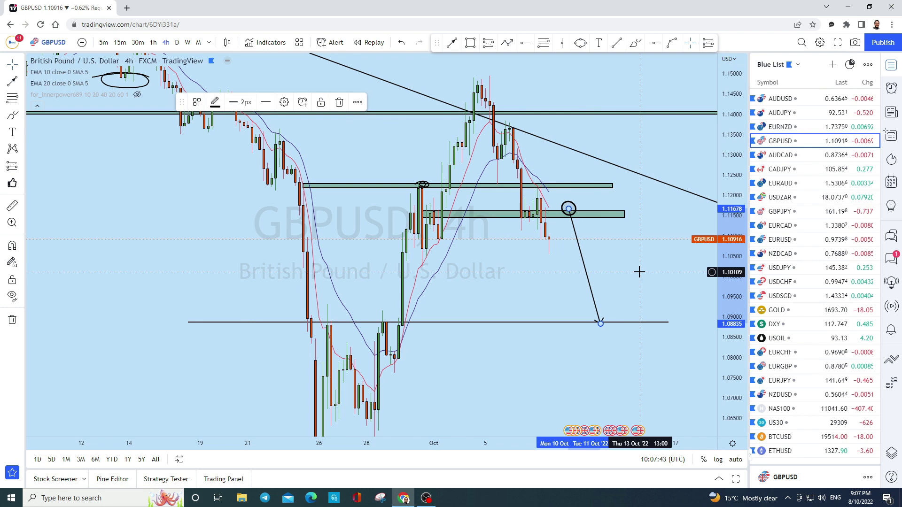
- Open the AUDCAD chart on the monthly timeframe and examine the price swings since 2020
left_click(807, 155)
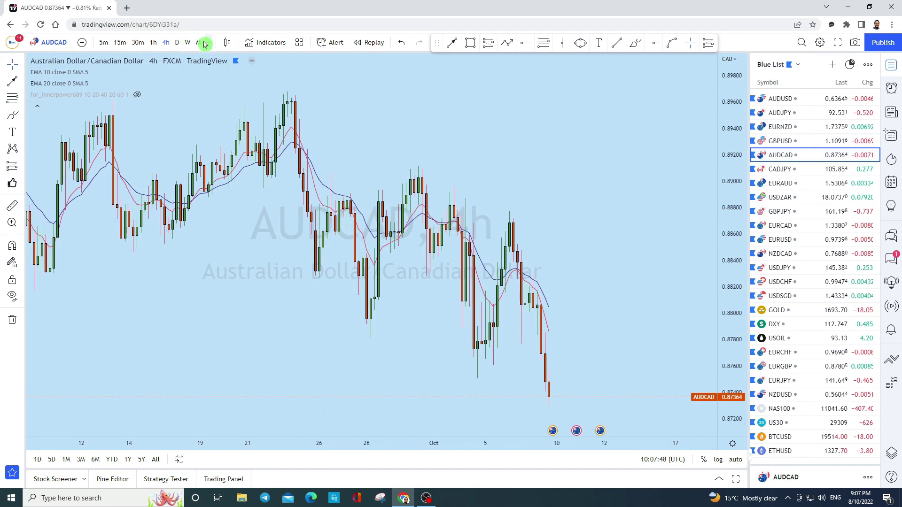
left_click_drag(735, 186, 727, 371)
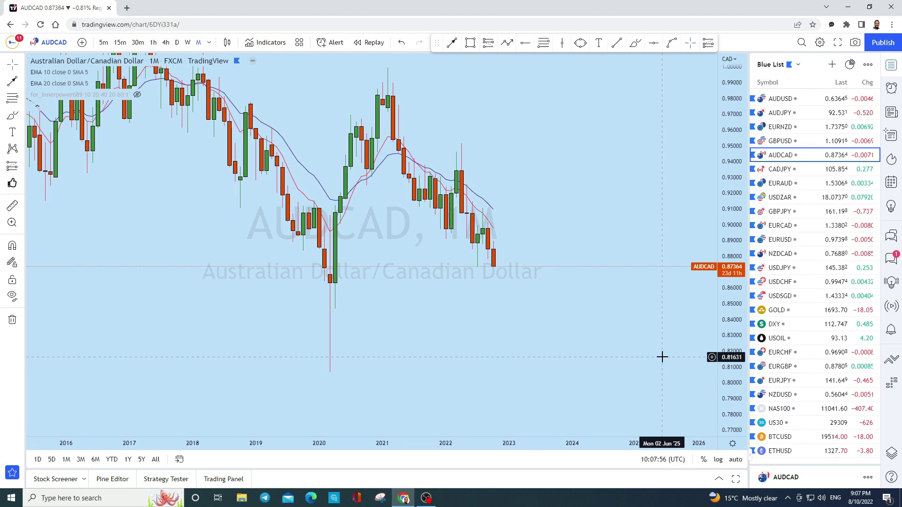
scroll(651, 329, "down", 2)
scroll(598, 223, "up", 2)
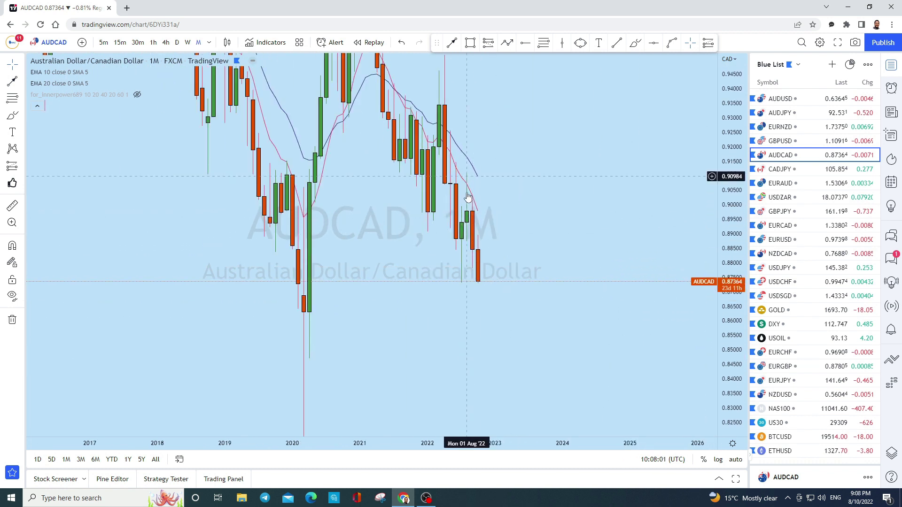
left_click_drag(728, 224, 736, 378)
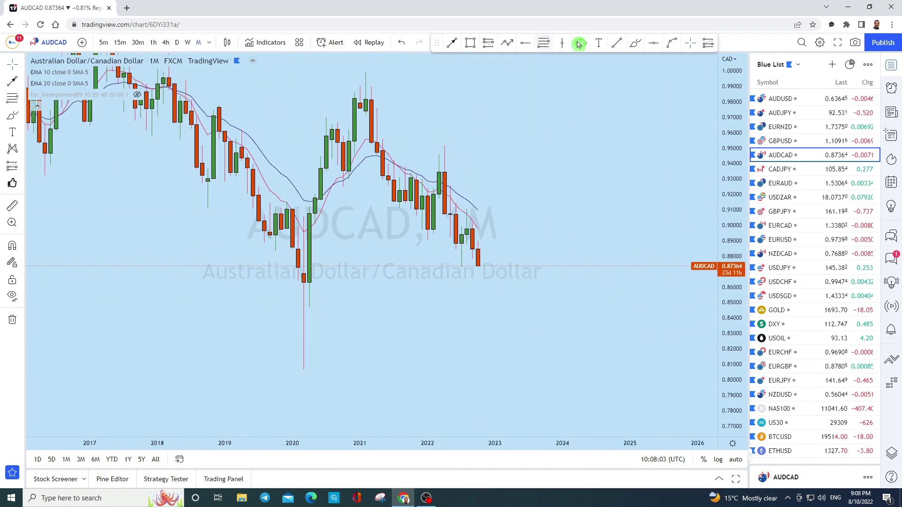
- Brush arcs over the three descending AUDCAD peaks of early 2021, spring 2022 and late summer 2022, and undo them
left_click(634, 42)
left_click_drag(344, 76, 395, 75)
left_click_drag(437, 151, 485, 149)
left_click_drag(462, 208, 484, 207)
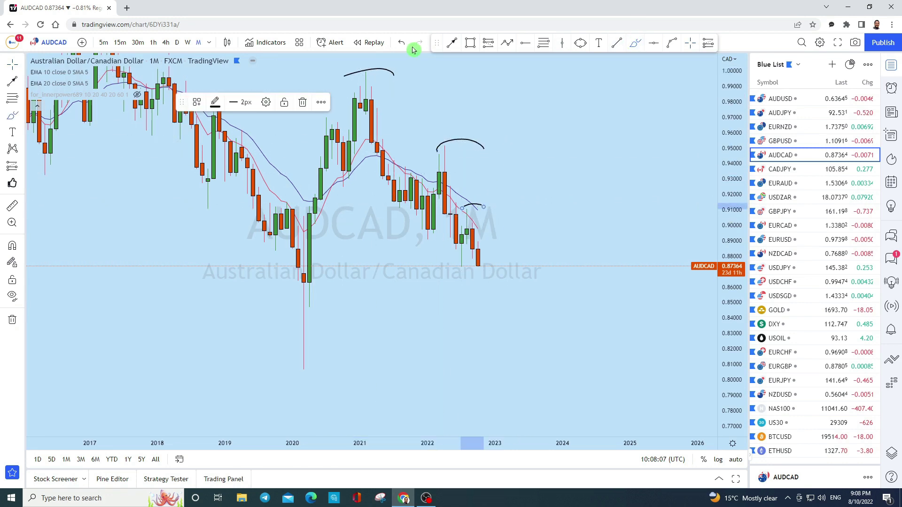
left_click(398, 44)
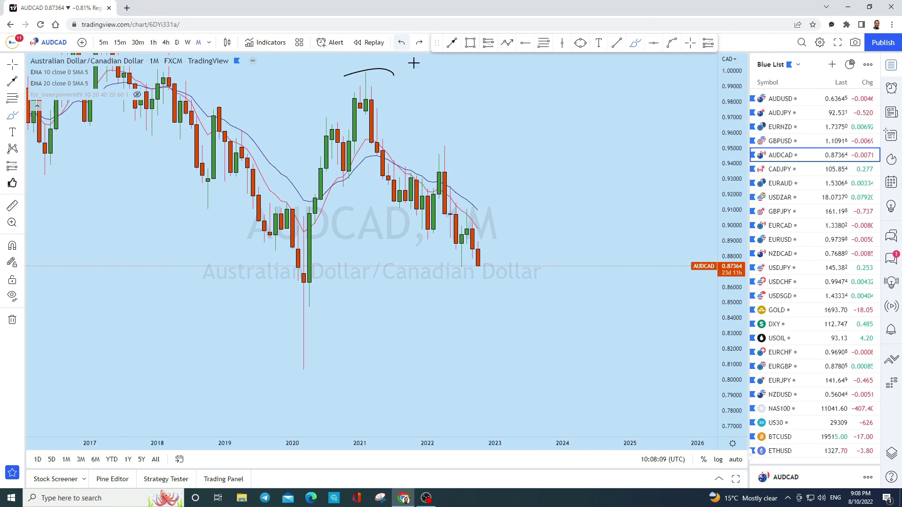
- Brush the 2022 decline down to about 0.85 and undo it, then brush a projected drop to about 0.836 and undo it
left_click_drag(726, 335, 726, 254)
mouse_move(441, 115)
left_mouse_down()
mouse_move(452, 237)
mouse_move(468, 193)
mouse_move(489, 333)
left_mouse_up()
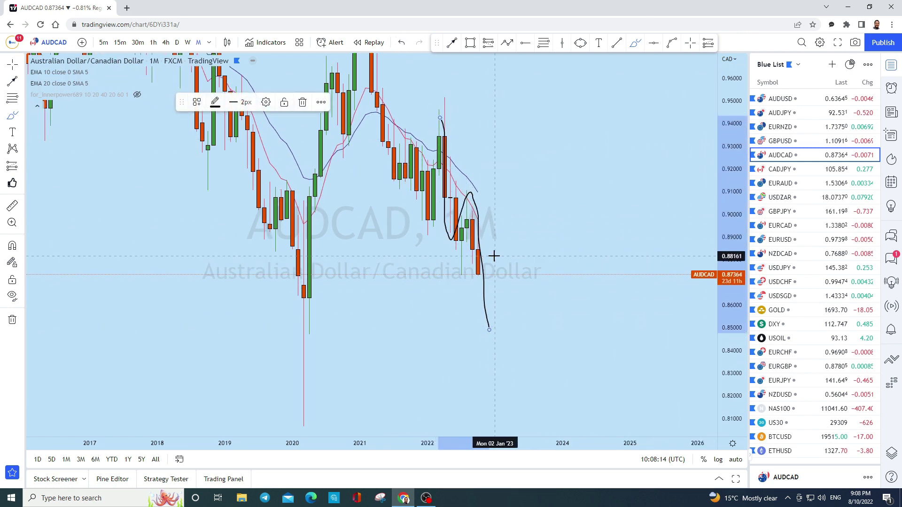
key("ctrl+z")
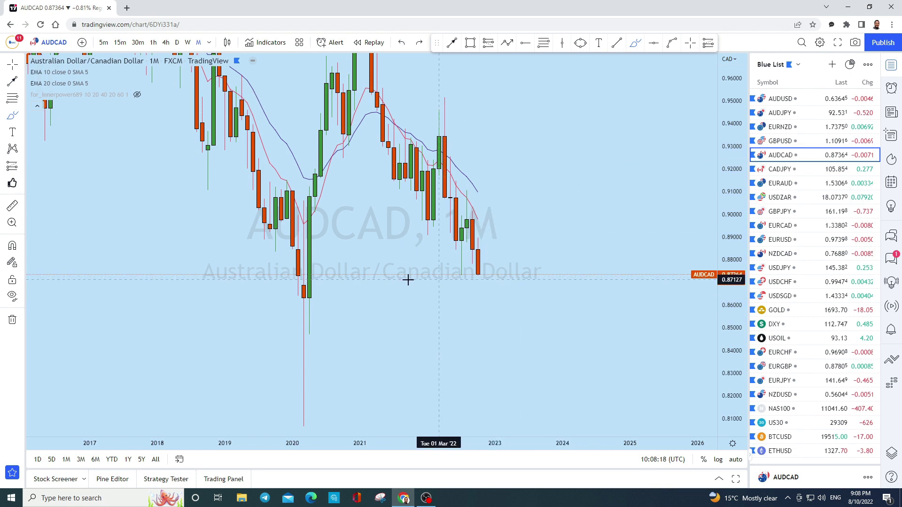
mouse_move(478, 278)
left_mouse_down()
mouse_move(482, 343)
mouse_move(493, 359)
left_mouse_up()
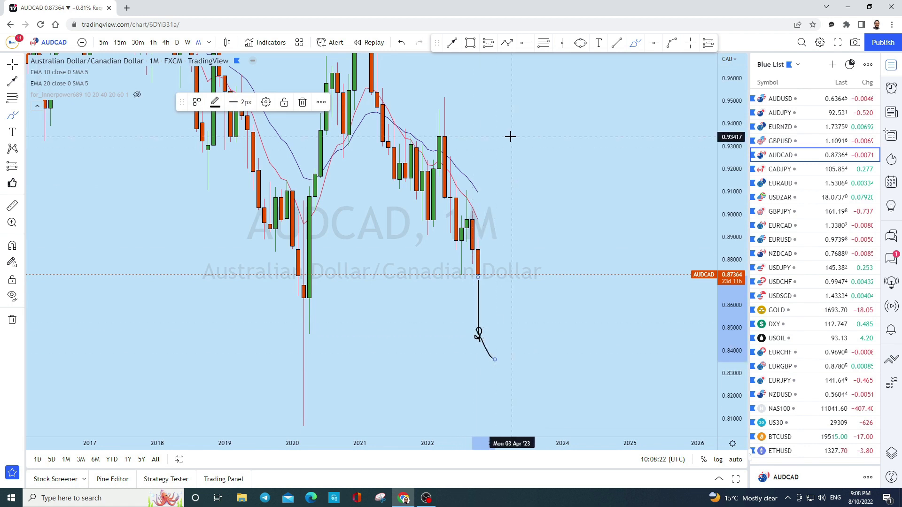
left_click(402, 42)
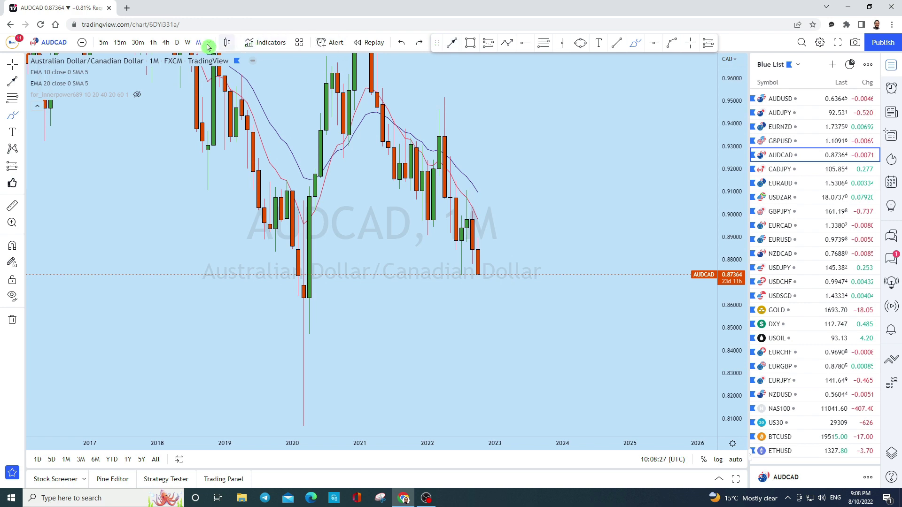
- Switch AUDCAD to the weekly timeframe and inspect the 2022 candles up to the latest decline
left_click(192, 43)
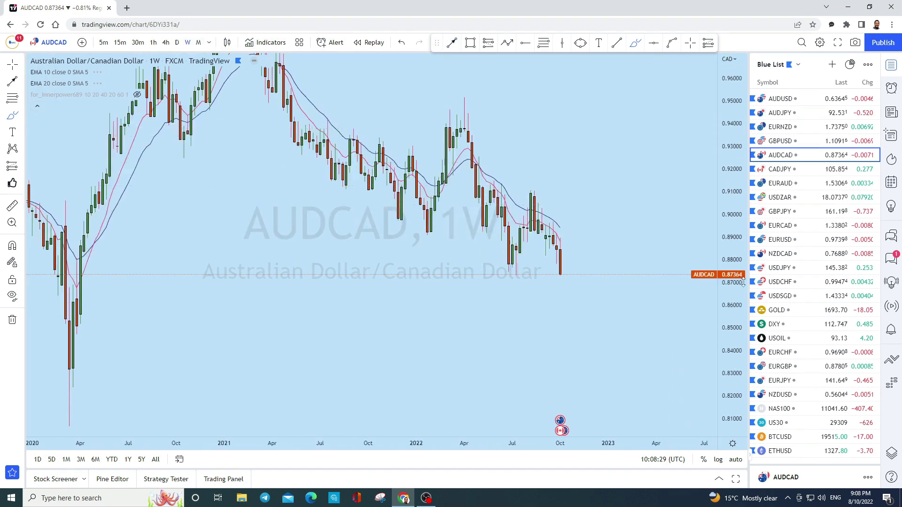
left_click_drag(729, 225, 728, 233)
scroll(573, 228, "up", 3)
scroll(634, 172, "up", 2)
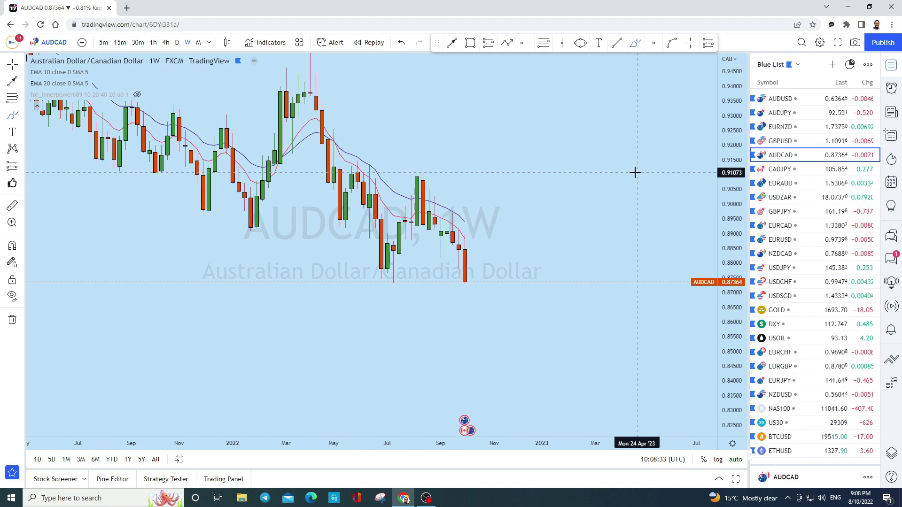
- Brush a three-peak path over the July to September weekly candles, ending at about 0.867, and undo it
left_click(640, 43)
mouse_move(394, 257)
left_mouse_down()
mouse_move(418, 210)
mouse_move(439, 235)
mouse_move(461, 302)
left_mouse_up()
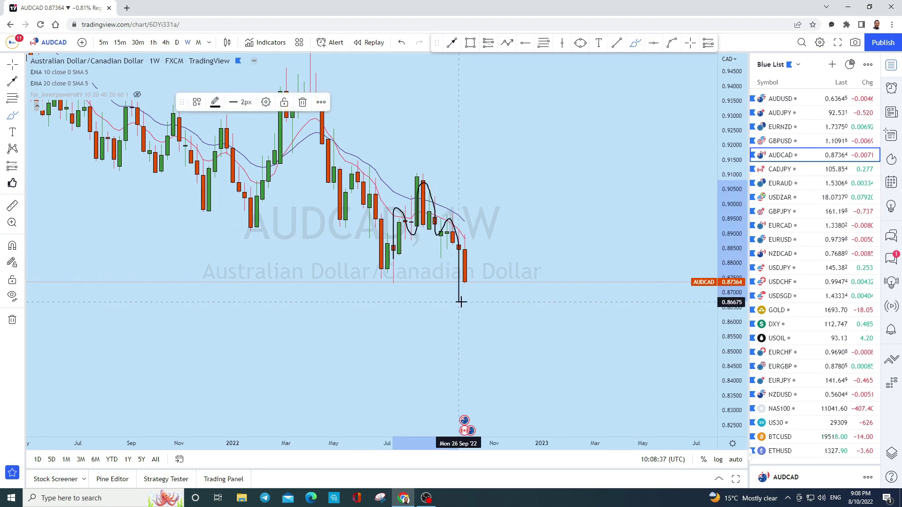
left_click(403, 42)
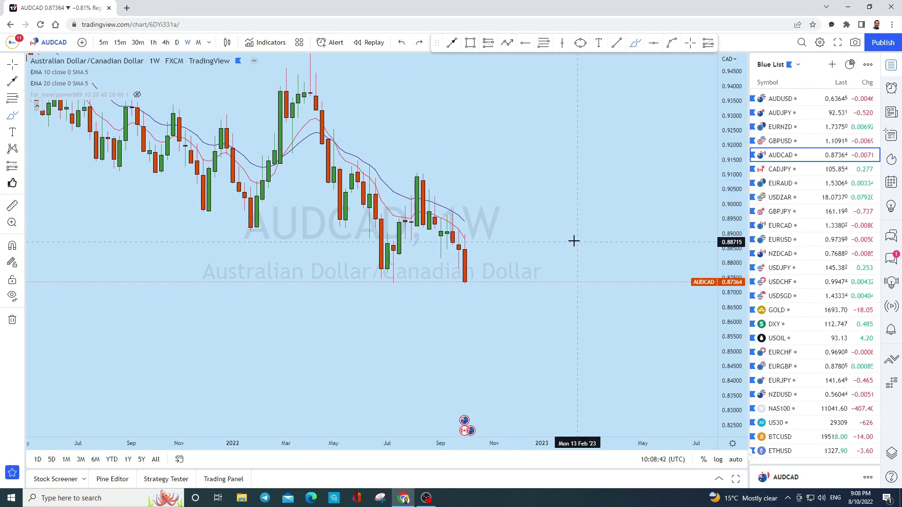
- Draw a descending trend line from about 0.9149 on 7 February 2022 to about 0.8663 on 30 January 2023
left_click(614, 44)
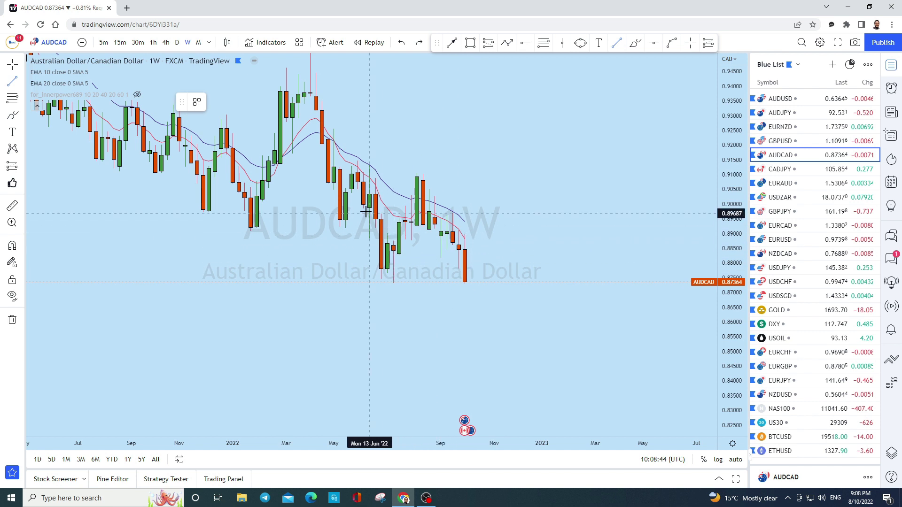
left_click(262, 160)
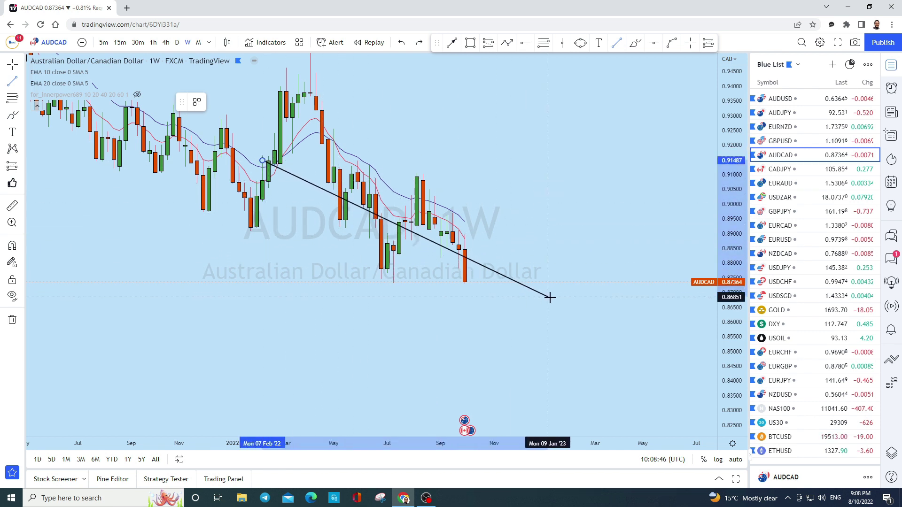
left_click(566, 304)
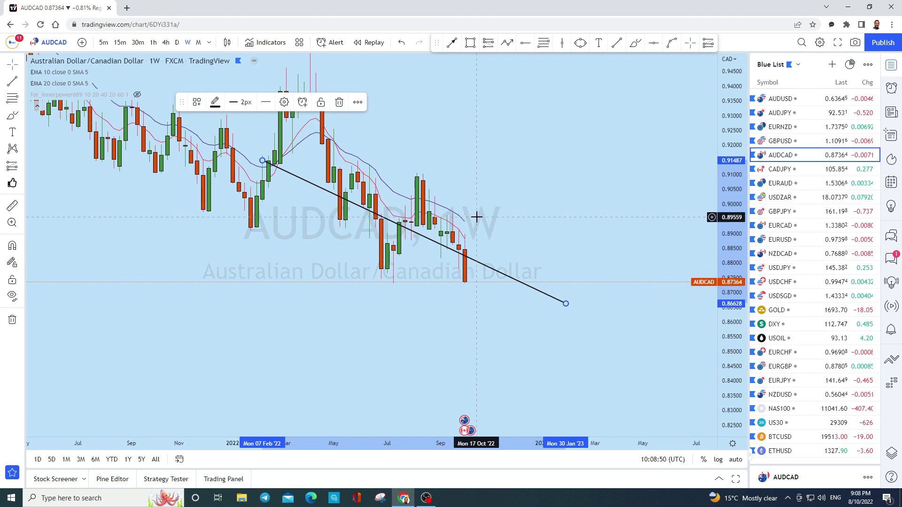
- Draw a second descending trend line below the first, from about 0.8898 on 11 July 2022 to about 0.8645 on 26 December 2022
left_click(21, 64)
left_click_drag(584, 244, 581, 199)
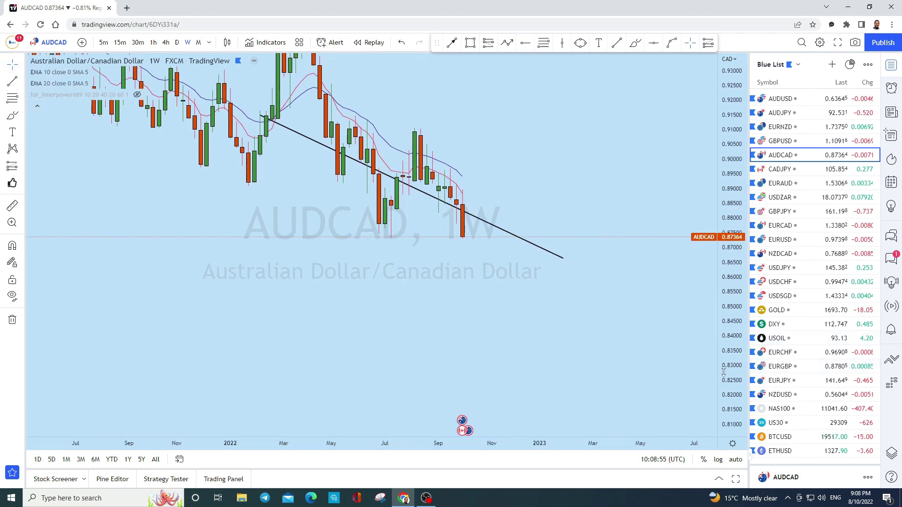
left_click_drag(724, 378, 724, 258)
scroll(654, 238, "up", 3)
left_click_drag(580, 187, 634, 240)
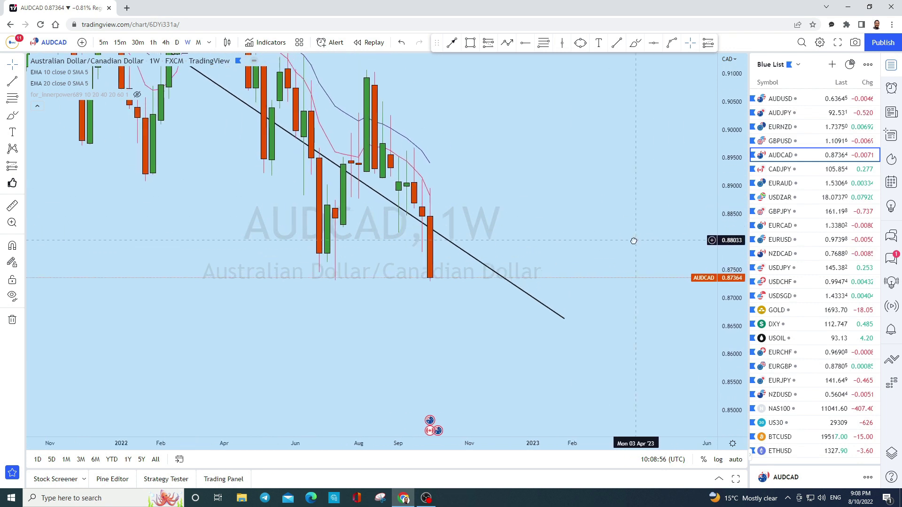
left_click(618, 44)
left_click(344, 194)
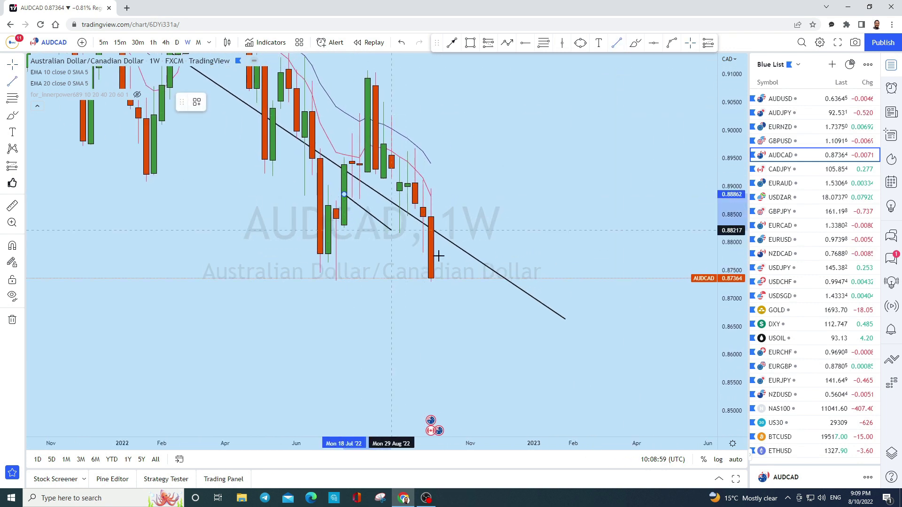
left_click(525, 329)
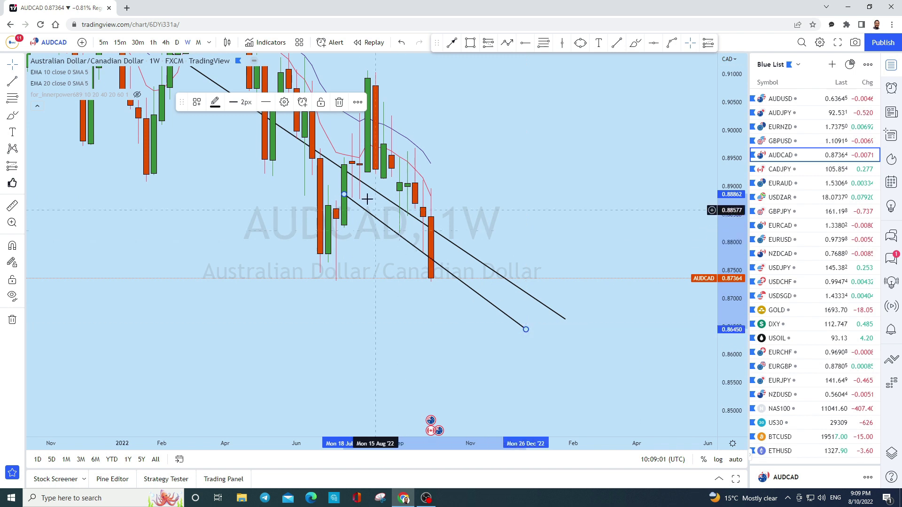
left_click_drag(344, 194, 337, 187)
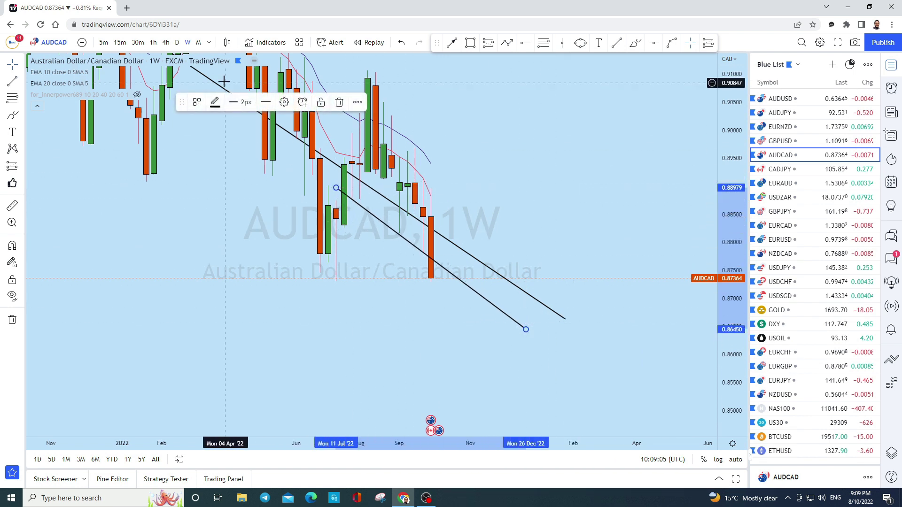
- Switch AUDCAD to the daily timeframe and inspect the latest candles against the two descending trend lines
left_click(177, 42)
scroll(611, 109, "down", 2)
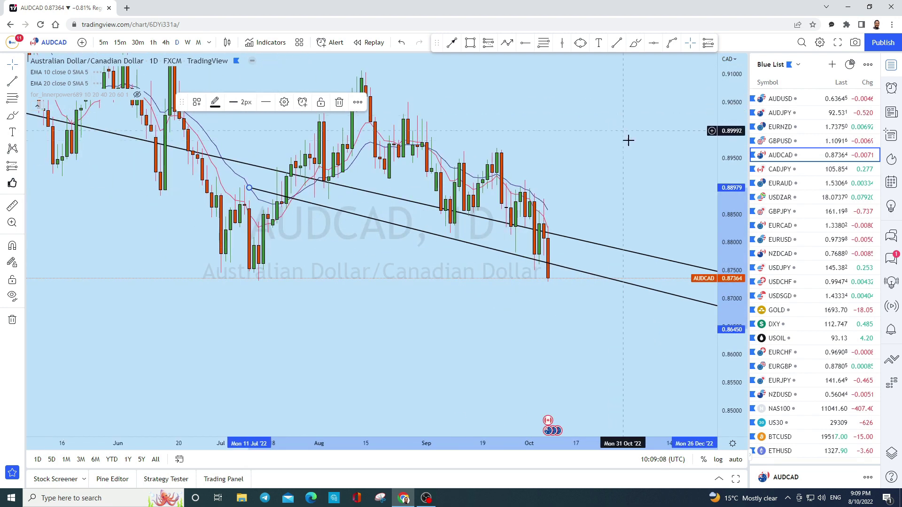
scroll(639, 296, "down", 1)
left_click_drag(733, 363, 733, 310)
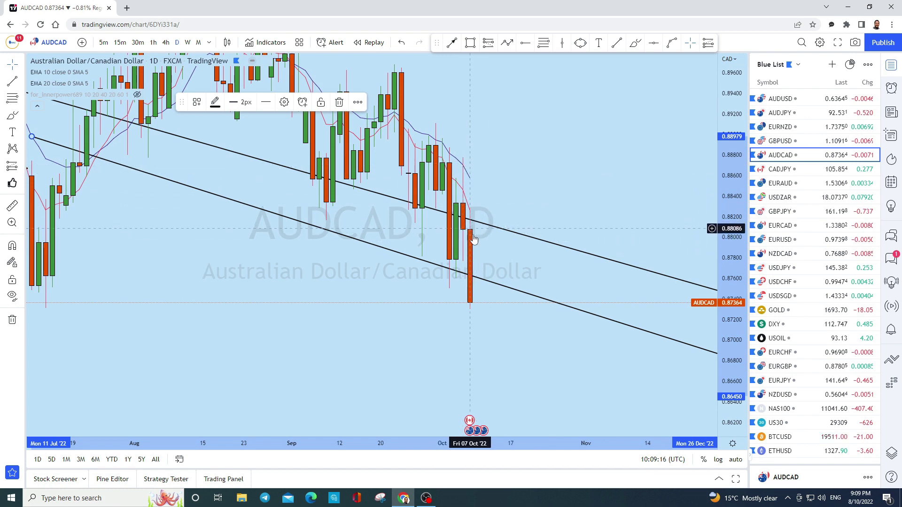
scroll(491, 308, "up", 1)
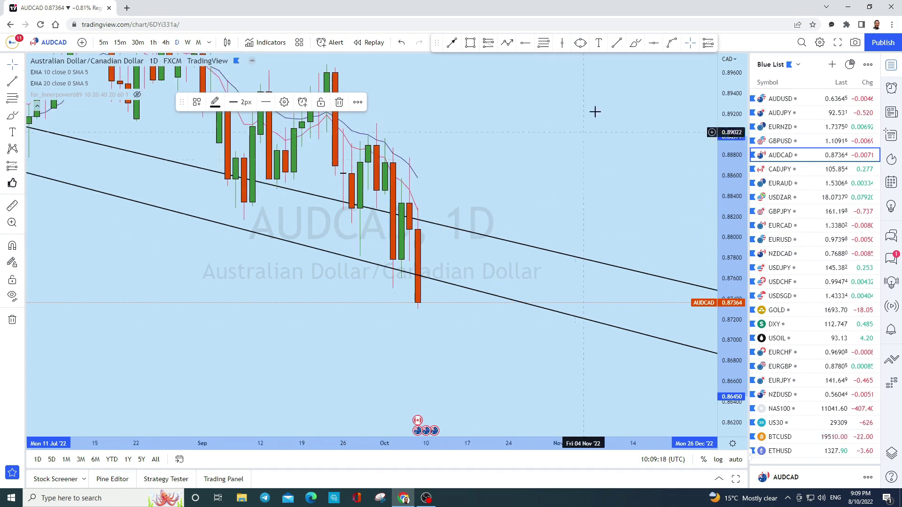
- Place a horizontal line at about 0.8760 across the early October lows on the daily chart
left_click(653, 43)
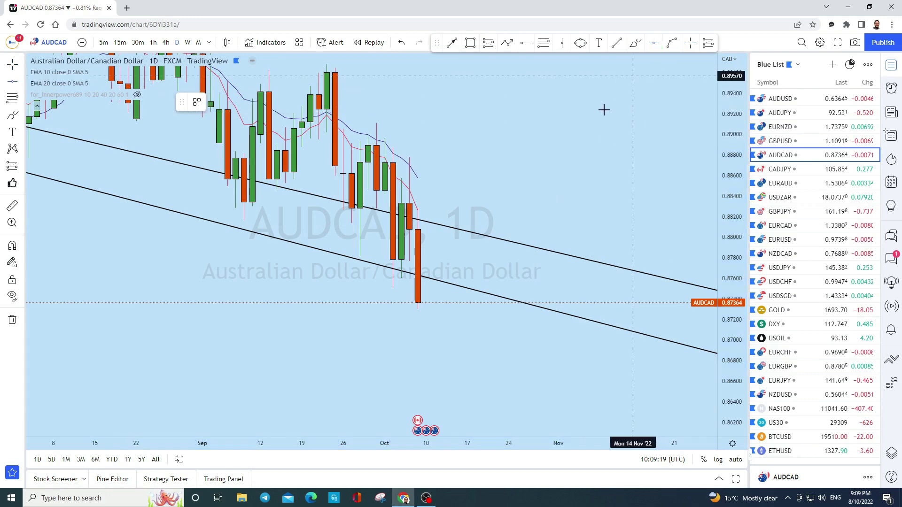
left_click(267, 278)
left_click_drag(506, 175, 646, 161)
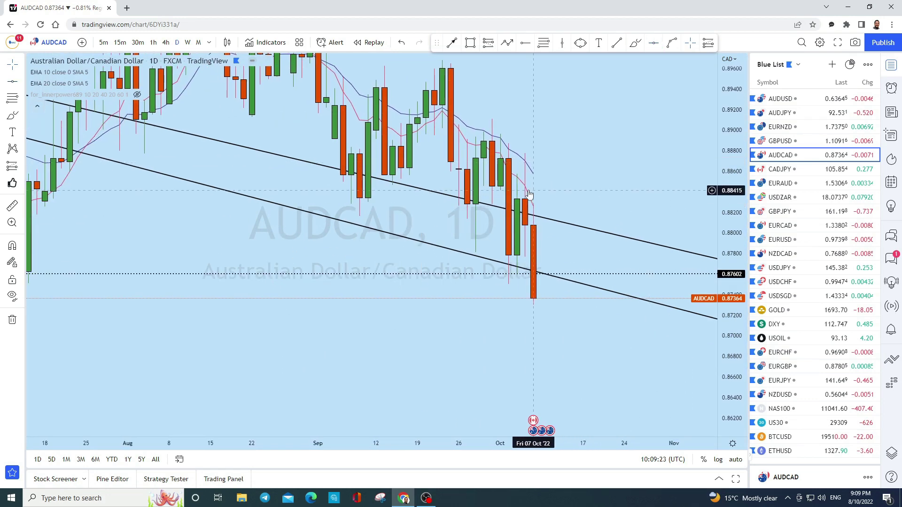
- Brush circles around the early October and mid-July lows, brush a downward arrow from the latest candle, and undo these marks
left_click(635, 42)
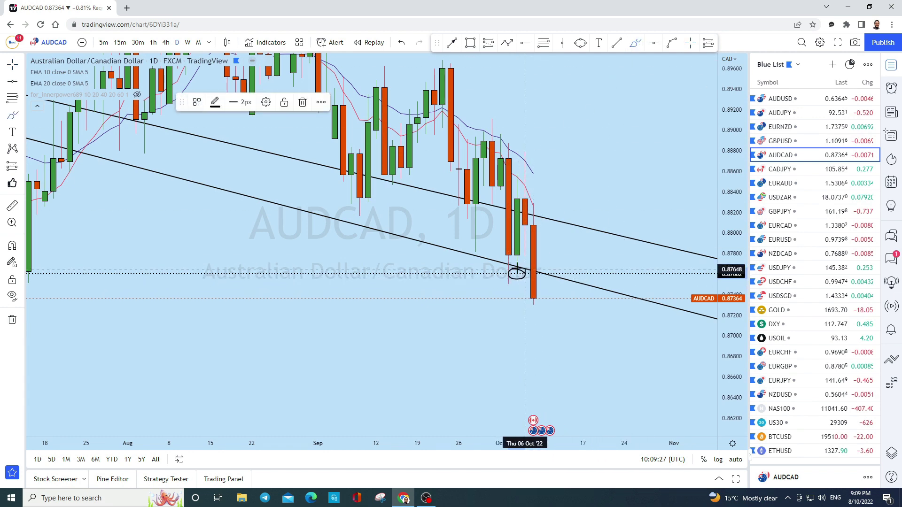
scroll(474, 278, "down", 2)
mouse_move(272, 267)
left_mouse_down()
mouse_move(238, 273)
mouse_move(260, 269)
left_mouse_up()
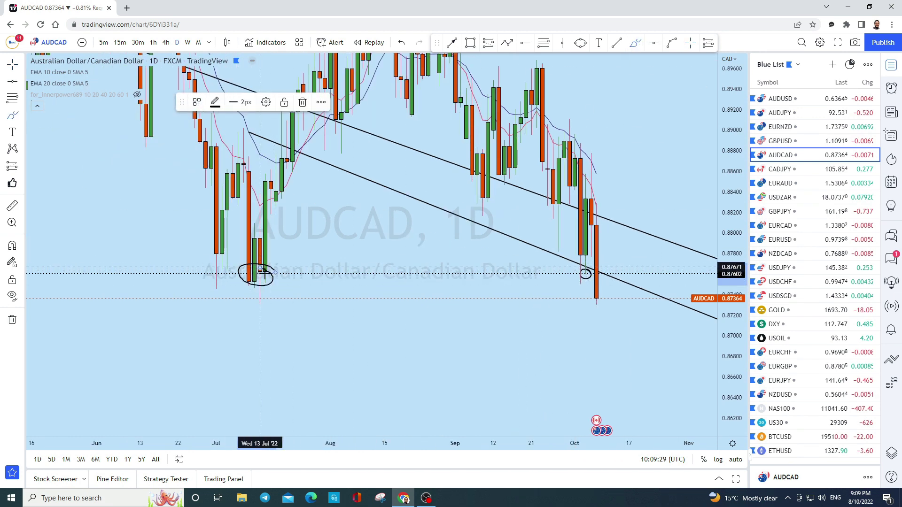
scroll(564, 291, "up", 3)
mouse_move(503, 297)
left_mouse_down()
mouse_move(513, 298)
mouse_move(514, 276)
mouse_move(543, 387)
left_mouse_up()
left_click_drag(560, 367, 533, 391)
left_click(404, 42)
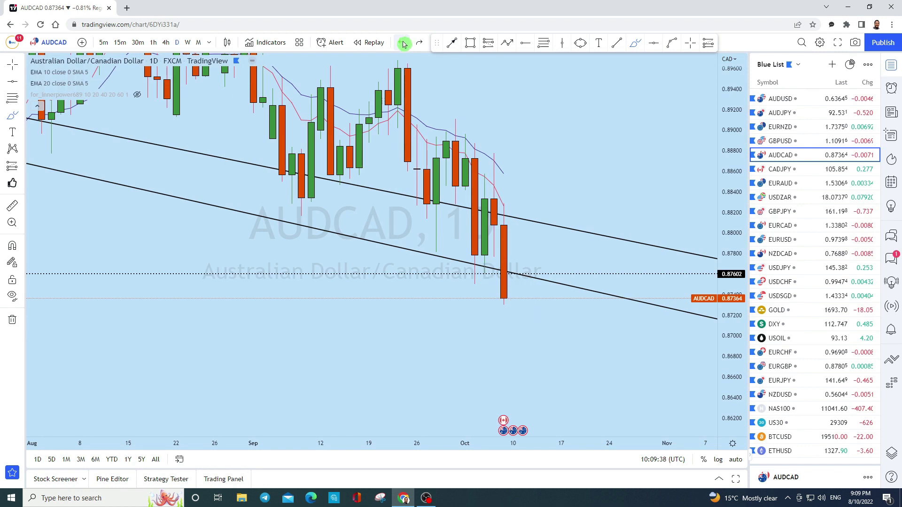
- Switch AUDCAD to the 4-hour timeframe and inspect the October candles around the horizontal line and lower trend line
scroll(438, 125, "up", 2)
left_click(159, 41)
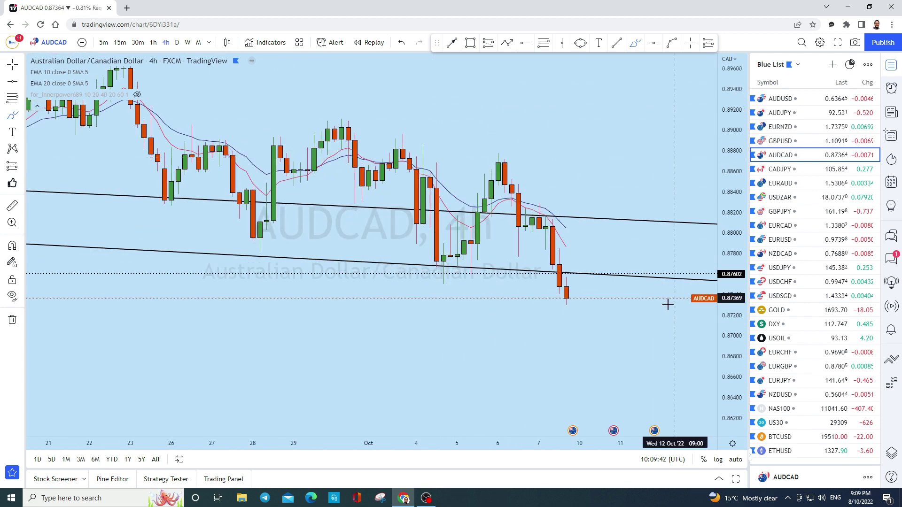
scroll(671, 298, "up", 2)
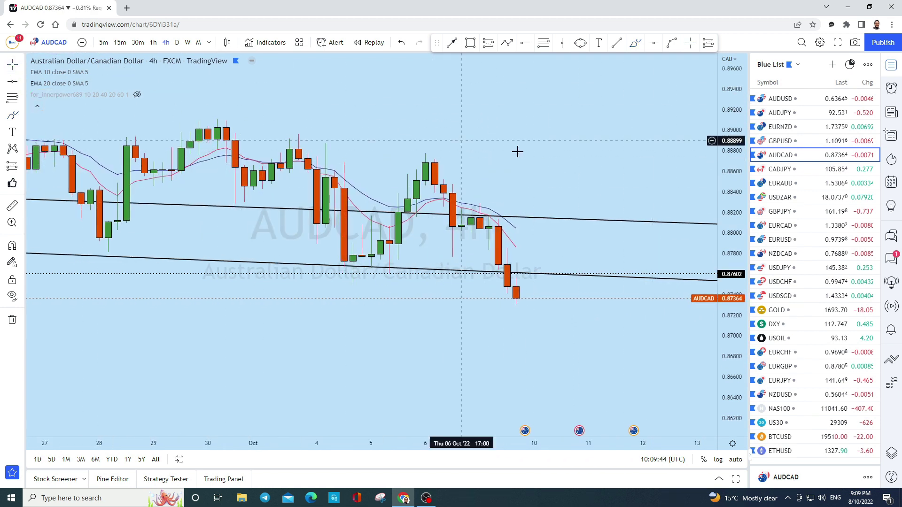
left_click_drag(597, 172, 510, 77)
scroll(507, 79, "down", 4)
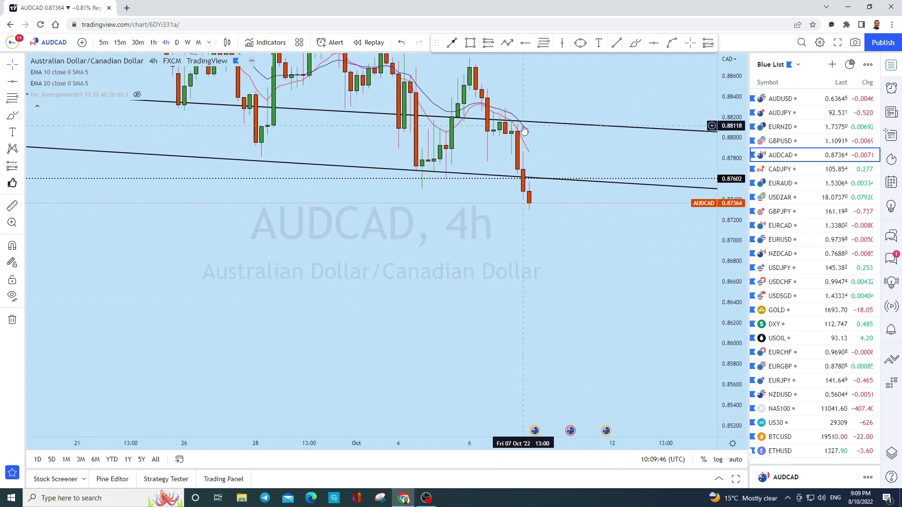
left_click_drag(730, 264, 731, 320)
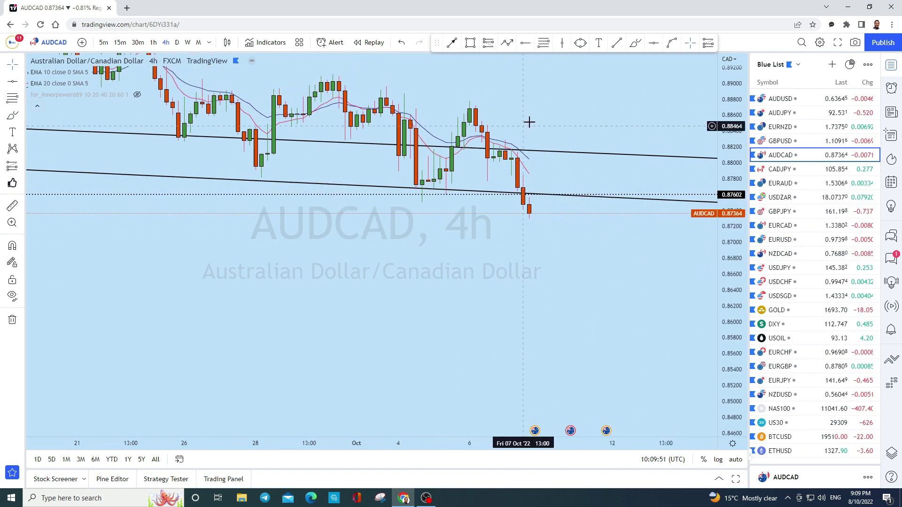
- Brush paths over the recent 4-hour swings, including the October rise from about 0.877 to 0.888 and its pullback, and undo them
left_click(635, 42)
mouse_move(410, 123)
left_mouse_down()
mouse_move(423, 181)
mouse_move(463, 112)
mouse_move(480, 121)
mouse_move(451, 112)
left_mouse_up()
left_click(402, 48)
scroll(514, 188, "down", 4)
mouse_move(512, 178)
left_mouse_down()
mouse_move(555, 100)
mouse_move(569, 154)
left_mouse_up()
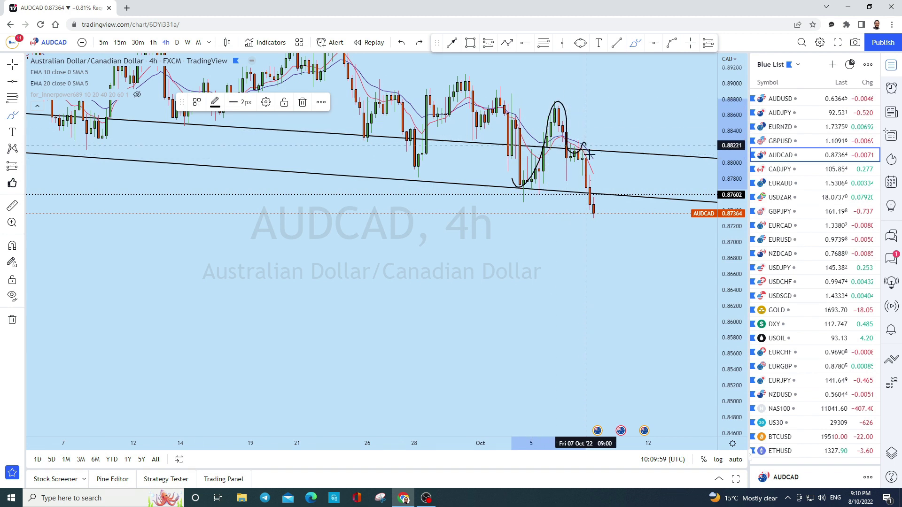
left_click(402, 42)
- Brush a head-and-shoulders path over the October 4-hour candles, ending at about 0.868, and undo it
mouse_move(501, 188)
left_mouse_down()
mouse_move(511, 194)
mouse_move(535, 165)
mouse_move(558, 95)
mouse_move(598, 261)
left_mouse_up()
scroll(644, 240, "up", 2)
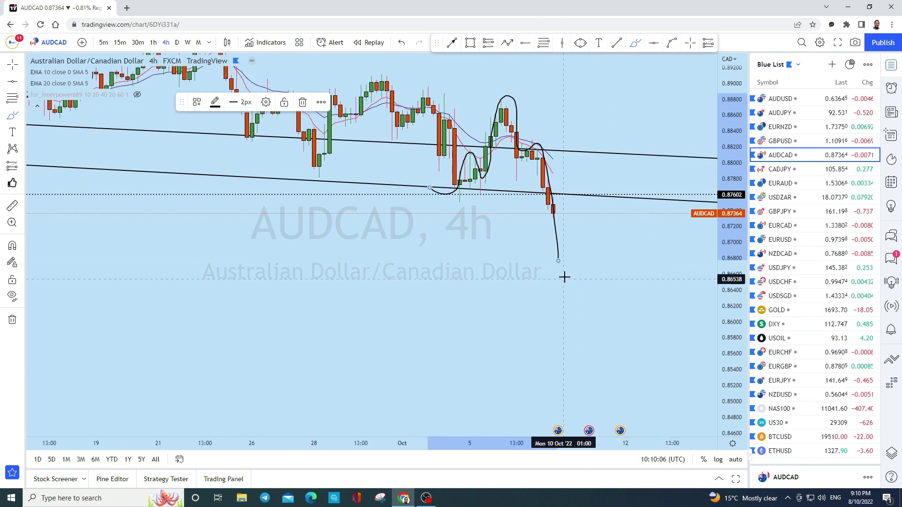
left_click(404, 43)
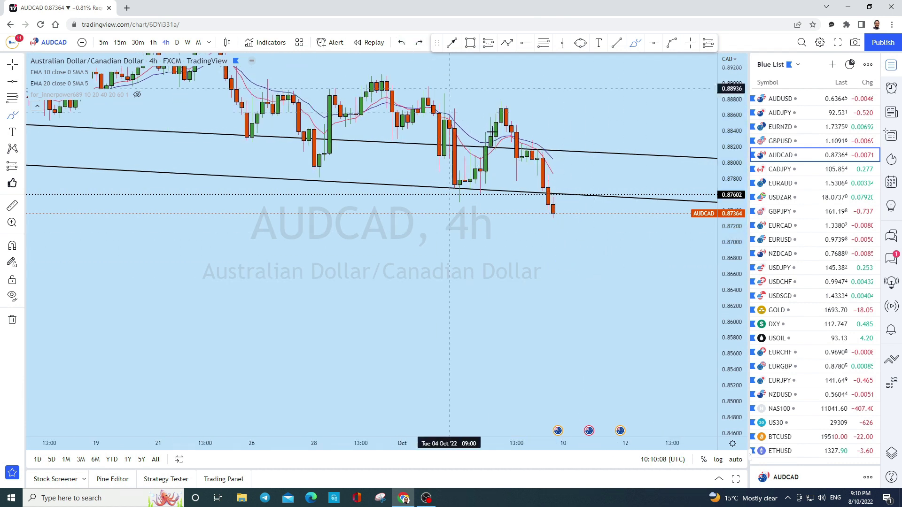
- Brush a projected zigzag rise from the latest candle to about 0.878 and undo it
left_click_drag(555, 217, 589, 177)
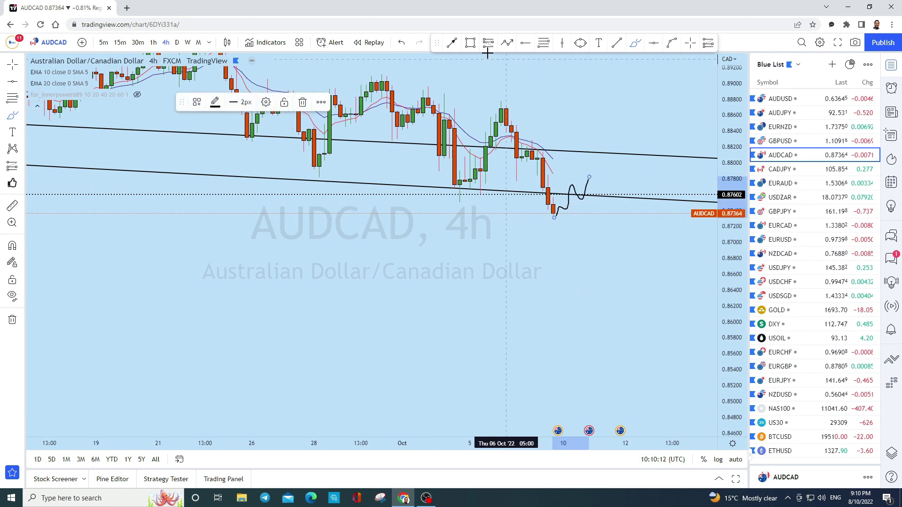
left_click(401, 42)
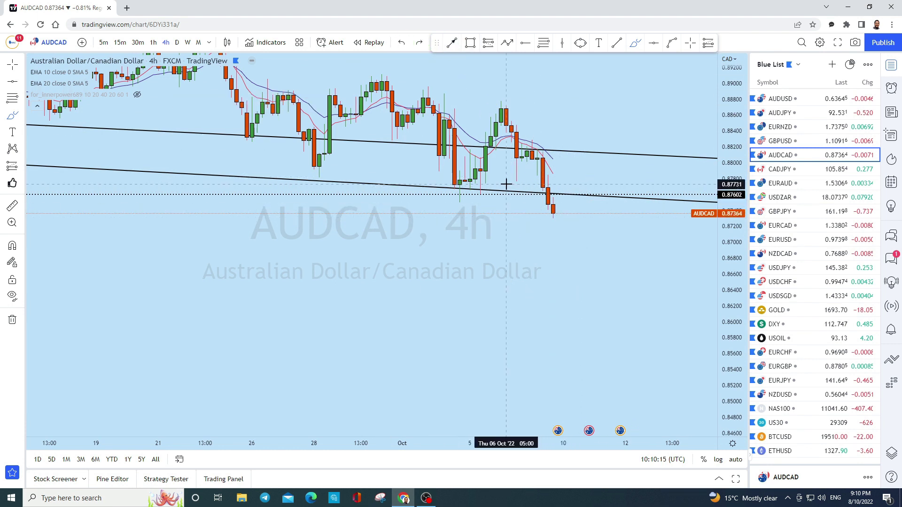
key("ctrl+y")
left_click(401, 43)
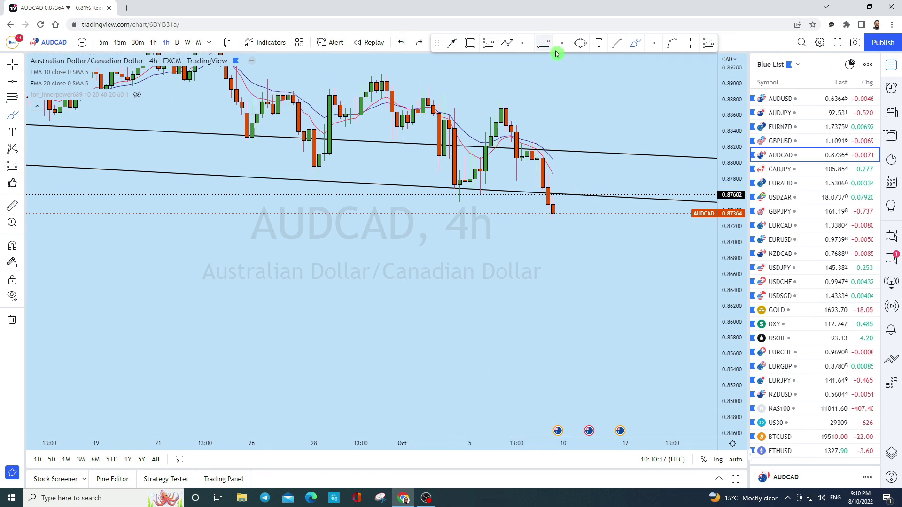
- Mark the retest zone just above the 0.8760 line with an ellipse and draw an arrow from about 0.8777 down to 0.8605
left_click(582, 43)
left_click(558, 190)
left_click(574, 173)
left_click(595, 177)
left_click_drag(654, 178, 602, 171)
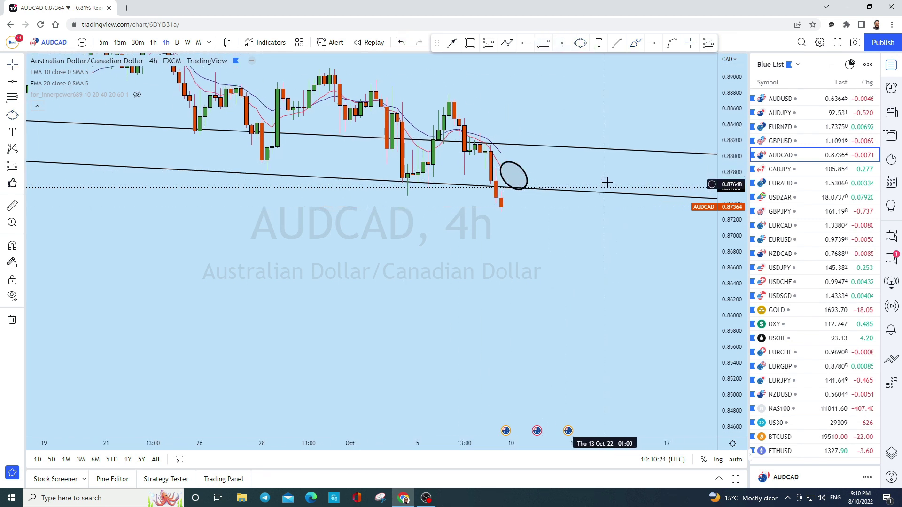
left_click(453, 43)
left_click_drag(511, 176, 553, 310)
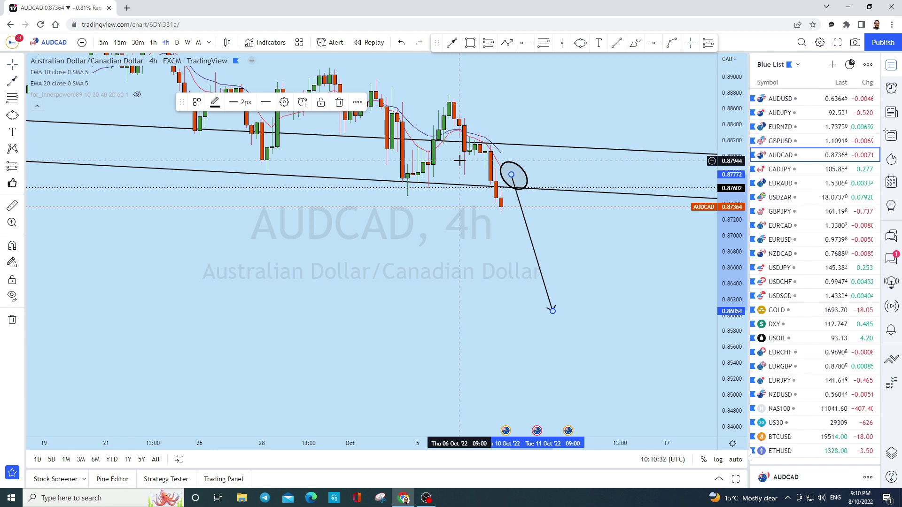
- Switch the chart to CADJPY and inspect the September and October candles on the 4-hour timeframe
left_click(797, 171)
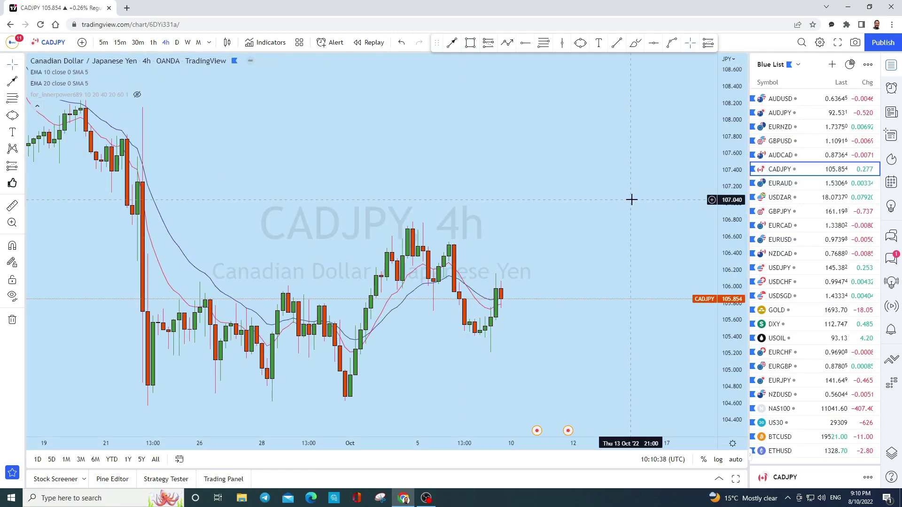
scroll(414, 240, "down", 3)
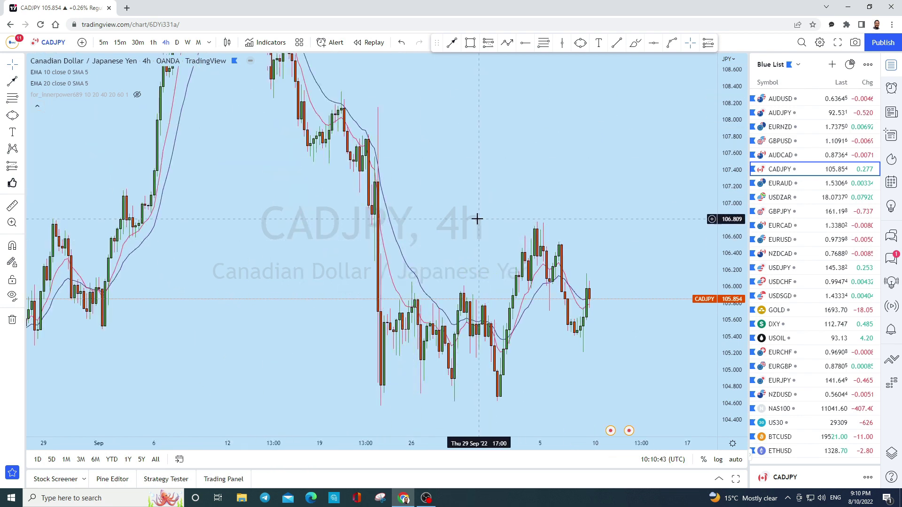
scroll(400, 231, "up", 2)
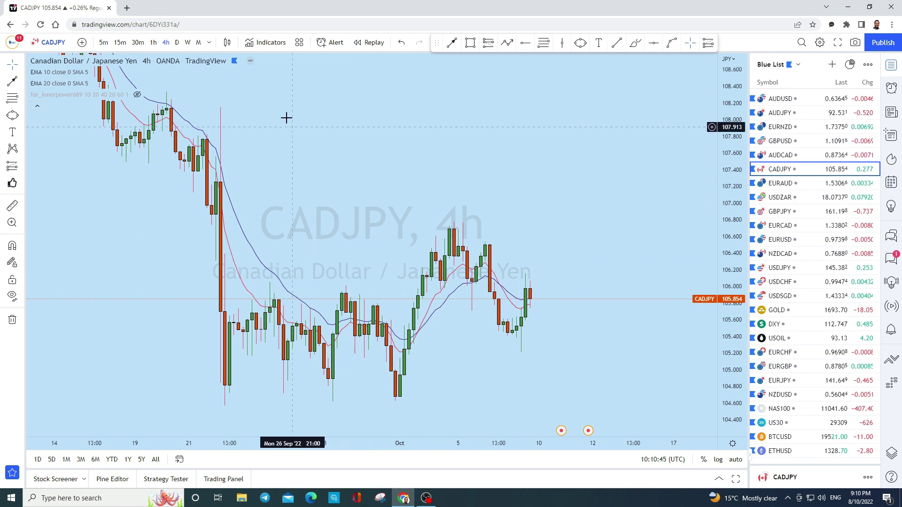
- Switch CADJPY to the monthly timeframe and inspect the 2022 candles and their wicks up close
left_click(198, 43)
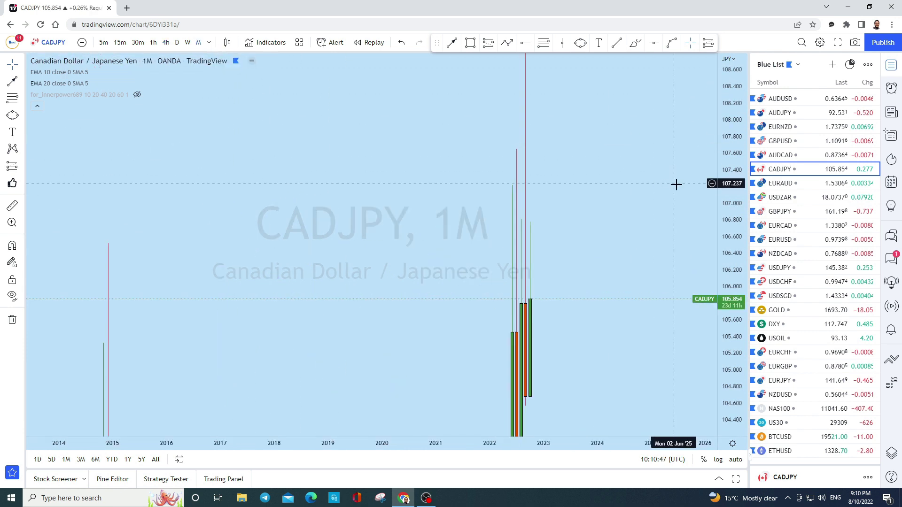
scroll(644, 304, "up", 2)
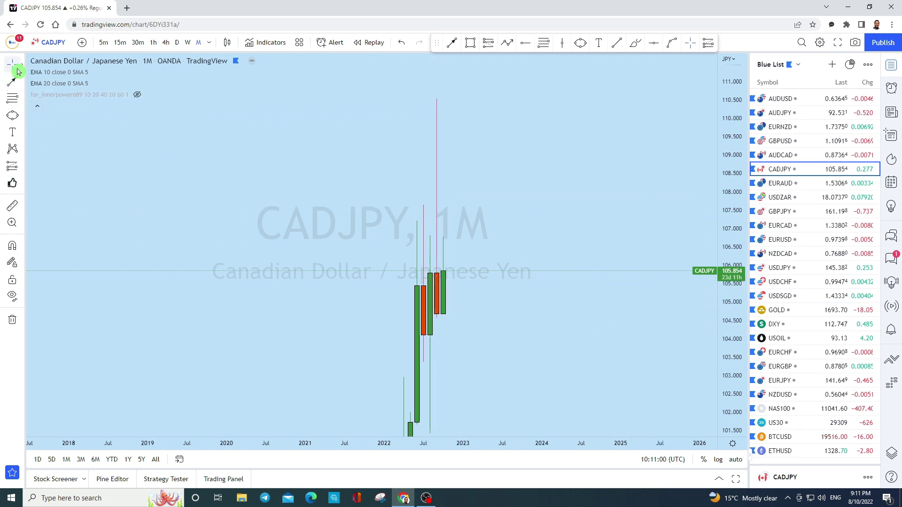
left_click_drag(531, 231, 578, 177)
left_click_drag(734, 349, 734, 155)
scroll(550, 242, "up", 8)
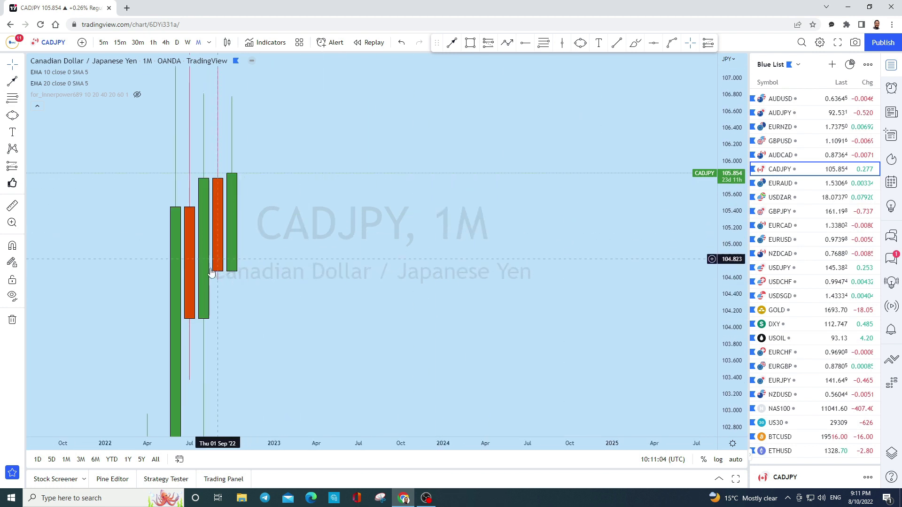
scroll(282, 266, "down", 4)
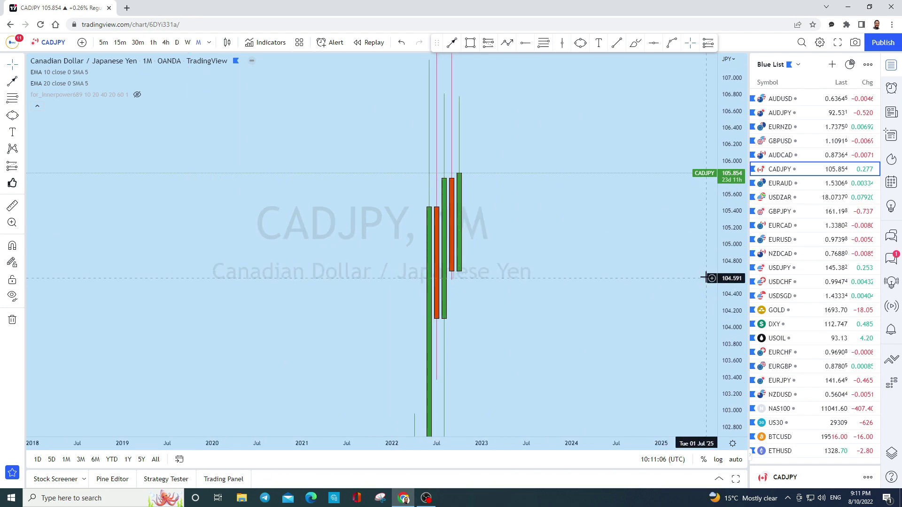
left_click_drag(734, 271, 734, 405)
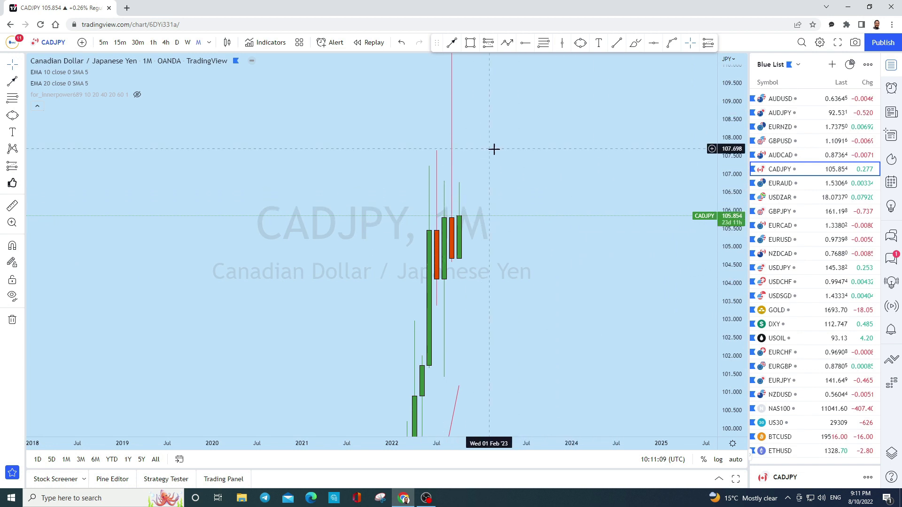
- Switch CADJPY to the weekly timeframe and inspect the 2022 candles up to October
left_click(224, 43)
left_click(188, 43)
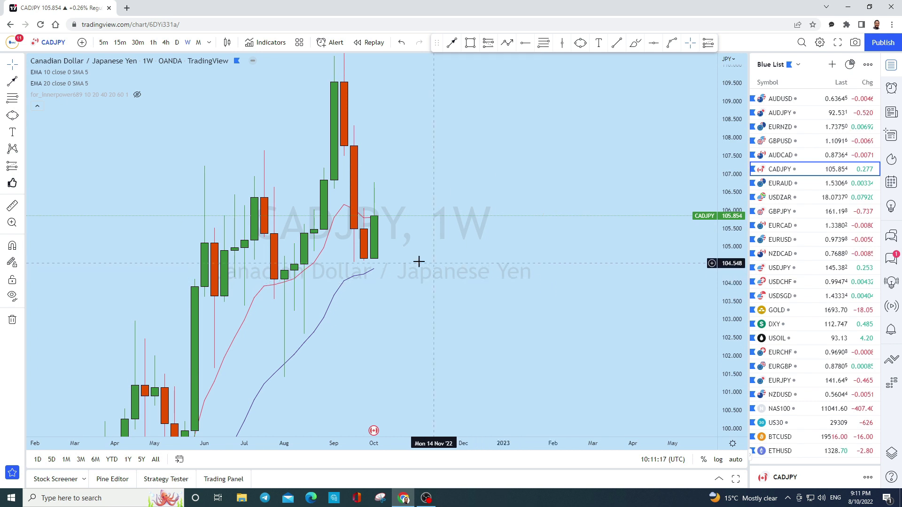
left_click_drag(484, 291, 556, 294)
scroll(557, 293, "down", 1)
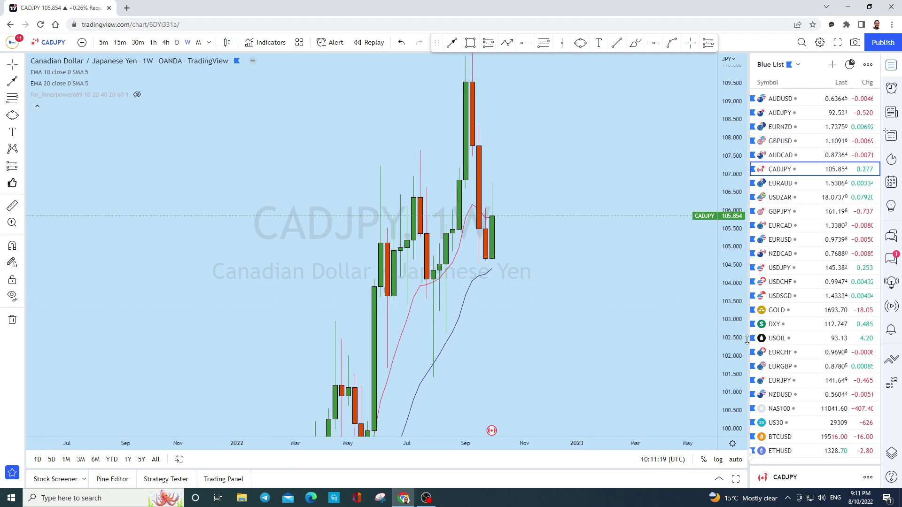
- Draw a rectangle marking the weekly CADJPY support zone from about 104.55 to 104.74, and check the September lows against it
left_click_drag(736, 325, 736, 371)
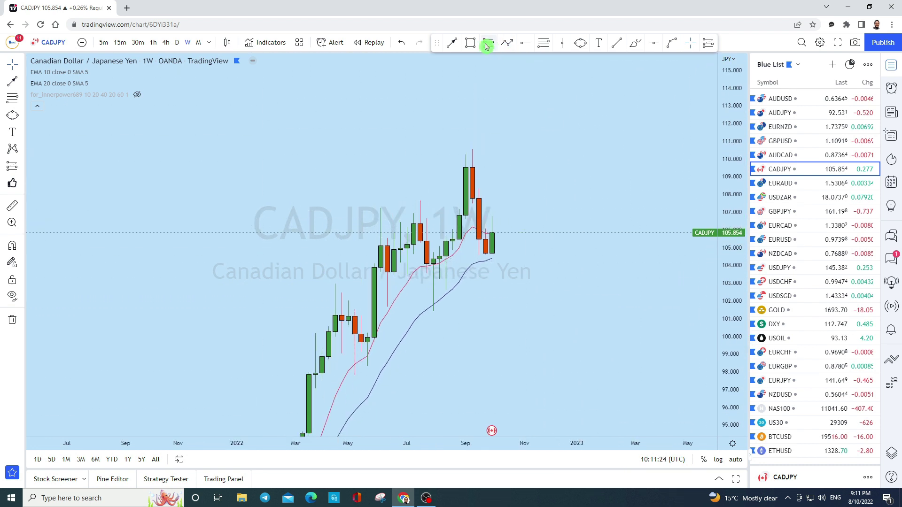
mouse_move(217, 252)
left_mouse_down()
mouse_move(636, 272)
mouse_move(663, 255)
left_mouse_up()
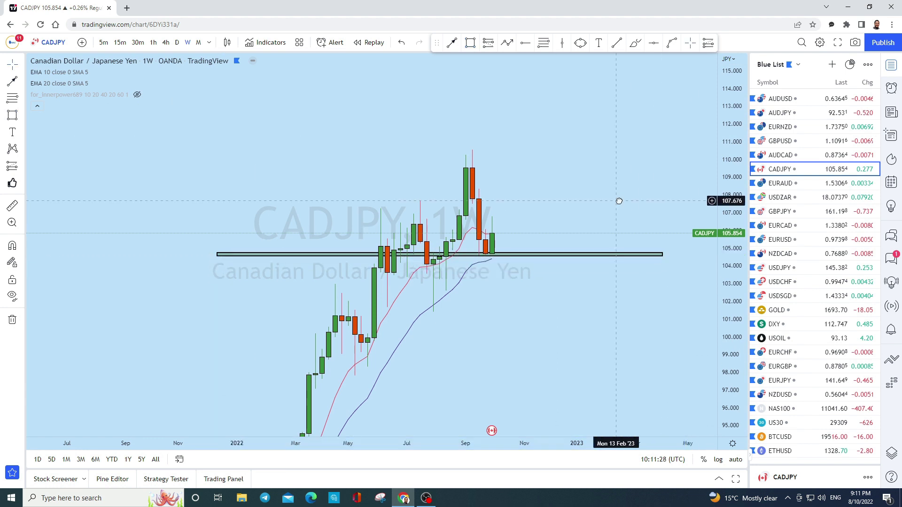
left_click_drag(732, 216, 748, 75)
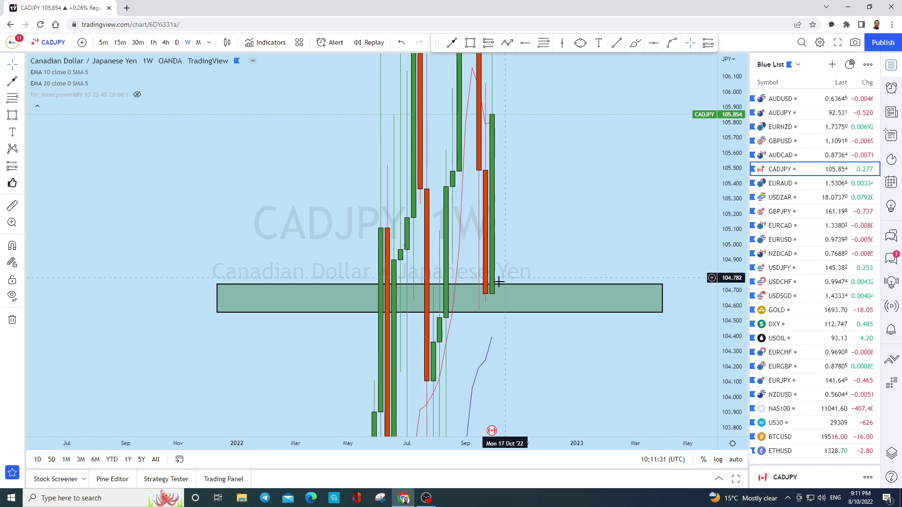
left_click(480, 306)
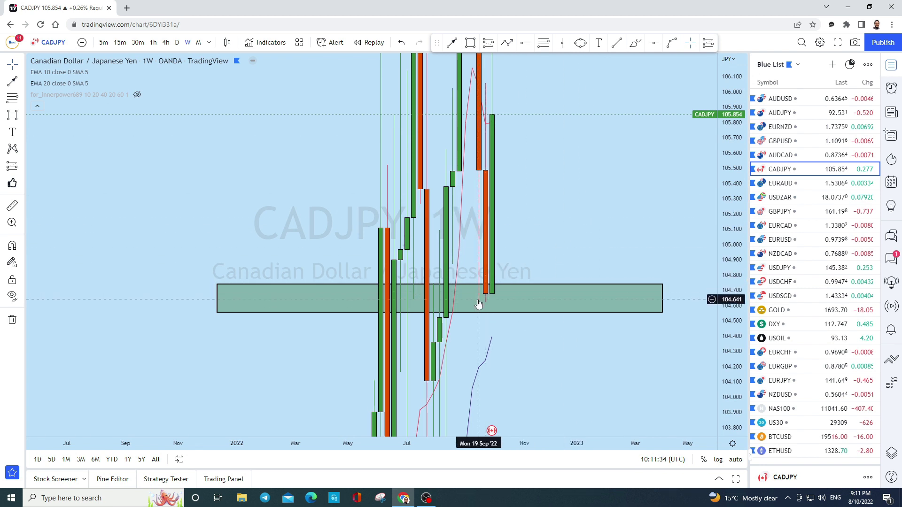
key("Escape")
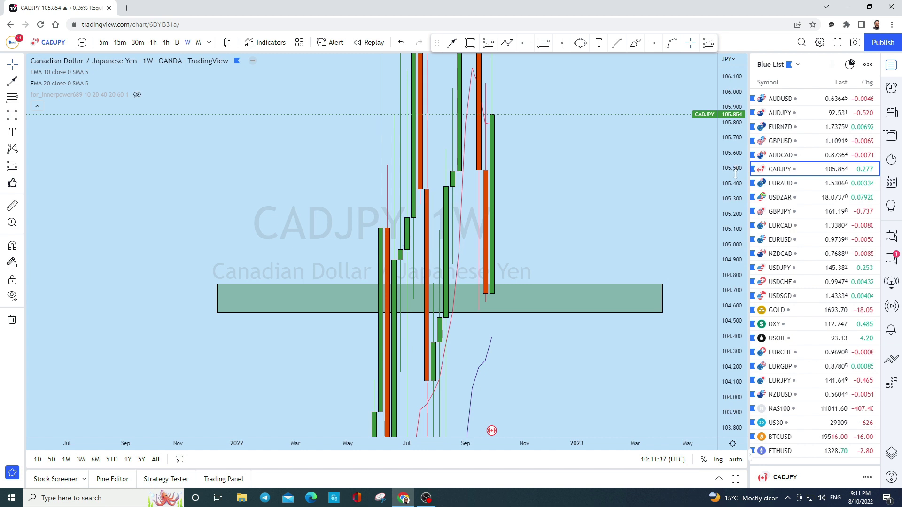
- Try a brush stroke projecting a rise from the latest weekly candle to about 108.8, and undo it
left_click_drag(736, 166, 721, 405)
scroll(498, 186, "up", 3)
left_click_drag(731, 165, 704, 335)
left_click(636, 45)
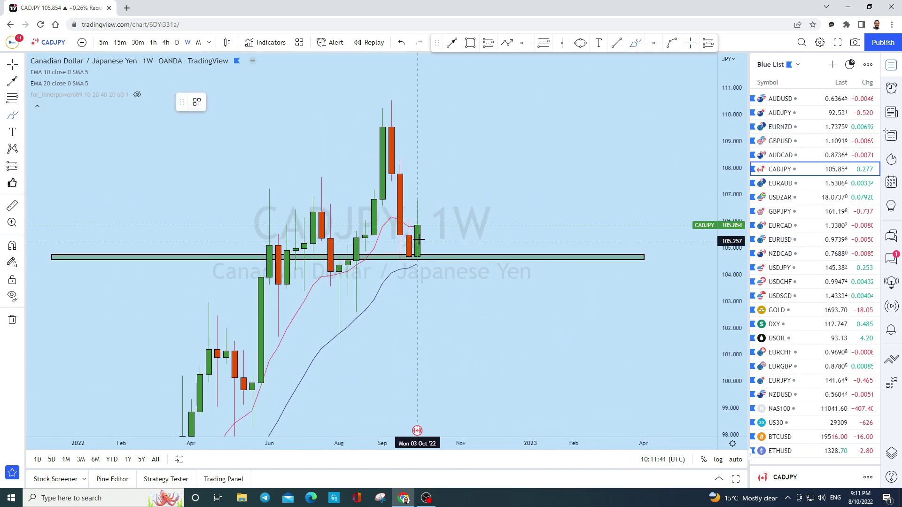
mouse_move(416, 218)
left_mouse_down()
mouse_move(433, 228)
mouse_move(493, 141)
mouse_move(493, 174)
mouse_move(465, 147)
left_mouse_up()
left_click(401, 42)
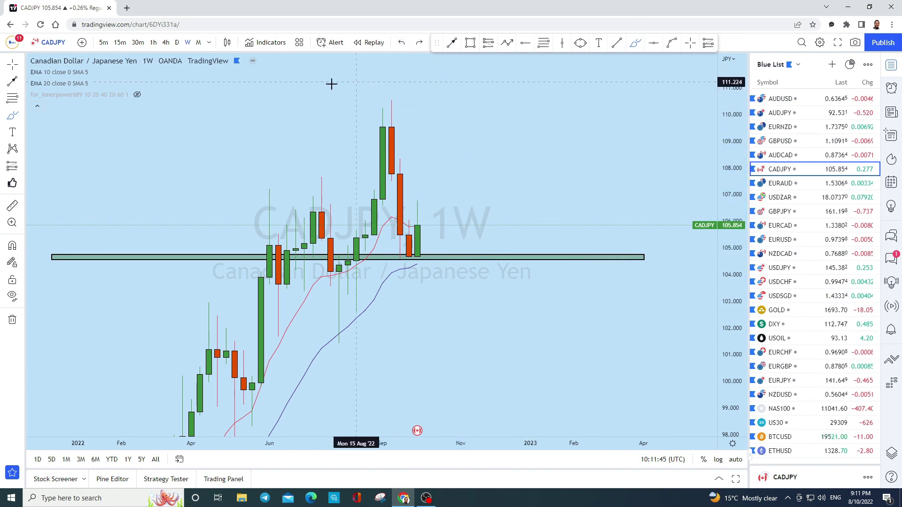
- Switch CADJPY to the daily timeframe and draw a rising trend line from about 100.98 on 17 May 2022 to 105.64 on 9 November 2022
left_click(177, 43)
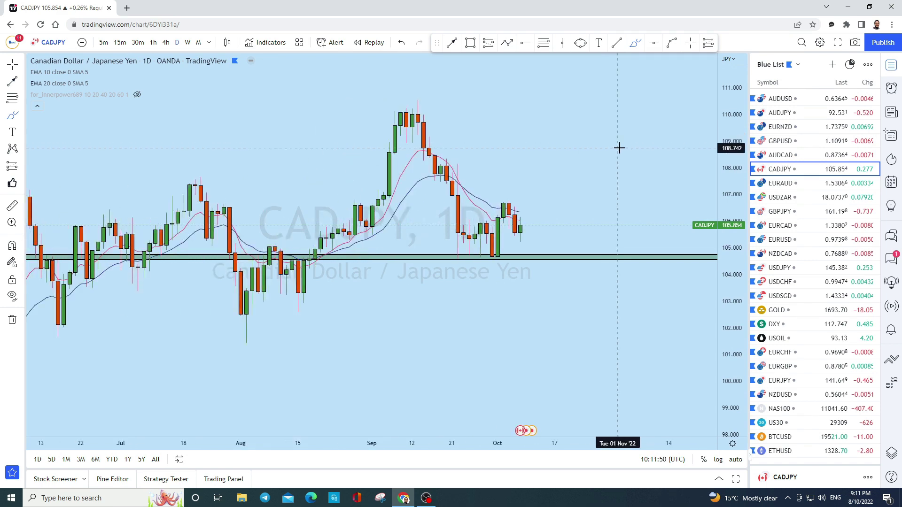
scroll(475, 231, "down", 4)
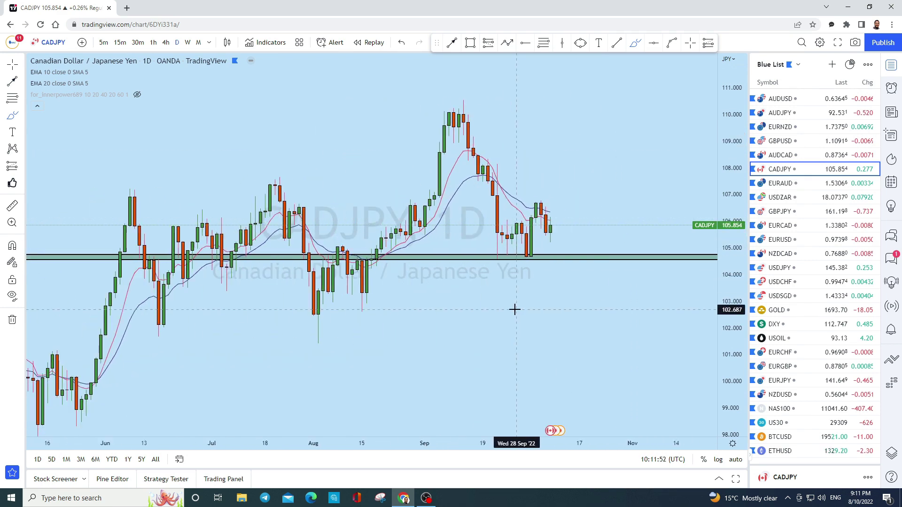
scroll(514, 309, "up", 2)
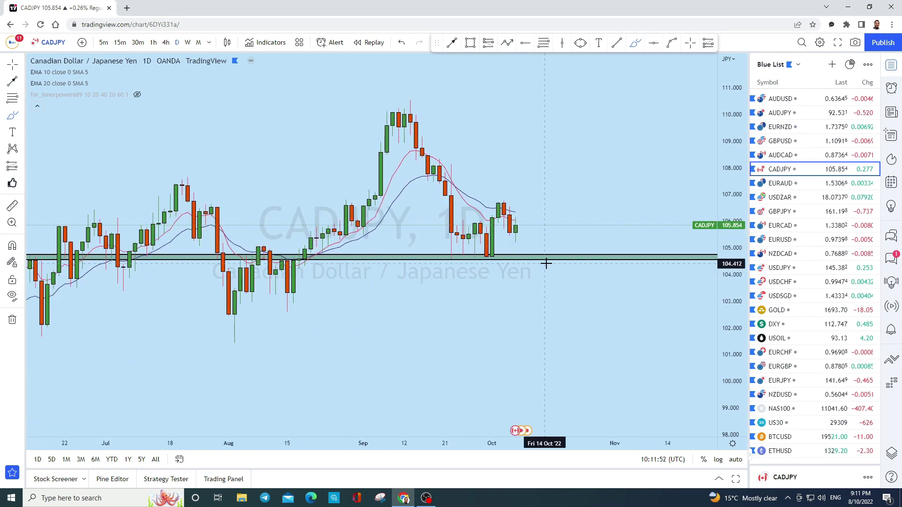
left_click(618, 44)
scroll(543, 314, "down", 3)
left_click(189, 356)
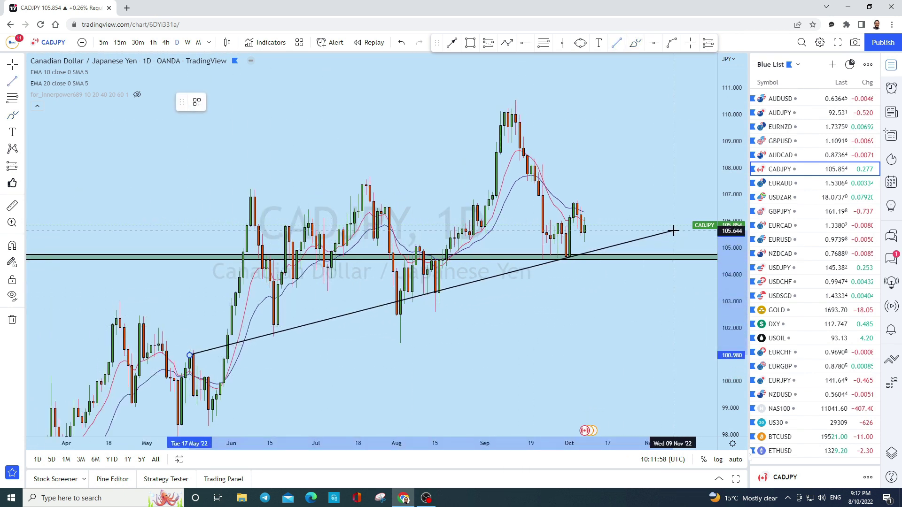
left_click(673, 232)
- Sketch a brush path from the latest daily candle up to about 106.4, down to the trend line, and up to an arrowhead near 108.3
scroll(491, 346, "up", 3)
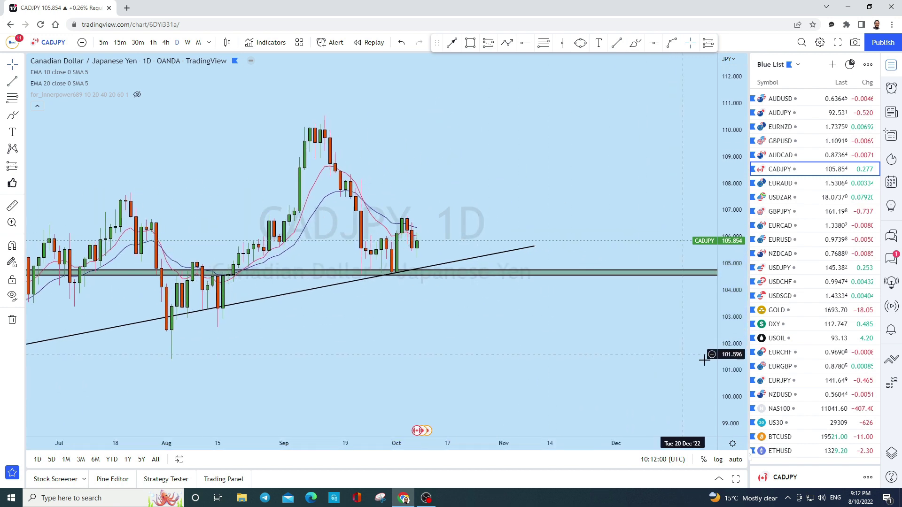
scroll(549, 215, "up", 4)
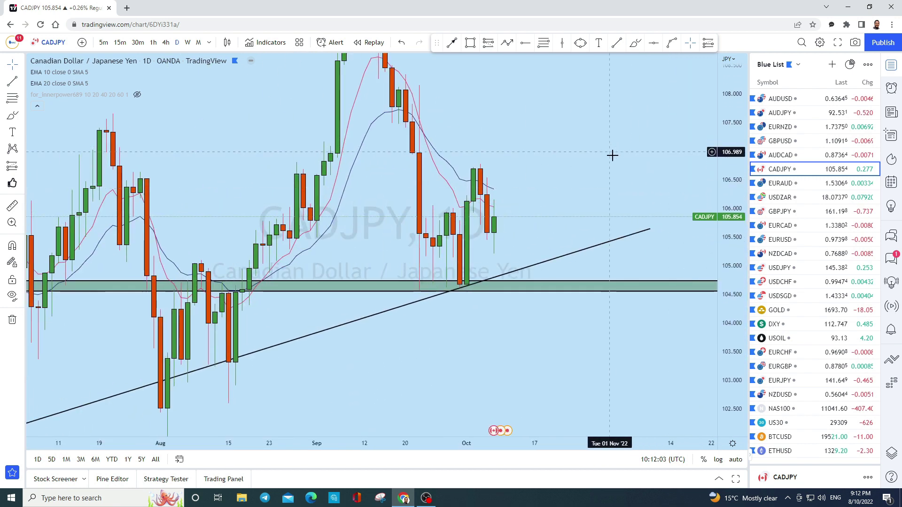
left_click(635, 42)
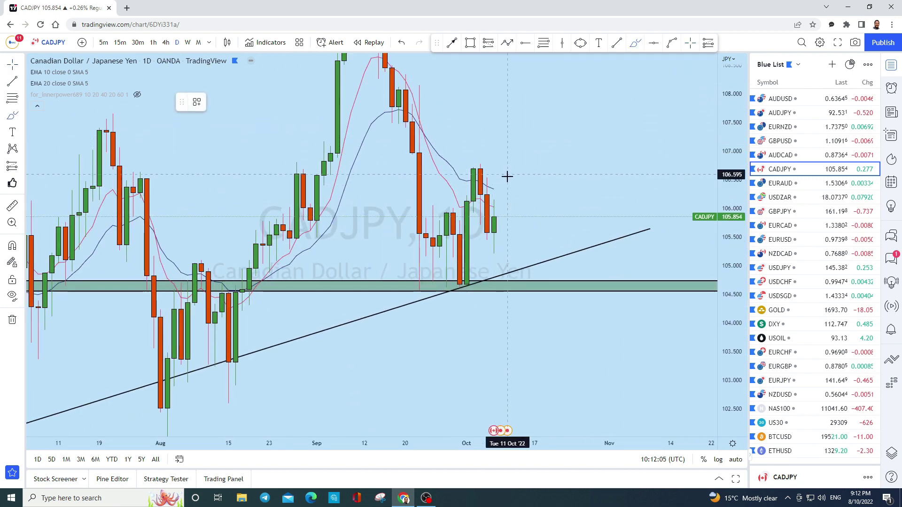
mouse_move(494, 217)
left_mouse_down()
mouse_move(502, 180)
mouse_move(508, 242)
left_mouse_up()
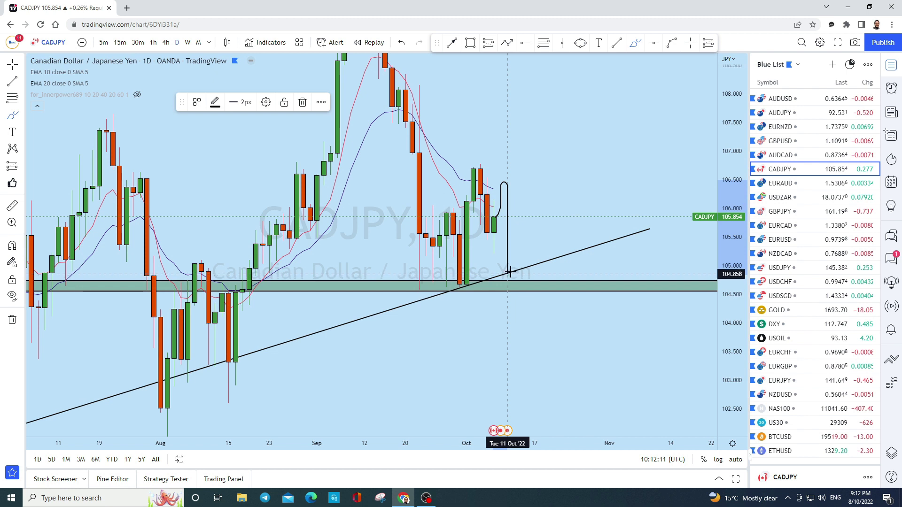
mouse_move(519, 267)
left_mouse_down()
mouse_move(606, 76)
mouse_move(620, 67)
mouse_move(582, 85)
left_mouse_up()
- Mark the projected bounce area on the trend line with an ellipse around 105.1
left_click(582, 43)
left_click_drag(507, 266, 537, 251)
scroll(623, 208, "down", 3)
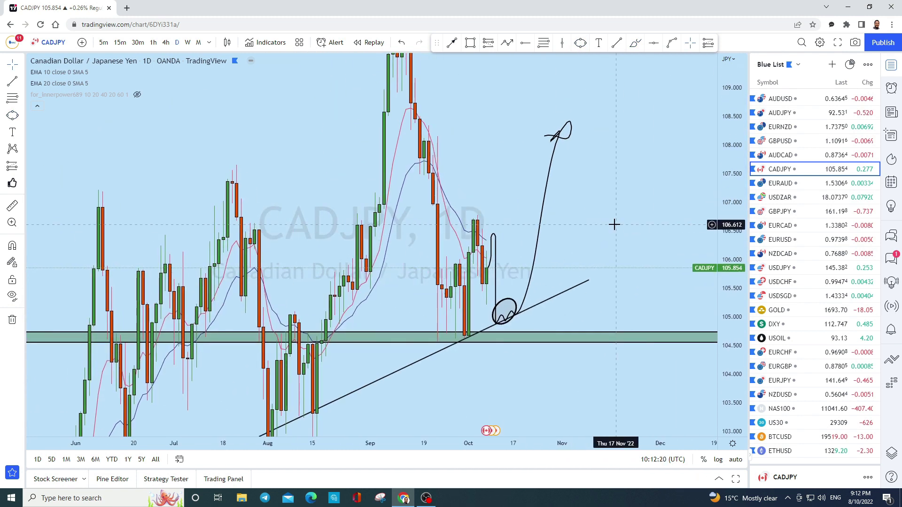
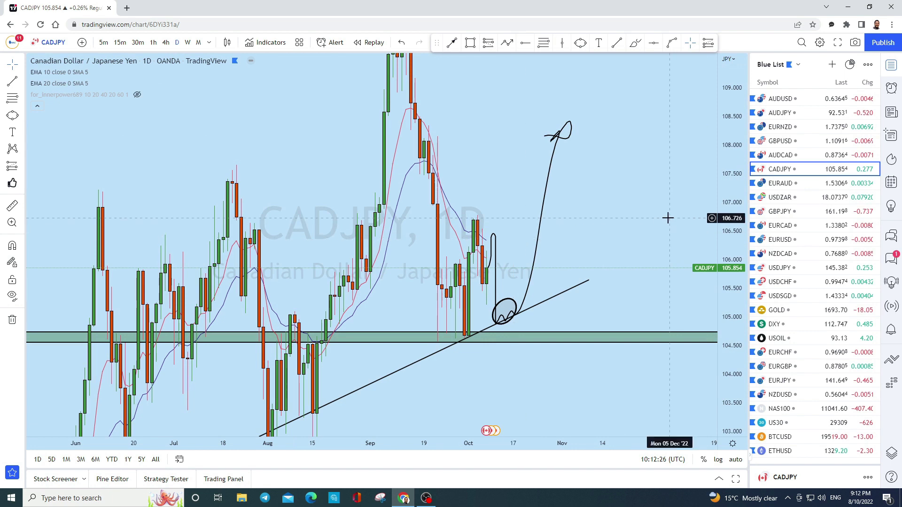
- Open the EURAUD chart and delete its existing brush drawing
left_click(812, 188)
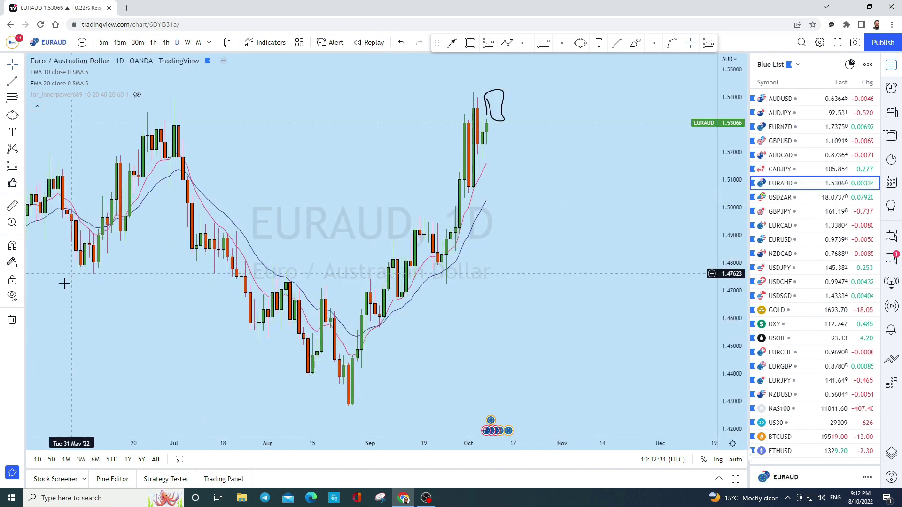
left_click(13, 319)
left_click(56, 319)
- Switch EURAUD to the monthly timeframe and place a horizontal line at 1.53704
scroll(624, 298, "up", 3)
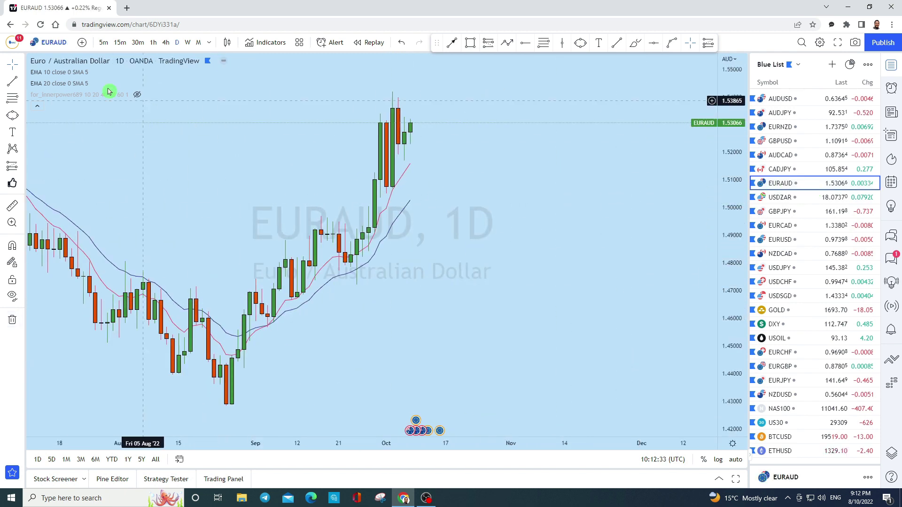
left_click(12, 66)
left_click_drag(572, 173, 641, 275)
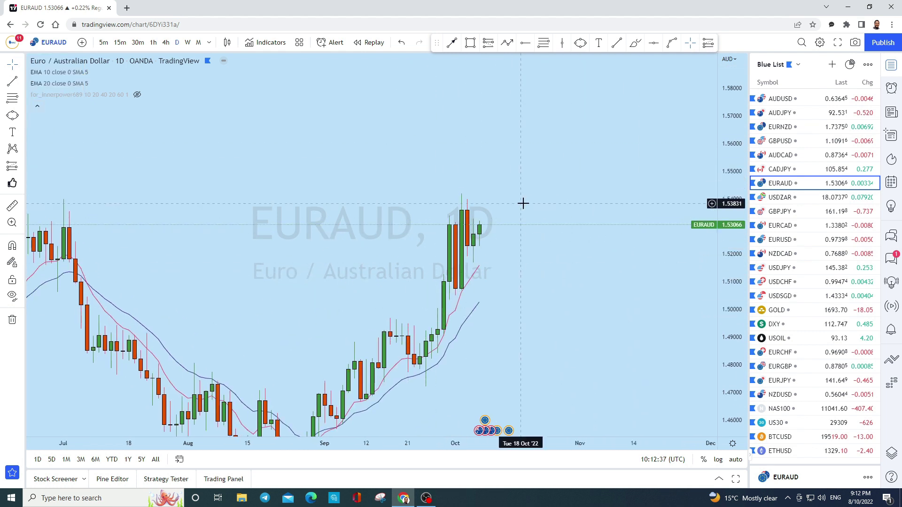
left_click(200, 44)
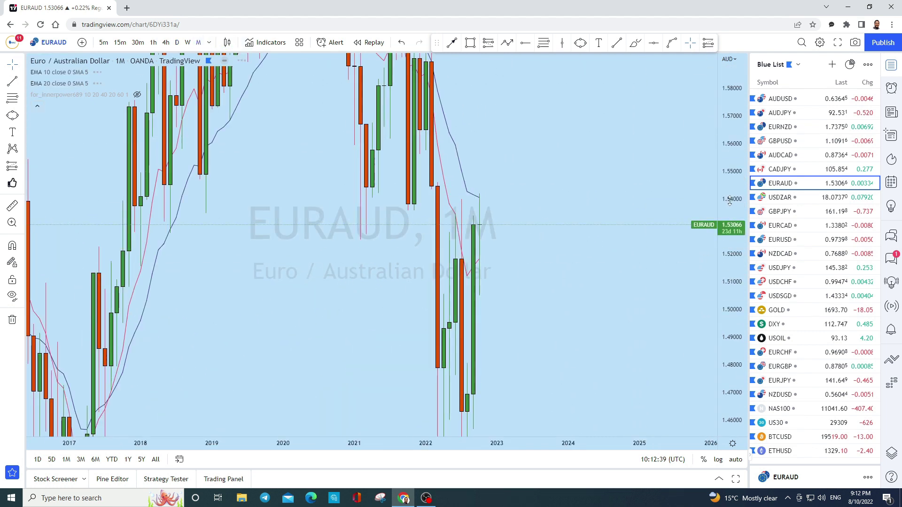
left_click_drag(734, 184, 734, 347)
scroll(567, 329, "down", 2)
scroll(566, 316, "up", 3)
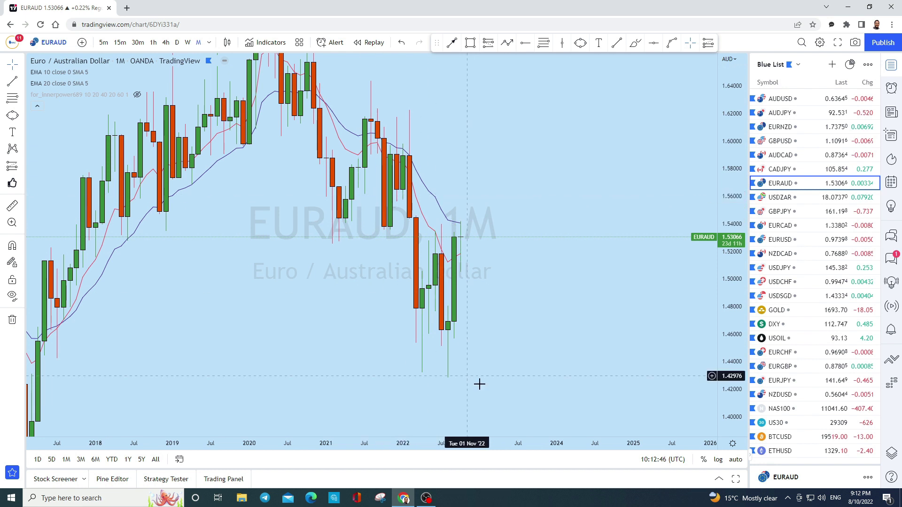
left_click(653, 43)
left_click(183, 228)
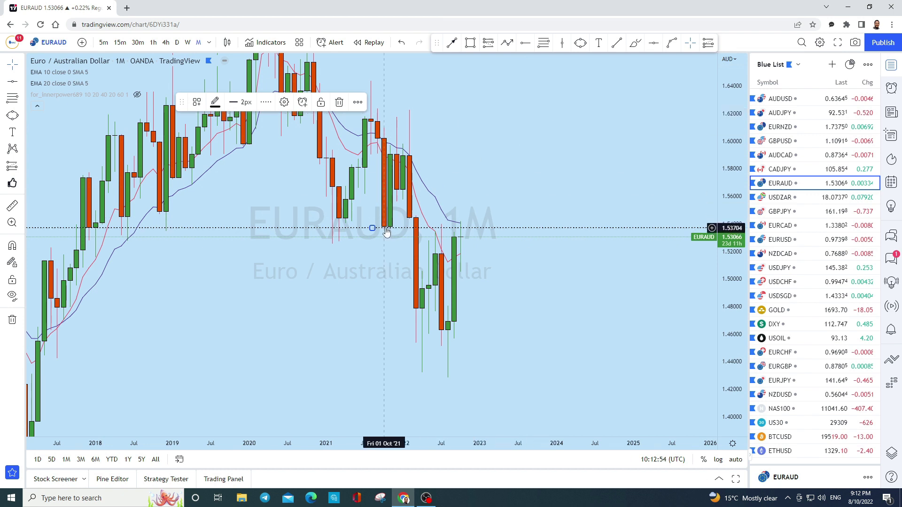
- Switch EURAUD to the weekly timeframe, try brush strokes projecting a rise from the latest candle to about 1.577, and undo them
left_click(187, 43)
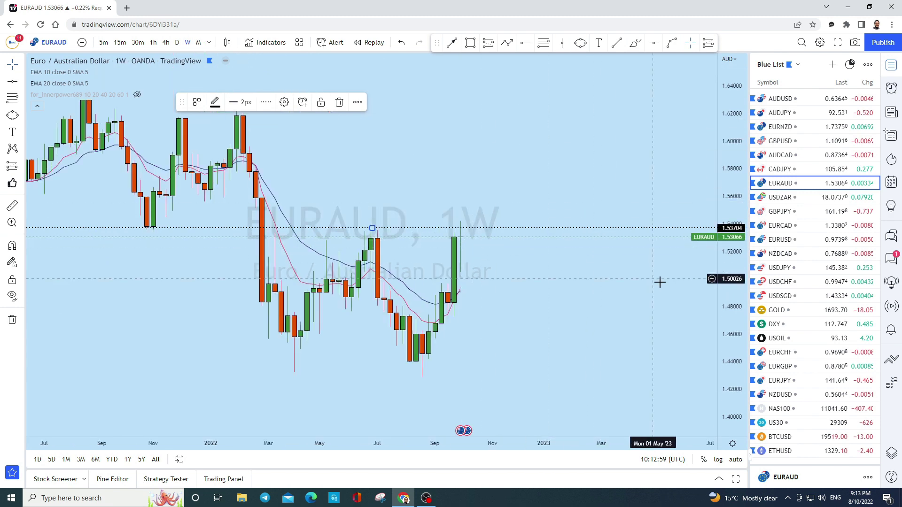
scroll(658, 281, "down", 2)
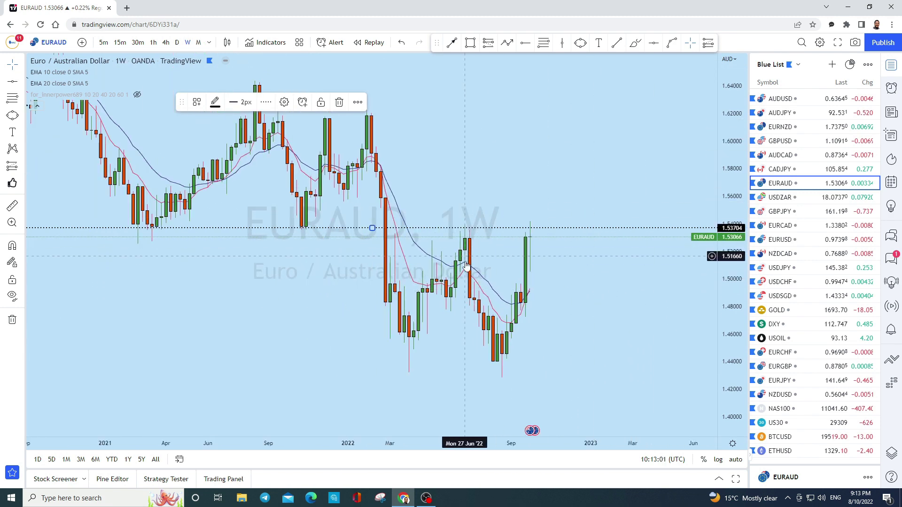
scroll(596, 270, "down", 3)
scroll(585, 284, "up", 3)
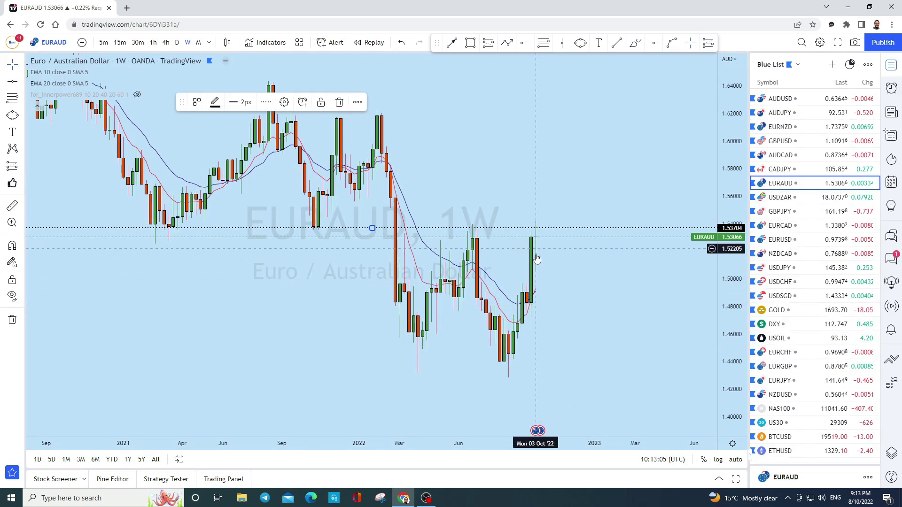
left_click_drag(739, 351, 768, 205)
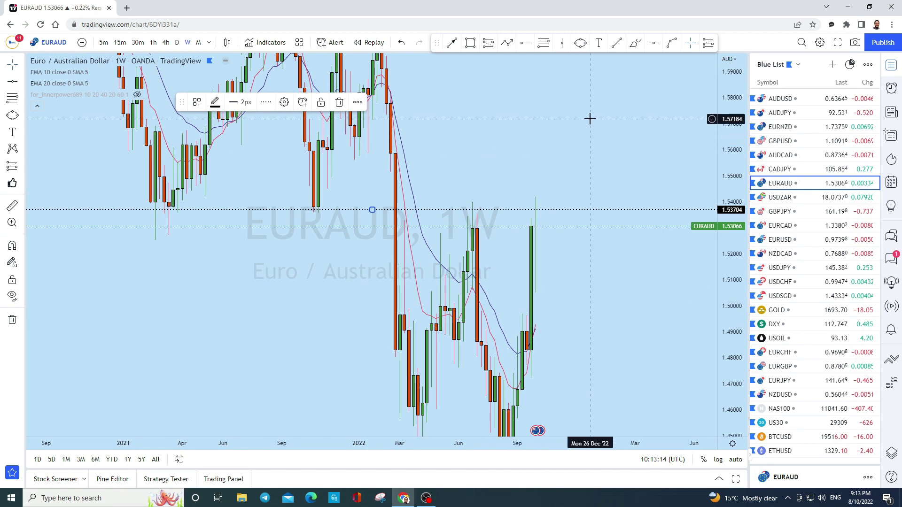
scroll(583, 130, "up", 2)
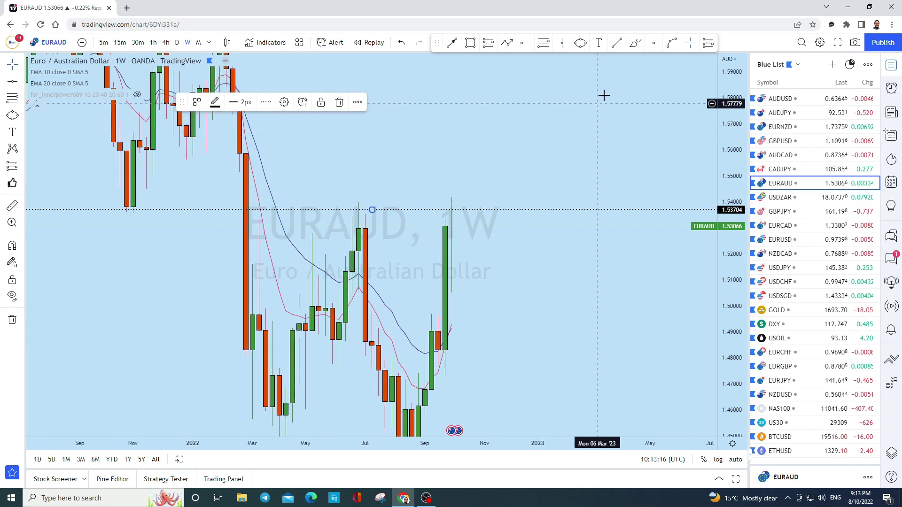
left_click(637, 44)
mouse_move(460, 223)
left_mouse_down()
mouse_move(465, 117)
mouse_move(419, 127)
left_mouse_up()
scroll(480, 87, "down", 2)
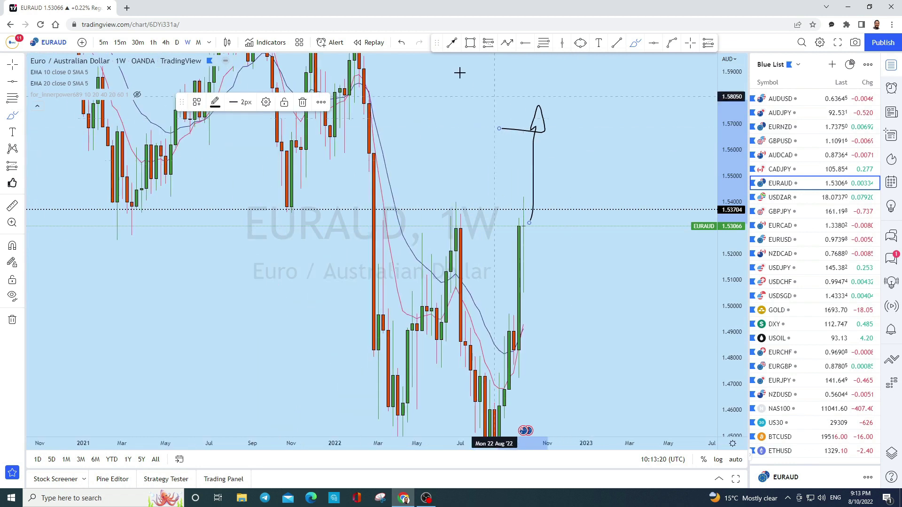
left_click(404, 43)
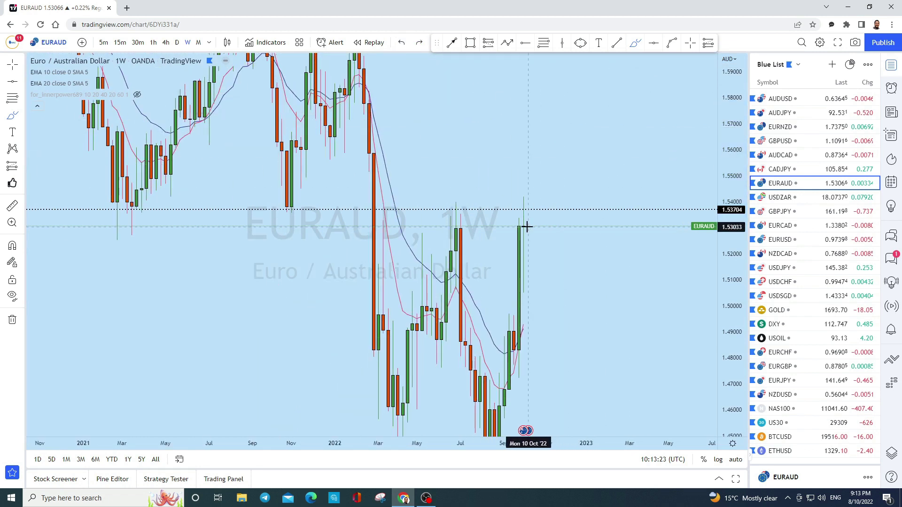
mouse_move(532, 228)
left_mouse_down()
mouse_move(526, 288)
mouse_move(555, 100)
left_mouse_up()
left_click(401, 43)
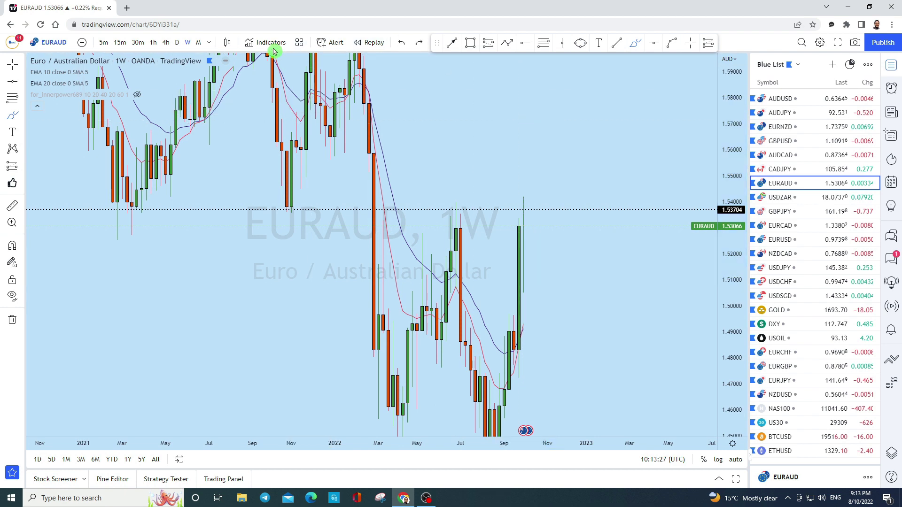
- Switch EURAUD to the daily timeframe and draw a falling trend line from 1.53782 on 4 October 2022 to about 1.5265 on 12 October
left_click(180, 43)
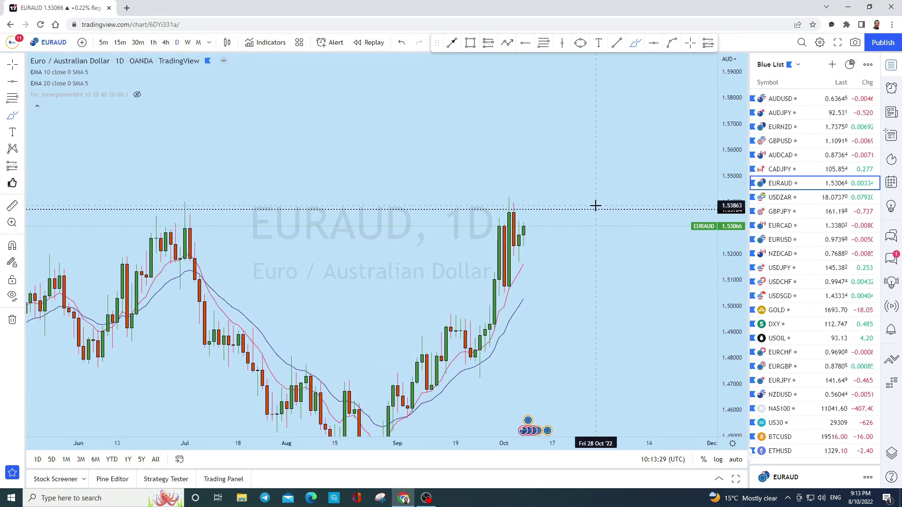
scroll(595, 206, "up", 2)
scroll(564, 179, "up", 5)
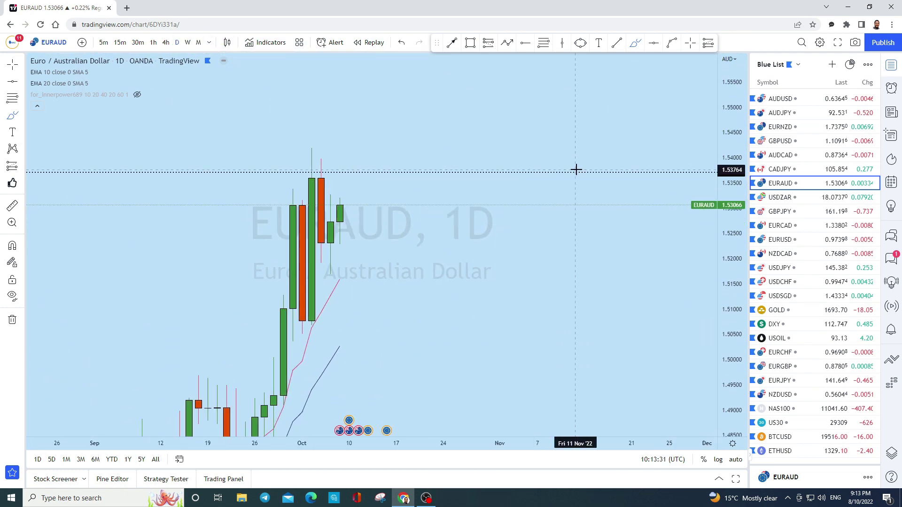
left_click(619, 45)
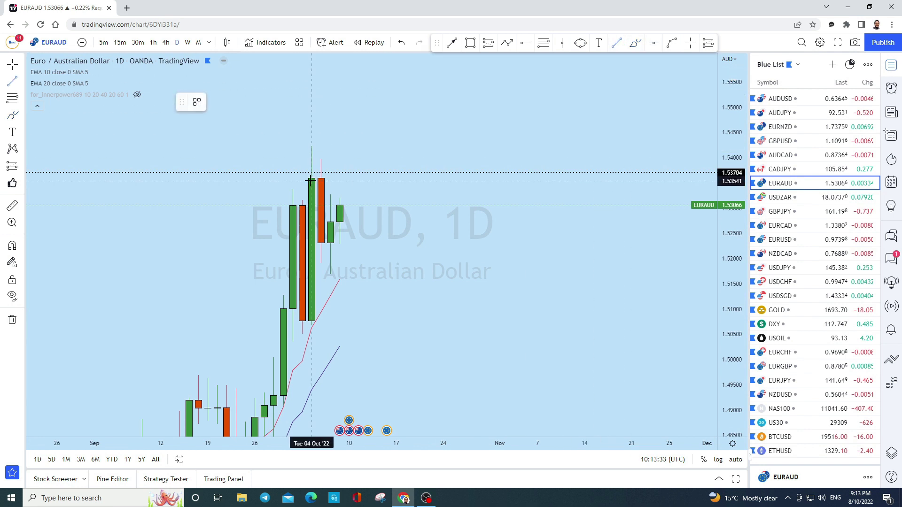
left_click(312, 170)
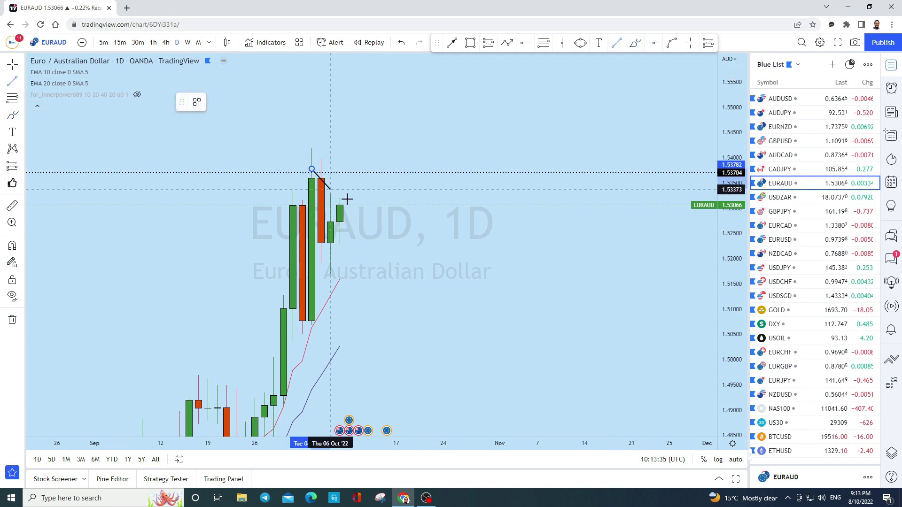
left_click(365, 226)
- Box the latest daily candle with a rectangle from 1.54024 to 1.52638, and switch EURAUD to the 4-hour timeframe
left_click_drag(342, 210, 529, 239)
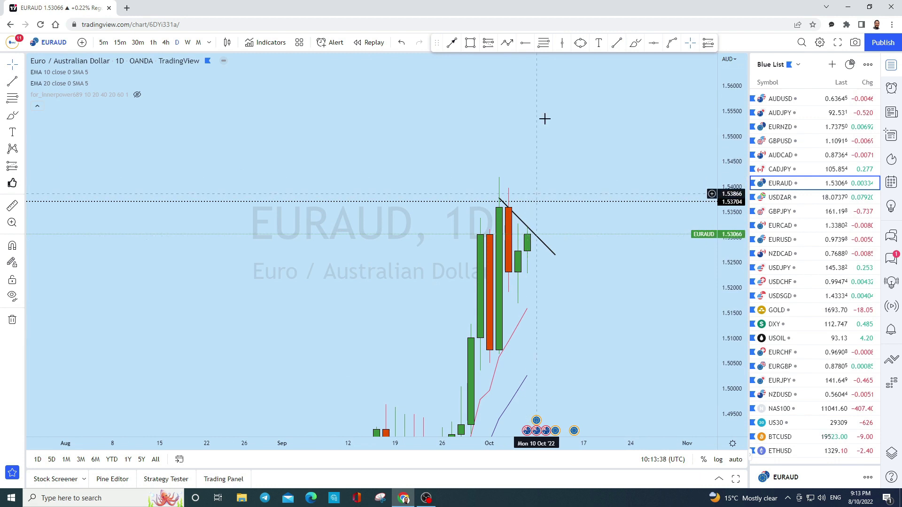
scroll(530, 207, "up", 2)
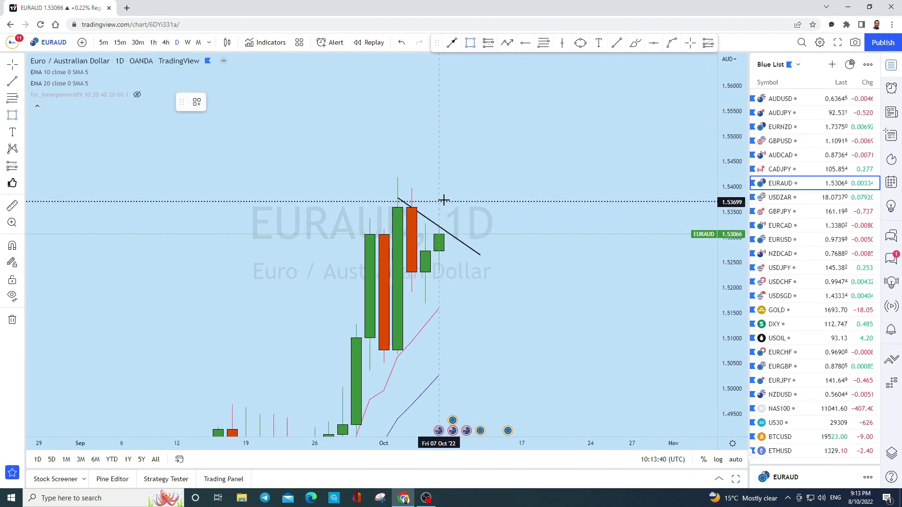
left_click(452, 256)
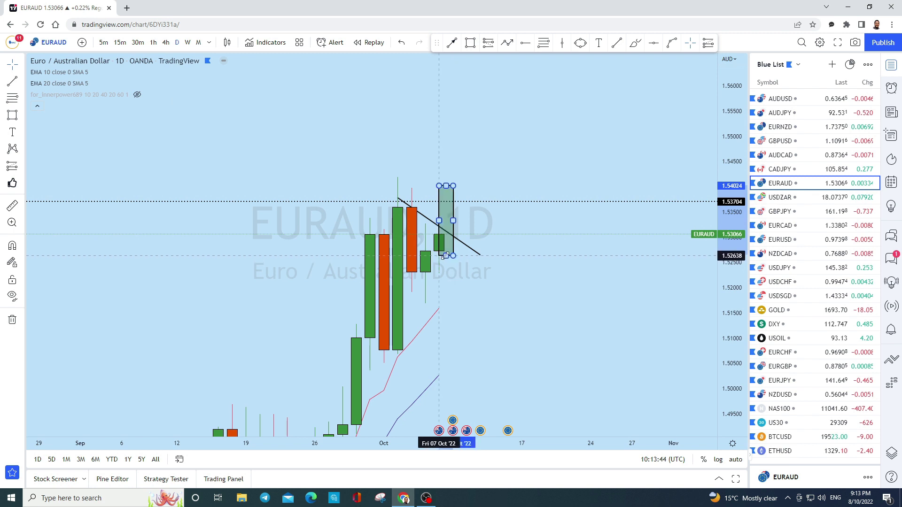
left_click(169, 44)
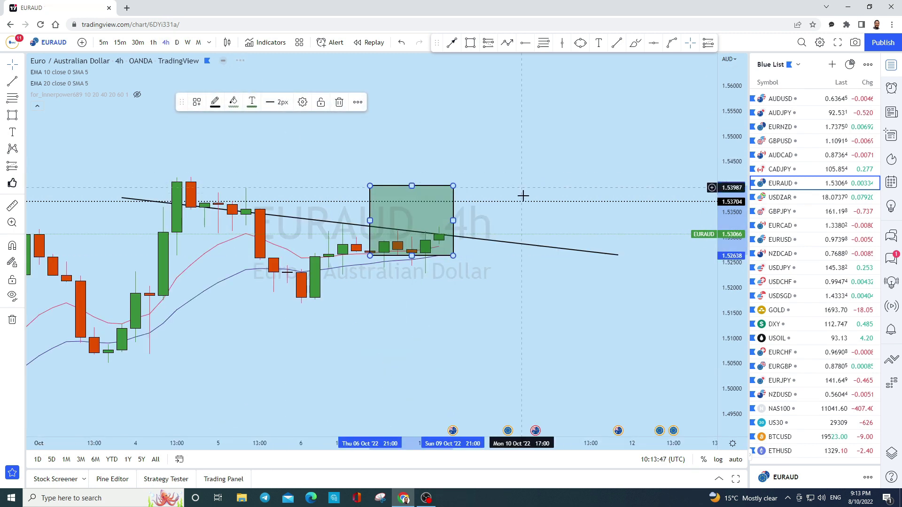
left_click_drag(512, 255, 554, 256)
scroll(636, 244, "up", 4)
left_click_drag(618, 230, 584, 209)
scroll(584, 209, "down", 2)
- Try three brush arcs under the 4-hour lows between 5 and 10 October, and undo them
left_click(635, 43)
mouse_move(451, 288)
left_mouse_down()
mouse_move(485, 298)
mouse_move(490, 286)
left_mouse_up()
left_click_drag(411, 214, 428, 217)
mouse_move(506, 249)
left_mouse_down()
mouse_move(559, 266)
mouse_move(577, 253)
left_mouse_up()
scroll(639, 291, "down", 6)
scroll(563, 326, "up", 7)
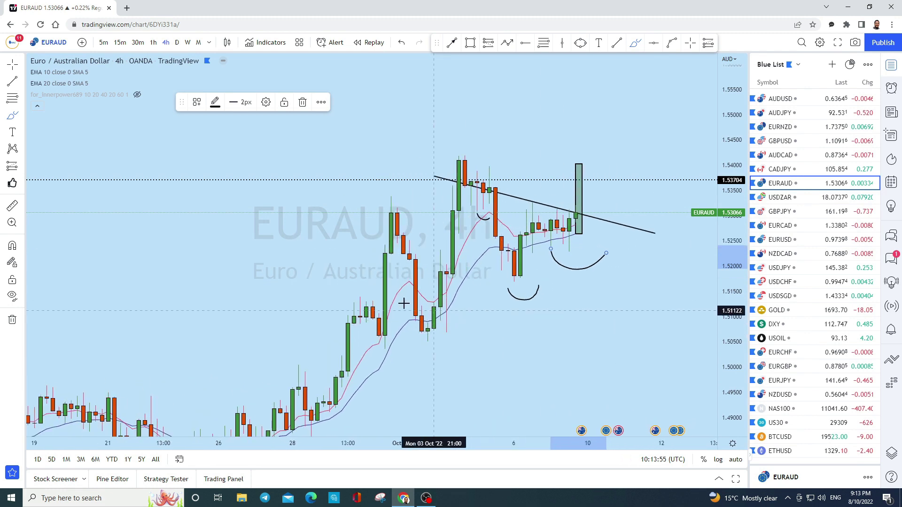
left_click(403, 43)
left_click(403, 43)
- Draw a rising trend line under the 4-hour lows from 1.50499 on 3 October 2022 to about 1.536 on 12 October
left_click(617, 43)
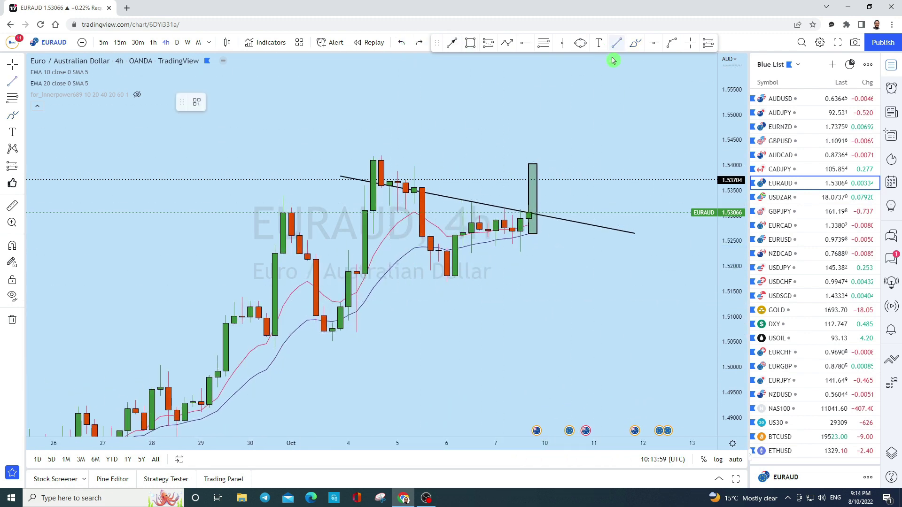
scroll(360, 282, "down", 2)
left_click(424, 342)
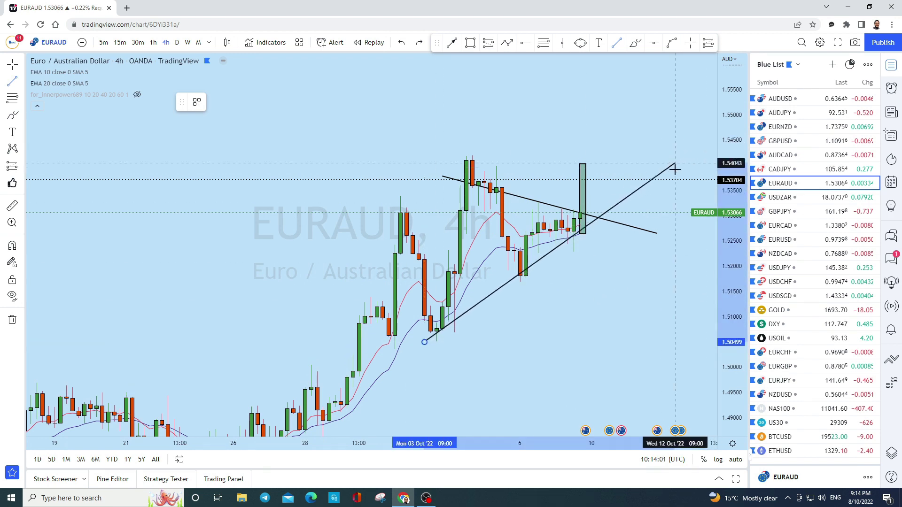
left_click(678, 185)
- Draw an arrow path from about 1.537 down to the trend lines' crossing near 1.529, and up to about 1.565 on 14 October 2022
left_click_drag(661, 264, 456, 190)
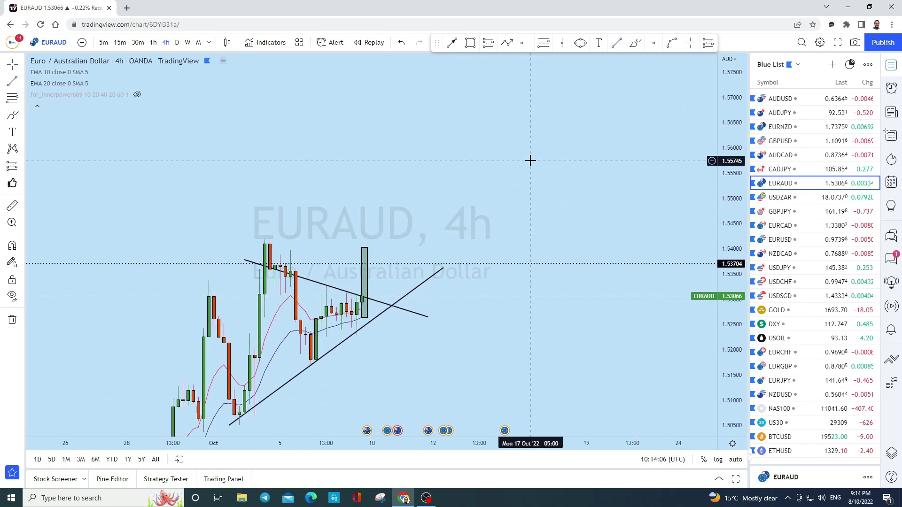
left_click(507, 43)
left_click(367, 265)
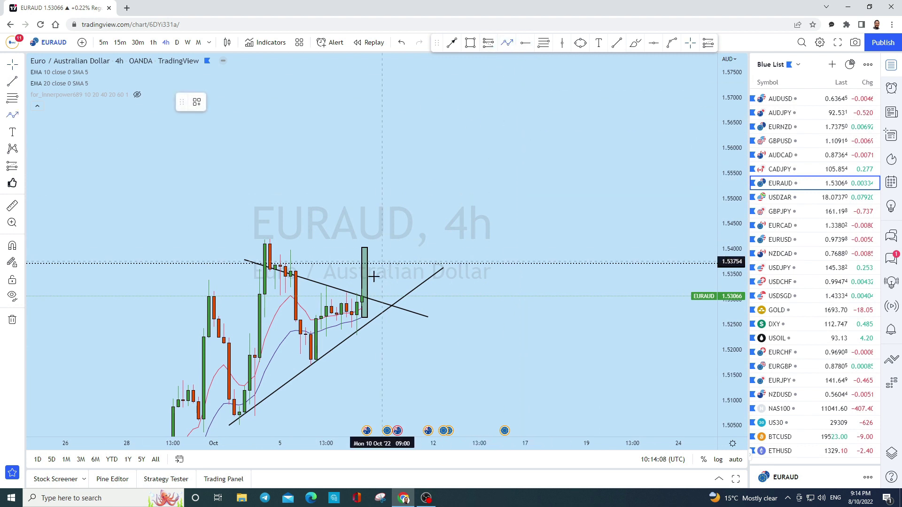
left_click(387, 303)
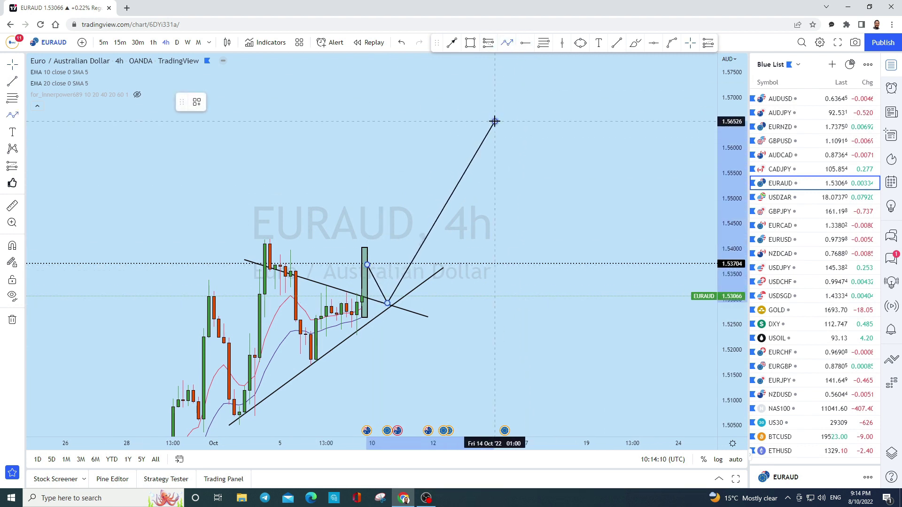
double_click(494, 121)
- Mark the projected pullback area at the path's turning point with an ellipse around 1.532
left_click(581, 43)
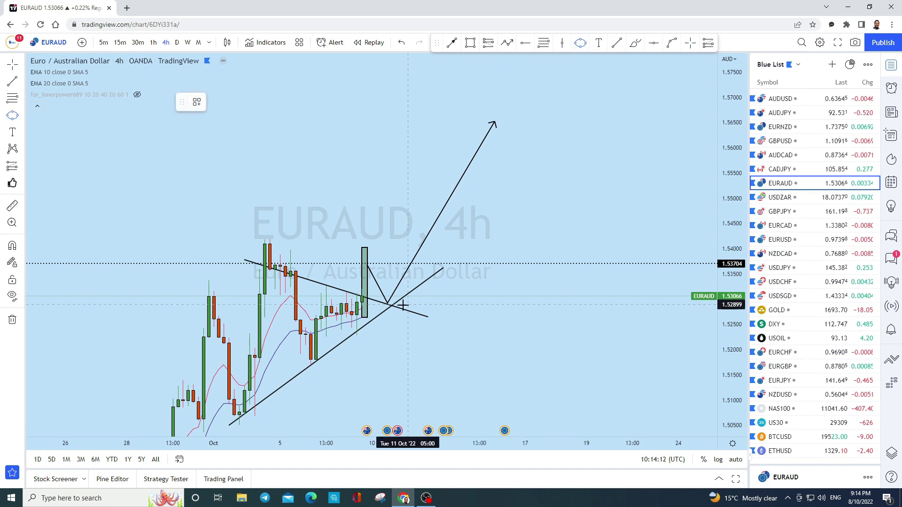
left_click(402, 272)
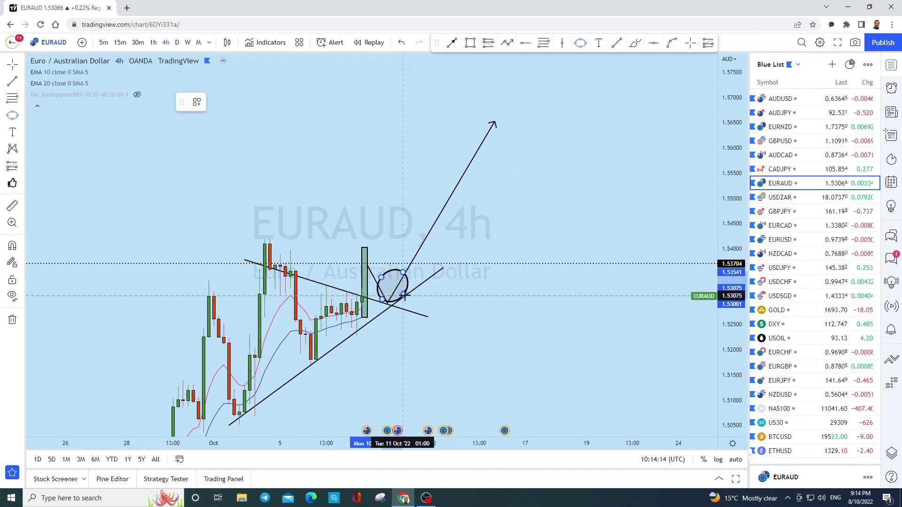
left_click(404, 295)
left_click(605, 181)
- Try a brush stroke projecting a drop from the ellipse through the rising trend line to about 1.515, and undo it
scroll(605, 181, "down", 2)
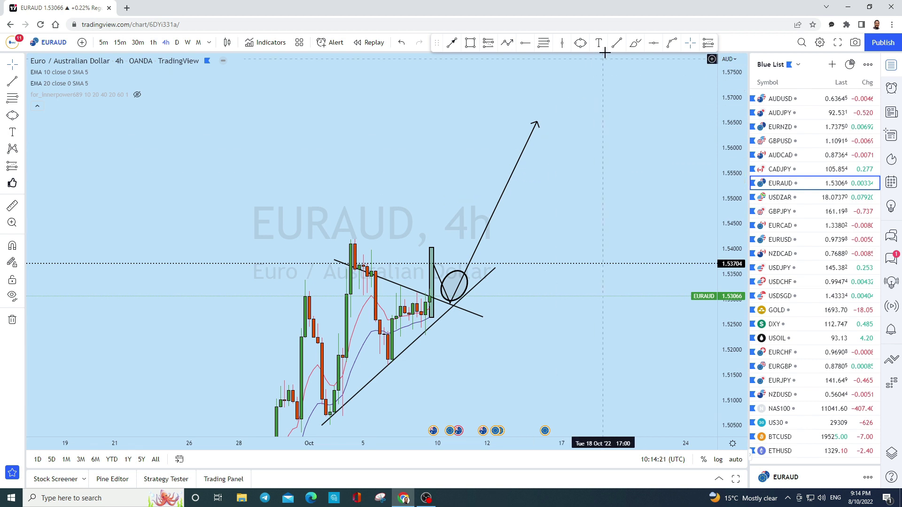
left_click(635, 43)
mouse_move(445, 302)
left_mouse_down()
mouse_move(445, 371)
mouse_move(479, 379)
left_mouse_up()
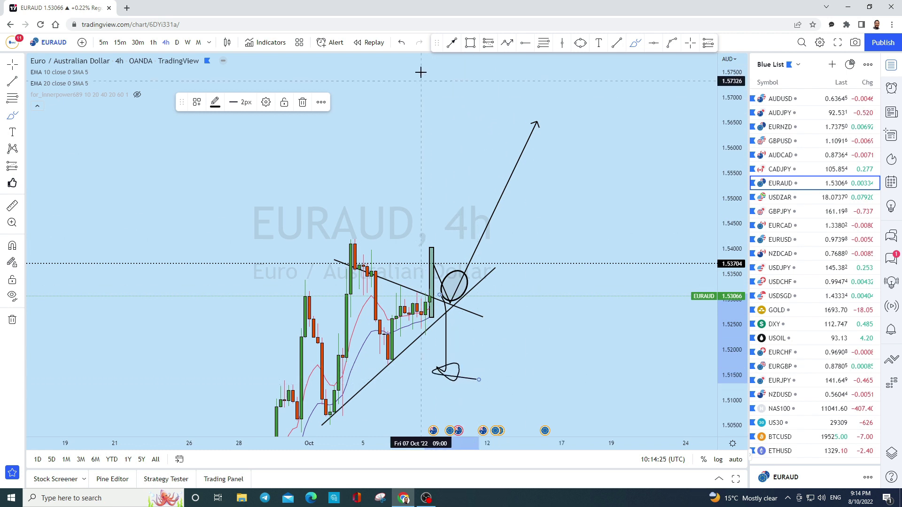
left_click(401, 43)
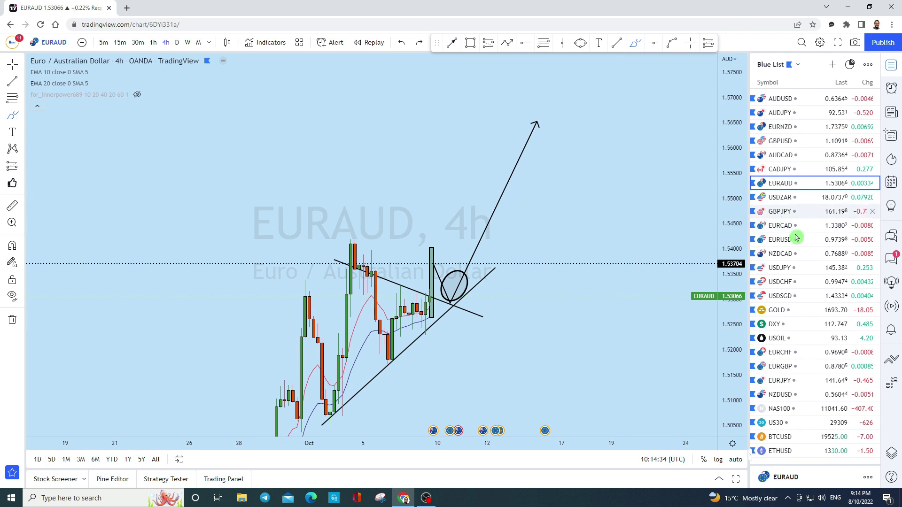
- Open the USDZAR chart and switch it to the monthly timeframe
left_click(798, 193)
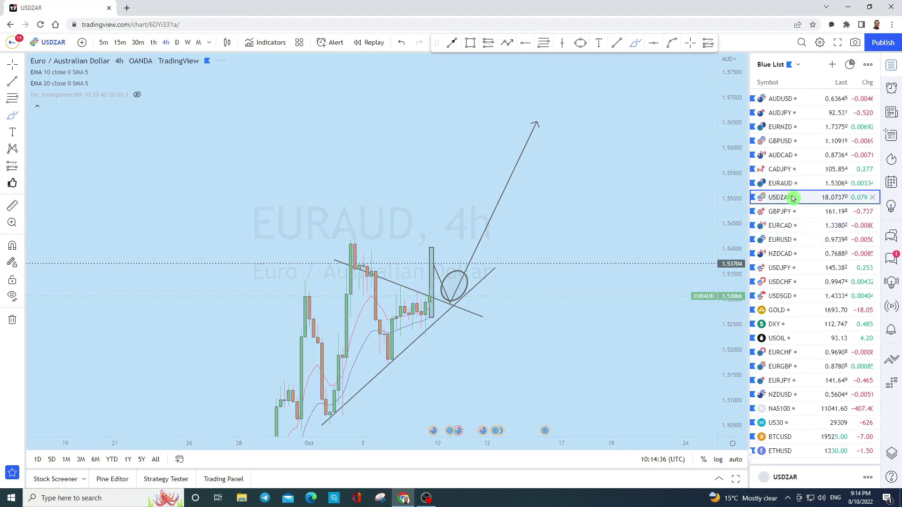
left_click(198, 43)
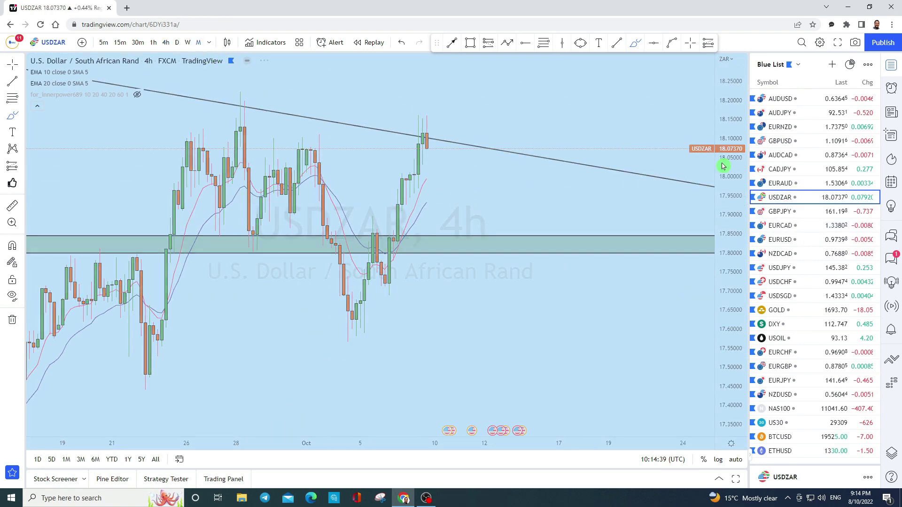
- Remove all existing drawings from the USDZAR monthly chart
left_click(12, 320)
left_click(47, 316)
scroll(634, 272, "up", 2)
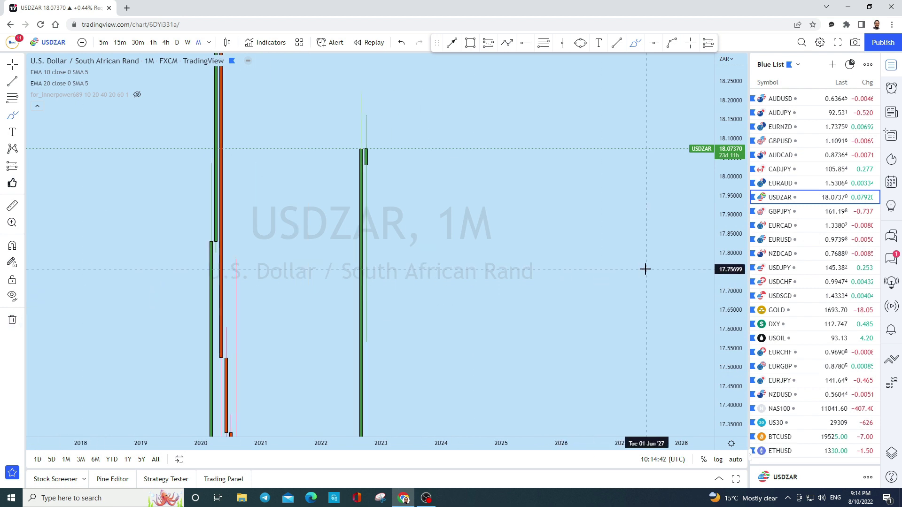
left_click_drag(732, 201, 724, 428)
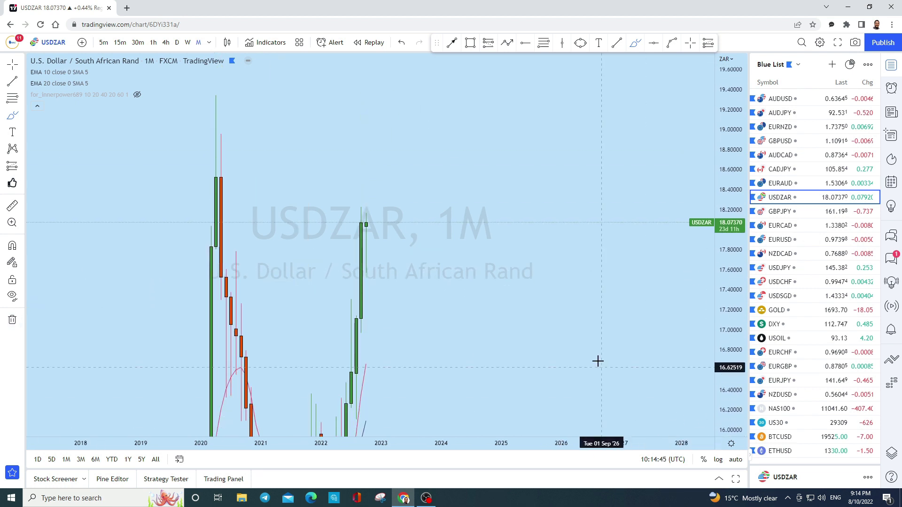
scroll(595, 361, "up", 4)
left_click_drag(323, 271, 527, 253)
left_click(401, 43)
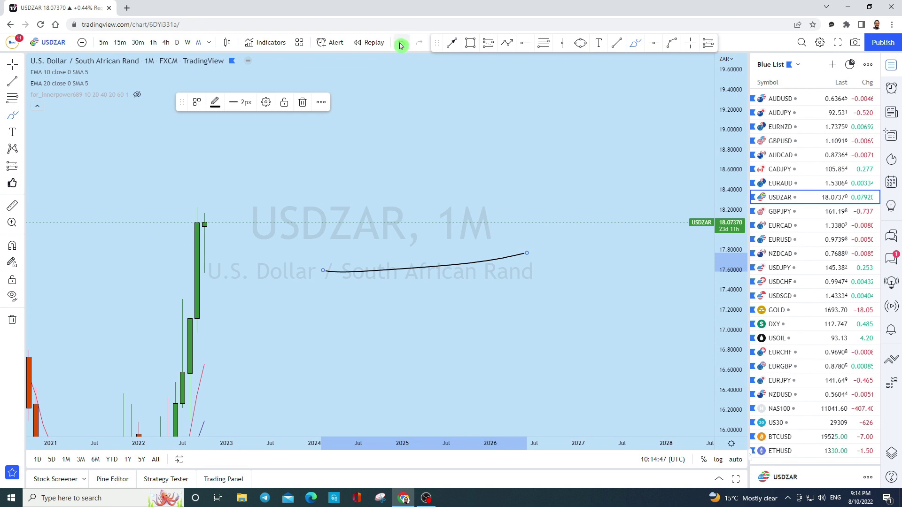
scroll(657, 277, "down", 3)
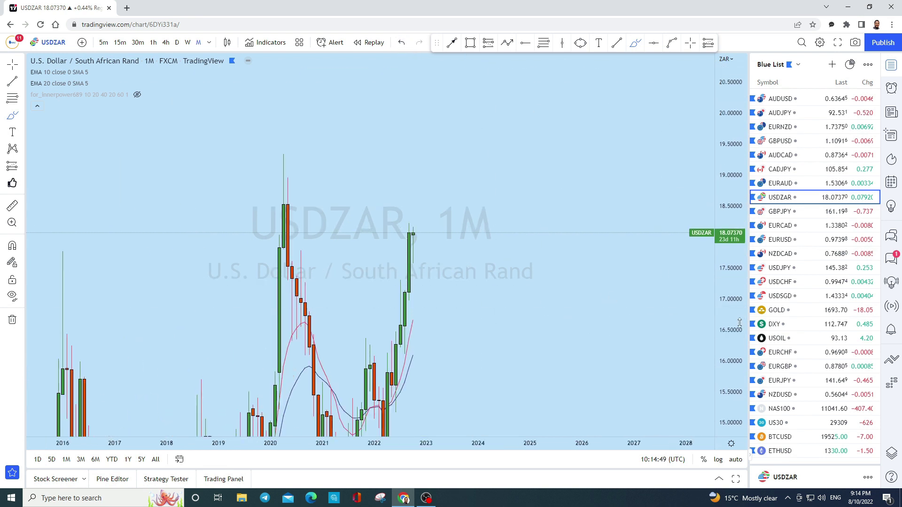
left_click_drag(739, 322, 690, 402)
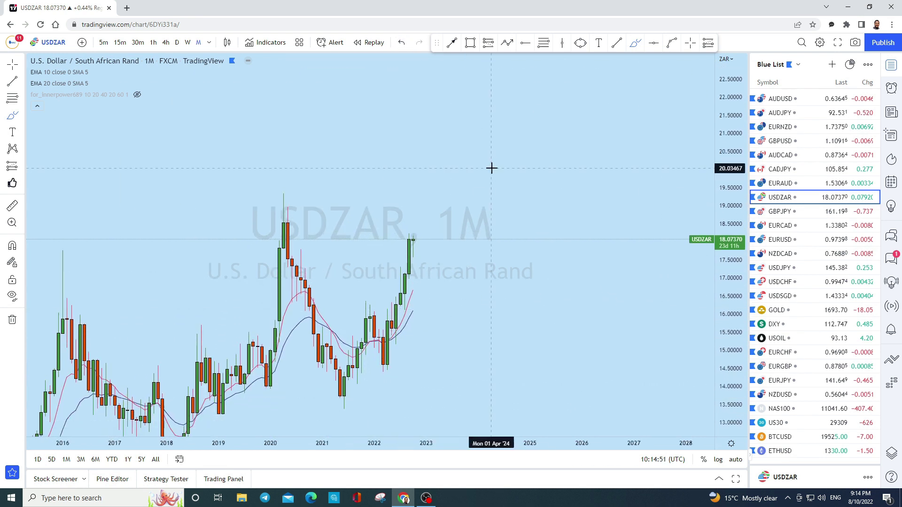
- Try brush strokes tracing the stepwise rise of the latest monthly candles from about 15.1 to 18.1, and undo them
mouse_move(395, 345)
left_mouse_down()
mouse_move(413, 333)
mouse_move(439, 238)
left_mouse_up()
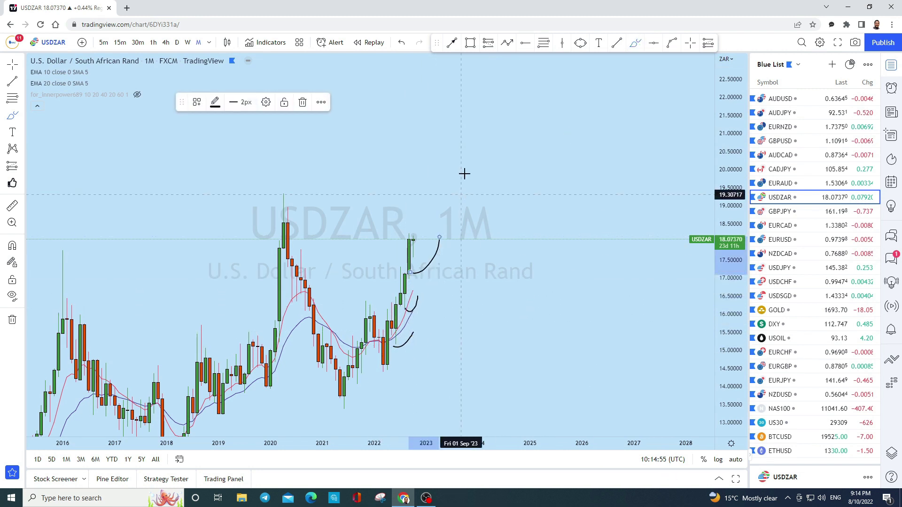
left_click(398, 40)
left_click(398, 40)
left_click(399, 40)
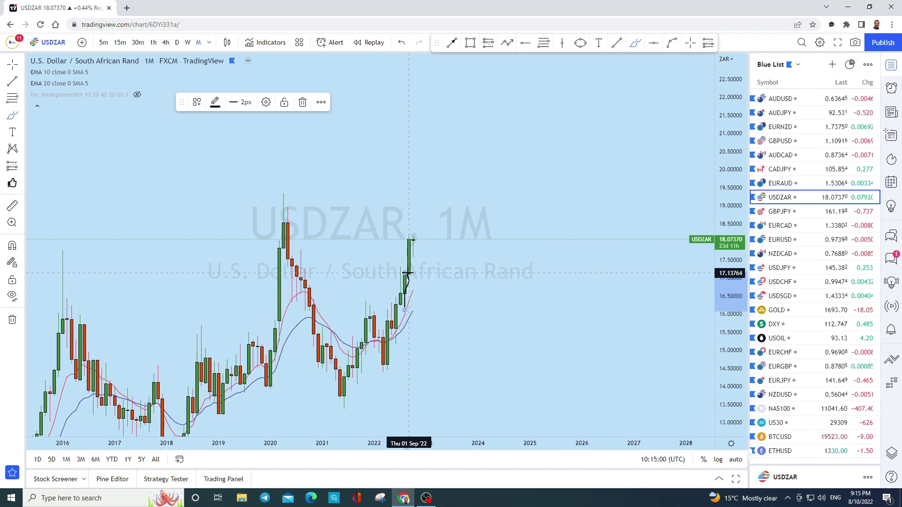
left_click_drag(408, 273, 409, 213)
left_click(401, 45)
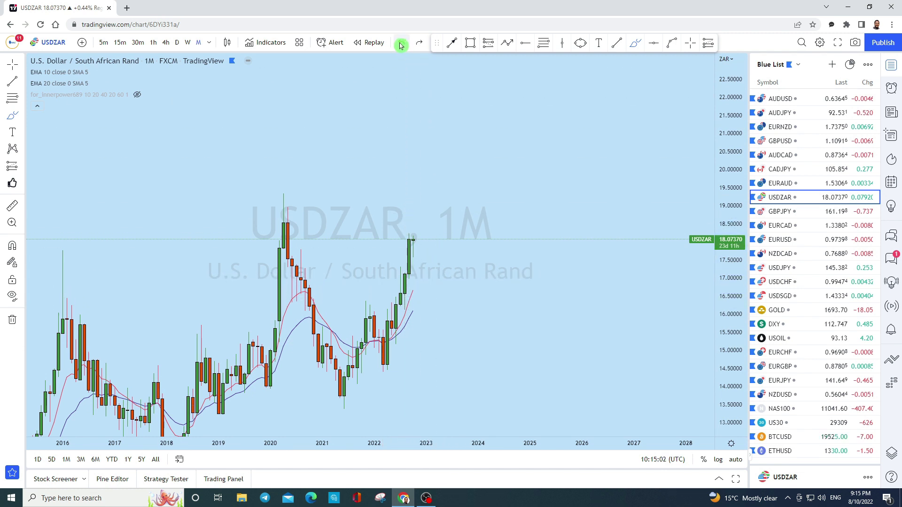
- Try brush strokes projecting a continued monthly rise from the current price to about 20.8, and undo them
mouse_move(428, 261)
left_mouse_down()
mouse_move(418, 253)
mouse_move(420, 178)
left_mouse_up()
left_click(401, 43)
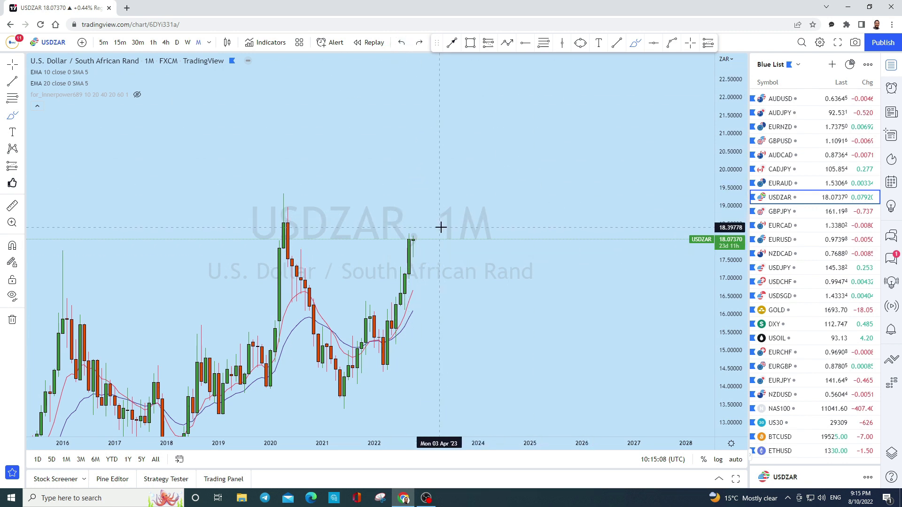
left_click_drag(417, 240, 444, 141)
scroll(600, 215, "down", 3)
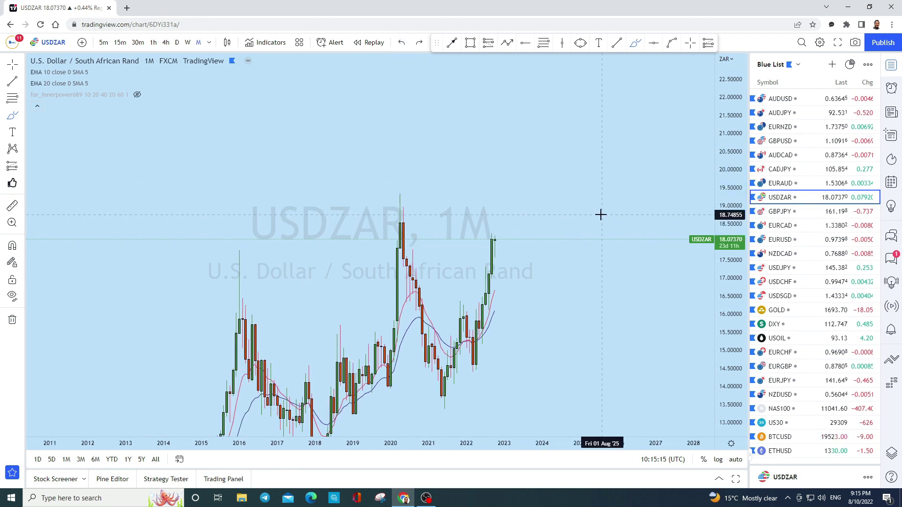
- Switch to the weekly timeframe and draw a descending trend line from about 18.37 in early September to about 17.86 in mid-November 2022
left_click(187, 43)
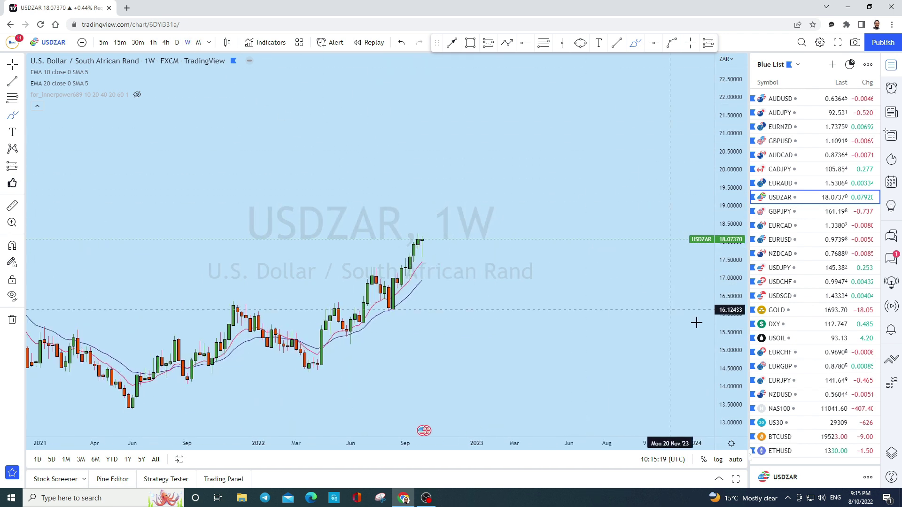
scroll(463, 201, "up", 2)
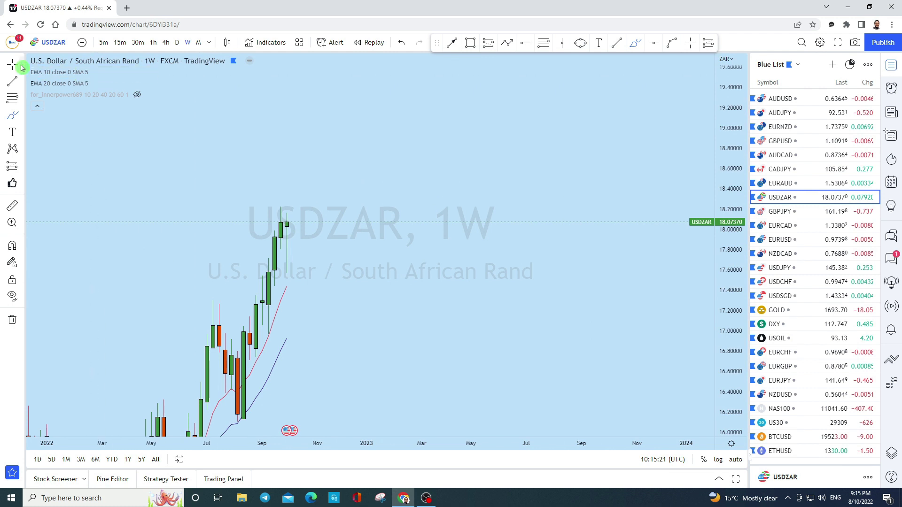
left_click_drag(250, 130, 502, 135)
scroll(528, 155, "up", 2)
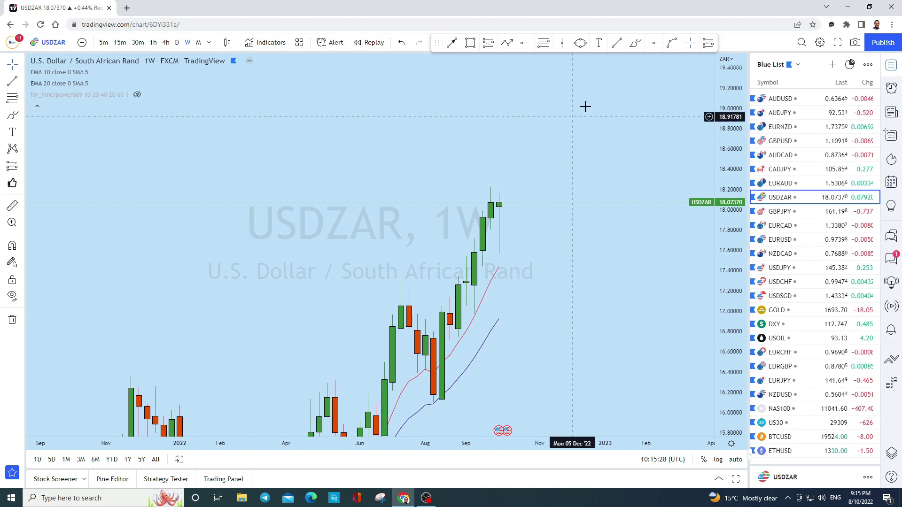
left_click(621, 44)
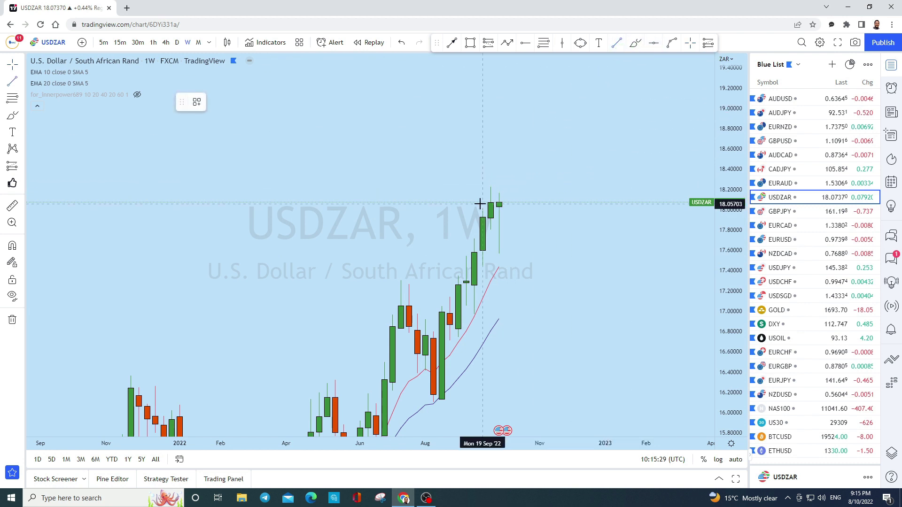
left_click(467, 173)
left_click(546, 224)
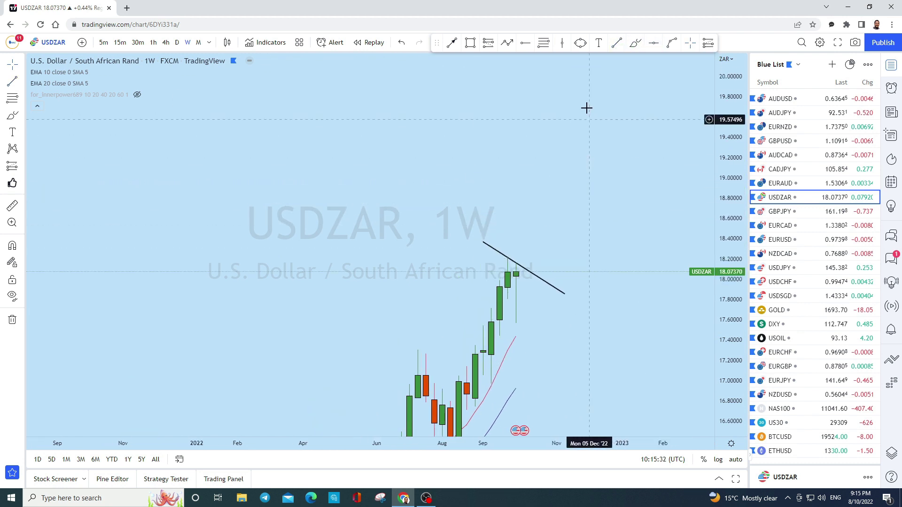
- Try a small rectangle just after the latest weekly candle, between about 18.05 and 18.30 across the trend line
left_click(470, 43)
left_click_drag(523, 249, 532, 275)
left_click(579, 221)
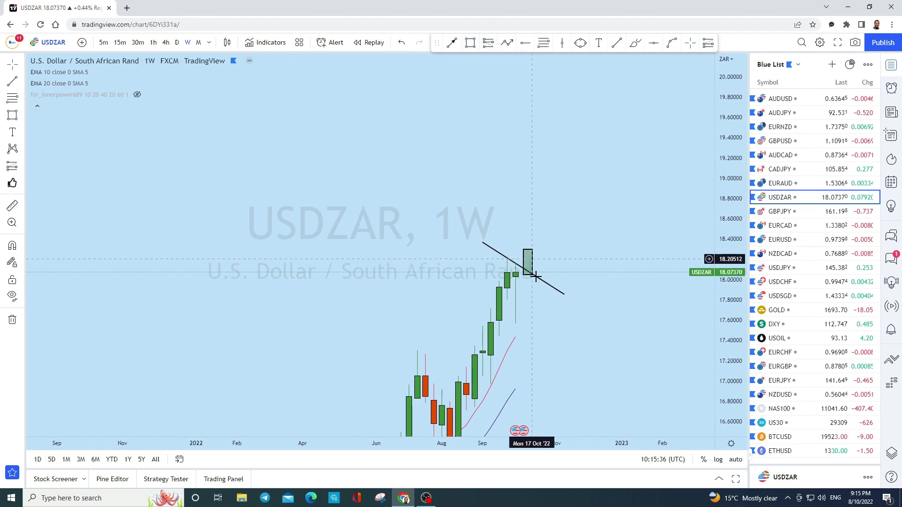
left_click(534, 260)
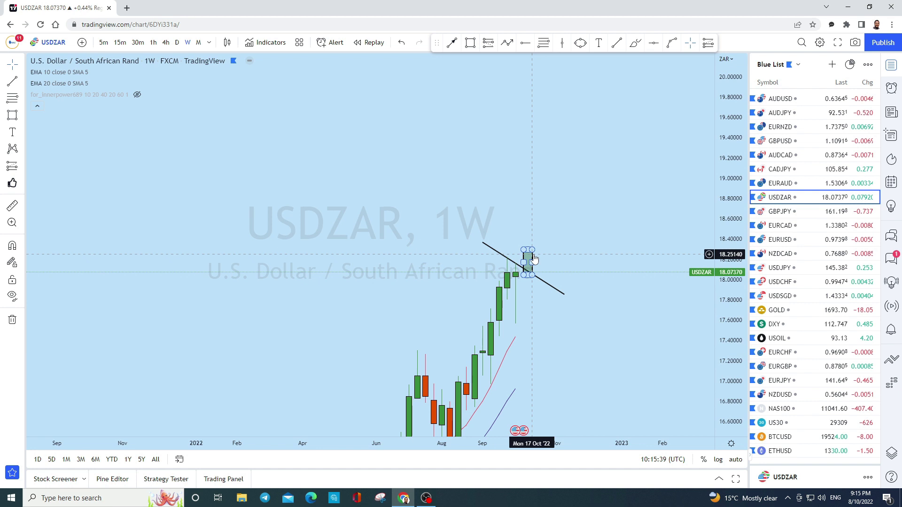
- Switch to the daily timeframe and delete the small rectangle beyond the latest candle
left_click(177, 43)
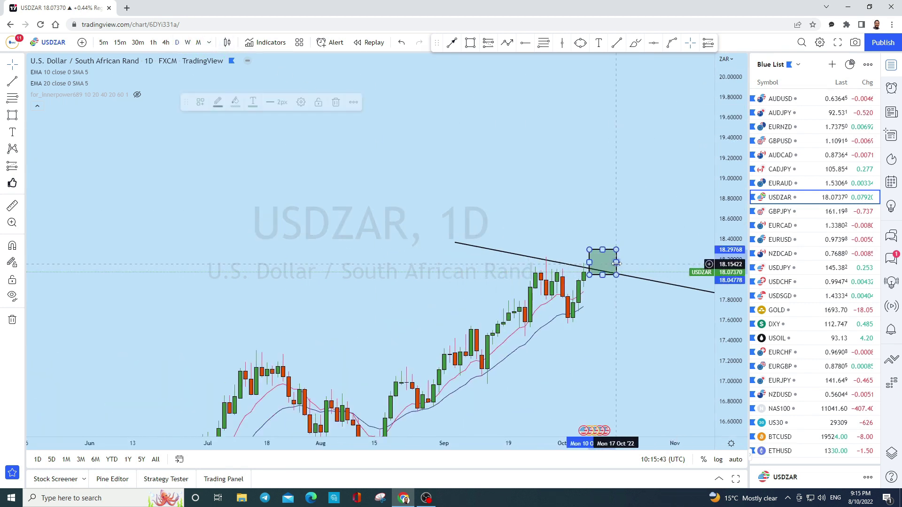
left_click_drag(618, 264, 601, 264)
scroll(662, 262, "up", 3)
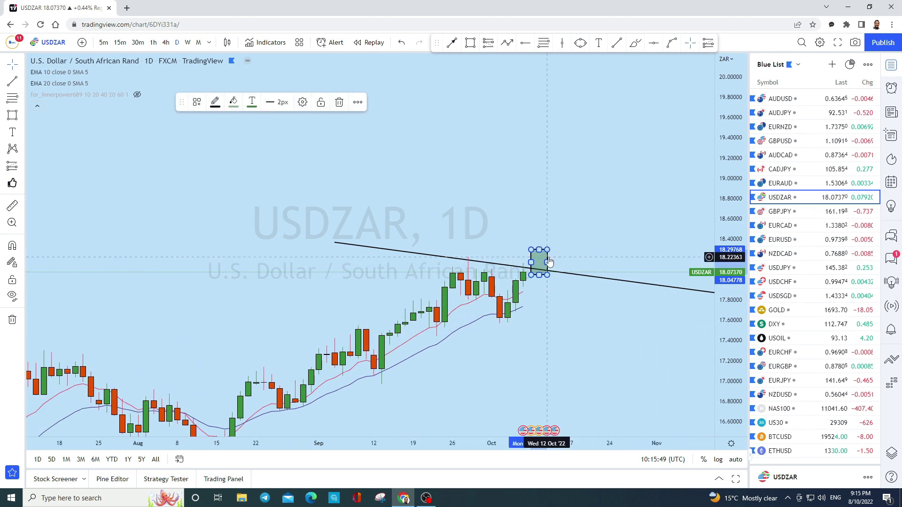
key("Delete")
- Mark the lower key level with a very thin rectangle at about 17.84, from 14 September to late October 2022
left_click_drag(601, 229, 559, 201)
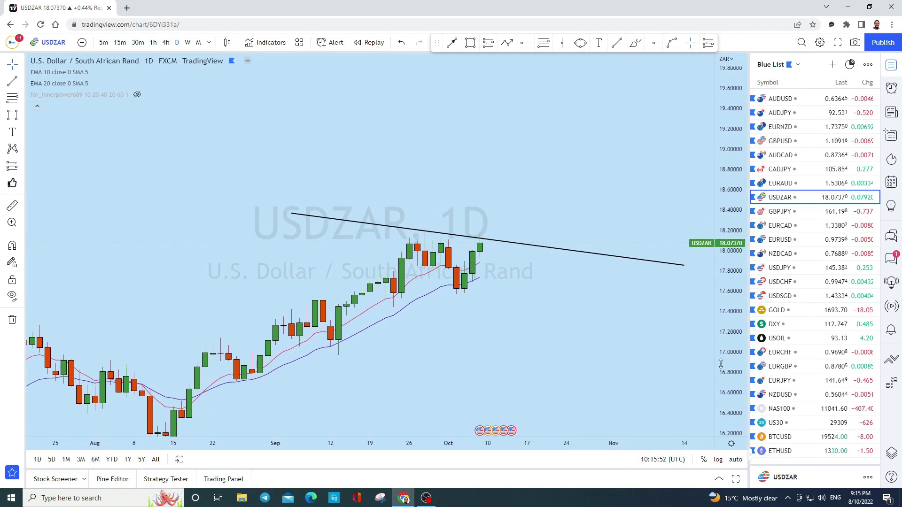
scroll(620, 195, "up", 5)
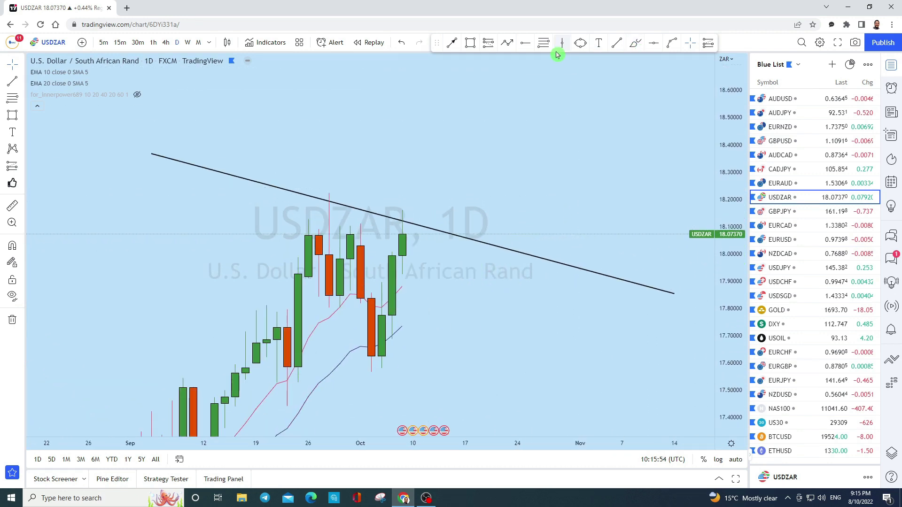
left_click(479, 47)
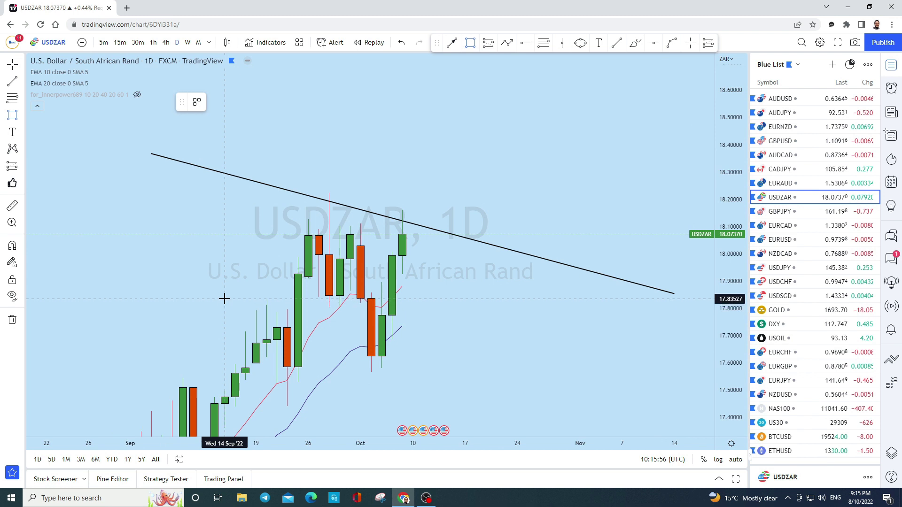
left_click_drag(225, 296, 548, 299)
left_click_drag(449, 211, 447, 239)
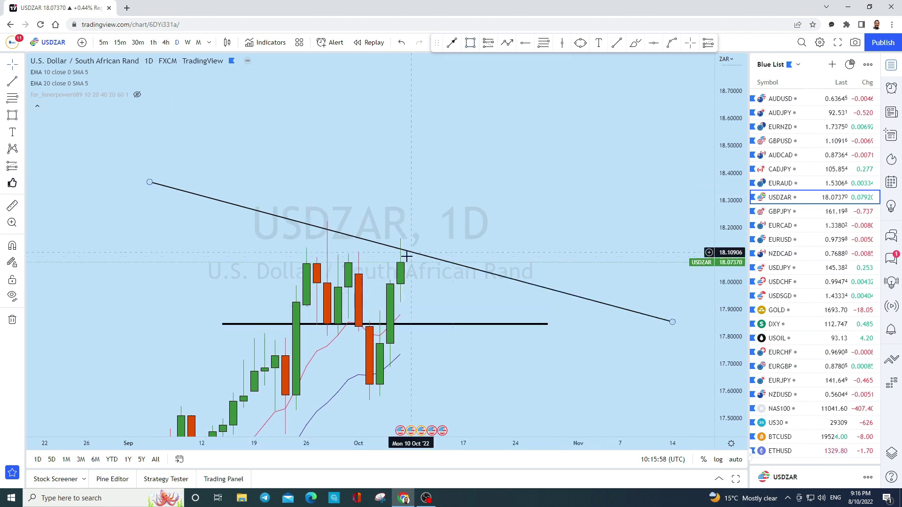
- Mark the upper key level with a thin rectangle between about 18.05 and 18.07, from 12 September to 19 October 2022
left_click(617, 42)
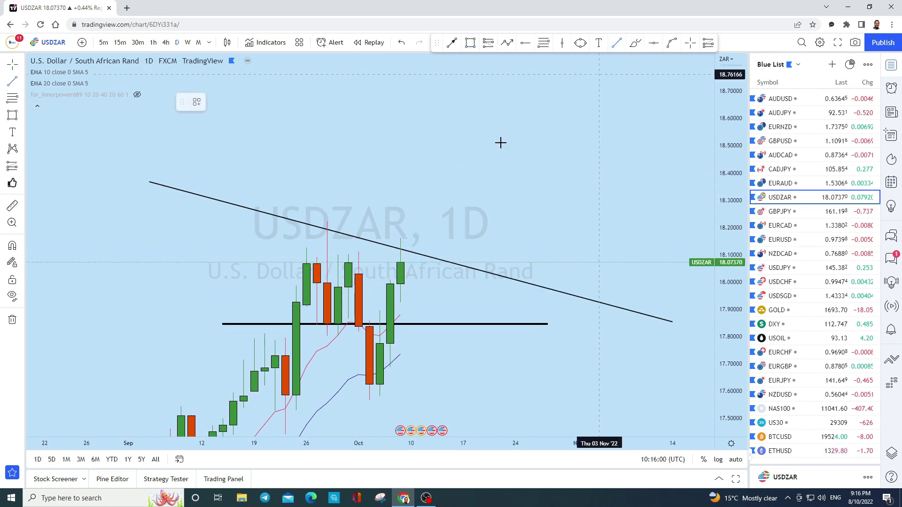
left_click(477, 45)
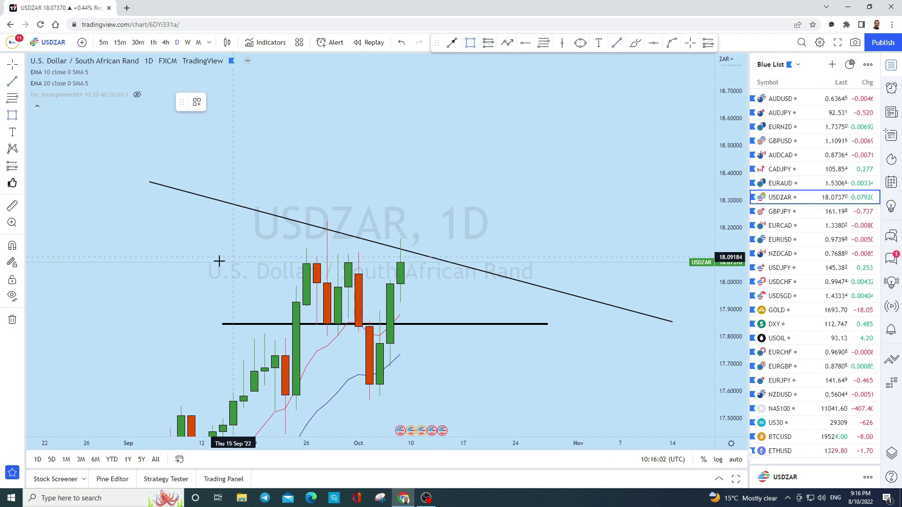
left_click(484, 267)
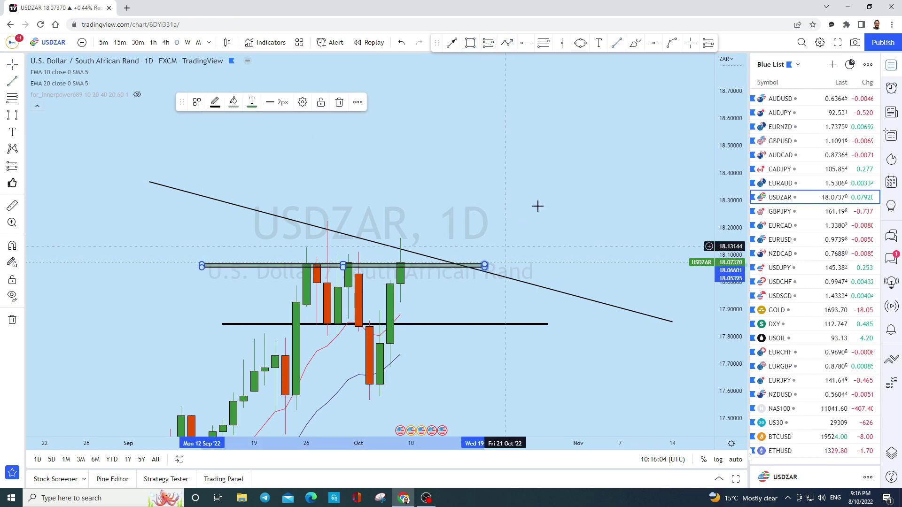
left_click_drag(550, 200, 573, 214)
- Try a brush stroke projecting a breakout from the upper level through the trend line to about 18.74, and undo it
left_click(635, 43)
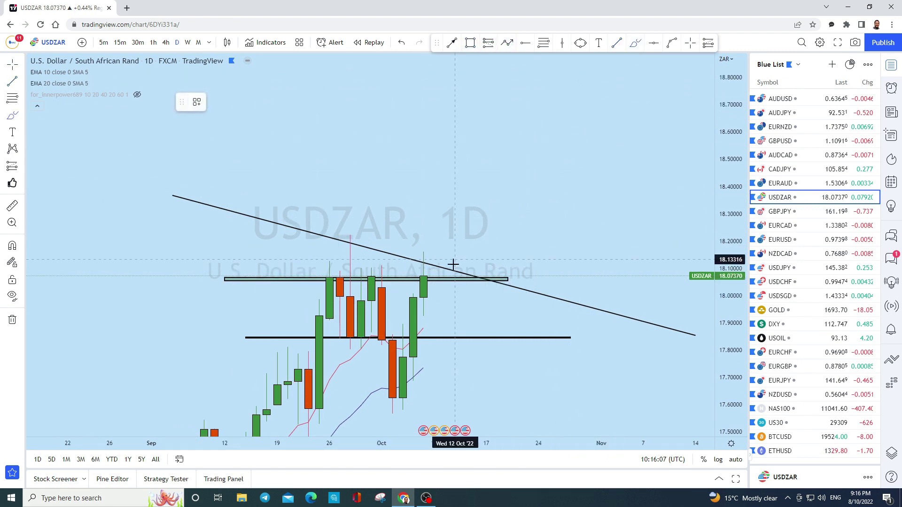
mouse_move(435, 272)
left_mouse_down()
mouse_move(528, 89)
mouse_move(542, 114)
mouse_move(486, 92)
left_mouse_up()
left_click(400, 43)
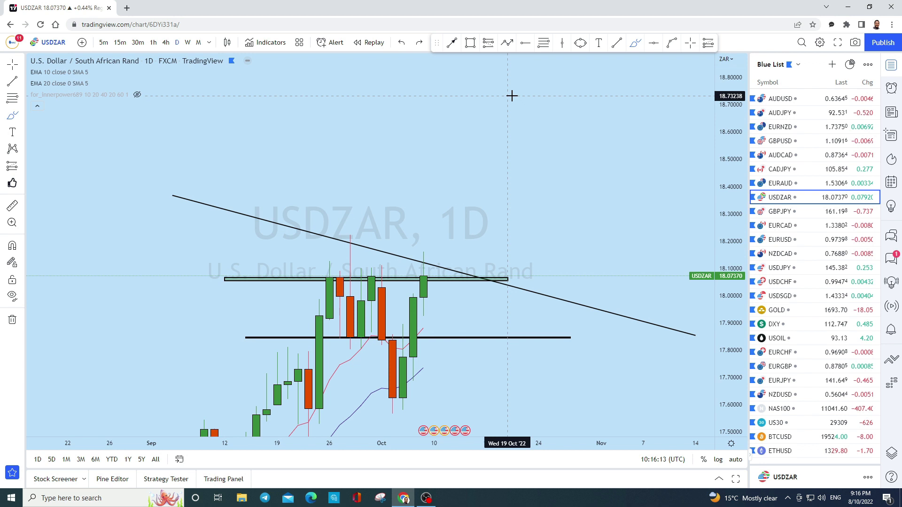
- Try brush strokes projecting a drop from the upper level to the lower one at about 17.84, and undo them
left_click(631, 50)
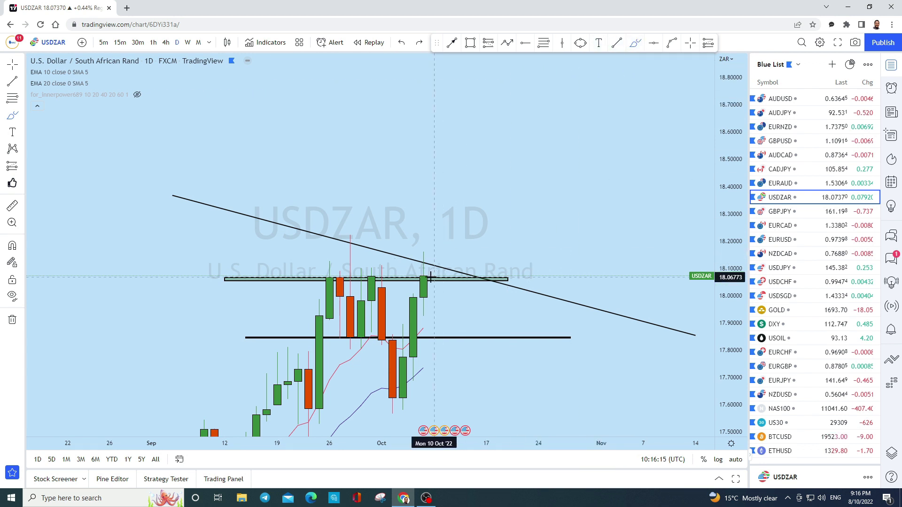
mouse_move(443, 297)
left_mouse_down()
mouse_move(442, 334)
mouse_move(463, 339)
mouse_move(472, 330)
mouse_move(481, 343)
left_mouse_up()
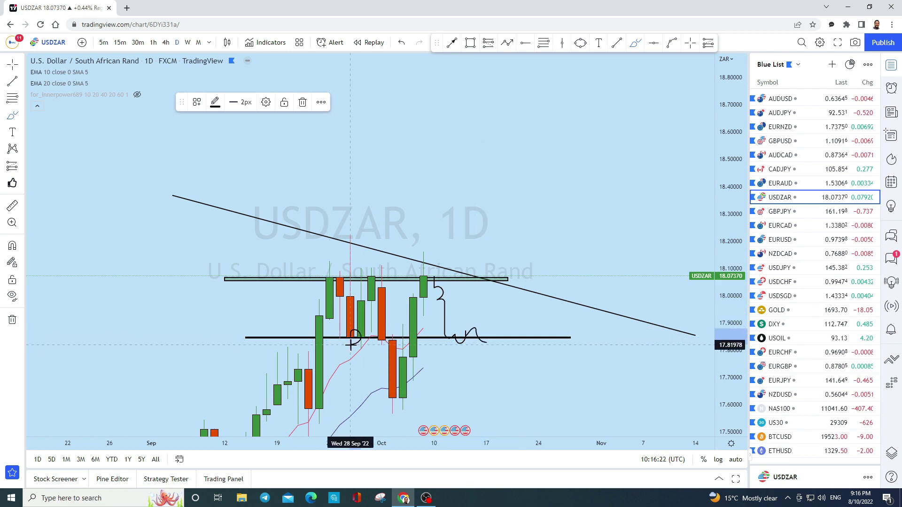
left_click_drag(477, 334, 476, 324)
left_click(402, 43)
left_click(402, 43)
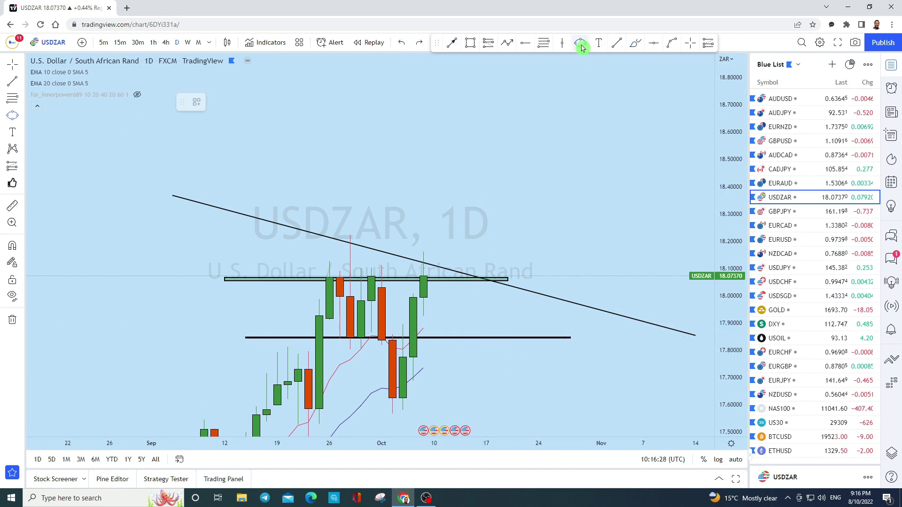
- Draw an ellipse on the lower level at about 17.85–17.91 and an arrow from it up to about 18.78 in late October 2022
left_click_drag(453, 338, 476, 320)
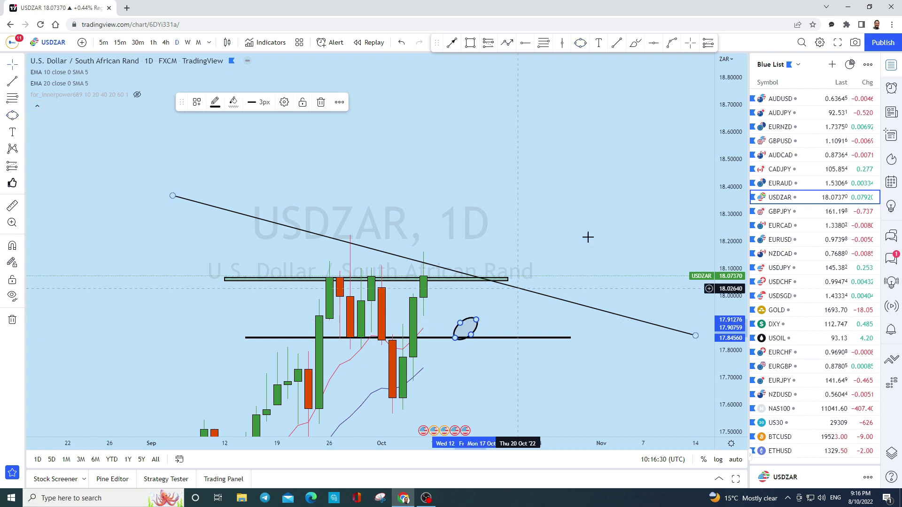
left_click_drag(581, 226, 489, 260)
left_click(452, 43)
left_click(374, 373)
left_click_drag(480, 145, 488, 116)
- Draw an ellipse above the upper level at about 18.09–18.18 and an arrow from 18.07 on 11 October to 18.71 on 20 October
left_click(582, 43)
left_click(354, 305)
left_click(374, 279)
left_click(373, 299)
left_click(452, 43)
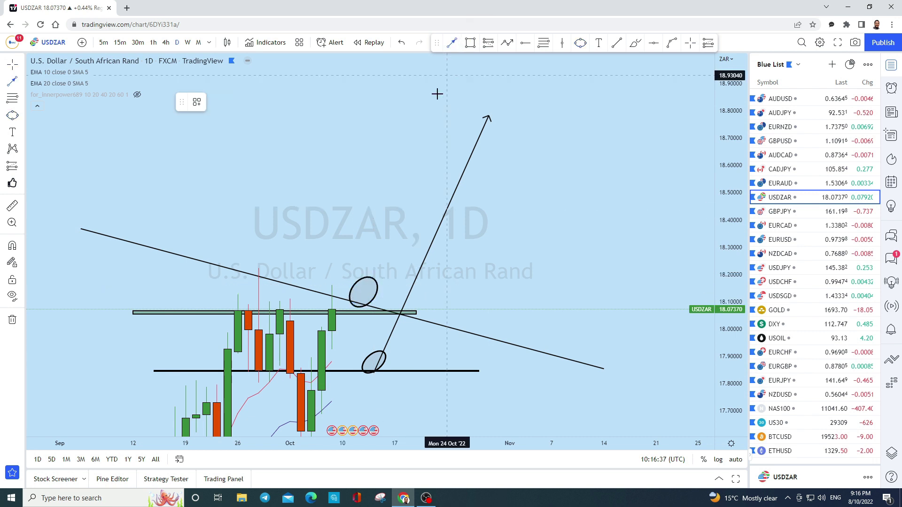
left_click_drag(353, 309, 426, 137)
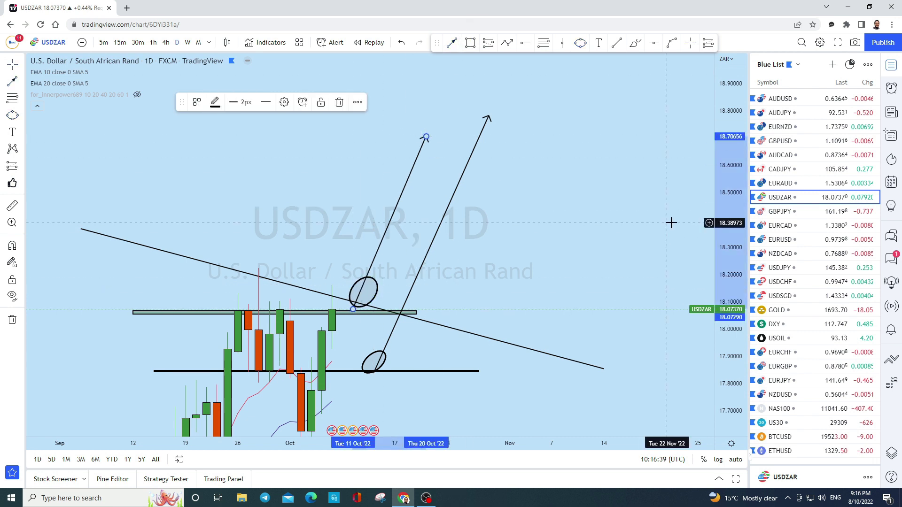
- Open the GBPJPY chart
left_click(765, 201)
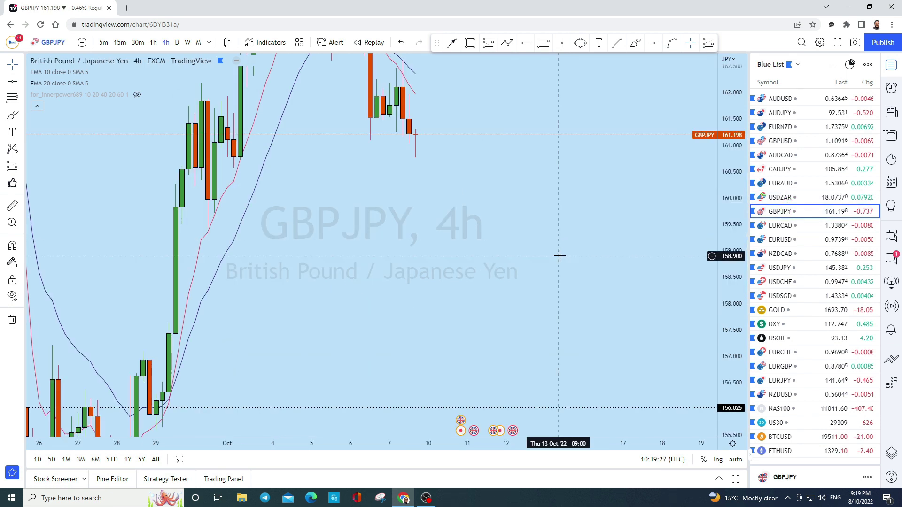
- Switch the GBPJPY chart to the monthly timeframe and remove the existing drawing
left_click(211, 44)
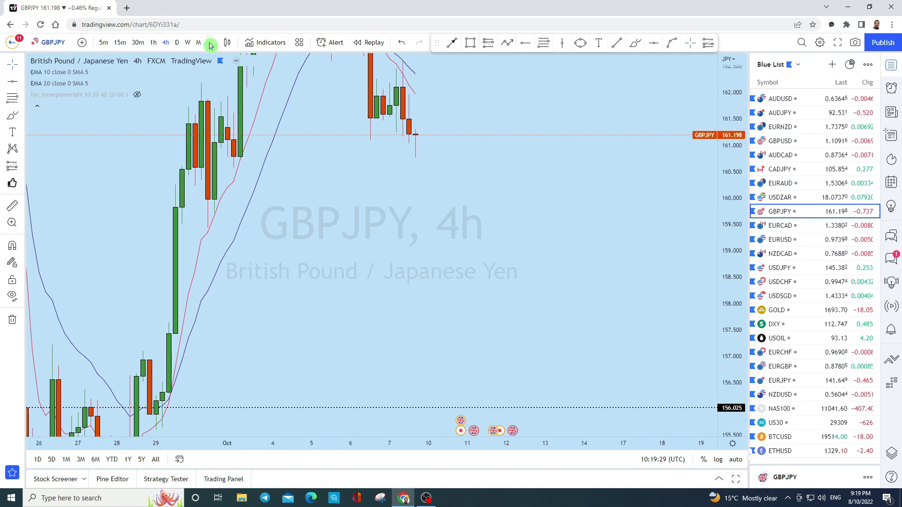
left_click(200, 43)
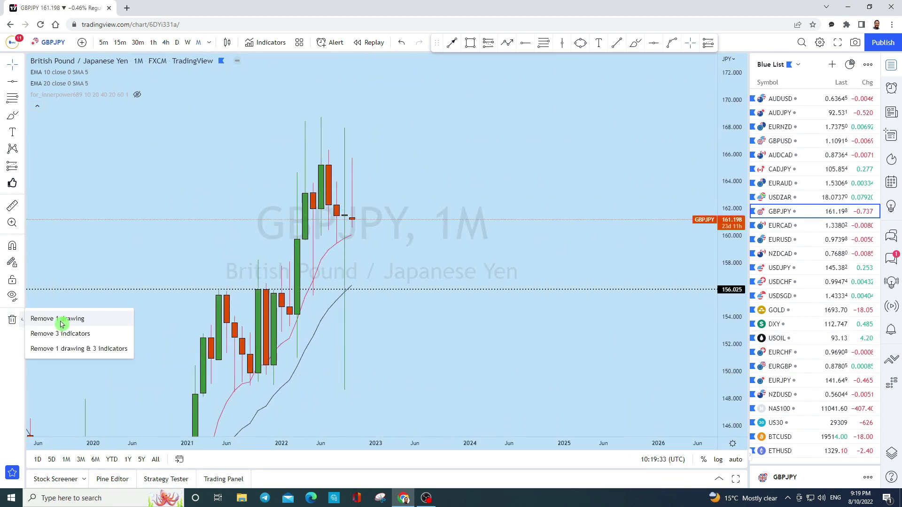
left_click(9, 64)
left_click_drag(533, 177, 603, 231)
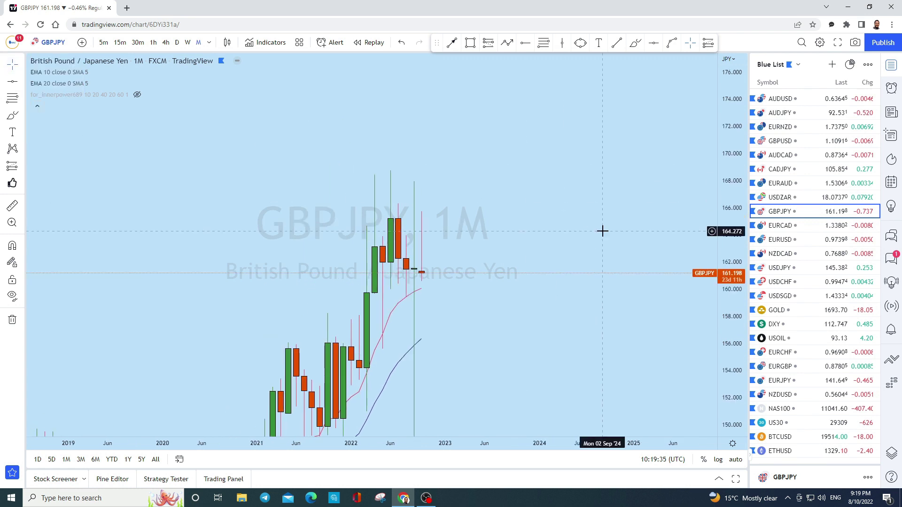
- Brush a nearly horizontal support line along the monthly lows at about 149, from late 2020 to mid-2025
left_click(9, 64)
left_click_drag(565, 216, 595, 123)
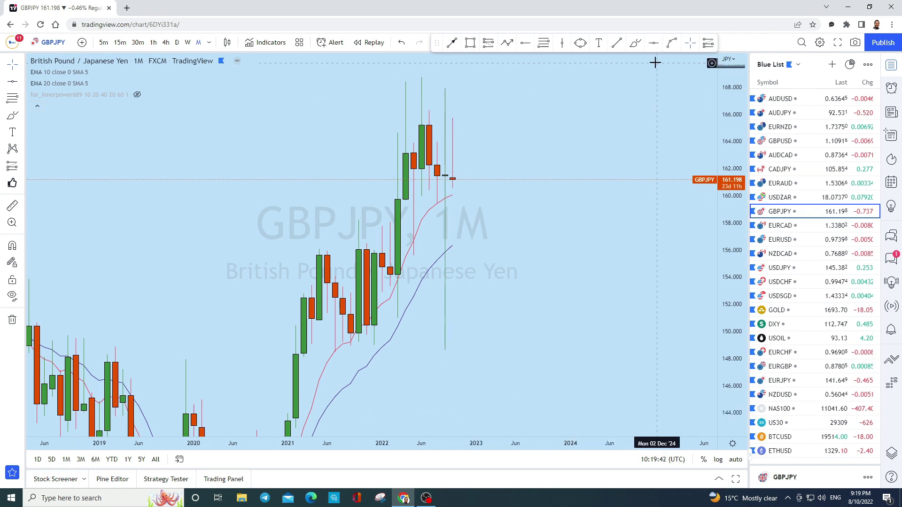
left_click(633, 51)
left_click_drag(274, 351, 714, 338)
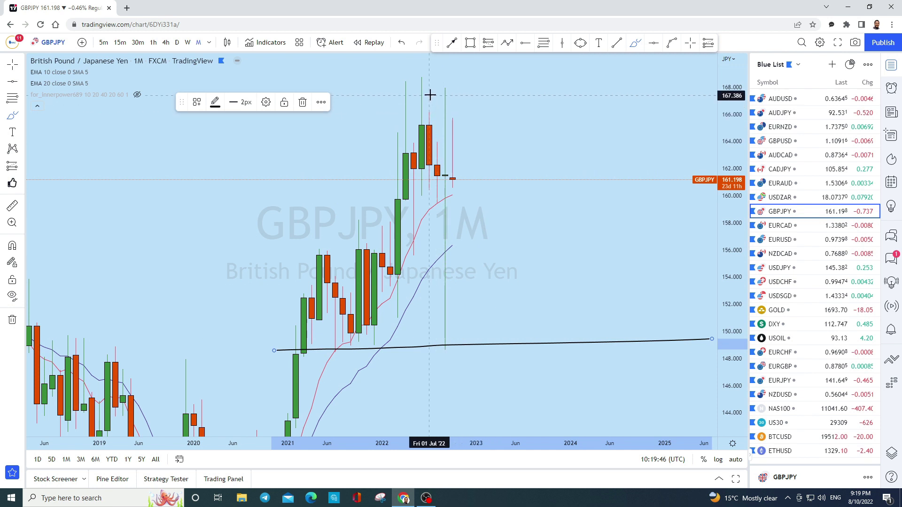
- Try brush marks at the highs near 167.7, around the October 2022 wick and for a drop to about 154, and undo them
left_click_drag(430, 91, 562, 97)
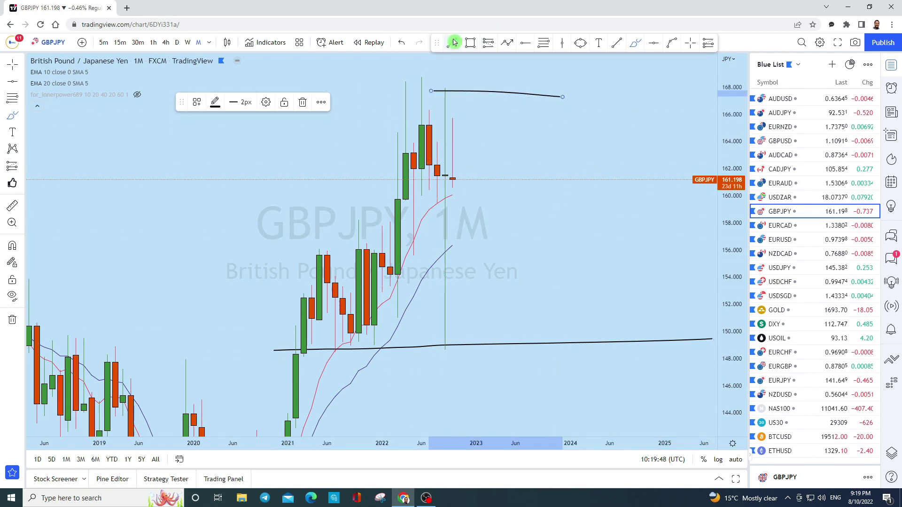
left_click(408, 43)
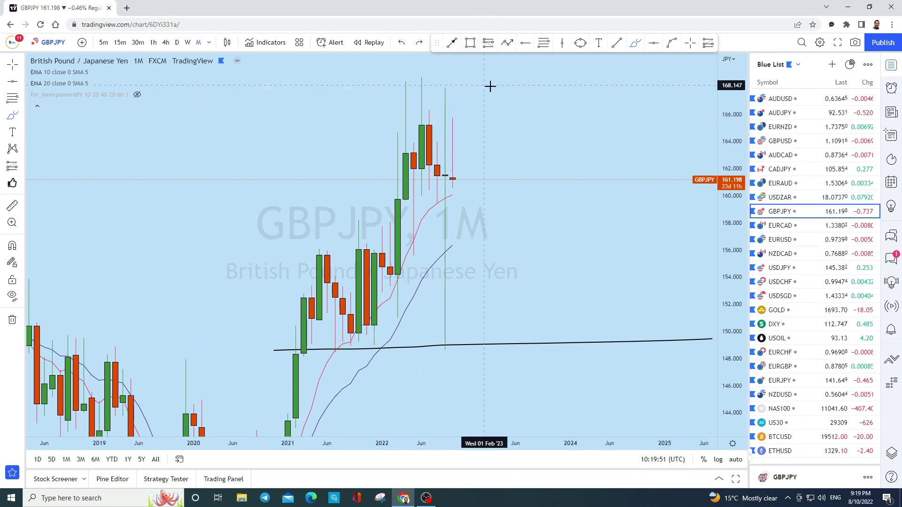
mouse_move(437, 120)
left_mouse_down()
mouse_move(467, 112)
mouse_move(437, 124)
left_mouse_up()
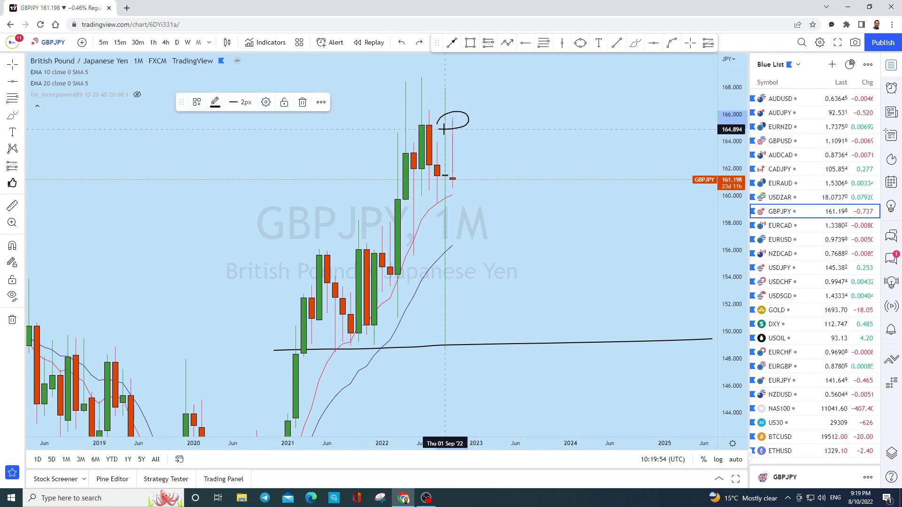
left_click(401, 42)
mouse_move(453, 179)
left_mouse_down()
mouse_move(463, 177)
mouse_move(472, 277)
mouse_move(483, 272)
left_mouse_up()
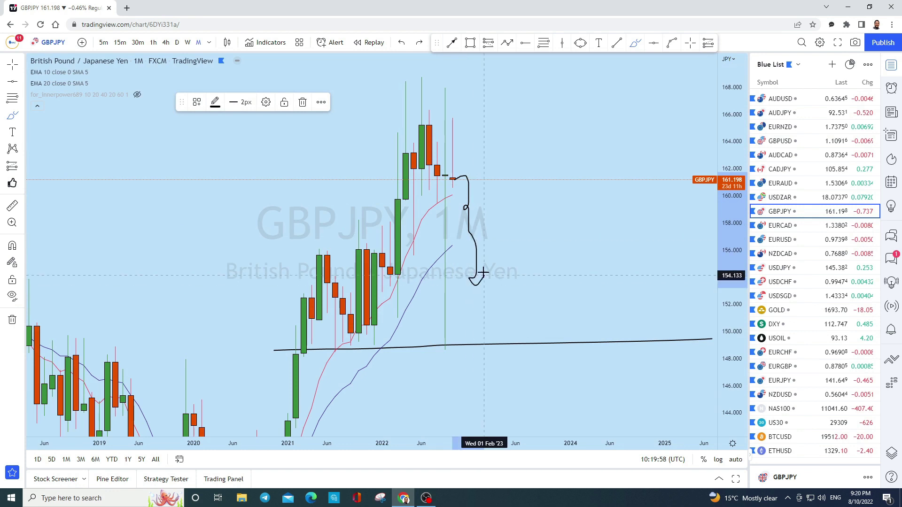
left_click(401, 43)
- Try a brush sketch in the empty area of a vertical line crossed by a horizontal one, with both ends circled, and undo it
left_click_drag(571, 94, 579, 316)
left_click_drag(557, 193, 665, 190)
mouse_move(576, 126)
left_mouse_down()
mouse_move(594, 121)
mouse_move(580, 136)
left_mouse_up()
left_click_drag(575, 295, 578, 269)
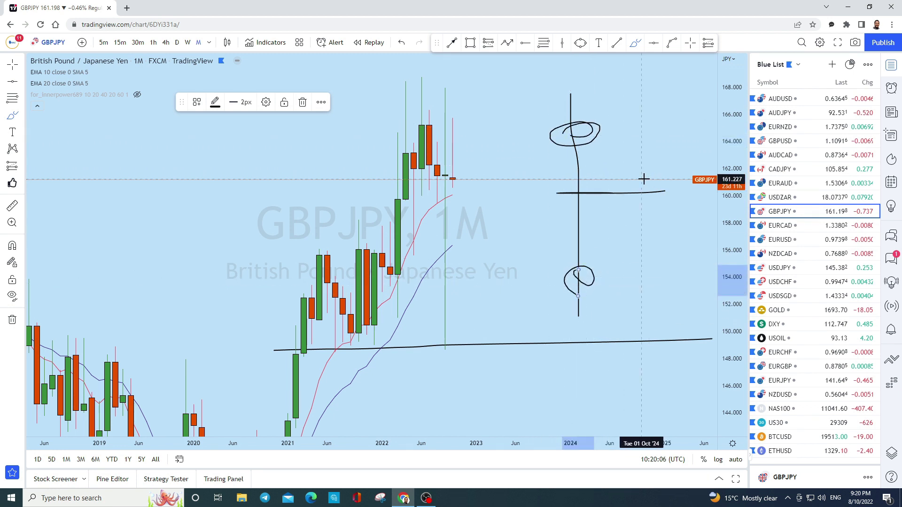
left_click(404, 43)
left_click(403, 43)
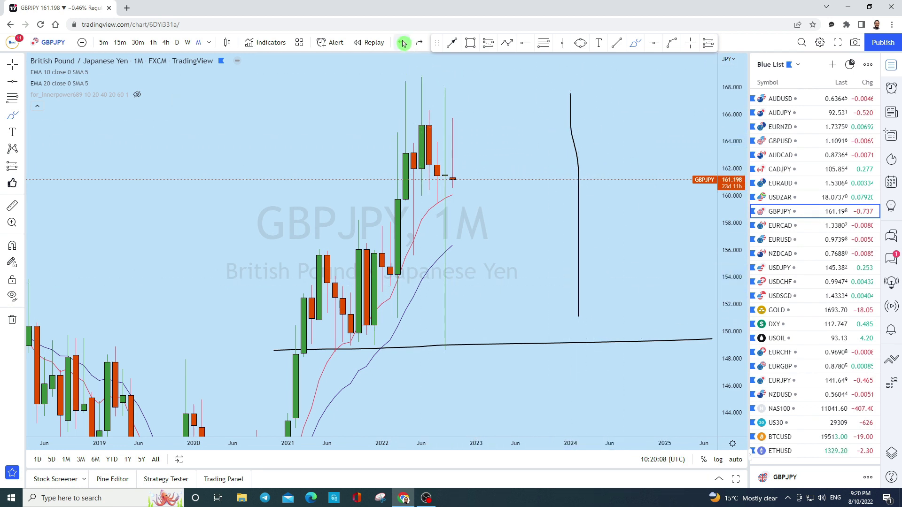
- Try brush strokes circling the October 2022 upper wick and projecting a drop from about 161 to 155.7, and undo them
mouse_move(454, 115)
left_mouse_down()
mouse_move(467, 123)
mouse_move(450, 116)
left_mouse_up()
left_click(402, 42)
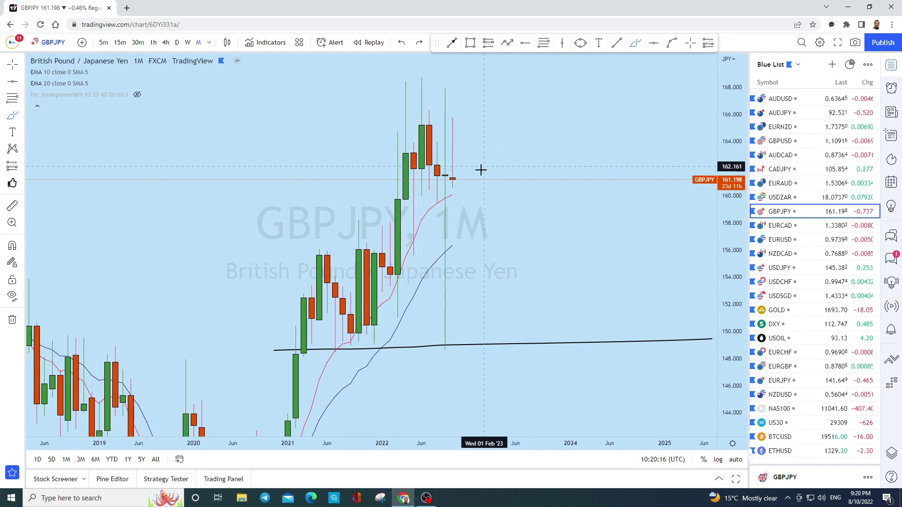
left_click_drag(453, 183, 469, 255)
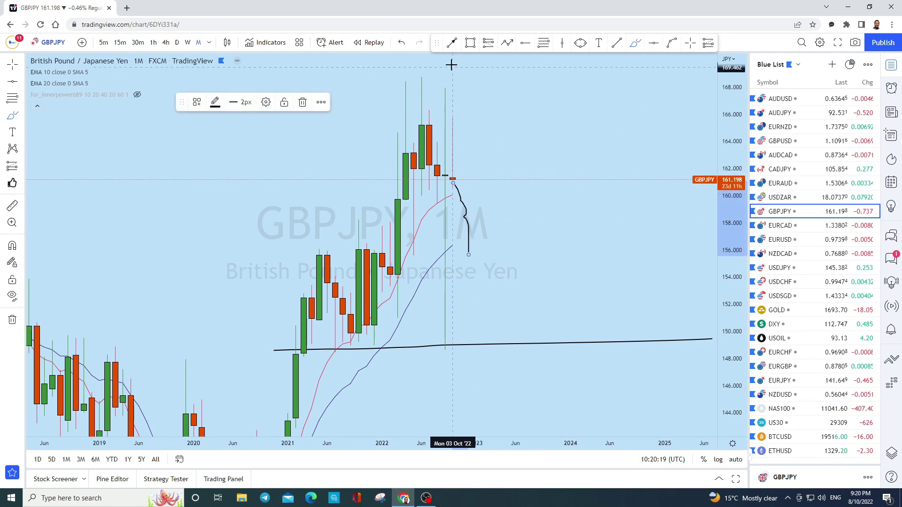
left_click(401, 45)
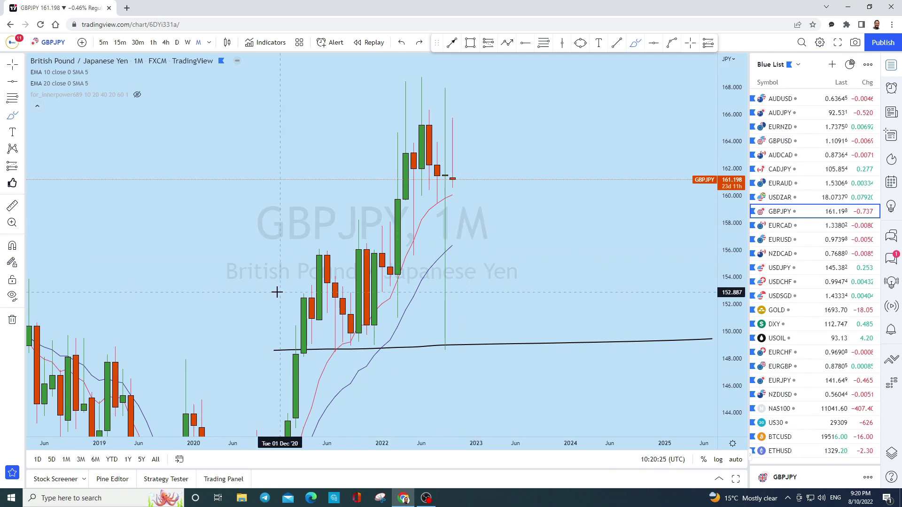
- Switch the chart to the weekly timeframe and bring the price action since spring 2021 into view
left_click(176, 42)
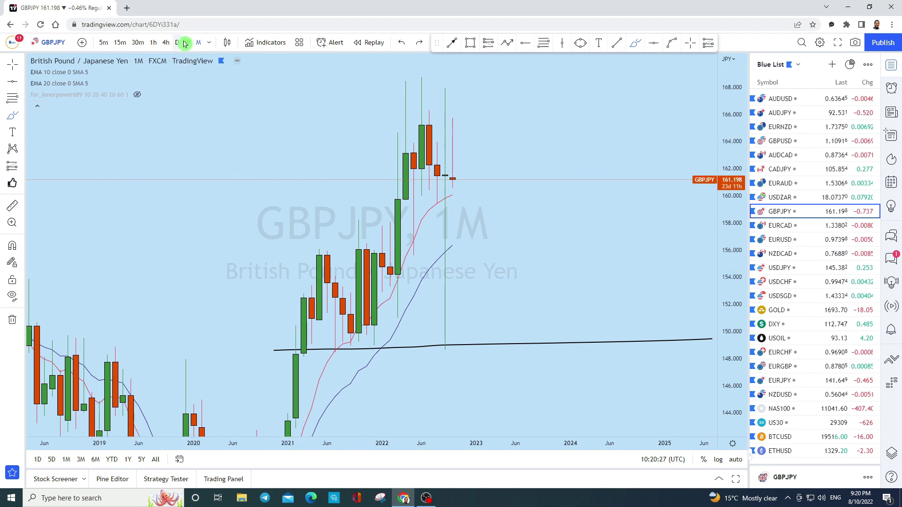
left_click(189, 42)
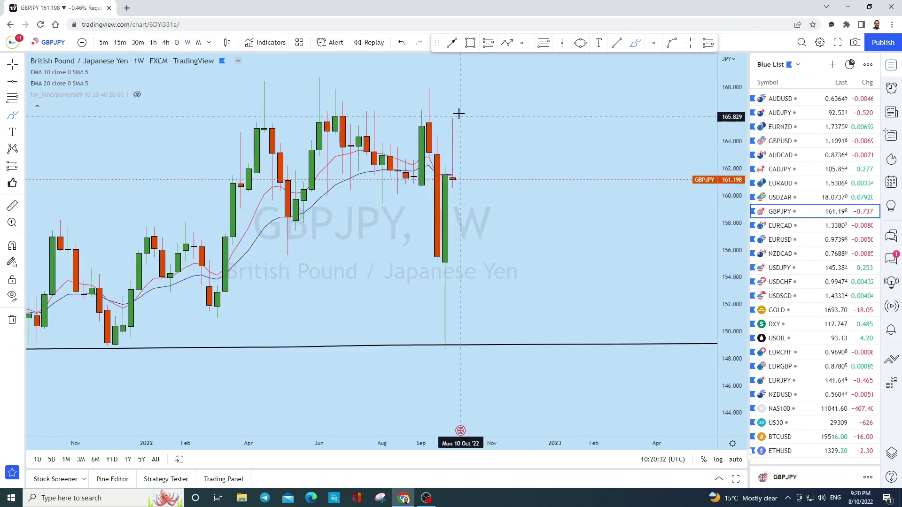
scroll(550, 256, "down", 3)
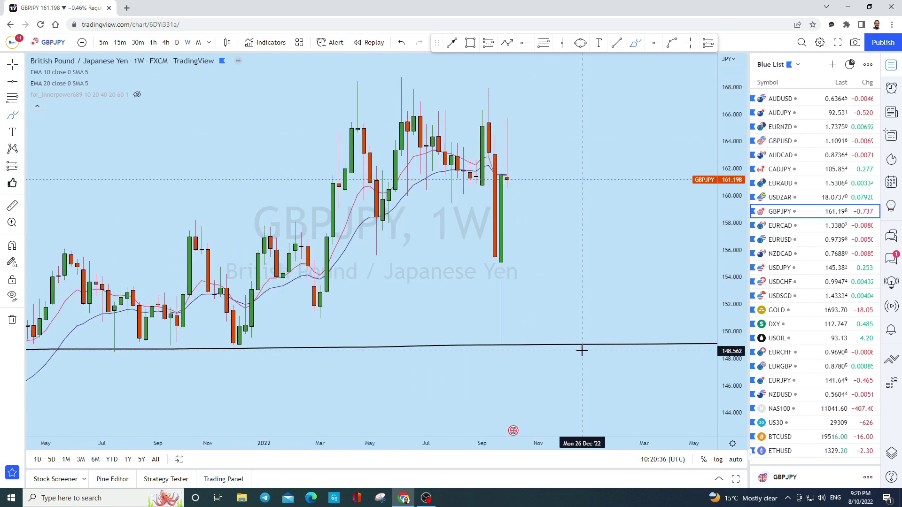
- Try a brush arrow on the weekly chart rising to about 163 and falling to about 154, and undo it
scroll(494, 256, "up", 2)
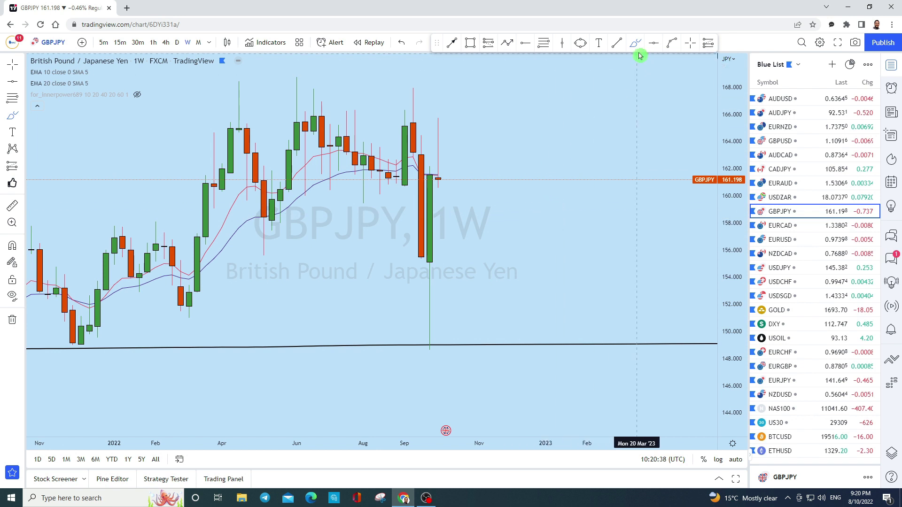
mouse_move(445, 180)
left_mouse_down()
mouse_move(450, 166)
mouse_move(466, 179)
mouse_move(459, 258)
mouse_move(473, 244)
mouse_move(471, 275)
left_mouse_up()
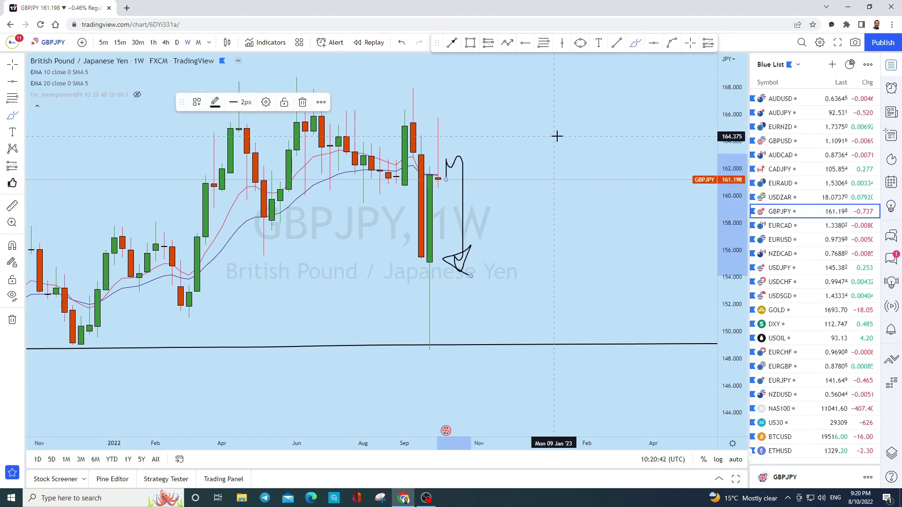
left_click(398, 43)
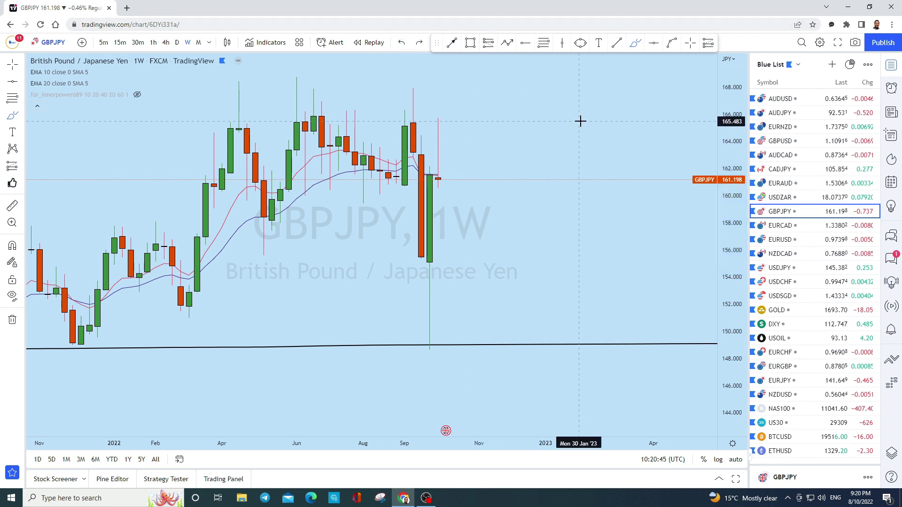
- Review GBPJPY on the daily timeframe and switch the chart to 4-hour, showing prices since August 2022
left_click(177, 42)
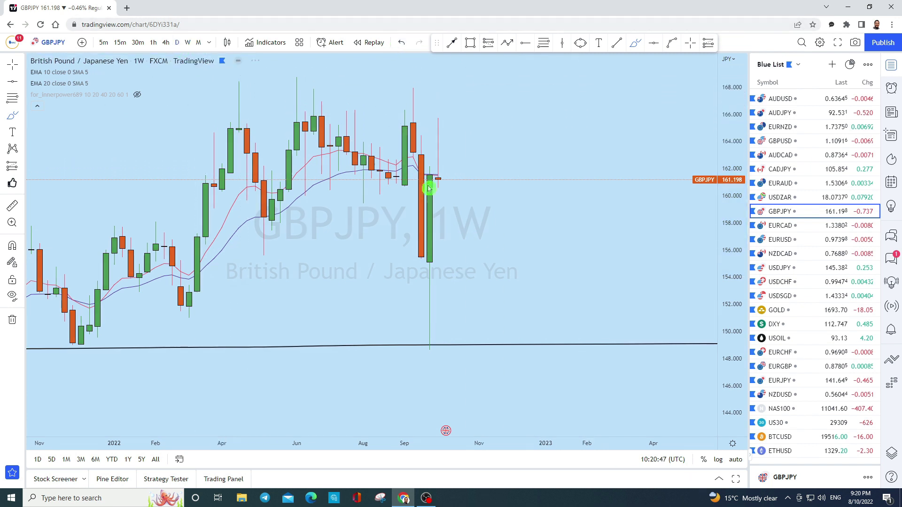
scroll(581, 267, "down", 3)
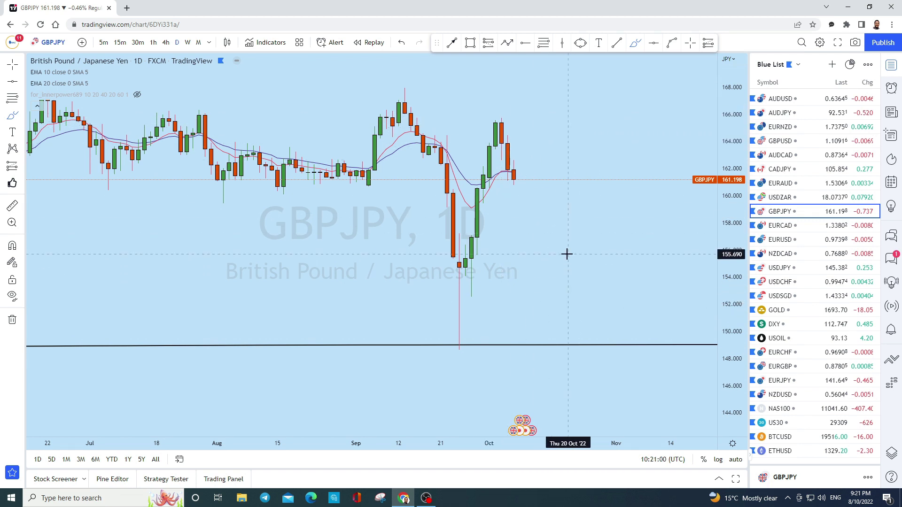
left_click(171, 45)
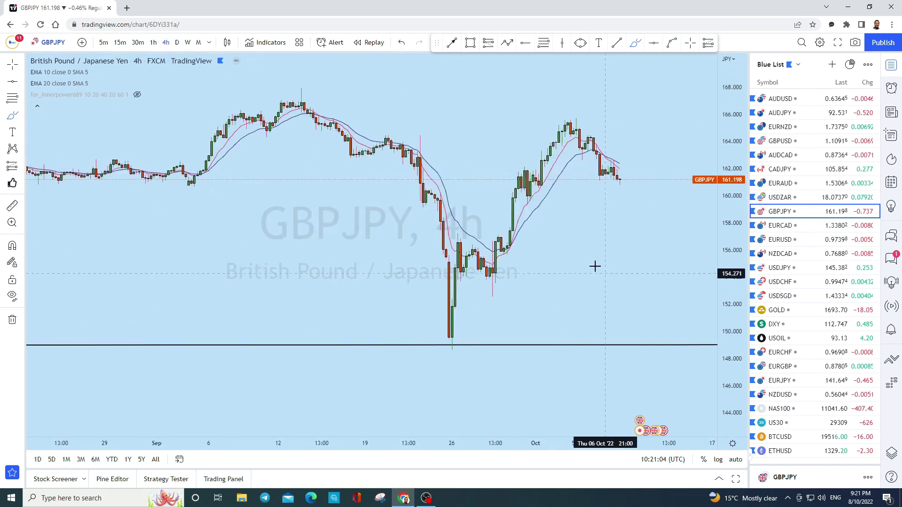
scroll(610, 264, "down", 3)
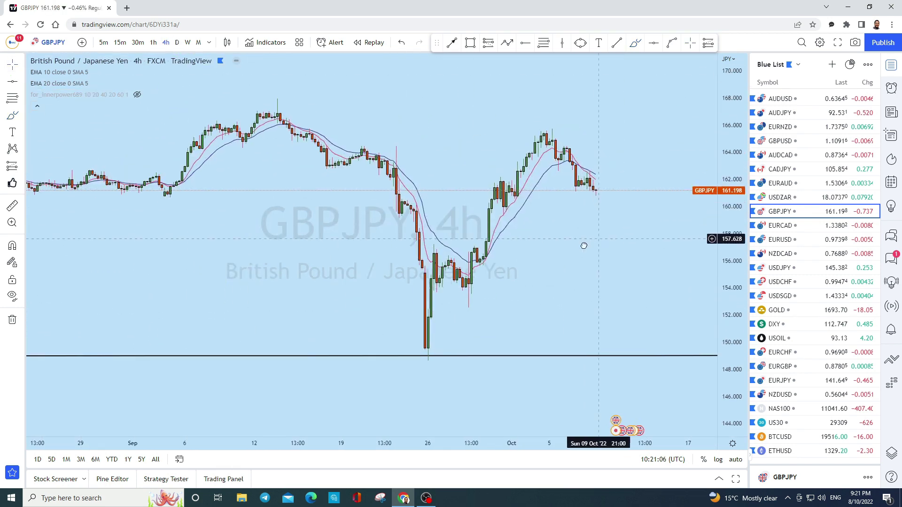
scroll(611, 289, "down", 2)
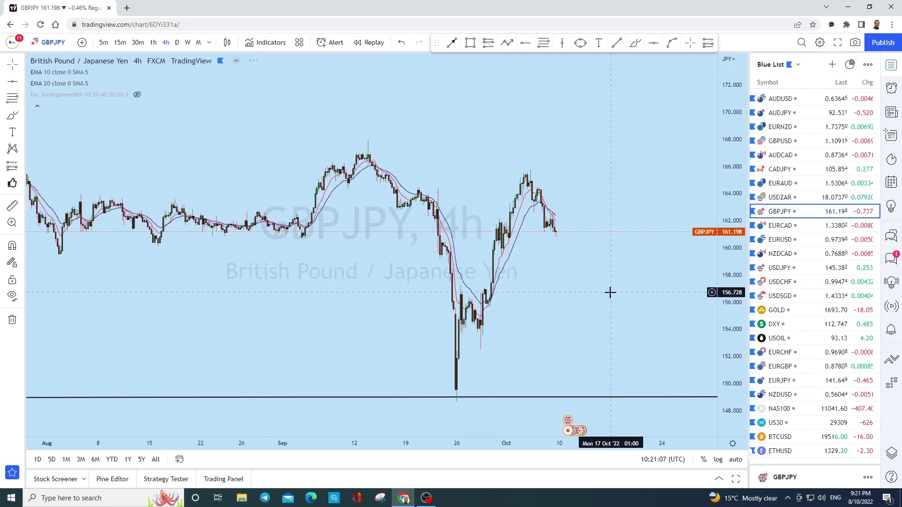
- Try brush marks over the late-September recovery between about 158 and 167, and undo them
left_click(636, 42)
mouse_move(443, 277)
left_mouse_down()
mouse_move(456, 383)
mouse_move(468, 294)
mouse_move(479, 296)
mouse_move(492, 273)
mouse_move(511, 210)
mouse_move(494, 217)
mouse_move(510, 226)
mouse_move(525, 147)
left_mouse_up()
left_click(404, 43)
left_click(402, 43)
- Try a brush stroke projecting the decline from the early-October high at about 165.6 to about 158.9, and undo it
scroll(598, 244, "up", 2)
left_click_drag(735, 347, 733, 71)
scroll(479, 202, "up", 2)
left_click_drag(733, 229, 732, 338)
scroll(533, 222, "up", 3)
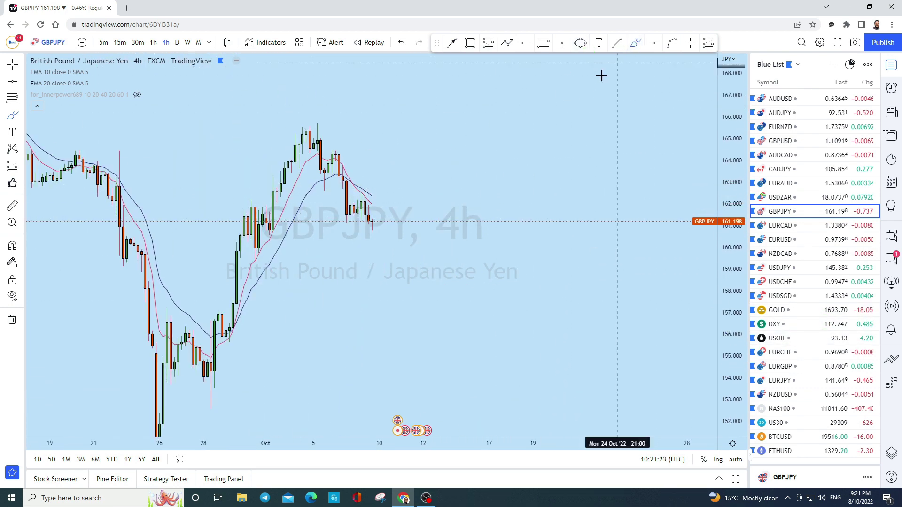
mouse_move(304, 125)
left_mouse_down()
mouse_move(319, 131)
mouse_move(325, 178)
mouse_move(337, 164)
mouse_move(355, 216)
mouse_move(379, 207)
mouse_move(391, 273)
left_mouse_up()
scroll(528, 287, "down", 2)
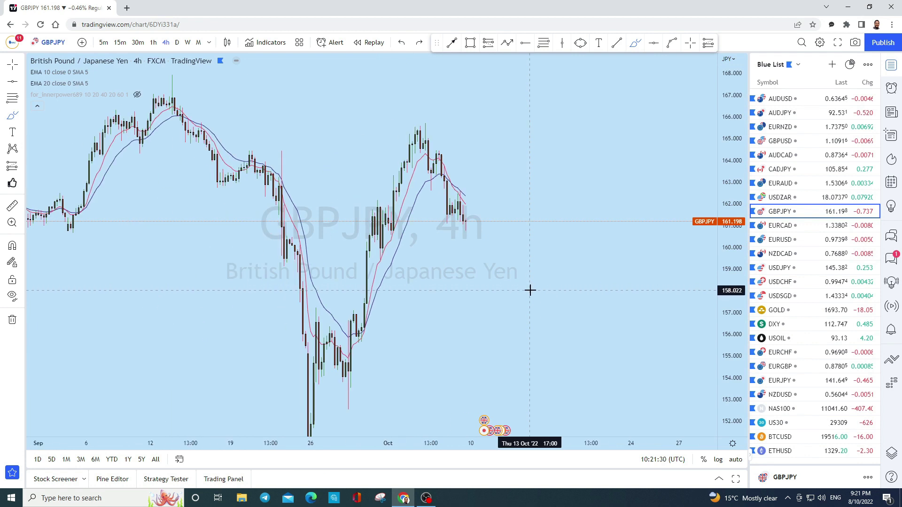
- Try brush lines at about 159.4 and 157.2 with a zigzag between them, and undo them
left_click(470, 42)
scroll(498, 244, "down", 2)
left_click(635, 42)
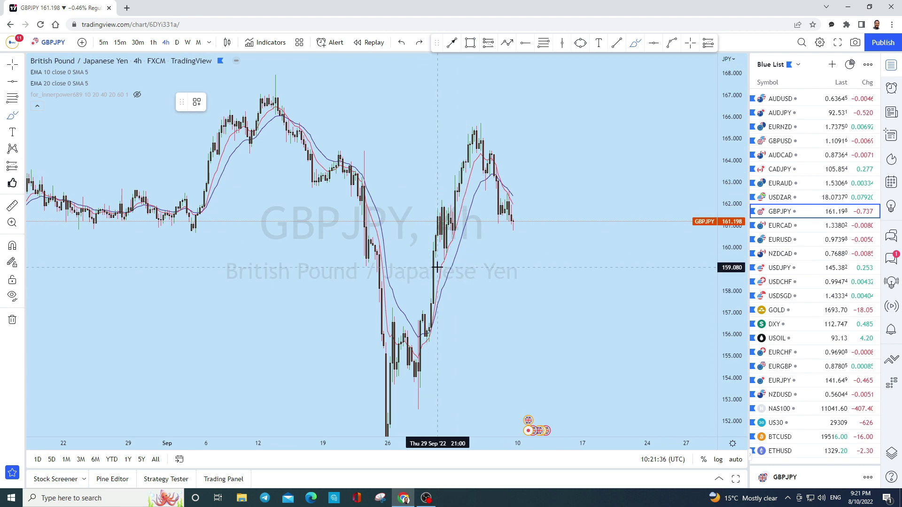
left_click_drag(419, 259, 493, 259)
left_click_drag(413, 308, 496, 309)
mouse_move(448, 267)
left_mouse_down()
mouse_move(484, 282)
mouse_move(509, 266)
left_mouse_up()
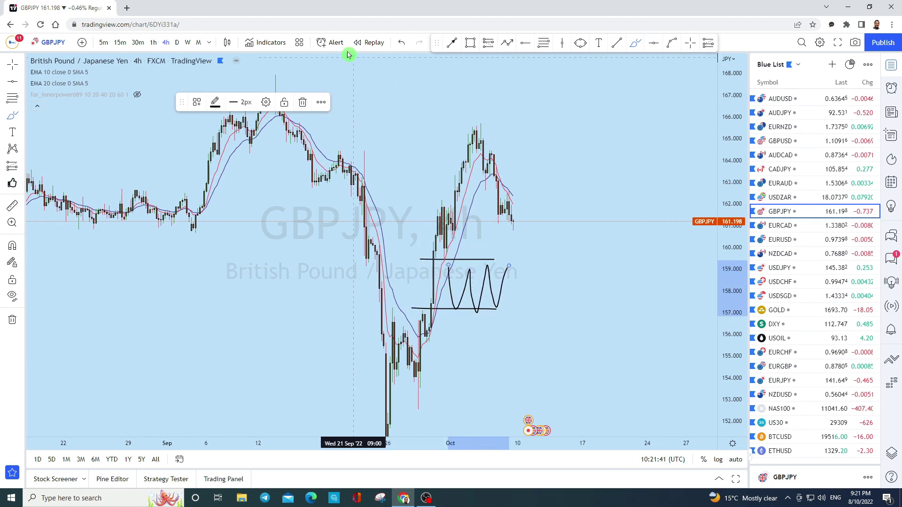
left_click(402, 43)
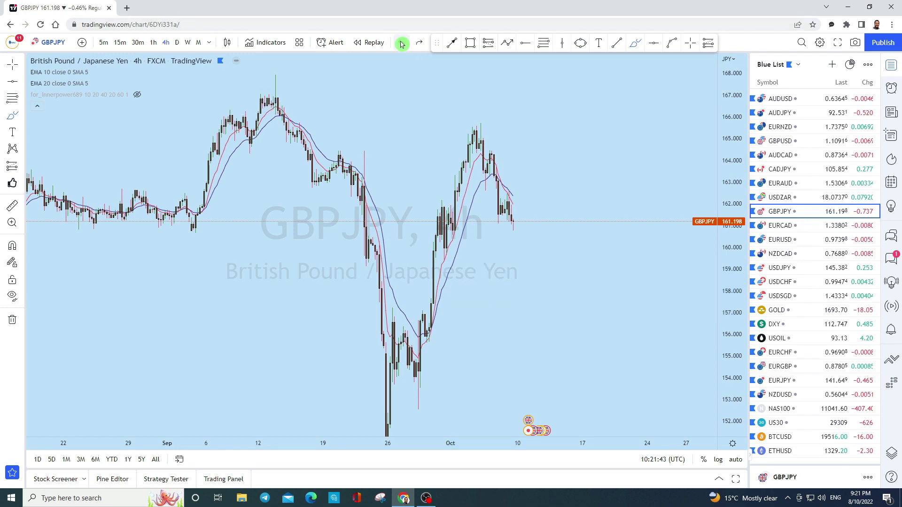
- Draw a very thin rectangle as a level at about 157, from mid-September to mid-October 2022
scroll(207, 198, "up", 3)
left_click_drag(576, 262, 647, 166)
left_click(470, 43)
left_click_drag(233, 226, 588, 227)
- Try brush strokes around the late-September lows and a projected drop to 157 with a rebound to about 163, and undo them
left_click(635, 43)
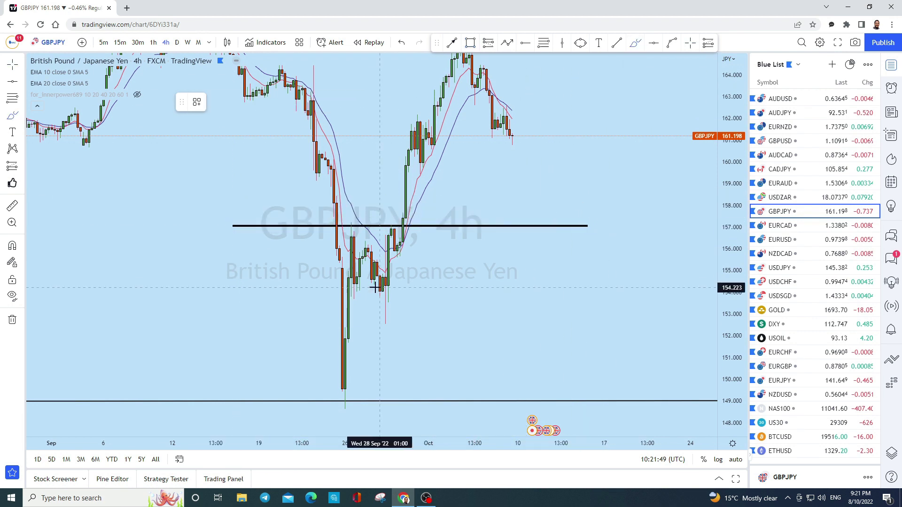
left_click_drag(358, 221, 394, 230)
mouse_move(343, 377)
left_mouse_down()
mouse_move(342, 397)
mouse_move(351, 215)
mouse_move(362, 290)
left_mouse_up()
left_click(402, 43)
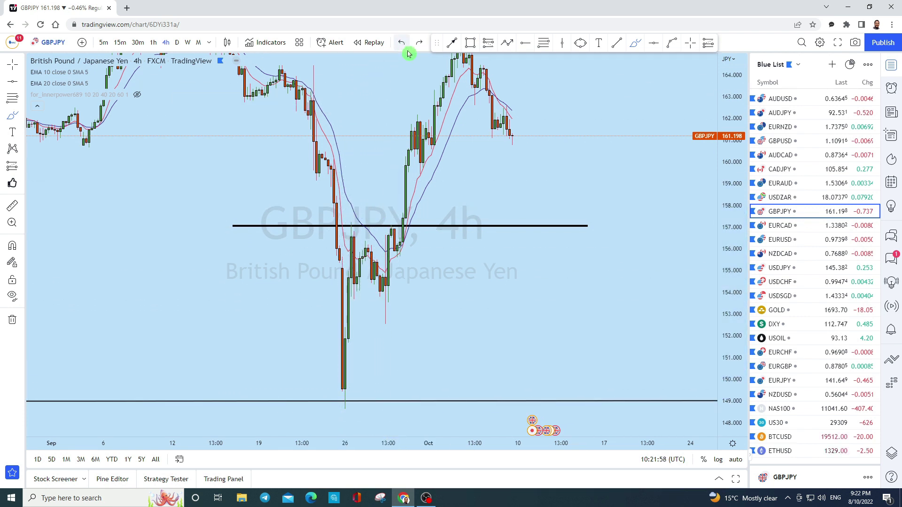
mouse_move(514, 136)
left_mouse_down()
mouse_move(524, 141)
mouse_move(535, 220)
mouse_move(547, 221)
mouse_move(622, 91)
mouse_move(590, 103)
left_mouse_up()
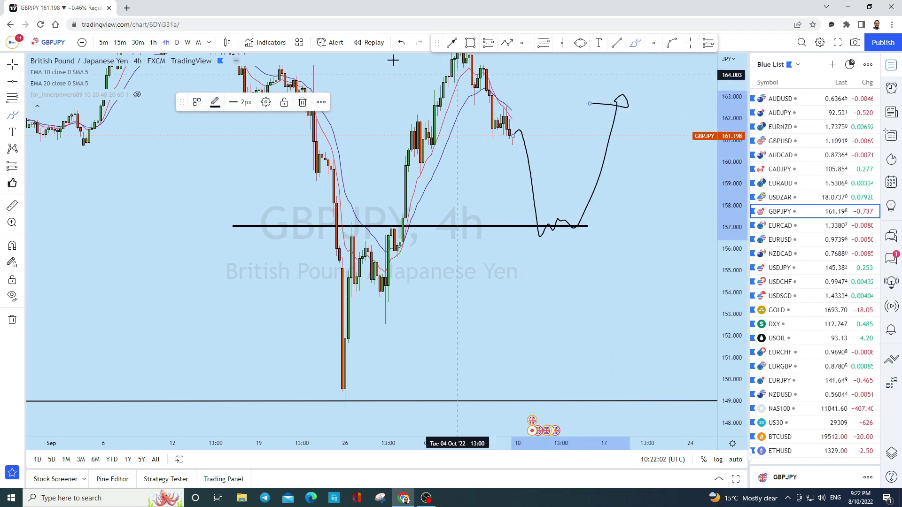
left_click(402, 43)
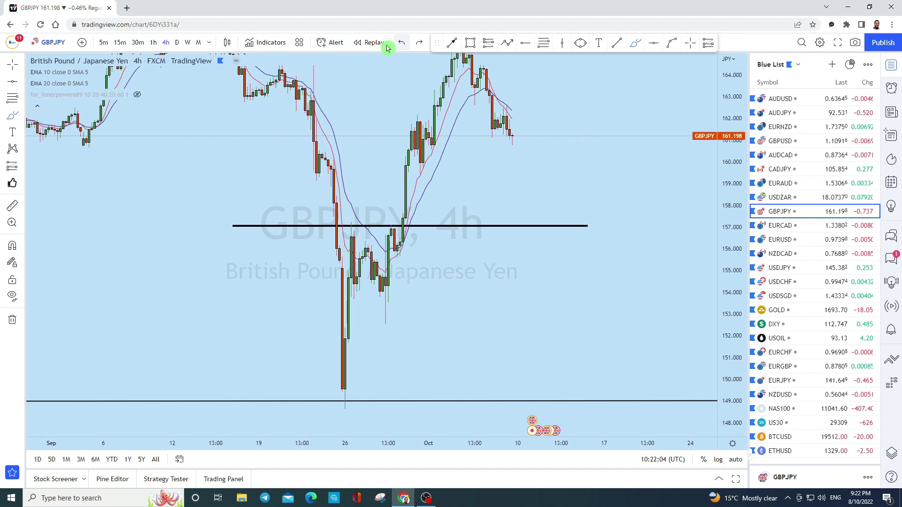
- Try a brush stroke projecting a rise from the latest GBPJPY candle to the moving averages at about 162.3, and undo it
left_click(13, 64)
mouse_move(619, 143)
left_mouse_down()
mouse_move(596, 188)
mouse_move(587, 252)
left_mouse_up()
scroll(550, 276, "up", 3)
left_click_drag(483, 185, 526, 181)
left_click_drag(731, 366, 706, 165)
scroll(664, 188, "up", 4)
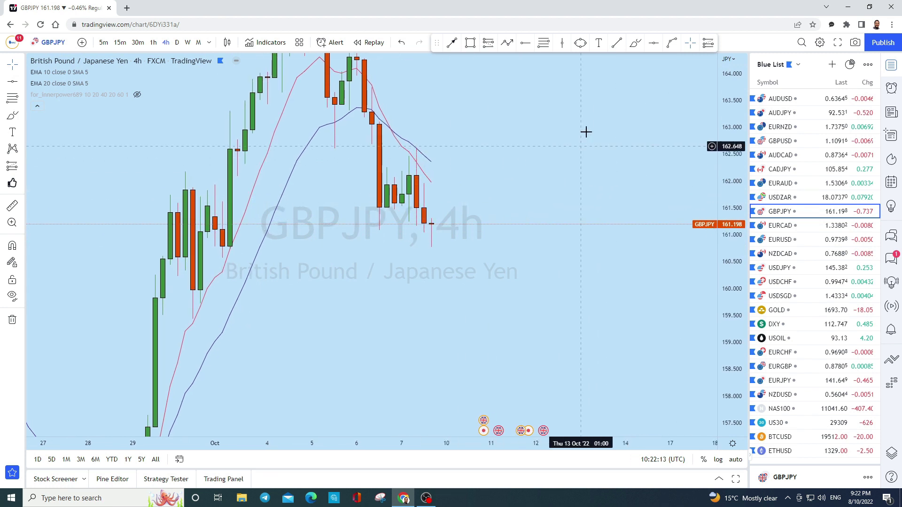
left_click(636, 43)
left_click_drag(432, 225, 462, 165)
left_click(403, 44)
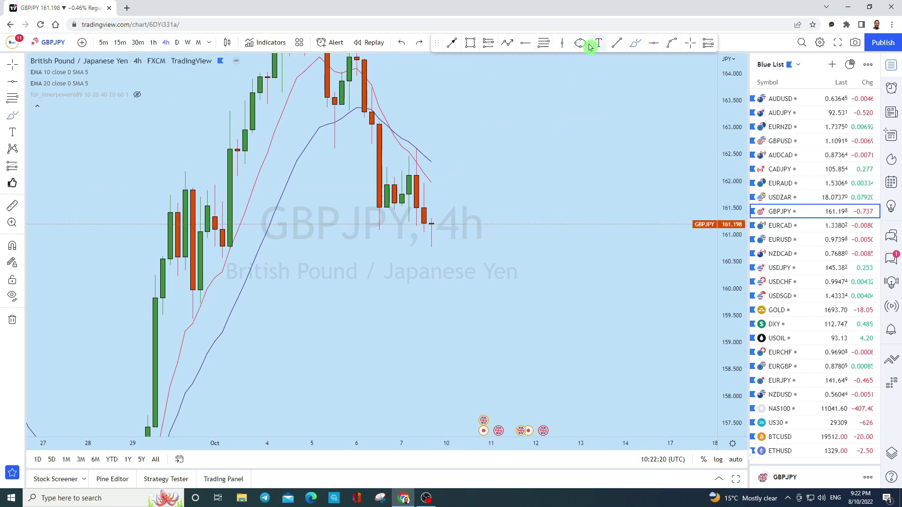
- Draw a small ellipse at about 162.1 beside the latest candles, around the moving averages
left_click(583, 45)
left_click(435, 185)
left_click(437, 168)
left_click(455, 173)
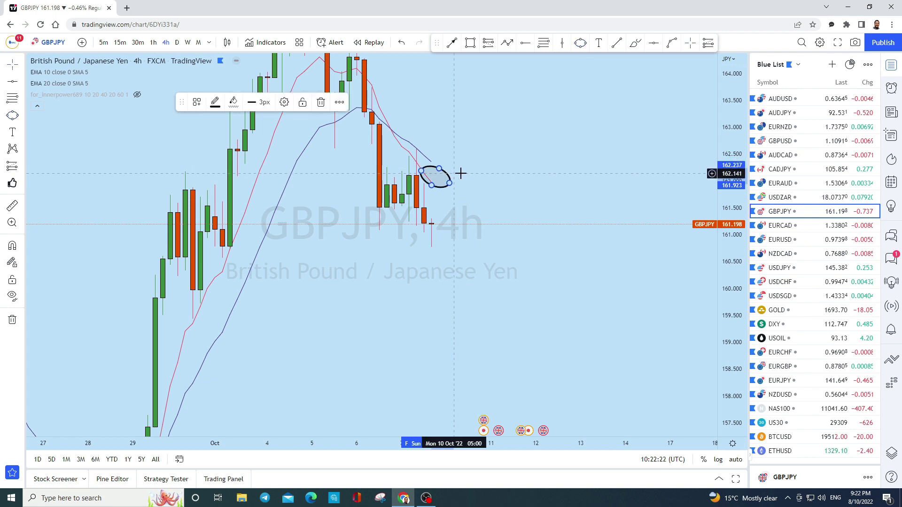
left_click_drag(523, 157, 532, 169)
scroll(533, 170, "down", 3)
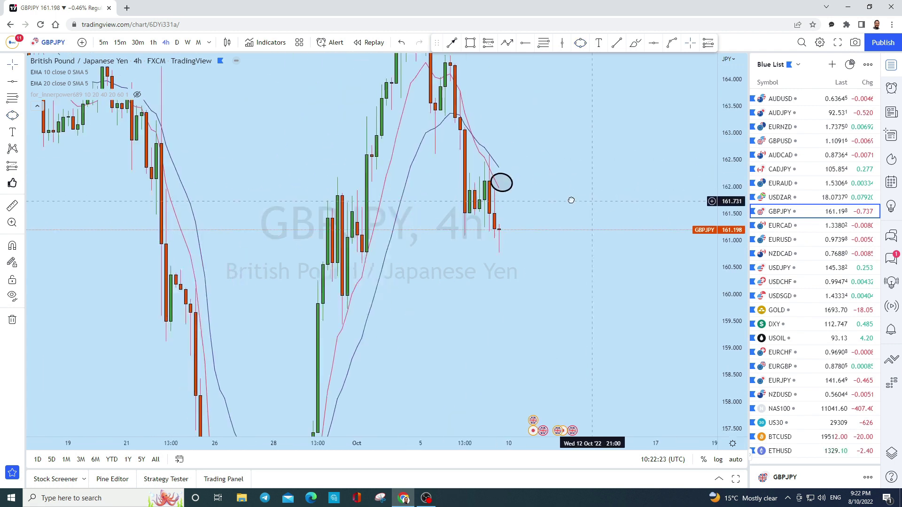
- Draw an arrow from the ellipse at about 162.2 down to the level at about 157.2, ending on 11 October 2022
left_click(453, 43)
left_click(460, 175)
left_click(513, 386)
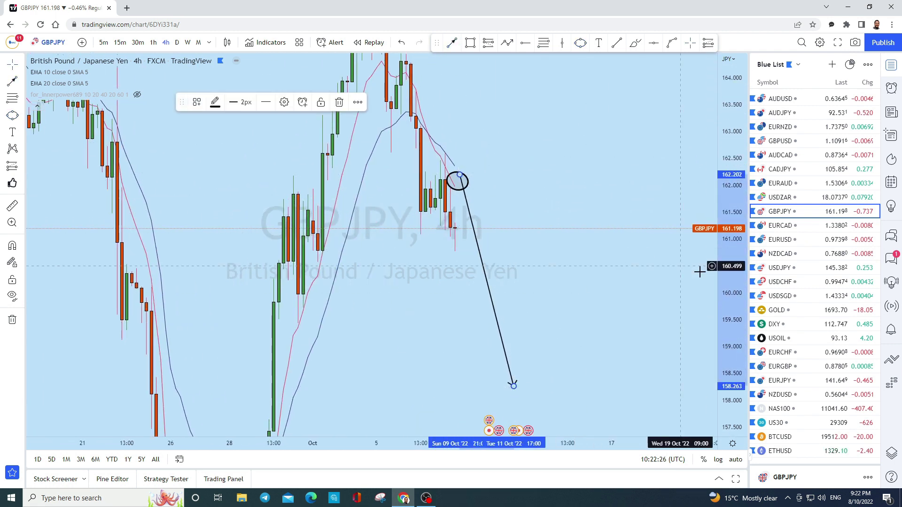
left_click_drag(737, 260, 512, 357)
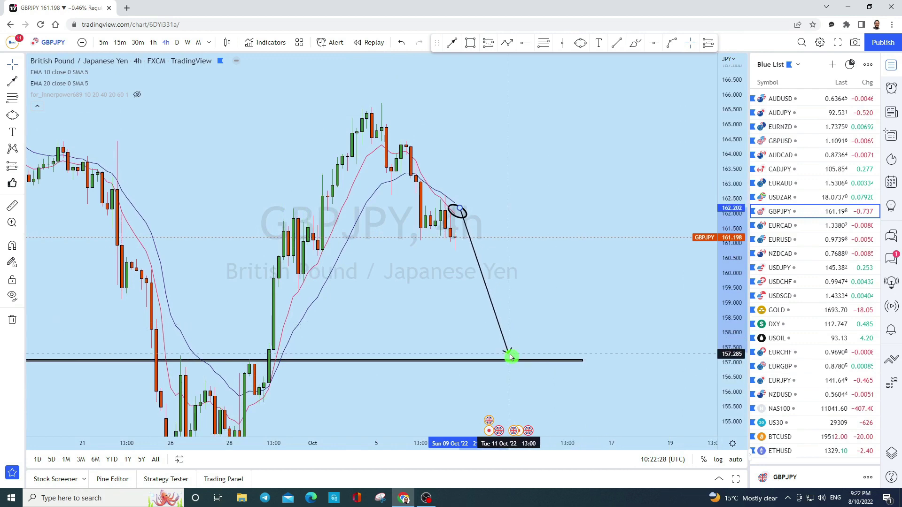
scroll(614, 307, "down", 3)
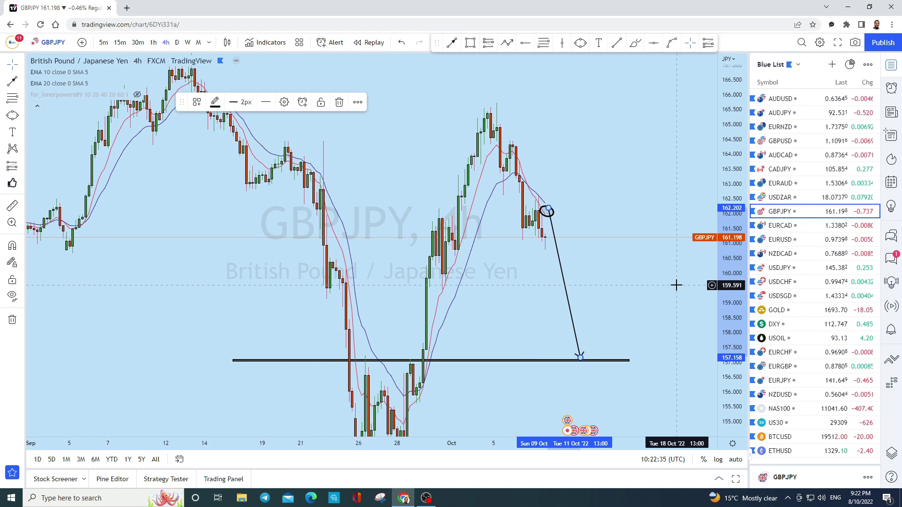
- Open the EURCAD chart and show its latest candles on the monthly timeframe
left_click(806, 225)
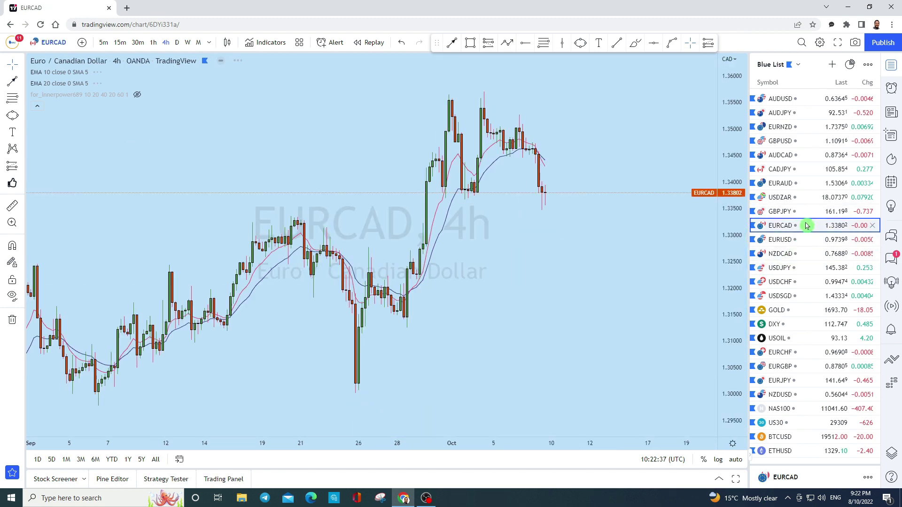
left_click(21, 65)
left_click_drag(550, 99, 556, 161)
left_click_drag(742, 349, 739, 157)
scroll(407, 177, "up", 3)
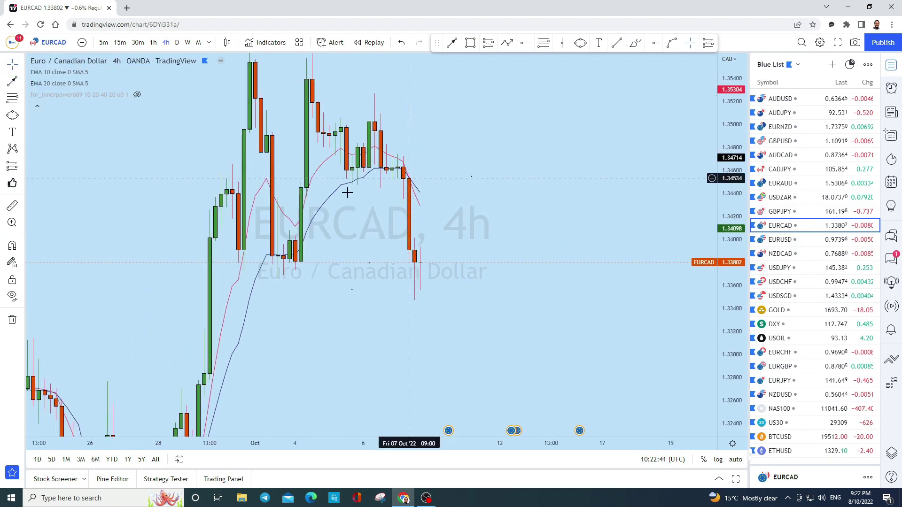
left_click(21, 320)
left_click(55, 317)
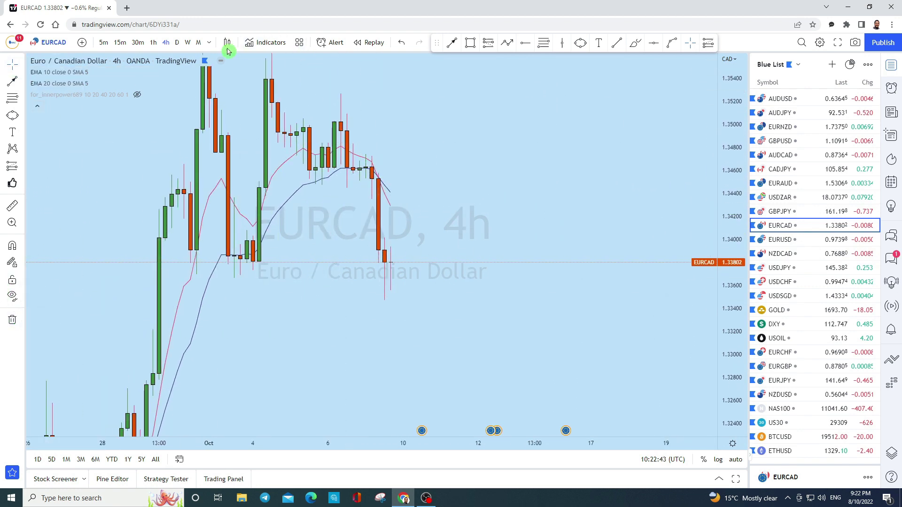
left_click(198, 43)
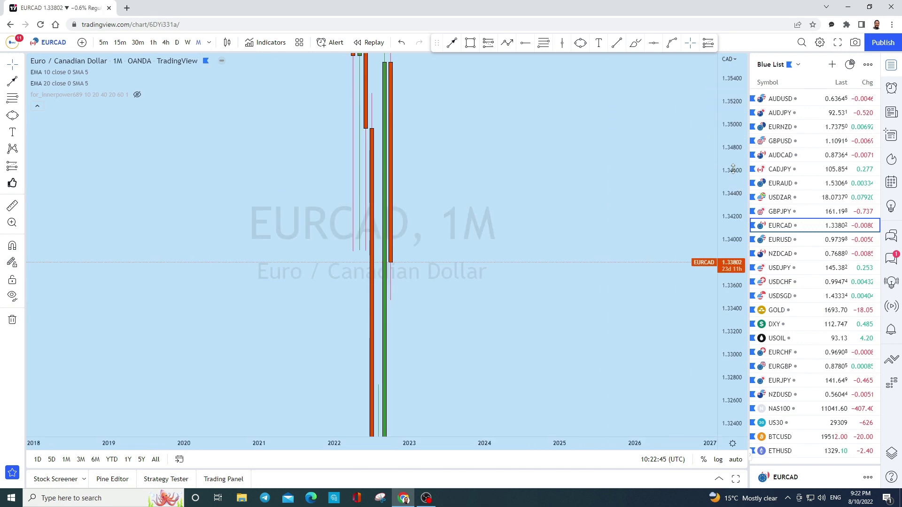
left_click_drag(733, 168, 739, 268)
scroll(671, 268, "down", 3)
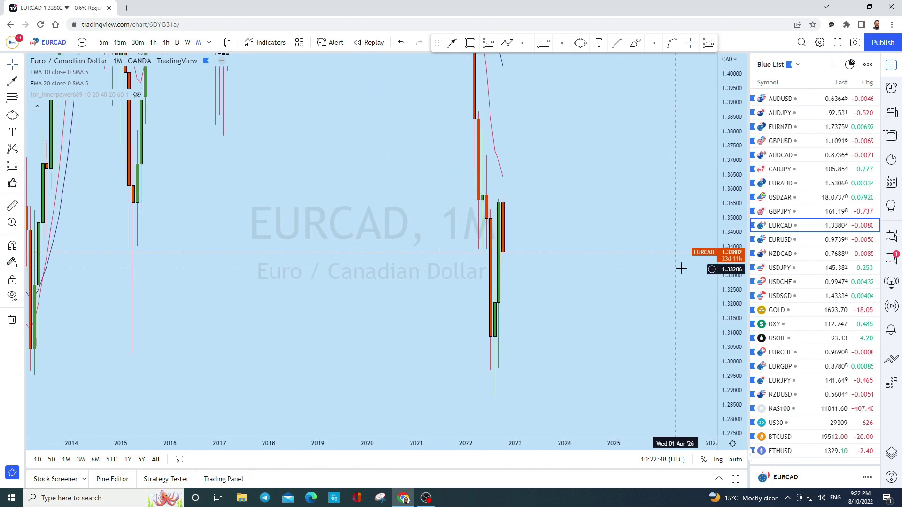
scroll(654, 294, "up", 2)
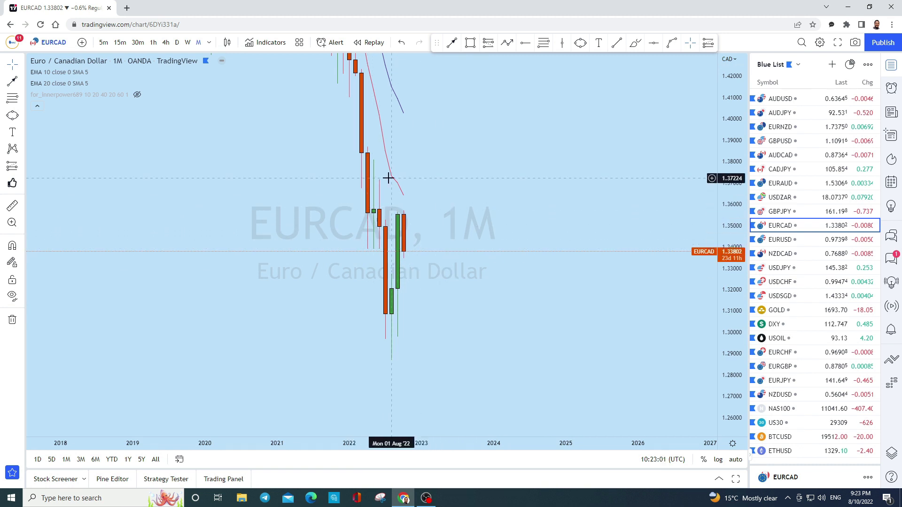
- Switch to the weekly timeframe and draw a rising trend line from about 1.3286 on 1 August 2022 to about 1.3422 on 12 December 2022
left_click(190, 45)
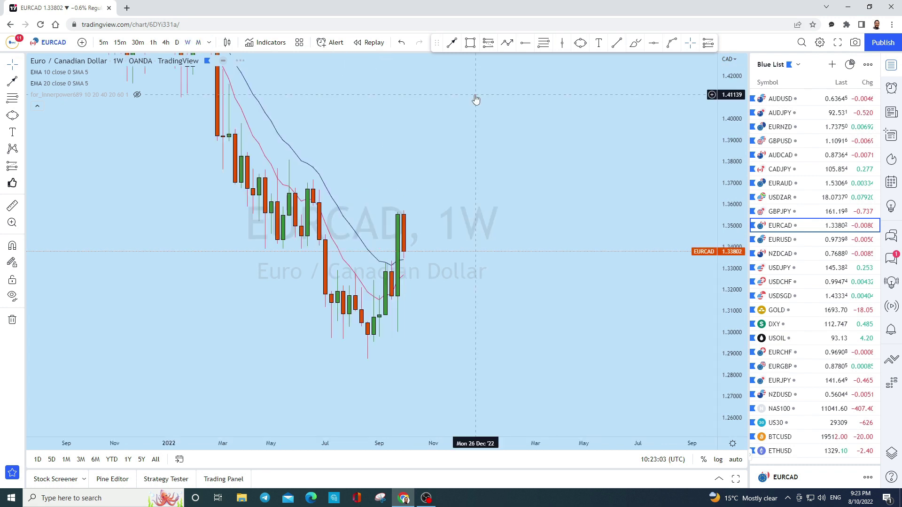
left_click(713, 368)
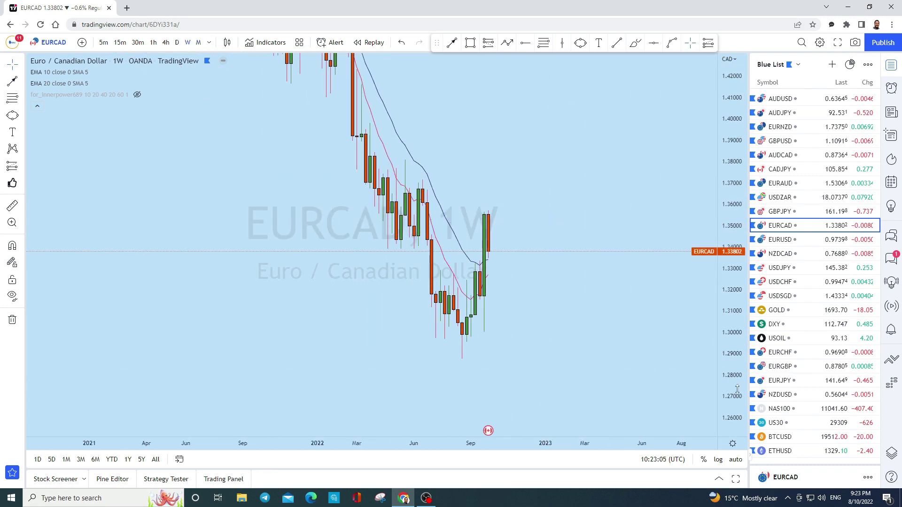
scroll(462, 306, "up", 3)
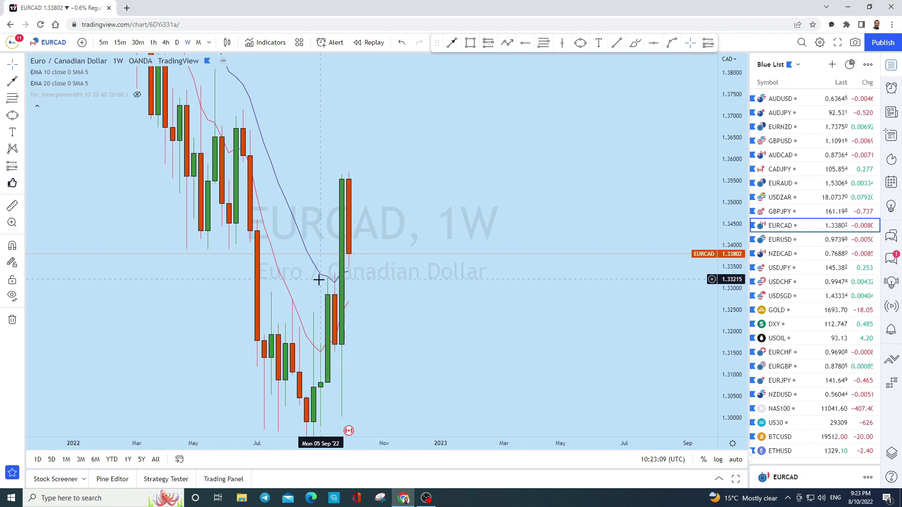
left_click(617, 44)
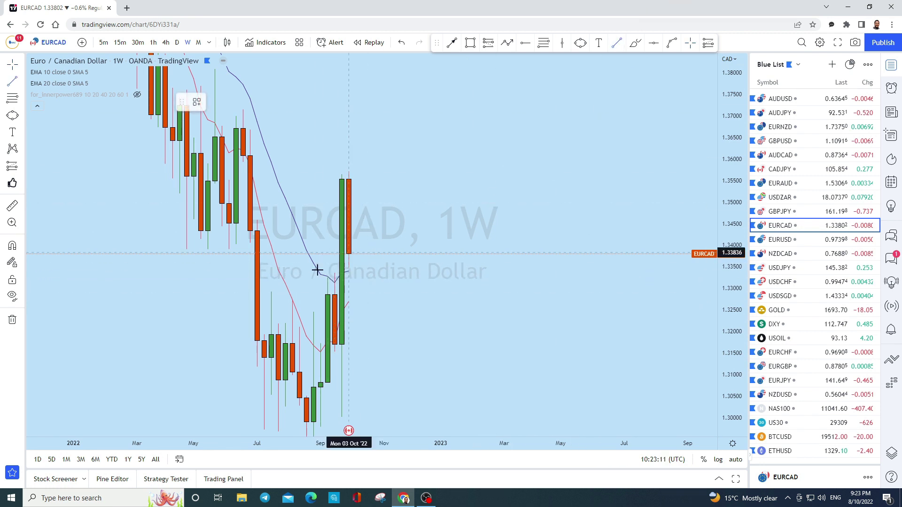
left_click(300, 291)
left_click(417, 236)
mouse_move(300, 291)
left_mouse_down()
mouse_move(295, 311)
mouse_move(286, 295)
left_mouse_up()
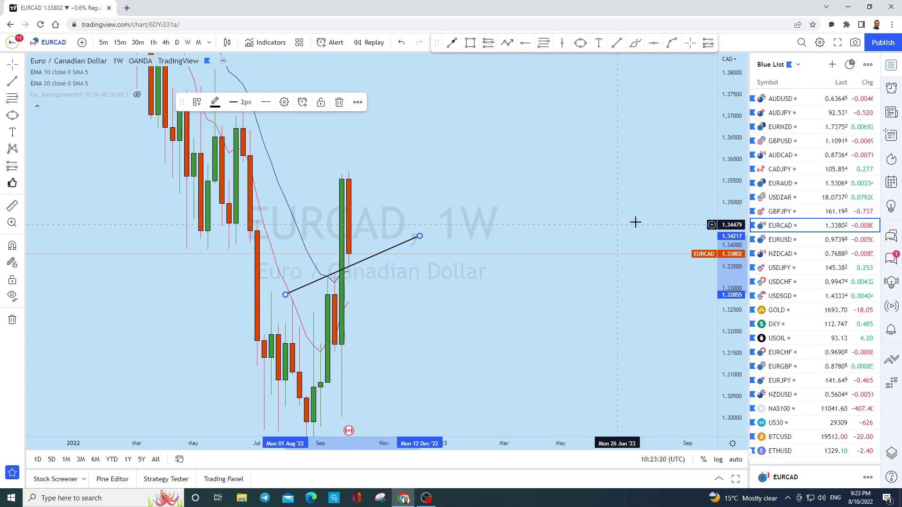
- Try a brush stroke projecting a bounce from the trend line up to about 1.37, and undo it
left_click_drag(739, 175, 736, 257)
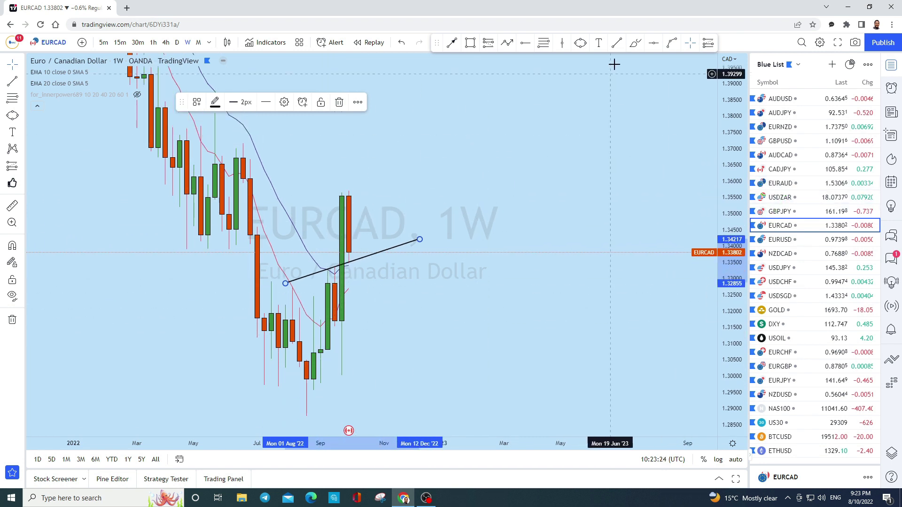
left_click(635, 43)
mouse_move(350, 254)
left_mouse_down()
mouse_move(355, 258)
mouse_move(389, 146)
mouse_move(348, 158)
left_mouse_up()
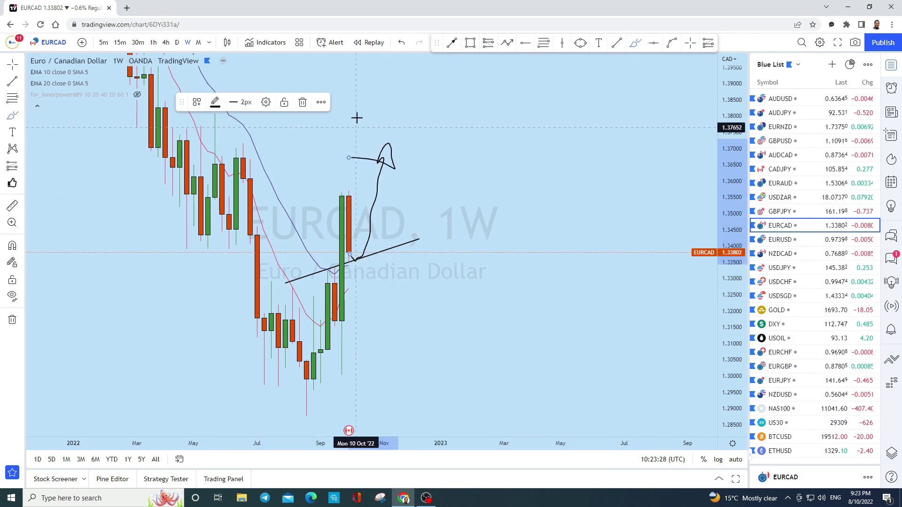
left_click(405, 42)
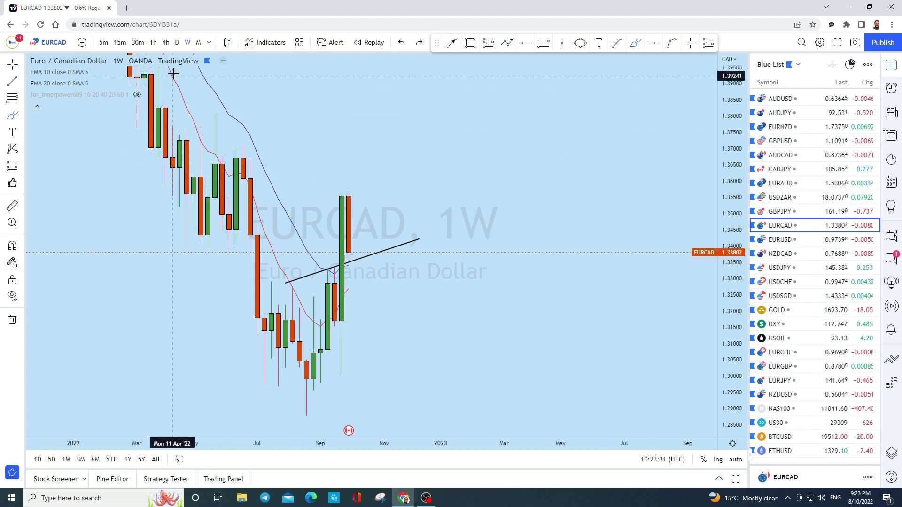
- Switch EURCAD to the daily timeframe, with the price action around the trend line in view
left_click(178, 42)
scroll(556, 273, "down", 4)
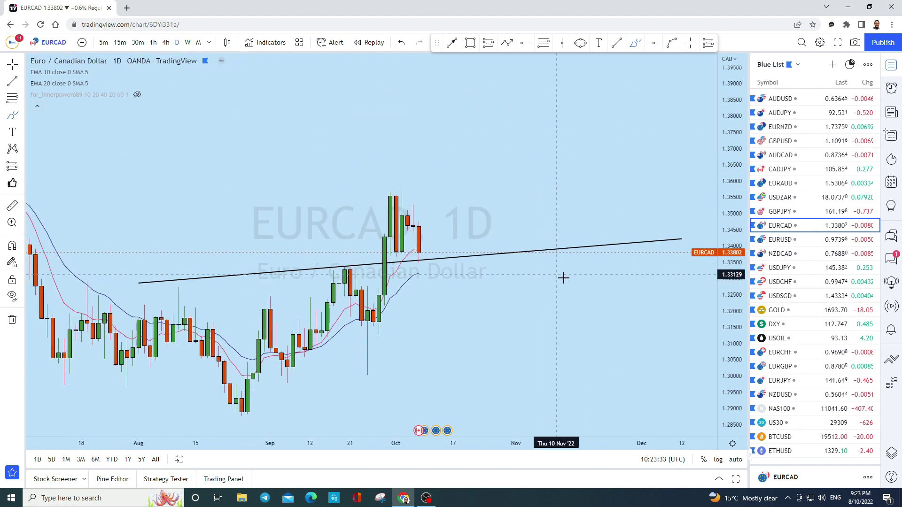
scroll(643, 304, "up", 3)
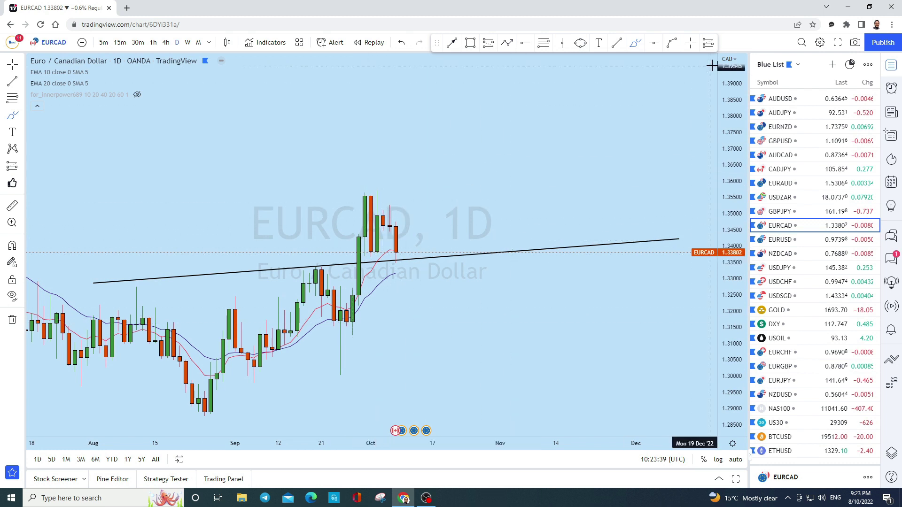
- Try brush sketches of an early-October pennant, a pennant pattern rising to about 1.39 and a loop around the latest candle, and undo them
mouse_move(366, 185)
left_mouse_down()
mouse_move(395, 224)
mouse_move(380, 240)
left_mouse_up()
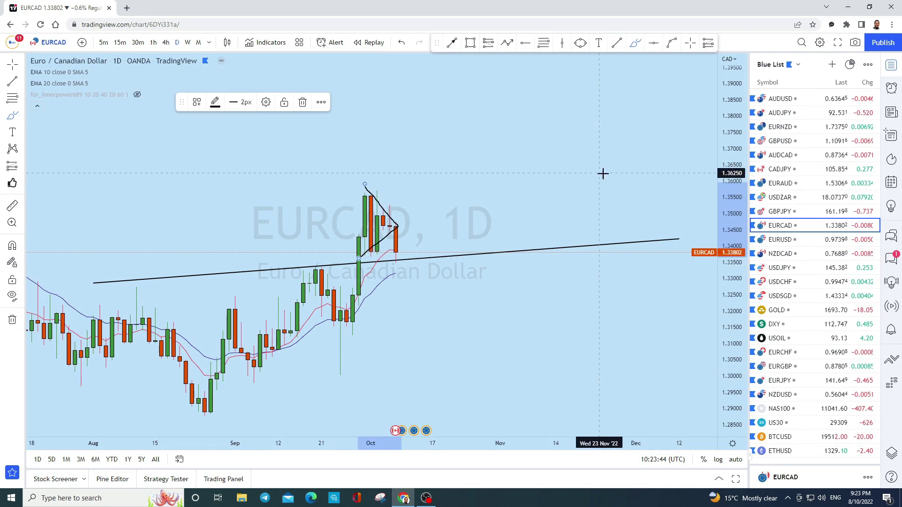
scroll(536, 230, "down", 2)
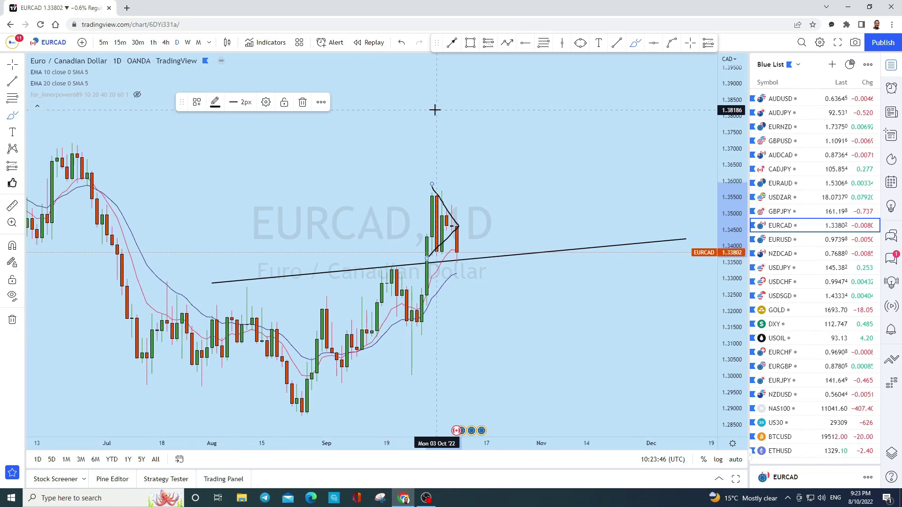
mouse_move(577, 368)
left_mouse_down()
mouse_move(592, 144)
mouse_move(582, 226)
mouse_move(614, 234)
mouse_move(657, 93)
left_mouse_up()
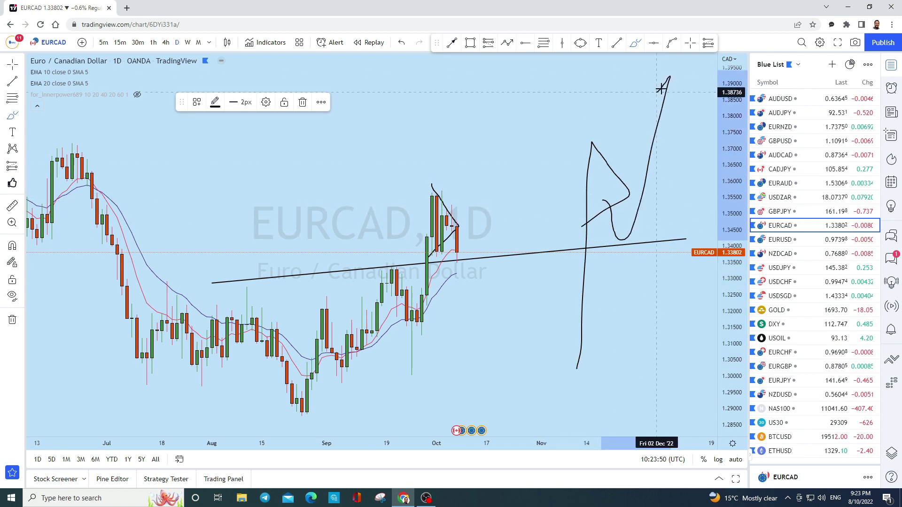
left_click(410, 44)
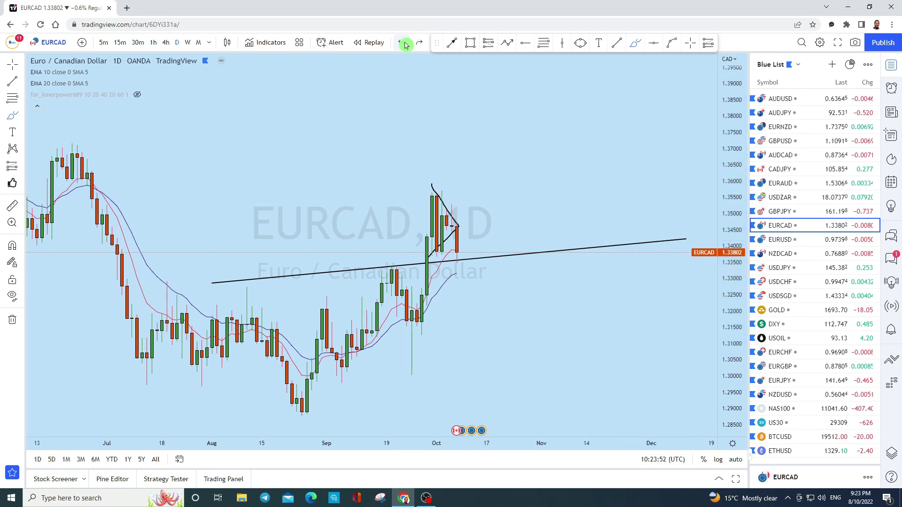
left_click_drag(470, 232, 465, 252)
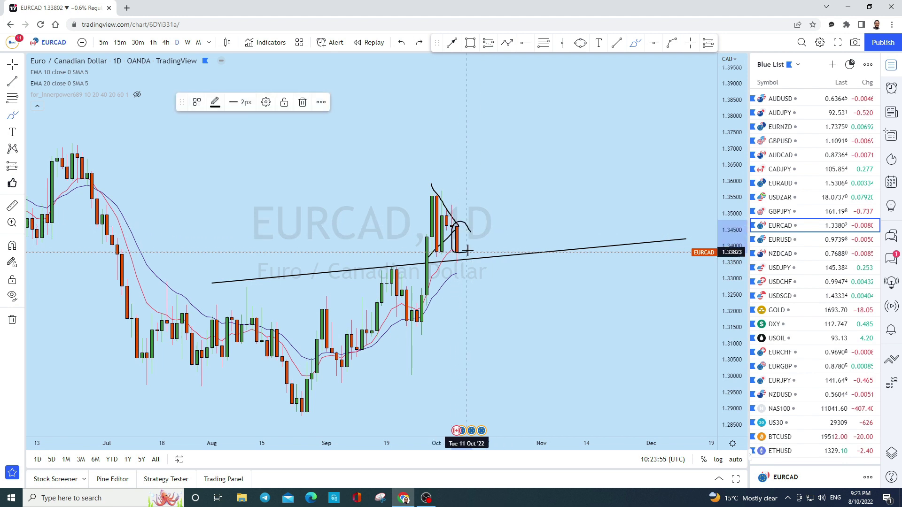
left_click(403, 43)
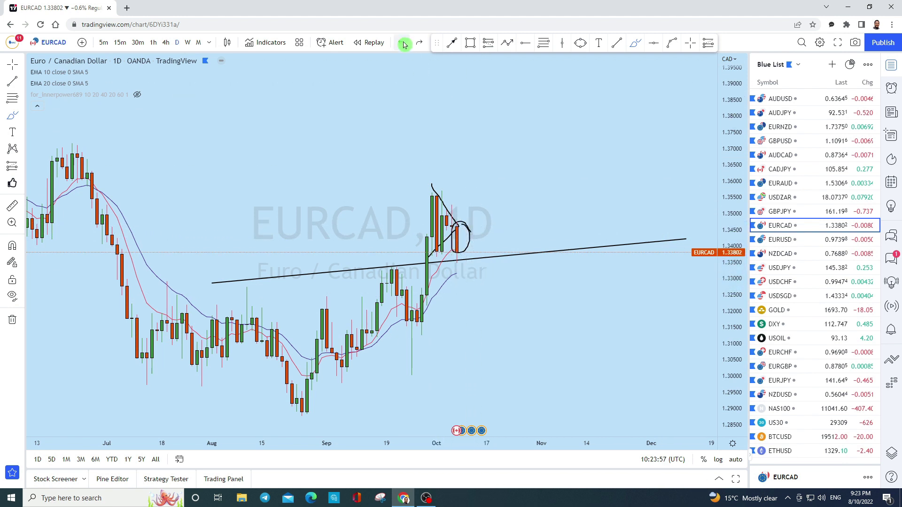
- Try a brush stroke projecting a dip to the trend line at about 1.336 and a rise to about 1.362, and undo it
scroll(507, 207, "up", 3)
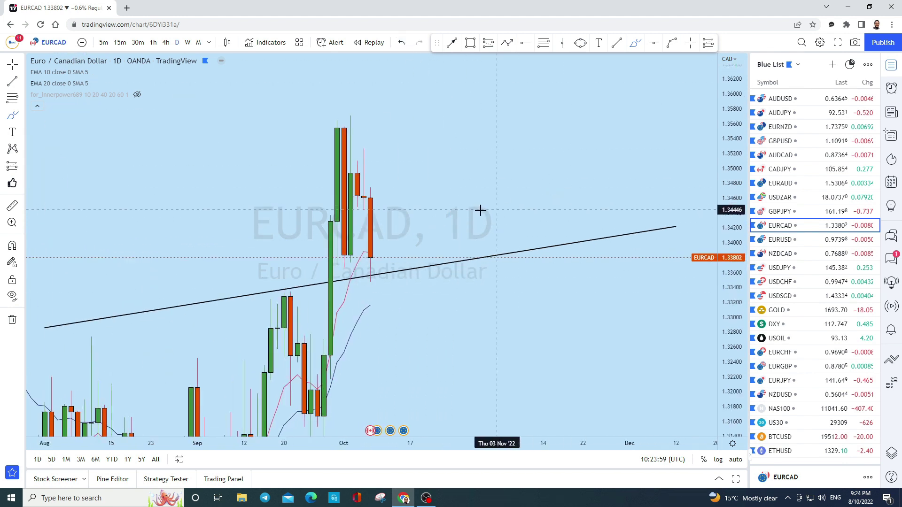
mouse_move(372, 258)
left_mouse_down()
mouse_move(389, 265)
mouse_move(485, 77)
mouse_move(497, 112)
mouse_move(431, 107)
left_mouse_up()
scroll(540, 161, "down", 3)
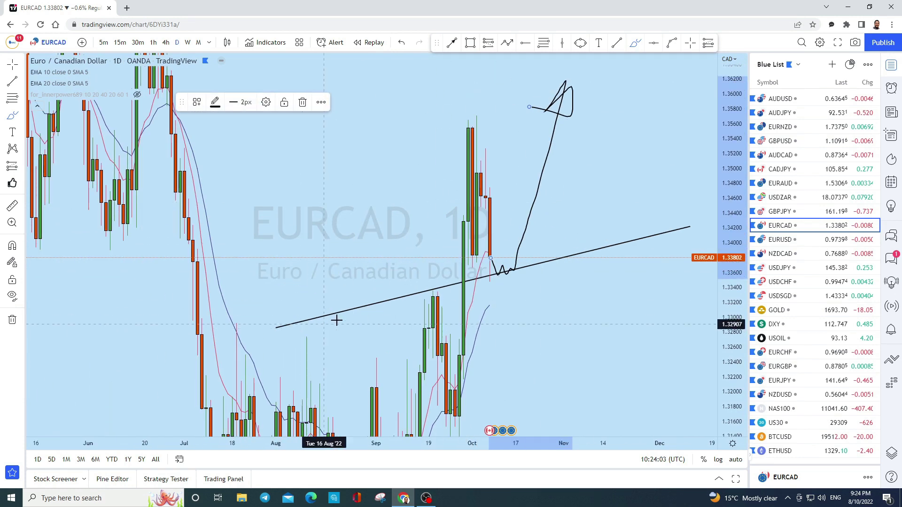
scroll(493, 242, "up", 3)
left_click(403, 43)
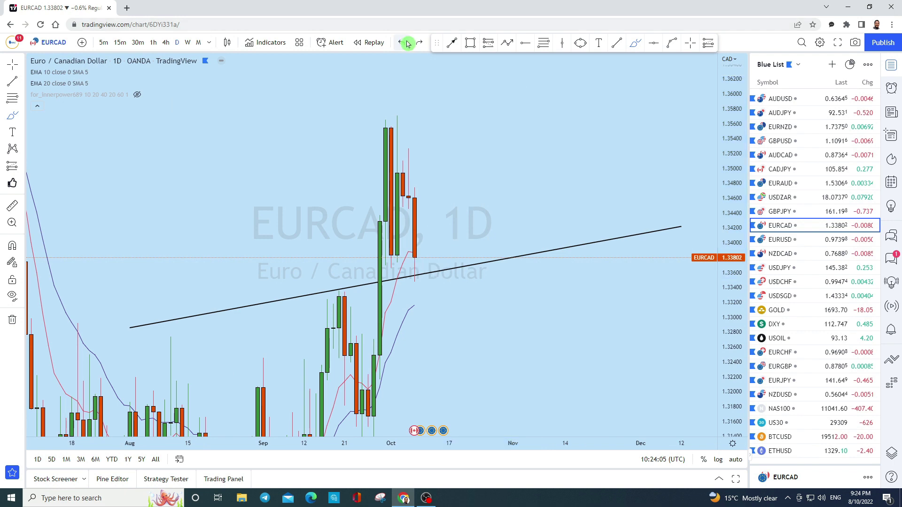
- Switch to the 4-hour timeframe and brush a small circle on the trend line above the 20–21 September high, at about 1.334
left_click(166, 43)
scroll(508, 123, "down", 4)
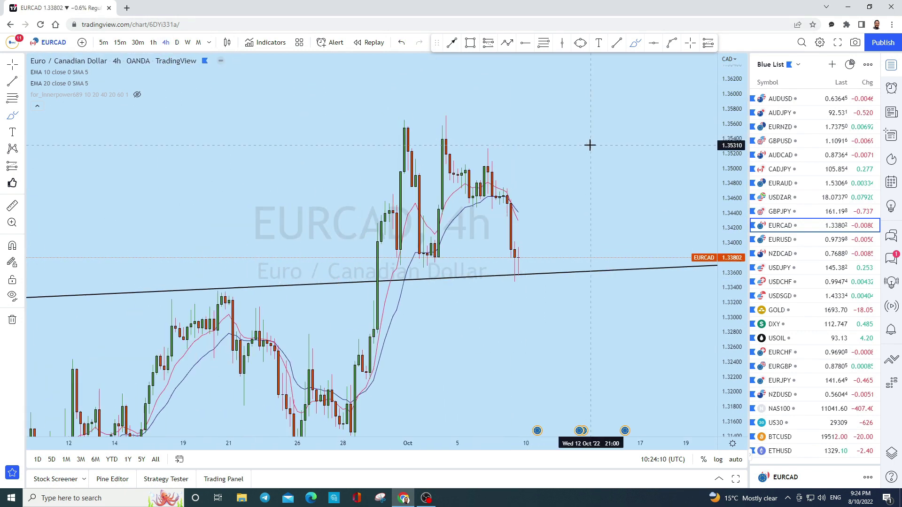
scroll(620, 278, "down", 3)
scroll(481, 280, "up", 4)
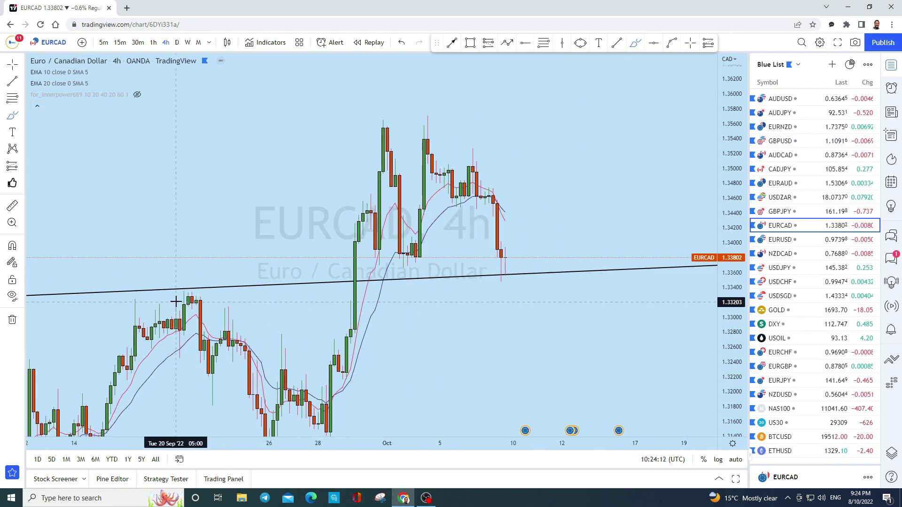
left_click(190, 288)
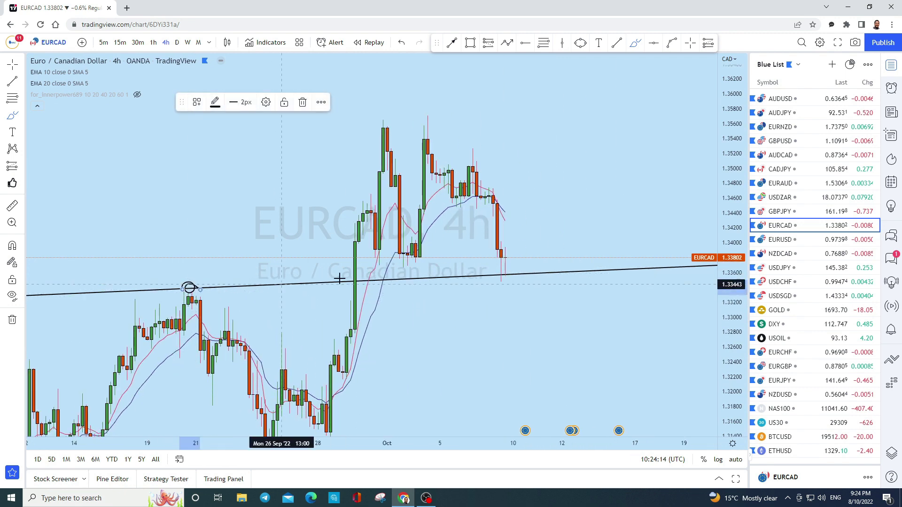
- Try a brush stroke ending on the trend line near the latest candle, and undo it together with the small September circle
scroll(244, 296, "down", 5)
mouse_move(269, 380)
left_mouse_down()
mouse_move(347, 352)
mouse_move(451, 346)
mouse_move(561, 283)
mouse_move(527, 274)
left_mouse_up()
scroll(425, 158, "up", 3)
key("ctrl+z")
scroll(558, 283, "up", 3)
left_click(402, 43)
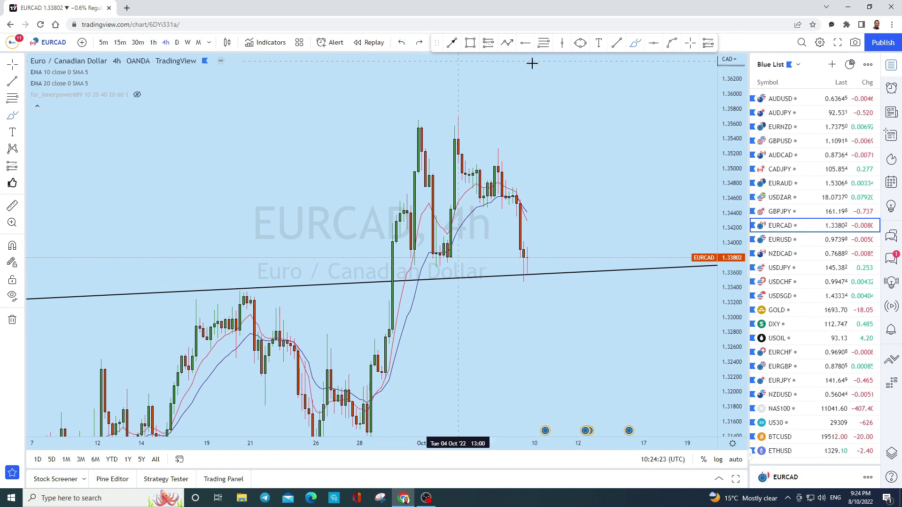
- Draw a small rectangle from about 1.3394 to 1.3358 just after the latest candle and an ellipse beside it, resting on the trend line
left_click(471, 42)
left_click_drag(538, 248, 553, 274)
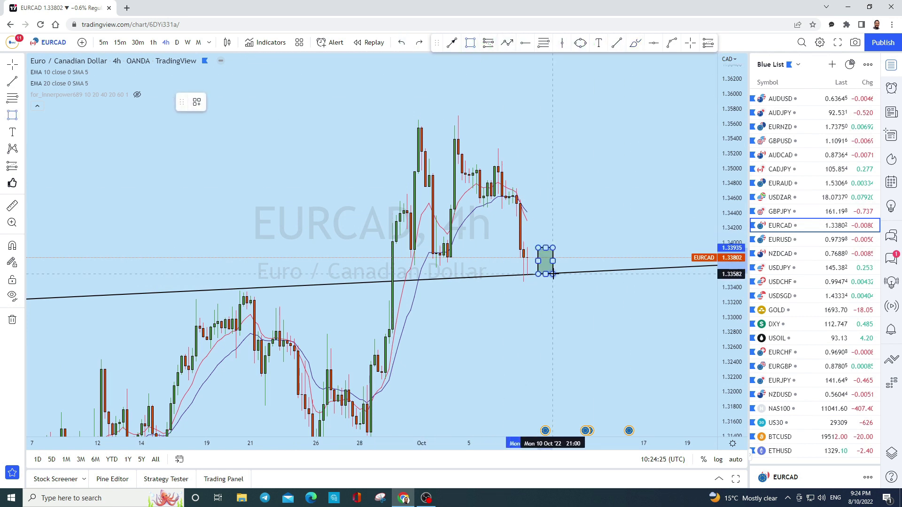
left_click(578, 42)
left_click(557, 271)
left_click(574, 237)
left_click(591, 253)
mouse_move(643, 177)
left_mouse_down()
mouse_move(527, 229)
mouse_move(481, 228)
left_mouse_up()
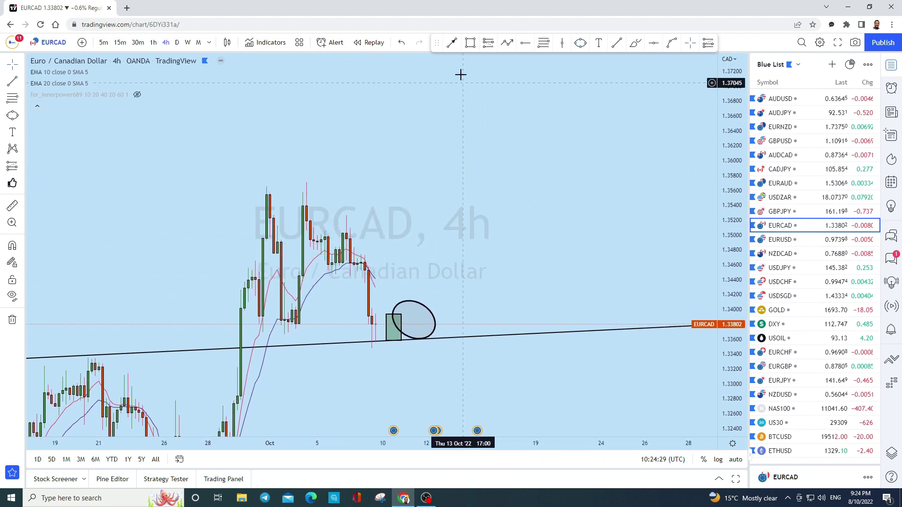
- Draw an arrow from the trend line at about 1.3362 on 11 October up to about 1.3563 on 17 October
left_click(453, 43)
left_click_drag(401, 339, 495, 188)
scroll(594, 207, "down", 2)
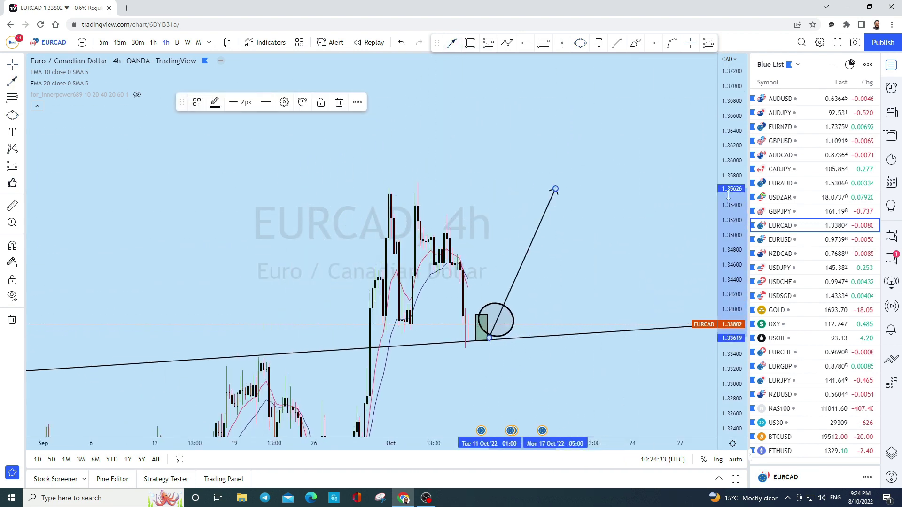
- Switch the chart to EURUSD on the monthly timeframe, with the latest candles enlarged and in view
left_click(808, 241)
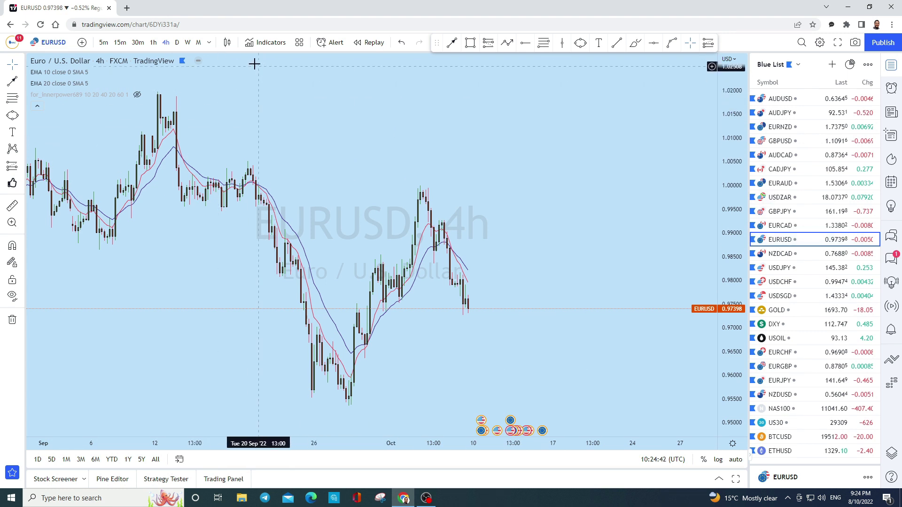
left_click(200, 43)
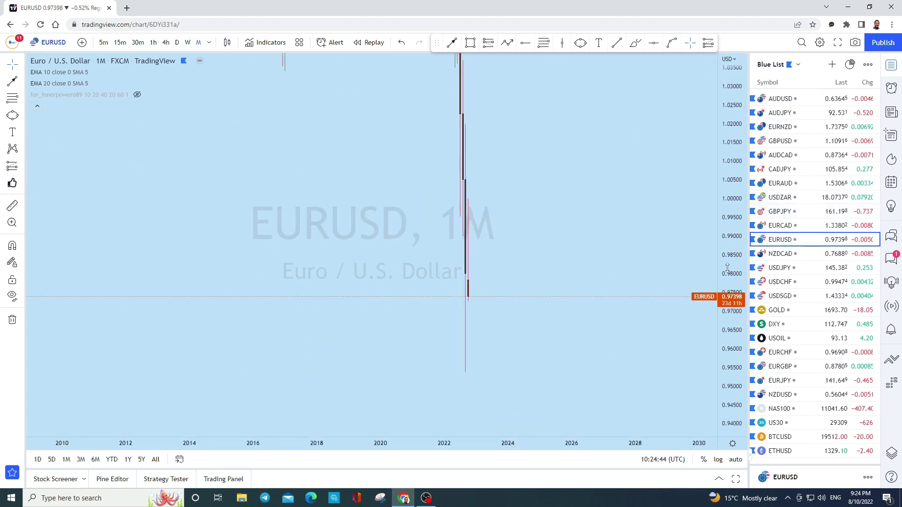
left_click(13, 65)
left_click_drag(480, 177, 669, 183)
scroll(670, 183, "up", 2)
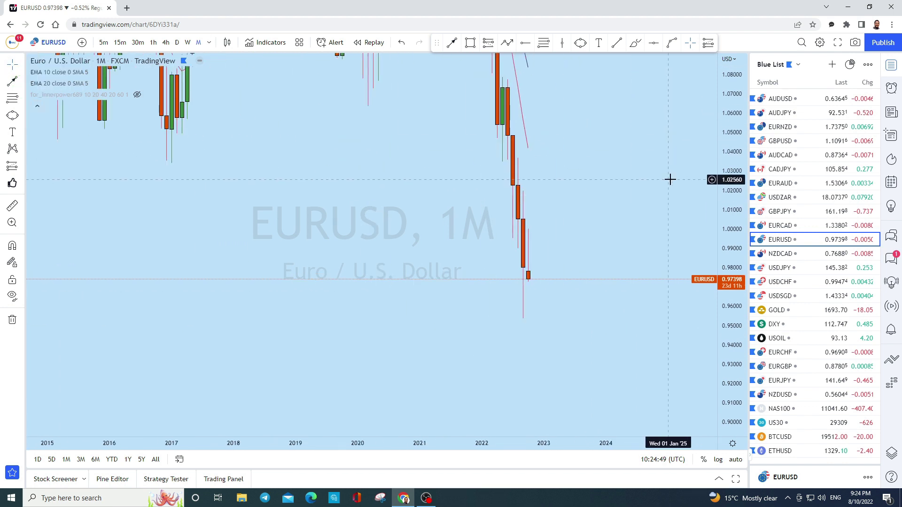
left_click_drag(729, 216, 730, 297)
scroll(632, 274, "up", 4)
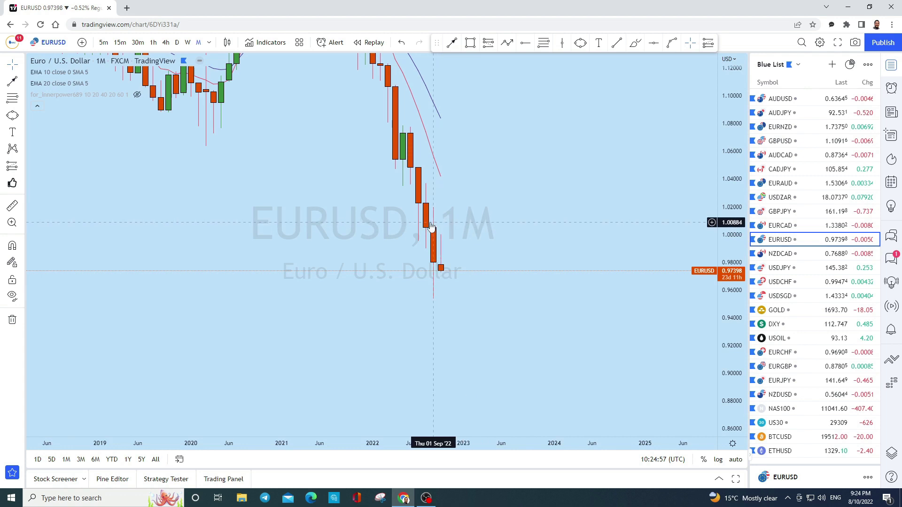
- Try a vertical brush stroke along the September 2022 candle and a horizontal one at about 1.00, and undo both
left_click_drag(433, 206, 434, 305)
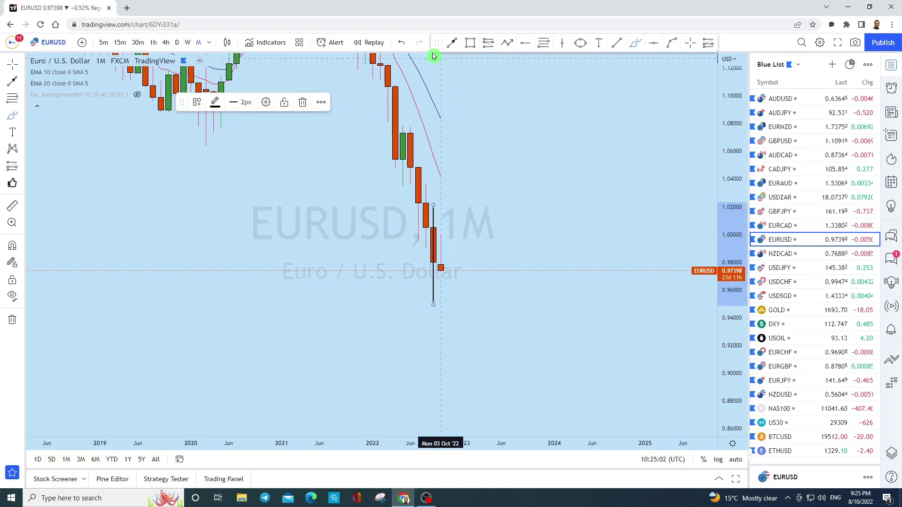
left_click(401, 43)
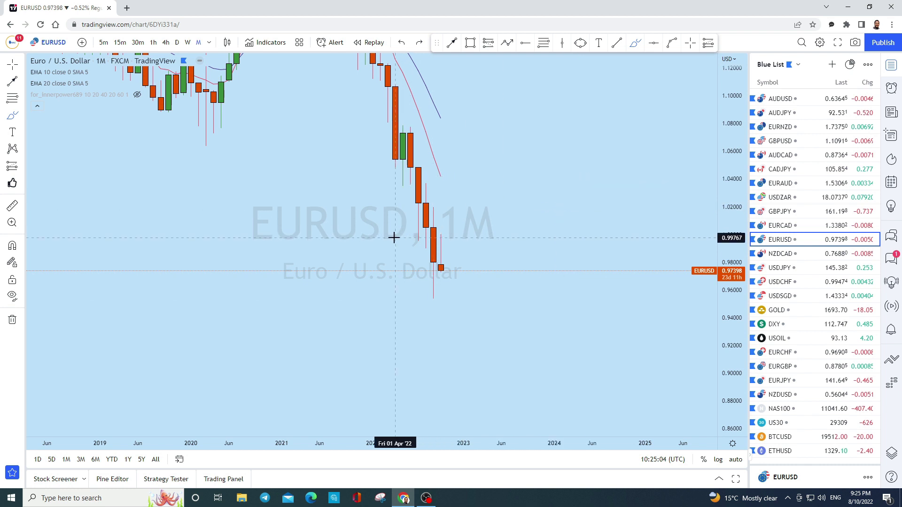
left_click_drag(394, 238, 577, 234)
left_click(402, 42)
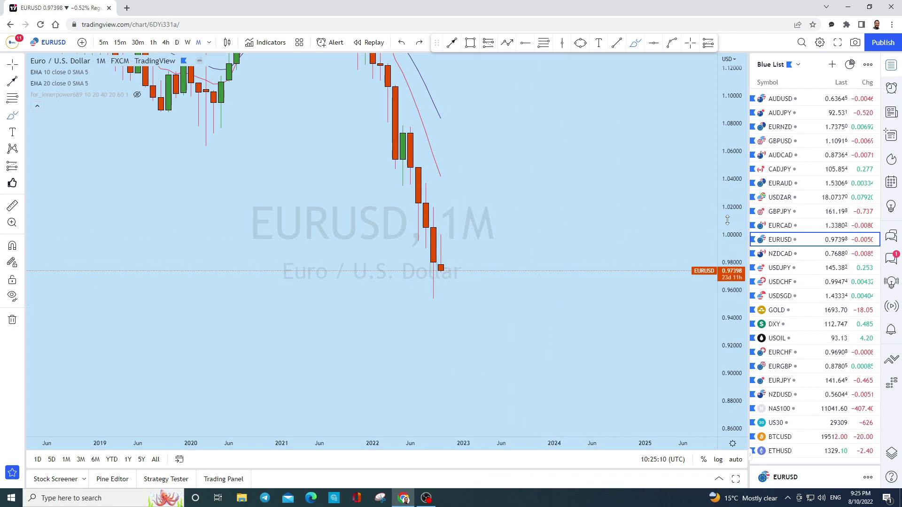
- Try a brush arrow tracing the decline from the 2021 high down to about 0.90, and undo it
left_click_drag(727, 221, 727, 369)
scroll(538, 340, "down", 6)
mouse_move(484, 73)
left_mouse_down()
mouse_move(523, 89)
mouse_move(584, 297)
mouse_move(596, 295)
mouse_move(614, 321)
left_mouse_up()
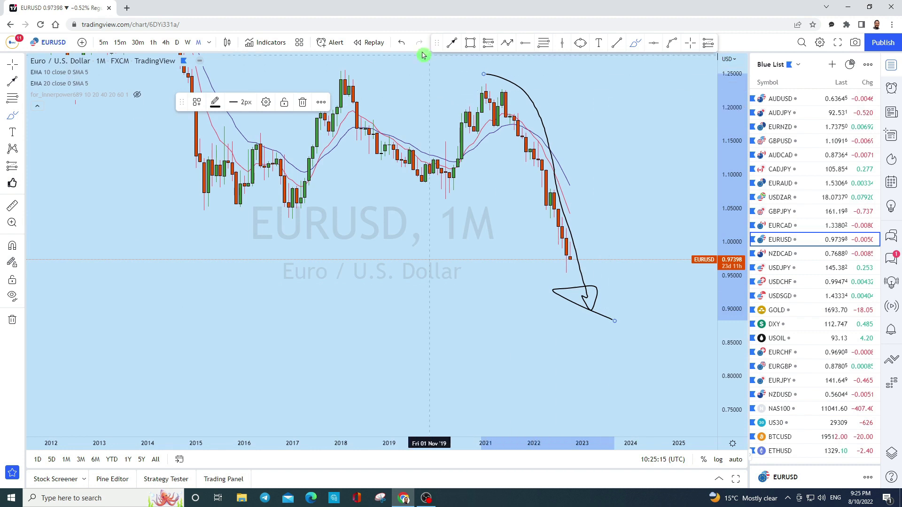
left_click(403, 43)
- Try brush strokes projecting a further fall from the latest monthly candle towards about 0.90, and undo them
scroll(677, 252, "up", 5)
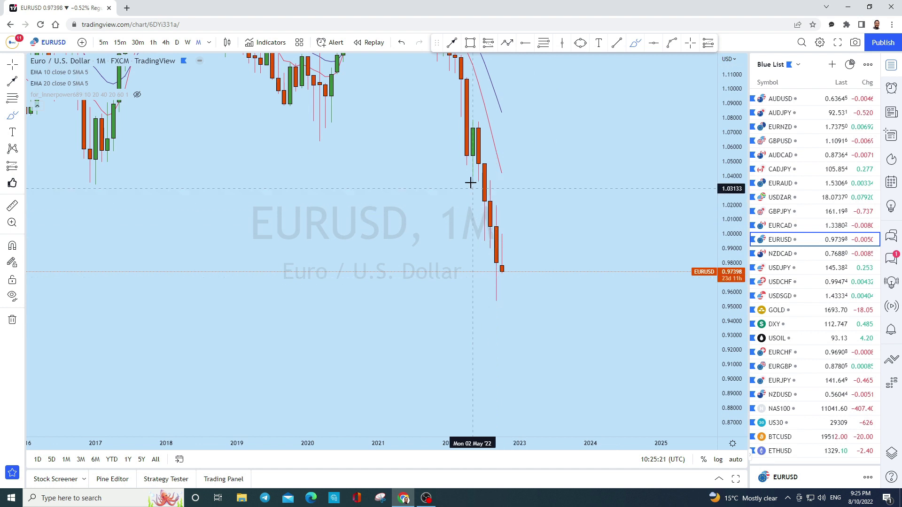
mouse_move(507, 273)
left_mouse_down()
mouse_move(509, 383)
mouse_move(520, 388)
left_mouse_up()
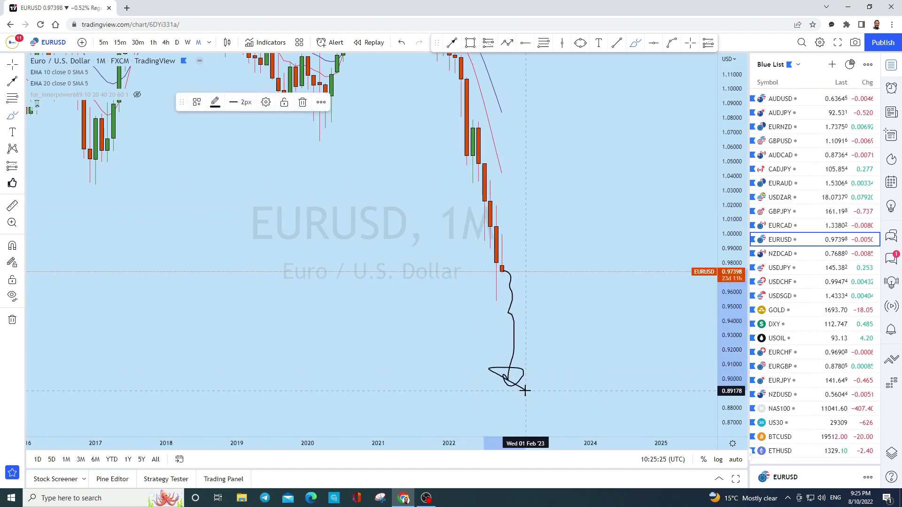
key("ctrl+z")
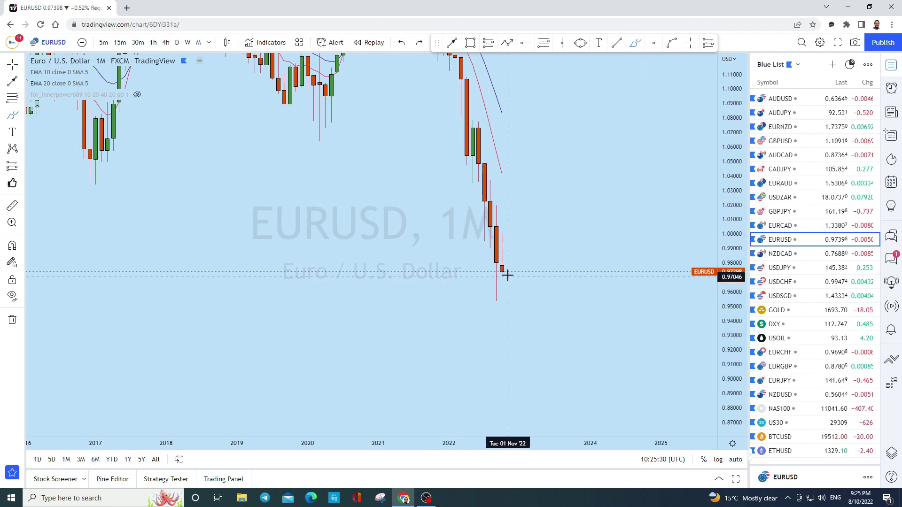
left_click_drag(501, 272, 513, 277)
mouse_move(525, 313)
left_mouse_down()
mouse_move(520, 353)
mouse_move(550, 364)
left_mouse_up()
left_click(401, 42)
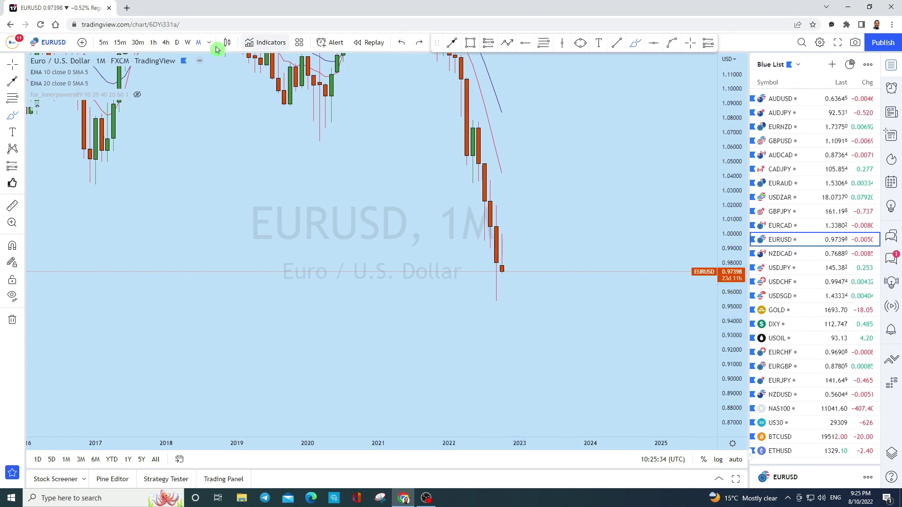
- Switch to the weekly timeframe and place a horizontal line at 0.98630 along the early-September low
left_click(189, 43)
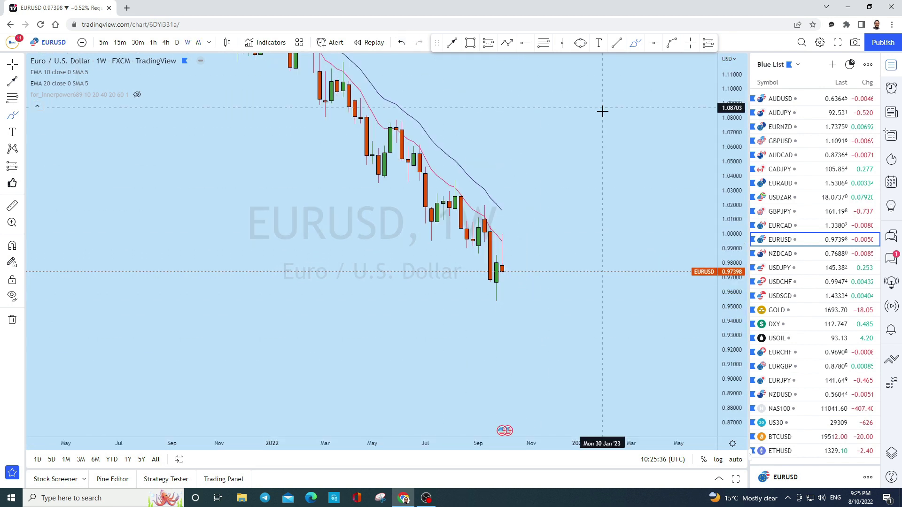
scroll(538, 254, "up", 3)
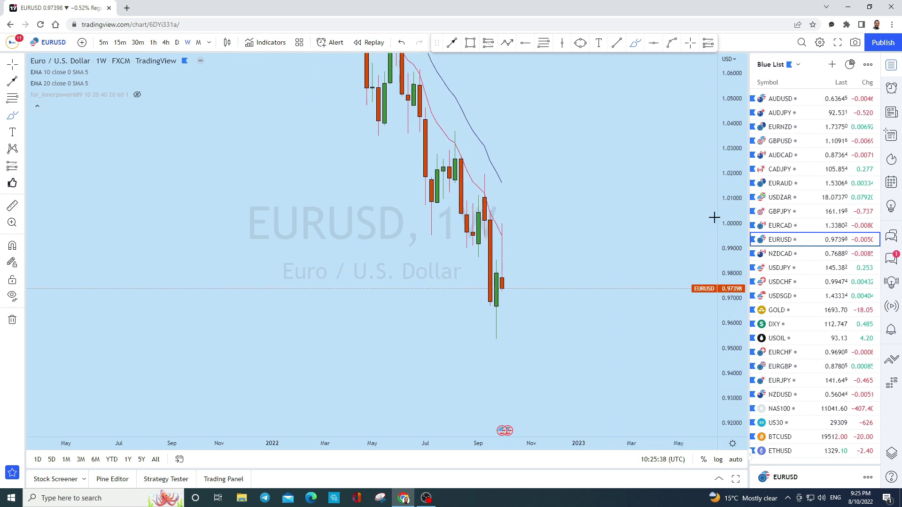
left_click(656, 44)
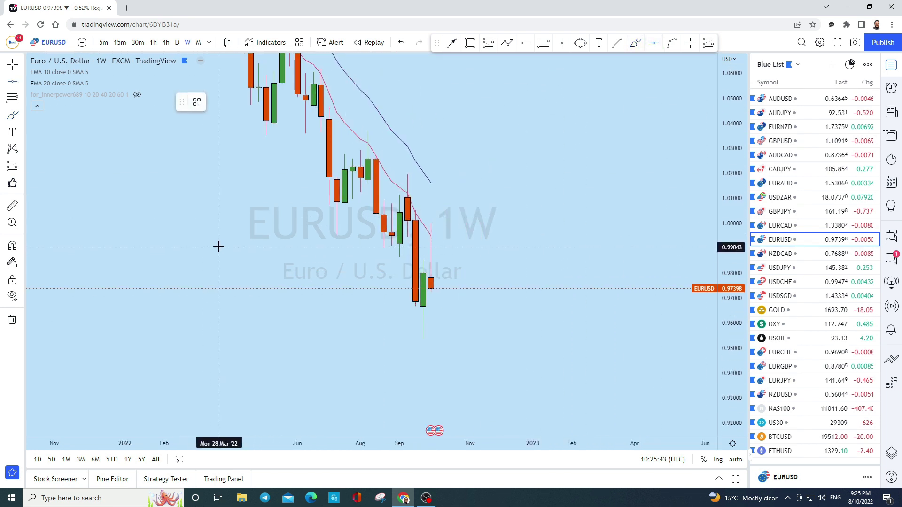
left_click(208, 259)
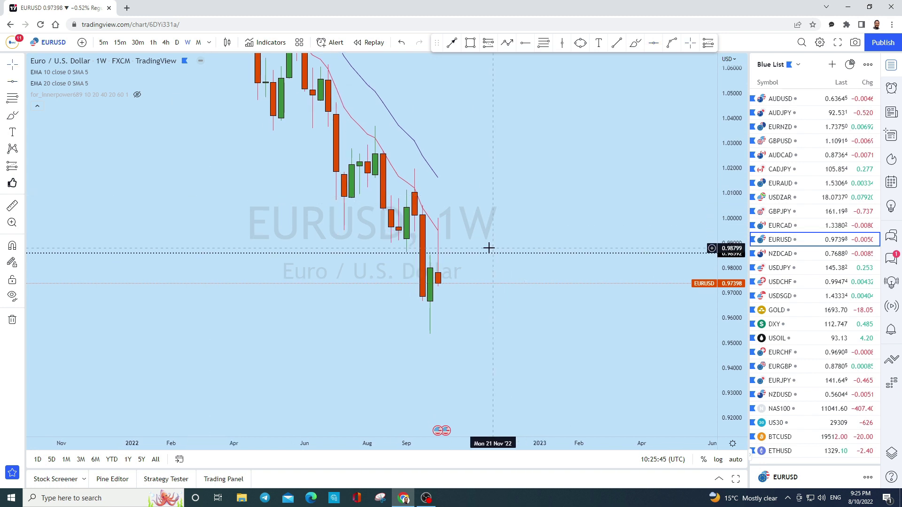
left_click_drag(486, 254, 486, 252)
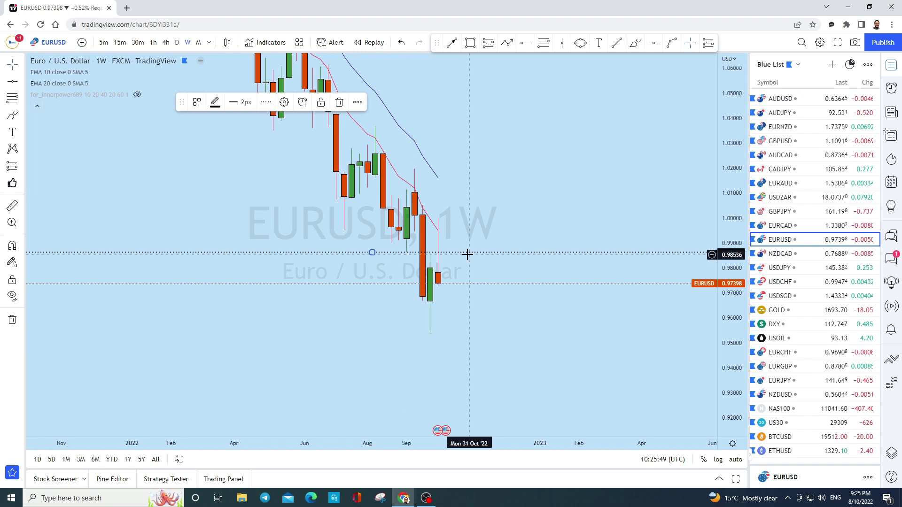
- Try a brush stroke projecting a drop from the latest weekly candle to about 0.943, and undo it
left_click(634, 43)
mouse_move(439, 285)
left_mouse_down()
mouse_move(455, 283)
mouse_move(455, 368)
mouse_move(445, 360)
left_mouse_up()
left_click(402, 42)
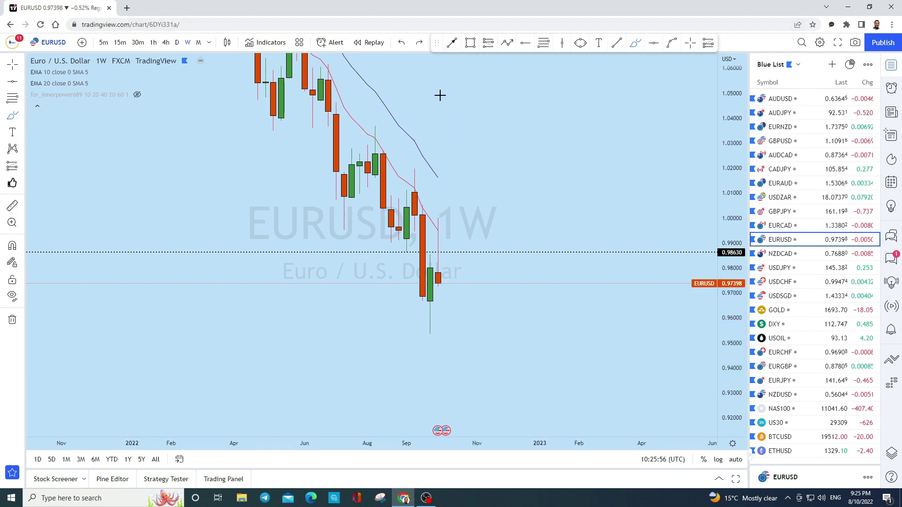
- Draw a falling trend line under the weekly lows from 1.01260 on 11 April 2022 to 0.96562 on 9 January 2023
scroll(646, 256, "down", 2)
left_click(618, 48)
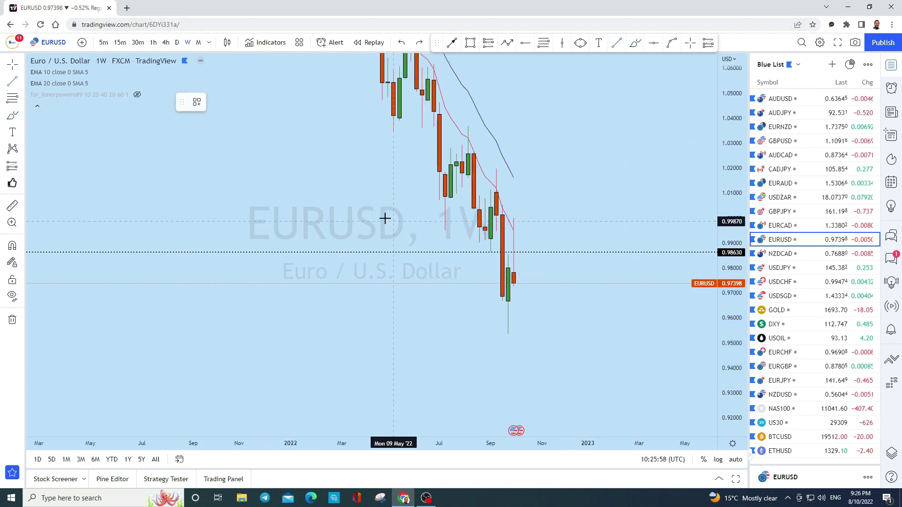
left_click(371, 187)
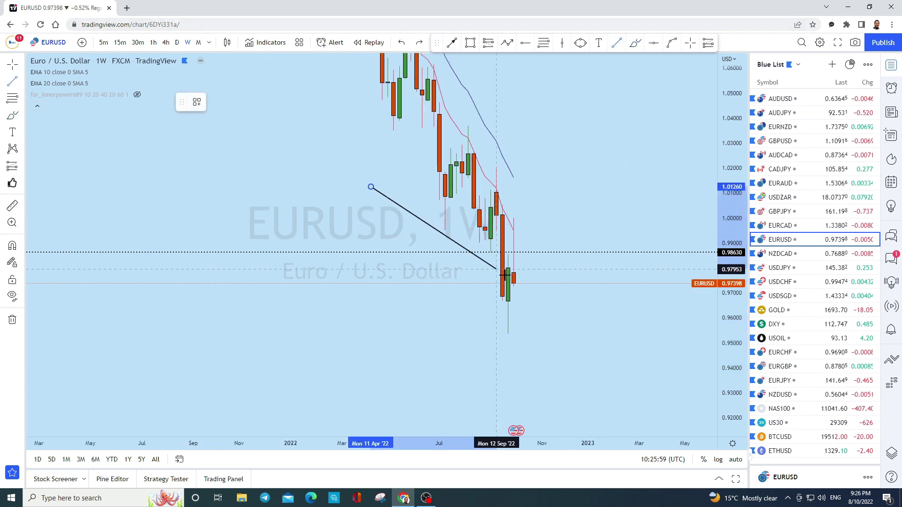
left_click(588, 302)
left_click_drag(588, 303, 593, 304)
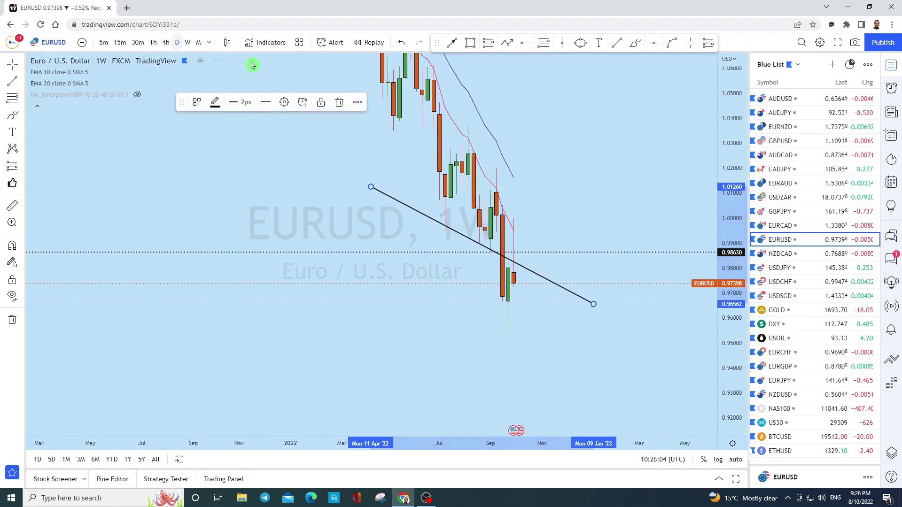
- Switch to the daily timeframe, with the September and October candles around the trend line enlarged and in view
left_click(179, 44)
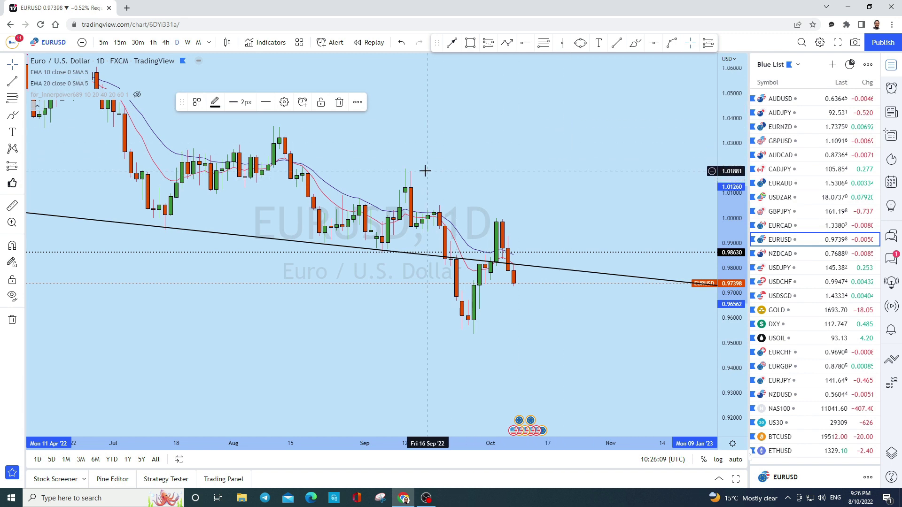
left_click(12, 81)
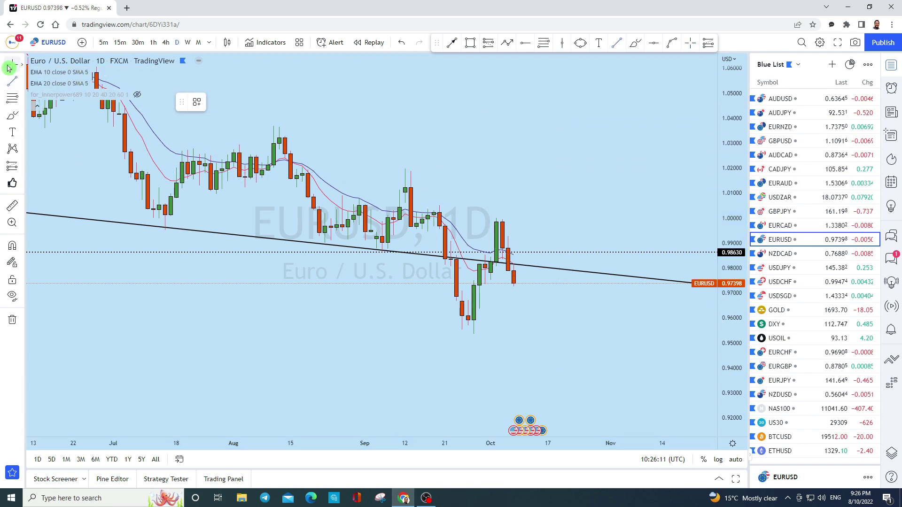
left_click_drag(560, 198, 535, 177)
left_click_drag(735, 372, 734, 203)
scroll(509, 152, "up", 4)
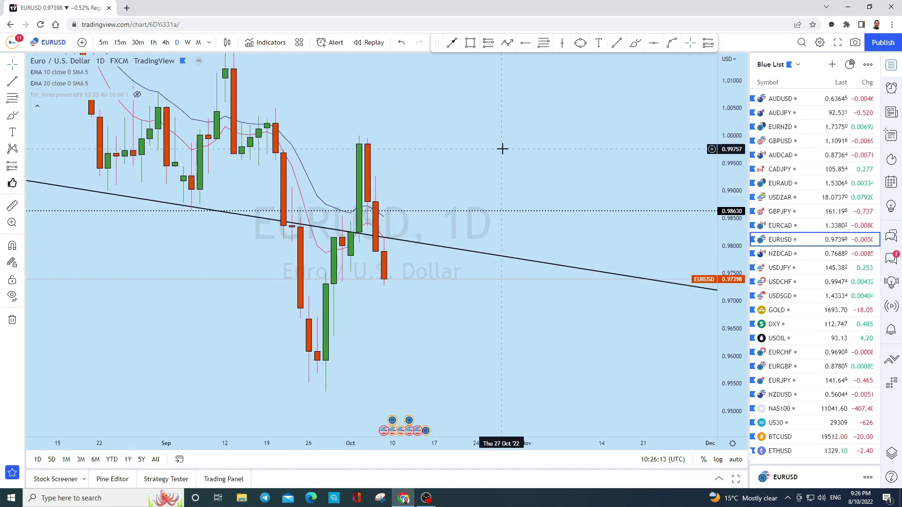
left_click_drag(512, 151, 646, 165)
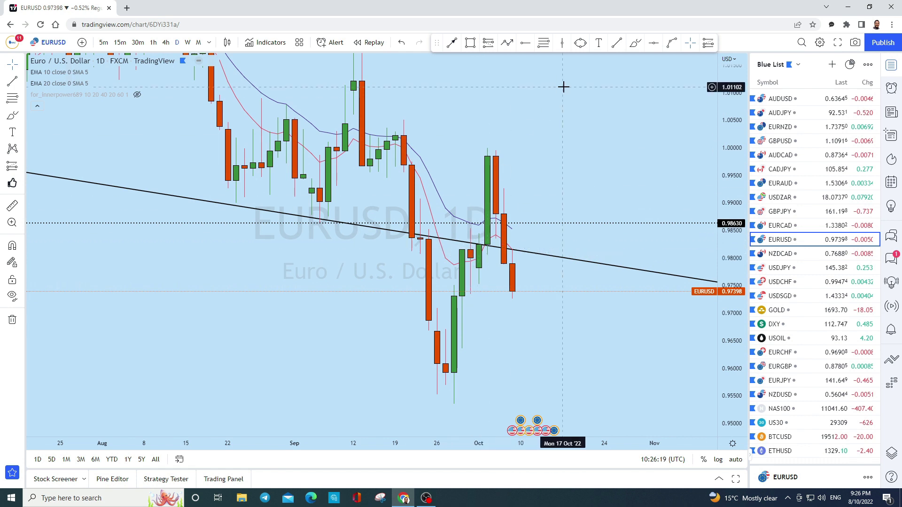
- Try a brush circle around the early-October high at about 1.00, and undo it
scroll(589, 174, "down", 3)
left_click(635, 42)
mouse_move(582, 173)
left_mouse_down()
mouse_move(563, 190)
mouse_move(567, 176)
left_mouse_up()
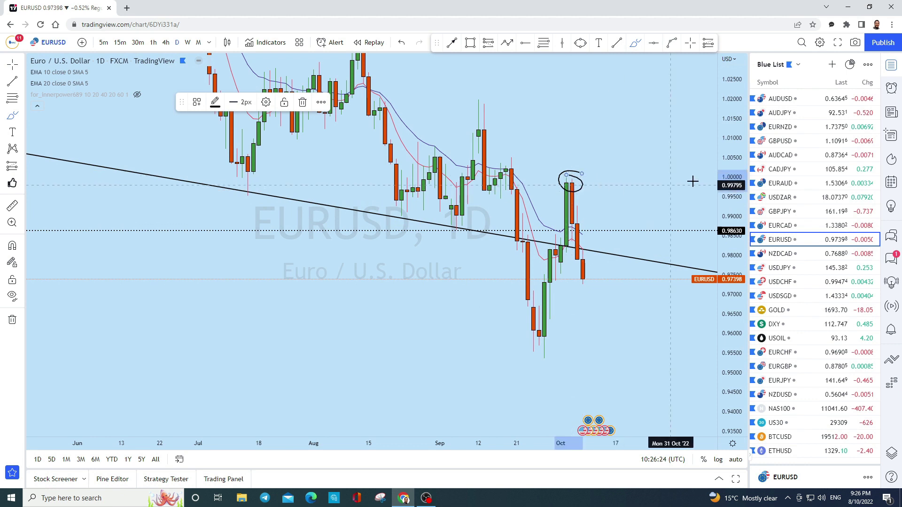
left_click(403, 43)
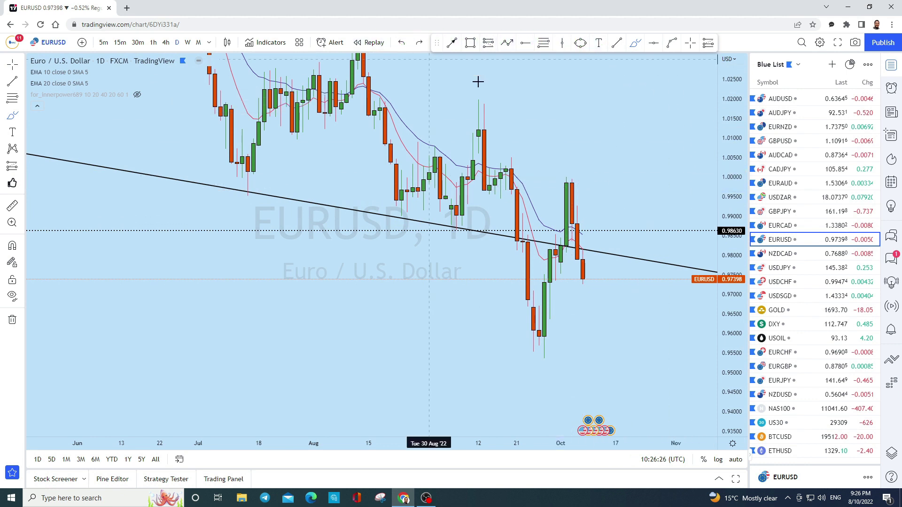
- Delete the falling trend line below the lows
left_click_drag(736, 190, 729, 344)
scroll(585, 301, "down", 5)
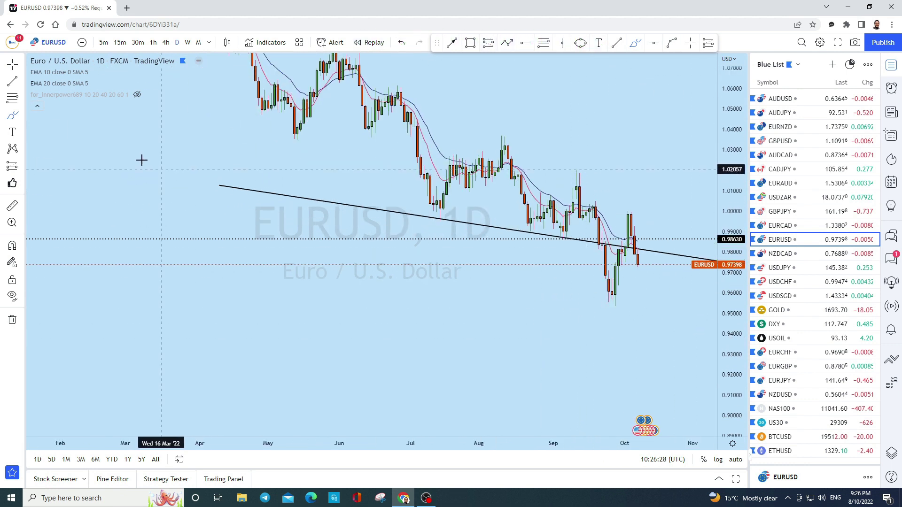
left_click(327, 203)
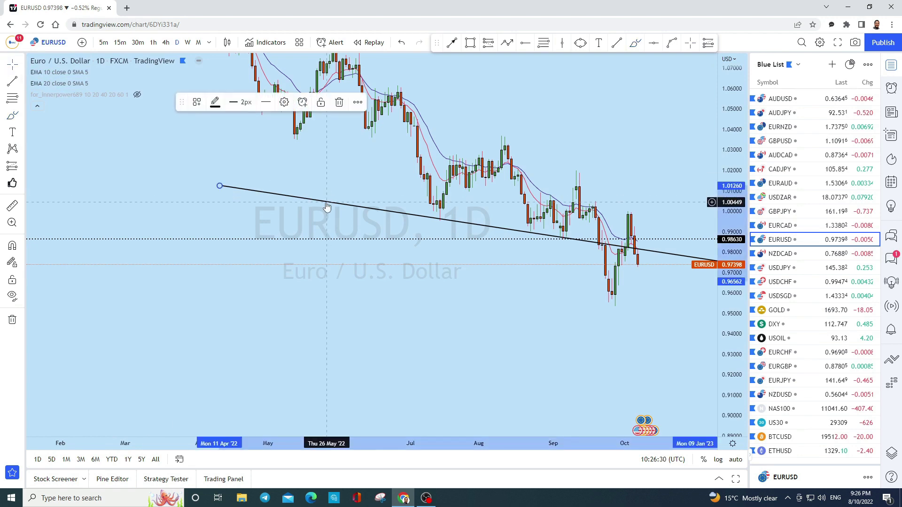
key("Delete")
- Draw a falling trend line from 1.03279 on 11 August 2022 across the September and October highs to about 0.981 in early November
left_click_drag(491, 316, 375, 309)
left_click_drag(731, 312, 651, 134)
scroll(578, 134, "up", 3)
left_click_drag(543, 112, 617, 230)
left_click(617, 43)
left_click(354, 155)
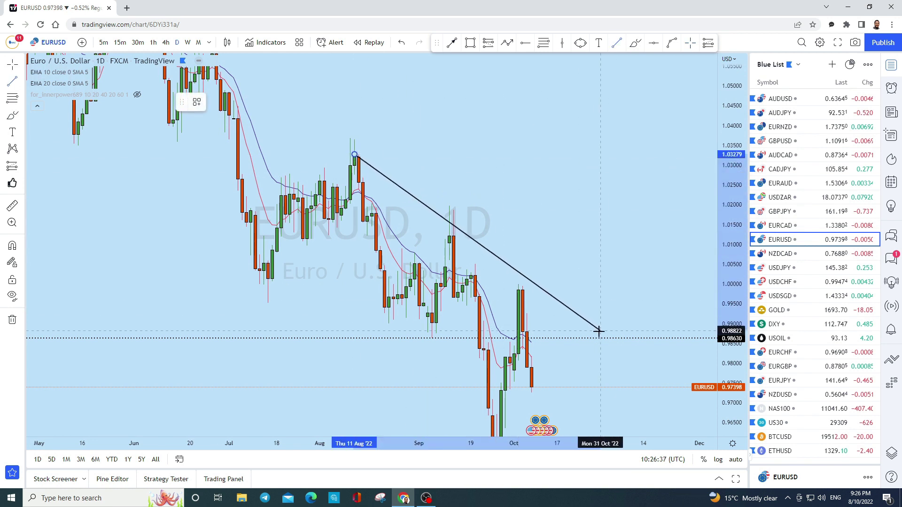
left_click(603, 360)
left_click_drag(588, 236, 631, 200)
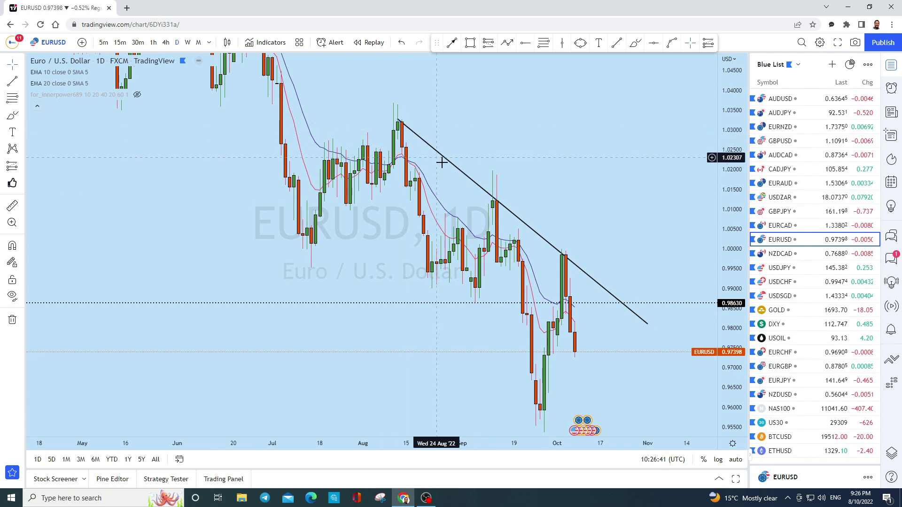
- Draw a second falling trend line below the first, from 1.02746 on 29 July 2022 to 0.97352 on 19 October 2022
scroll(633, 318, "up", 2)
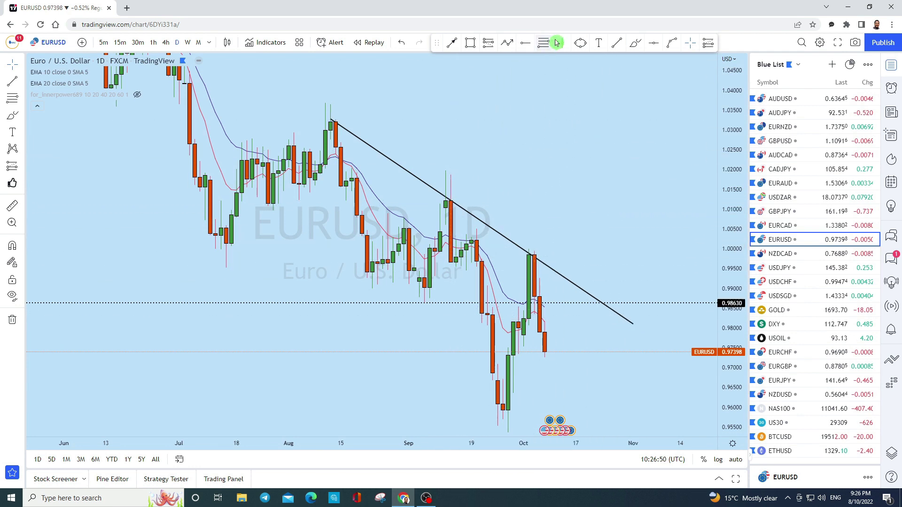
left_click(617, 43)
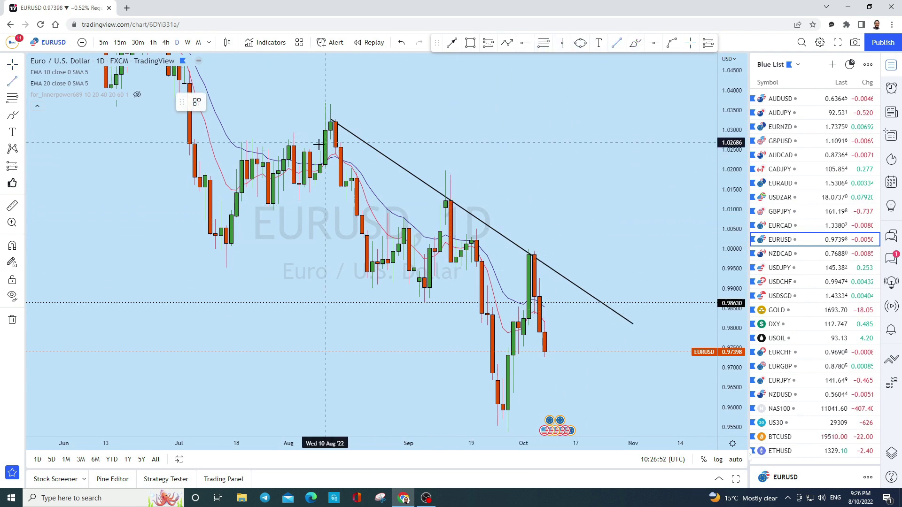
left_click(294, 148)
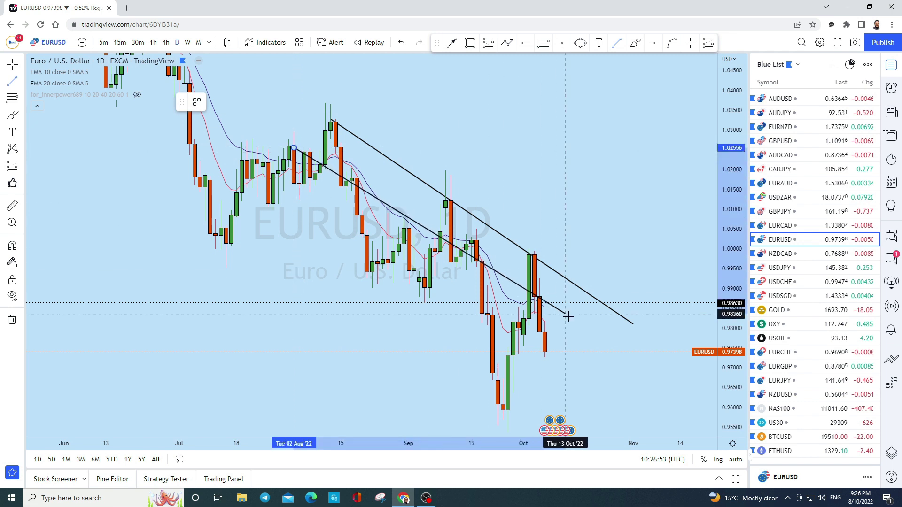
left_click(586, 352)
scroll(597, 263, "up", 4)
scroll(585, 191, "down", 2)
left_click(287, 126)
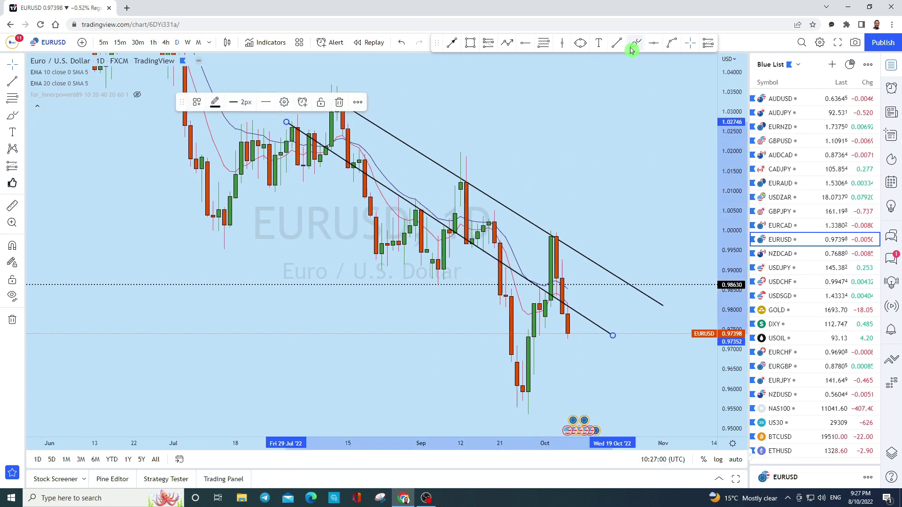
- Try brush marks over the price swings and touches along the lower trend line, and undo them
mouse_move(456, 240)
left_mouse_down()
mouse_move(468, 169)
mouse_move(489, 247)
mouse_move(494, 343)
left_mouse_up()
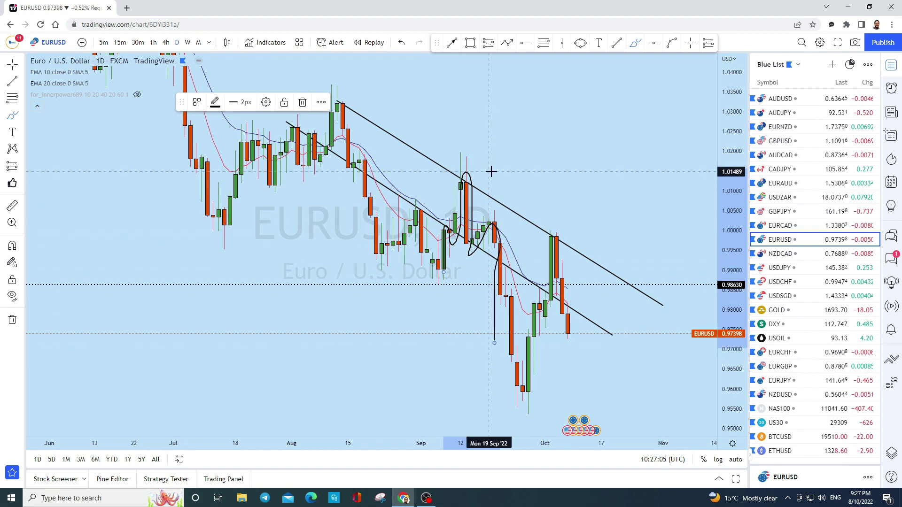
left_click(402, 43)
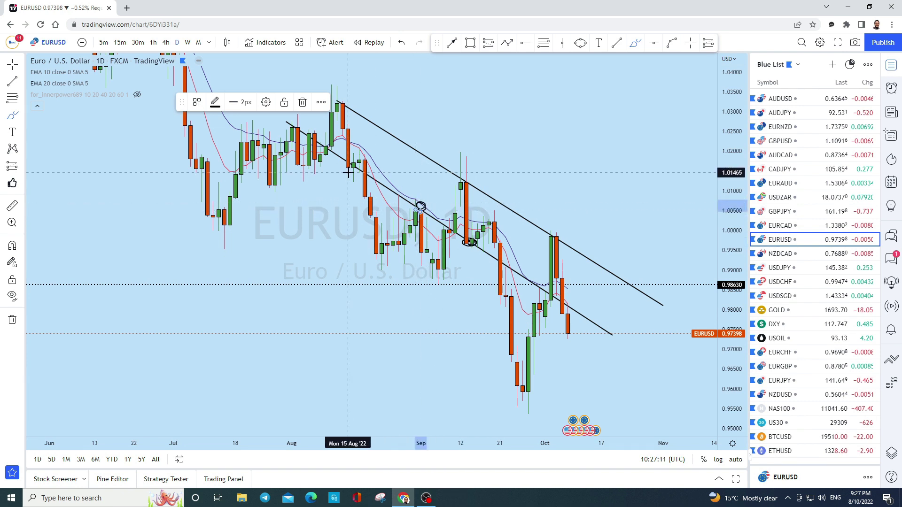
left_click(402, 43)
- Try a brush stroke from the latest candle up to the lower trend line at about 0.98, and undo it
scroll(612, 309, "up", 2)
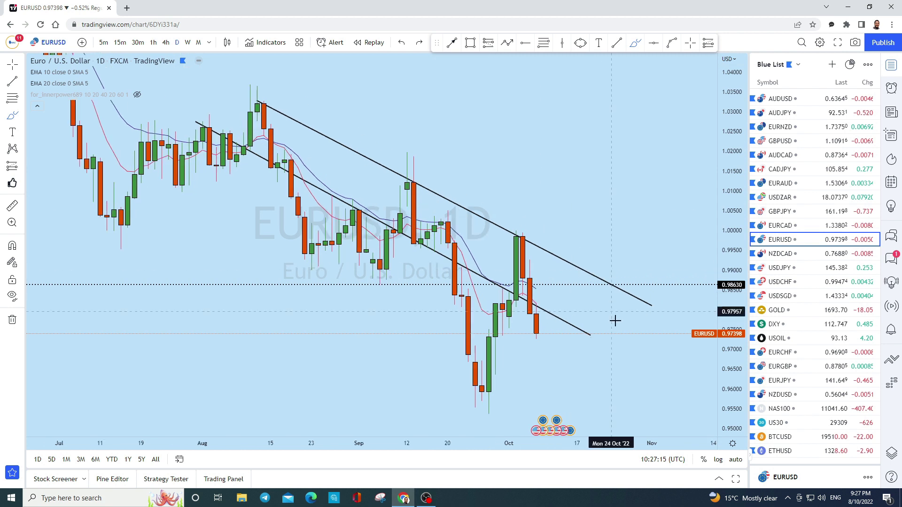
left_click(17, 66)
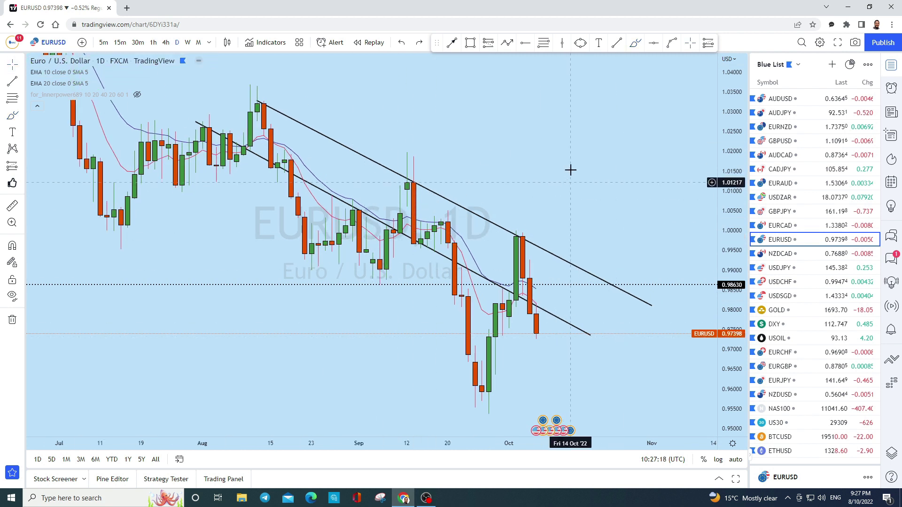
left_click_drag(569, 183, 569, 115)
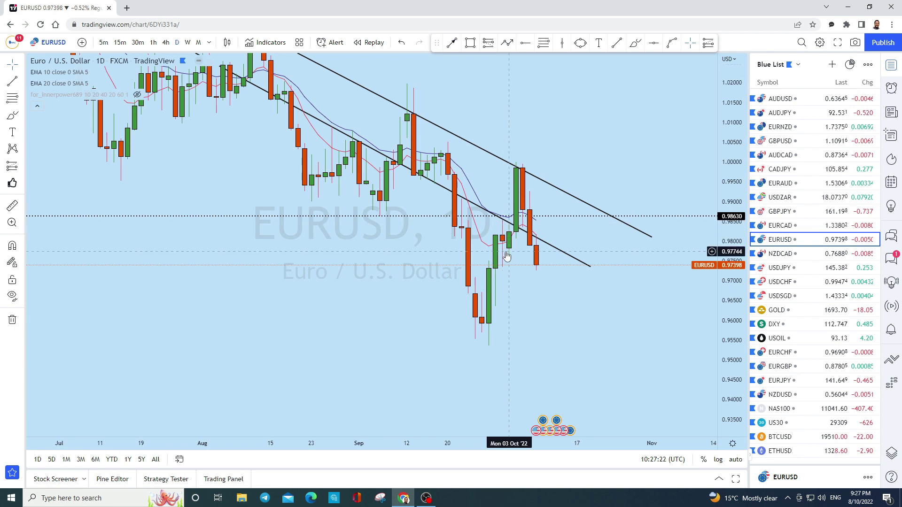
left_click_drag(725, 316, 723, 240)
scroll(646, 253, "up", 3)
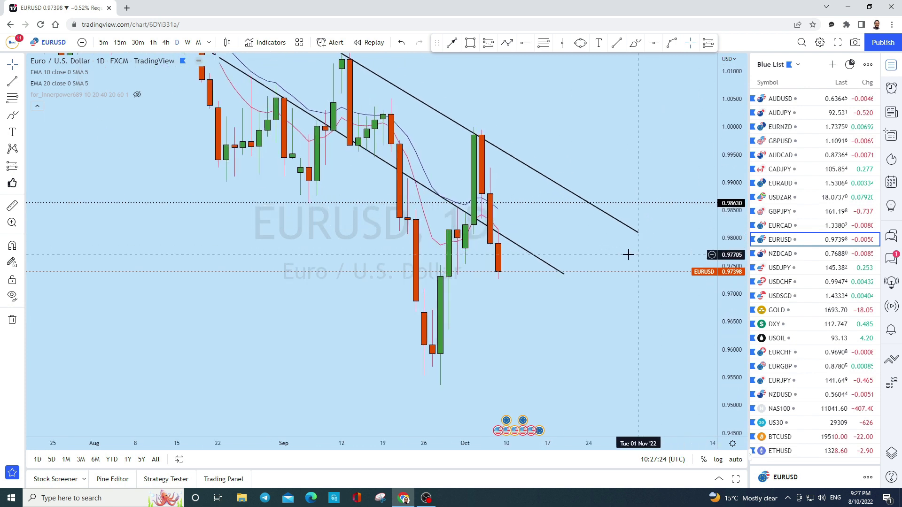
left_click(635, 43)
left_click_drag(477, 272, 486, 250)
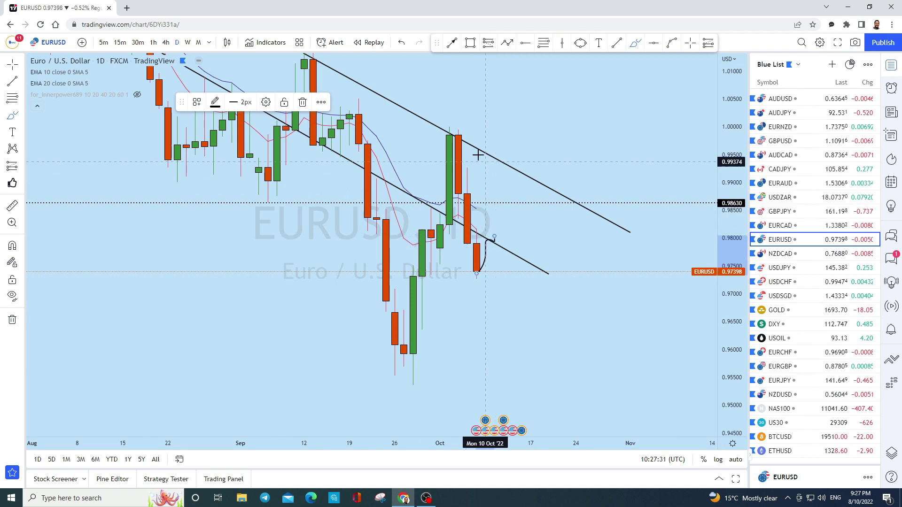
left_click(401, 42)
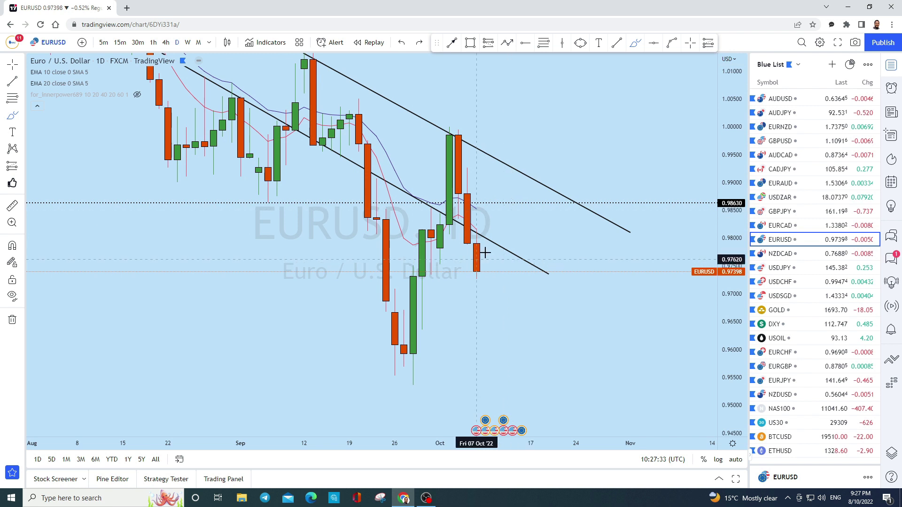
- Try a brush stroke projecting a fall from the latest candle to about 0.936, and undo it
scroll(599, 258, "down", 4)
left_click_drag(733, 265, 733, 355)
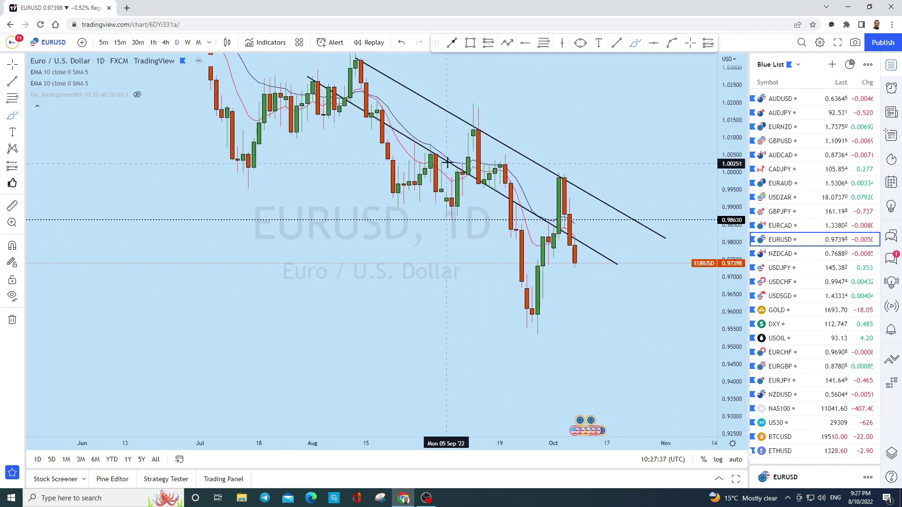
mouse_move(576, 263)
left_mouse_down()
mouse_move(580, 245)
mouse_move(618, 386)
mouse_move(611, 383)
mouse_move(627, 388)
mouse_move(622, 396)
left_mouse_up()
left_click(402, 44)
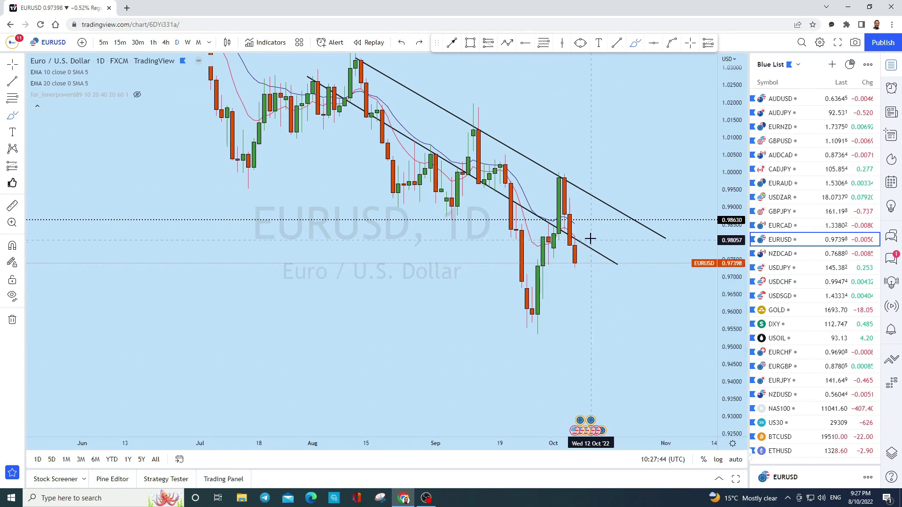
- Switch to the 4-hour timeframe with the recent candles enlarged, and brush a circle at the lower trend line's touch near 0.985
left_click(166, 43)
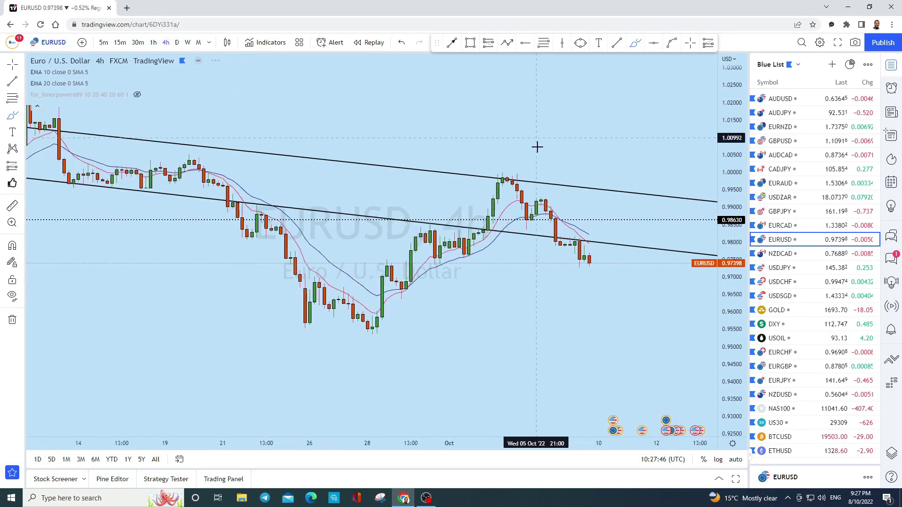
left_click_drag(729, 348, 728, 132)
scroll(527, 199, "up", 4)
scroll(457, 250, "down", 3)
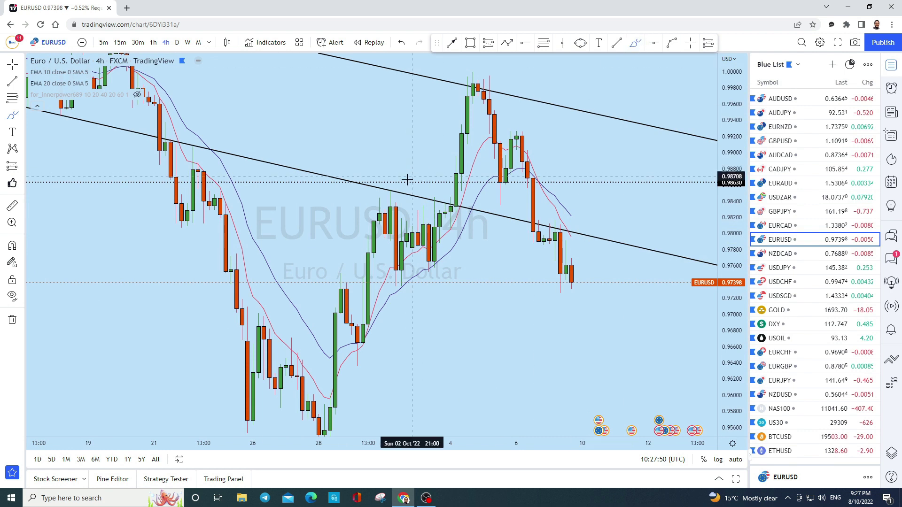
left_click(387, 195)
- Try brush circles on the following trend-line touches and a projected pullback and drop to about 0.956, and undo them
left_click_drag(436, 201, 433, 210)
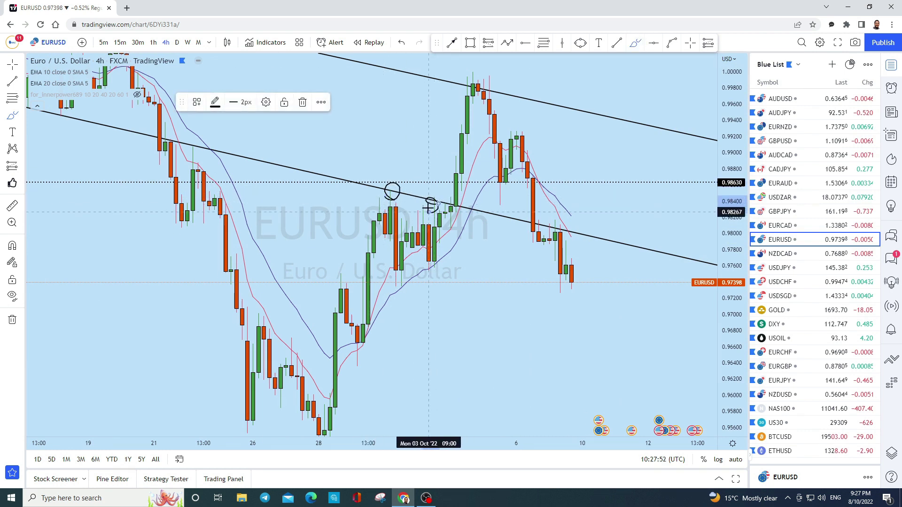
left_click_drag(559, 221, 559, 228)
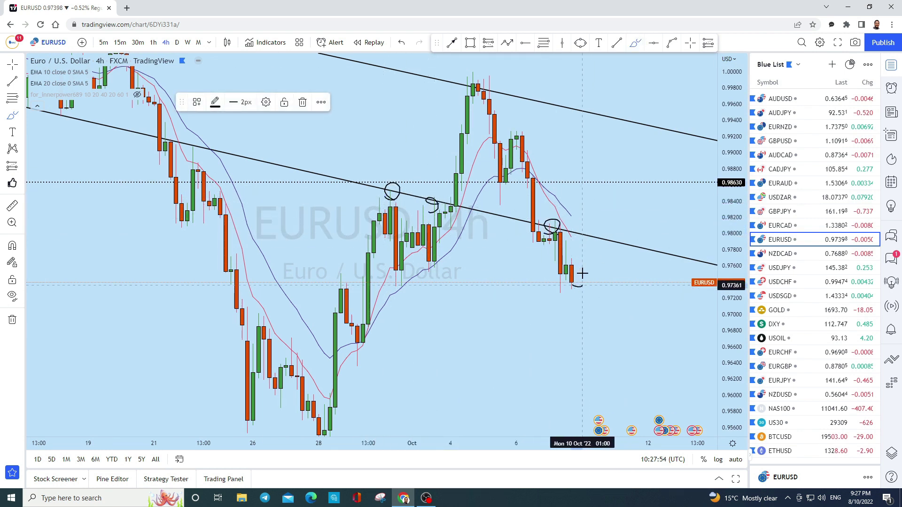
left_click_drag(574, 285, 590, 242)
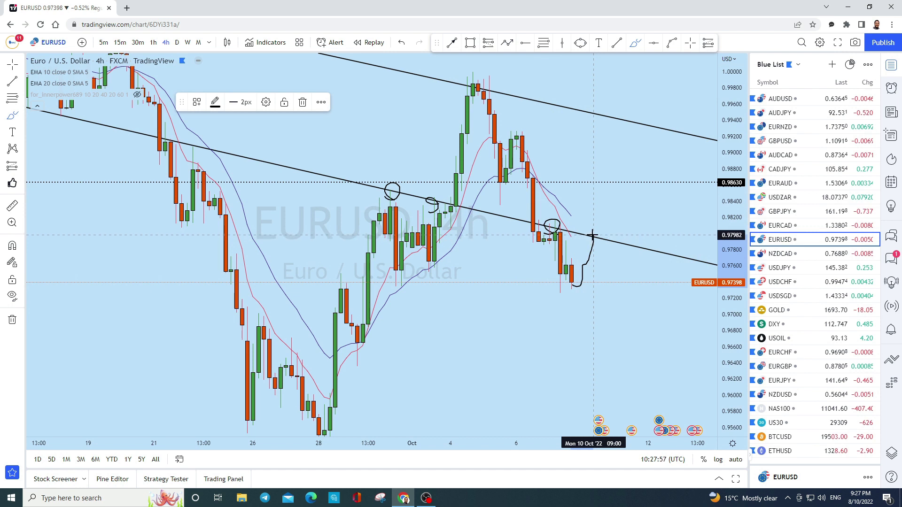
mouse_move(614, 241)
left_mouse_down()
mouse_move(640, 425)
mouse_move(626, 403)
left_mouse_up()
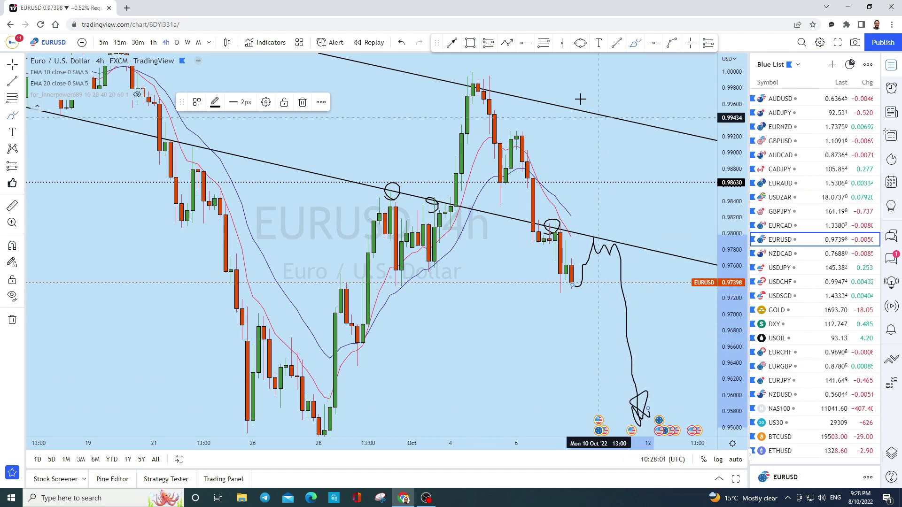
left_click(402, 43)
left_click(404, 43)
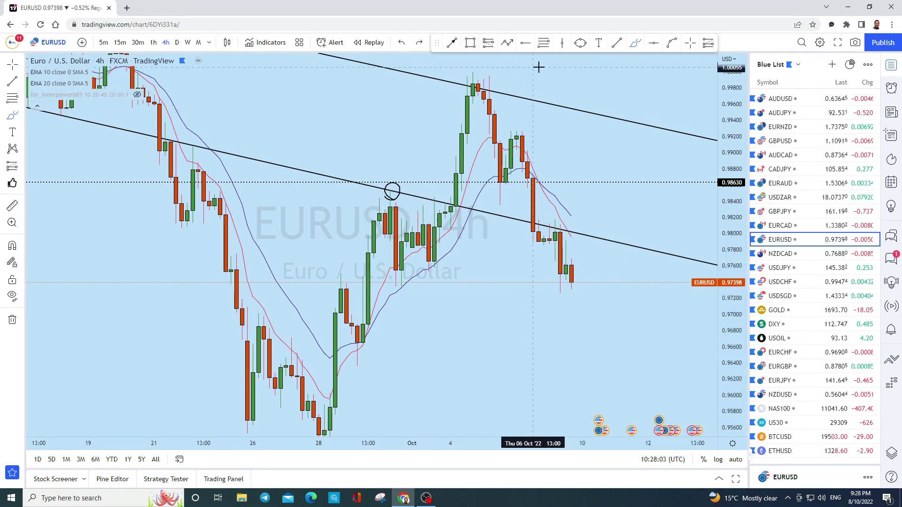
- Draw a small ellipse just below the lower trend line at about 0.978 on 10 October 2022
left_click(580, 42)
left_click(610, 251)
left_click(606, 238)
left_click_drag(679, 217, 526, 124)
scroll(554, 187, "down", 4)
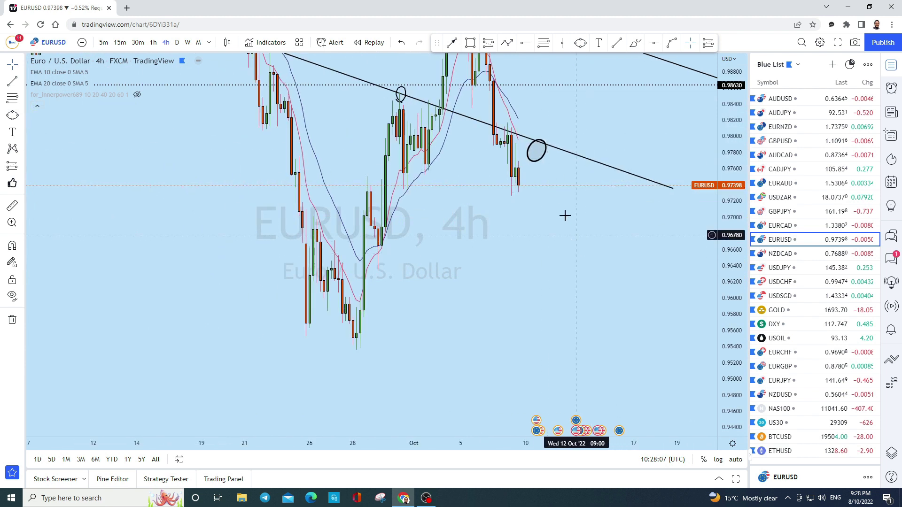
- Draw an arrow from the ellipse at 0.97895 on 10 October down to 0.96002 on 12 October 2022
left_click(451, 43)
left_click(540, 145)
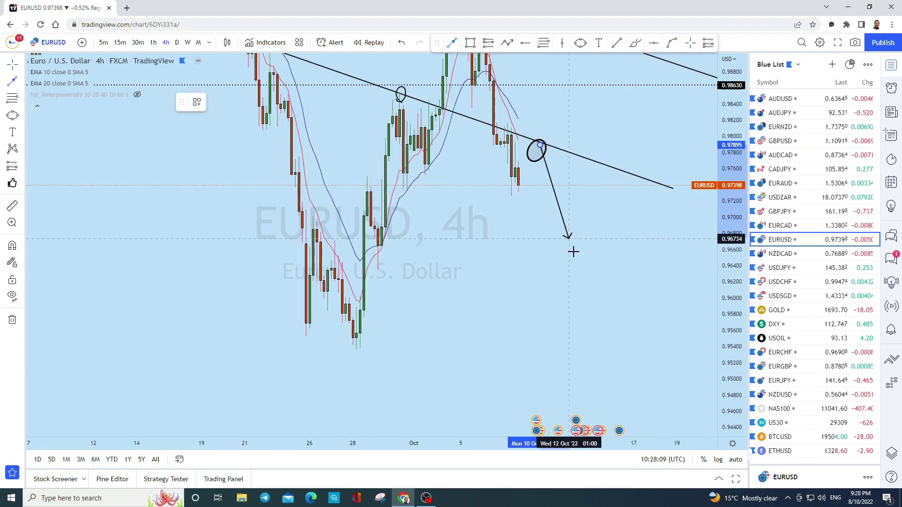
left_click(584, 296)
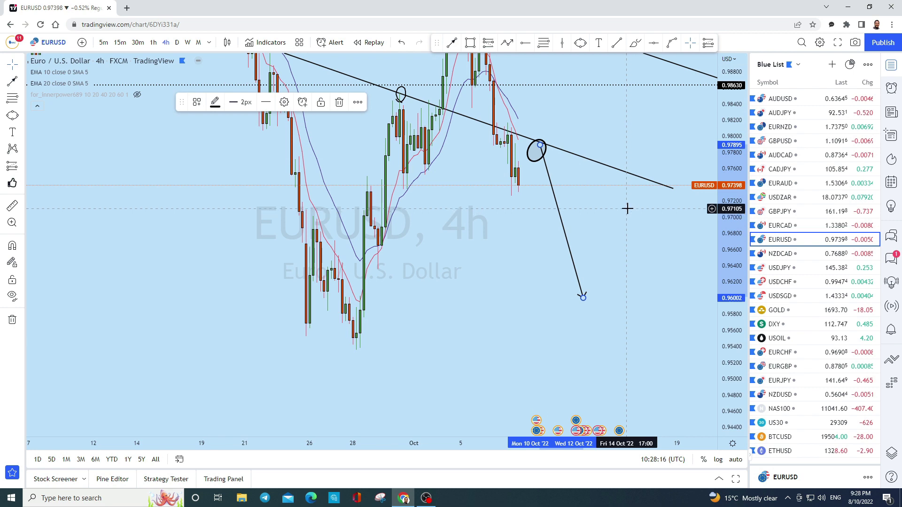
- Open the NZDCAD chart on the monthly timeframe, with the 2022 candles in view
left_click(798, 254)
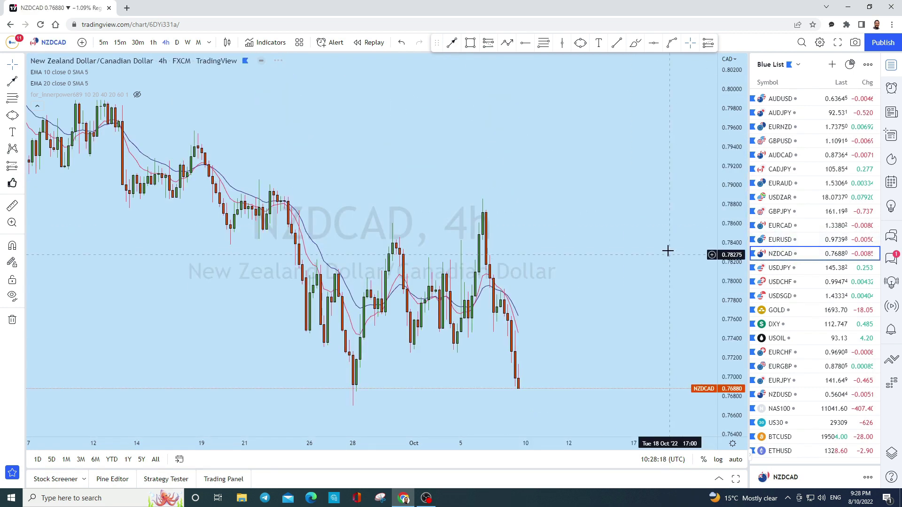
left_click(198, 43)
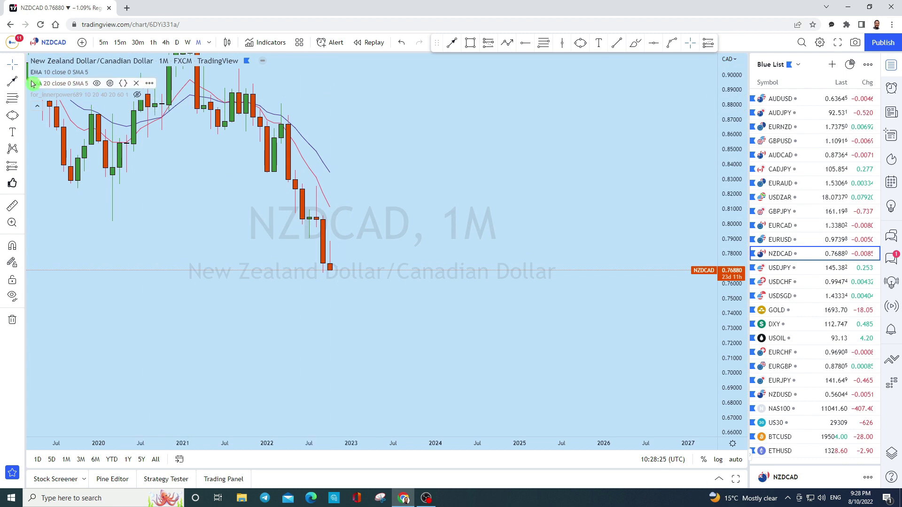
mouse_move(385, 148)
left_mouse_down()
mouse_move(703, 171)
mouse_move(669, 199)
mouse_move(552, 157)
mouse_move(560, 177)
left_mouse_up()
- Try a brush circle around the July and August 2022 candles, and undo it
left_click(636, 43)
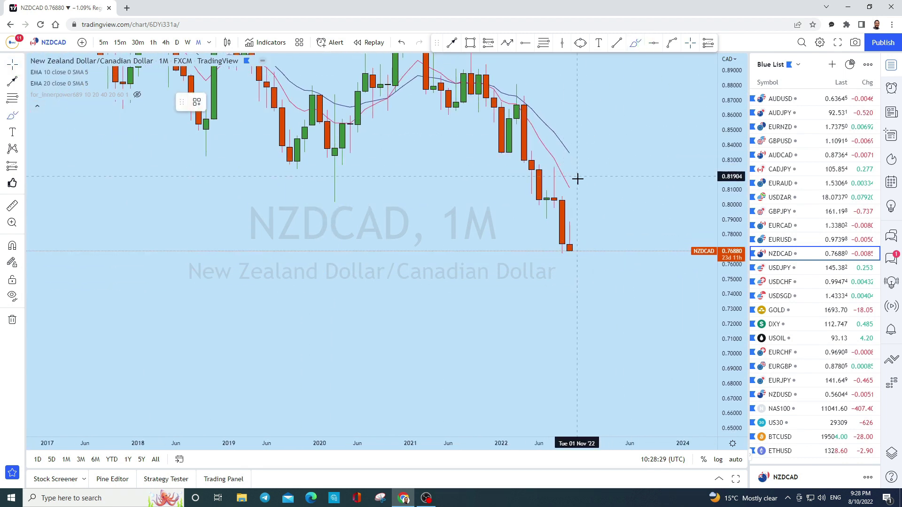
left_click(559, 181)
left_click_drag(544, 211, 562, 179)
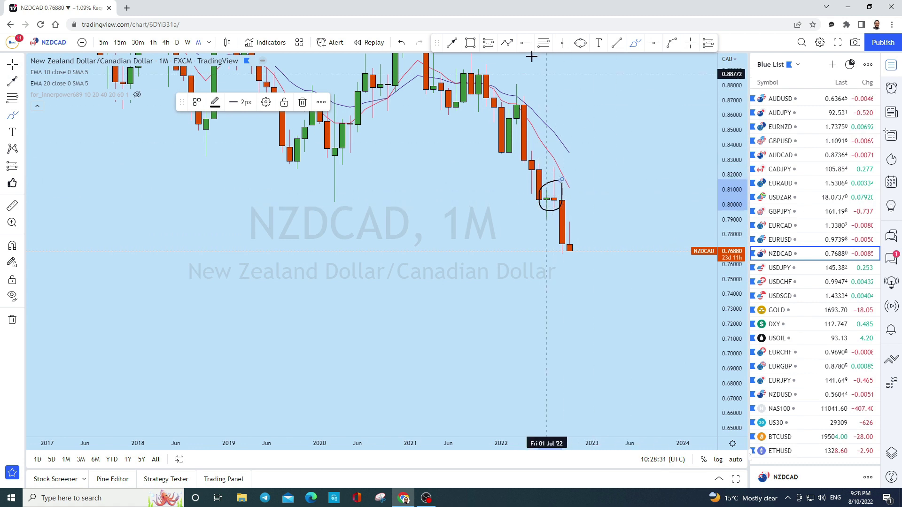
left_click(402, 44)
- Try brush strokes down the September candle to about 0.75 and up from the October candle to about 0.798, undoing each
left_click_drag(562, 197, 562, 279)
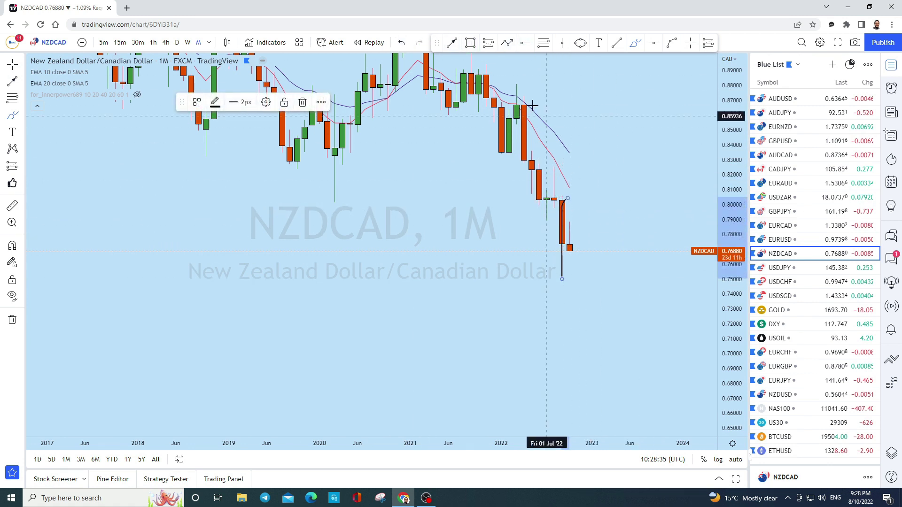
left_click(397, 44)
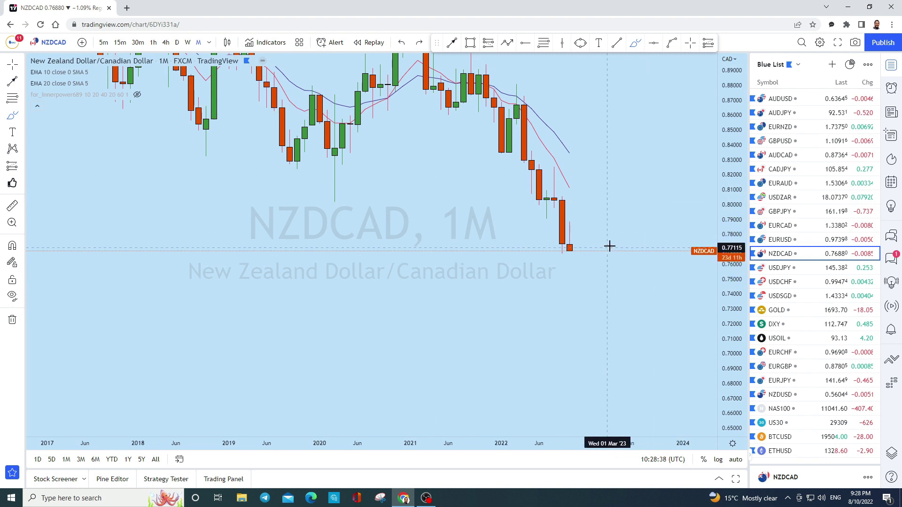
left_click_drag(569, 254, 577, 208)
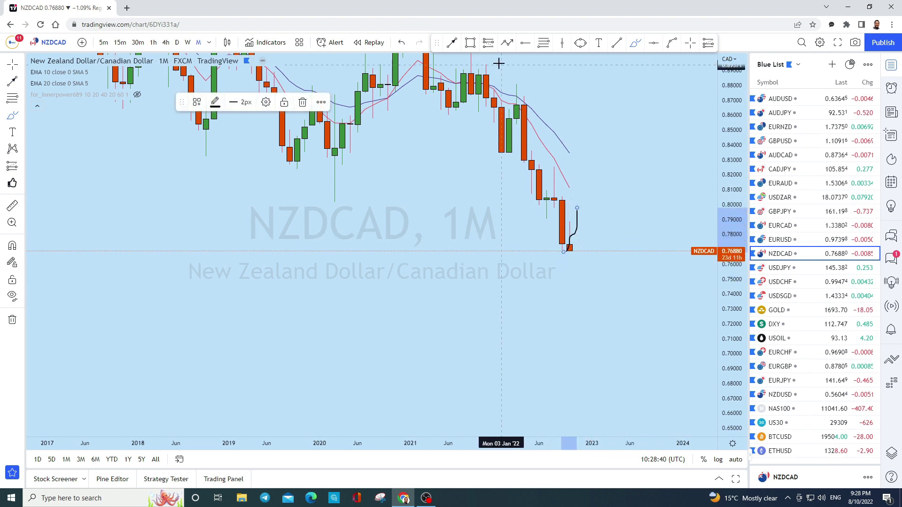
left_click(402, 43)
- Draw a horizontal line at 0.78910 and brush circles where it meets the July 2022 low and the October 2022 high
left_click(653, 42)
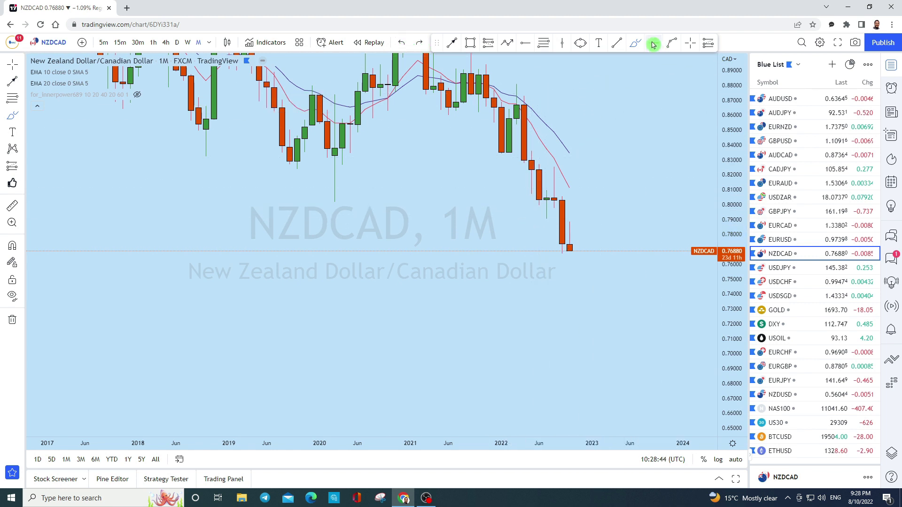
left_click(376, 221)
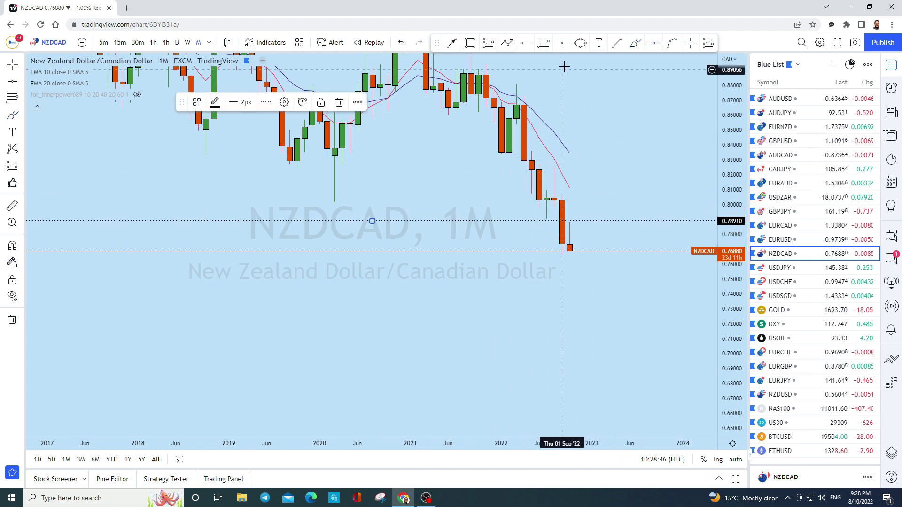
left_click(636, 44)
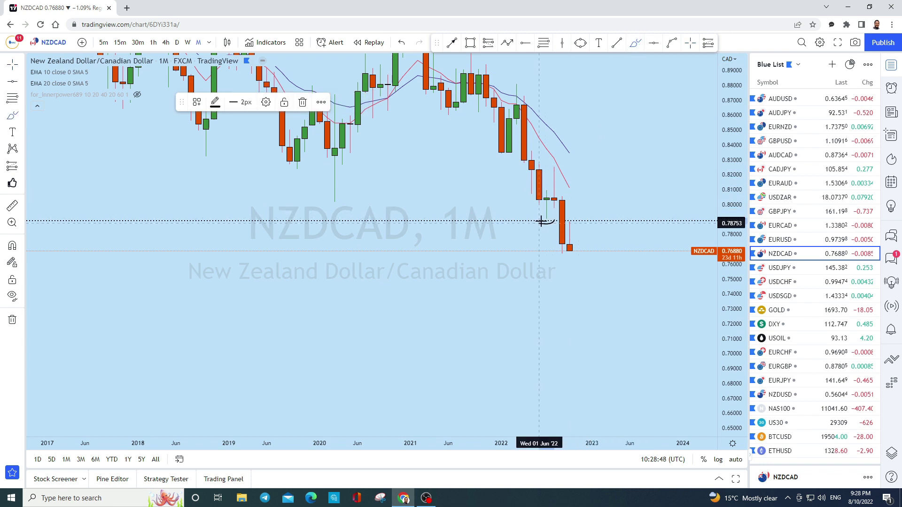
left_click_drag(566, 218, 576, 223)
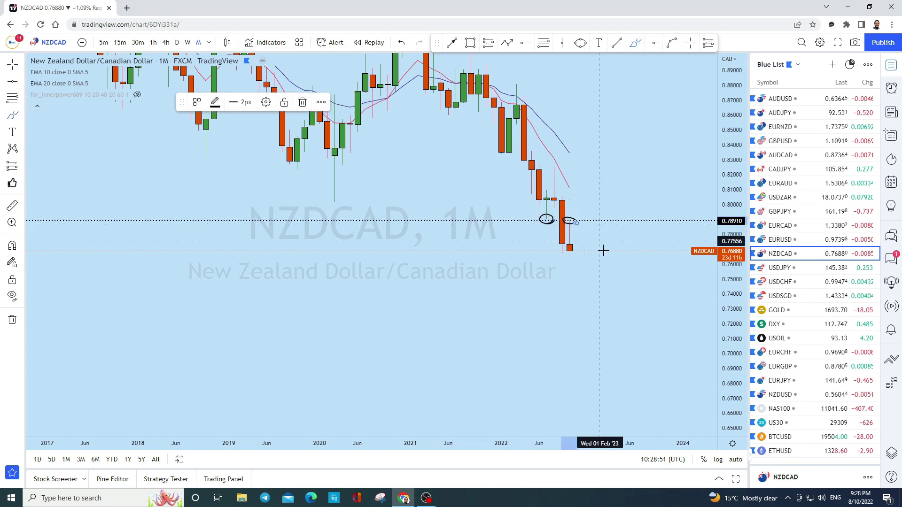
- Undo the brush circles and switch the NZDCAD chart to the weekly timeframe, with the 2022 candles in view
left_click(402, 46)
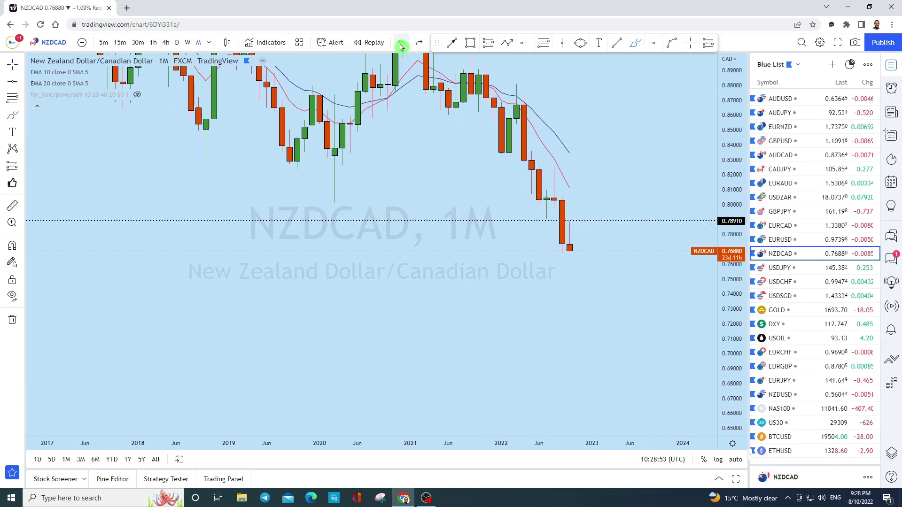
left_click(188, 44)
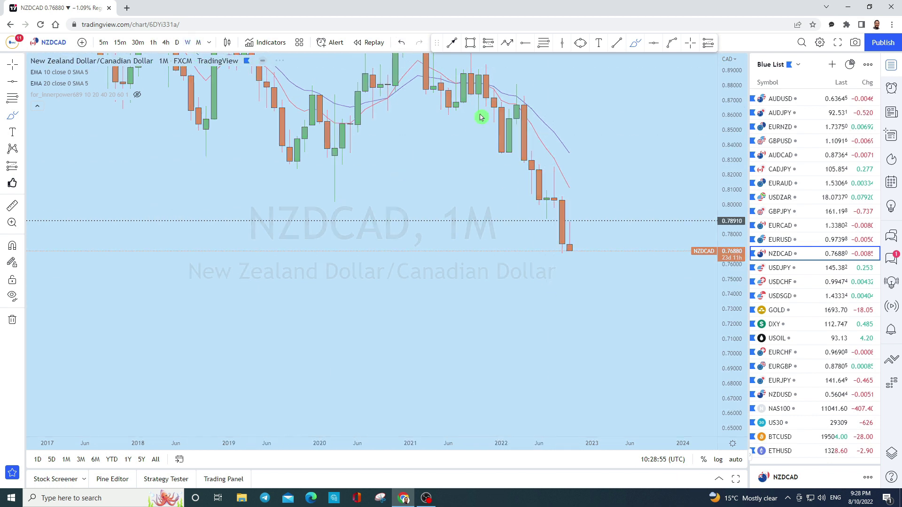
type("1w")
key("Return")
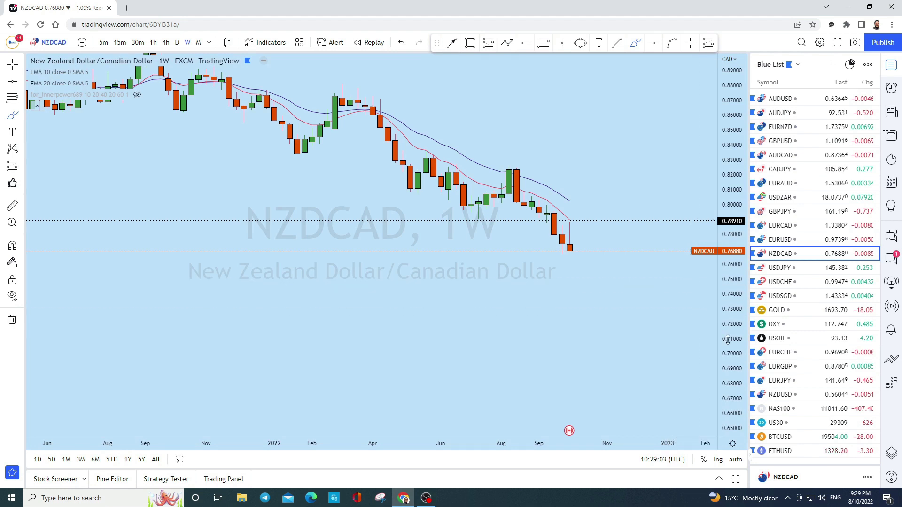
left_click_drag(733, 357, 732, 158)
scroll(676, 202, "up", 4)
scroll(650, 218, "down", 2)
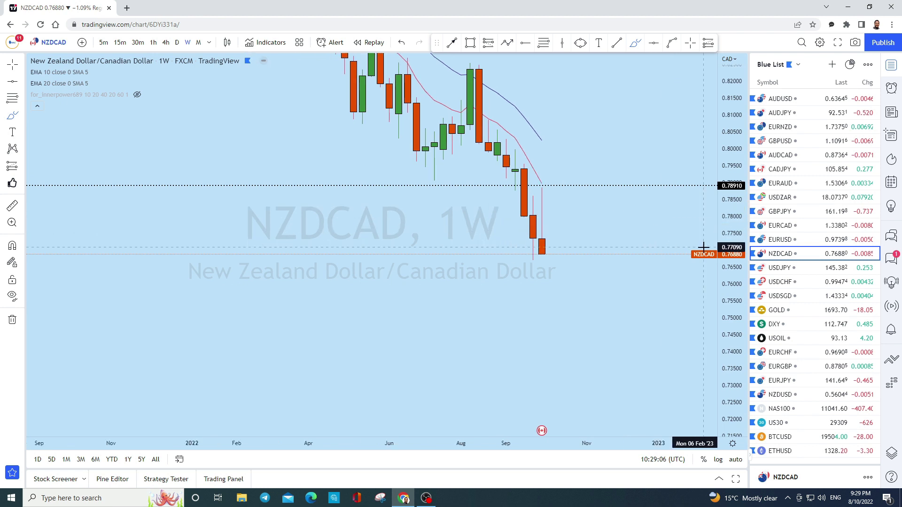
left_click_drag(726, 254, 726, 353)
- Try a brush trace from the July low down to about 0.738 and a zigzag pattern sketch beside the weekly candles, undoing the sketch
left_click(634, 45)
mouse_move(435, 197)
left_mouse_down()
mouse_move(442, 163)
mouse_move(472, 150)
mouse_move(491, 192)
mouse_move(507, 184)
mouse_move(523, 202)
mouse_move(523, 317)
left_mouse_up()
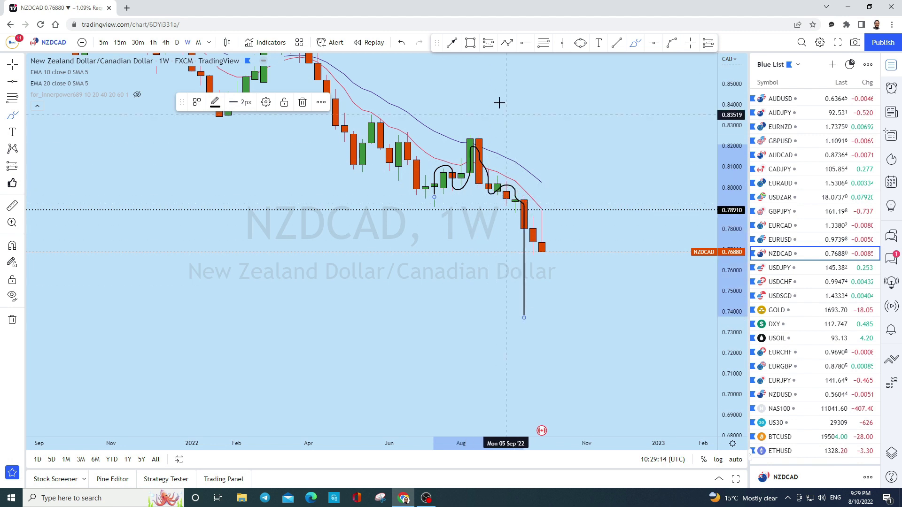
mouse_move(578, 169)
left_mouse_down()
mouse_move(604, 157)
mouse_move(630, 121)
mouse_move(667, 257)
mouse_move(694, 163)
left_mouse_up()
mouse_move(634, 158)
left_mouse_down()
mouse_move(712, 173)
mouse_move(703, 175)
left_mouse_up()
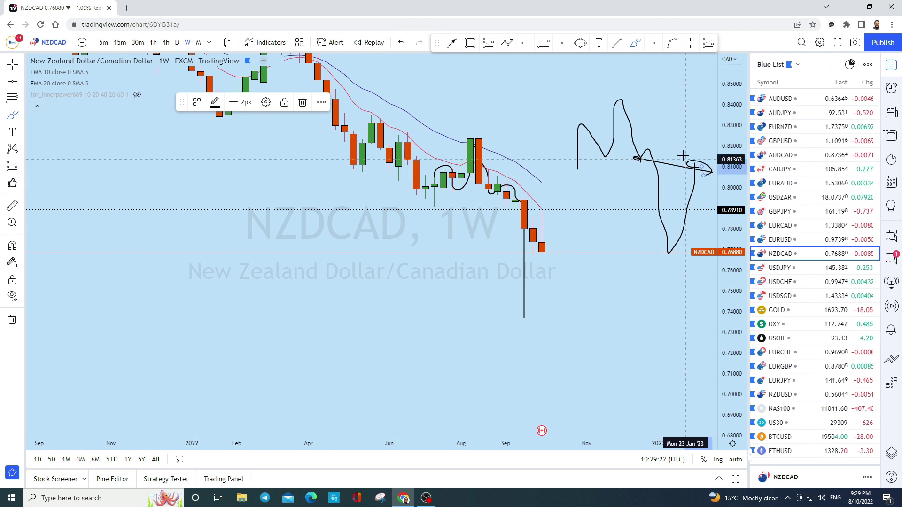
left_click(407, 44)
left_click(407, 43)
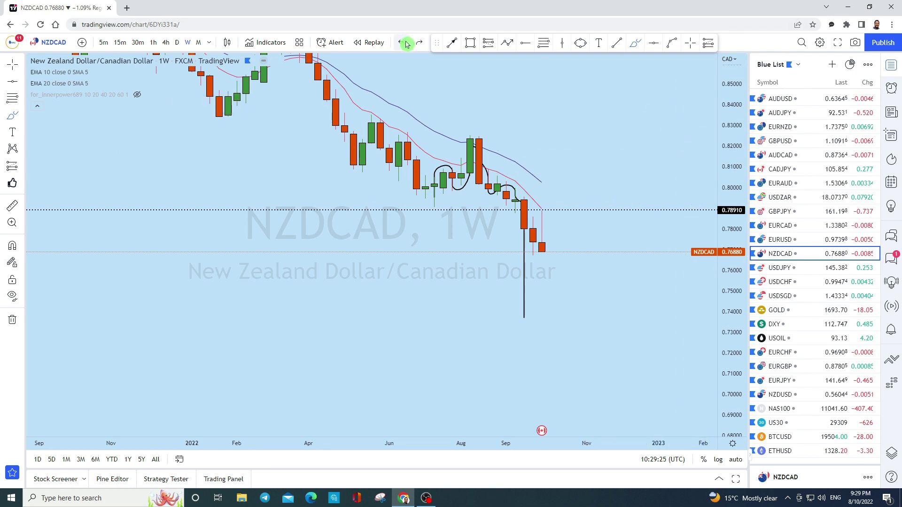
- Try brush circles around the 3 October weekly candle's high near 0.789, undoing each
left_click_drag(547, 211, 536, 214)
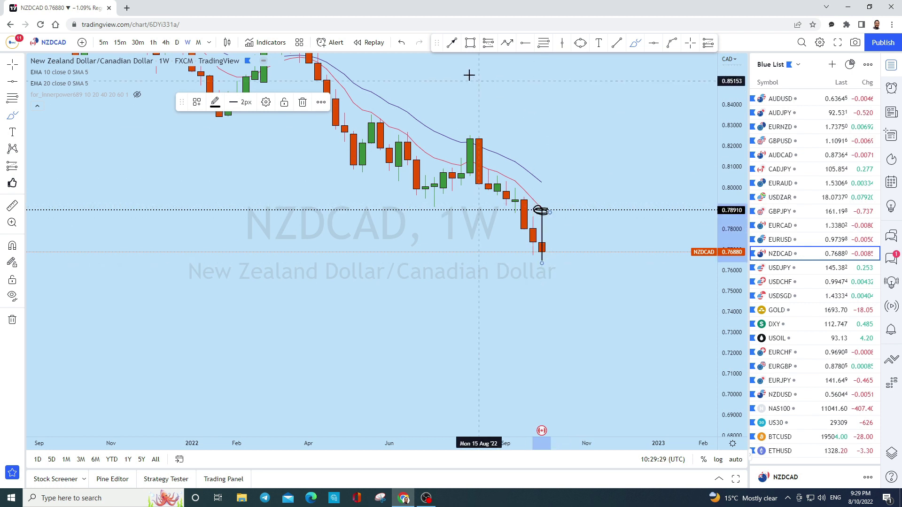
left_click(401, 42)
scroll(590, 282, "up", 3)
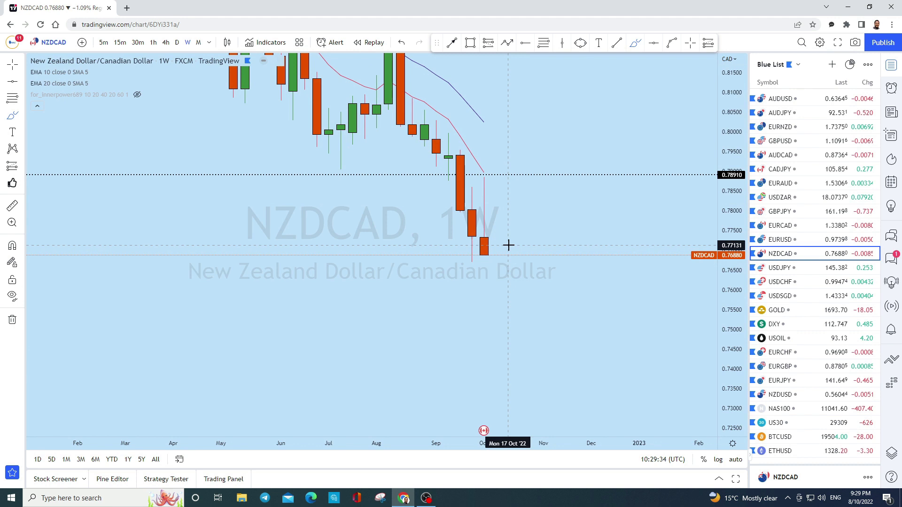
mouse_move(473, 180)
left_mouse_down()
mouse_move(482, 171)
mouse_move(473, 180)
left_mouse_up()
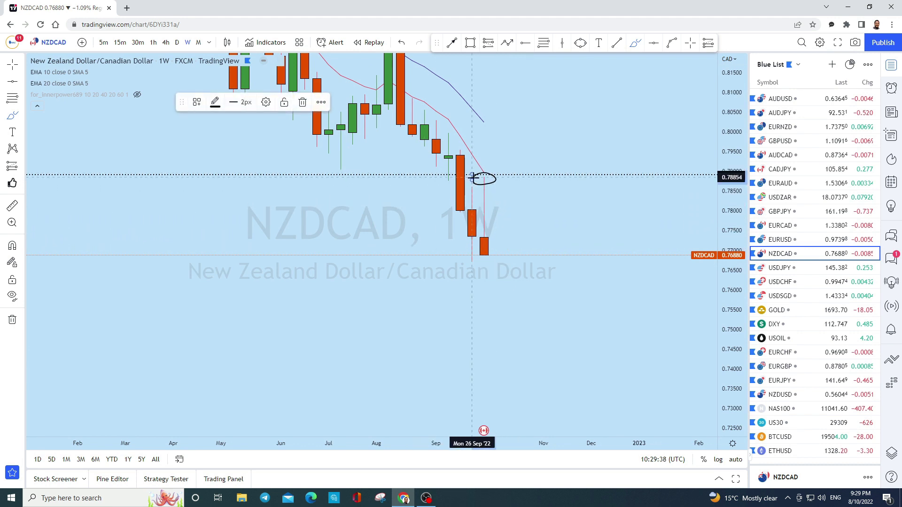
left_click(405, 49)
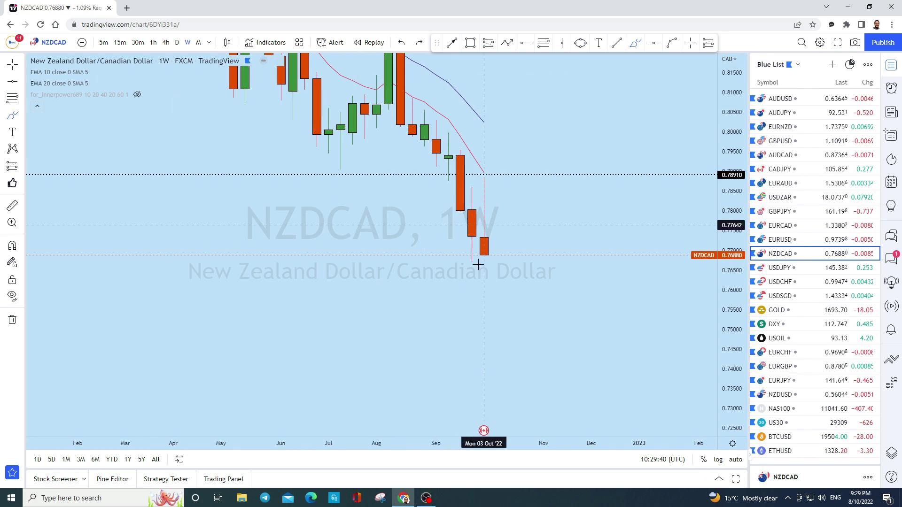
- Try brush lines at about 0.785 by the latest weekly highs and a downward path to about 0.733, undoing them
scroll(533, 248, "down", 1)
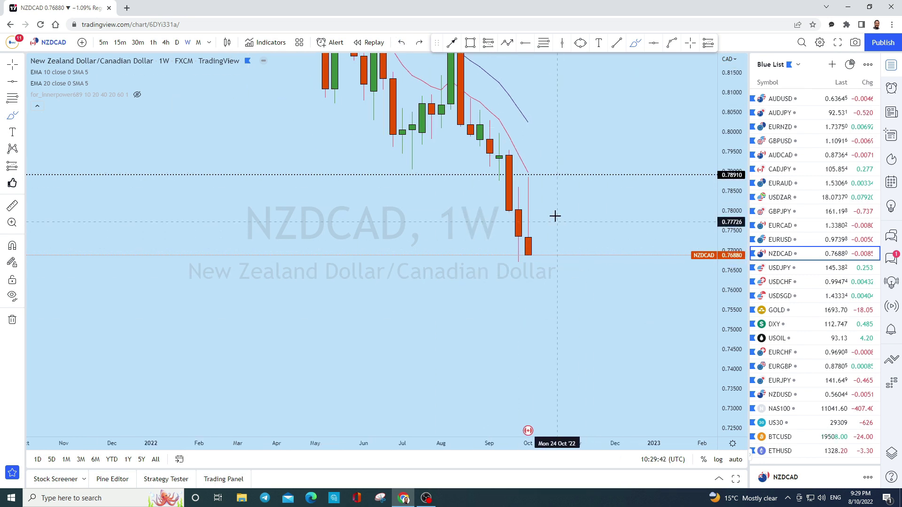
left_click_drag(484, 190, 587, 188)
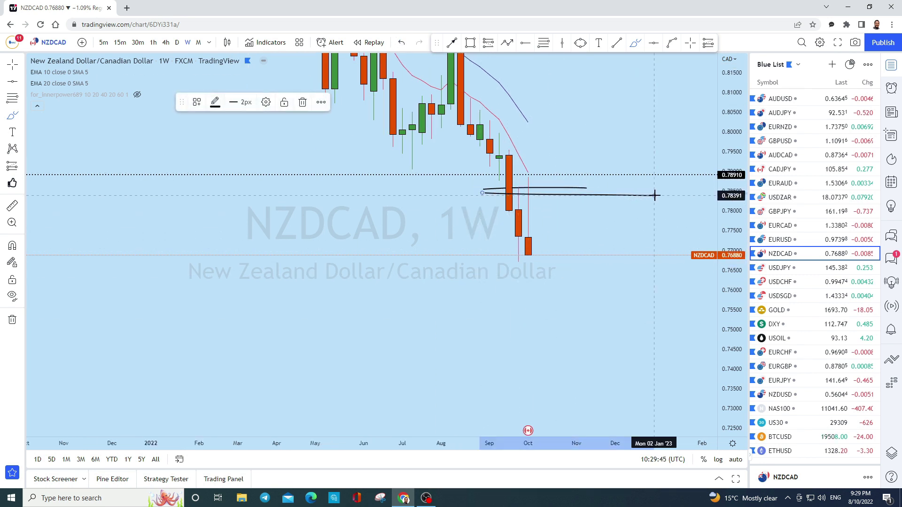
left_click(405, 44)
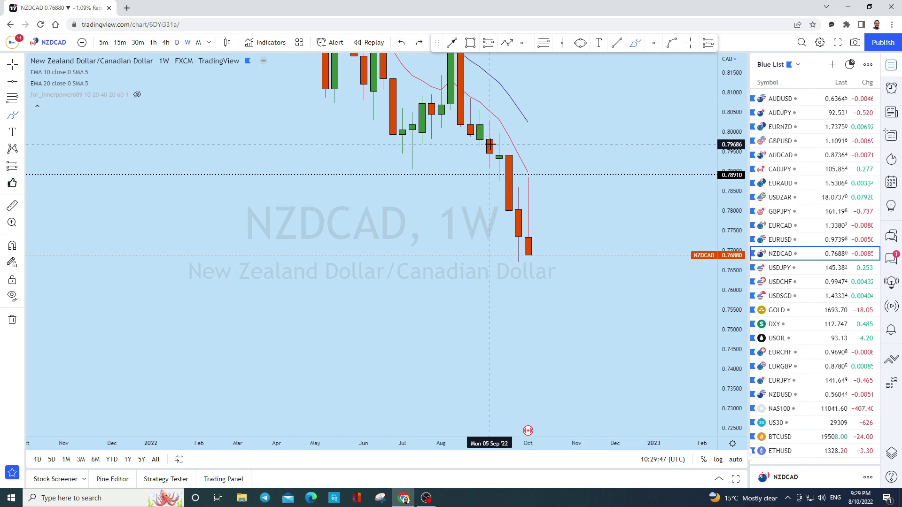
left_click_drag(492, 189, 567, 189)
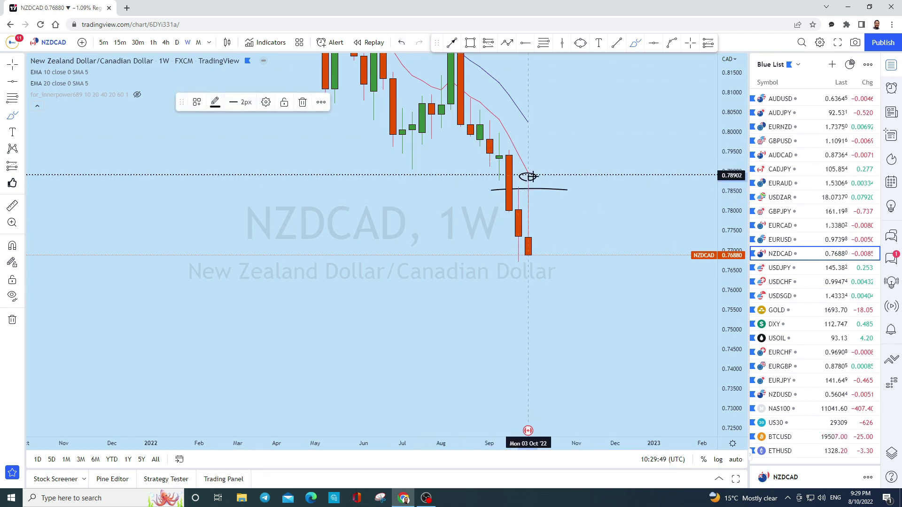
left_click(402, 43)
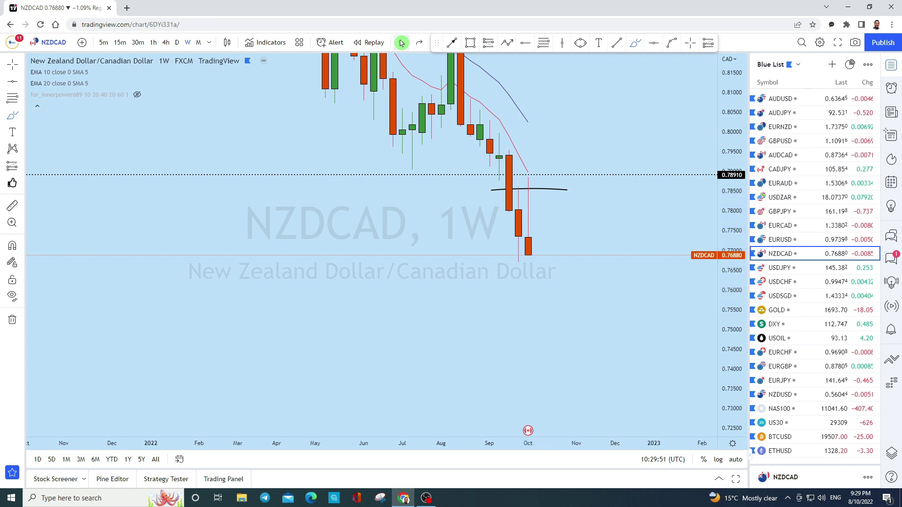
mouse_move(528, 253)
left_mouse_down()
mouse_move(548, 277)
mouse_move(570, 398)
left_mouse_up()
left_click(402, 43)
- On the daily timeframe, draw a thin rectangle at about 0.7725 along the candle-body lows, from late August to 24 October
left_click(177, 43)
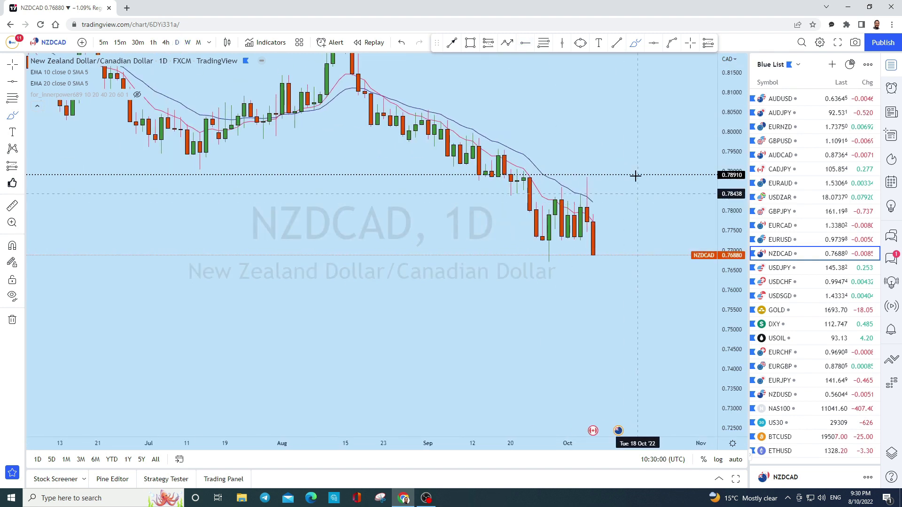
left_click(470, 43)
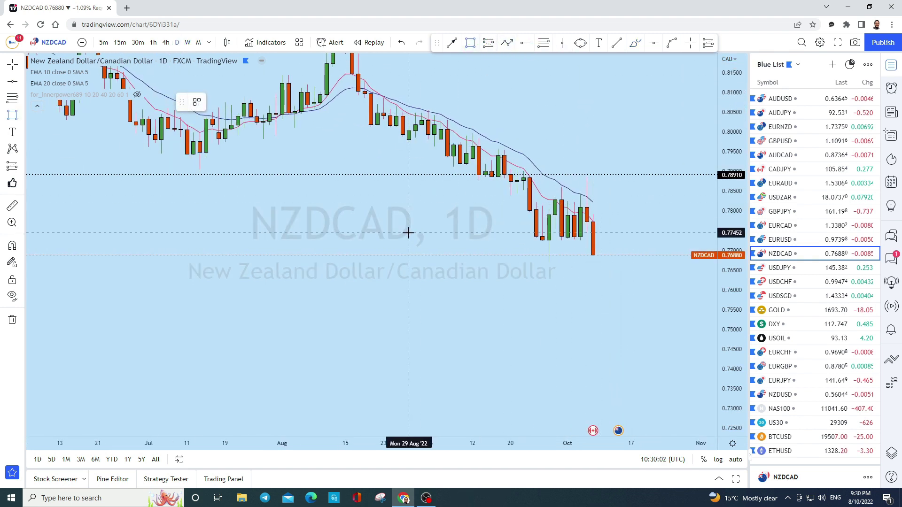
left_click_drag(399, 240, 611, 218)
scroll(689, 176, "up", 5)
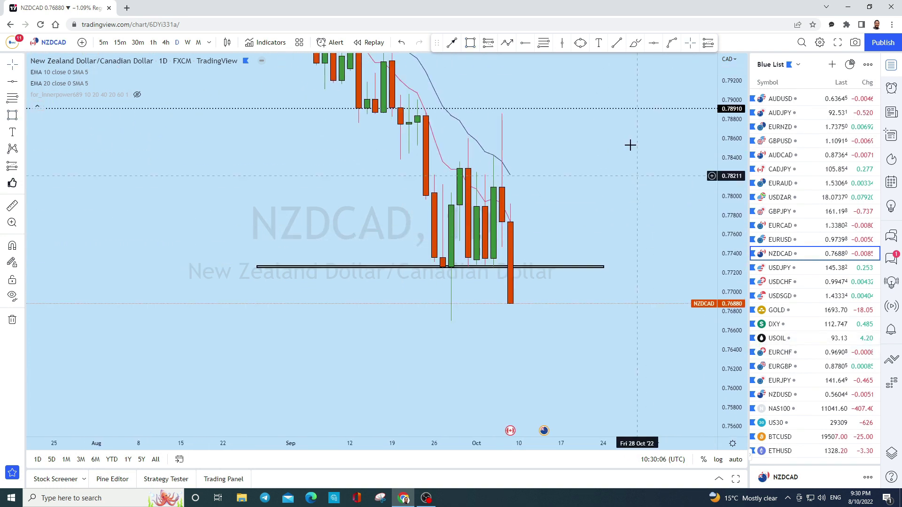
- Try brush strokes following the daily bounces off the rectangle and the fall from the 6 October high to about 0.7625, undoing them
left_click(635, 42)
mouse_move(457, 259)
left_mouse_down()
mouse_move(455, 146)
mouse_move(479, 272)
mouse_move(536, 125)
mouse_move(535, 96)
left_mouse_up()
mouse_move(500, 125)
left_mouse_down()
mouse_move(511, 106)
mouse_move(527, 365)
left_mouse_up()
left_click(403, 43)
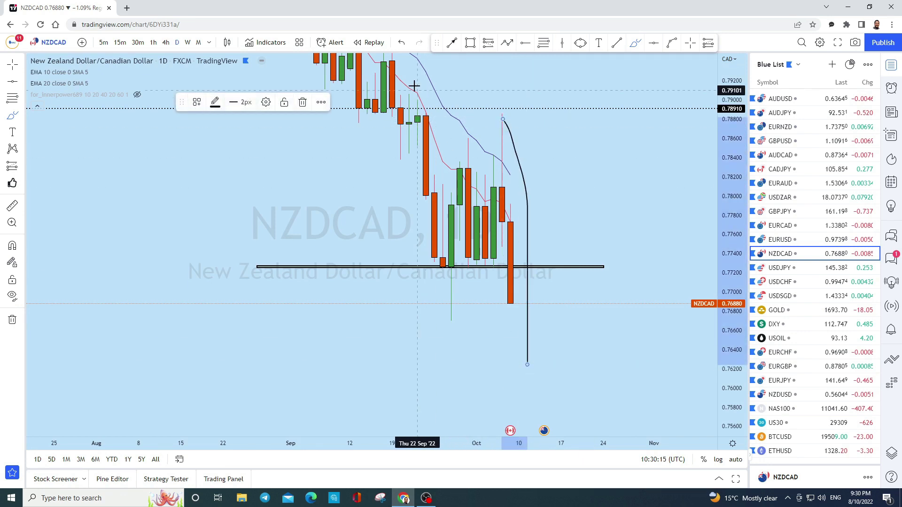
left_click(403, 46)
- Try brush strokes tracing the daily swings from 23 September to the circled 6 October high and projecting down to about 0.7575, undoing each
scroll(554, 223, "down", 4)
left_click_drag(728, 220, 722, 367)
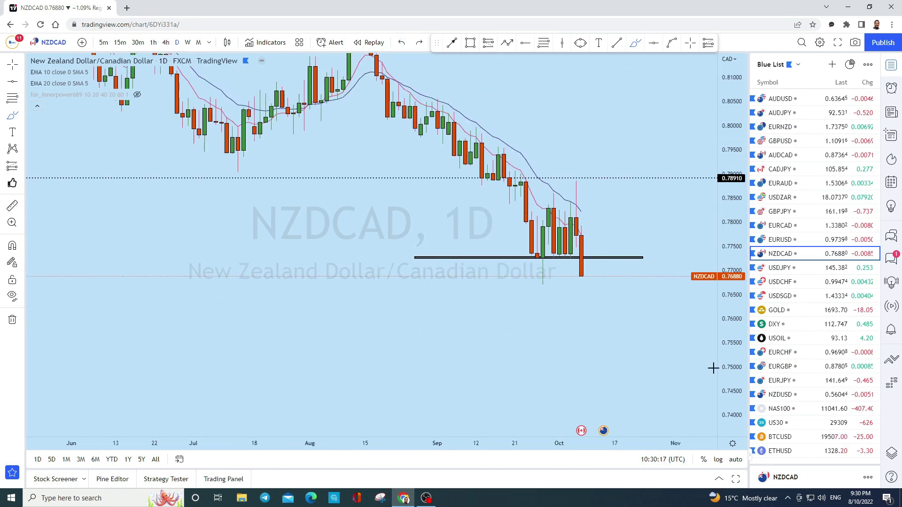
scroll(645, 301, "up", 4)
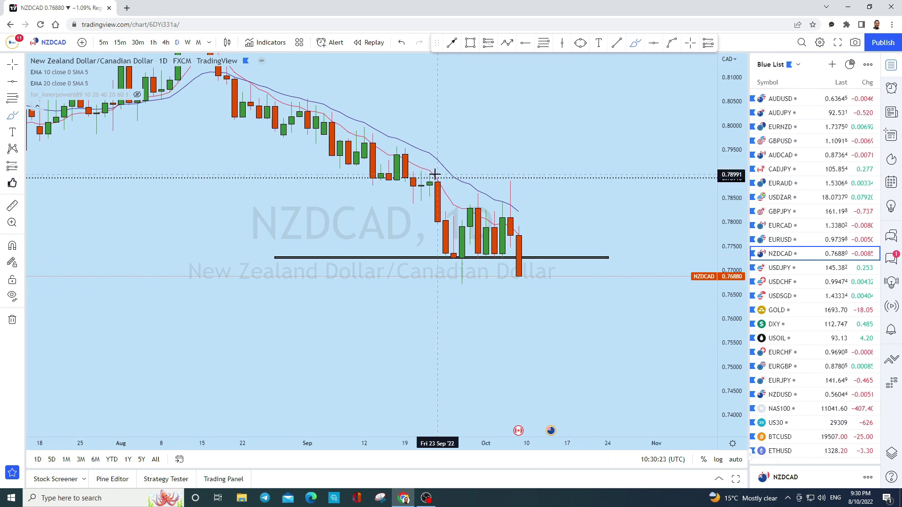
mouse_move(434, 175)
left_mouse_down()
mouse_move(450, 240)
mouse_move(470, 212)
mouse_move(491, 235)
mouse_move(514, 159)
mouse_move(507, 188)
left_mouse_up()
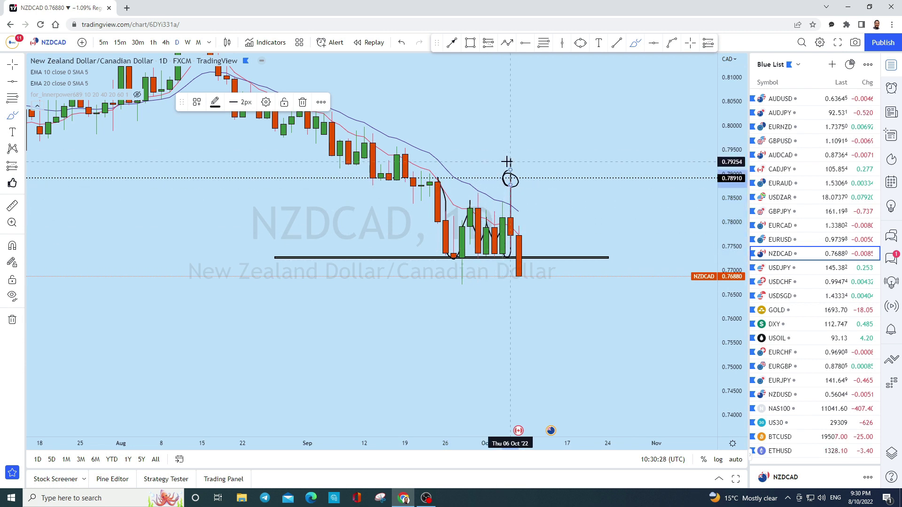
left_click(385, 45)
left_click(404, 44)
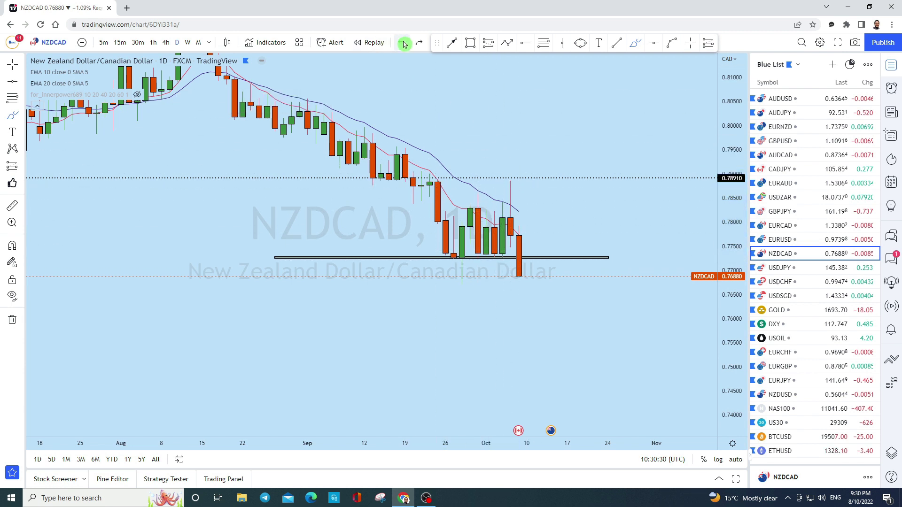
left_click(404, 44)
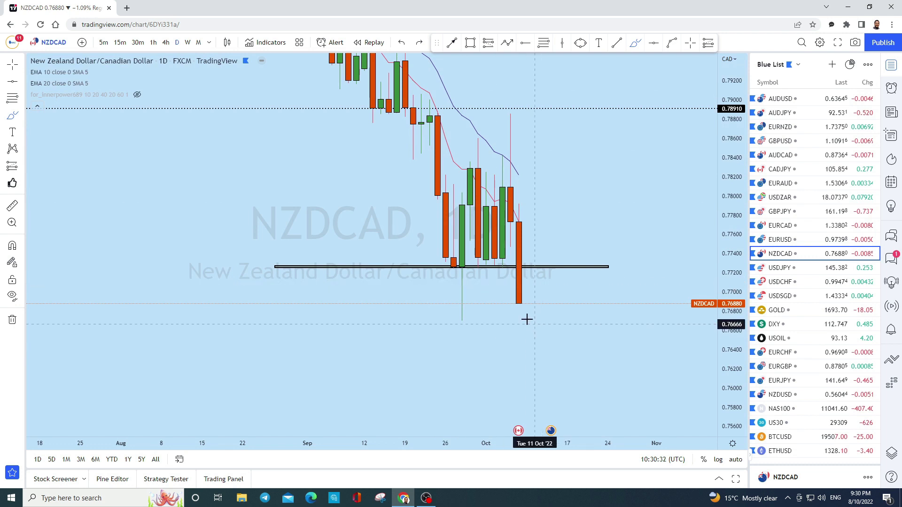
mouse_move(519, 306)
left_mouse_down()
mouse_move(543, 263)
mouse_move(567, 412)
left_mouse_up()
left_click(406, 43)
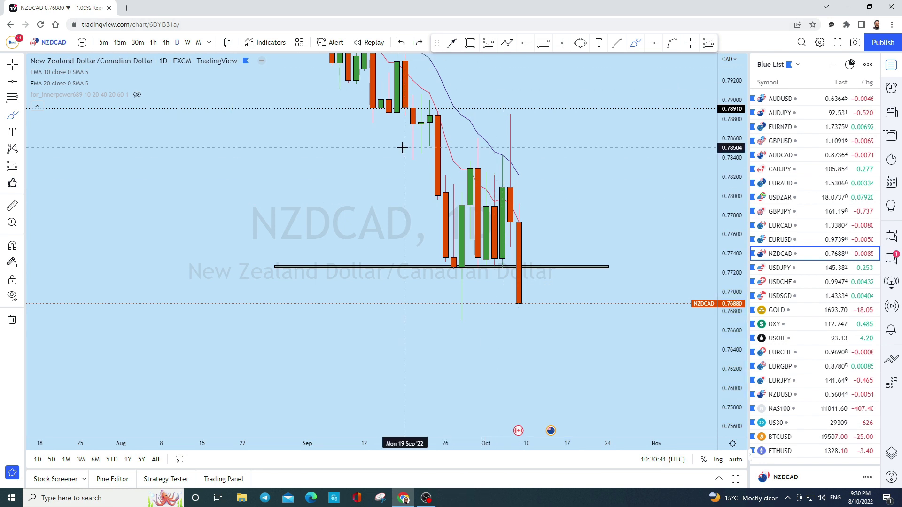
- On the 4-hour chart, draw a circle just below the rectangle at about 0.771 and an arrow from 0.77179 down to 0.75575
left_click(167, 42)
scroll(601, 136, "down", 4)
scroll(640, 269, "up", 4)
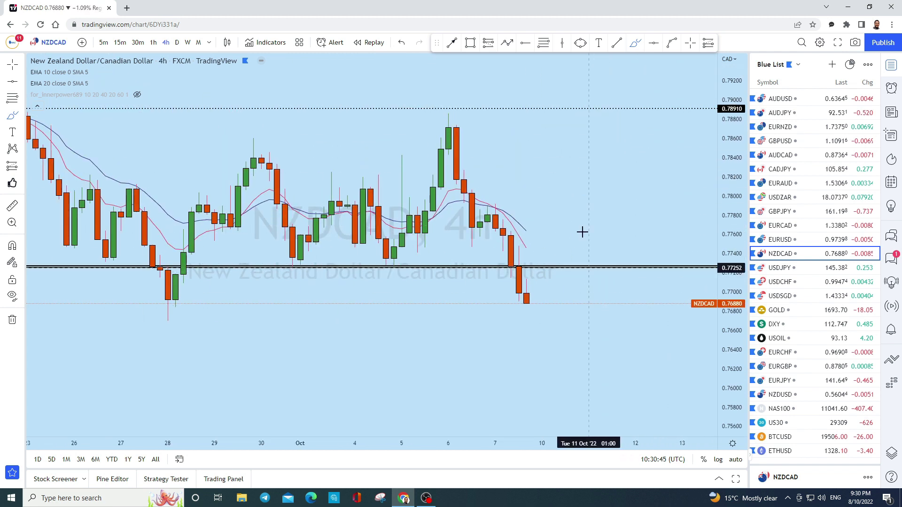
left_click(581, 43)
left_click(534, 290)
left_click(550, 270)
left_click(553, 286)
left_click_drag(599, 246, 418, 163)
scroll(417, 162, "down", 2)
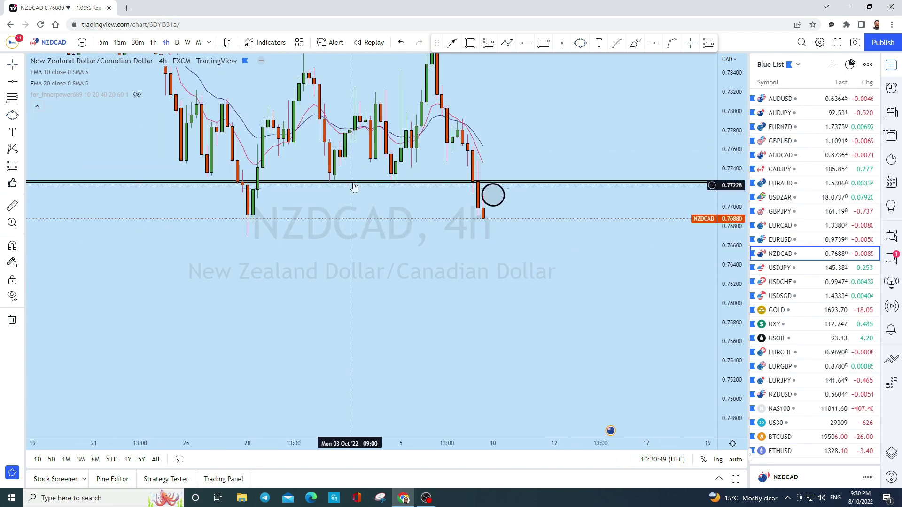
left_click(452, 43)
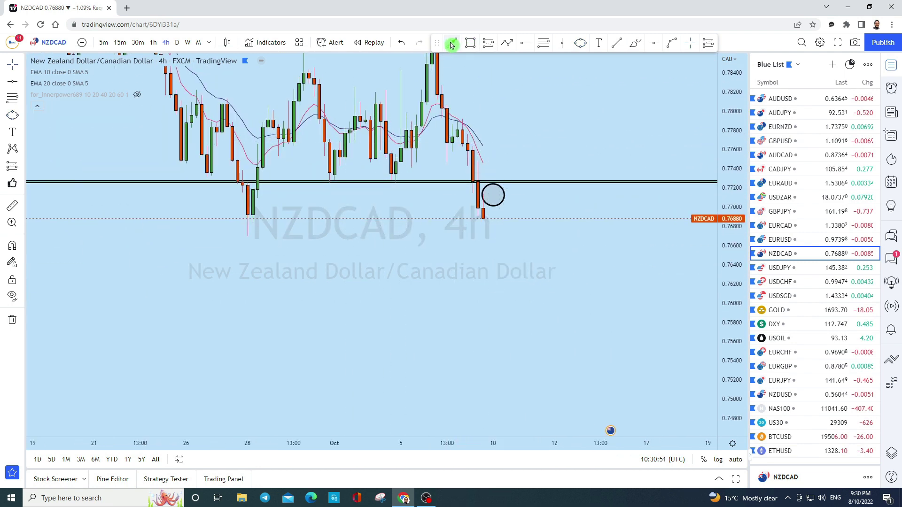
left_click_drag(493, 190, 554, 343)
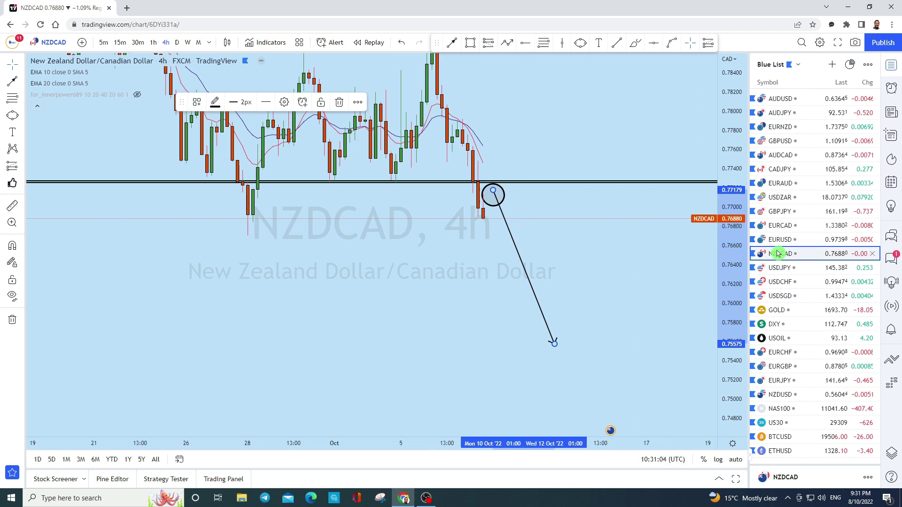
- Open the USDJPY 4-hour chart and select its long position to examine the target, stop and risk/reward ratio
left_click(813, 267)
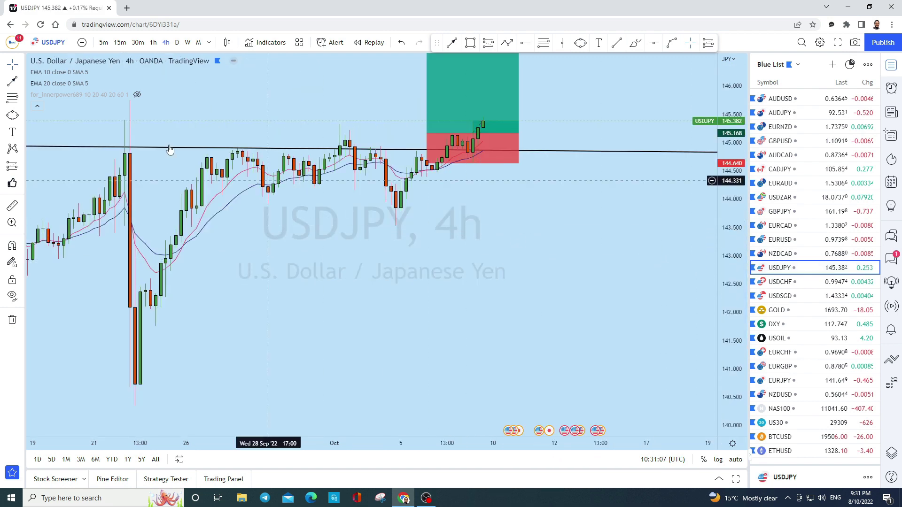
left_click(16, 65)
left_click_drag(516, 236, 494, 355)
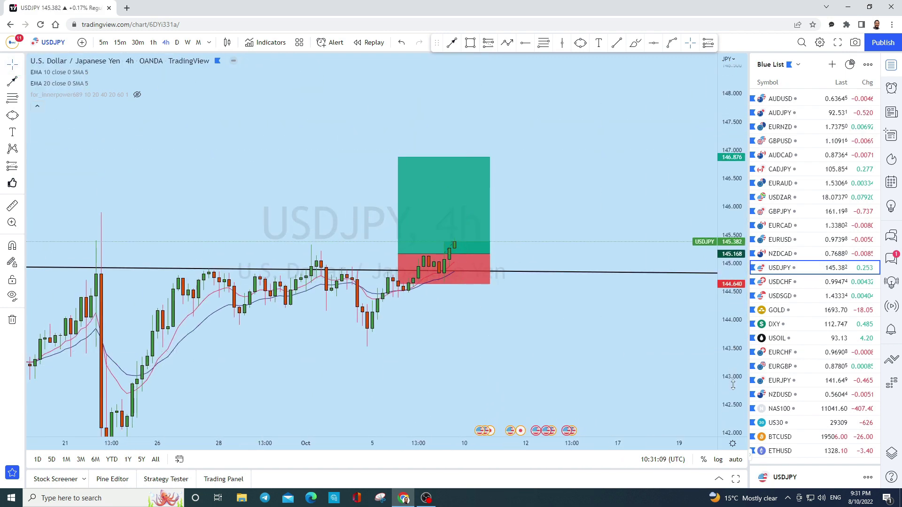
scroll(644, 213, "up", 5)
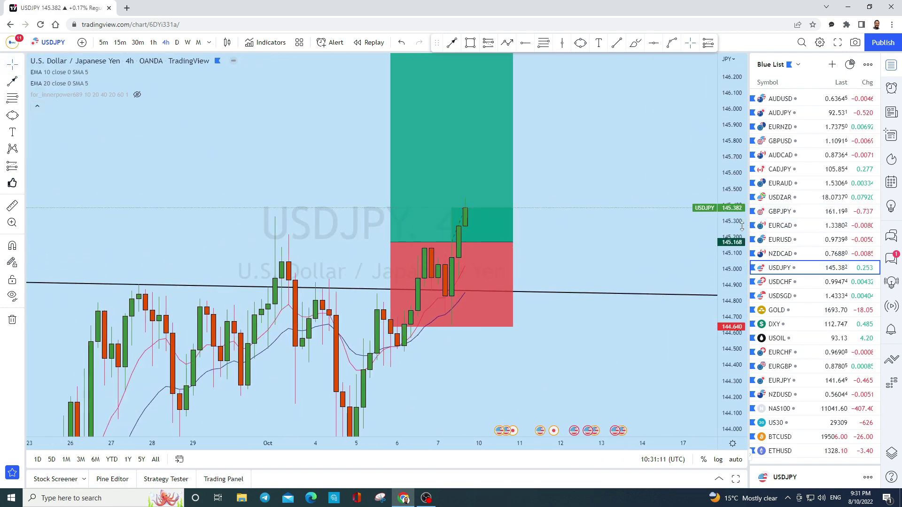
scroll(628, 292, "down", 5)
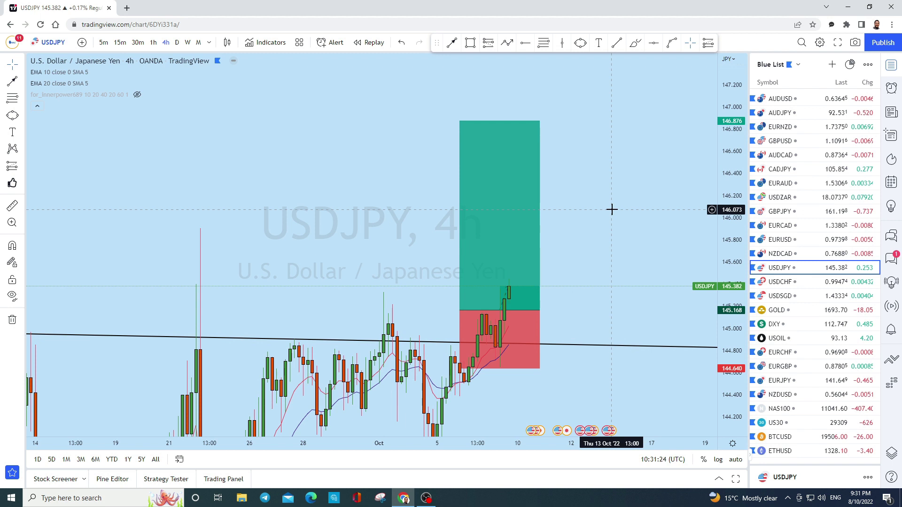
left_click(489, 227)
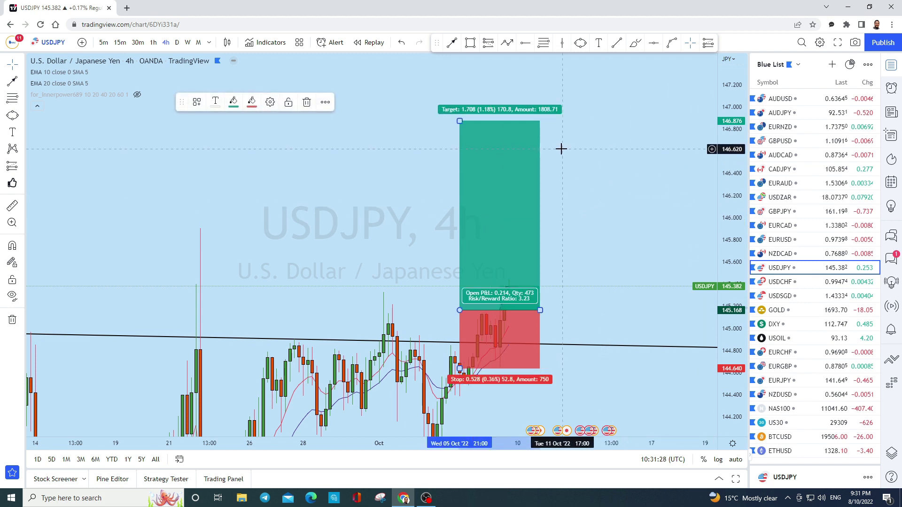
- Switch the USDJPY chart to the monthly timeframe and remove its 2 drawings
left_click(200, 42)
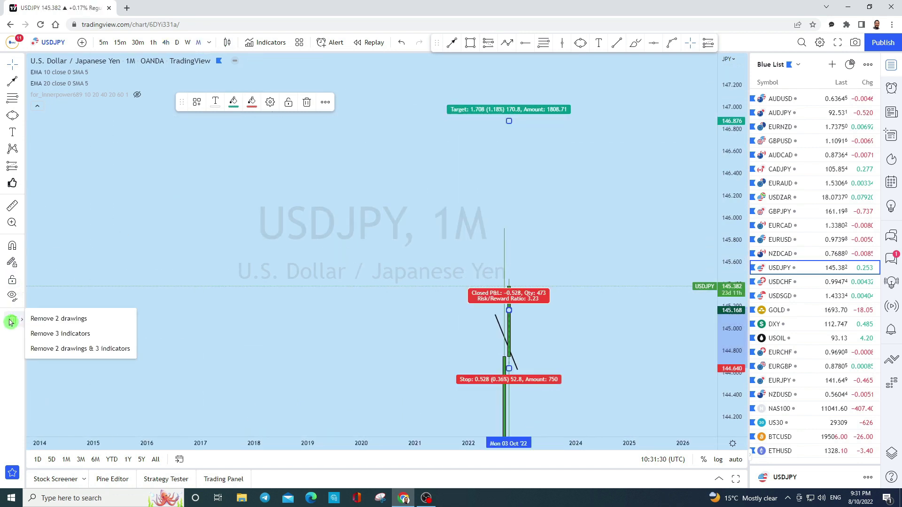
left_click(10, 321)
left_click_drag(730, 178, 722, 417)
scroll(578, 345, "up", 3)
left_click(3, 62)
left_click_drag(599, 161, 643, 119)
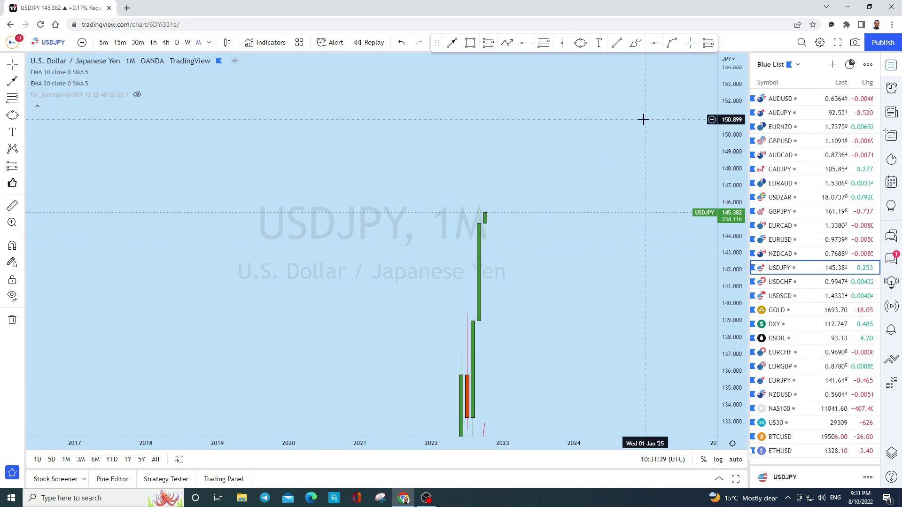
- Try a brush stroke tracing the monthly uptrend from the early 2021 low at about 103 to about 147.5, undoing it
left_click(11, 64)
left_click_drag(622, 292, 594, 160)
left_click_drag(728, 261, 724, 439)
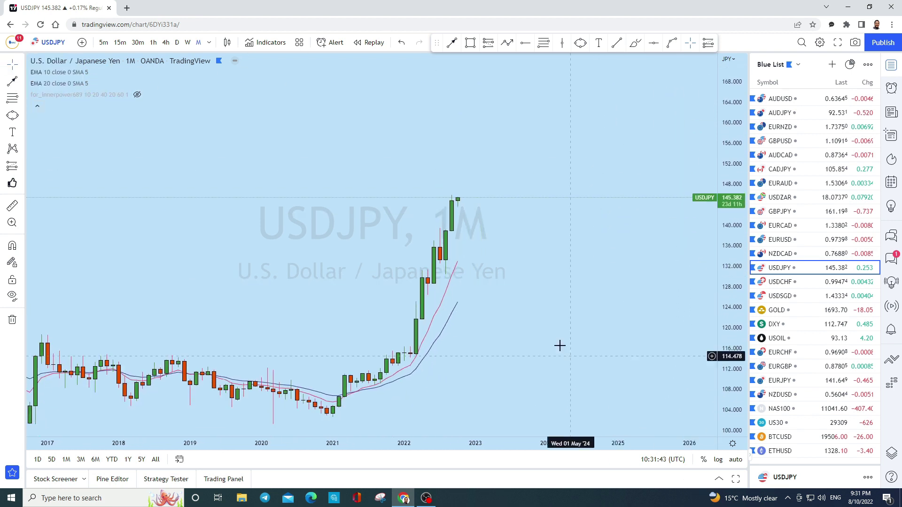
scroll(551, 332, "down", 3)
left_click_drag(651, 336, 645, 332)
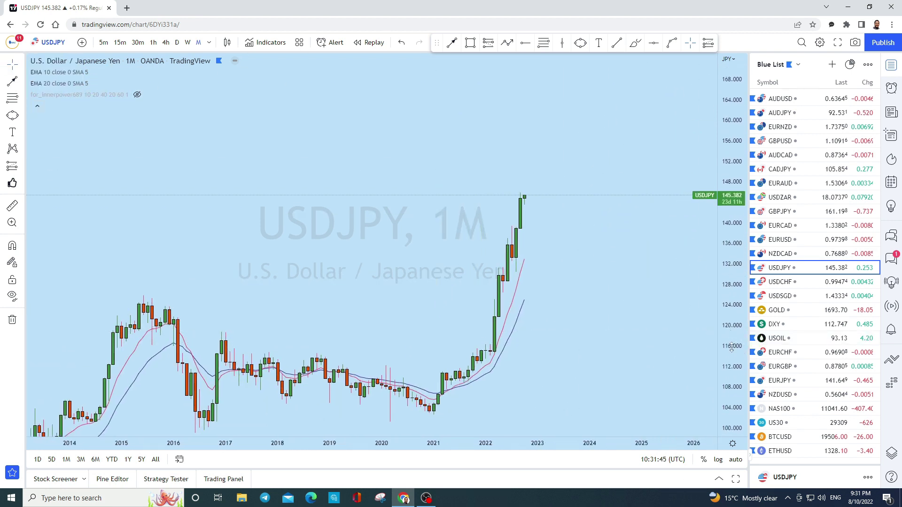
scroll(585, 312, "up", 4)
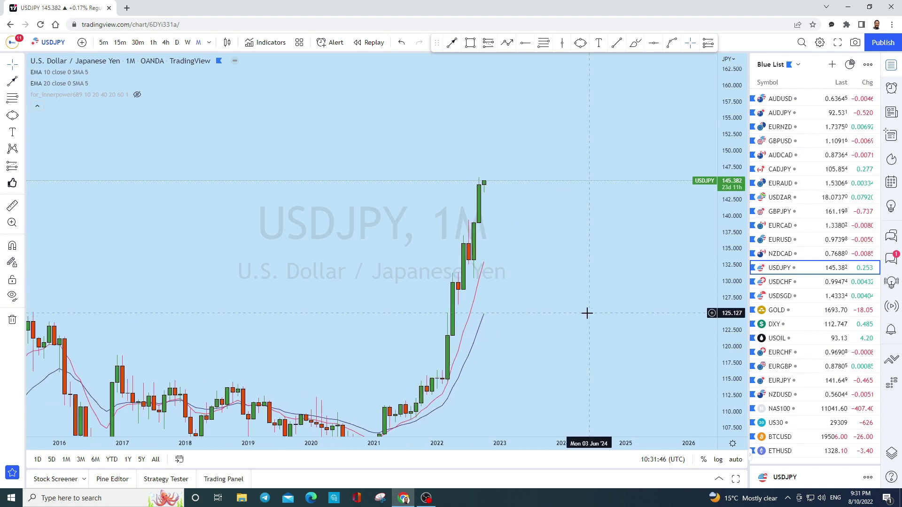
left_click(635, 43)
mouse_move(431, 359)
left_mouse_down()
mouse_move(446, 300)
mouse_move(464, 299)
mouse_move(469, 315)
mouse_move(502, 269)
mouse_move(556, 71)
left_mouse_up()
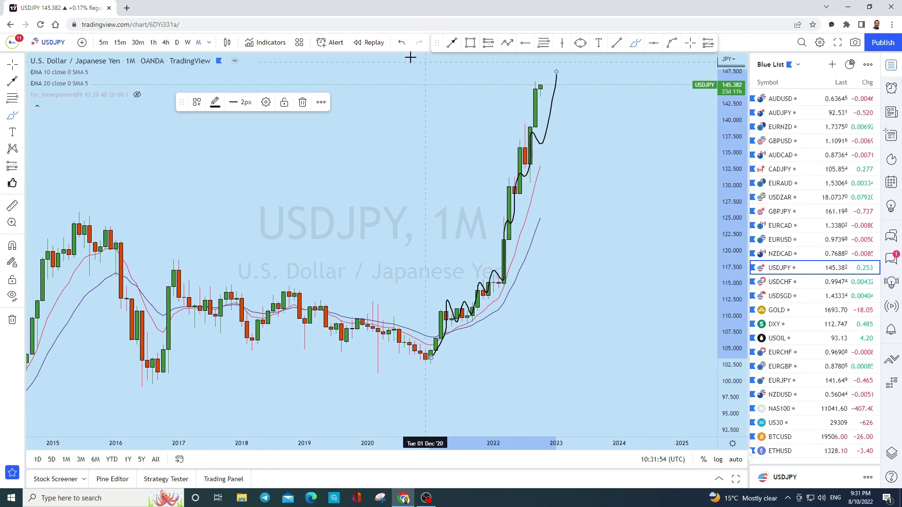
left_click(402, 45)
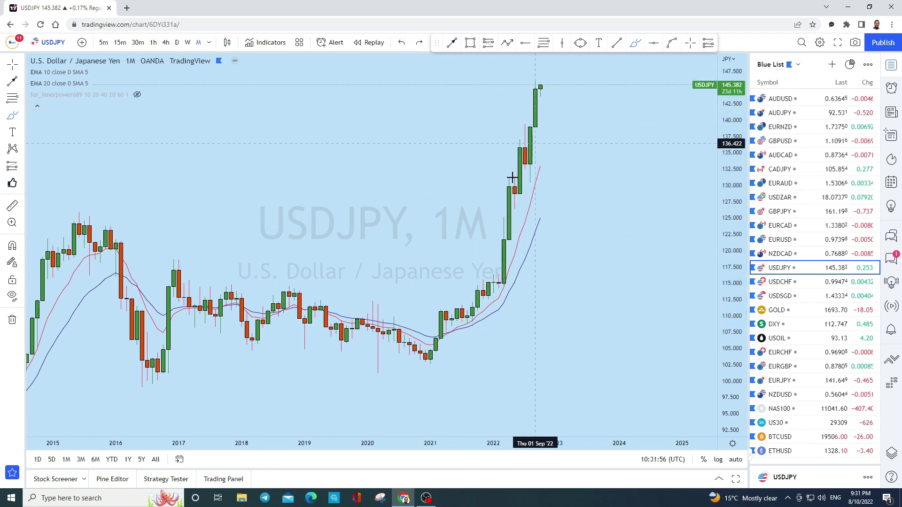
- Try brush strokes rising from the September 2022 candle's base to about 147.8 and circling the October candle, undoing each
scroll(459, 233, "up", 2)
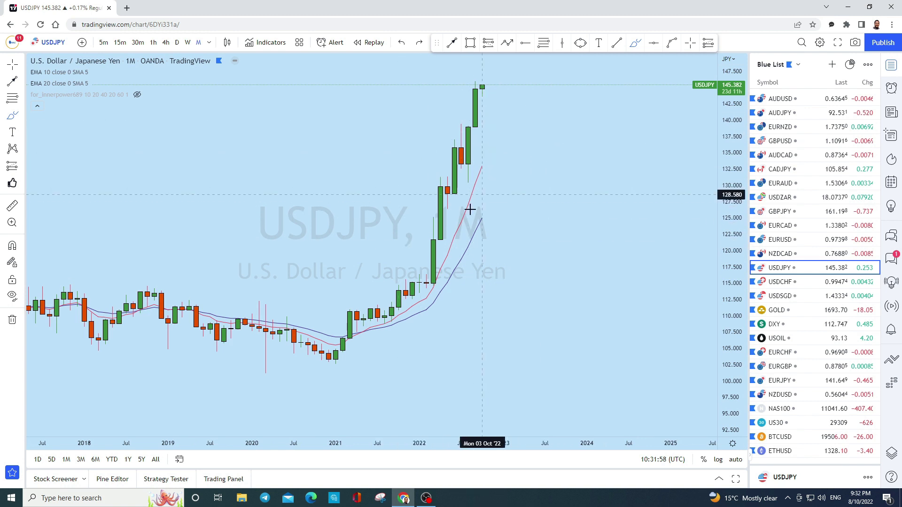
left_click(12, 66)
mouse_move(604, 187)
left_mouse_down()
mouse_move(598, 274)
mouse_move(583, 293)
left_mouse_up()
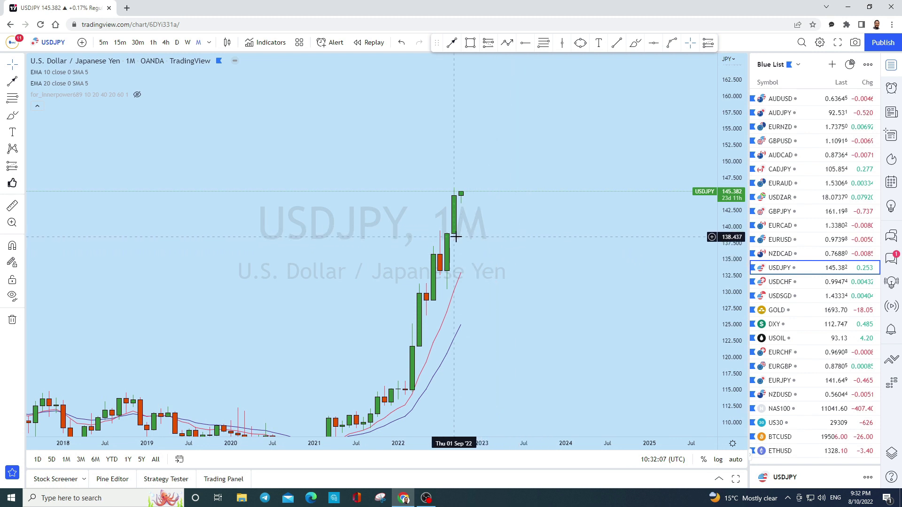
scroll(455, 237, "up", 3)
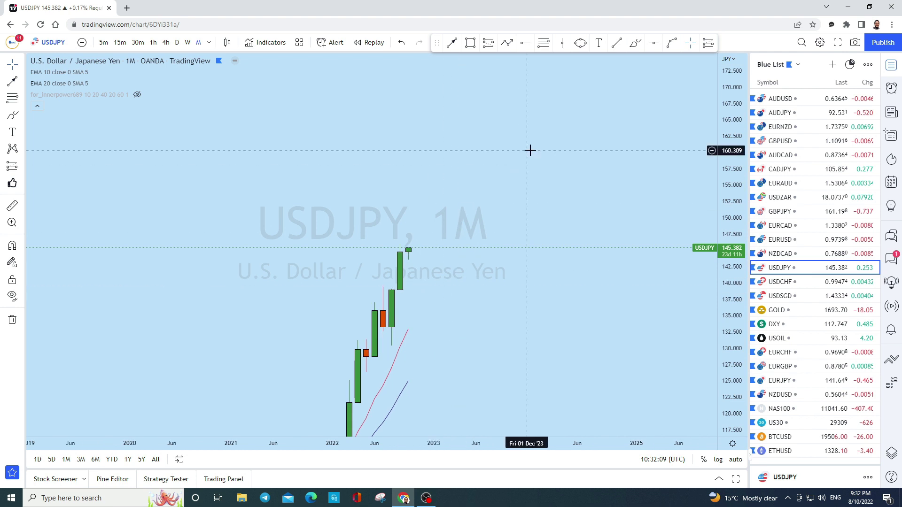
left_click(631, 47)
left_click(399, 292)
left_click(408, 232)
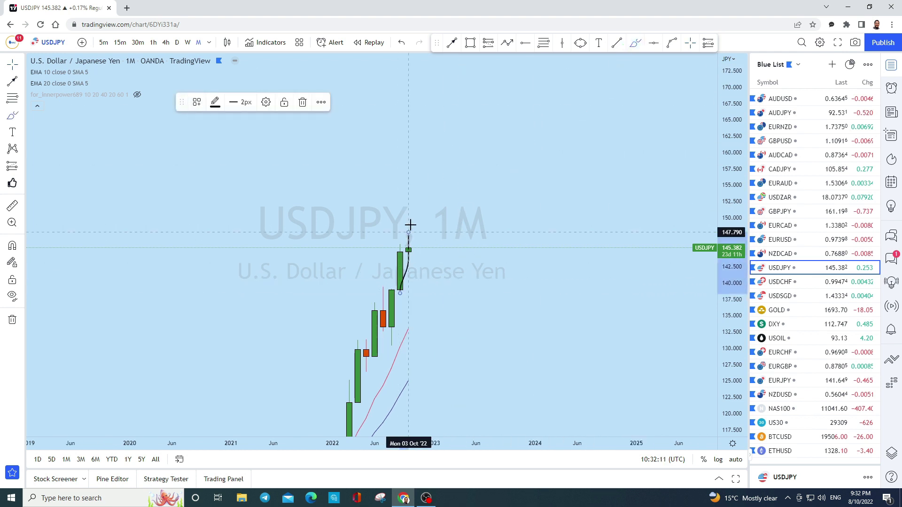
key("ctrl+z")
left_click(424, 252)
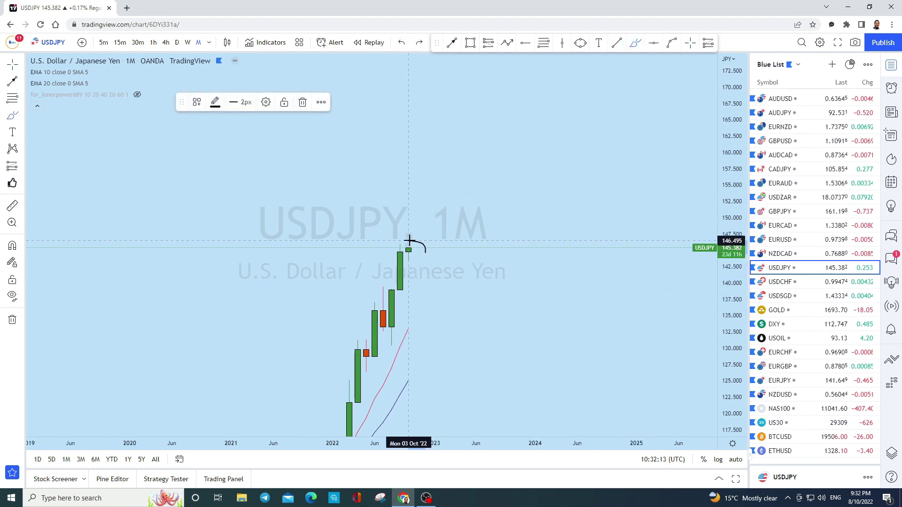
left_click(401, 42)
- Try a brush stroke projecting the monthly price upward from about 145.4 beside the October candle to about 151.2, undoing it
left_click_drag(728, 296, 702, 113)
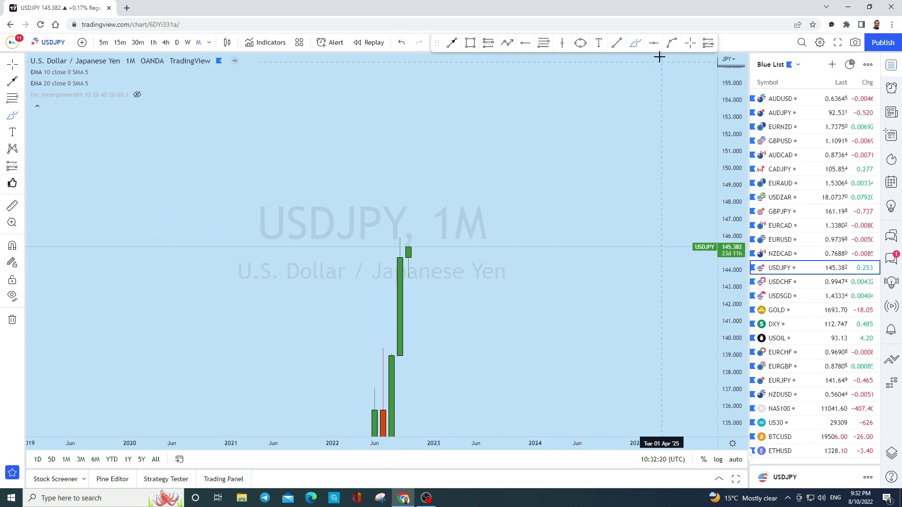
mouse_move(415, 246)
left_mouse_down()
mouse_move(410, 210)
mouse_move(434, 147)
left_mouse_up()
left_click(399, 44)
- Open the USDJPY weekly chart and examine the 2022 rally and its moving averages
scroll(517, 178, "down", 2)
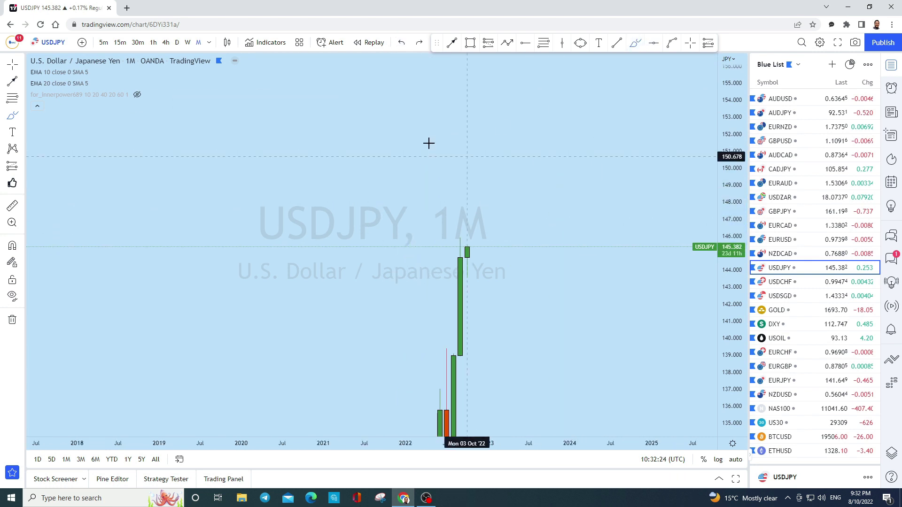
left_click(189, 43)
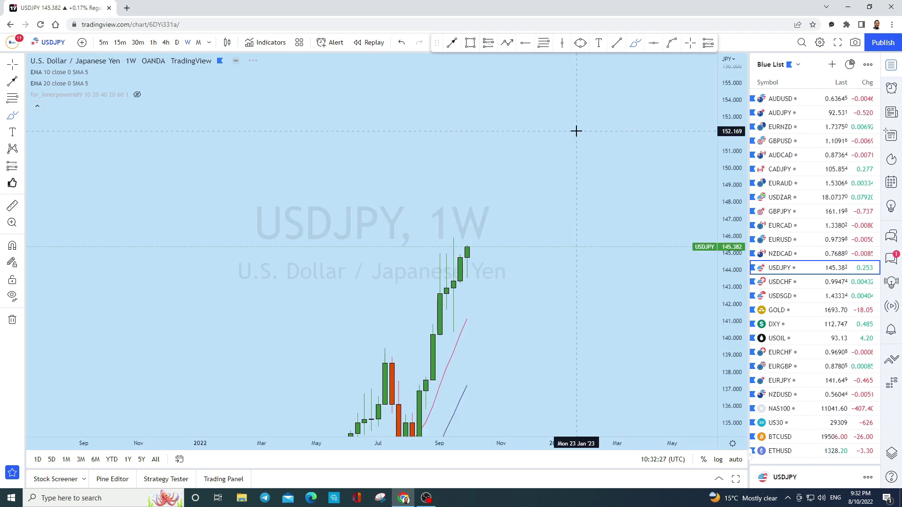
left_click(13, 65)
left_click_drag(635, 247, 597, 177)
left_click_drag(586, 319, 584, 290)
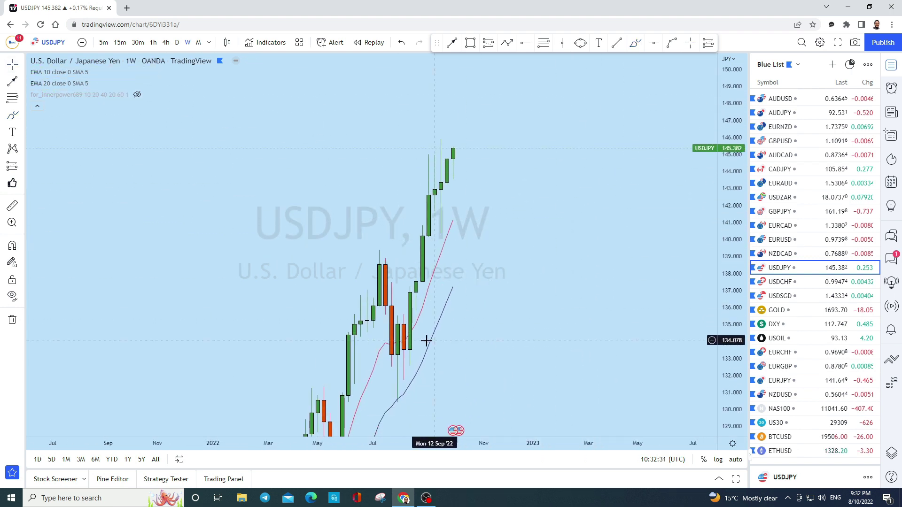
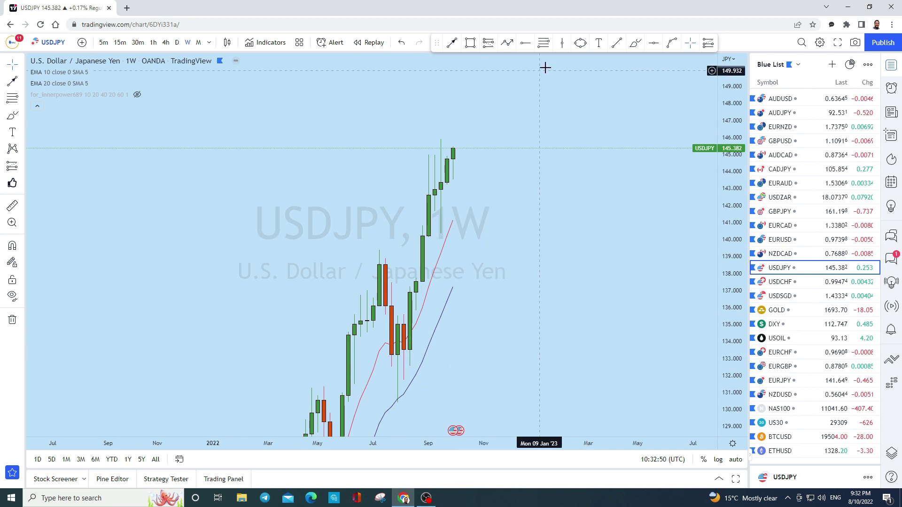
- Try a Fibonacci retracement between about 132.56 and 145.96 with brush strokes from its 0.382 level to the high, undoing both
left_click(549, 47)
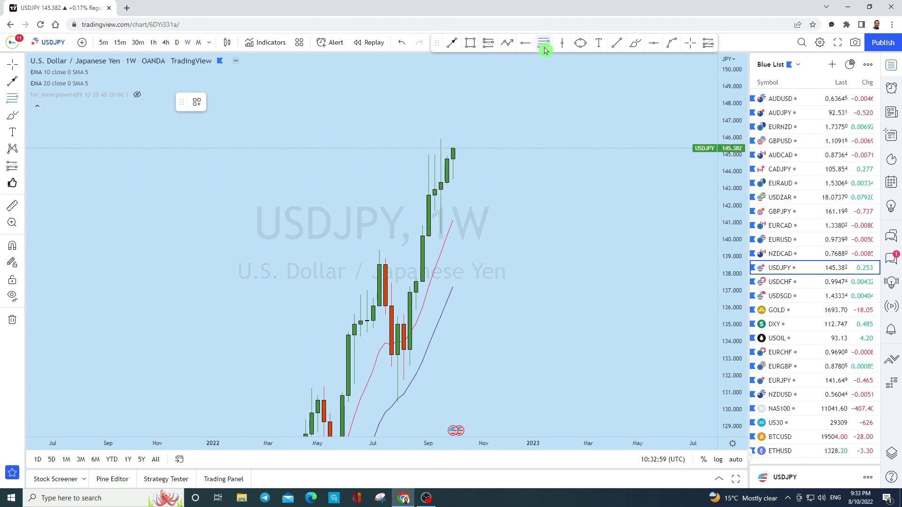
left_click(469, 366)
left_click(355, 138)
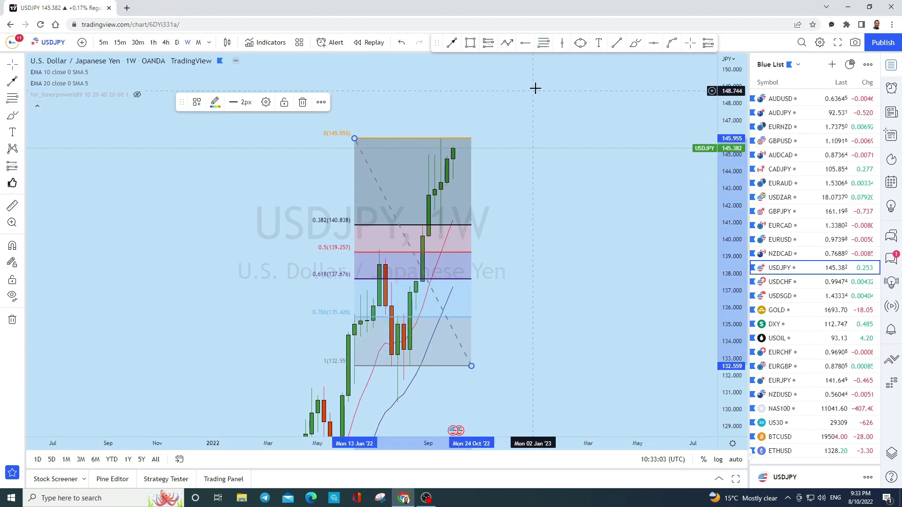
left_click(635, 42)
mouse_move(457, 228)
left_mouse_down()
mouse_move(438, 221)
mouse_move(446, 219)
mouse_move(469, 137)
mouse_move(422, 151)
left_mouse_up()
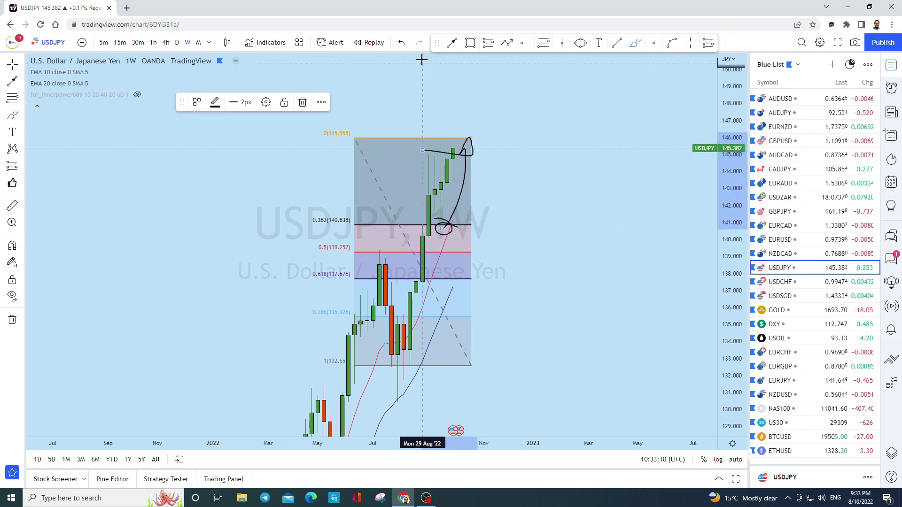
left_click(402, 43)
left_click(402, 43)
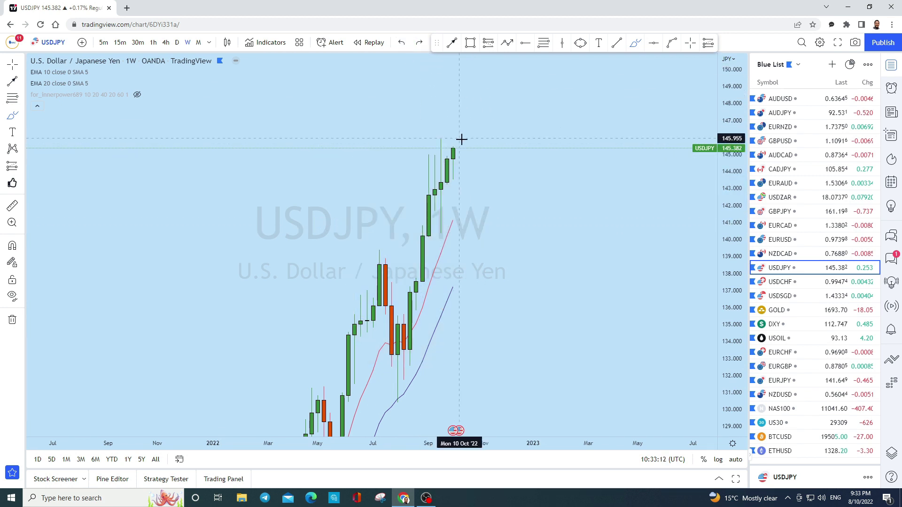
- Try a brush stroke projecting the weekly price upward in waves from the latest candle to about 151, undoing it
left_click_drag(470, 113, 517, 54)
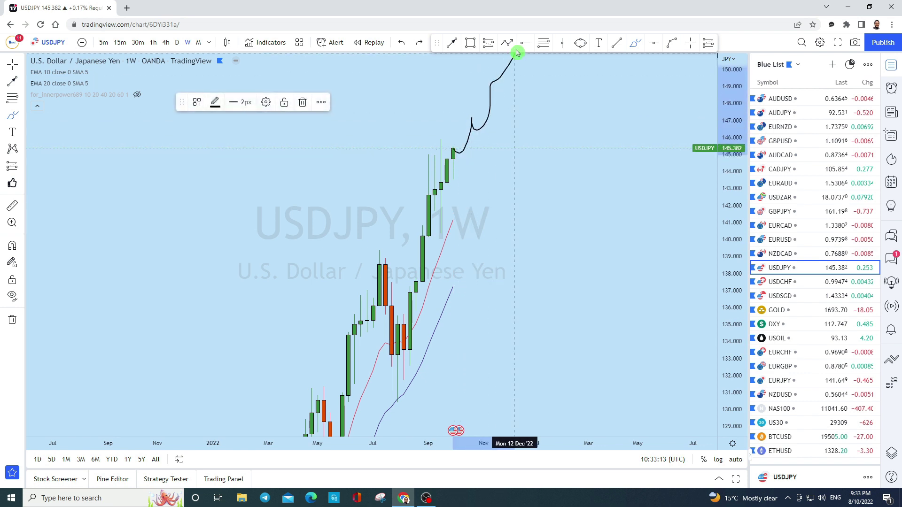
left_click(401, 43)
left_click(5, 66)
- Draw a horizontal line at 144.913 across the weekly chart, along the September candles' upper wicks
left_click_drag(556, 160, 554, 207)
left_click_drag(730, 341, 730, 162)
scroll(535, 152, "up", 3)
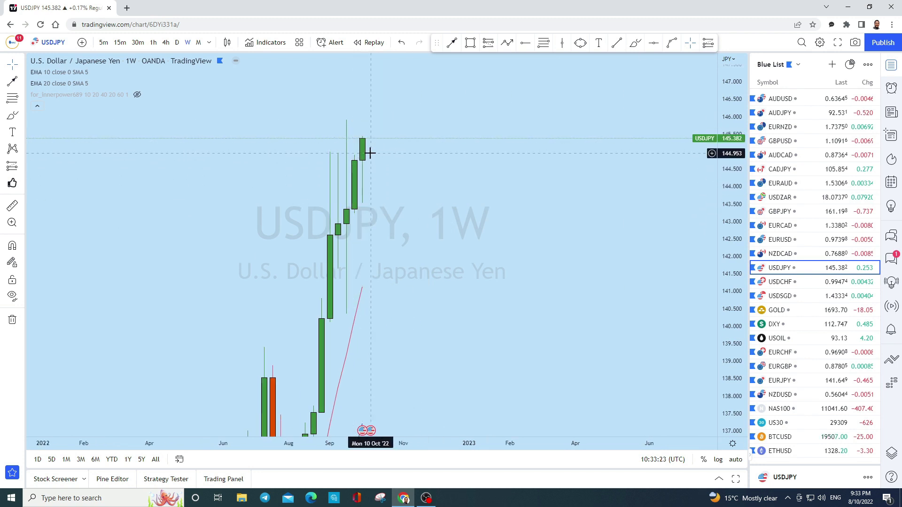
left_click(654, 42)
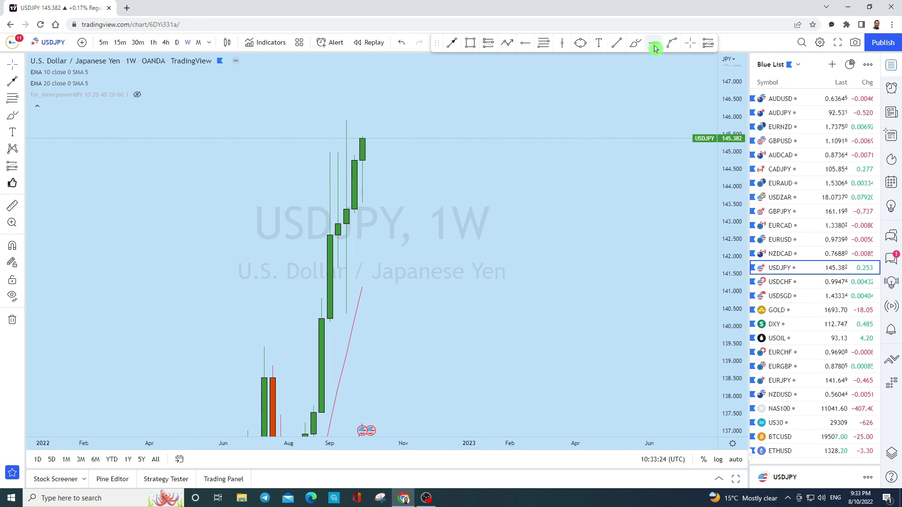
left_click(230, 155)
left_click_drag(465, 94, 533, 123)
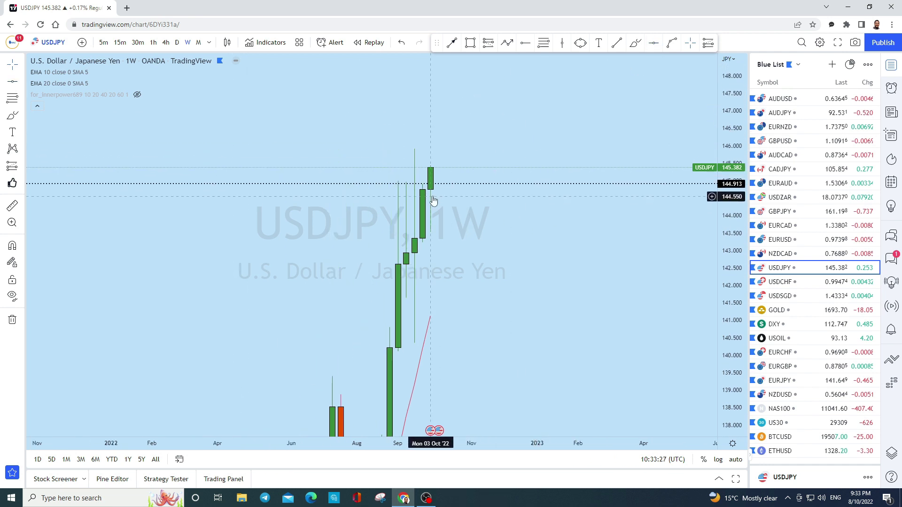
- Try brush strokes circling the wicks at the 144.913 line and projecting a dip to it with a rise to about 148.6, undoing each
left_click(418, 184)
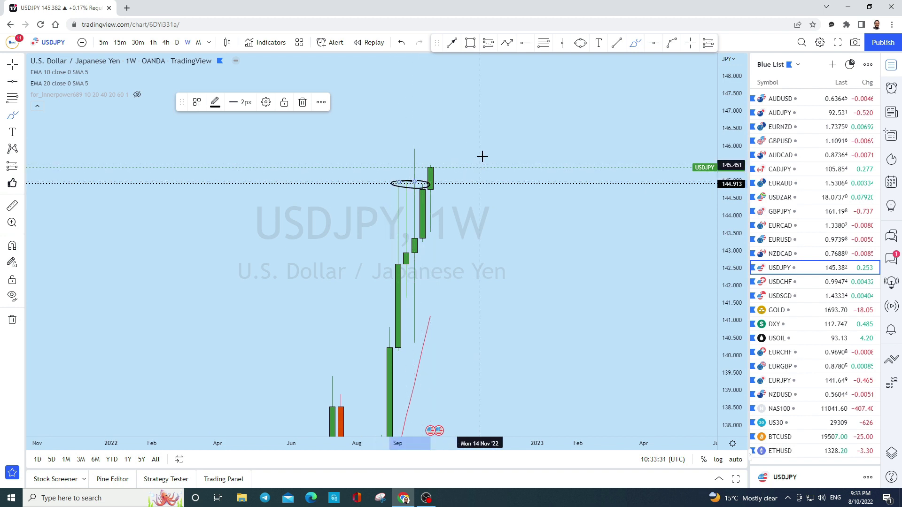
left_click(401, 42)
mouse_move(431, 168)
left_mouse_down()
mouse_move(440, 182)
mouse_move(463, 80)
mouse_move(442, 73)
left_mouse_up()
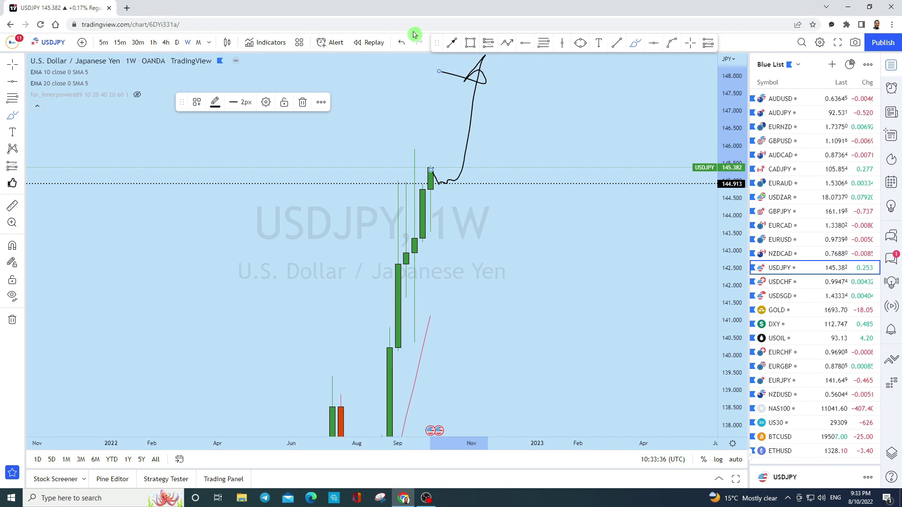
left_click(402, 43)
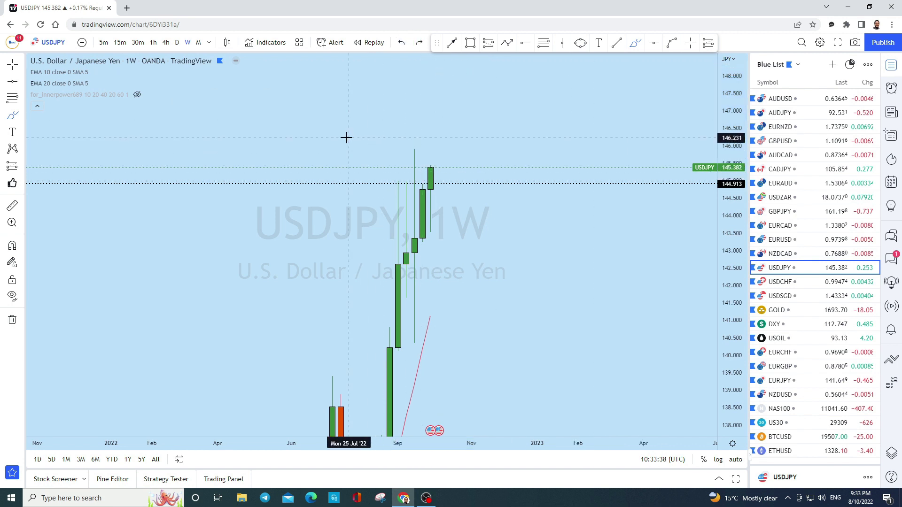
- Open the USDJPY daily chart and examine the recent candles around the 144.913 line
left_click(177, 43)
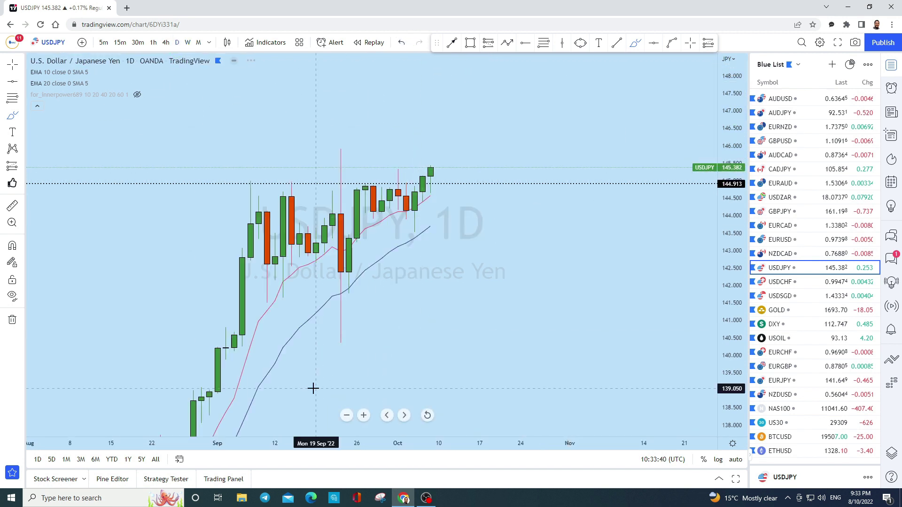
scroll(422, 321, "up", 5)
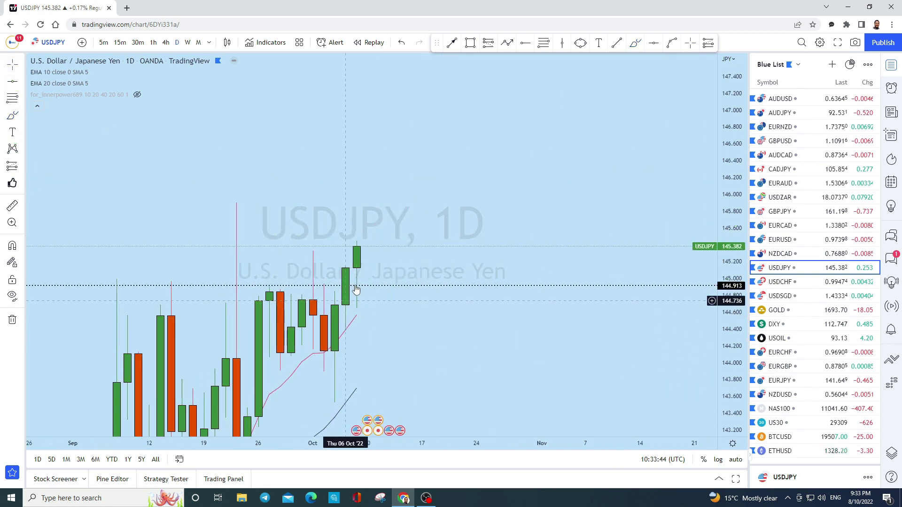
left_click_drag(329, 245, 427, 293)
- Try brush strokes circling the September highs along the 144.913 line and projecting price upward from the latest daily candle, undoing them
left_click(635, 43)
mouse_move(277, 289)
left_mouse_down()
mouse_move(274, 275)
mouse_move(278, 289)
mouse_move(317, 287)
left_mouse_up()
left_click_drag(389, 295, 413, 288)
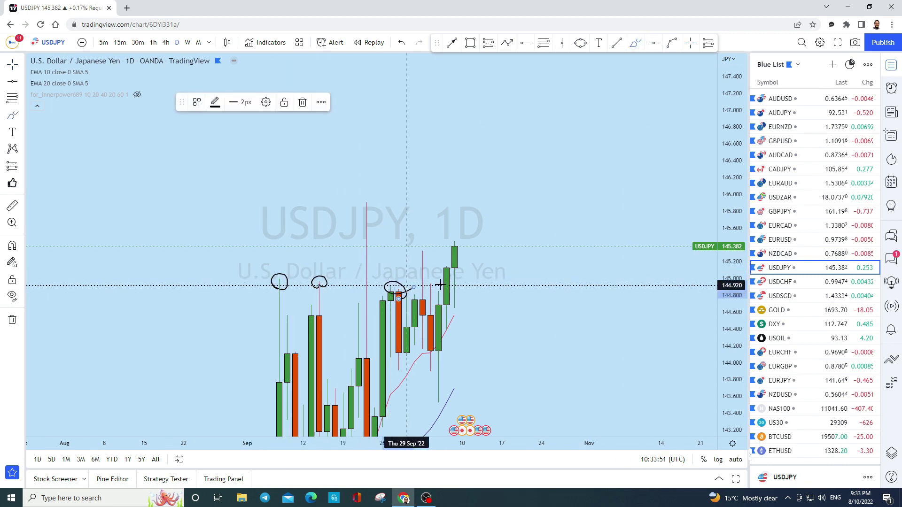
mouse_move(454, 245)
left_mouse_down()
mouse_move(476, 281)
mouse_move(573, 133)
left_mouse_up()
left_click(403, 43)
left_click(403, 44)
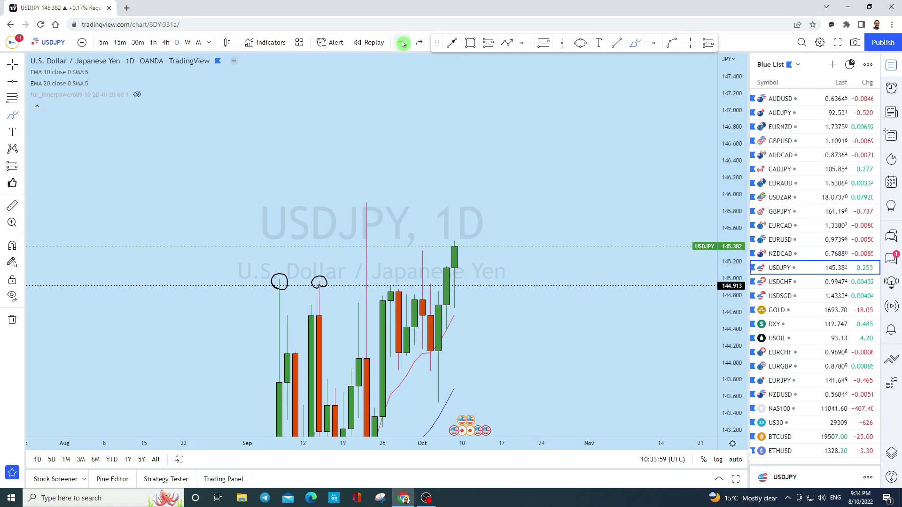
mouse_move(463, 241)
left_mouse_down()
mouse_move(504, 171)
mouse_move(503, 151)
mouse_move(447, 147)
left_mouse_up()
left_click(399, 44)
- Open the USDJPY 4-hour chart and examine the early October highs and latest candles above the 144.913 line
left_click(166, 43)
scroll(537, 286, "down", 3)
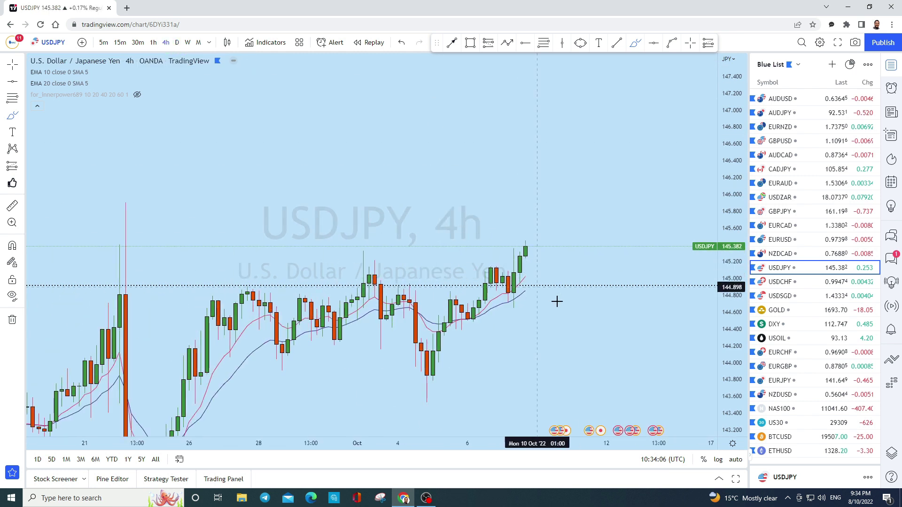
scroll(540, 342, "up", 2)
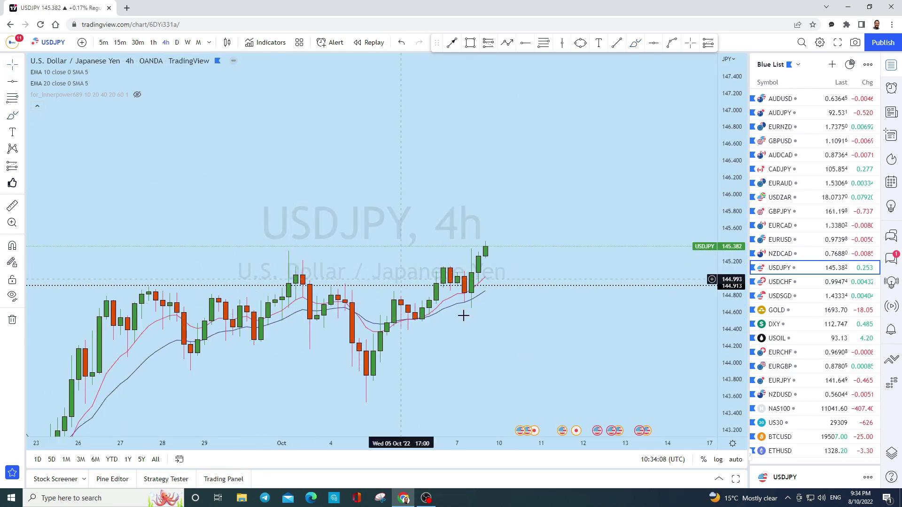
scroll(475, 304, "up", 2)
scroll(353, 262, "up", 2)
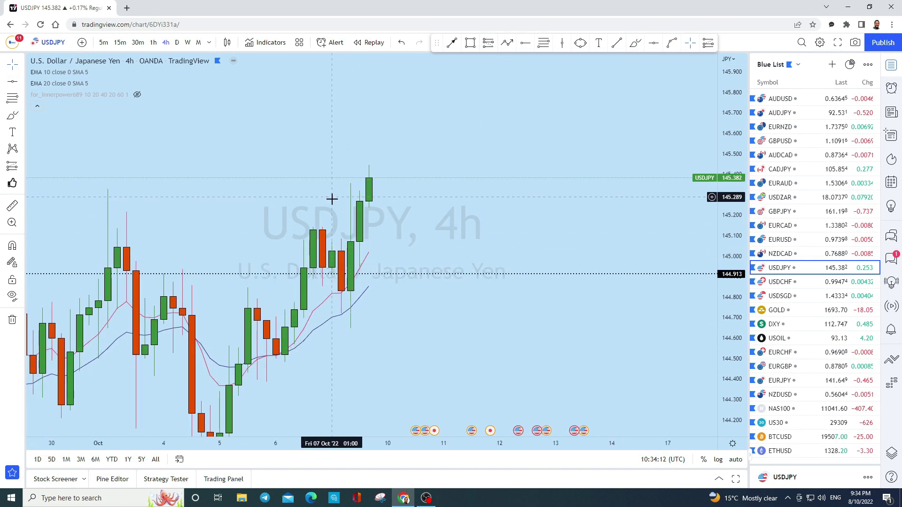
scroll(397, 311, "up", 3)
scroll(517, 286, "down", 3)
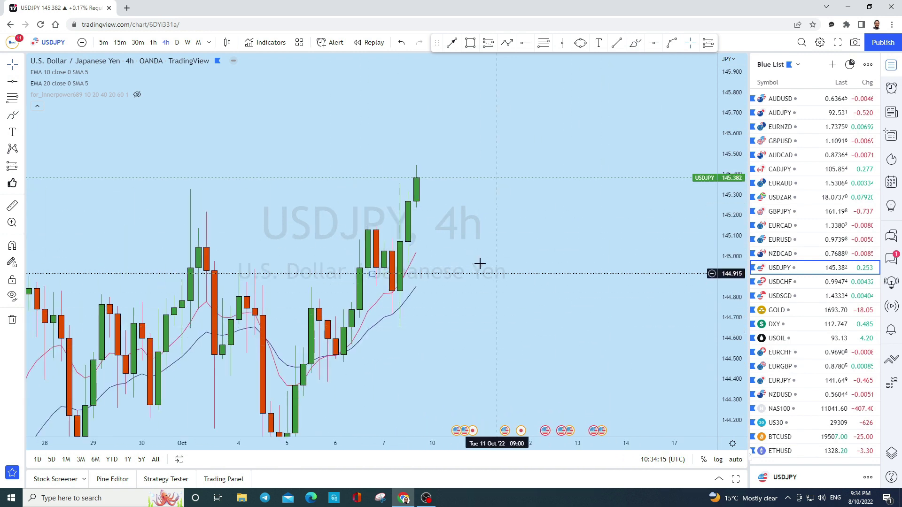
scroll(526, 160, "down", 1)
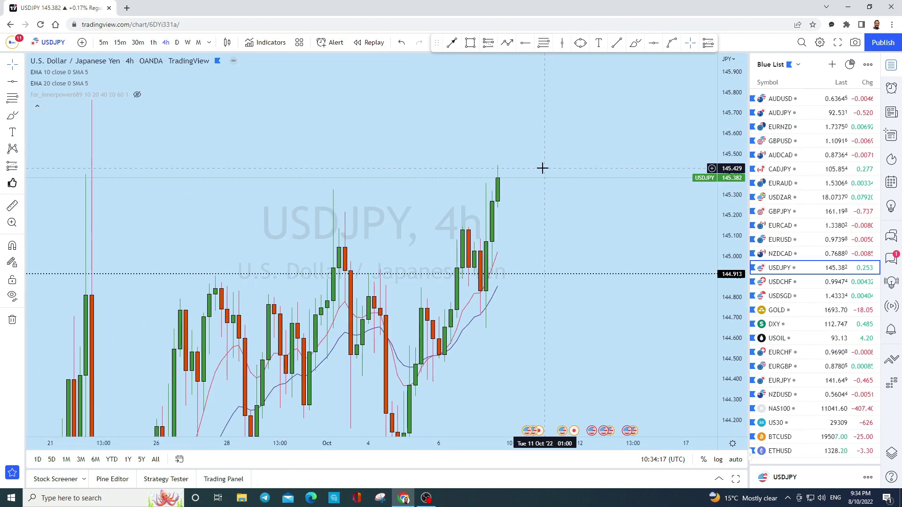
scroll(563, 187, "up", 3)
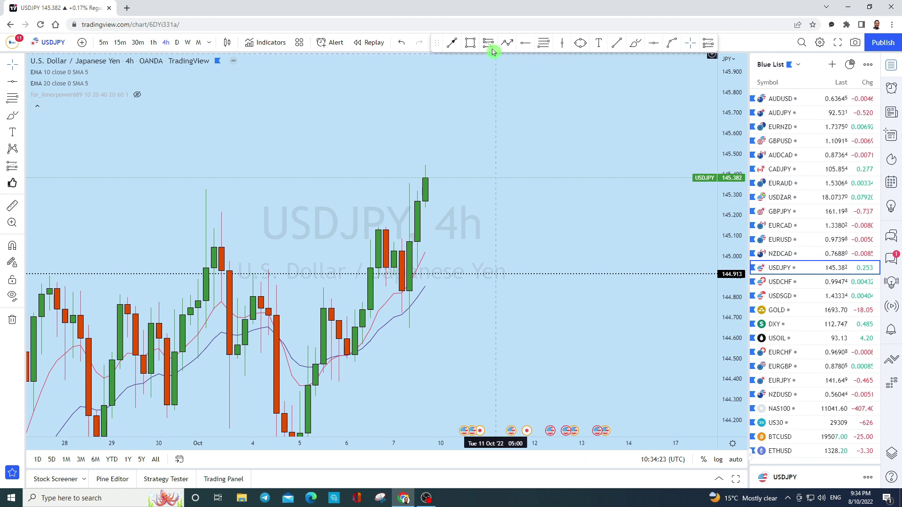
- Mark a flat level at about 145.14 from late September to mid-October and brush a projected pullback to it rising to about 145.6
left_click(470, 42)
scroll(556, 233, "down", 2)
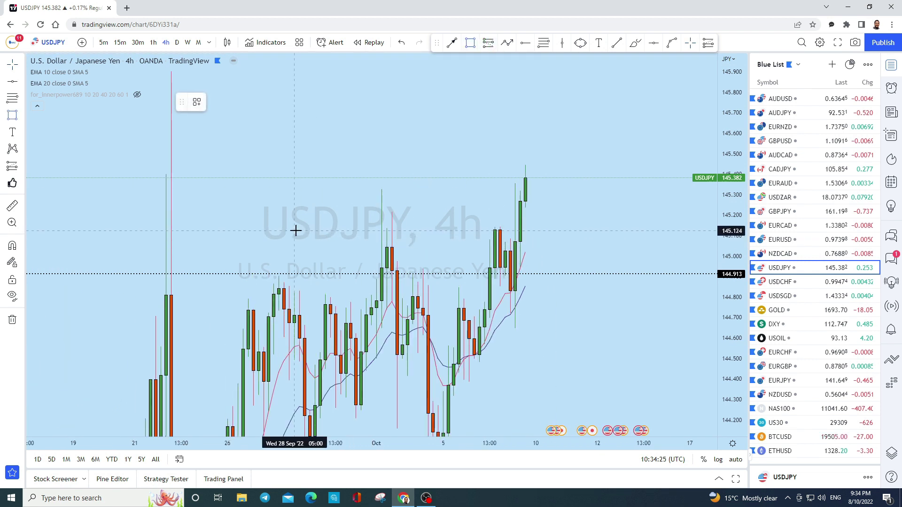
left_click_drag(297, 229, 552, 97)
left_click(635, 42)
mouse_move(446, 186)
left_mouse_down()
mouse_move(478, 241)
mouse_move(537, 177)
mouse_move(562, 125)
mouse_move(529, 139)
left_mouse_up()
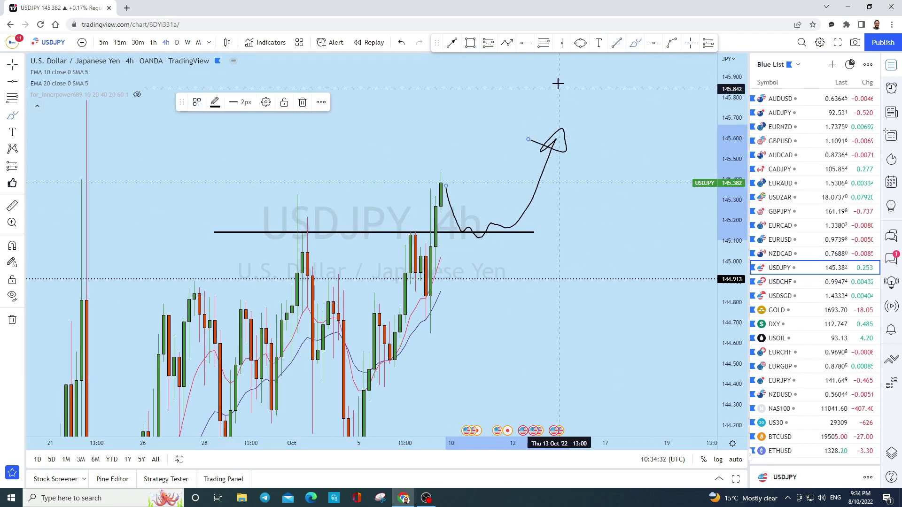
- Place an ellipse from about 145.110 to 145.236 over the projected retest of the 145.14 level
left_click(584, 43)
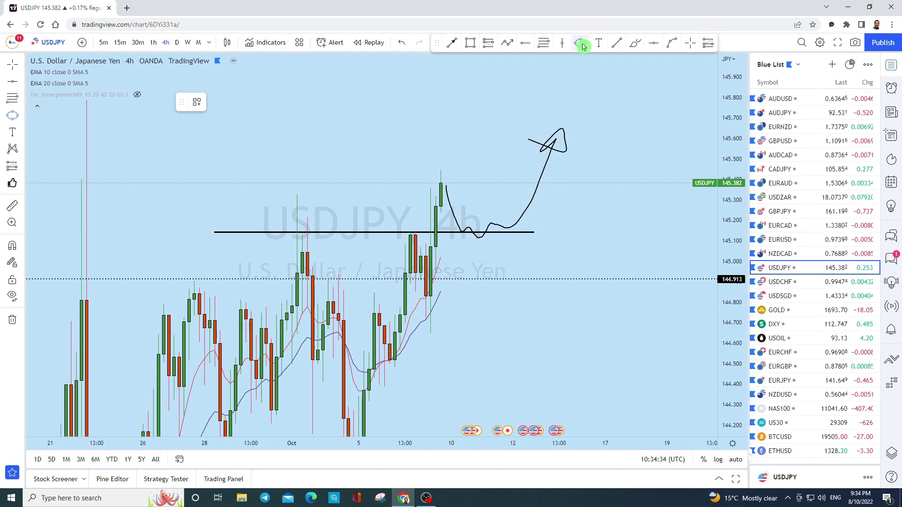
left_click(477, 238)
left_click(492, 213)
left_click(502, 222)
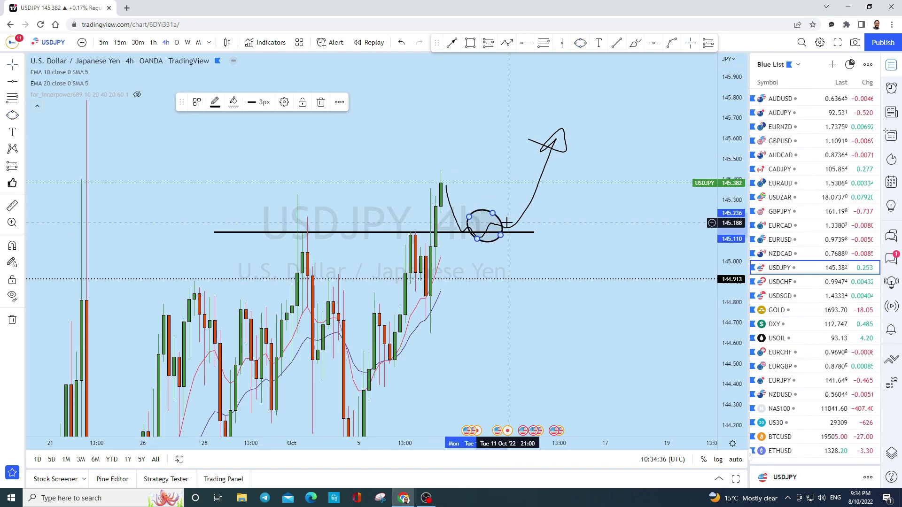
left_click_drag(584, 188, 517, 235)
scroll(517, 236, "down", 3)
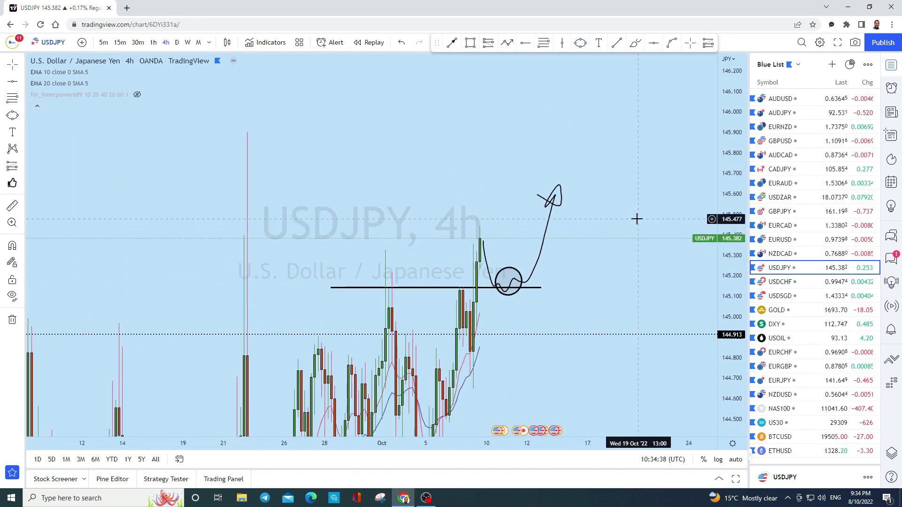
- Open the USDCHF monthly chart and examine the long-term price structure and the 2022 rally
left_click(801, 283)
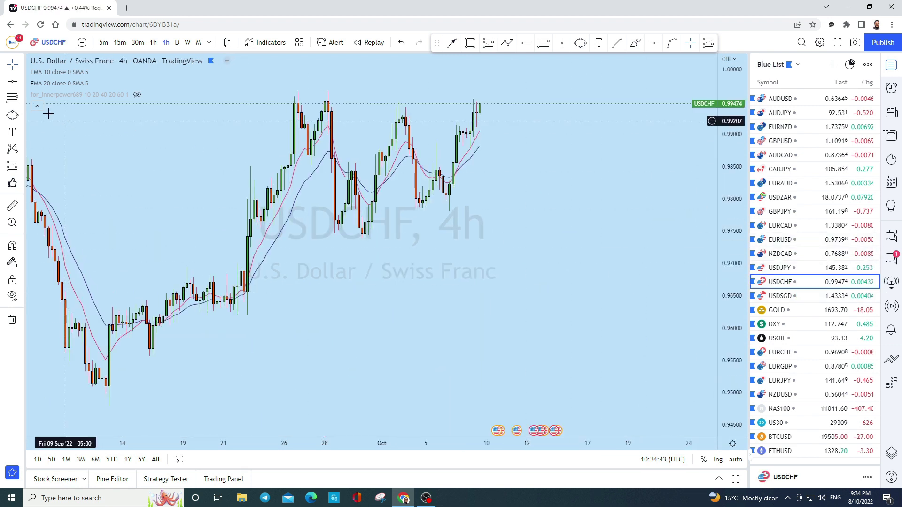
left_click(21, 64)
left_click(197, 41)
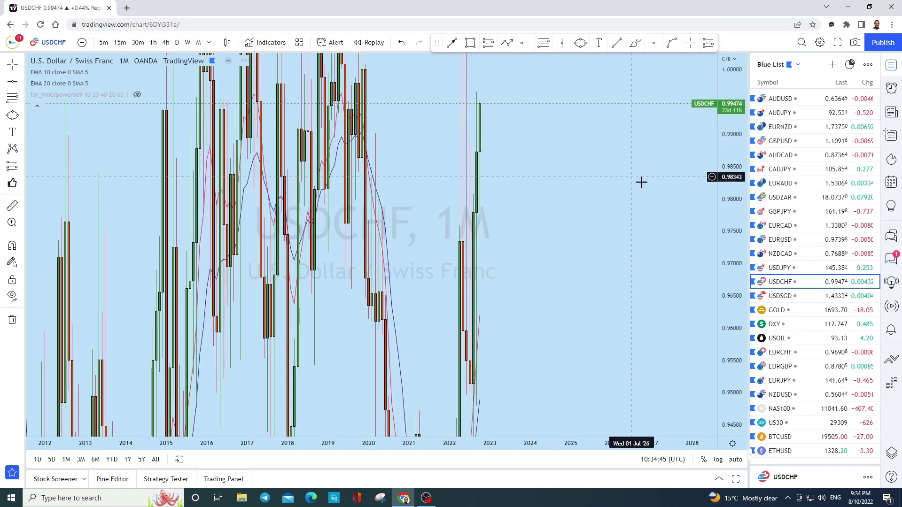
scroll(613, 348, "up", 3)
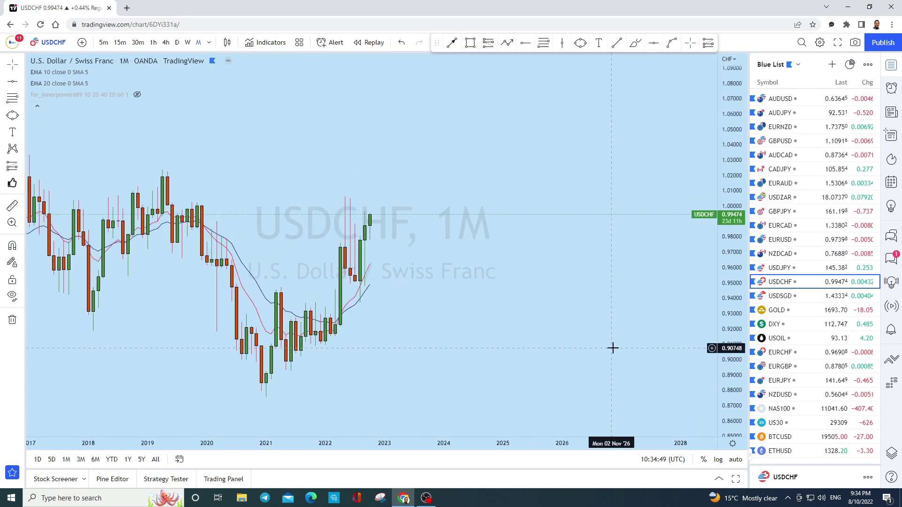
scroll(613, 348, "down", 3)
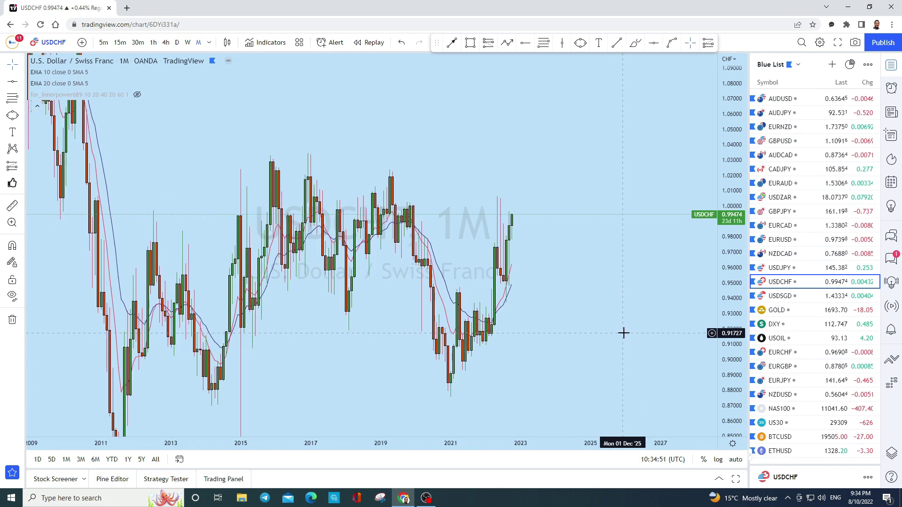
scroll(624, 333, "up", 2)
scroll(484, 126, "up", 2)
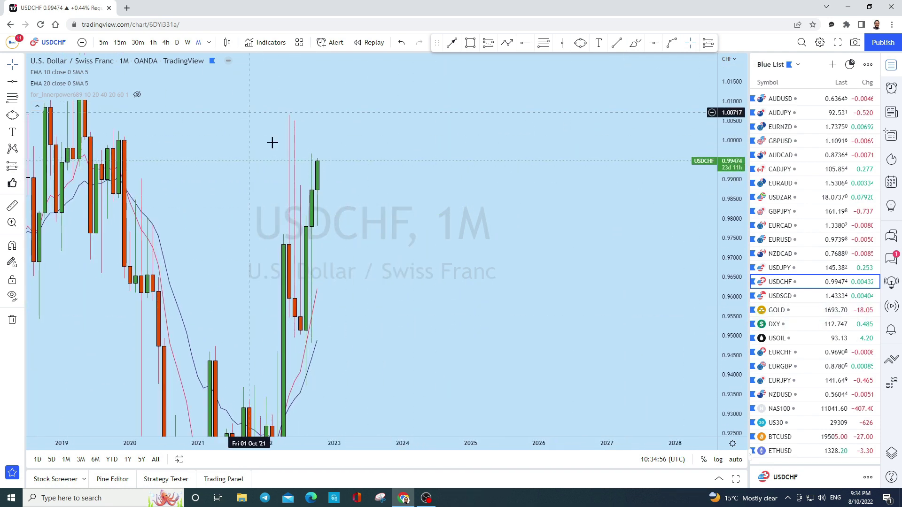
- Try a brush stroke projecting the monthly price upward from the October candle's top to about 1.014, undoing it
left_click(636, 43)
left_click_drag(318, 154, 369, 86)
left_click(401, 43)
- Open the USDCHF weekly chart and examine the 2022 swings and the trend since 2019
scroll(601, 269, "down", 3)
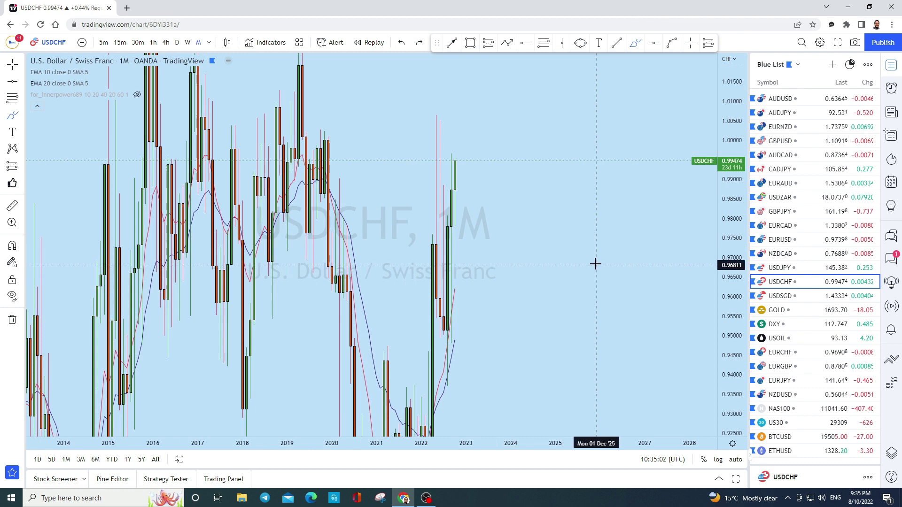
left_click(190, 44)
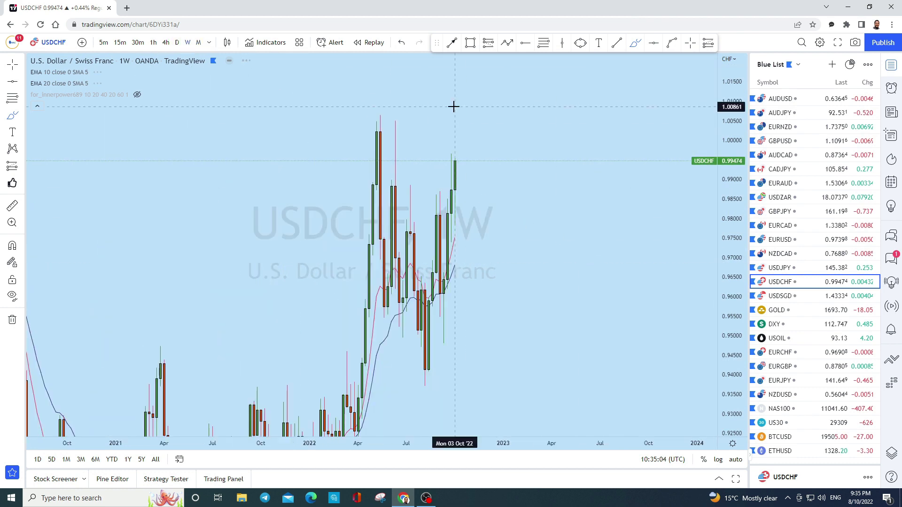
scroll(529, 252, "up", 7)
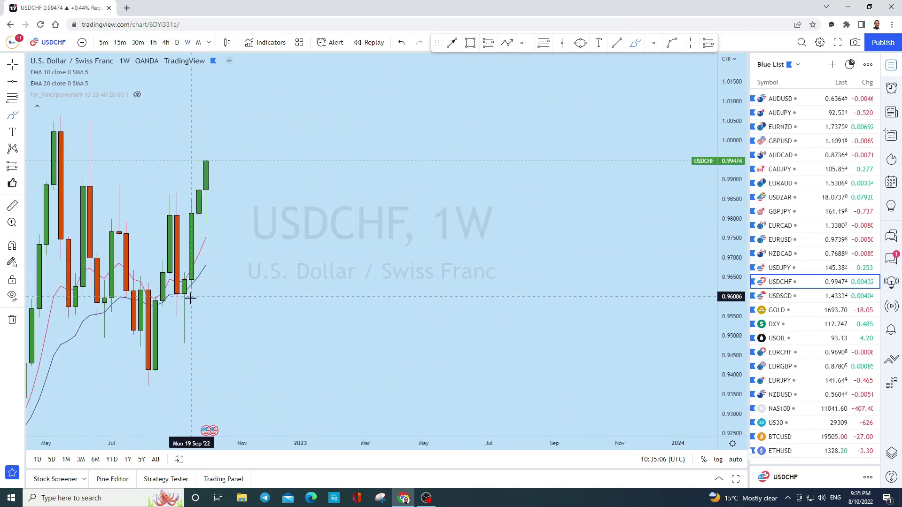
scroll(689, 379, "down", 5)
scroll(576, 346, "down", 5)
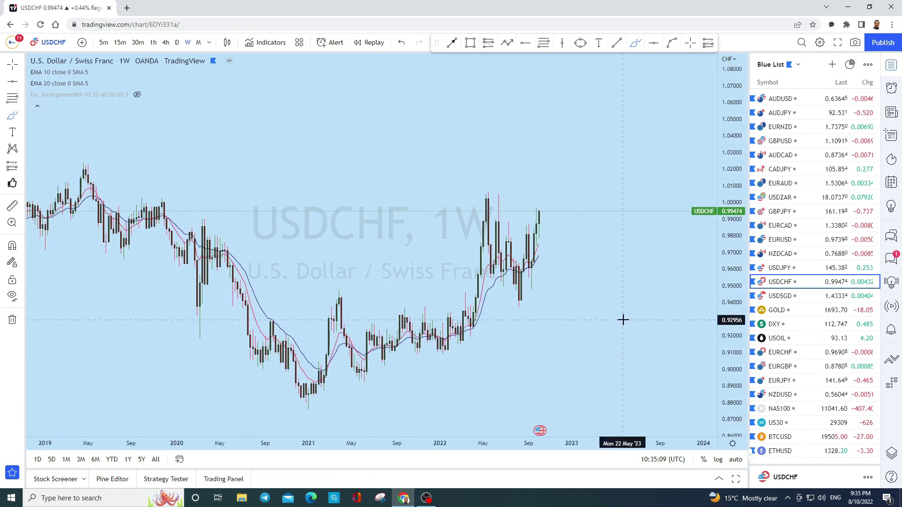
- Draw two converging trend lines on the weekly chart, from about 1.007 down to 0.963 and from about 0.955 up to 0.962
scroll(500, 139, "up", 3)
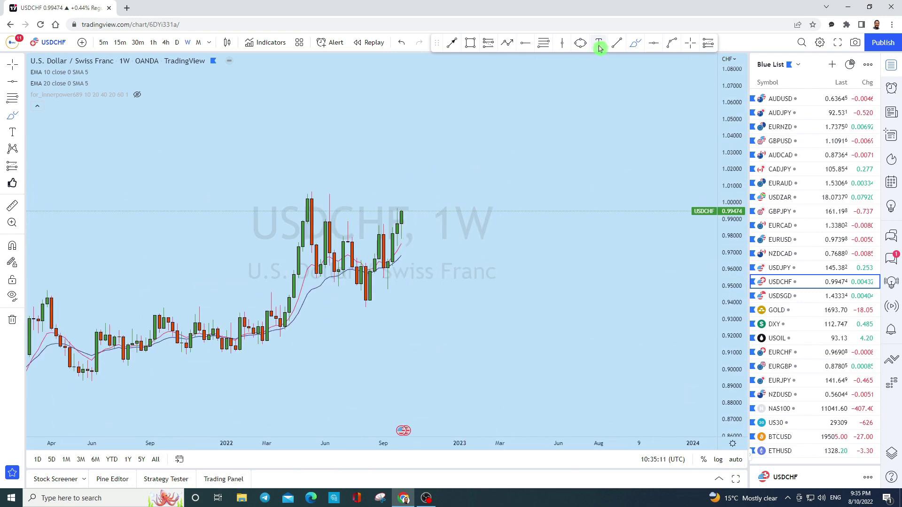
left_click(617, 46)
left_click(311, 191)
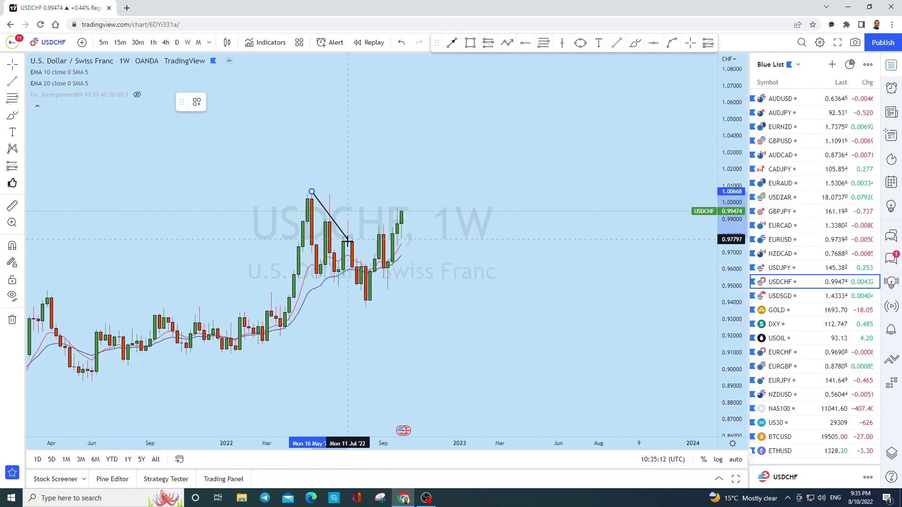
left_click(365, 264)
left_click(617, 44)
left_click(366, 264)
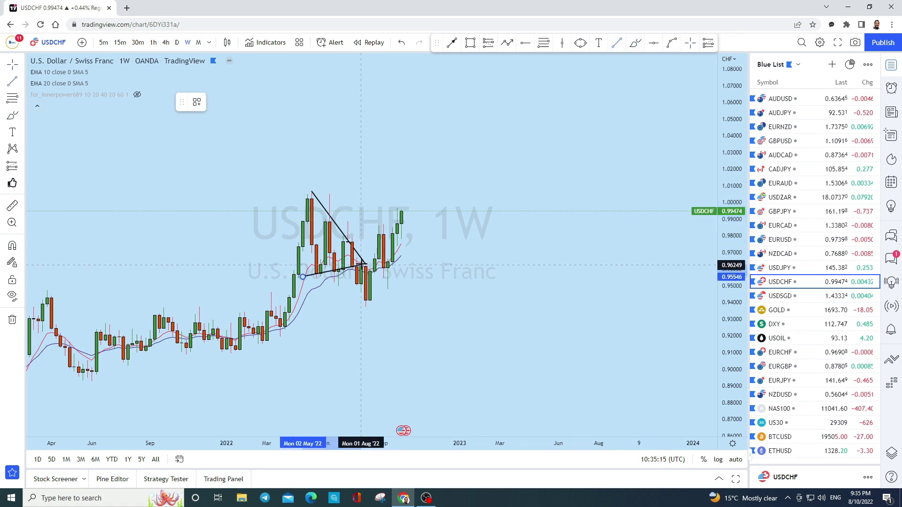
left_click(303, 276)
- Try brush strokes around the weekly August low and along the September swings, projecting a rise to about 1.03, undoing them
mouse_move(383, 304)
left_mouse_down()
mouse_move(363, 304)
mouse_move(485, 313)
mouse_move(535, 294)
mouse_move(511, 295)
left_mouse_up()
left_click(634, 43)
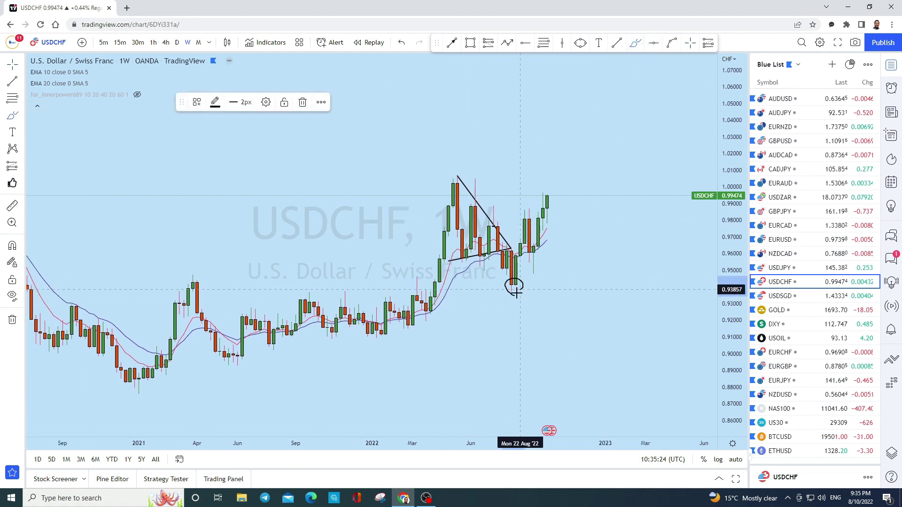
left_click(399, 45)
left_click_drag(516, 256, 526, 193)
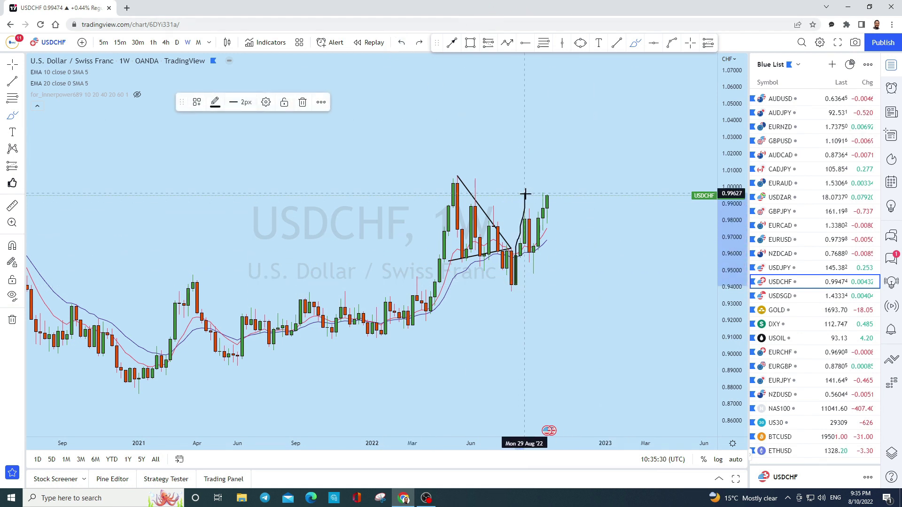
mouse_move(534, 268)
left_mouse_down()
mouse_move(556, 130)
mouse_move(574, 143)
mouse_move(534, 146)
left_mouse_up()
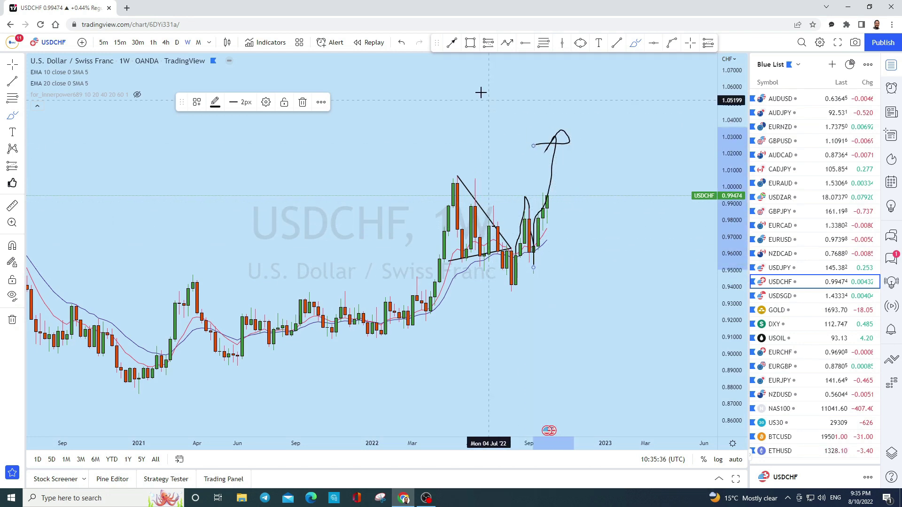
left_click(407, 43)
left_click(407, 44)
- Try a brush stroke projecting a stepped weekly climb from the August low to above 1.07, undoing it
scroll(498, 262, "up", 2)
mouse_move(468, 291)
left_mouse_down()
mouse_move(486, 210)
mouse_move(513, 188)
mouse_move(543, 209)
mouse_move(650, 44)
left_mouse_up()
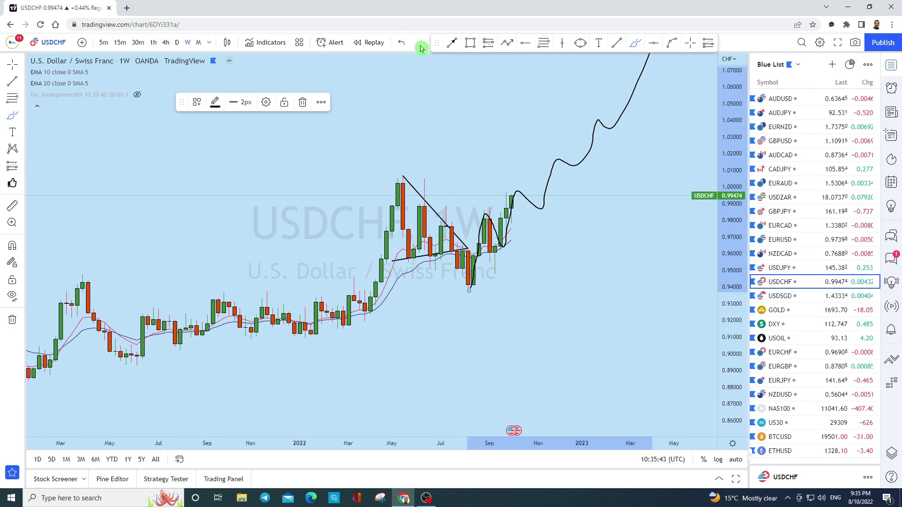
left_click(402, 44)
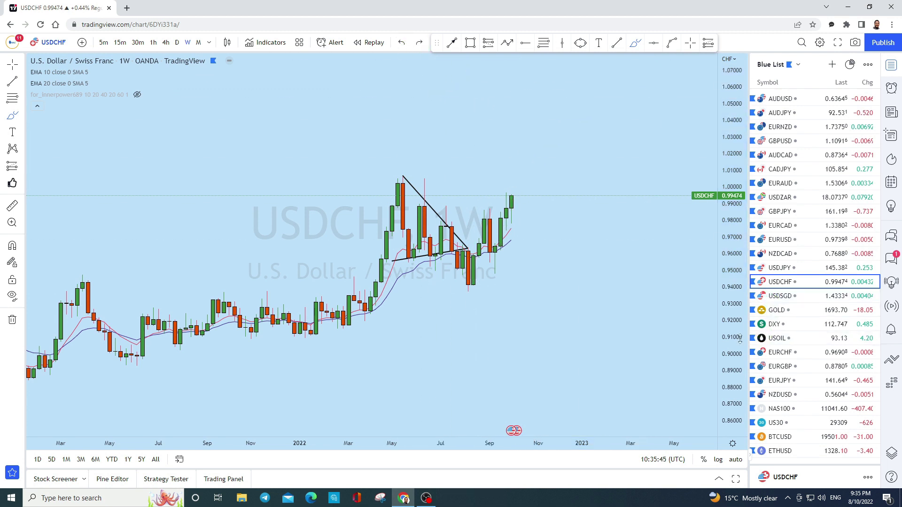
- Open the USDCHF daily chart and examine the price action since September
scroll(607, 224, "up", 3)
left_click(178, 43)
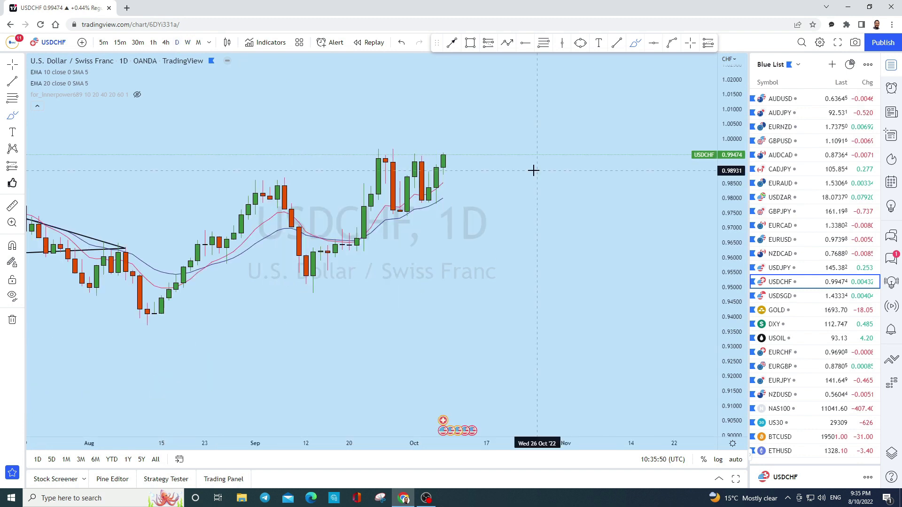
left_click(16, 69)
left_click_drag(508, 146, 545, 198)
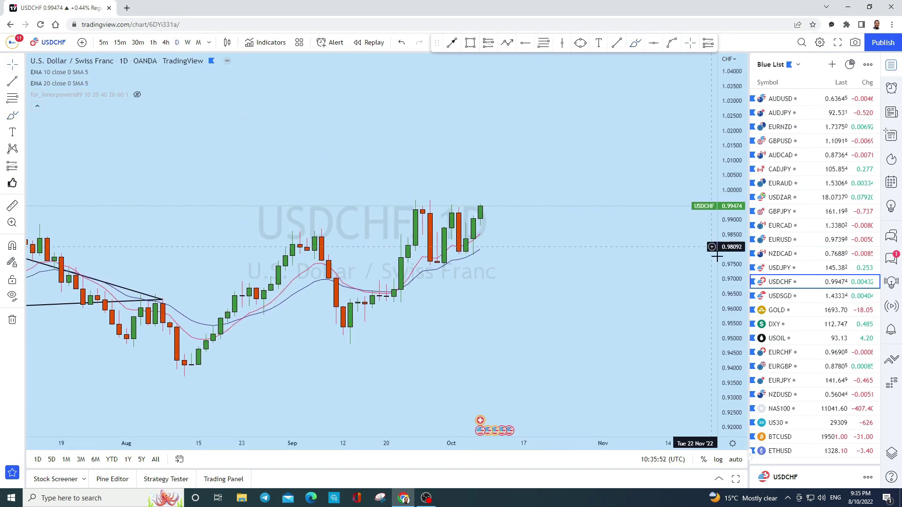
scroll(562, 250, "up", 2)
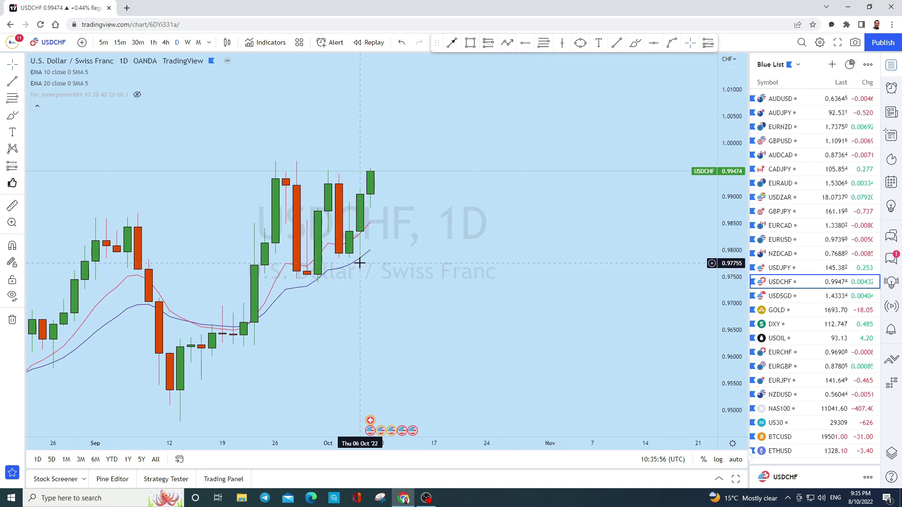
- Try brush marks around the latest daily low, along support near 0.979 and around the last candle, undoing each
left_click(635, 45)
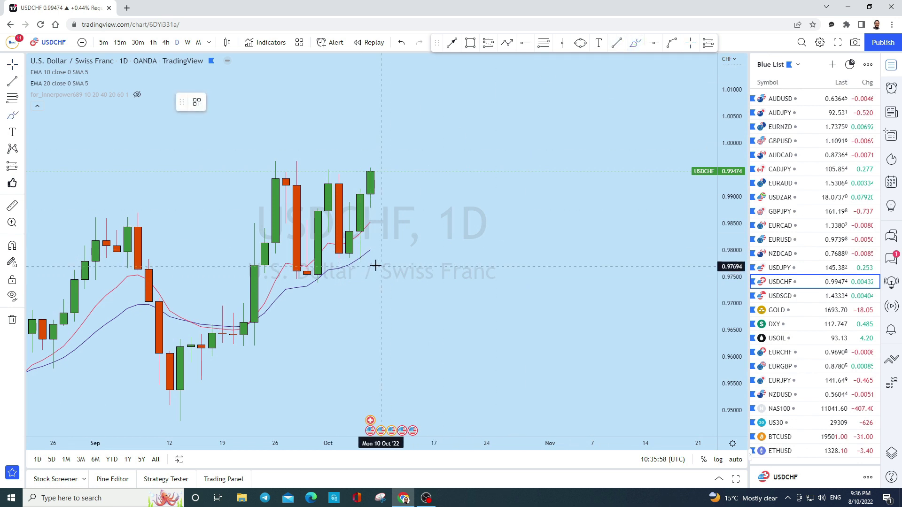
left_click_drag(364, 267, 378, 264)
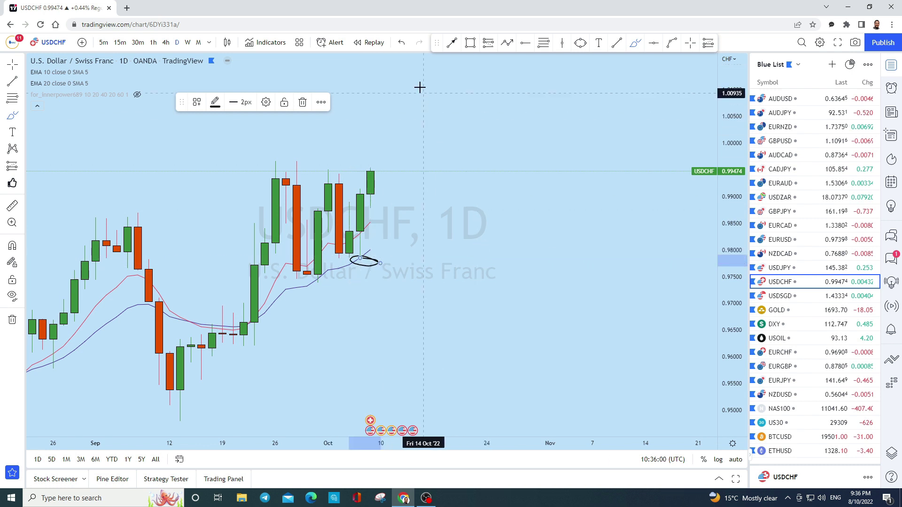
left_click(405, 42)
left_click_drag(298, 254, 454, 252)
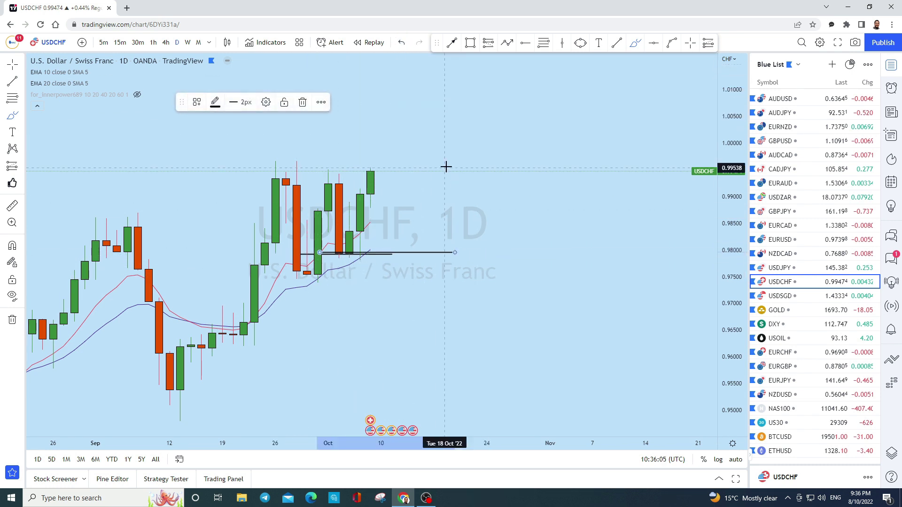
left_click(401, 41)
mouse_move(380, 165)
left_mouse_down()
mouse_move(372, 186)
mouse_move(386, 177)
mouse_move(358, 162)
left_mouse_up()
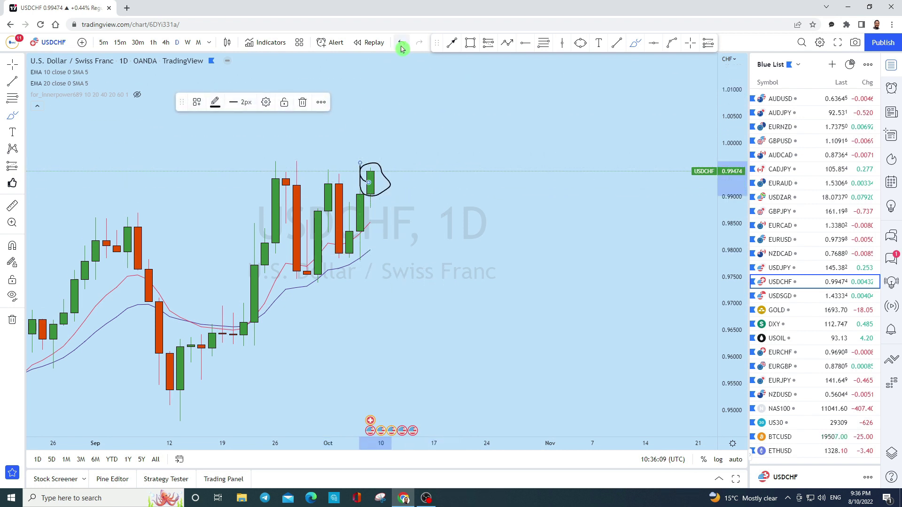
key("ctrl+z")
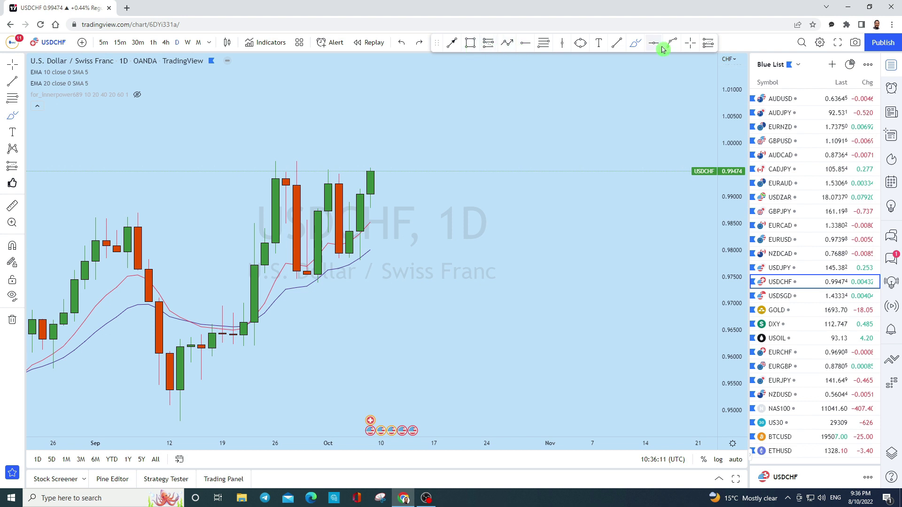
- Draw a slightly falling trend line across the daily highs from about 0.9935 in late September to about 0.990
left_click(616, 43)
left_click(276, 178)
left_click(454, 196)
left_click_drag(446, 212, 522, 215)
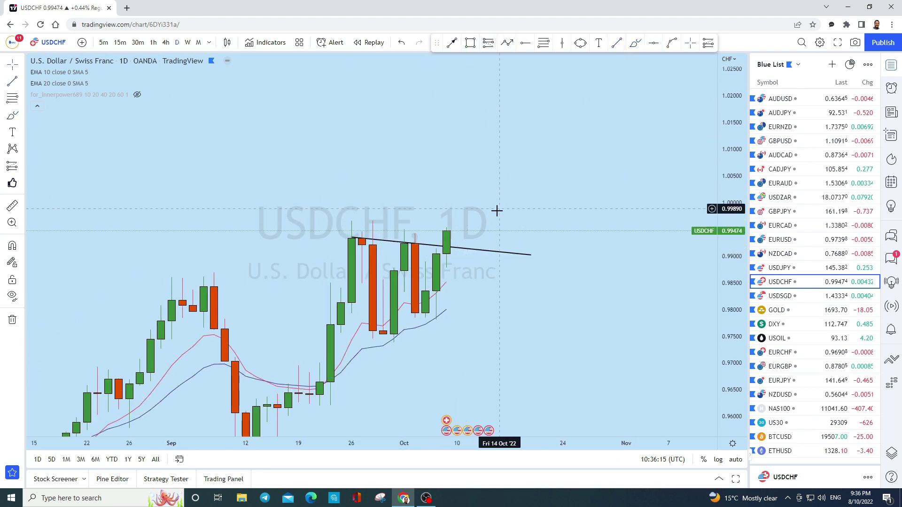
- Open the USDCHF 4-hour chart at the latest candles around the falling trend line
left_click(166, 43)
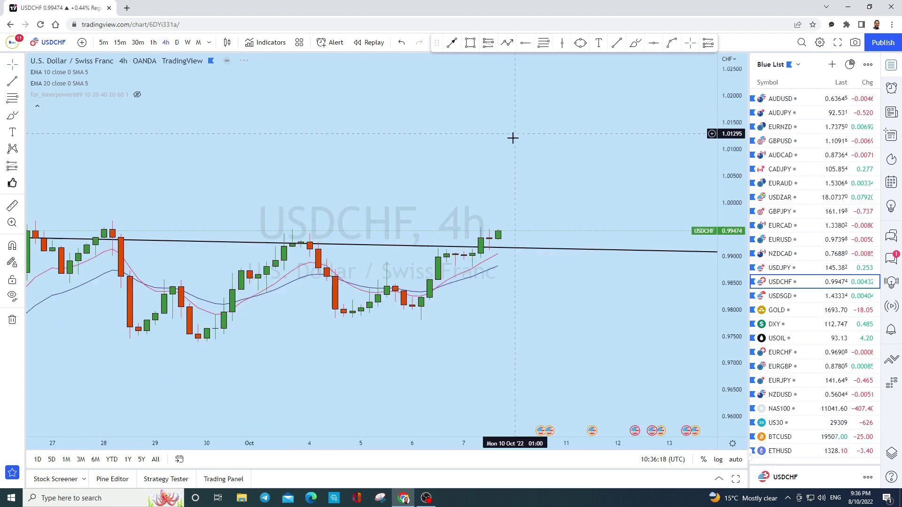
scroll(582, 260, "up", 3)
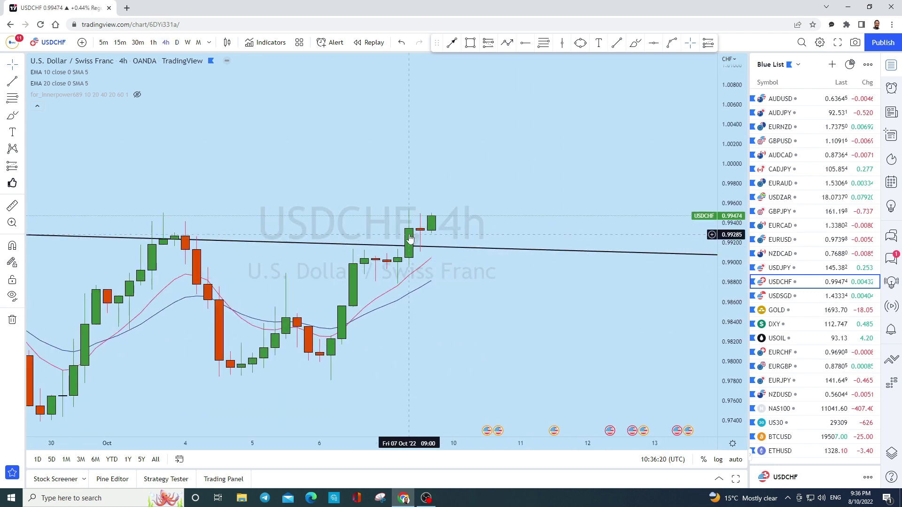
- Try a brush stroke projecting a small 4-hour pullback to the trend line and a rise to about 1.005, undoing it
left_click(635, 43)
scroll(544, 328, "down", 3)
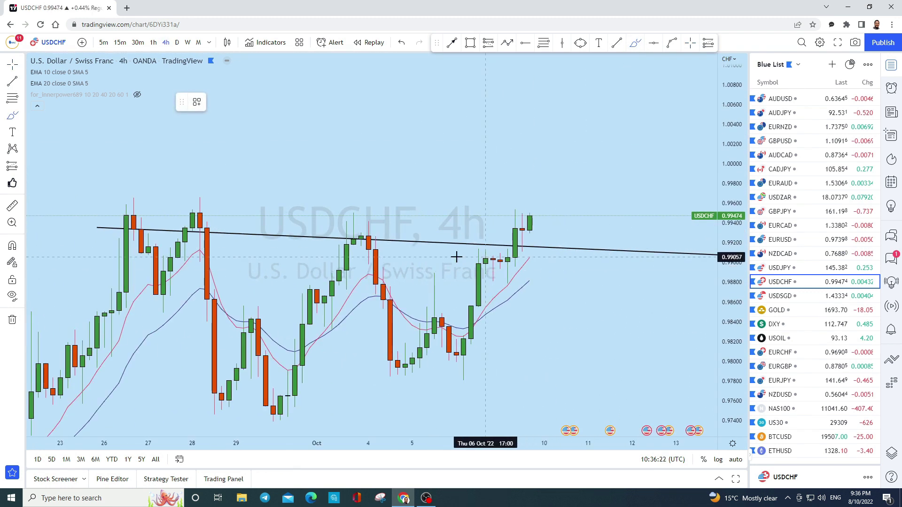
mouse_move(537, 218)
left_mouse_down()
mouse_move(540, 239)
mouse_move(551, 237)
mouse_move(622, 105)
mouse_move(611, 124)
left_mouse_up()
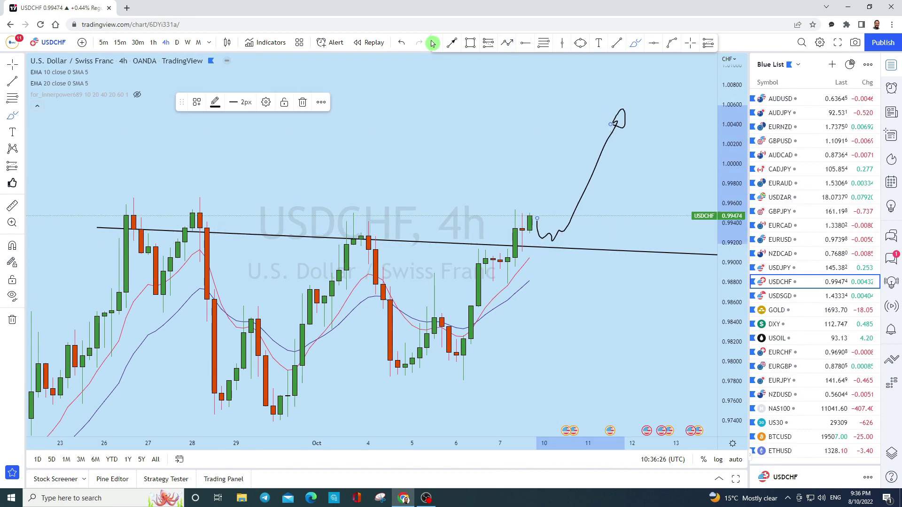
left_click_drag(436, 43, 422, 68)
left_click(402, 43)
- Place an ellipse from about 0.992 to 0.996 just after the latest 4-hour candle, above the trend line
left_click(573, 80)
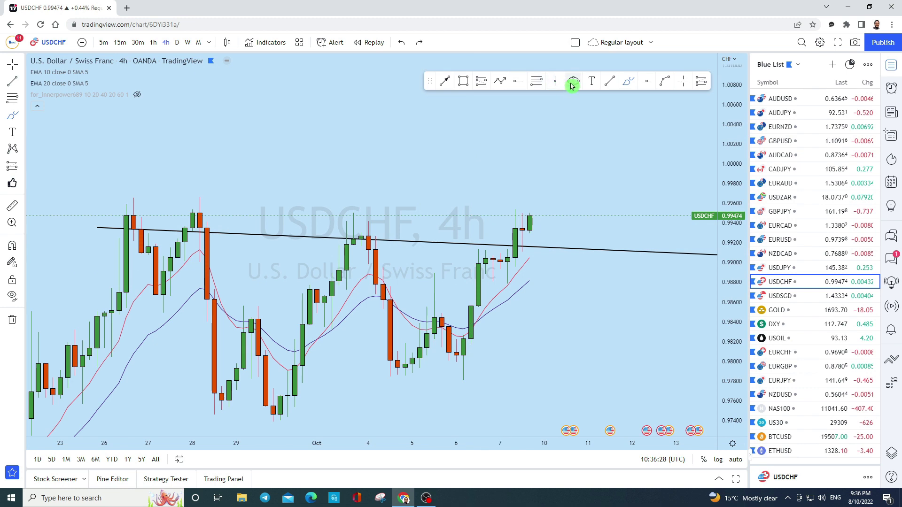
left_click_drag(536, 240, 554, 207)
left_click(570, 224)
- Draw an arrow from inside the ellipse at about 0.993 up to about 1.007, projecting the 4-hour rise
left_click_drag(606, 178, 409, 269)
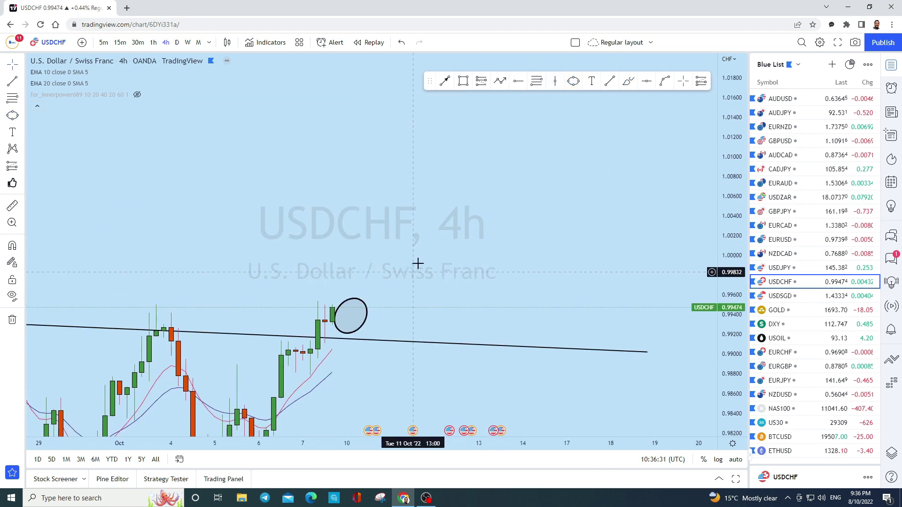
left_click(445, 82)
left_click_drag(352, 322, 450, 191)
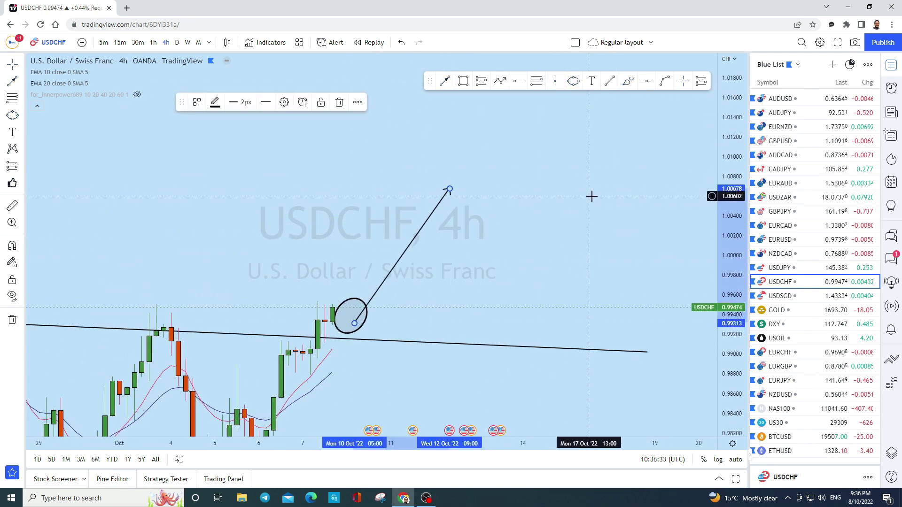
scroll(662, 219, "down", 3)
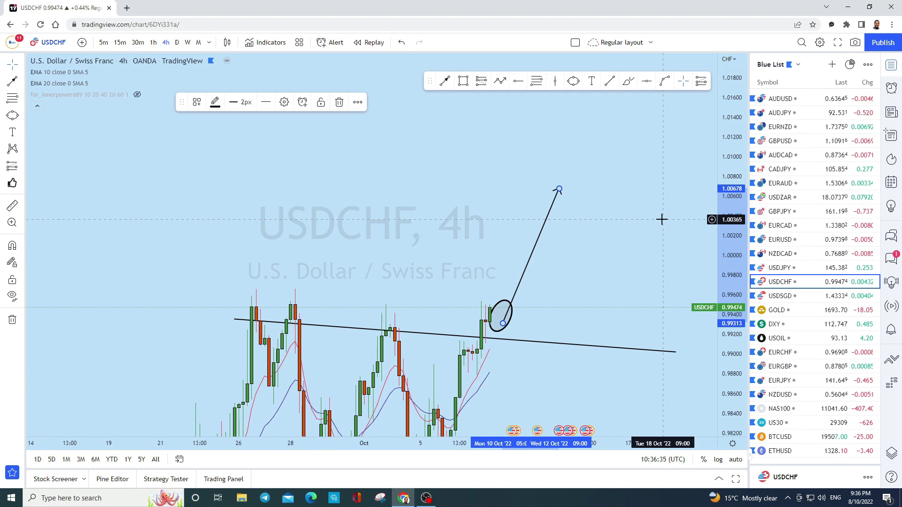
- Open the USDSGD monthly chart and examine the swings since 2017 and the 2022 rally
key("Down")
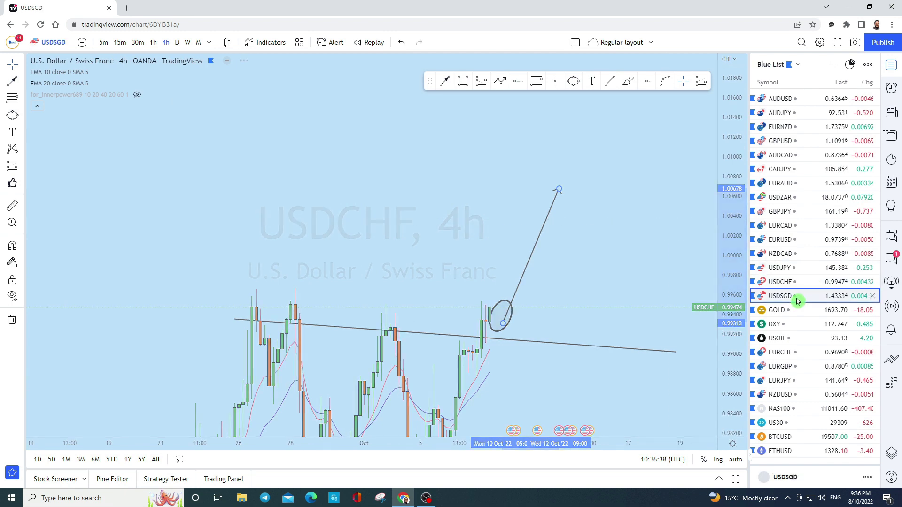
scroll(576, 283, "down", 2)
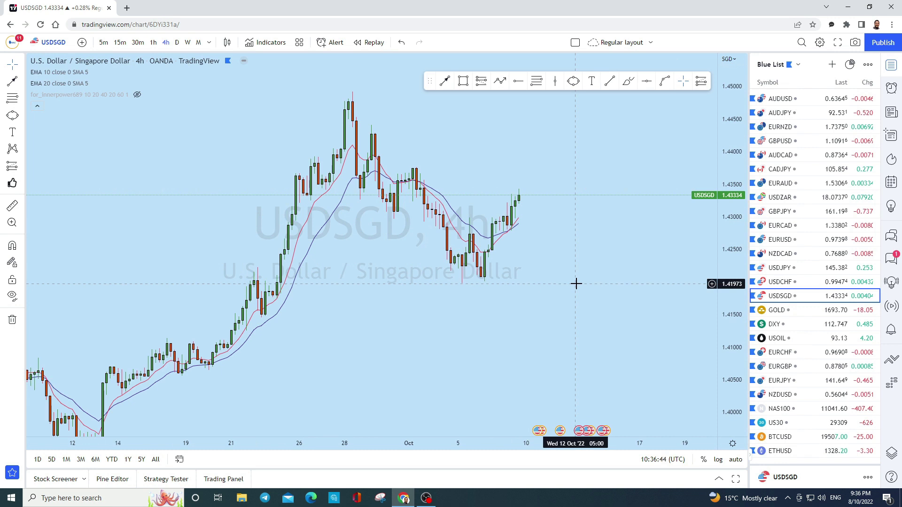
left_click(200, 43)
left_click_drag(729, 206, 728, 399)
scroll(638, 381, "up", 4)
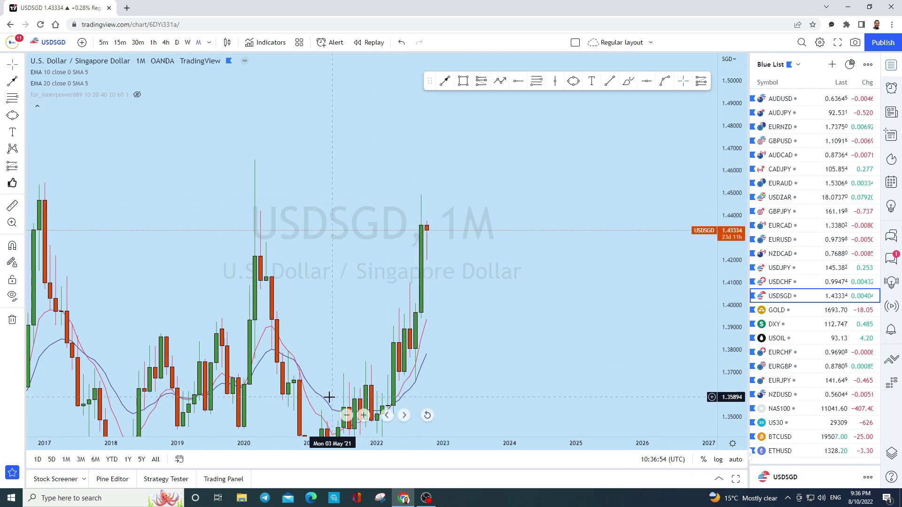
- Try a brush stroke projecting the USDSGD monthly price upward from the October candle to about 1.49, undoing it
left_click(629, 83)
mouse_move(433, 229)
left_mouse_down()
mouse_move(464, 135)
mouse_move(464, 100)
left_mouse_up()
left_click(401, 43)
- Open the USDSGD weekly chart and try a brush stroke along the September rally from about 1.39 to 1.446, undoing it
left_click(188, 42)
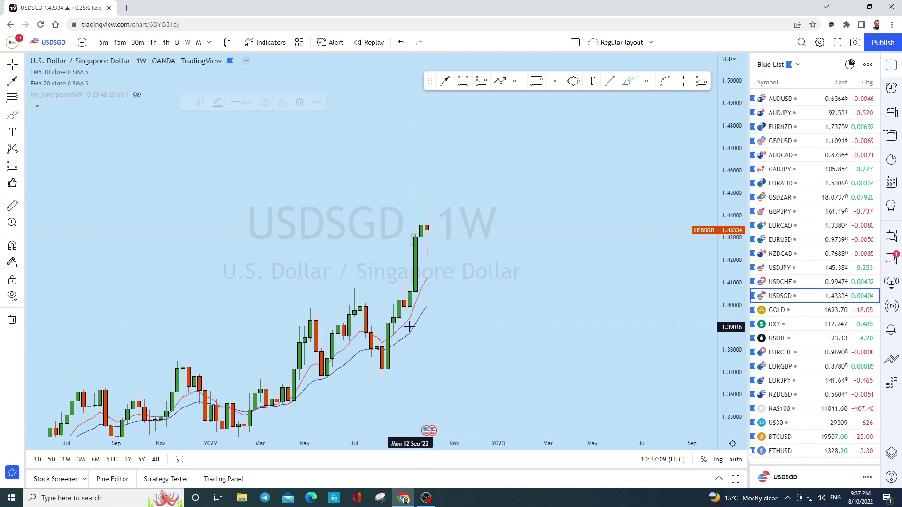
left_click_drag(409, 327, 422, 201)
left_click(402, 43)
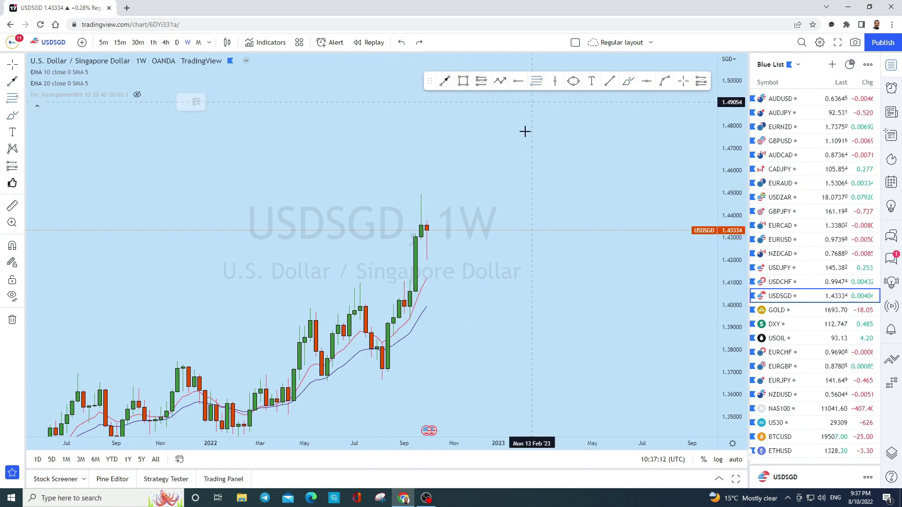
- Try a Fibonacci retracement from about 1.395 to 1.449 with a brush mark around its 0.5–0.618 zone on the weekly chart, undoing both
left_click(541, 87)
left_click(483, 318)
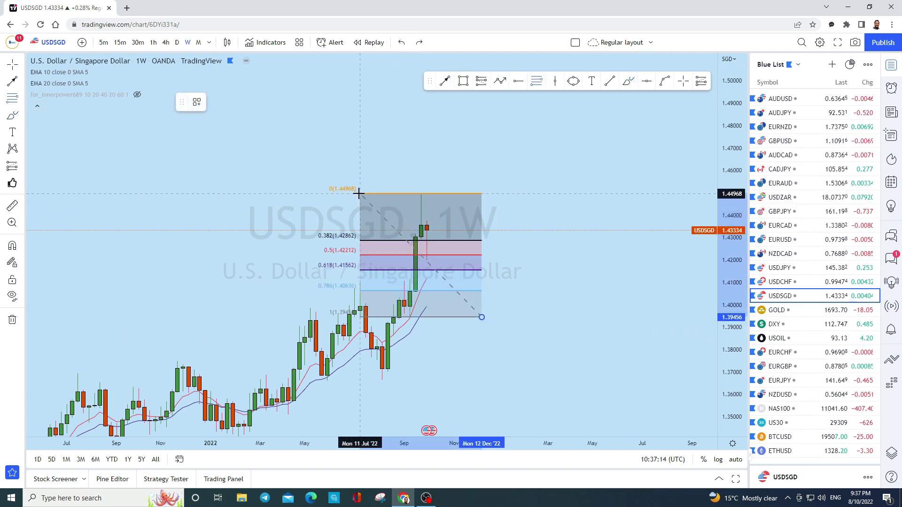
left_click(360, 196)
left_click(628, 81)
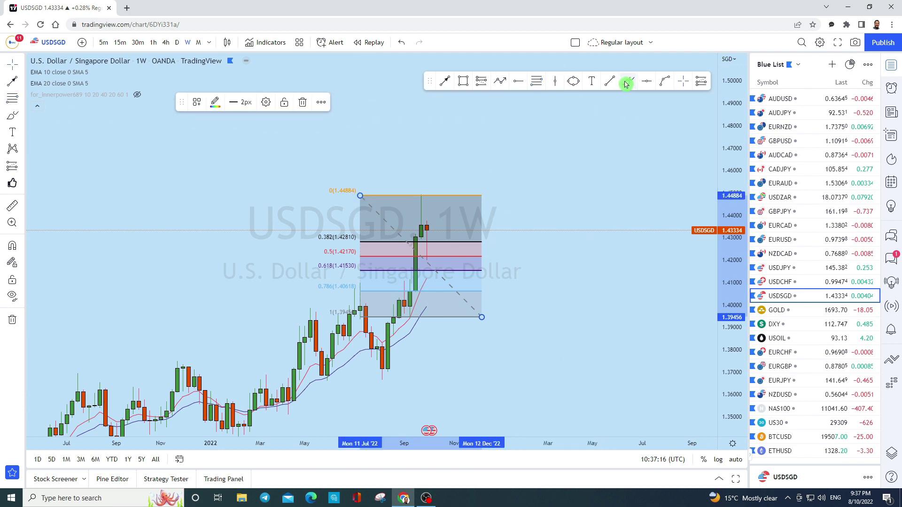
mouse_move(441, 258)
left_mouse_down()
mouse_move(421, 253)
mouse_move(429, 258)
mouse_move(439, 194)
left_mouse_up()
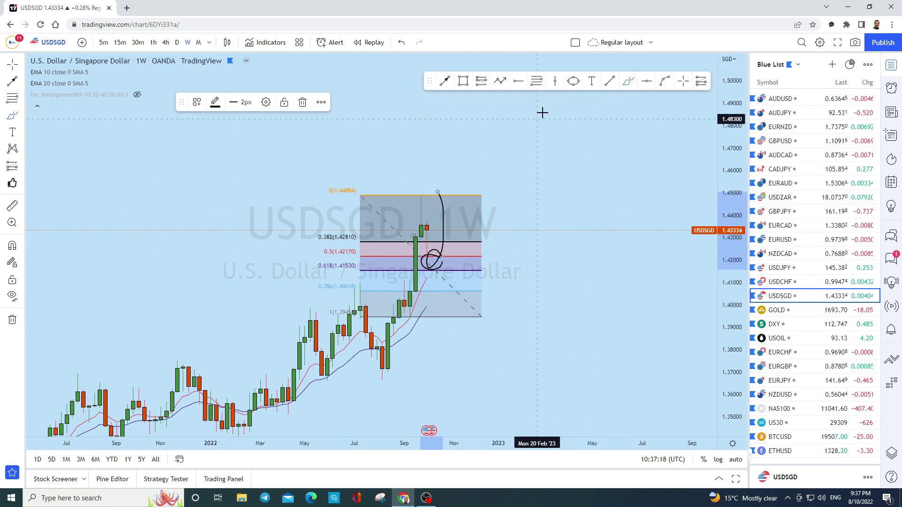
left_click(402, 42)
left_click(402, 43)
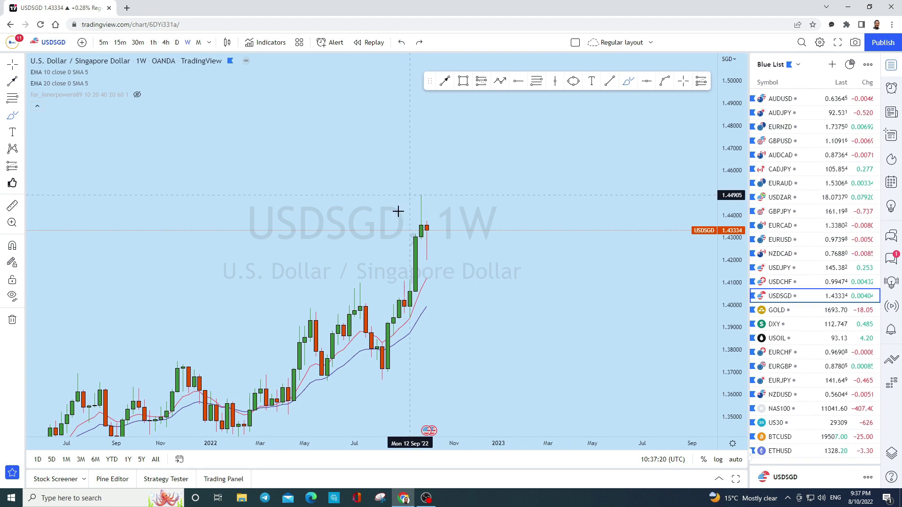
scroll(448, 245, "up", 3)
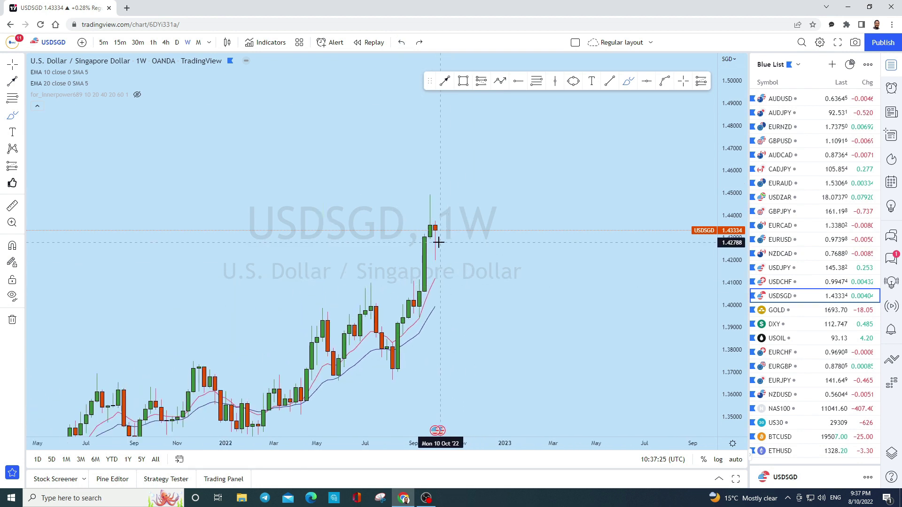
- Try brush marks around the weekly USDSGD candles near 1.42, with an upward projection to about 1.473, undoing them
mouse_move(445, 260)
left_mouse_down()
mouse_move(426, 263)
mouse_move(457, 139)
left_mouse_up()
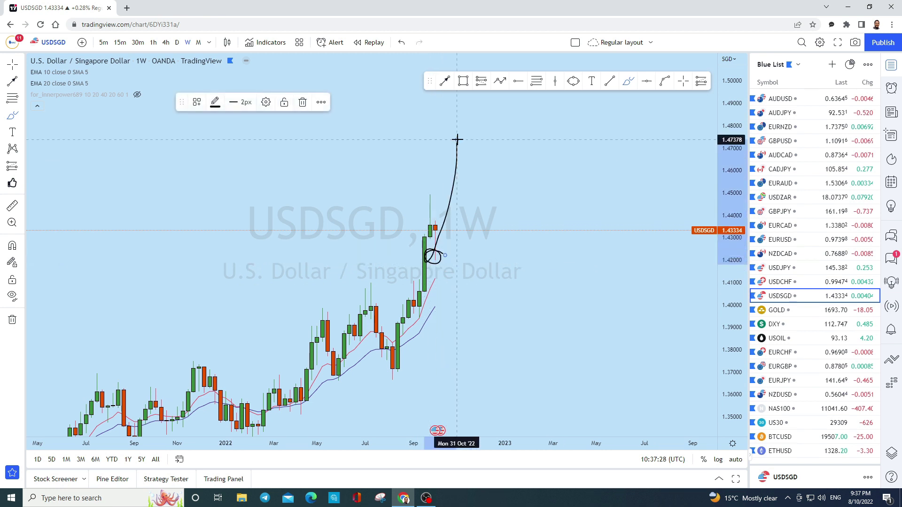
left_click(402, 43)
mouse_move(452, 237)
left_mouse_down()
mouse_move(439, 234)
mouse_move(448, 235)
left_mouse_up()
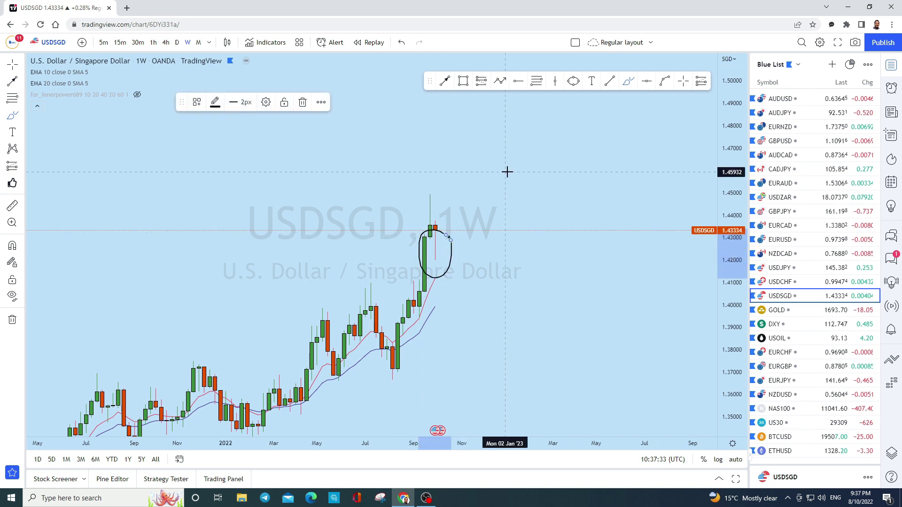
left_click(401, 42)
scroll(497, 261, "down", 3)
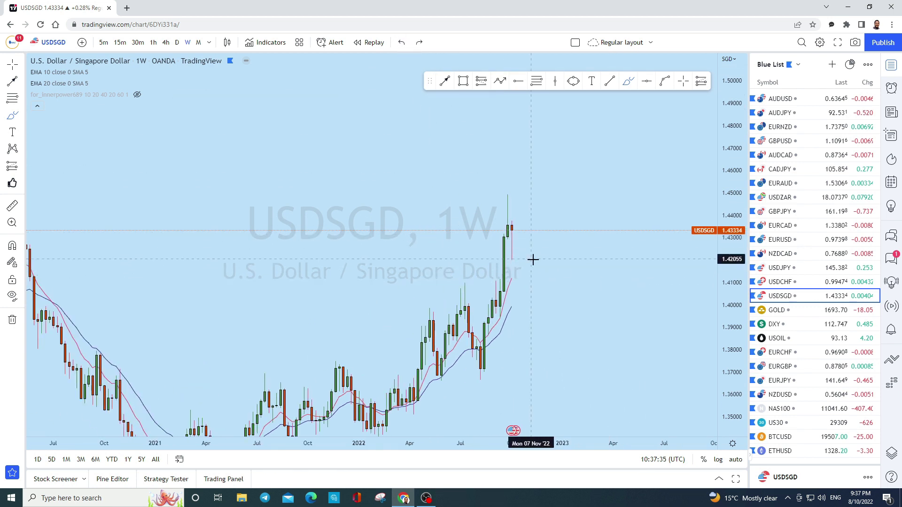
- Open the USDSGD daily chart and try a brush circle around the early-October low near 1.42, undoing it
left_click(177, 42)
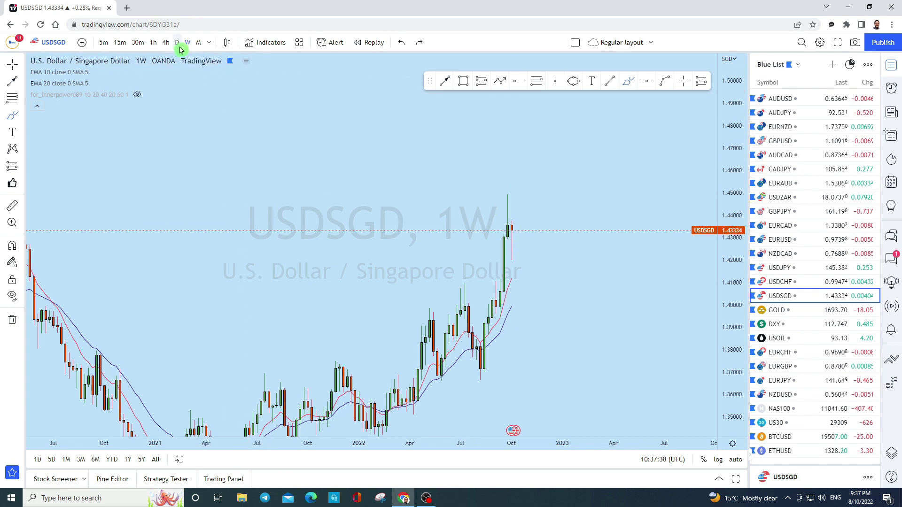
scroll(598, 270, "up", 5)
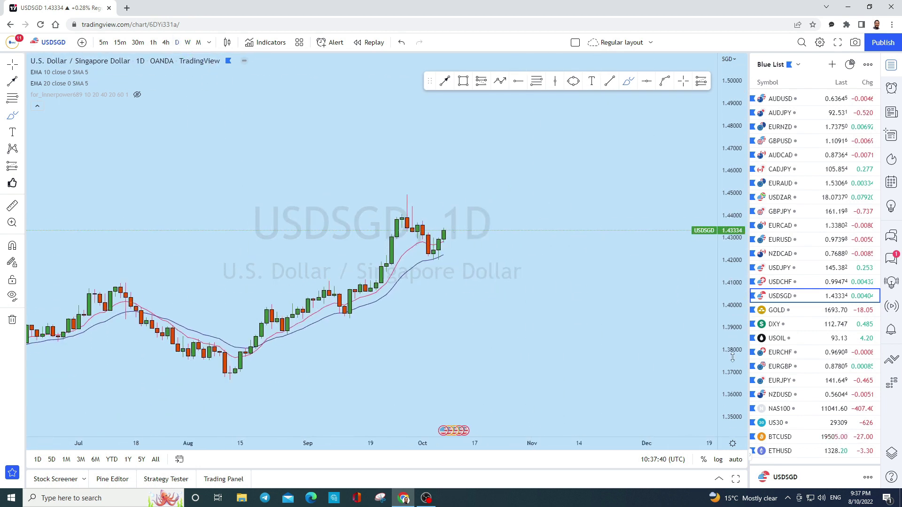
scroll(447, 244, "up", 2)
left_click(628, 83)
left_click_drag(390, 271, 388, 263)
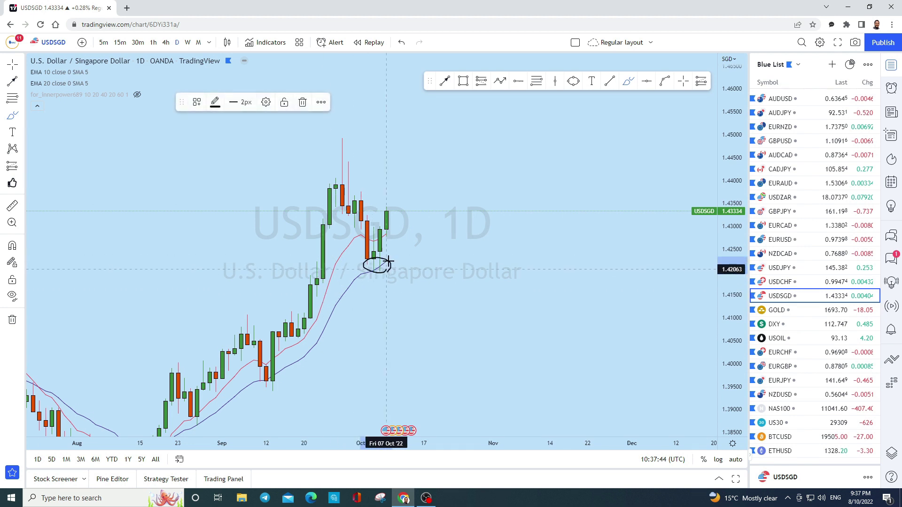
left_click(405, 43)
- Try a brush arrow on the daily chart projecting a small dip and a rise from about 1.433 to 1.455, undoing it
scroll(552, 243, "down", 2)
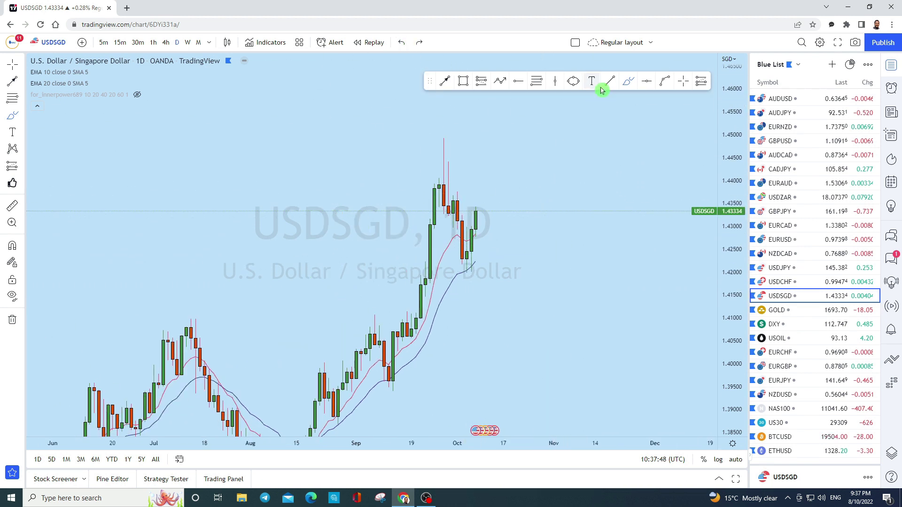
mouse_move(479, 210)
left_mouse_down()
mouse_move(489, 216)
mouse_move(538, 153)
mouse_move(554, 102)
mouse_move(526, 116)
left_mouse_up()
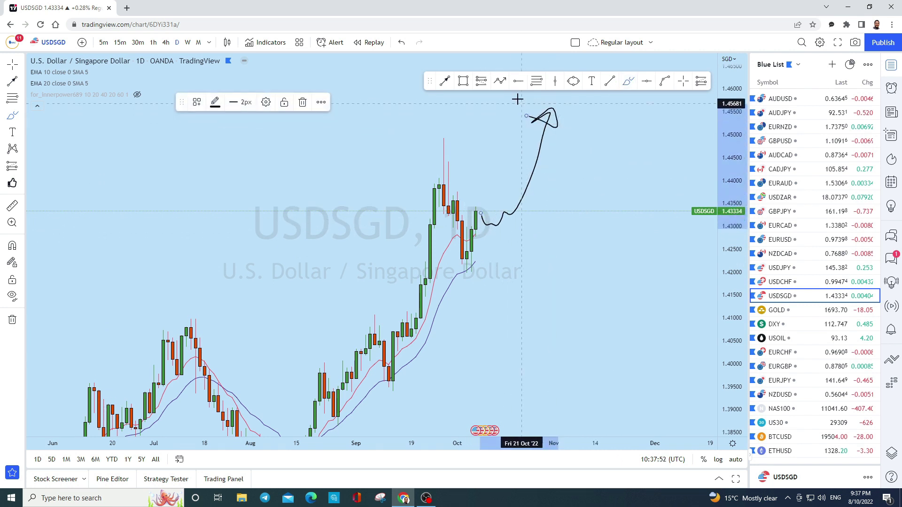
left_click(401, 43)
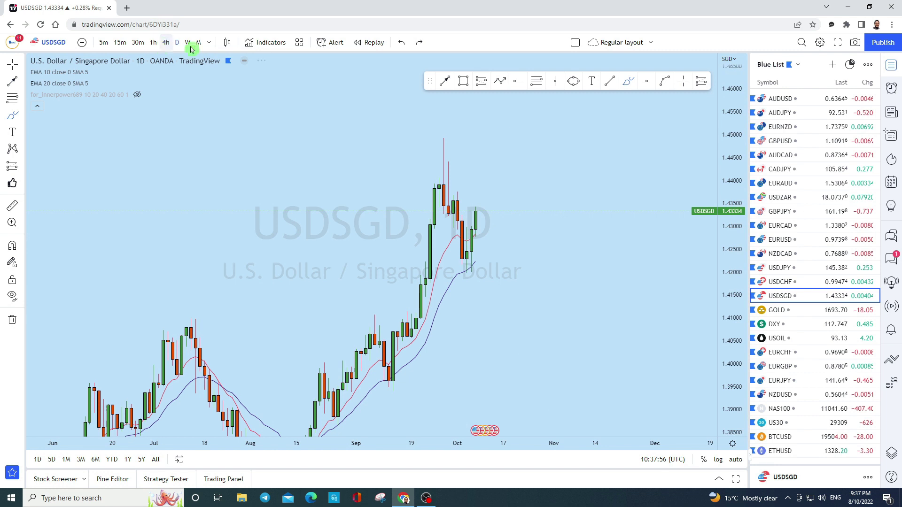
- Open the USDSGD 4-hour chart and try a brush stroke over the recent price action, undoing it
left_click(165, 43)
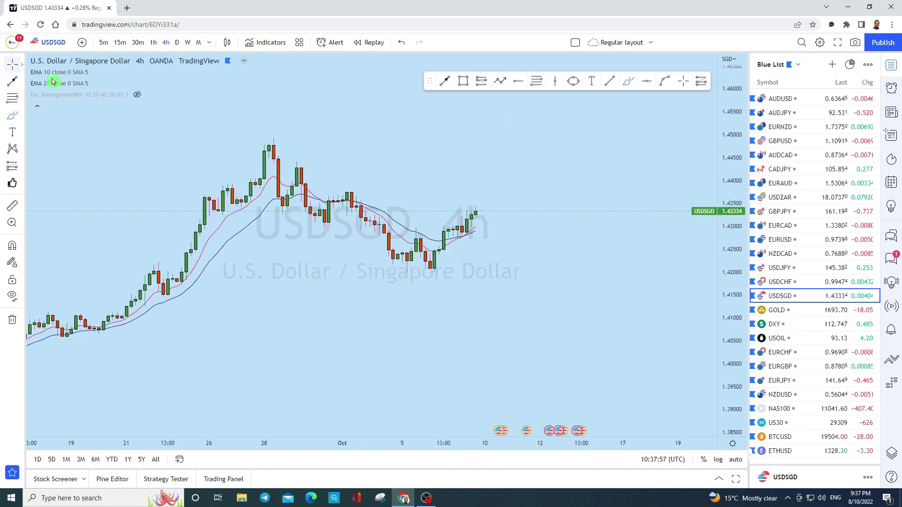
scroll(660, 211, "up", 3)
left_click(628, 81)
mouse_move(268, 312)
left_mouse_down()
mouse_move(285, 356)
mouse_move(305, 282)
mouse_move(326, 362)
mouse_move(338, 254)
mouse_move(371, 210)
mouse_move(389, 224)
mouse_move(425, 195)
mouse_move(447, 109)
left_mouse_up()
left_click(401, 42)
scroll(586, 291, "down", 1)
scroll(585, 289, "up", 2)
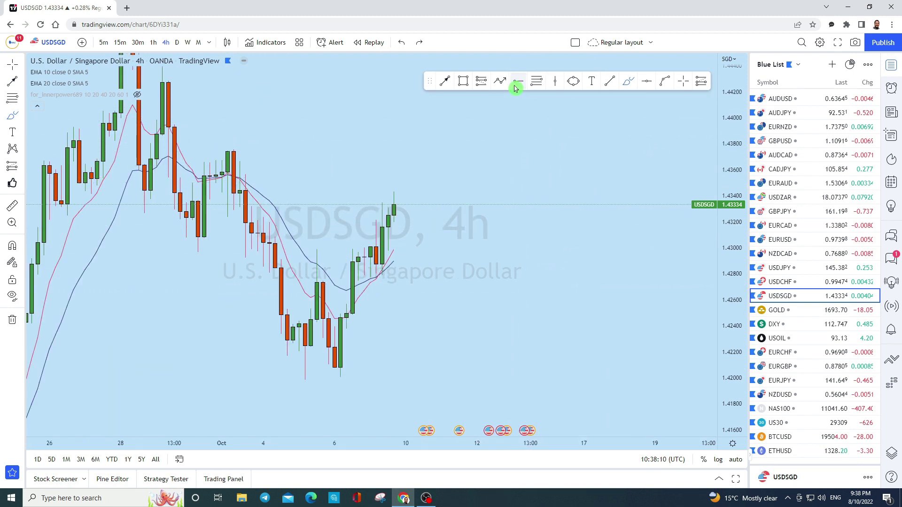
- Draw a projection path on the 4-hour chart from the latest candle down to about 1.4295 and up to about 1.441
left_click(499, 81)
left_click(393, 205)
left_click(412, 247)
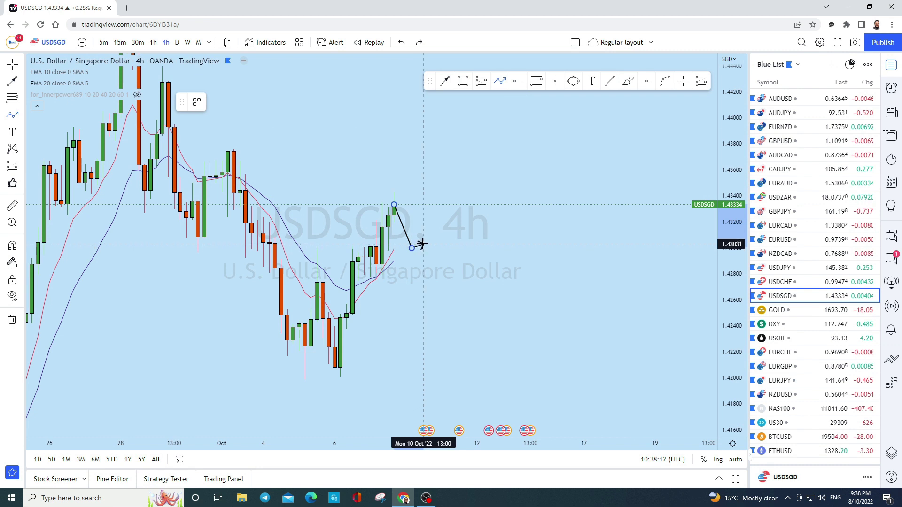
left_click(423, 254)
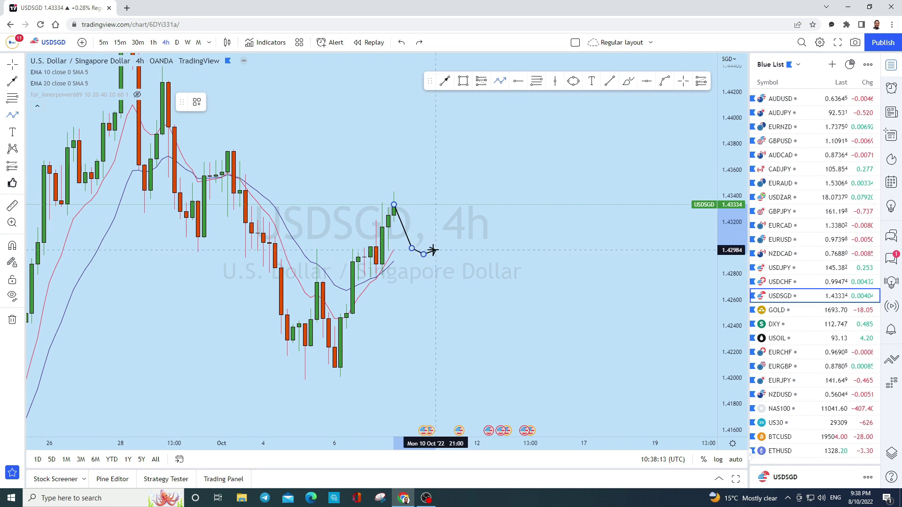
left_click(494, 101)
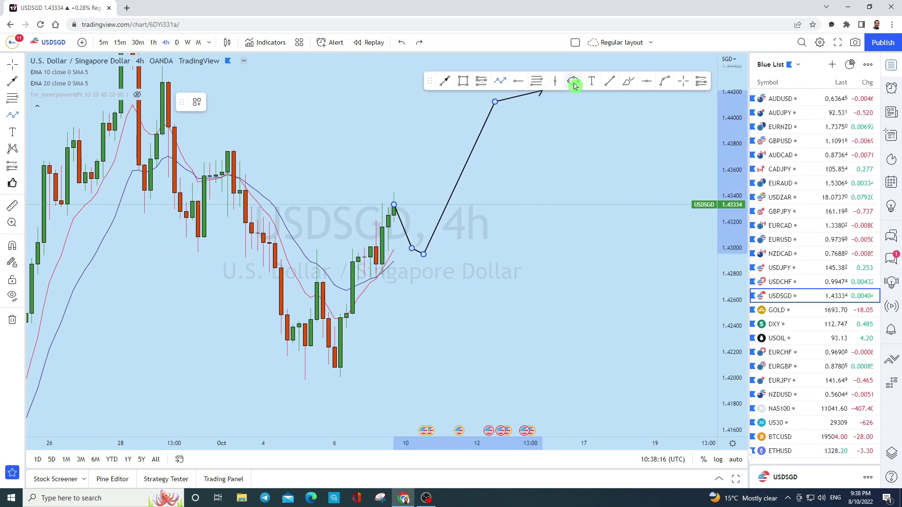
key("Escape")
- Draw an ellipse around the pullback low of the projection path near 1.430
left_click(573, 81)
left_click(412, 247)
left_click(435, 234)
left_click(444, 246)
left_click_drag(625, 224, 561, 266)
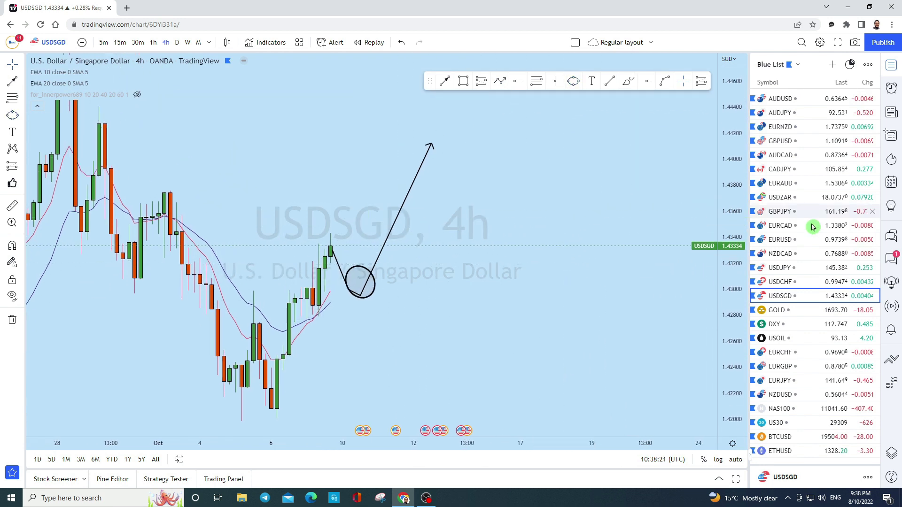
- Open the GOLD monthly chart, rescale its price axis and examine the swings since 2019
left_click(827, 312)
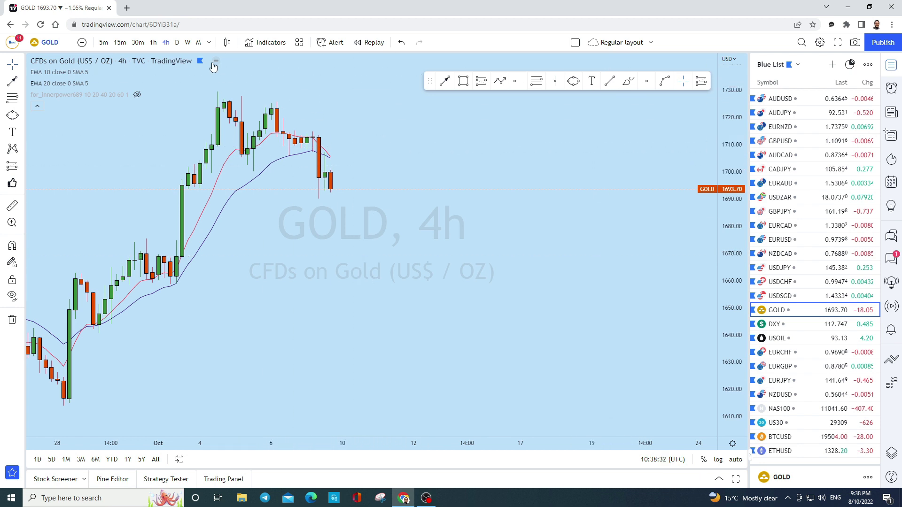
left_click(189, 42)
left_click(199, 42)
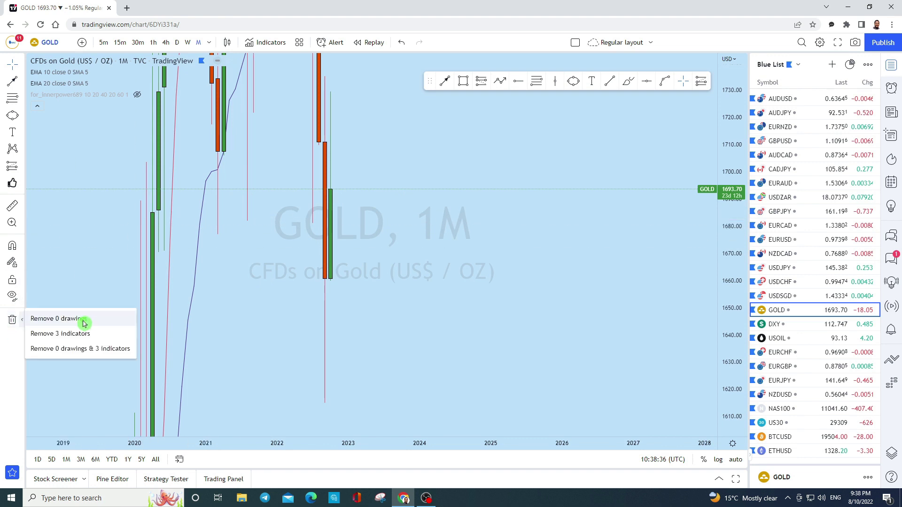
left_click_drag(723, 237, 724, 427)
scroll(531, 343, "up", 3)
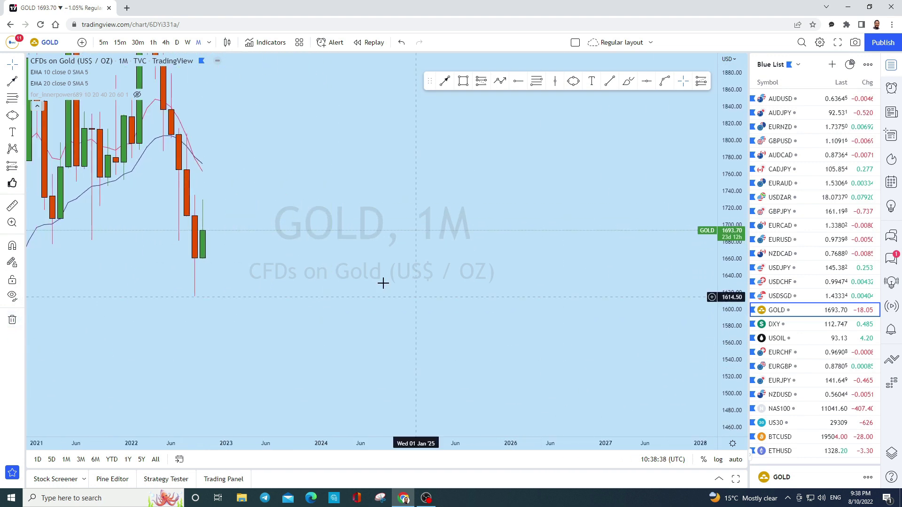
left_click(21, 63)
left_click_drag(363, 167, 674, 180)
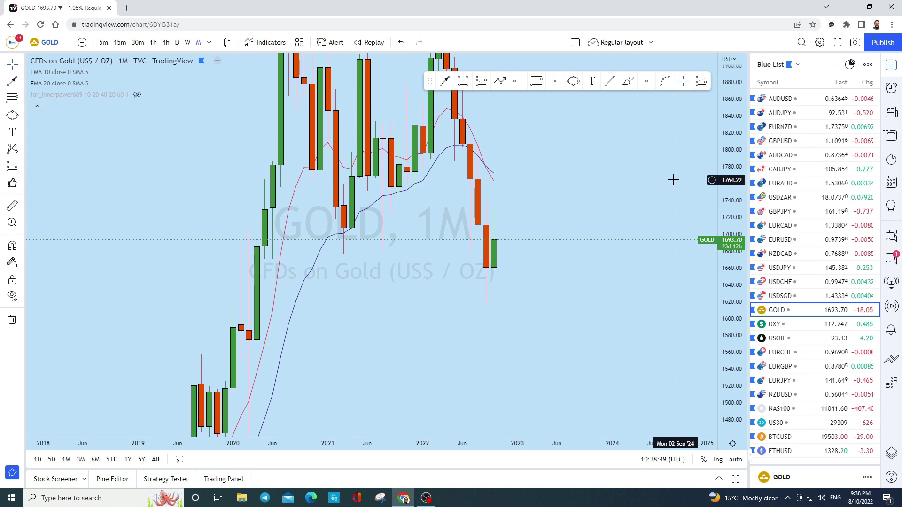
scroll(652, 280, "down", 3)
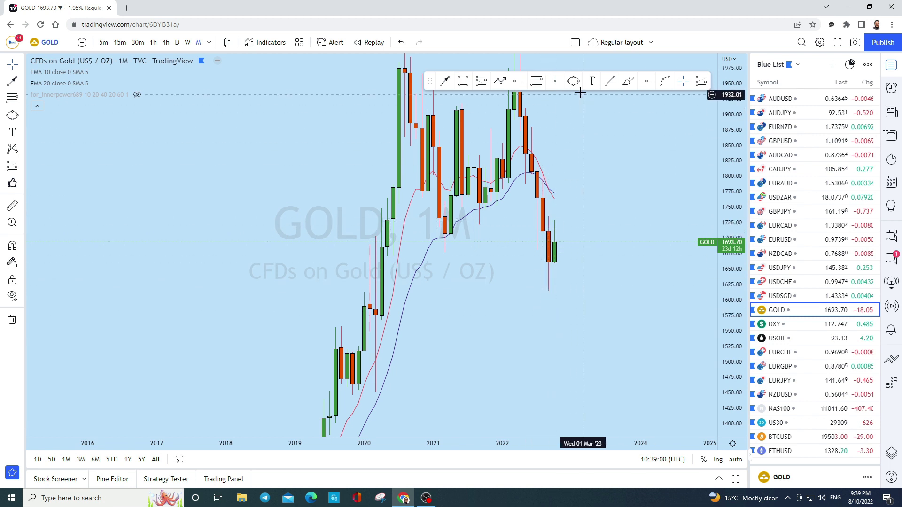
- Draw a thin rectangle at about 1,705 on the GOLD monthly chart, from early 2019 to early 2024
left_click(463, 80)
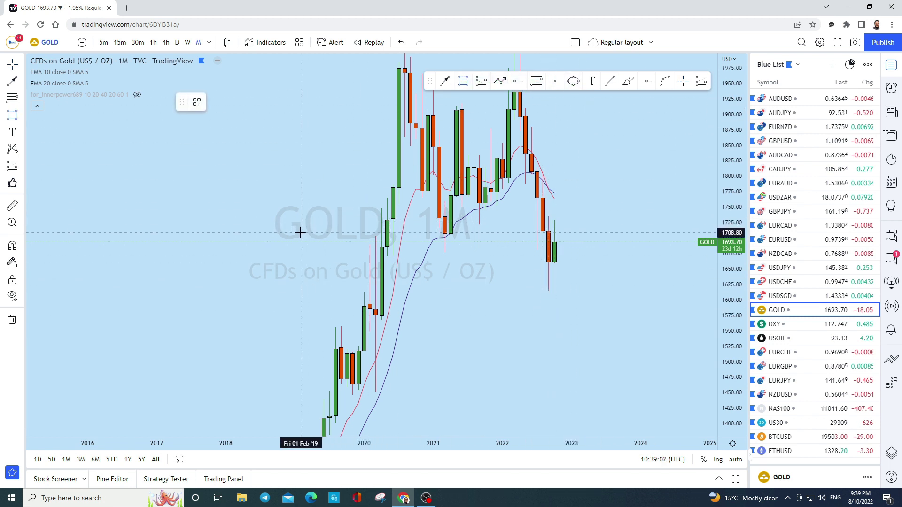
left_click_drag(298, 234, 640, 238)
left_click_drag(665, 181, 665, 194)
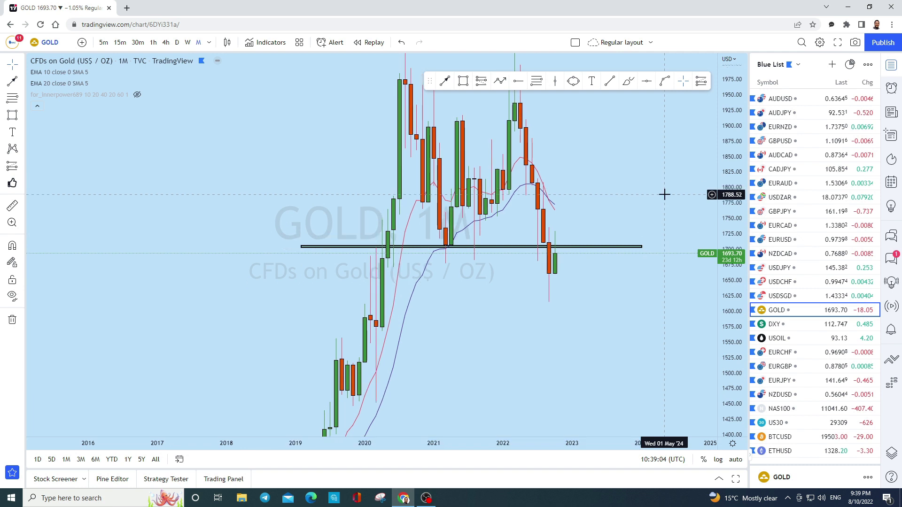
- Circle the early-2020 touch of the 1,705 zone with the brush and try circles on its 2021 and 2022 touches, undoing those
left_click(626, 84)
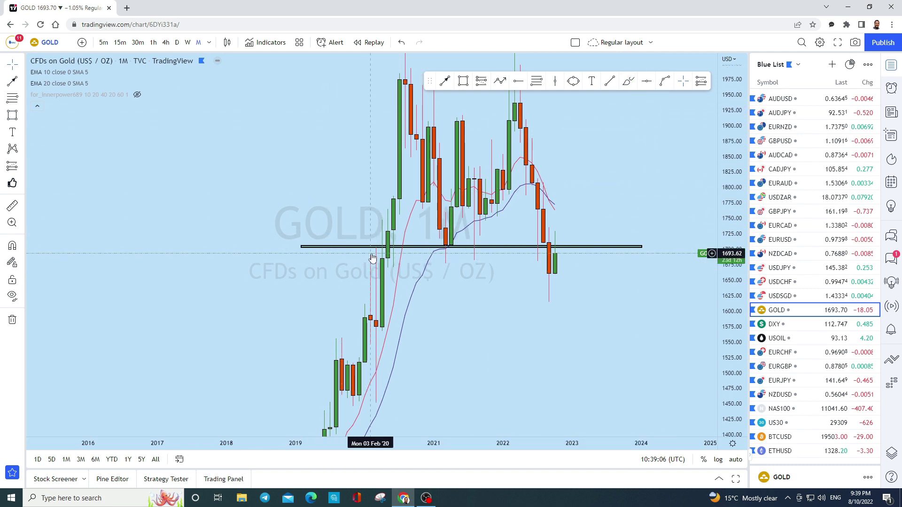
left_click(629, 82)
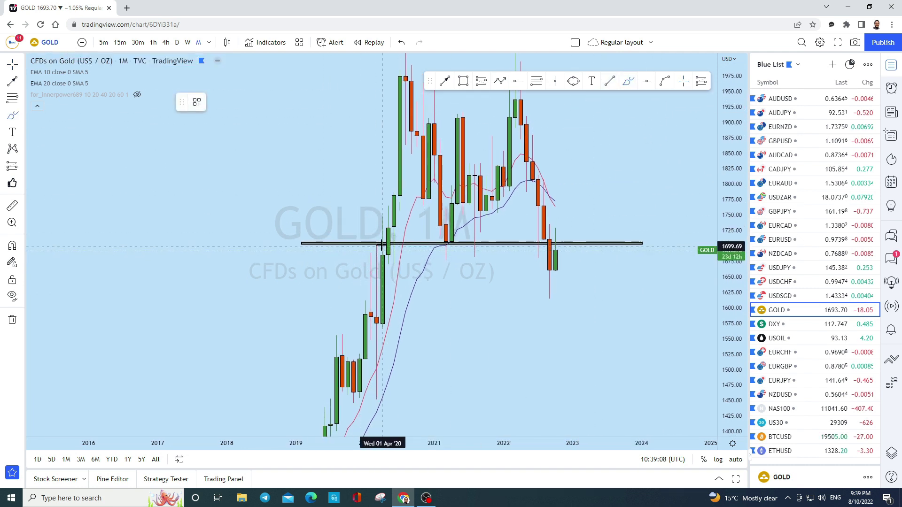
left_click_drag(383, 243, 373, 239)
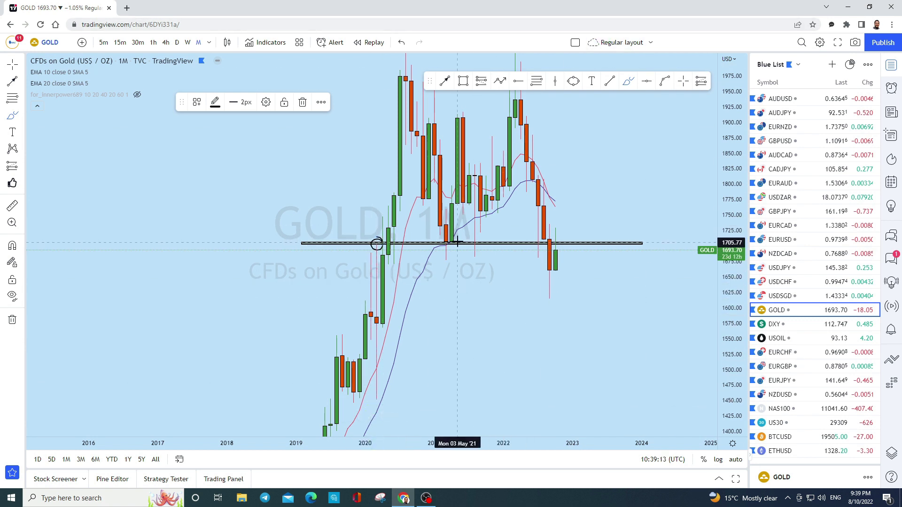
left_click_drag(449, 243, 486, 246)
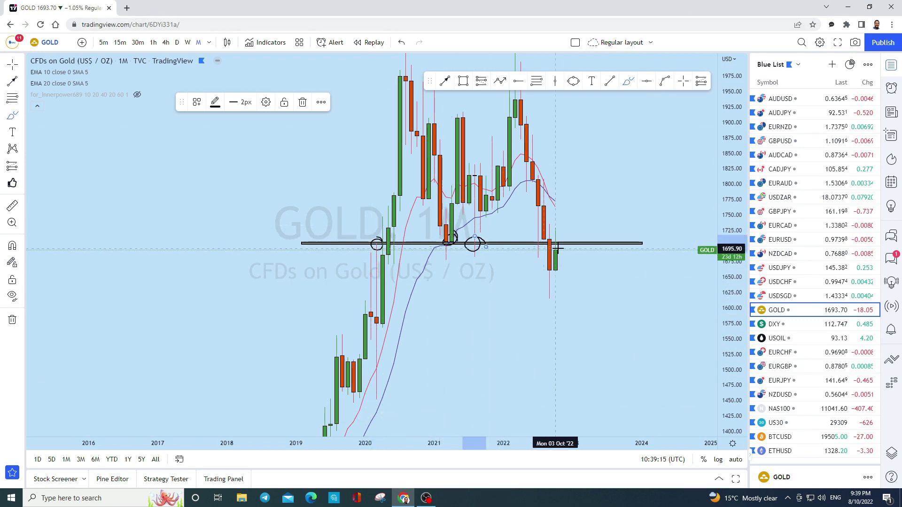
left_click_drag(544, 244, 544, 242)
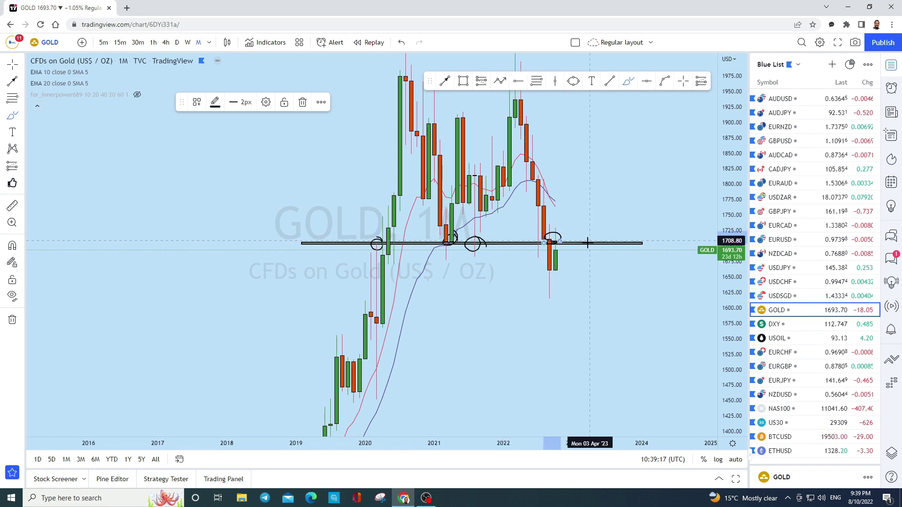
left_click(403, 43)
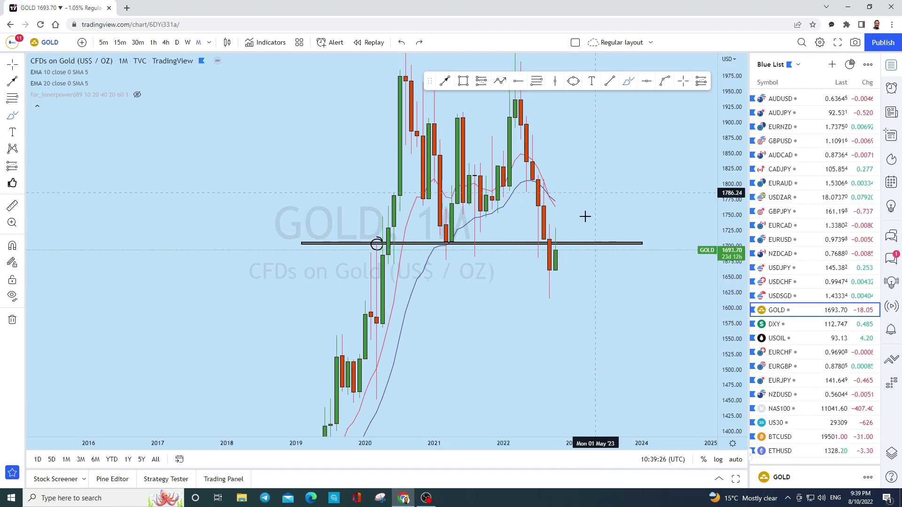
- Try a brush stroke projecting GOLD downward from the October 2022 candle to about 1,540, undoing it
left_click(561, 247)
mouse_move(562, 247)
left_mouse_down()
mouse_move(574, 352)
mouse_move(566, 329)
mouse_move(578, 347)
left_mouse_up()
left_click(401, 45)
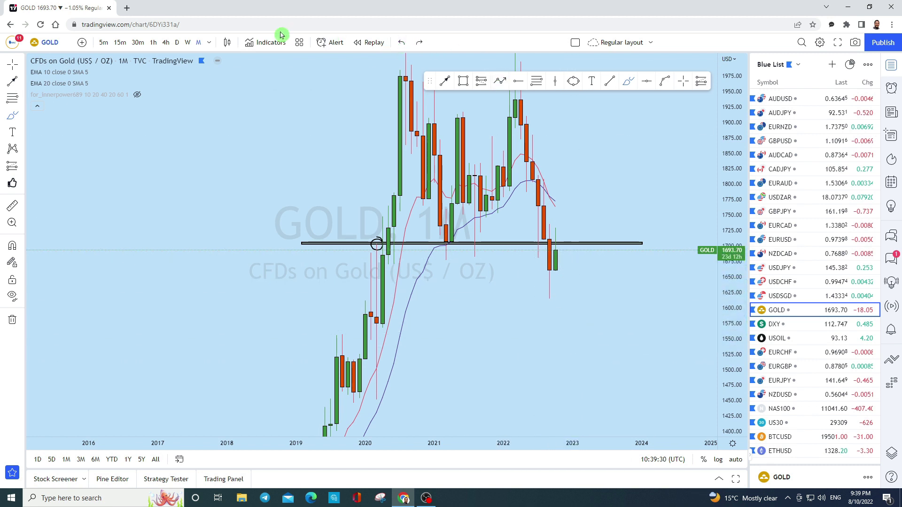
- Open the GOLD weekly chart and try a brush line at about 1,728 with a circle on the September high, undoing both
left_click(188, 43)
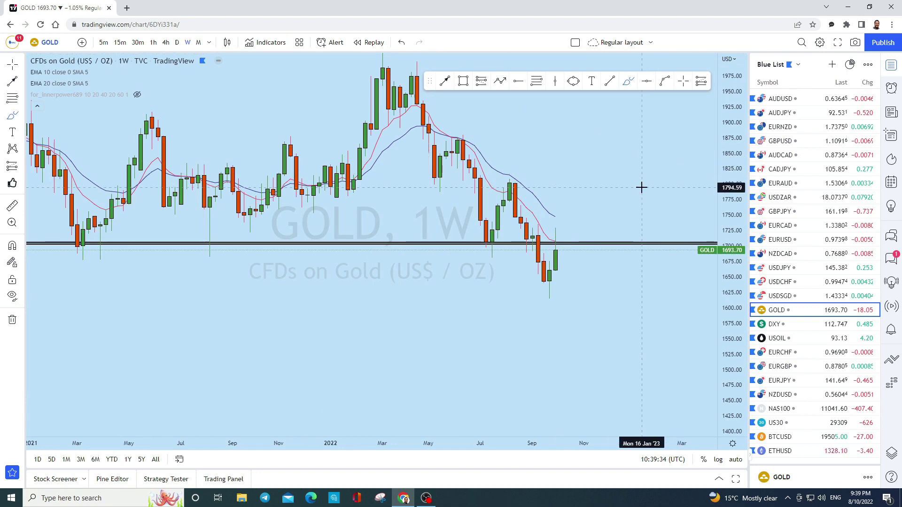
scroll(606, 226, "up", 3)
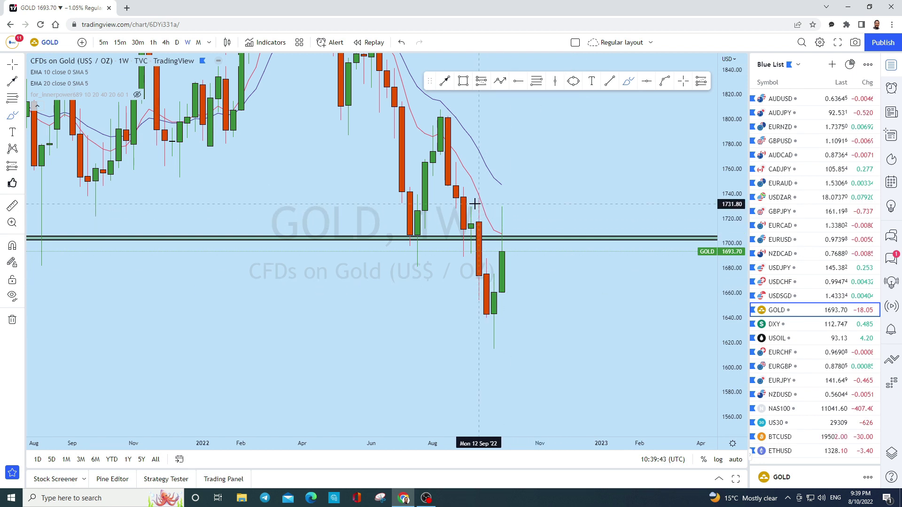
mouse_move(463, 208)
left_mouse_down()
mouse_move(517, 208)
mouse_move(471, 206)
left_mouse_up()
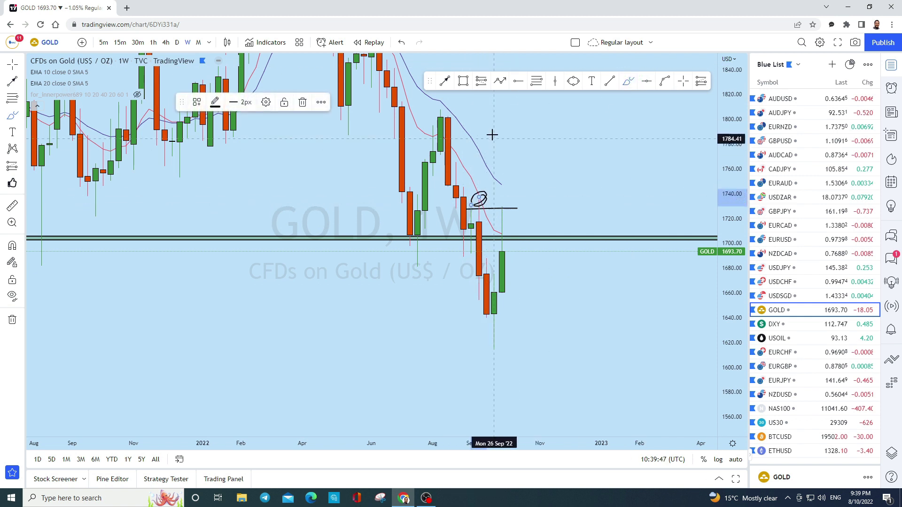
left_click(401, 43)
left_click(402, 43)
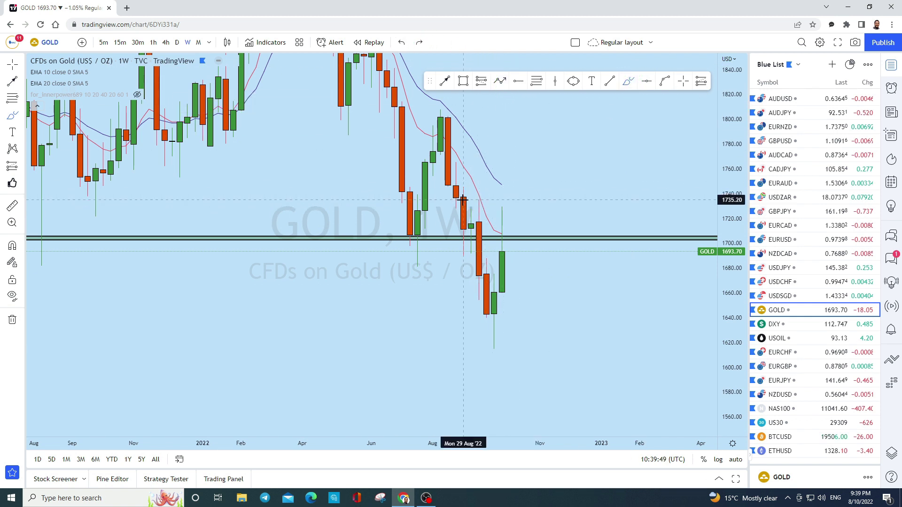
- Mark the weekly highs at about 1,729 with a brush line running from the late-August candle past the October candle
key("ctrl+y")
key("ctrl+y")
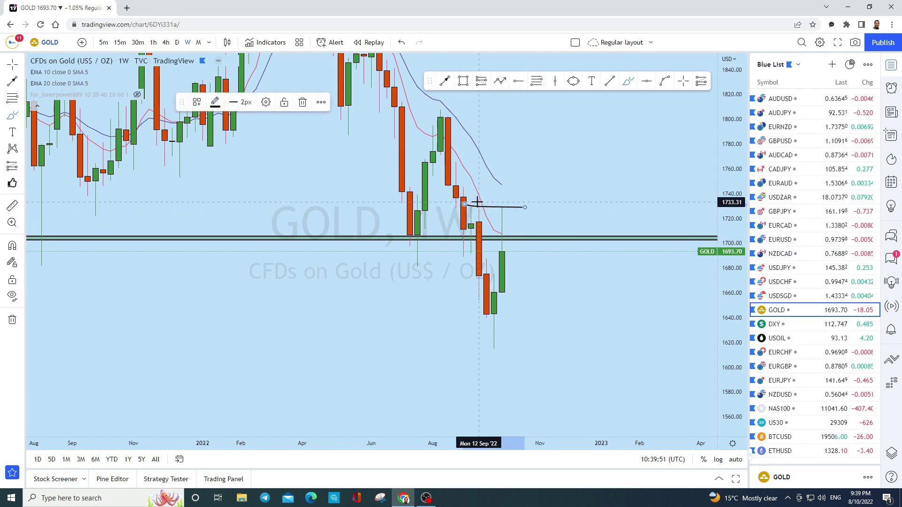
key("ctrl+z")
key("ctrl+z")
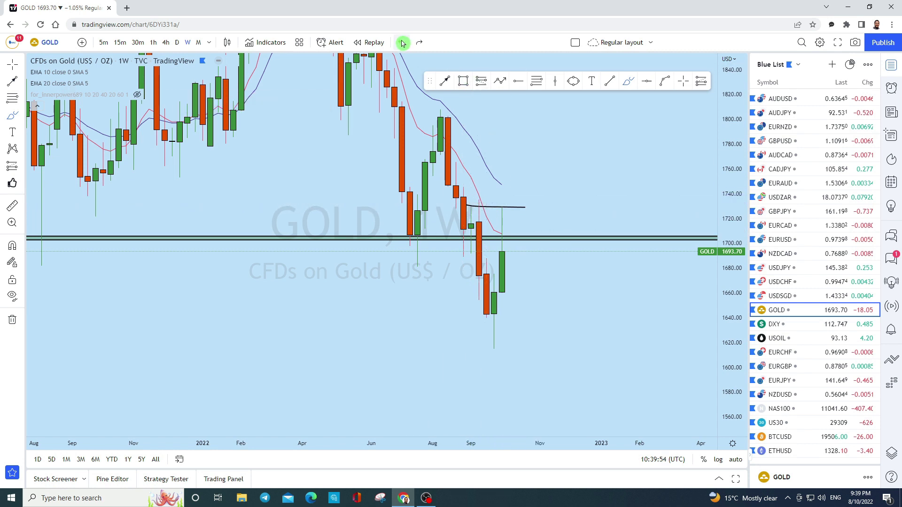
- Undo the 1,729 brush line and try brush circles around the September weekly candle's high and low, undoing those
key("ctrl+y")
key("ctrl+y")
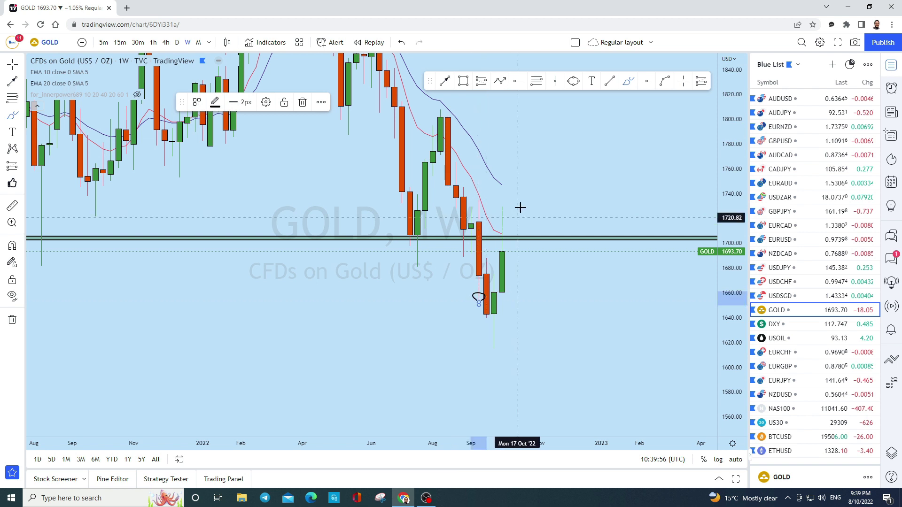
left_click(402, 42)
mouse_move(472, 198)
left_mouse_down()
mouse_move(484, 205)
mouse_move(479, 195)
left_mouse_up()
mouse_move(471, 291)
left_mouse_down()
mouse_move(487, 293)
mouse_move(478, 289)
left_mouse_up()
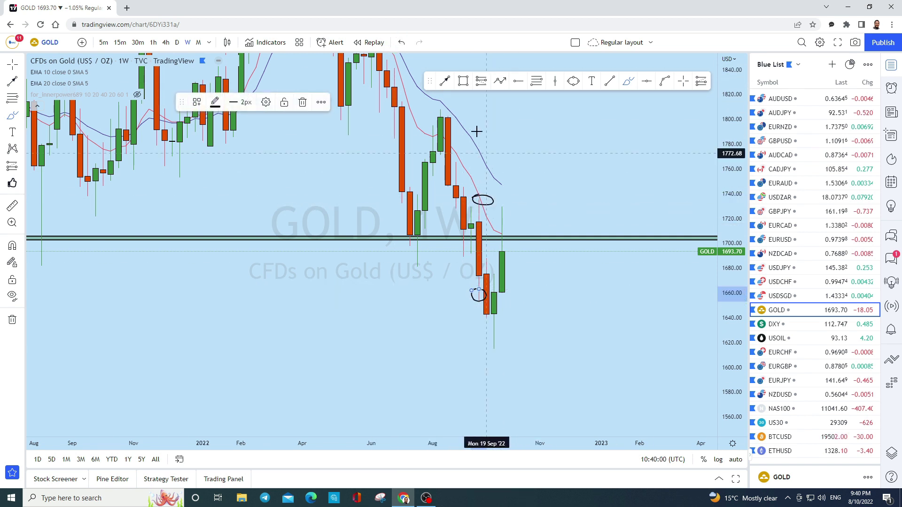
left_click(403, 42)
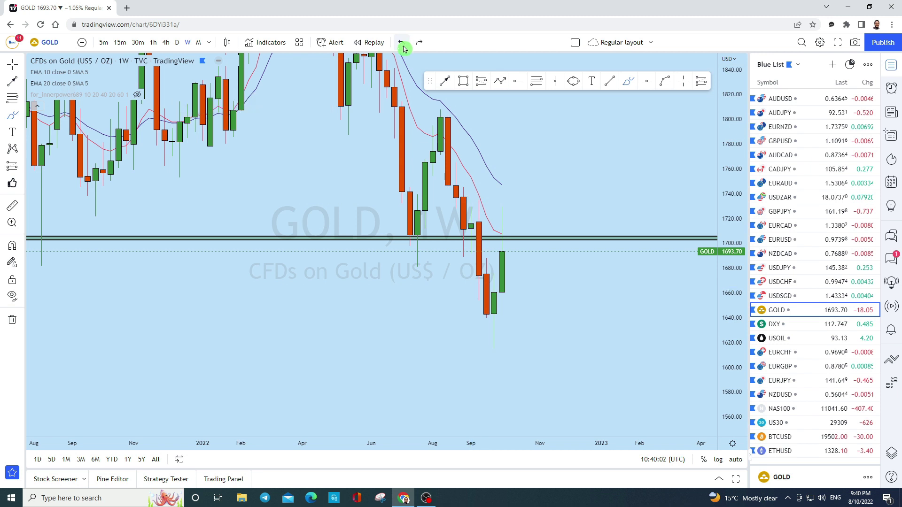
- Trace the 19 September weekly candle downward with the brush from about 1,676 to about 1,638, undoing any extra stroke
key("alt+space")
mouse_move(487, 273)
left_mouse_down()
mouse_move(487, 322)
mouse_move(509, 232)
left_mouse_up()
left_click(564, 266)
left_click(402, 42)
scroll(617, 243, "down", 2)
- Try short brush strokes over the September and October weekly highs between about 1,738 and 1,730, undoing them
mouse_move(534, 209)
left_mouse_down()
mouse_move(562, 215)
mouse_move(536, 207)
left_mouse_up()
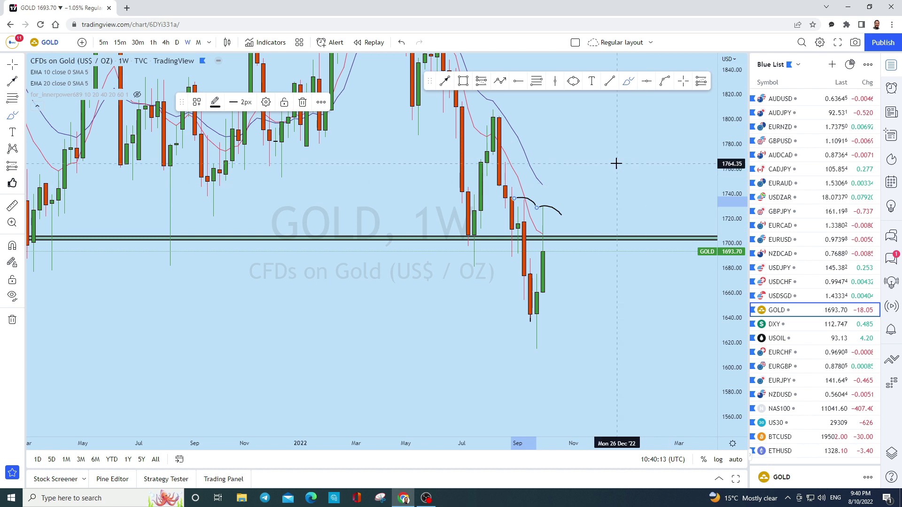
left_click(403, 43)
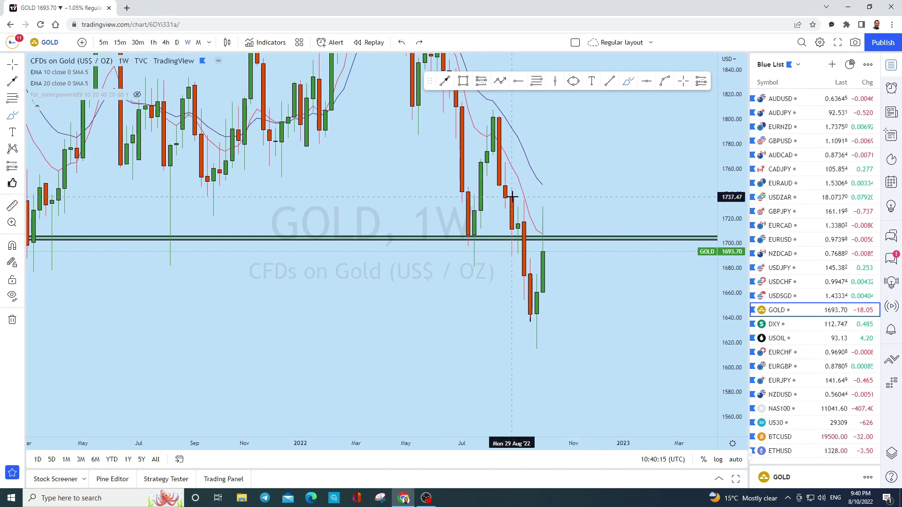
left_click_drag(547, 207, 549, 206)
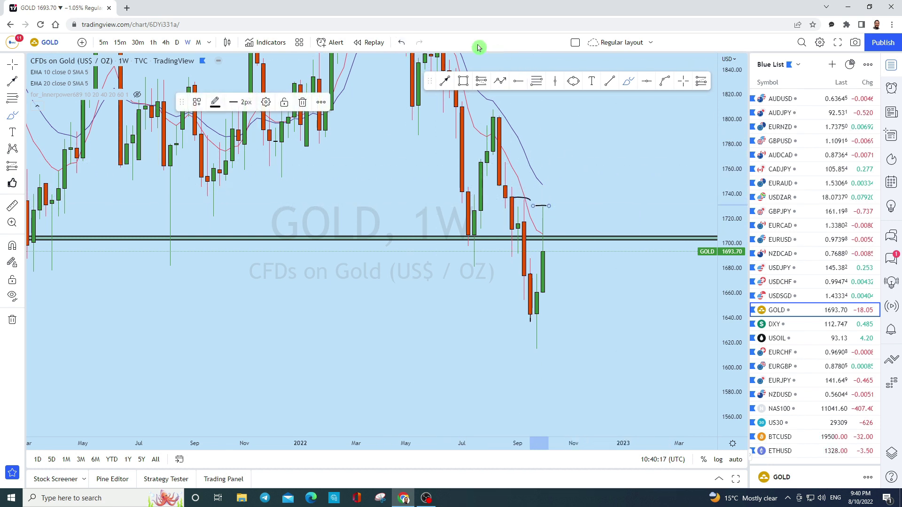
left_click(400, 44)
left_click(400, 43)
- Draw a descending trend line from the early-September weekly high at about 1,738.61 to about 1,676.15 in late February 2023
left_click(610, 81)
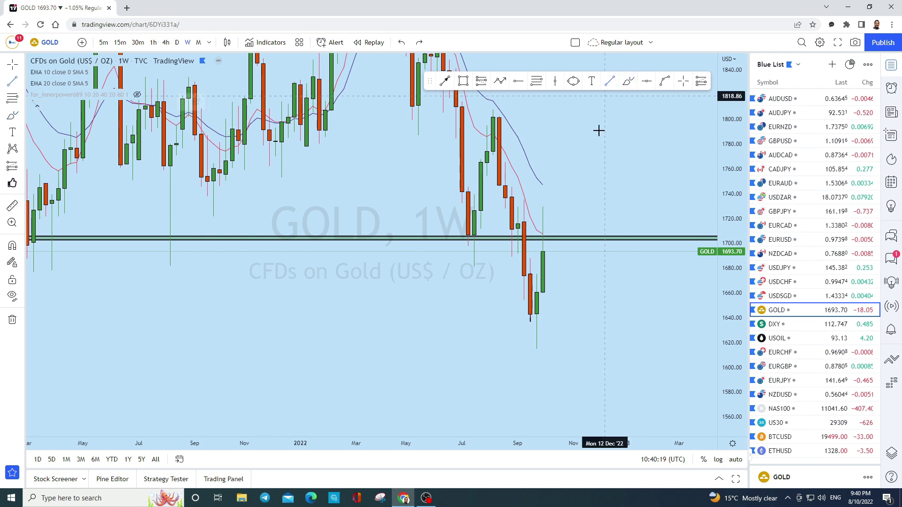
left_click(518, 196)
left_click(672, 273)
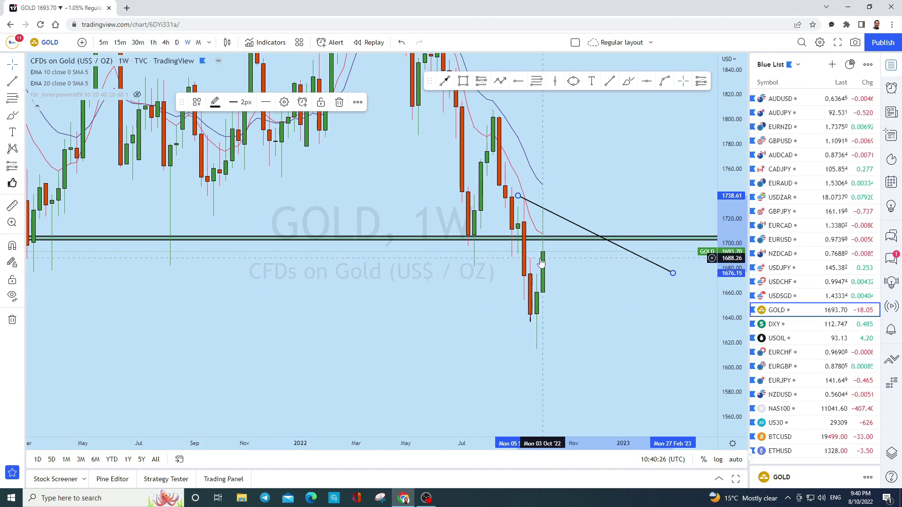
- Try brush projections falling to about 1,600, one straight down and one after a retest of the trend line, undoing both
left_click(628, 81)
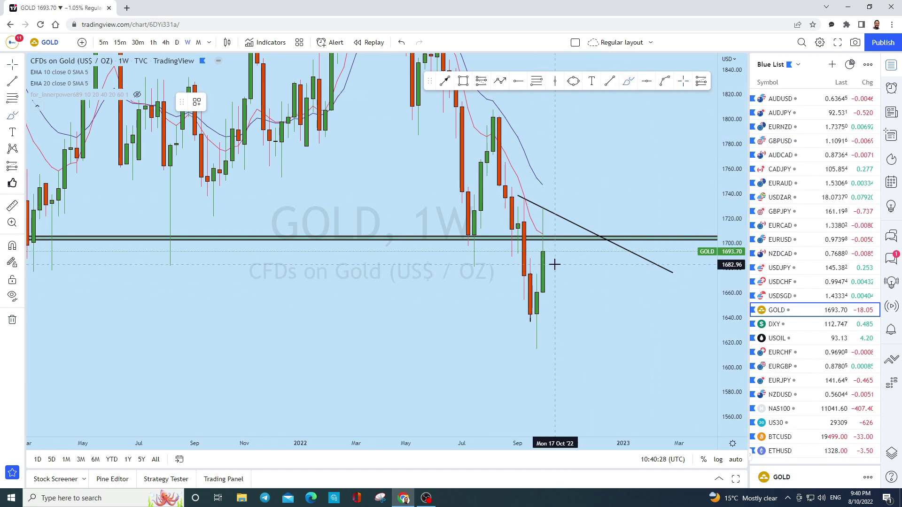
mouse_move(546, 252)
left_mouse_down()
mouse_move(547, 373)
mouse_move(520, 363)
mouse_move(560, 384)
left_mouse_up()
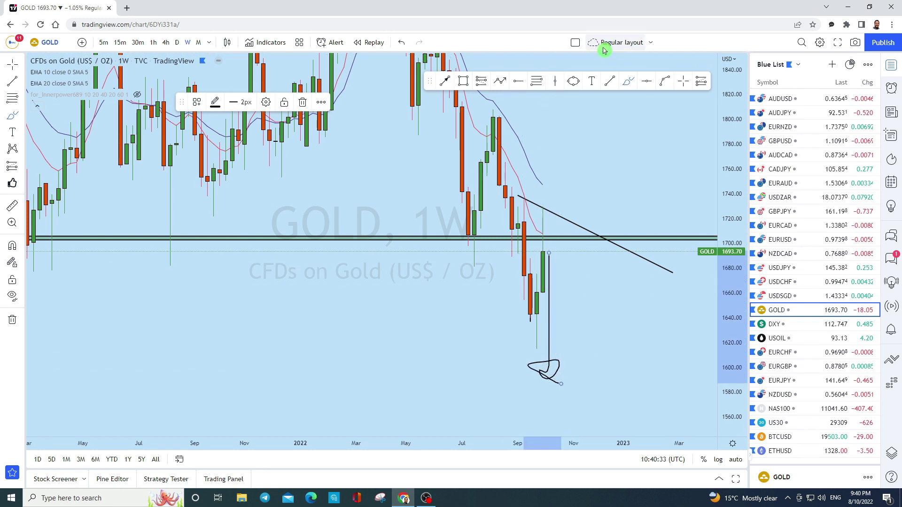
left_click(402, 42)
mouse_move(545, 252)
left_mouse_down()
mouse_move(564, 221)
mouse_move(590, 306)
mouse_move(586, 346)
mouse_move(598, 342)
mouse_move(609, 366)
left_mouse_up()
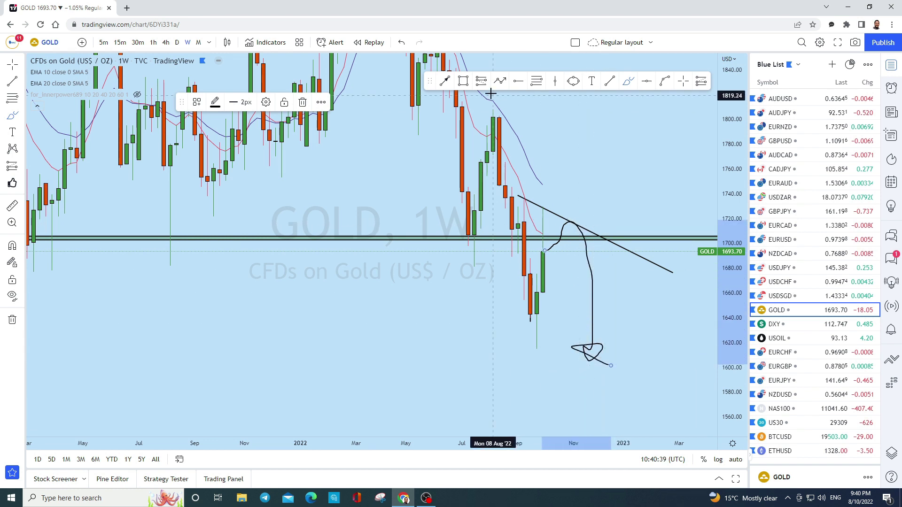
left_click(401, 43)
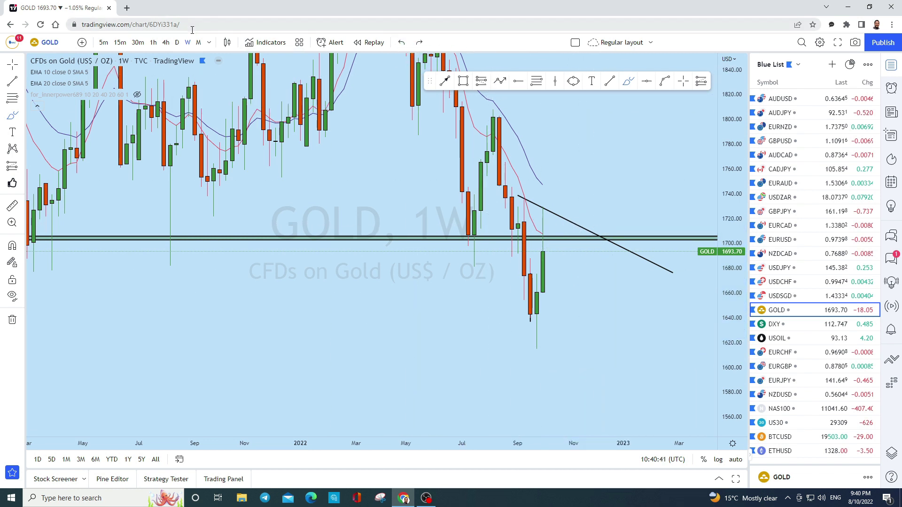
- Open the GOLD daily chart and try a brush projection rising to about 1,716 and then dropping to about 1,630, undoing it
left_click(176, 43)
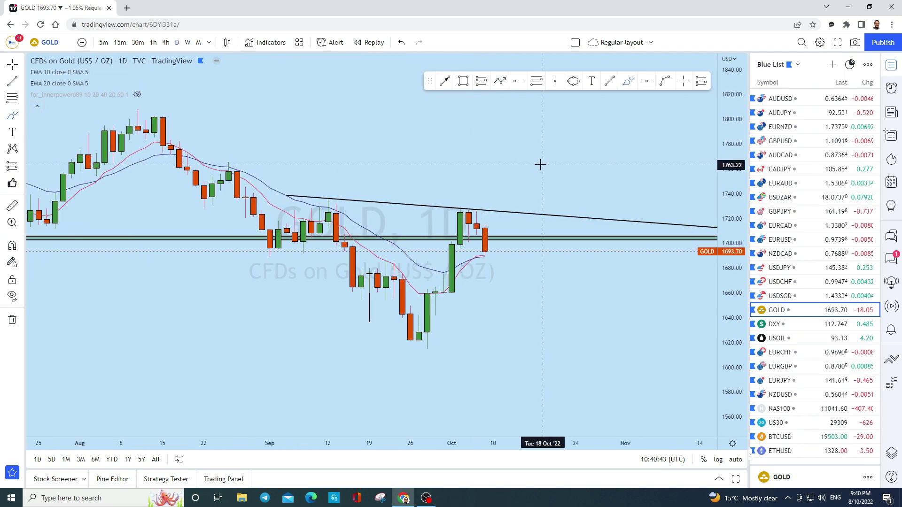
left_click_drag(732, 333, 731, 193)
scroll(642, 264, "up", 1)
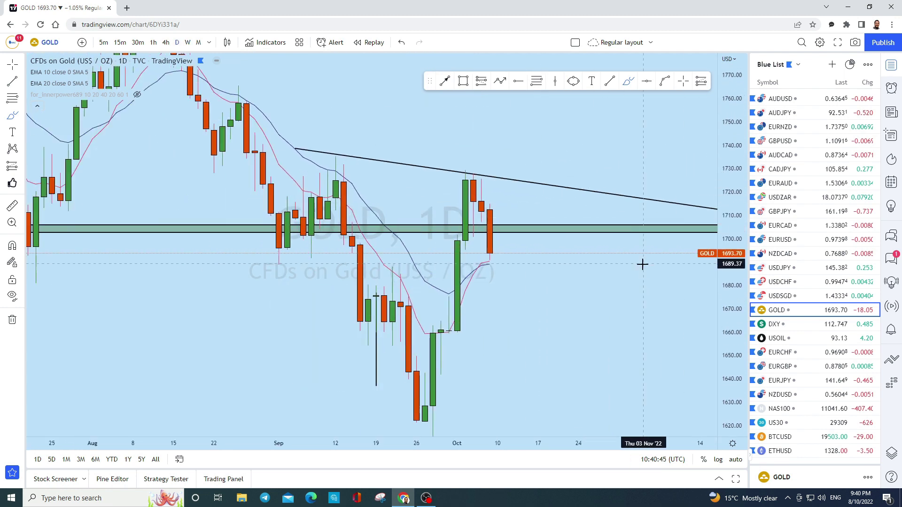
scroll(644, 267, "down", 3)
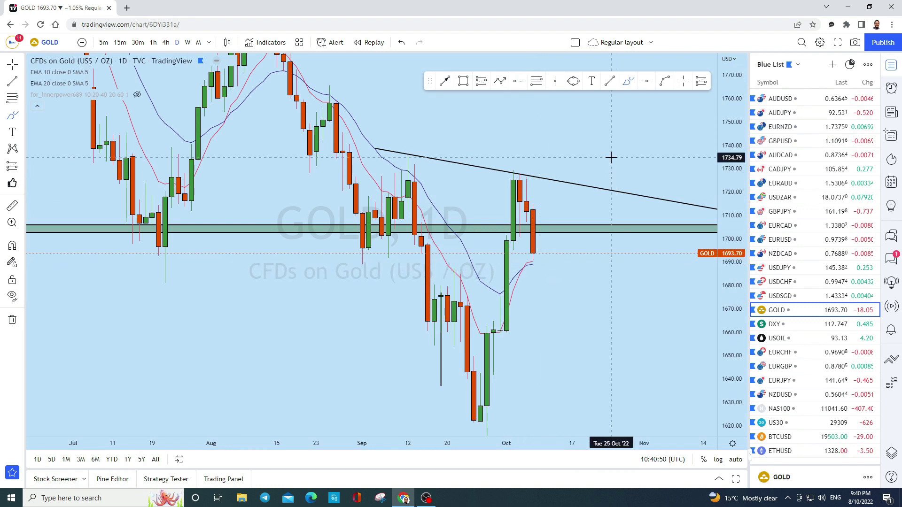
mouse_move(541, 256)
left_mouse_down()
mouse_move(540, 232)
mouse_move(561, 200)
mouse_move(585, 208)
mouse_move(614, 412)
mouse_move(627, 385)
left_mouse_up()
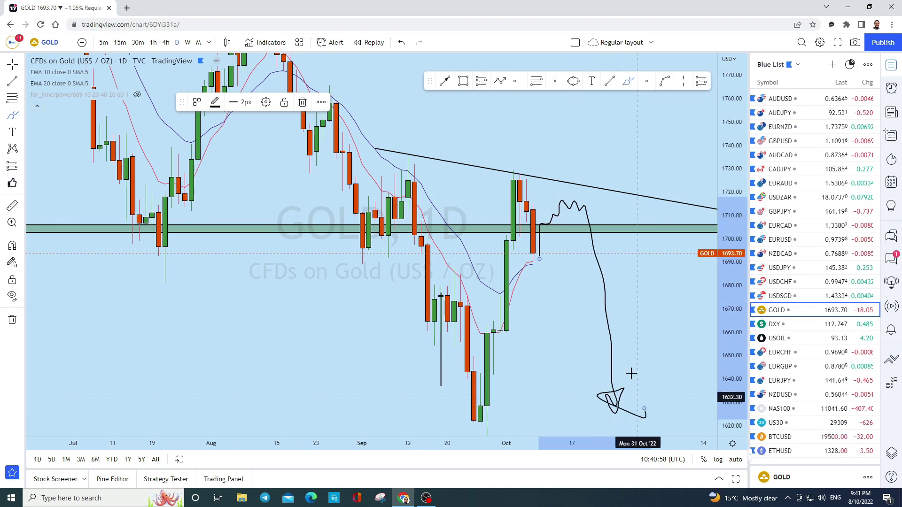
left_click(401, 42)
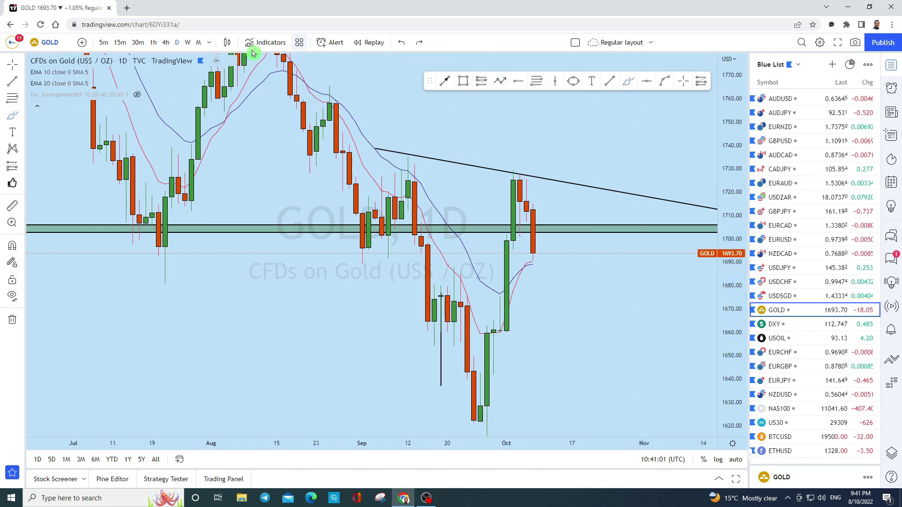
- Open the GOLD 4-hour chart and draw a rising trend line from about 1,699.60 on 2 October to about 1,715 on 11 October
left_click(166, 43)
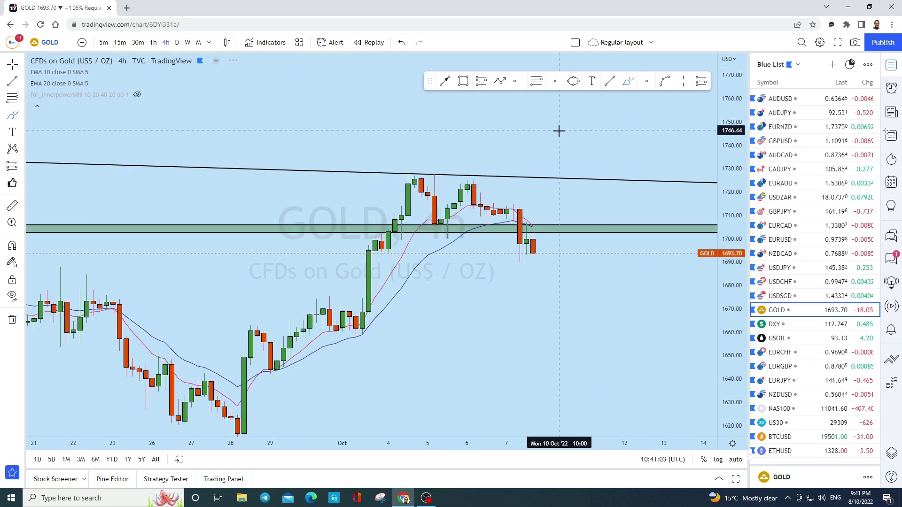
scroll(576, 165, "down", 4)
scroll(611, 268, "up", 2)
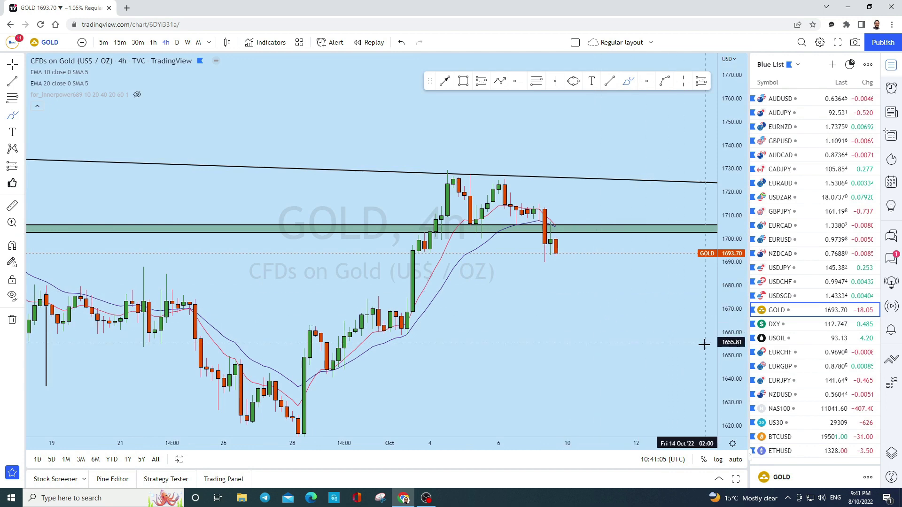
scroll(600, 267, "up", 3)
scroll(591, 263, "down", 1)
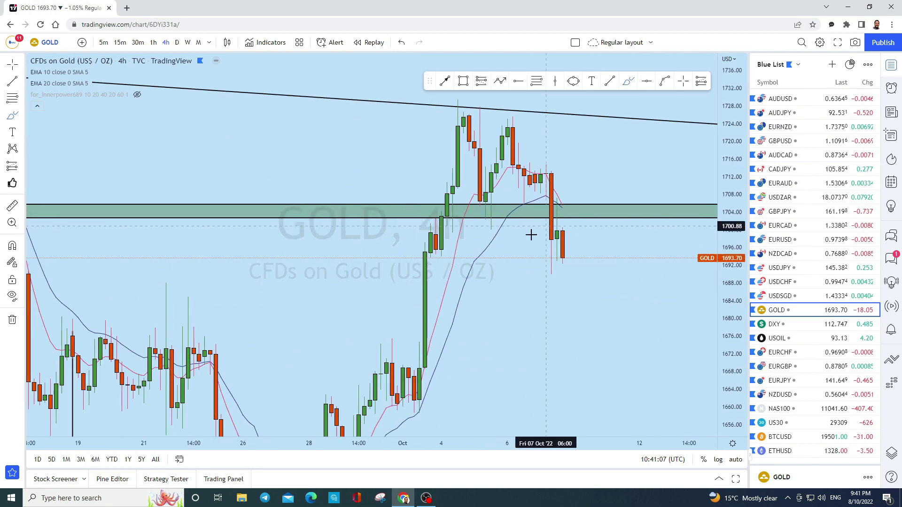
left_click(609, 80)
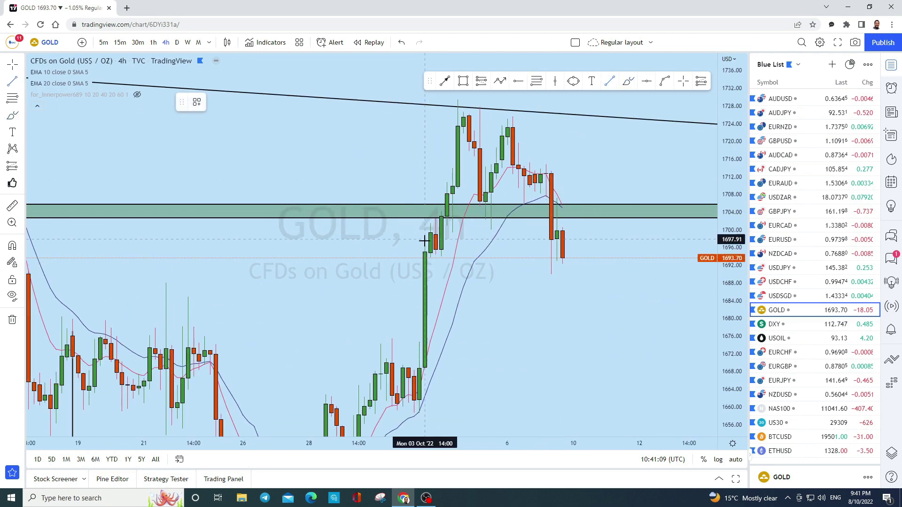
left_click(403, 232)
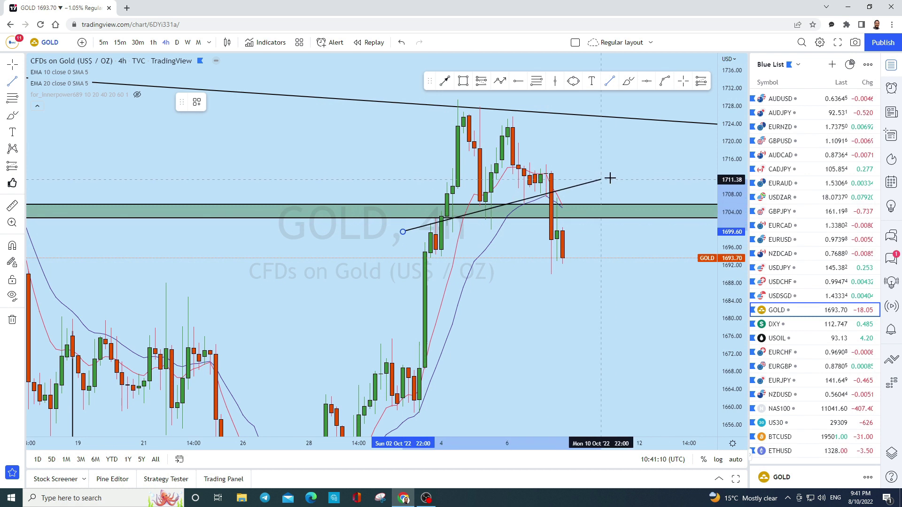
left_click(639, 164)
left_click_drag(674, 169, 601, 232)
- Try brush circles over the area between the two trend lines at about 1,718, undoing them
left_click(628, 82)
mouse_move(534, 199)
left_mouse_down()
mouse_move(470, 188)
mouse_move(526, 235)
mouse_move(484, 195)
mouse_move(516, 213)
left_mouse_up()
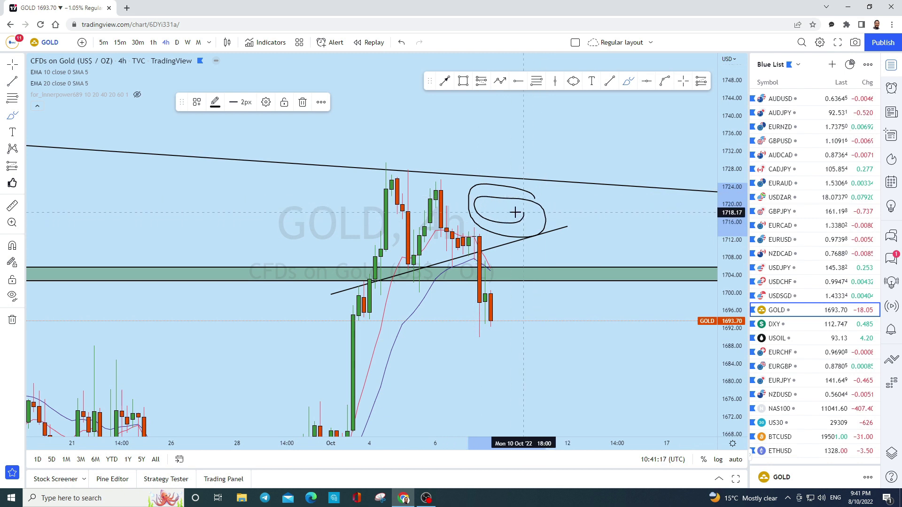
left_click(402, 43)
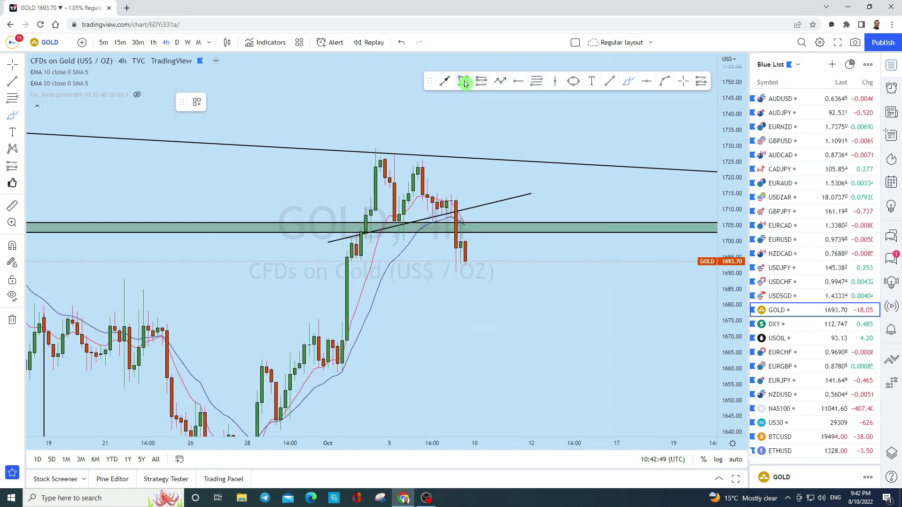
- Mark the 1,695 level with a thin rectangle from about 28 September to 12 October, flattening it to a line
left_click(463, 81)
left_click_drag(244, 256, 545, 260)
left_click_drag(548, 298, 623, 287)
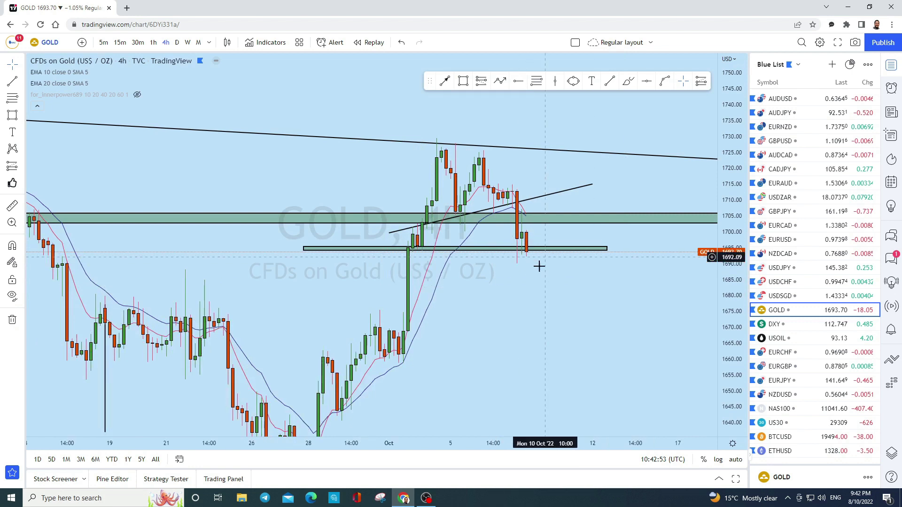
left_click_drag(607, 250, 607, 247)
left_click_drag(621, 272, 593, 268)
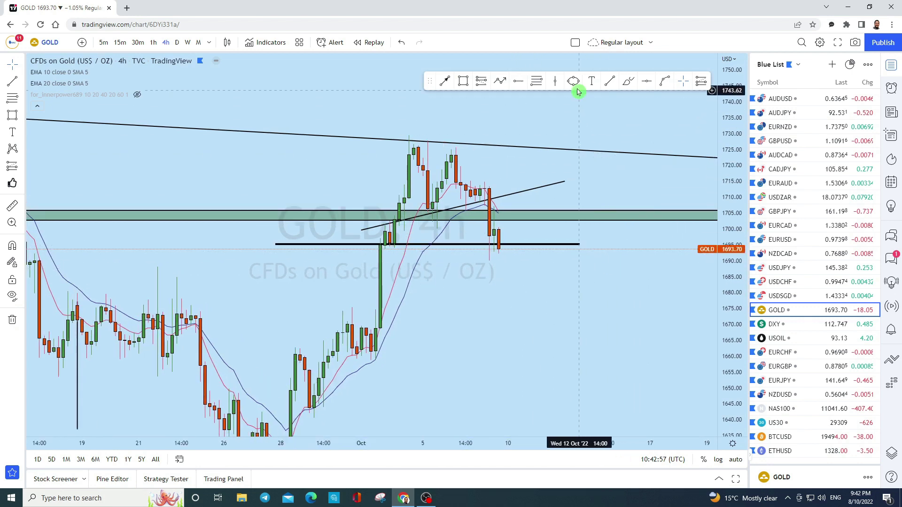
- Try brush projections to about 1,655, one breaking below 1,695 and one first retesting the descending trend line, undoing both
left_click(628, 85)
mouse_move(504, 254)
left_mouse_down()
mouse_move(513, 249)
mouse_move(505, 265)
mouse_move(520, 256)
mouse_move(530, 370)
mouse_move(505, 349)
mouse_move(548, 372)
left_mouse_up()
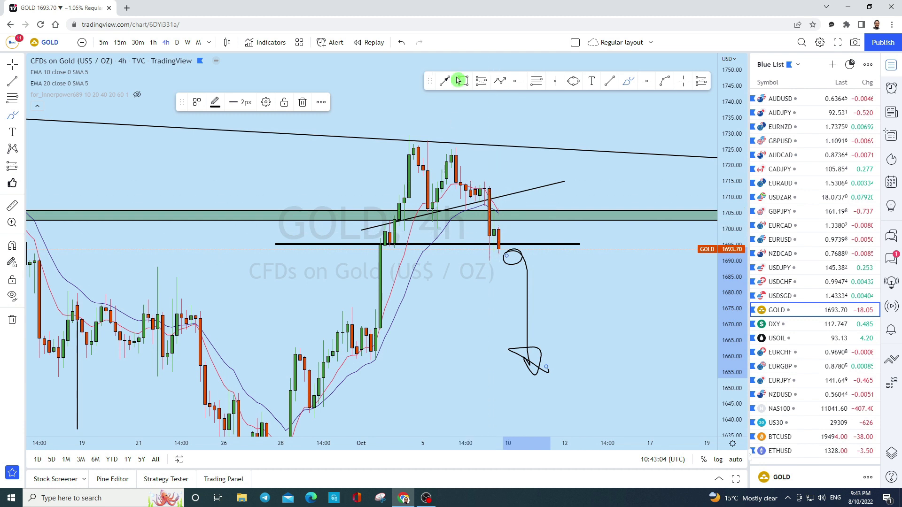
left_click(405, 43)
mouse_move(503, 249)
left_mouse_down()
mouse_move(522, 162)
mouse_move(537, 149)
mouse_move(558, 153)
mouse_move(550, 322)
mouse_move(581, 318)
mouse_move(625, 362)
left_mouse_up()
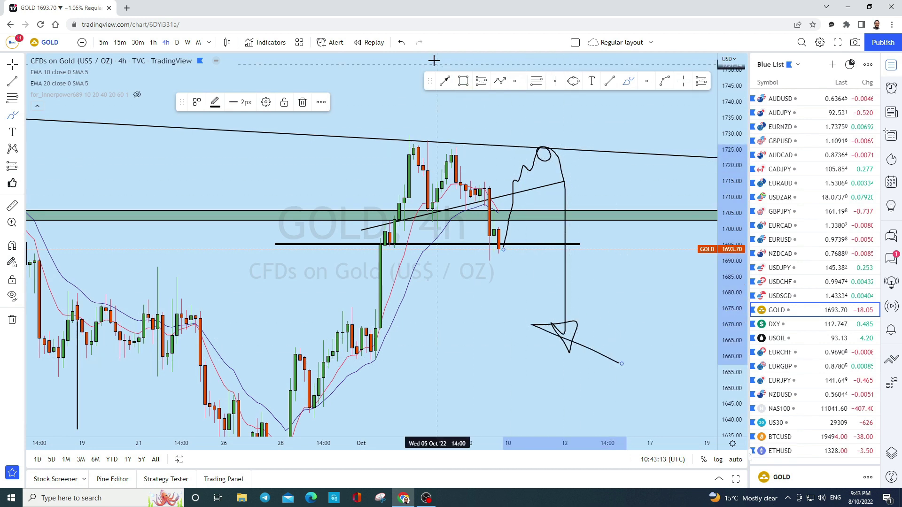
left_click(400, 42)
left_click(401, 42)
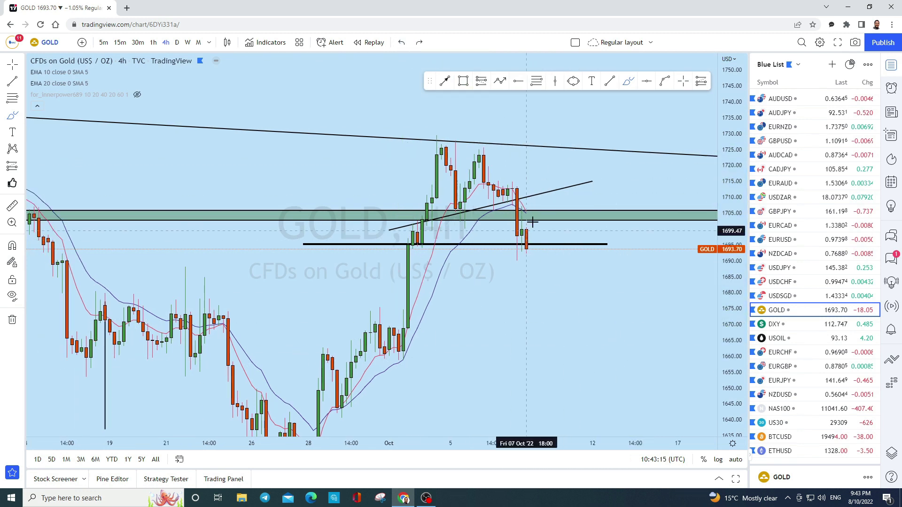
- Draw a narrow rectangle from 1,704.05 to 1,688.40 just after the last candle and a small circle beside it
left_click(463, 81)
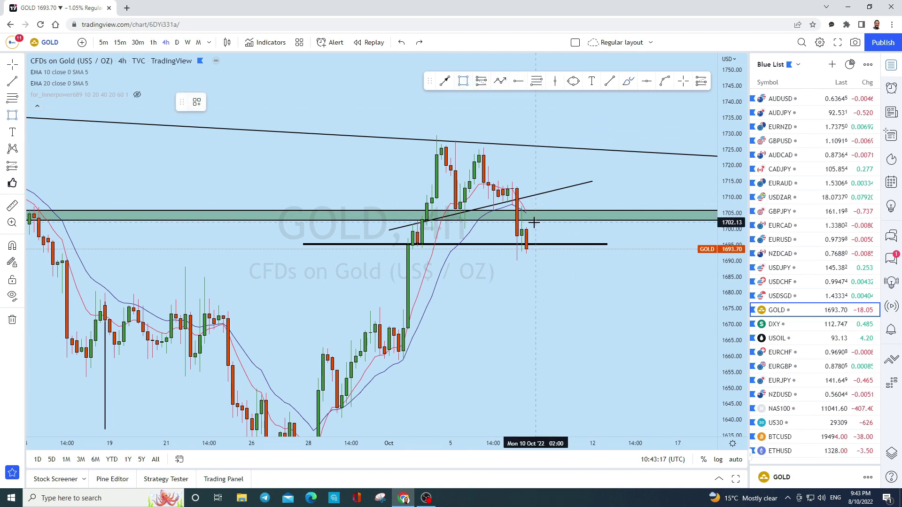
left_click_drag(531, 216, 540, 267)
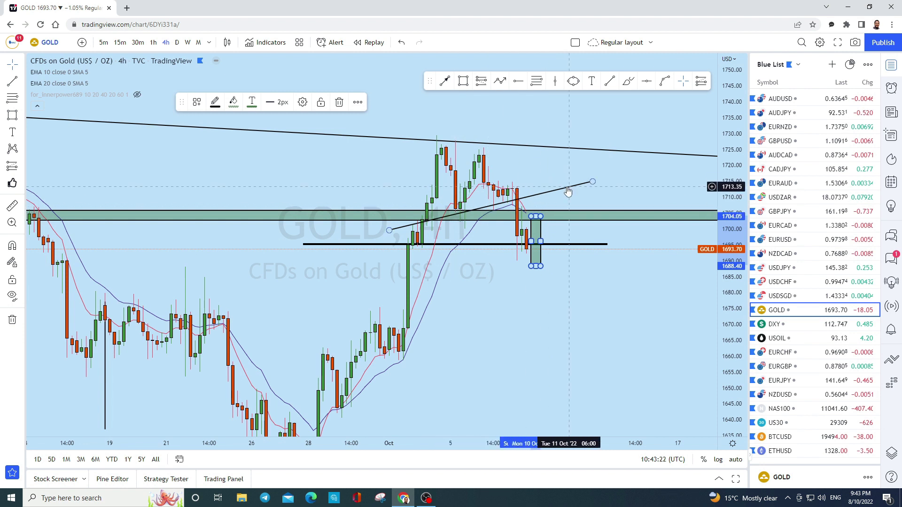
left_click(573, 80)
left_click(546, 246)
left_click(568, 227)
left_click(572, 244)
left_click_drag(641, 255, 598, 239)
- Draw an arrow from inside the circle at about 1,698.15 down to about 1,655.18 on 13 October
left_click(445, 81)
left_click(516, 220)
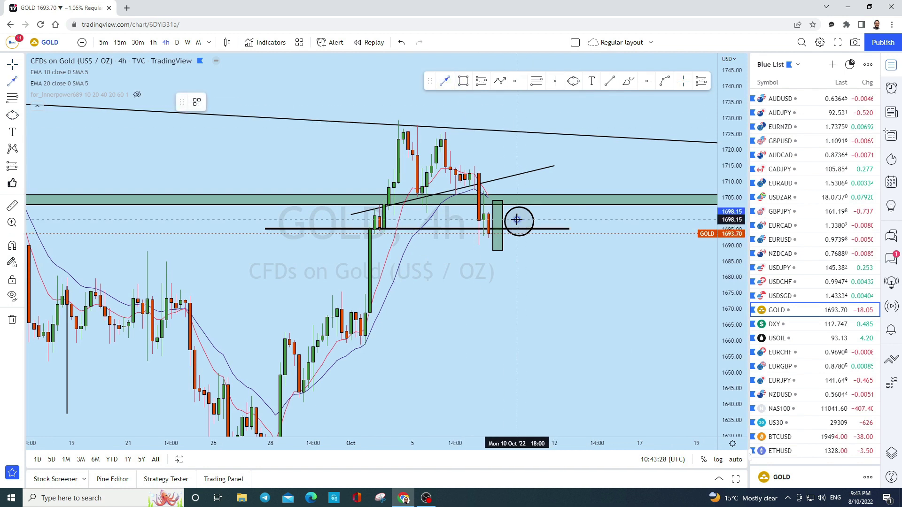
left_click(585, 359)
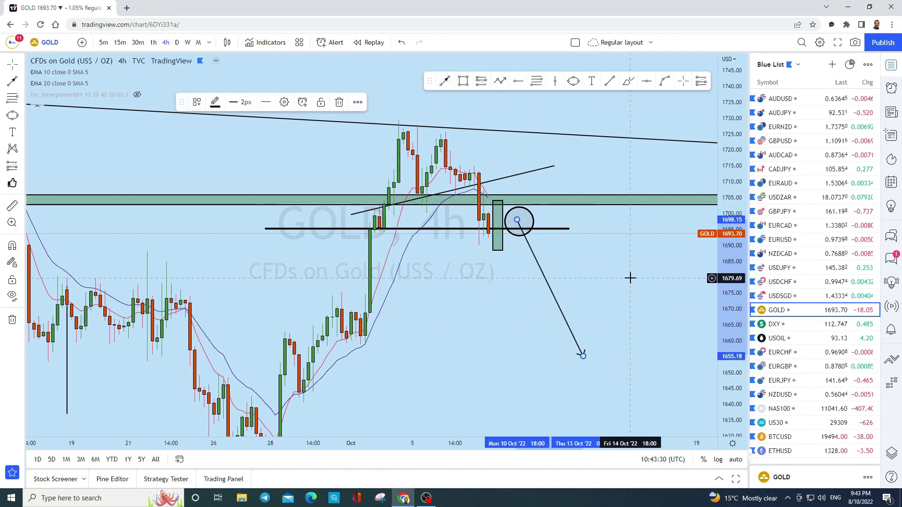
- Try a brush stroke projecting price upward from the last candle to about 1,717, undoing it
left_click(628, 81)
left_click_drag(499, 232, 530, 160)
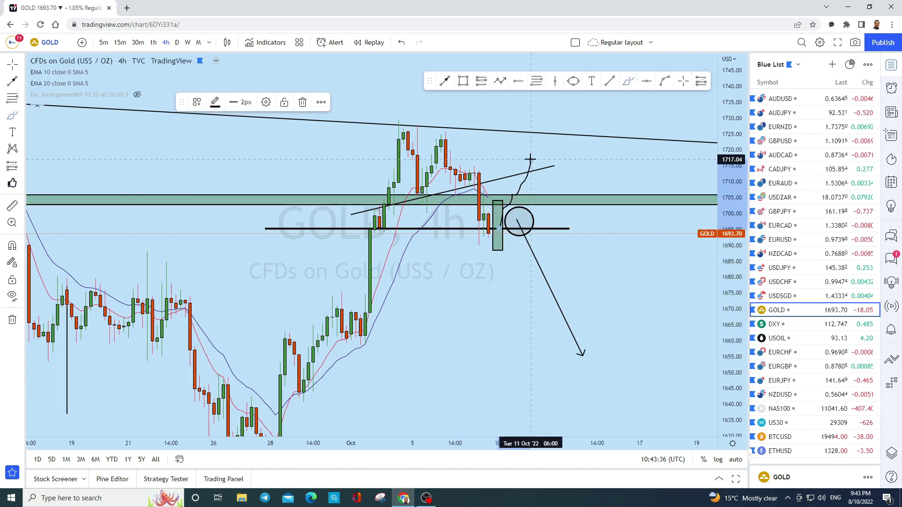
left_click(402, 42)
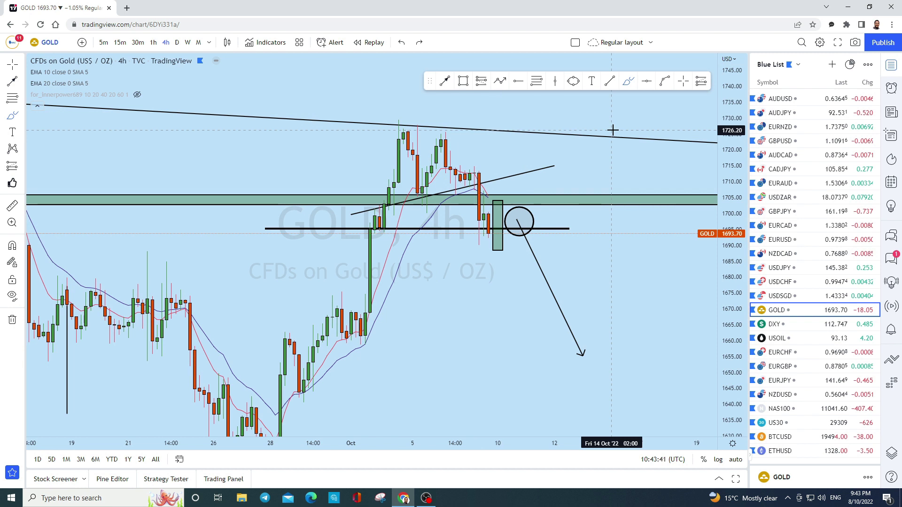
- Draw a small circle just below the descending trend line at about 1,722, above the existing circle
left_click(574, 81)
left_click(507, 147)
left_click(531, 136)
left_click(532, 148)
- Draw an arrow from the upper circle at 1,724.72 down to 1,662.41 on 14 October
left_click_drag(581, 141, 566, 137)
left_click(445, 82)
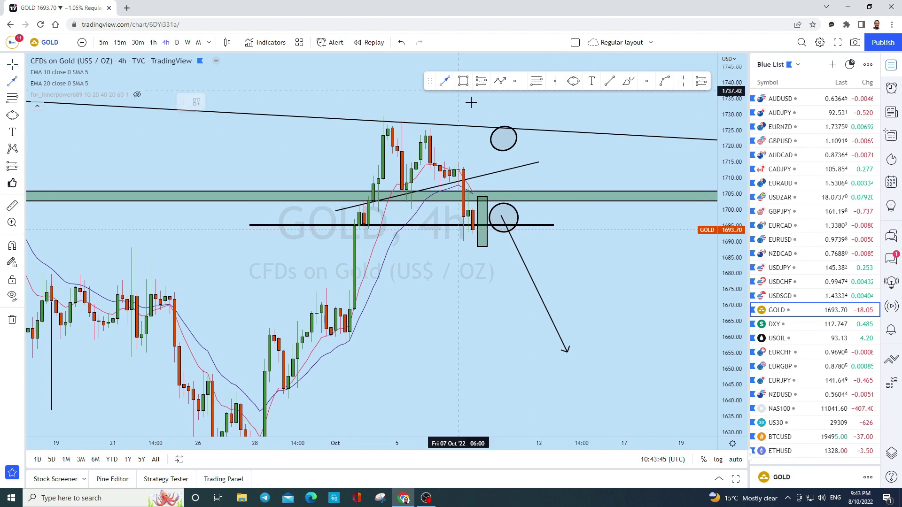
left_click_drag(502, 132, 615, 329)
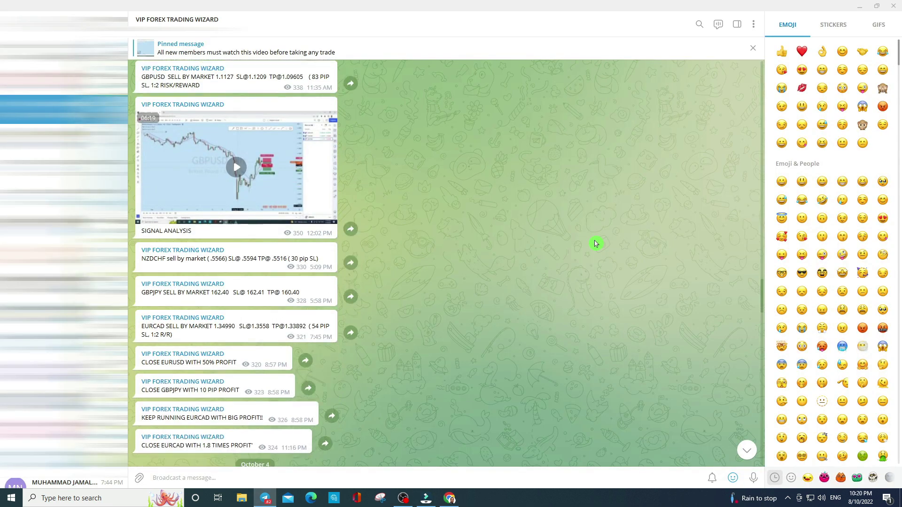
- Look through the early October trade signals in the VIP FOREX TRADING WIZARD Telegram channel and the weekly results sheet in Excel
scroll(594, 244, "down", 5)
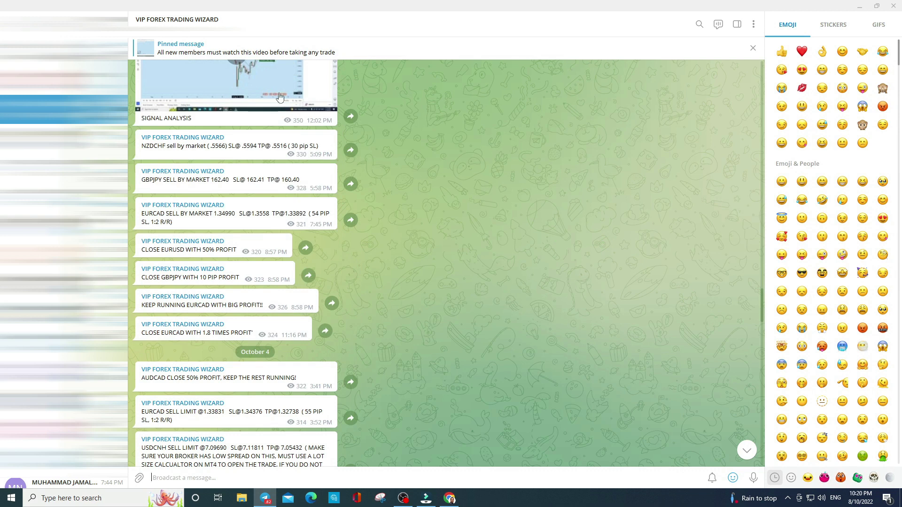
scroll(277, 197, "down", 6)
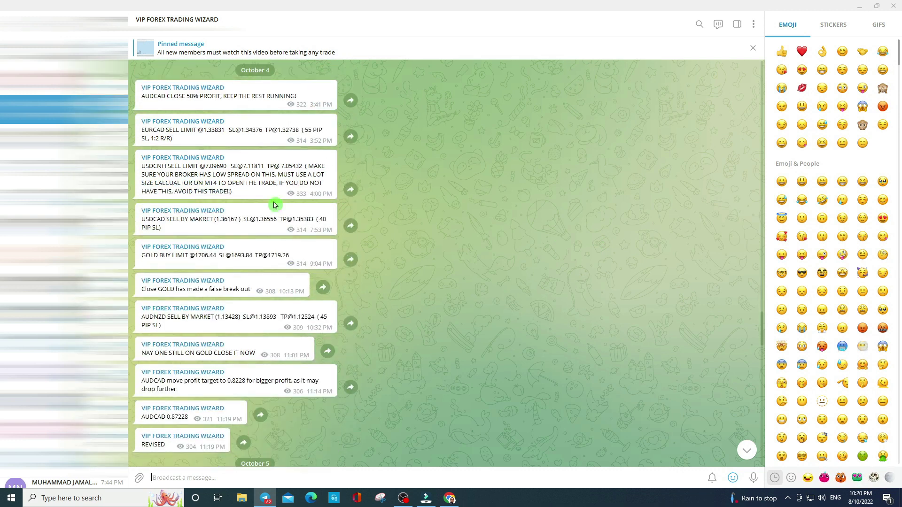
scroll(275, 204, "down", 6)
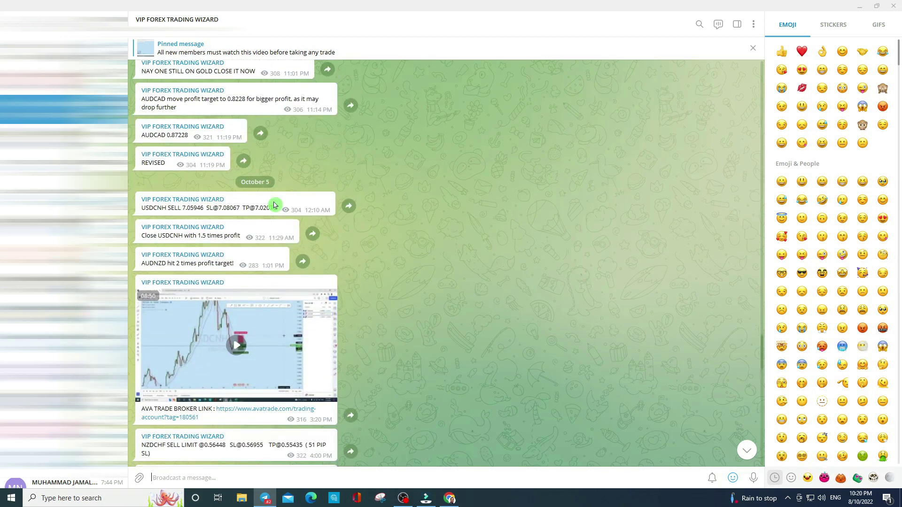
scroll(274, 205, "down", 4)
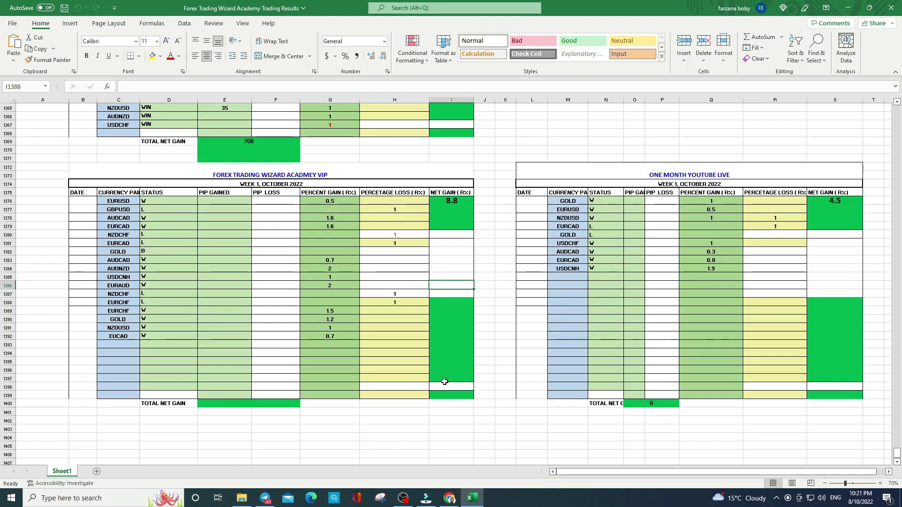
left_click(407, 497)
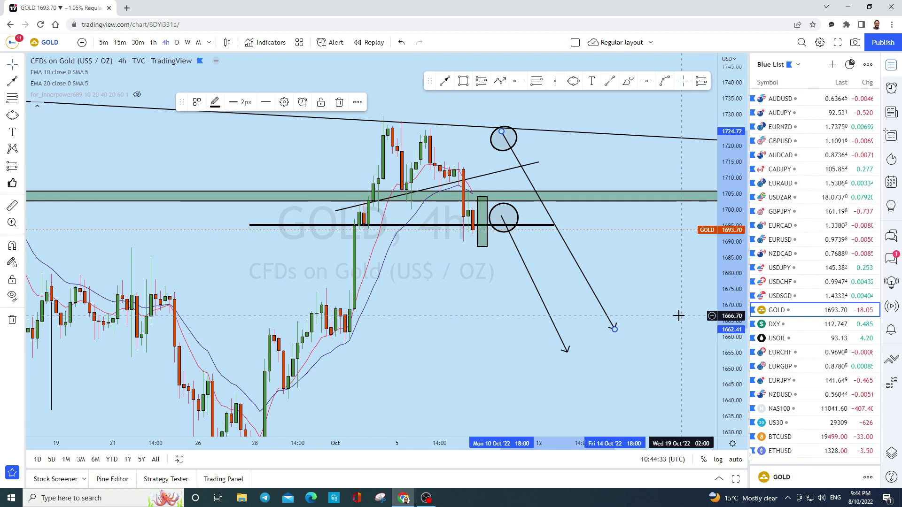
- Open the DXY chart on the monthly timeframe and remove its existing drawings
left_click(808, 324)
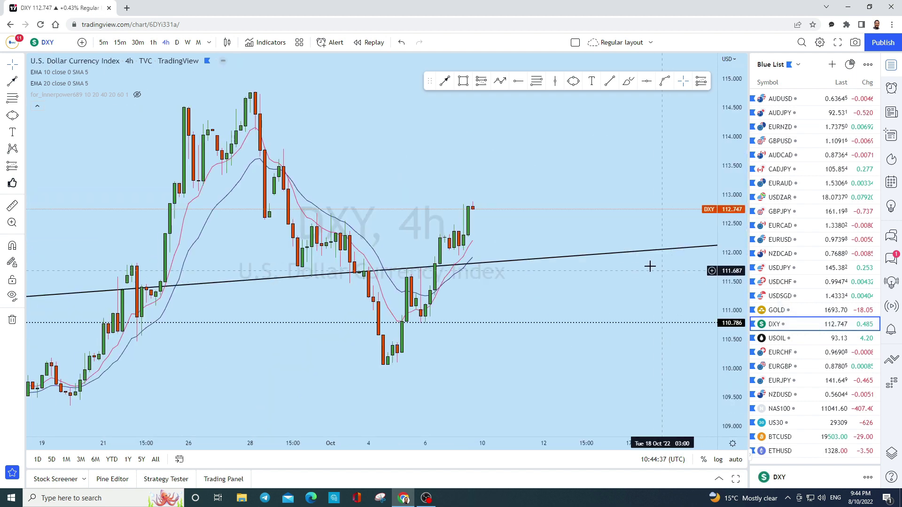
left_click(199, 43)
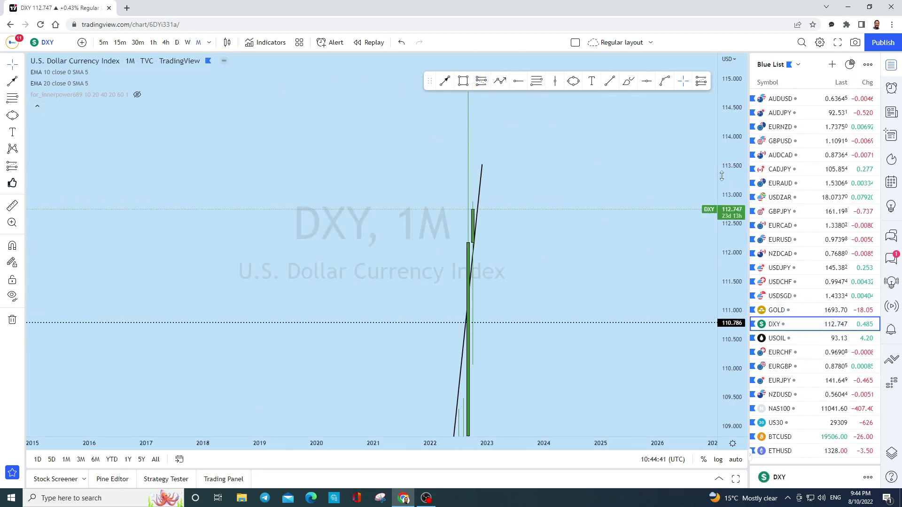
left_click(13, 319)
left_click(61, 316)
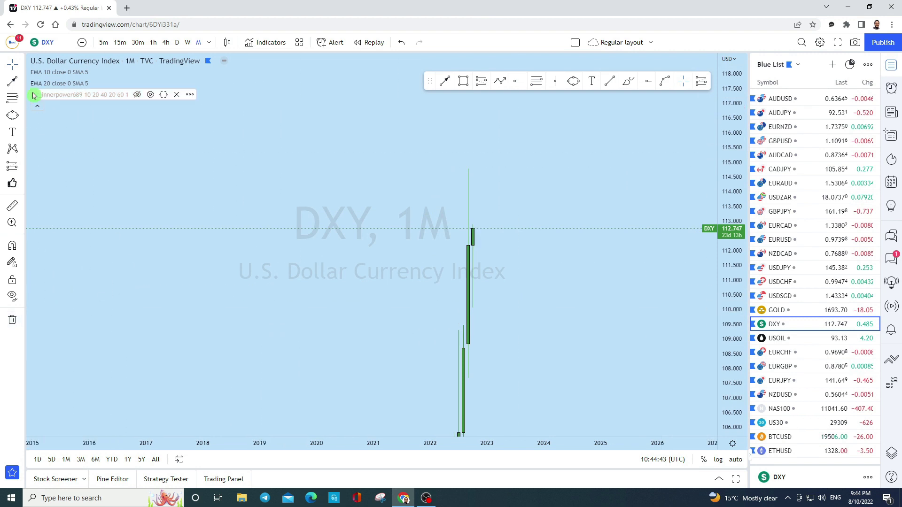
- Draw a rising trend line on the monthly DXY chart from 107.667 in January 2022 to 112.072 in June 2023
left_click(10, 69)
left_click_drag(554, 201, 599, 140)
scroll(598, 239, "up", 3)
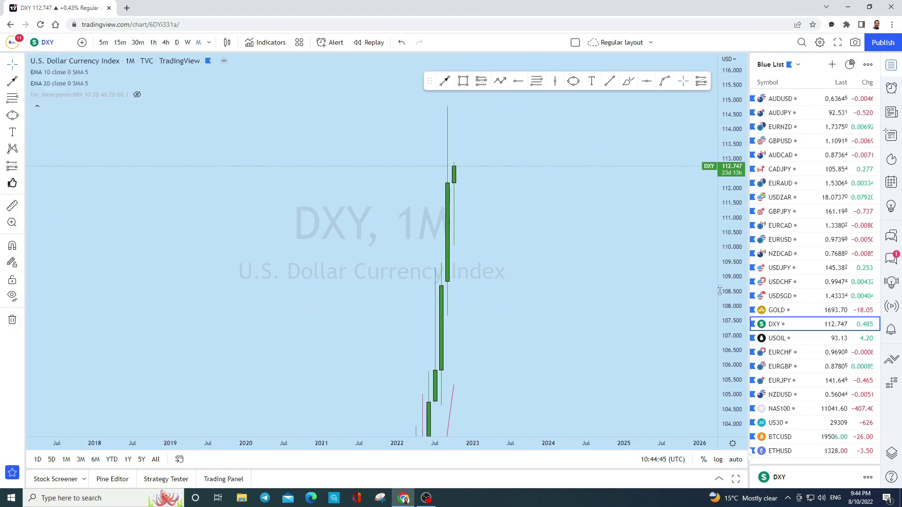
left_click_drag(727, 283, 718, 406)
scroll(463, 297, "up", 3)
left_click_drag(459, 296, 552, 296)
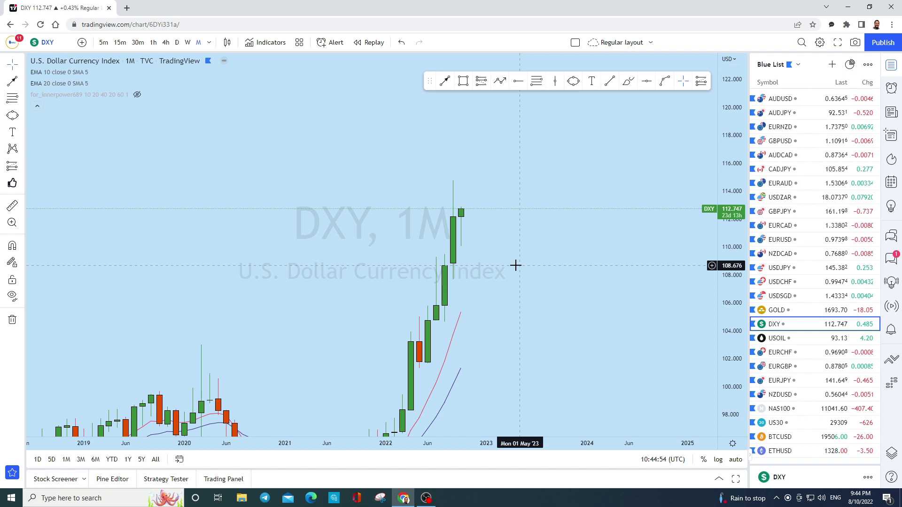
left_click(611, 85)
left_click(385, 280)
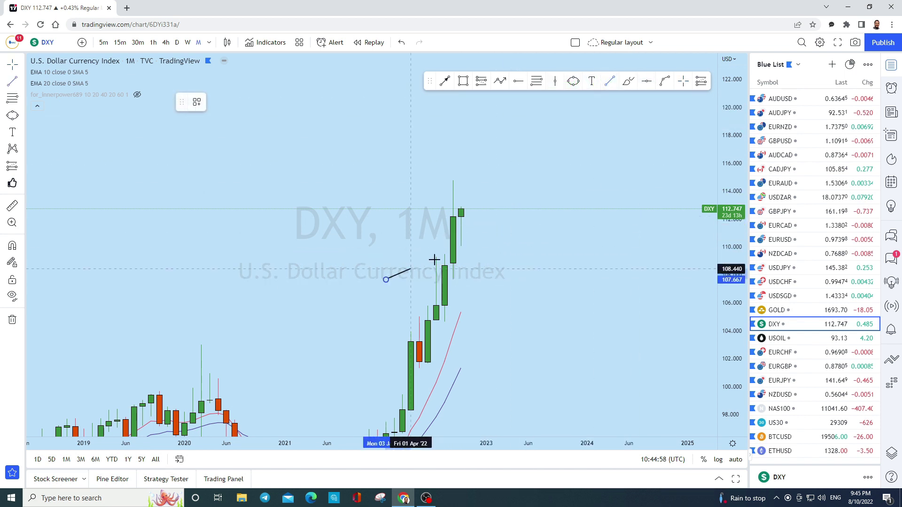
left_click(527, 218)
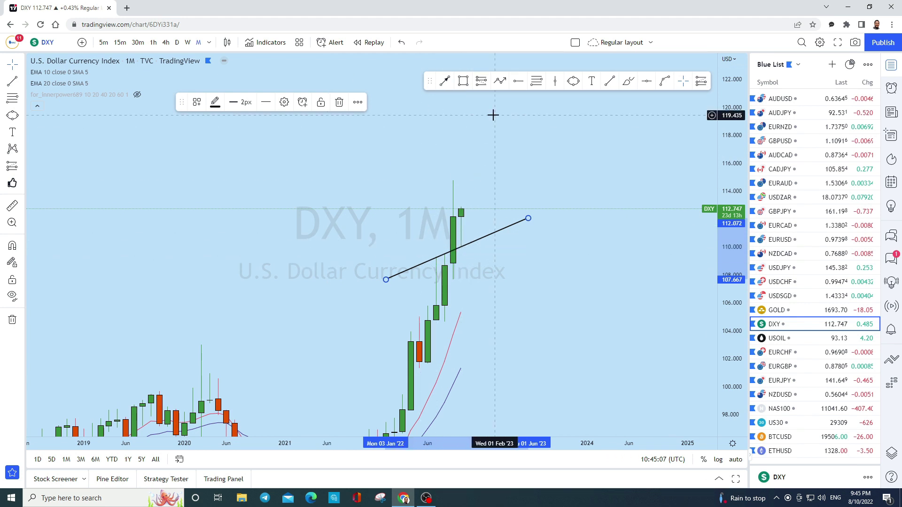
- Try a brush projection from the last monthly candle up to about 118, undoing it
left_click(631, 81)
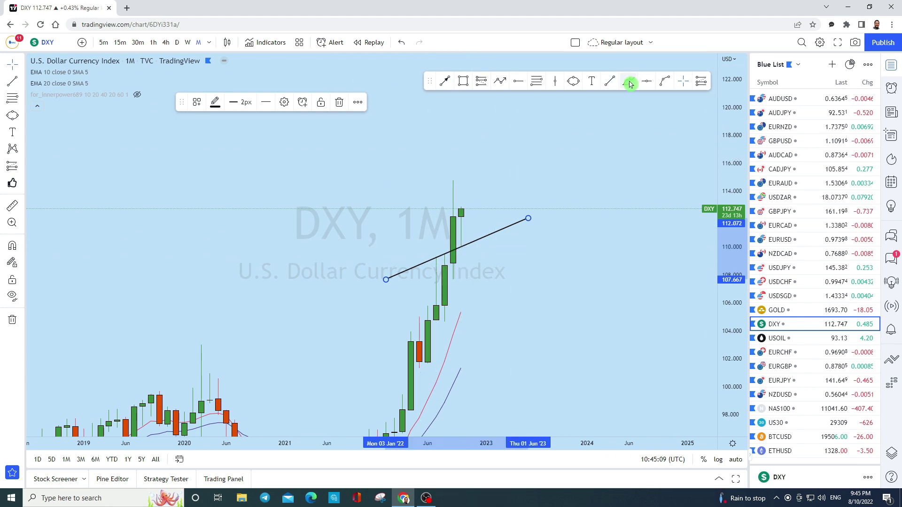
left_click_drag(463, 206, 488, 133)
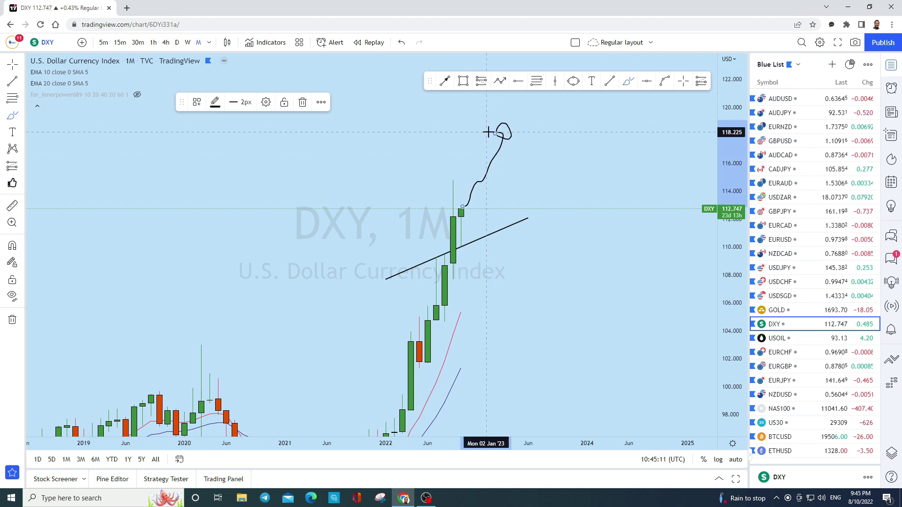
left_click(402, 43)
- Switch DXY to the weekly timeframe and try a brush loop around the last candle, undoing it
left_click(188, 42)
mouse_move(475, 219)
left_mouse_down()
mouse_move(456, 209)
mouse_move(454, 244)
mouse_move(469, 213)
left_mouse_up()
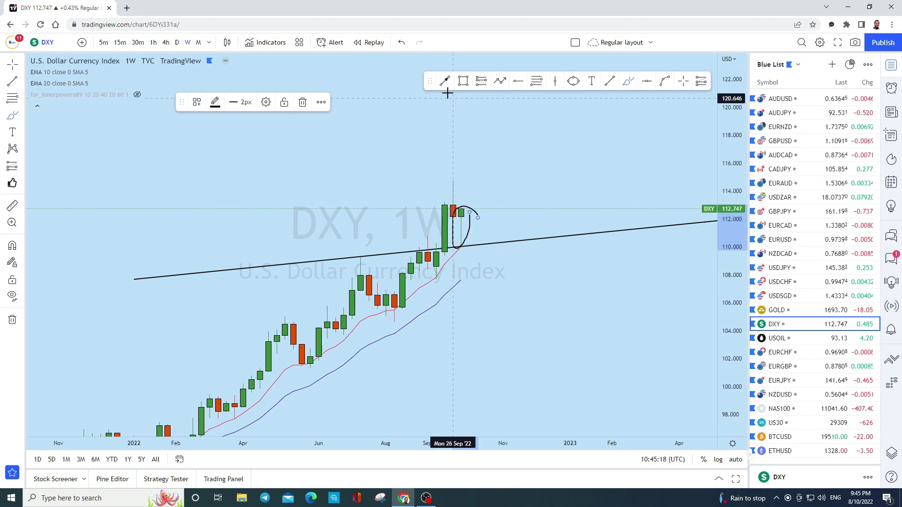
left_click(401, 42)
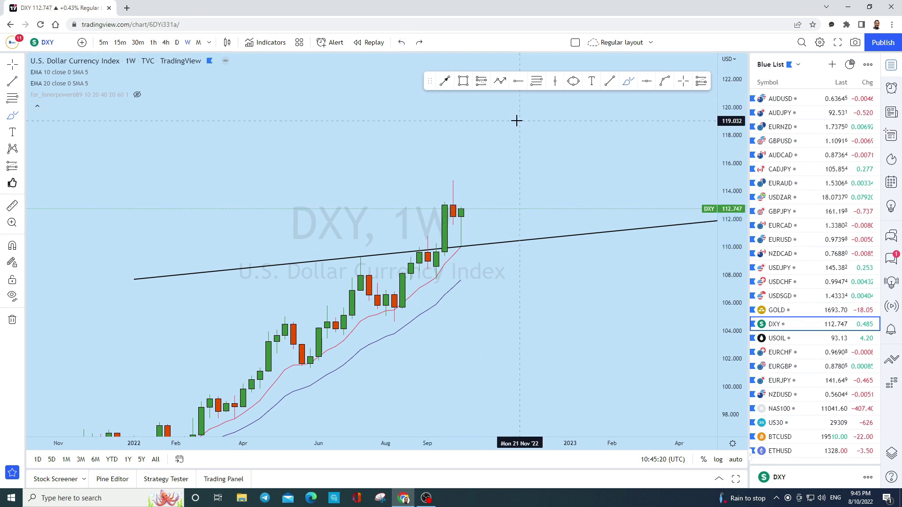
- Try brush marks at the trend line's touches and upward projections to about 116 and 118, undoing them all
left_click_drag(351, 261, 361, 257)
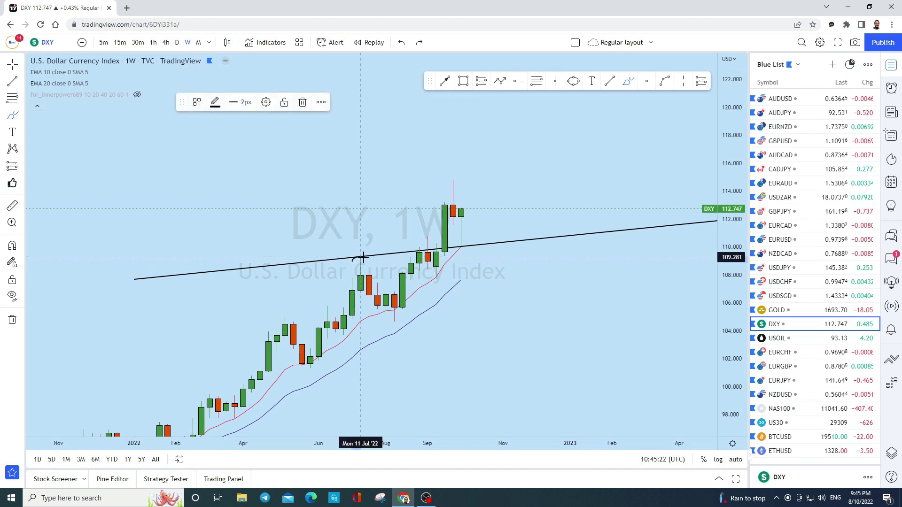
mouse_move(429, 241)
left_mouse_down()
mouse_move(420, 249)
mouse_move(469, 242)
mouse_move(492, 162)
left_mouse_up()
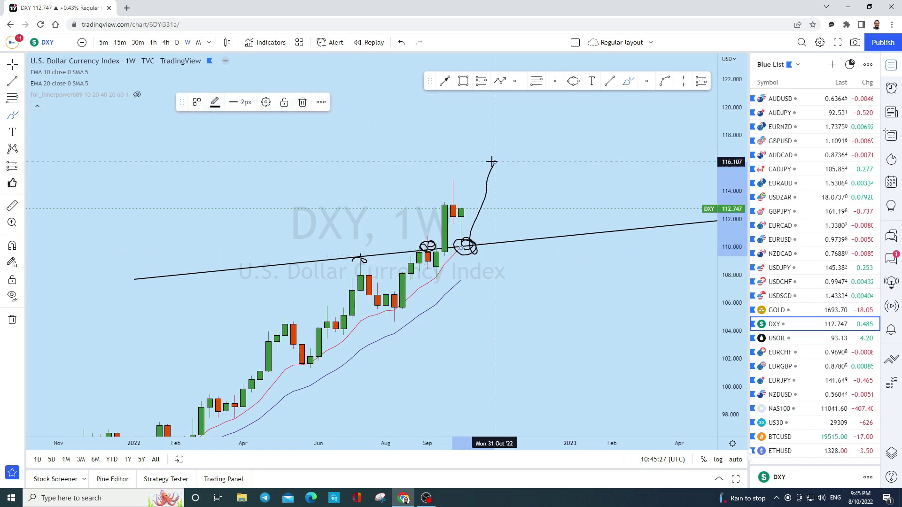
left_click(406, 42)
left_click(407, 42)
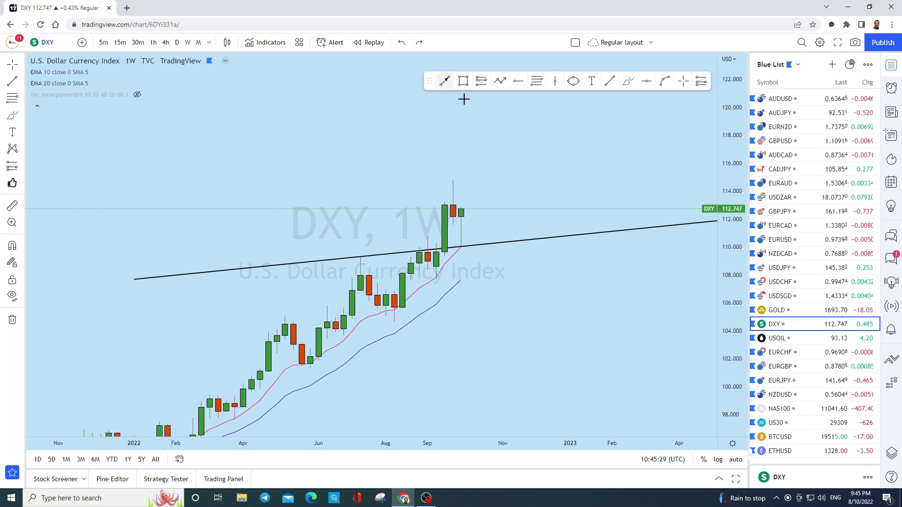
left_click_drag(470, 211, 503, 126)
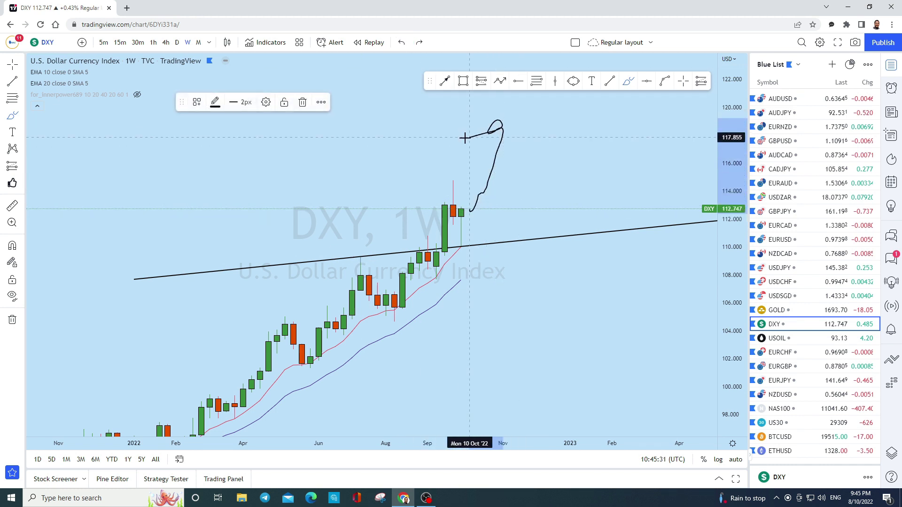
left_click(402, 43)
- Switch the DXY chart to the daily timeframe
left_click(177, 43)
left_click_drag(728, 349, 723, 122)
scroll(528, 188, "up", 4)
scroll(522, 200, "down", 5)
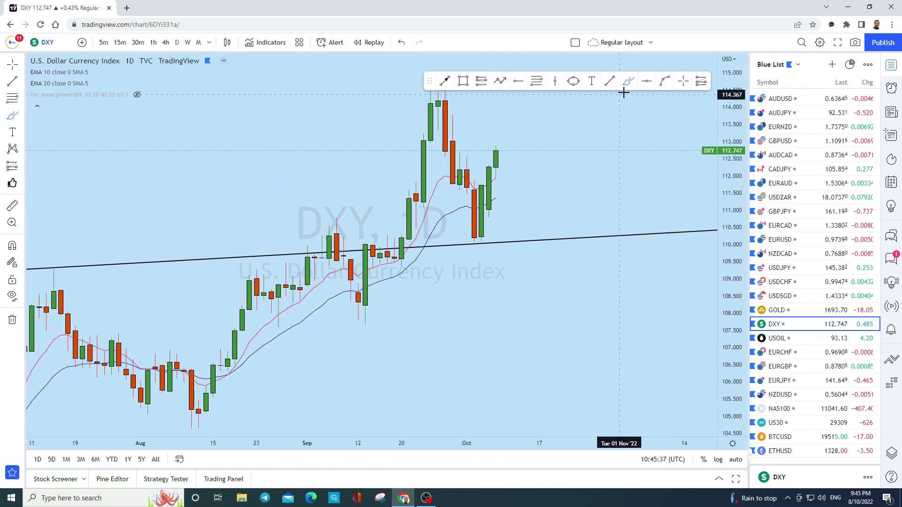
- Try brush strokes tracing the recent daily swings up to about 114 and circling the last candle, undoing both
mouse_move(444, 115)
left_mouse_down()
mouse_move(466, 166)
mouse_move(468, 244)
mouse_move(510, 103)
left_mouse_up()
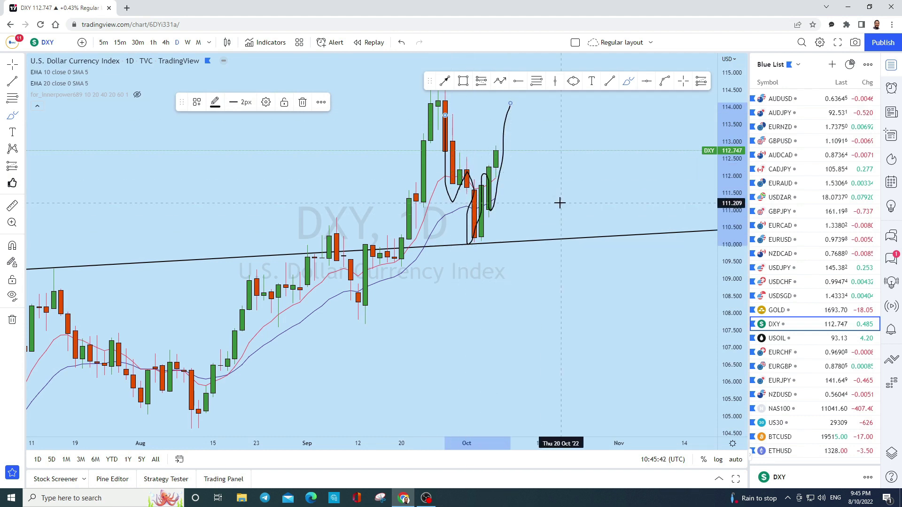
left_click(401, 42)
mouse_move(508, 147)
left_mouse_down()
mouse_move(490, 155)
mouse_move(502, 162)
mouse_move(496, 147)
left_mouse_up()
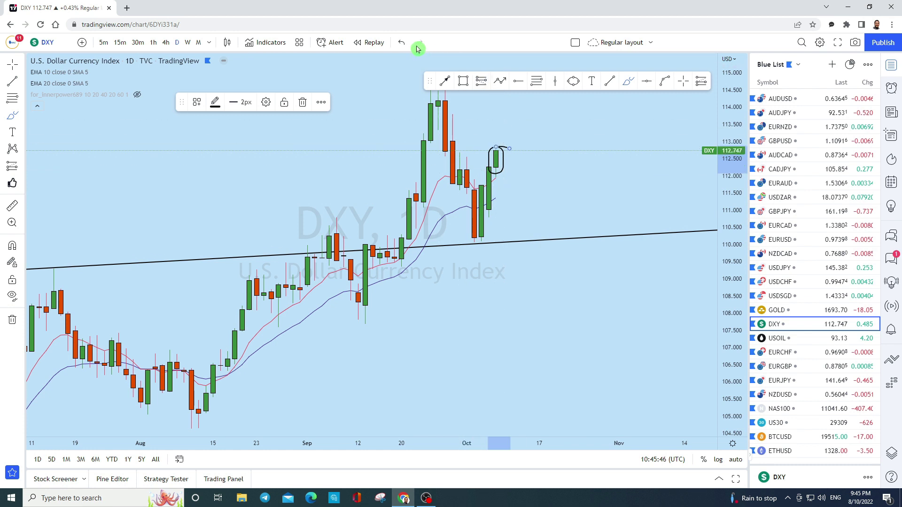
left_click(401, 42)
- Draw a thin rectangle marking the level at about 111.9 on the daily chart, from September to early November
left_click(12, 66)
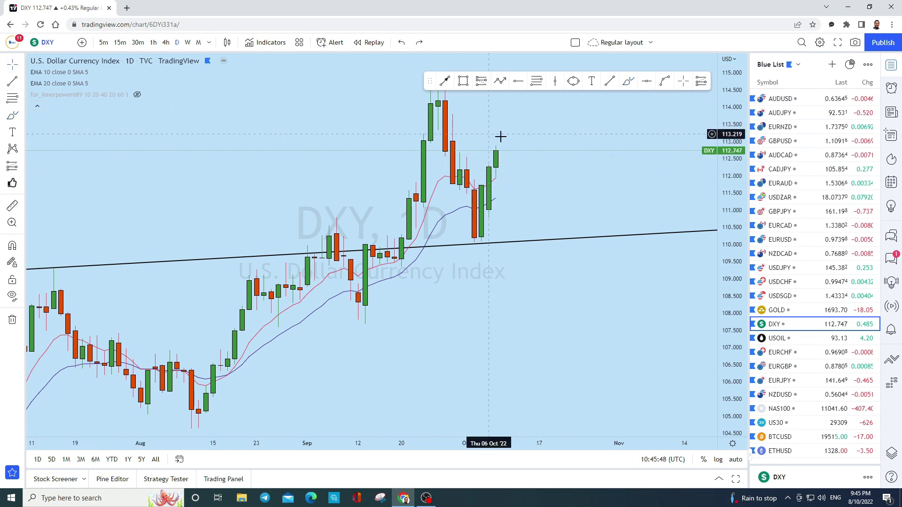
left_click_drag(550, 149, 539, 236)
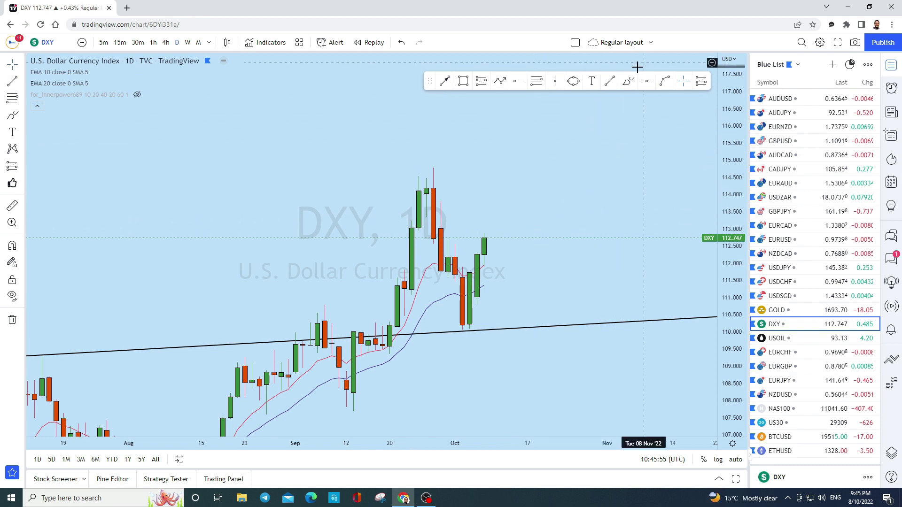
left_click(464, 83)
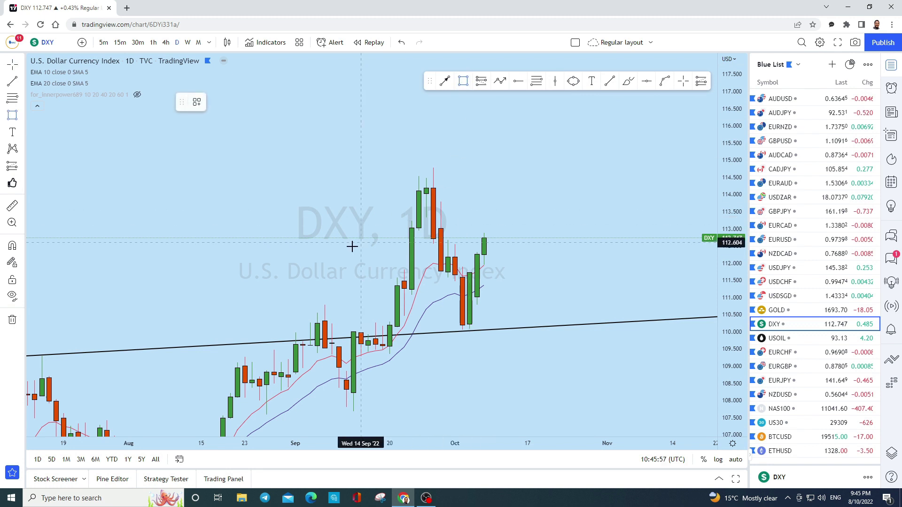
left_click_drag(339, 270, 615, 268)
left_click(609, 262)
left_click_drag(628, 230, 563, 214)
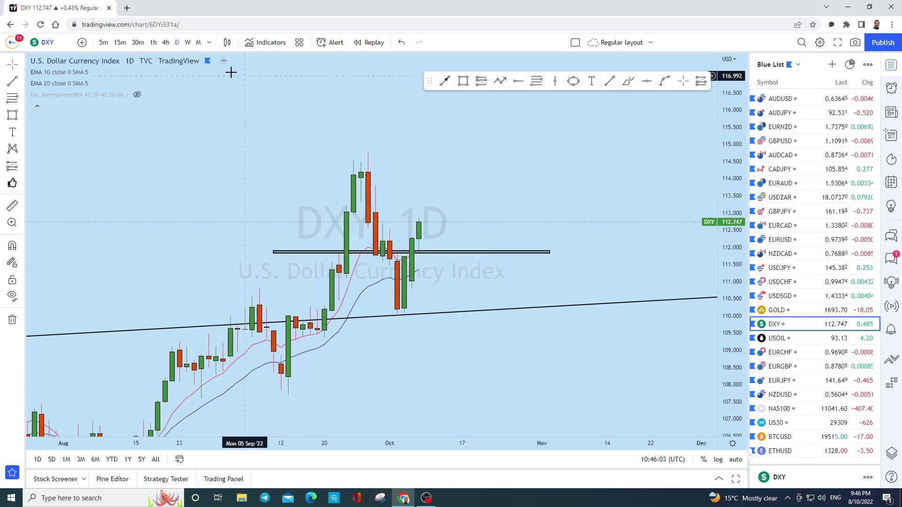
- Switch DXY to the 4-hour timeframe and brush a stepped pullback from the last candle down to about 112.2
left_click(166, 43)
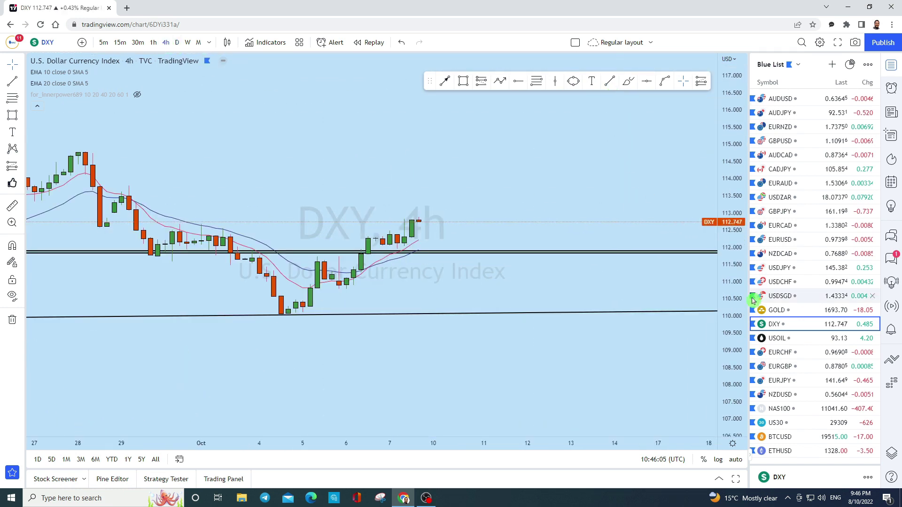
scroll(543, 233, "down", 3)
scroll(590, 224, "up", 1)
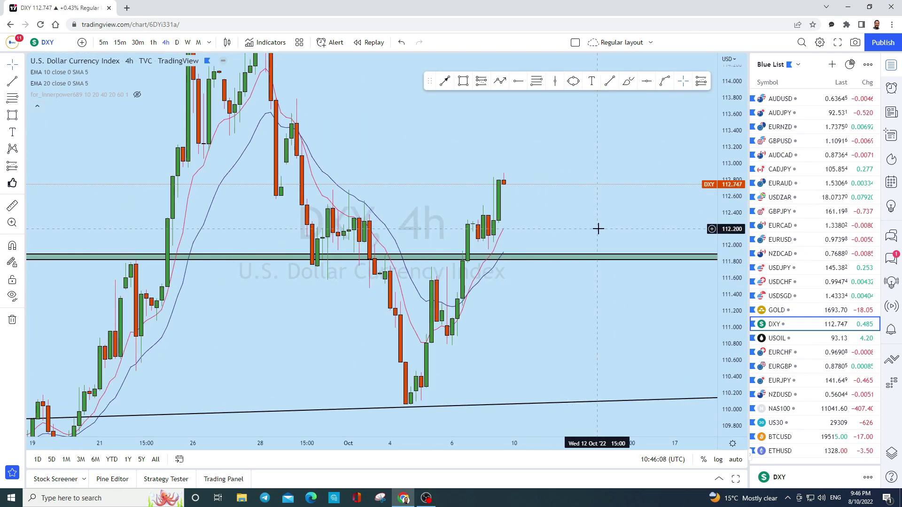
left_click(628, 81)
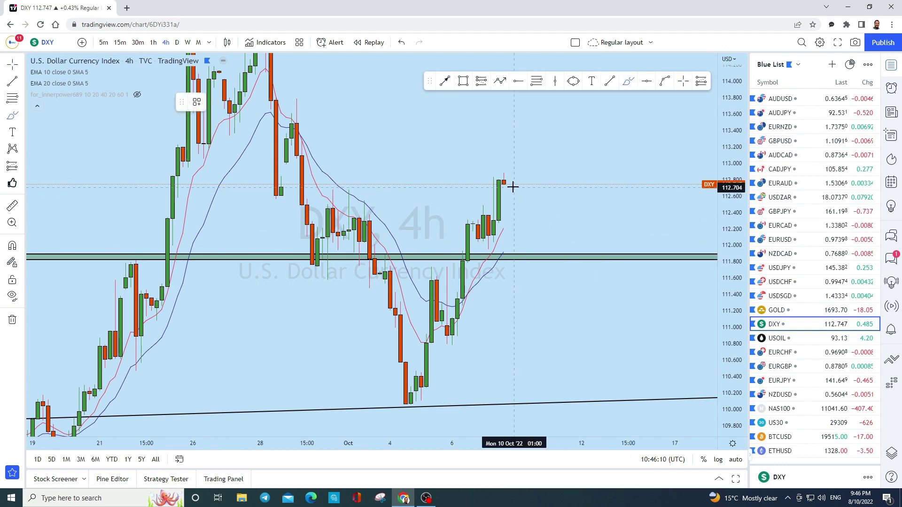
mouse_move(509, 186)
left_mouse_down()
mouse_move(526, 227)
mouse_move(536, 226)
left_mouse_up()
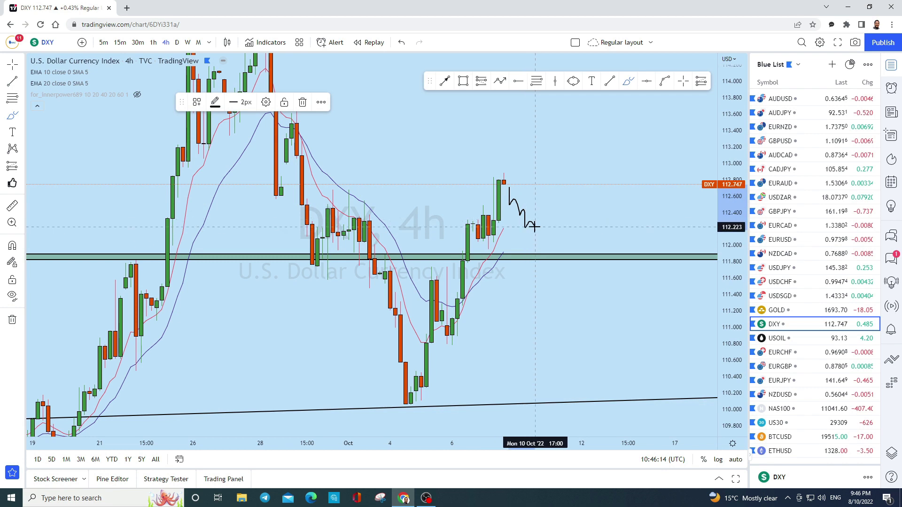
- Draw a circle around the brushed pullback at about 112.4, just after the last candle
left_click(571, 84)
left_click(503, 226)
left_click(541, 206)
left_click(550, 226)
- Draw an arrow from the circle at 112.126 up to 114.875 on 16 October
left_click_drag(674, 111, 523, 250)
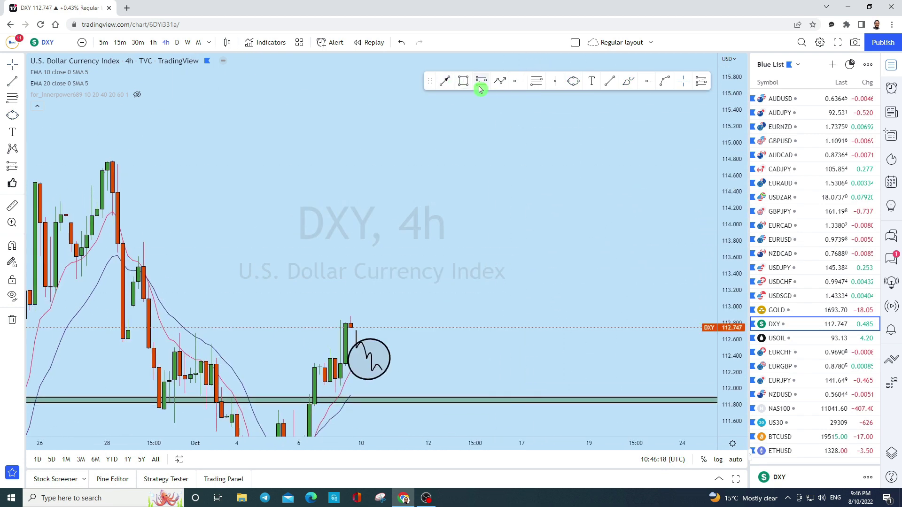
left_click(445, 81)
left_click(361, 378)
left_click(516, 153)
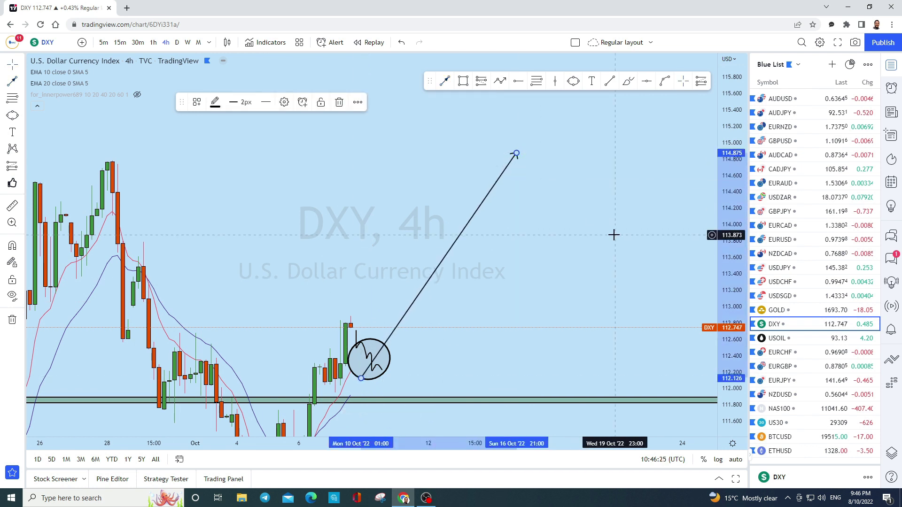
- Open USOIL on the monthly timeframe and compress the price scale to fit the price history since 2016
left_click(799, 340)
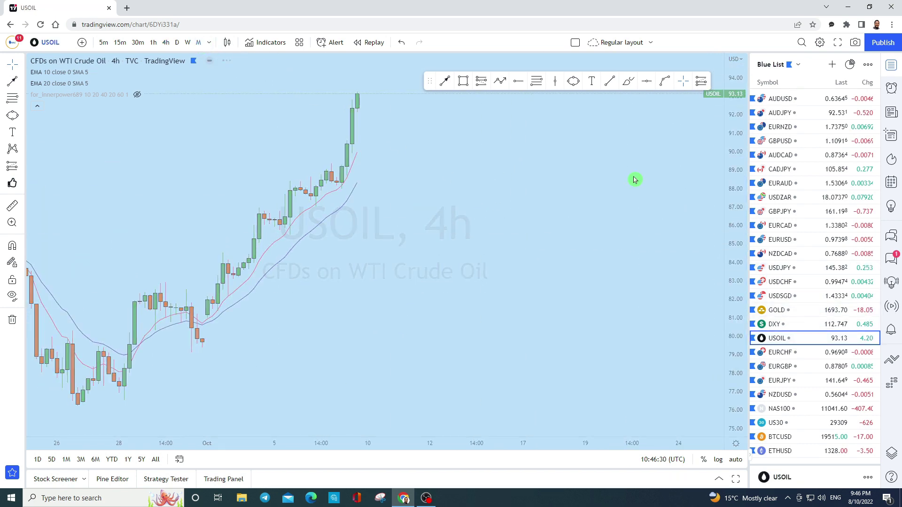
type("1M")
key("Return")
left_click_drag(730, 211, 733, 288)
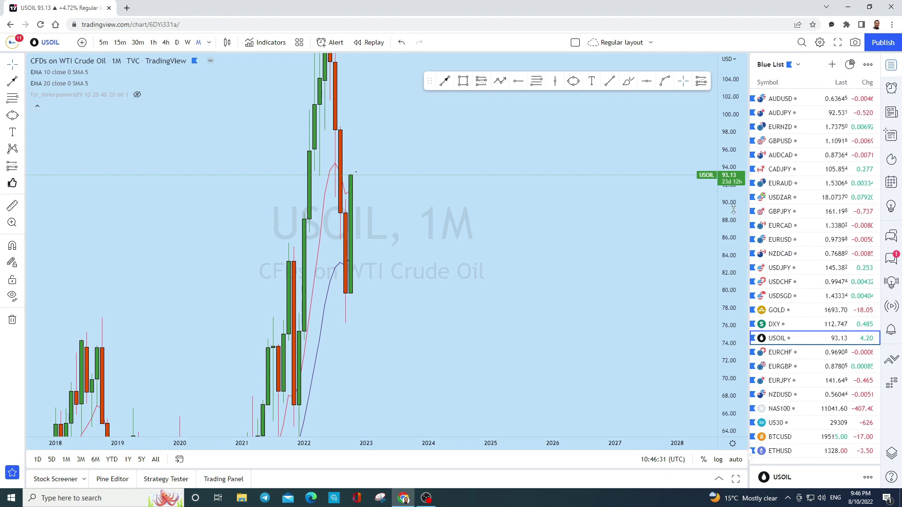
left_click_drag(734, 211, 731, 437)
scroll(534, 377, "down", 5)
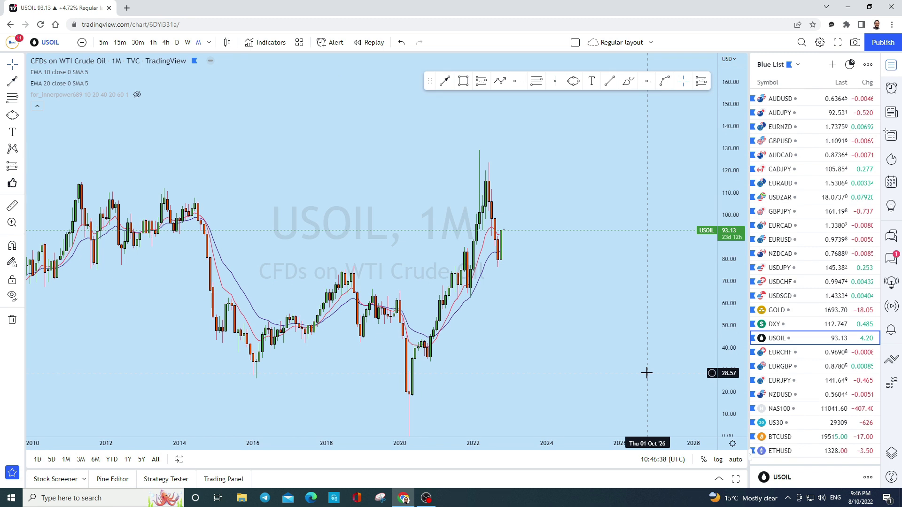
scroll(646, 373, "up", 3)
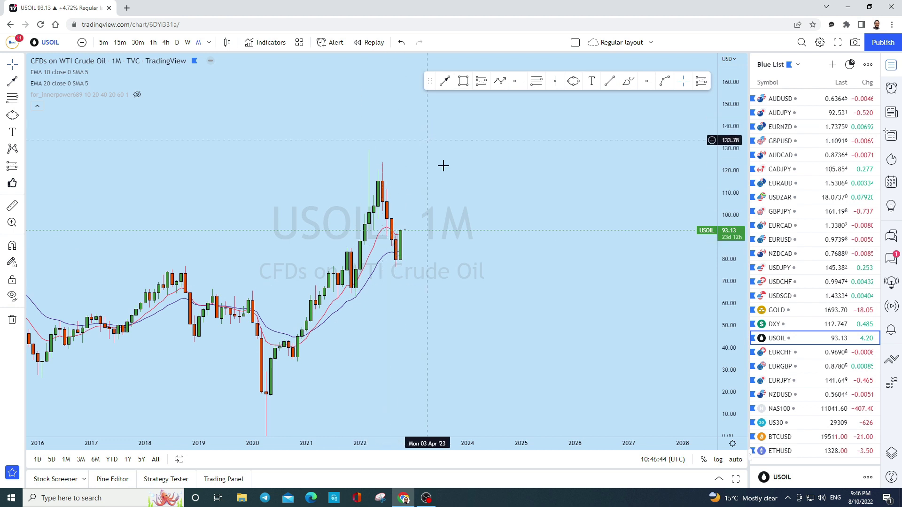
- Brush a projected dip and rally to about 120 after the last monthly candle, and undo it
scroll(423, 155, "up", 2)
left_click(629, 81)
mouse_move(297, 231)
left_mouse_down()
mouse_move(302, 240)
mouse_move(334, 177)
mouse_move(346, 189)
mouse_move(316, 183)
left_mouse_up()
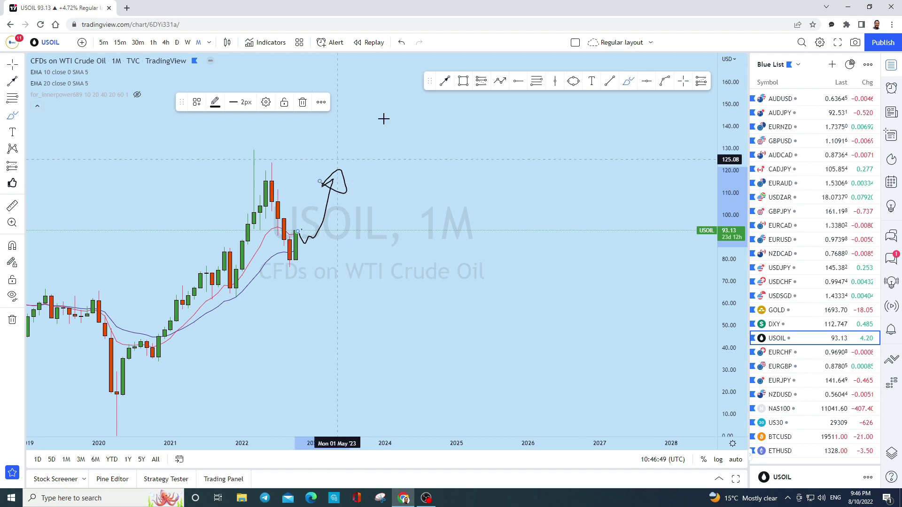
left_click(402, 43)
- Draw a rectangle marking the zone from about 67 to 83 on the monthly chart, from 2020 to mid-2024
scroll(578, 292, "down", 2)
left_click(609, 82)
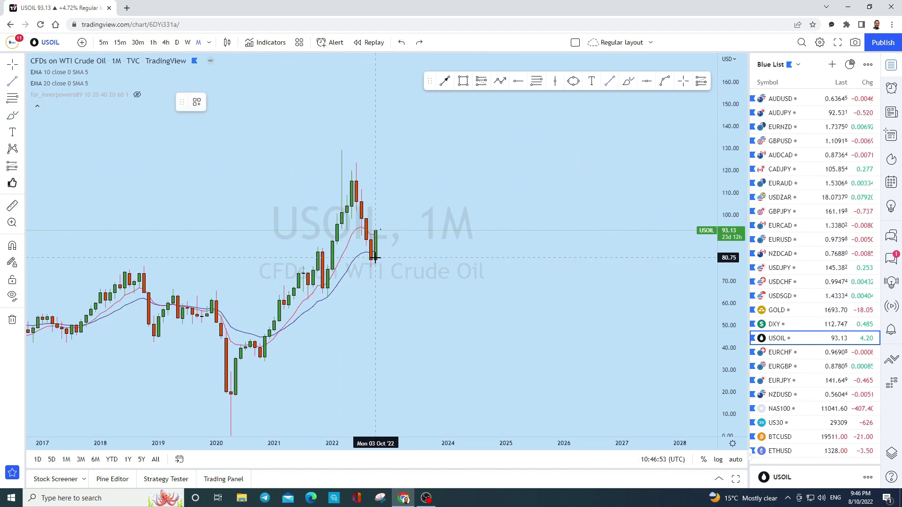
left_click(464, 82)
mouse_move(217, 288)
left_mouse_down()
mouse_move(427, 246)
mouse_move(477, 252)
left_mouse_up()
left_click_drag(383, 284, 478, 319)
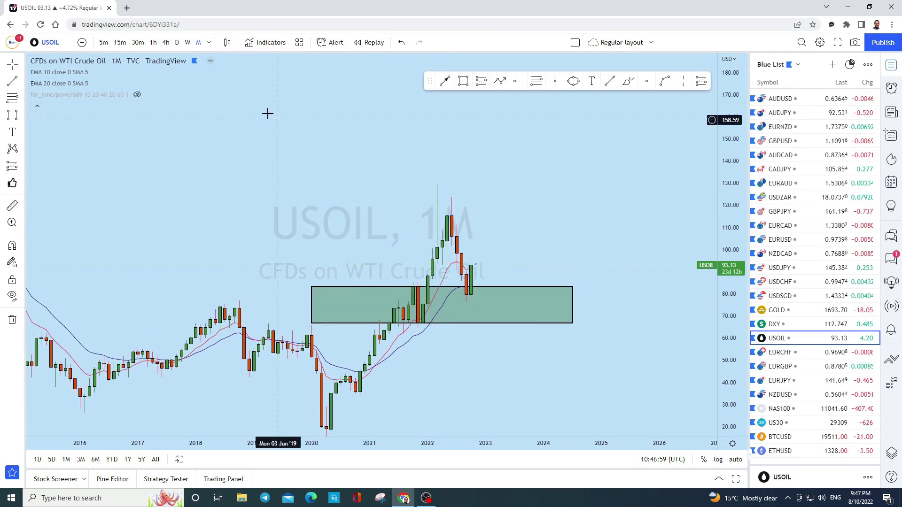
- Switch USOIL to the weekly timeframe with the last candles and the rectangle zone in view
left_click(608, 124)
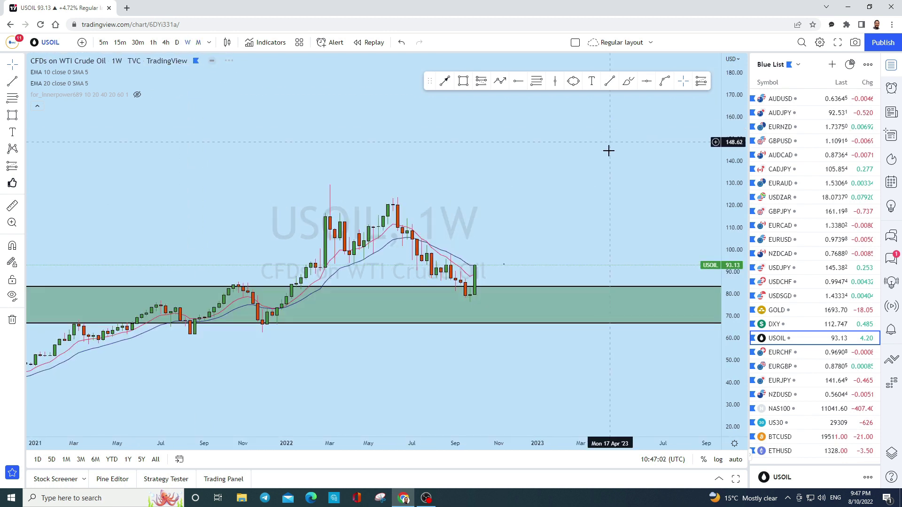
scroll(611, 169, "down", 2)
left_click(22, 65)
left_click_drag(654, 197, 586, 167)
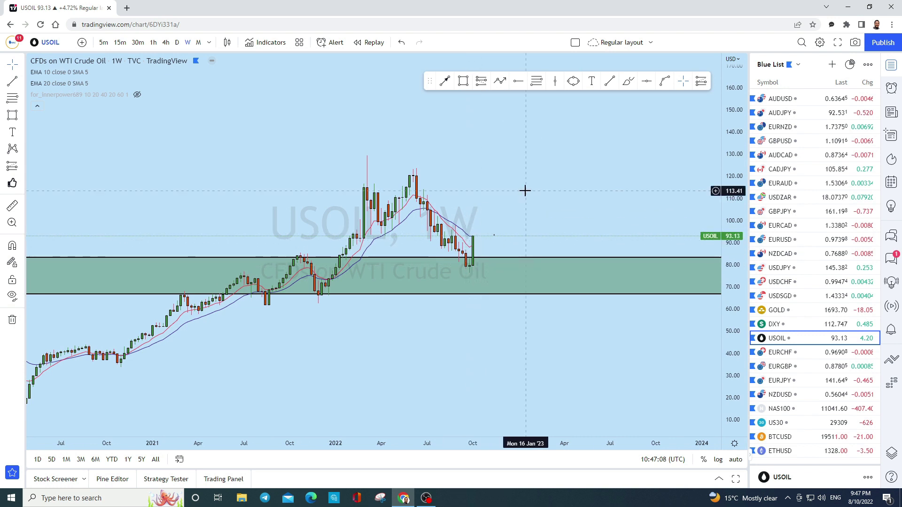
- Brush a projected pullback to about 88 and rise past 100 after the last weekly candle, and undo it
scroll(525, 190, "up", 3)
left_click(628, 81)
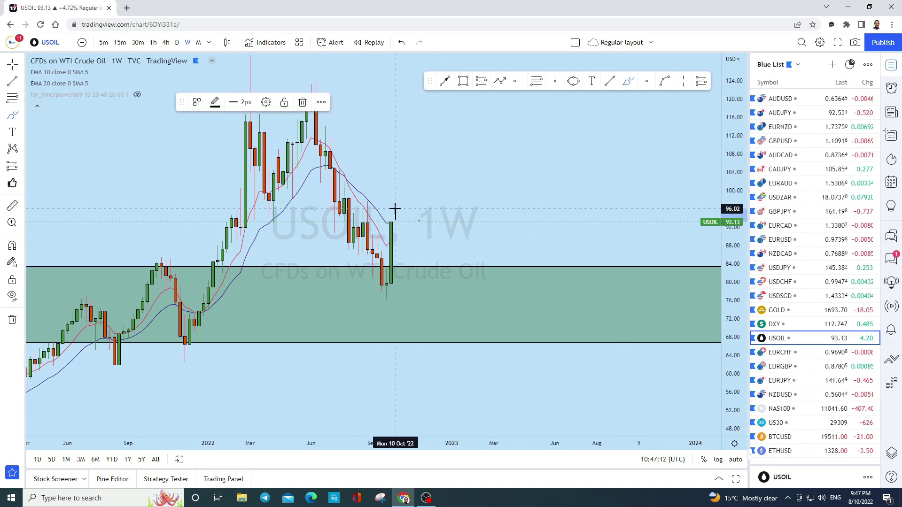
mouse_move(404, 203)
left_mouse_down()
mouse_move(403, 251)
mouse_move(416, 180)
mouse_move(423, 186)
mouse_move(387, 192)
left_mouse_up()
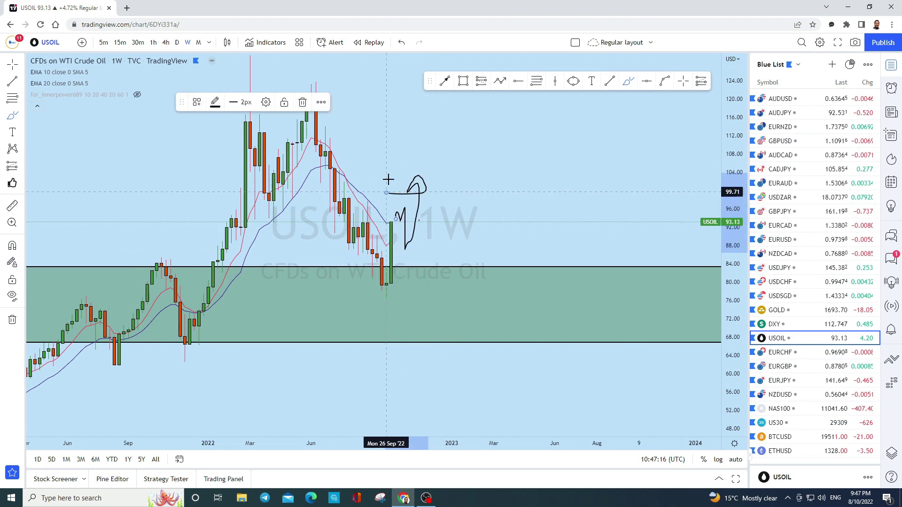
left_click(402, 42)
- Switch USOIL to the daily timeframe, framing the candles from July to October
scroll(540, 226, "down", 2)
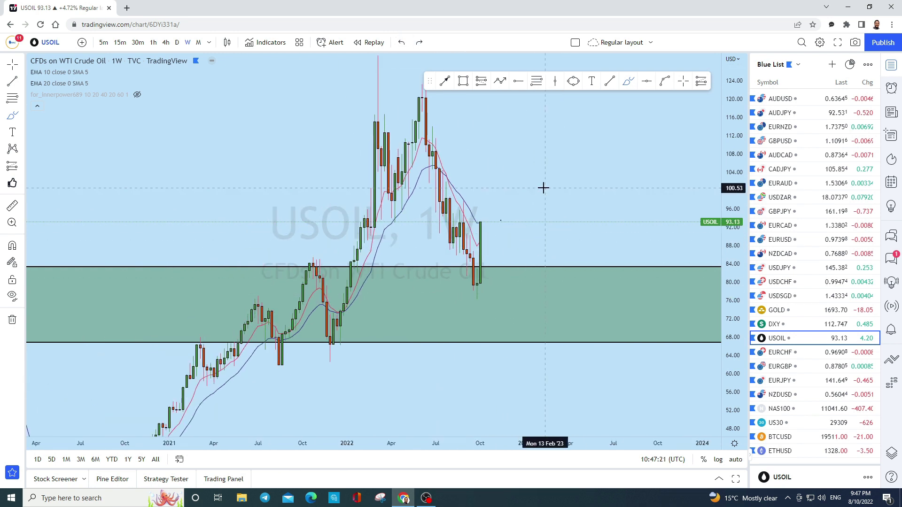
left_click(179, 43)
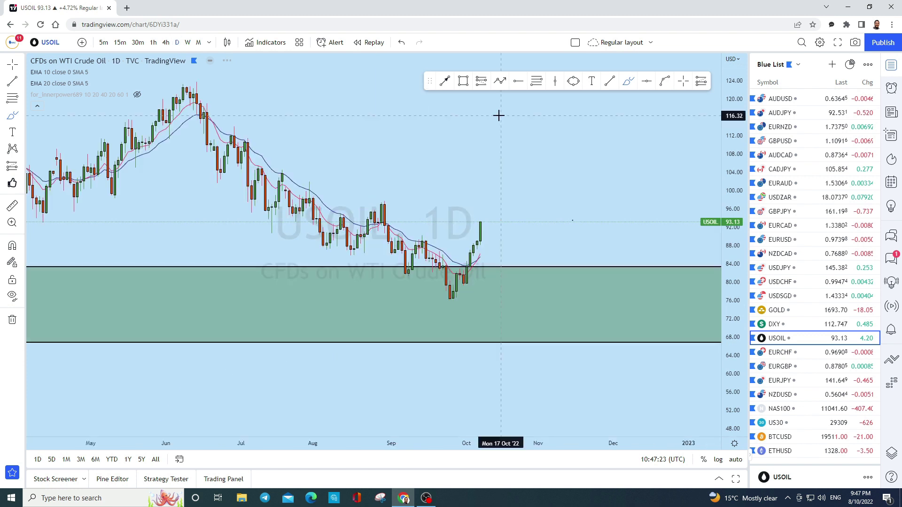
scroll(598, 196, "up", 3)
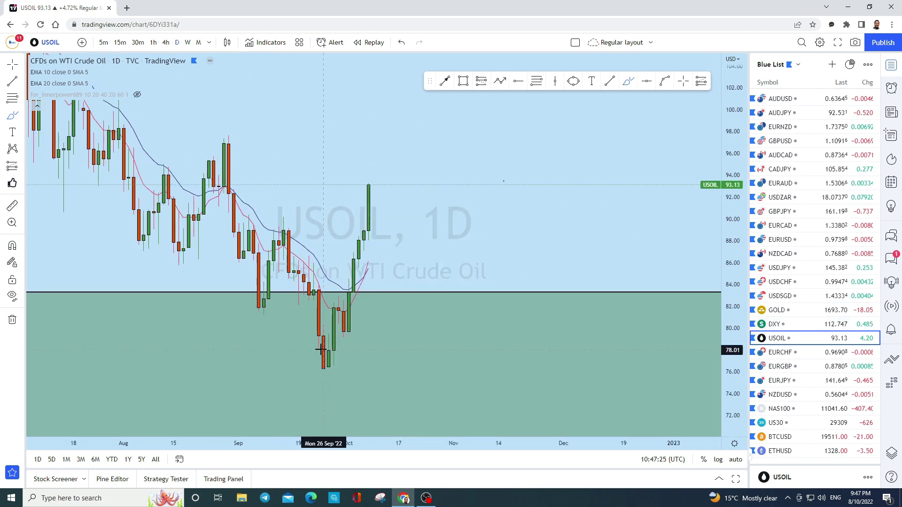
- Brush a stroke along the October daily rally from about 80 to 93, and undo it
left_click_drag(353, 329, 373, 192)
scroll(531, 255, "down", 2)
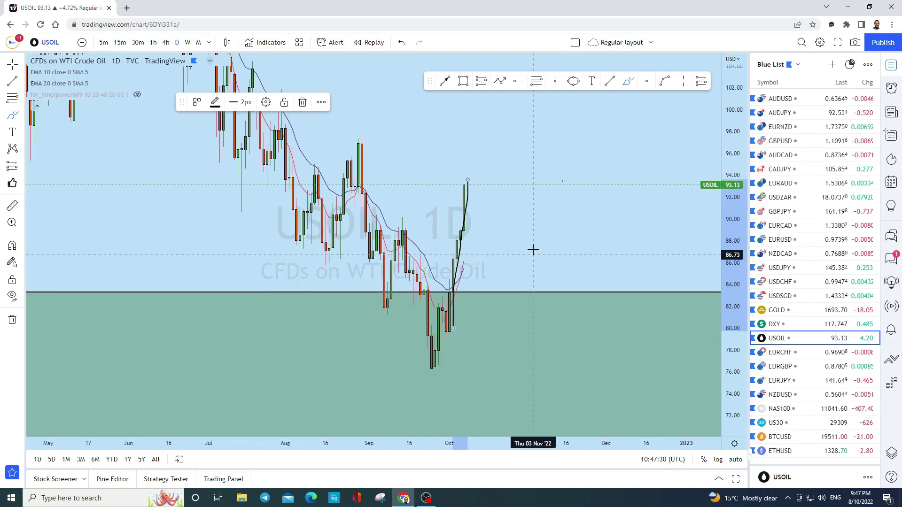
left_click(402, 42)
scroll(480, 175, "down", 2)
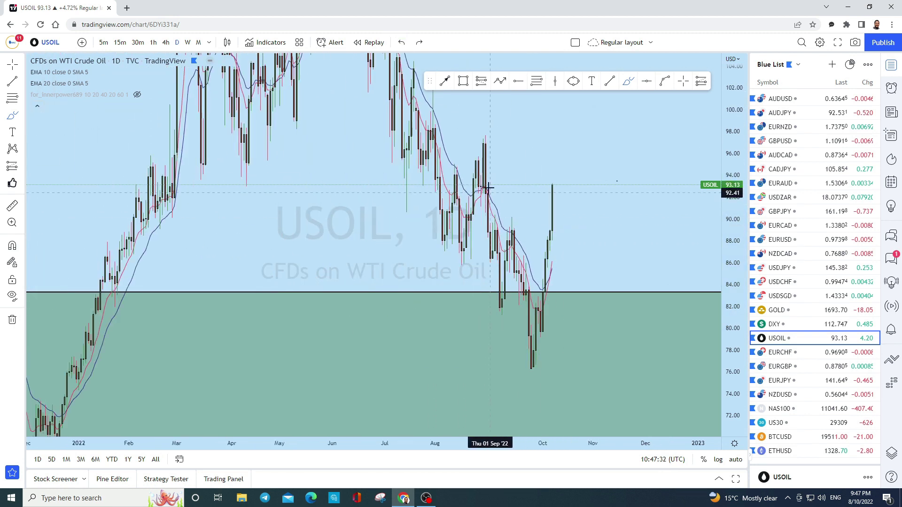
- Brush a small loop beside the late-August daily high at about 96, and undo it
left_click_drag(493, 160, 498, 149)
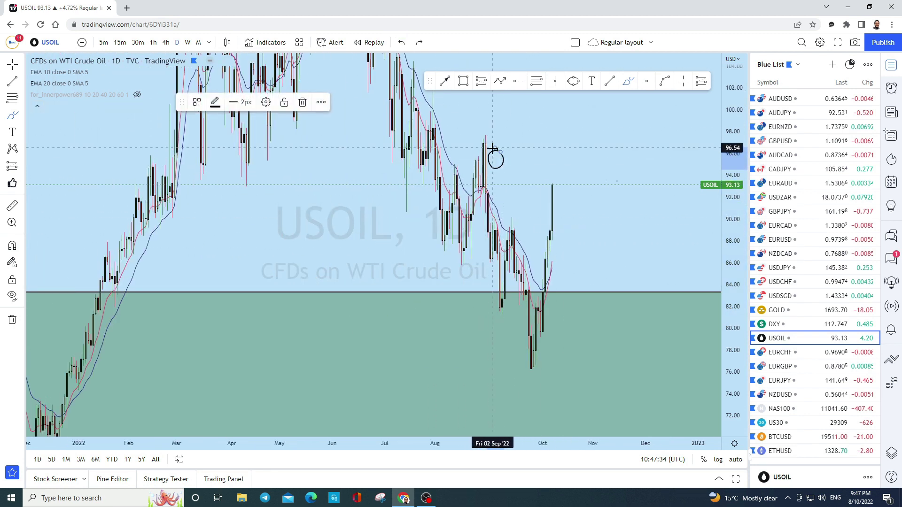
scroll(475, 107, "up", 2)
left_click(402, 42)
scroll(673, 227, "up", 2)
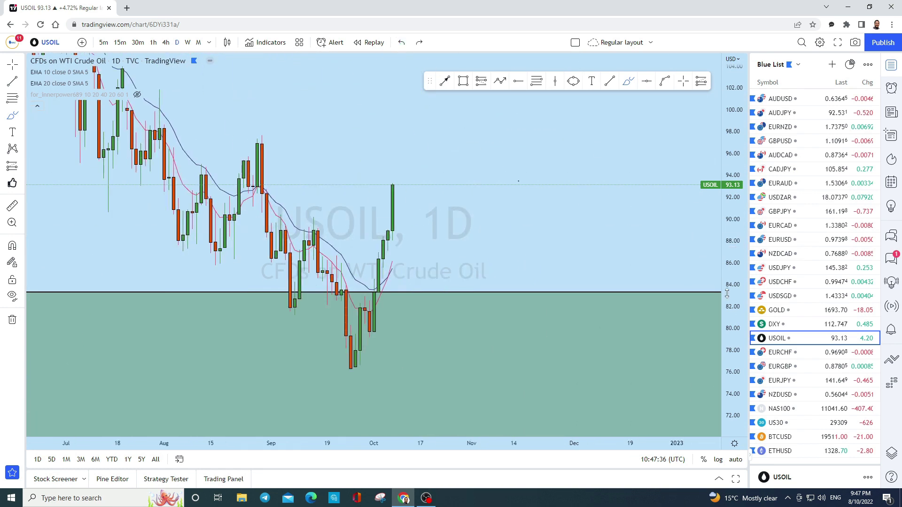
- Try brushing a projected decline from the last daily candle down to about 88 twice, undoing both attempts
left_click_drag(726, 291, 594, 174)
left_click(628, 87)
left_click_drag(399, 149, 404, 238)
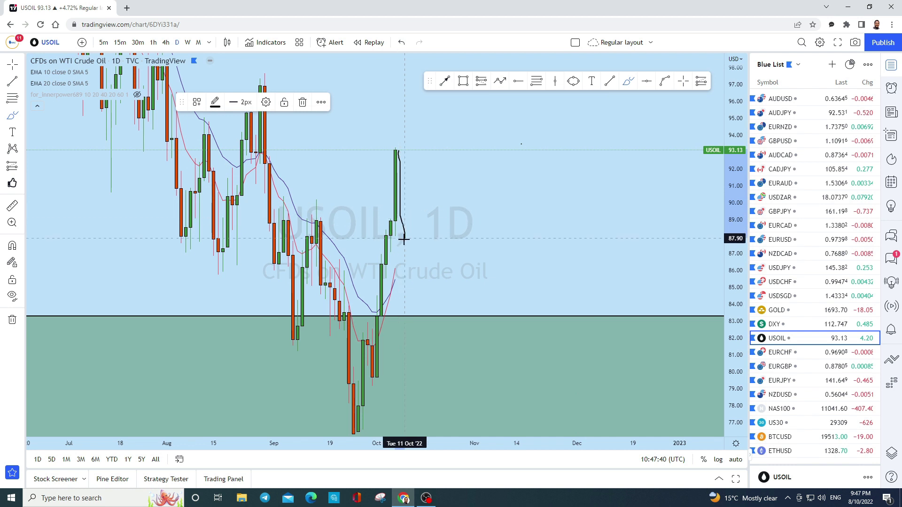
left_click(412, 43)
left_click_drag(399, 146, 410, 232)
left_click(401, 42)
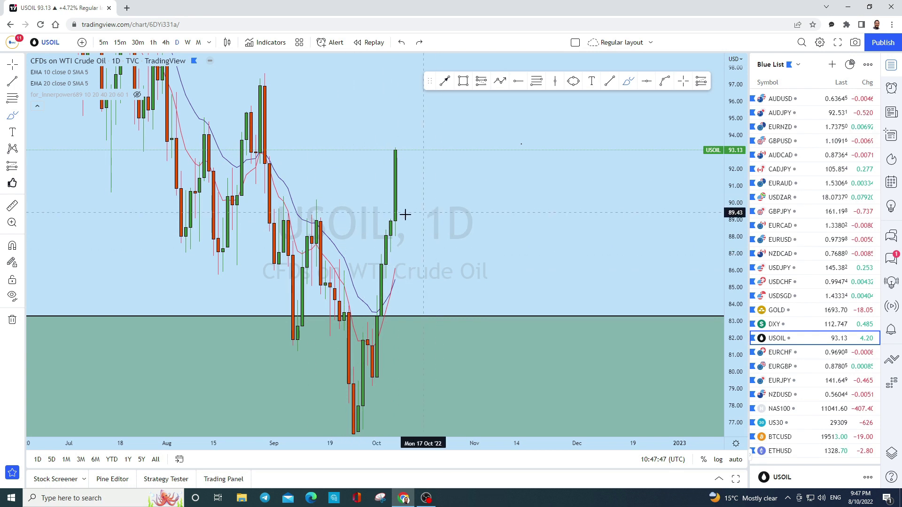
- Draw a horizontal line at 90.15 on the daily chart and switch USOIL to the 4-hour timeframe
scroll(447, 247, "down", 3)
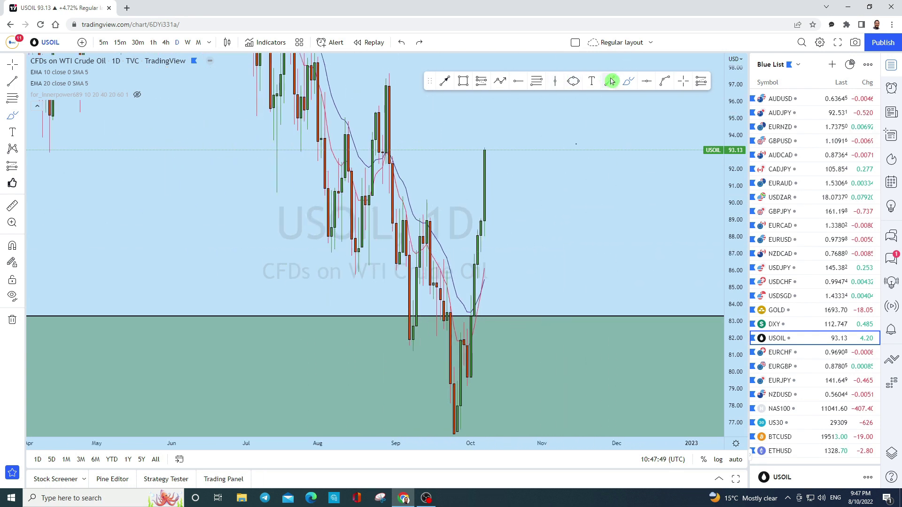
left_click(645, 82)
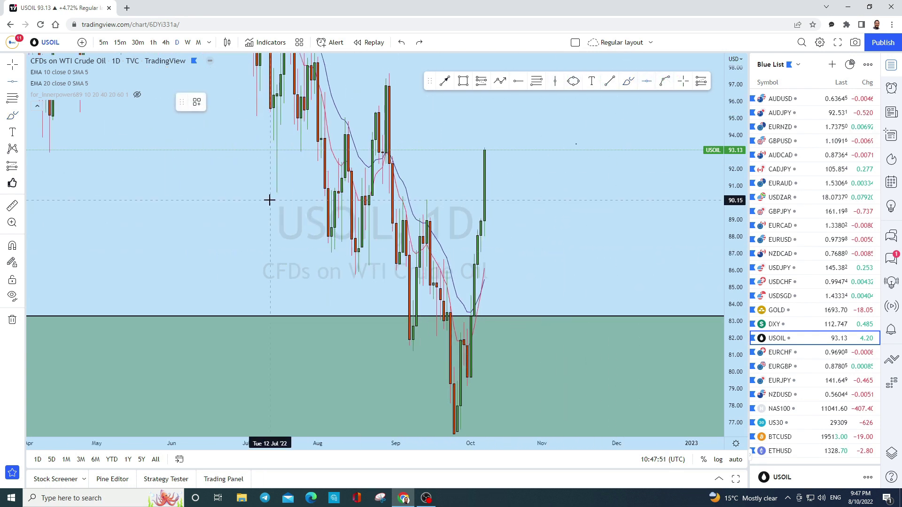
left_click(269, 201)
scroll(545, 169, "up", 4)
left_click(166, 42)
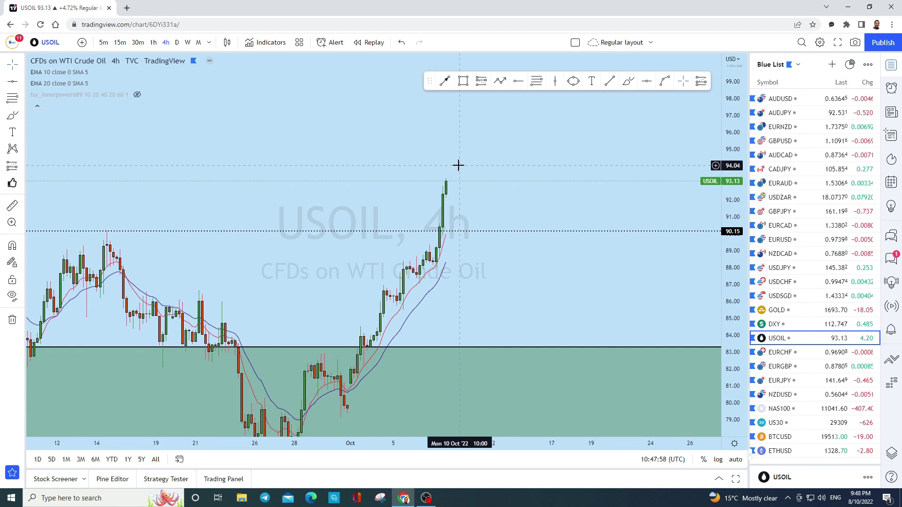
- Brush a projected pullback to the 90.15 line and a rise to about 97, and undo the strokes
left_click(629, 81)
mouse_move(447, 182)
left_mouse_down()
mouse_move(454, 203)
mouse_move(497, 229)
mouse_move(600, 119)
left_mouse_up()
scroll(441, 254, "down", 3)
scroll(521, 225, "up", 3)
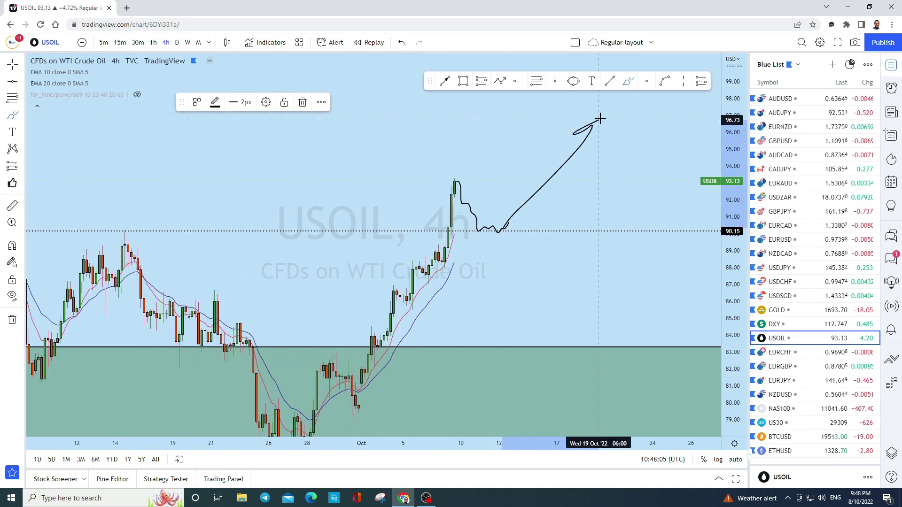
left_click(402, 43)
scroll(705, 263, "up", 2)
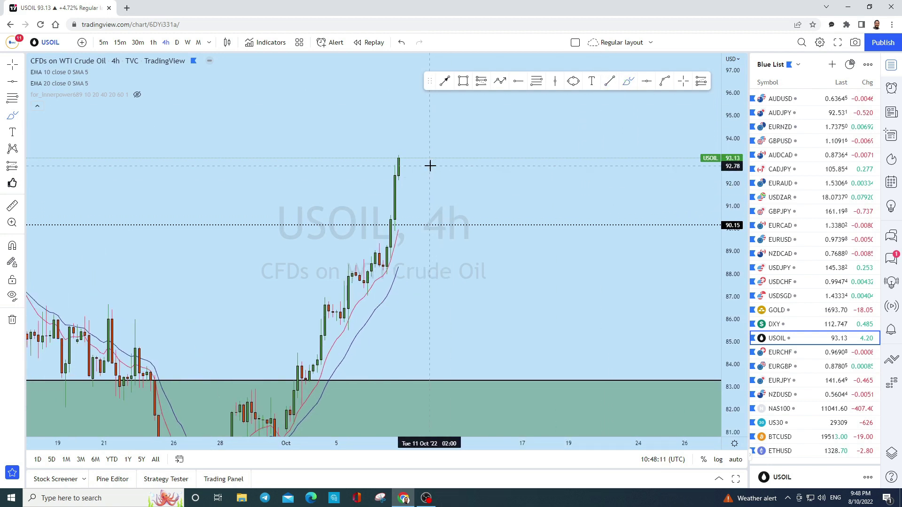
mouse_move(342, 161)
left_mouse_down()
mouse_move(350, 173)
mouse_move(366, 170)
mouse_move(390, 91)
mouse_move(330, 93)
left_mouse_up()
left_click(401, 42)
- Draw an ellipse from about 90.2 to 92.7 beside the last 4-hour candle, just above the 90.15 line
left_click(573, 81)
left_click(352, 215)
left_click(376, 178)
left_click(428, 181)
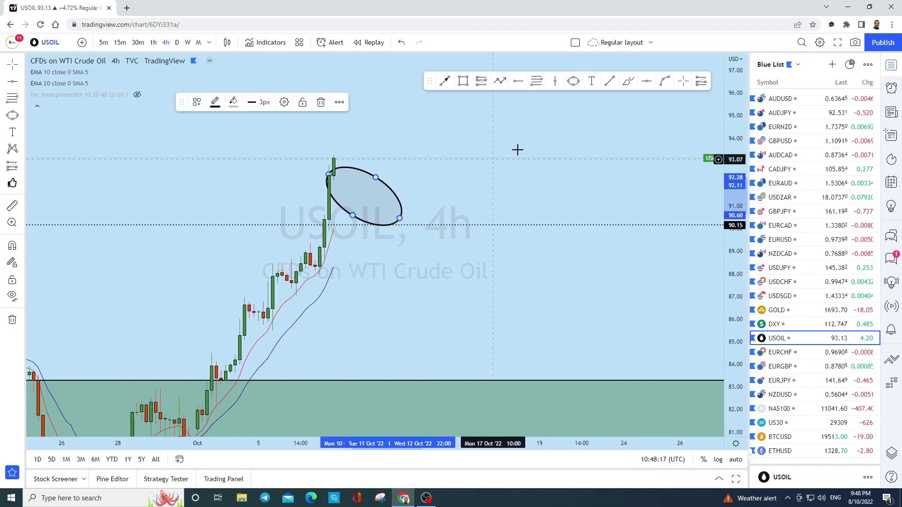
- Draw an arrow from inside the ellipse at 90.80 on 10 October up to 99.53 on 14 October
left_click_drag(428, 180, 405, 331)
left_click(445, 81)
left_click(331, 360)
left_click(437, 163)
scroll(641, 224, "down", 3)
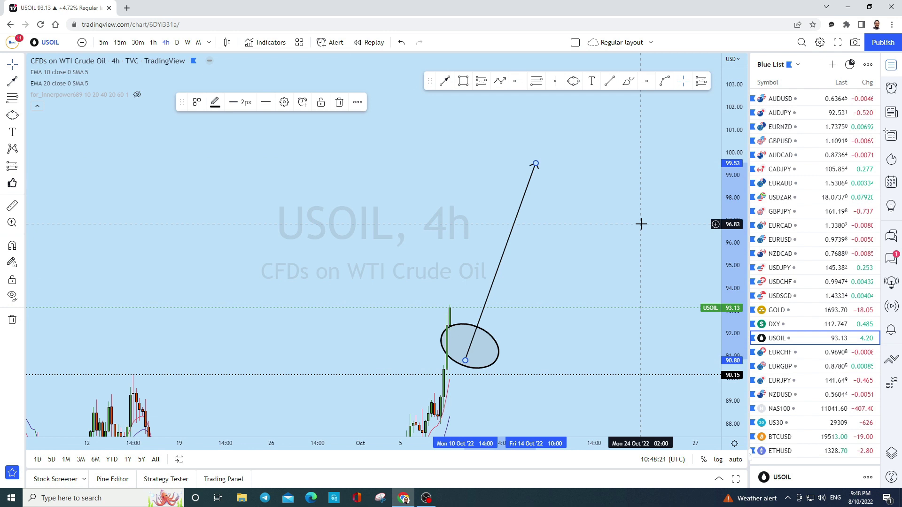
- Open EURCHF and switch it to the monthly timeframe, framing the decline through 2022
left_click(791, 356)
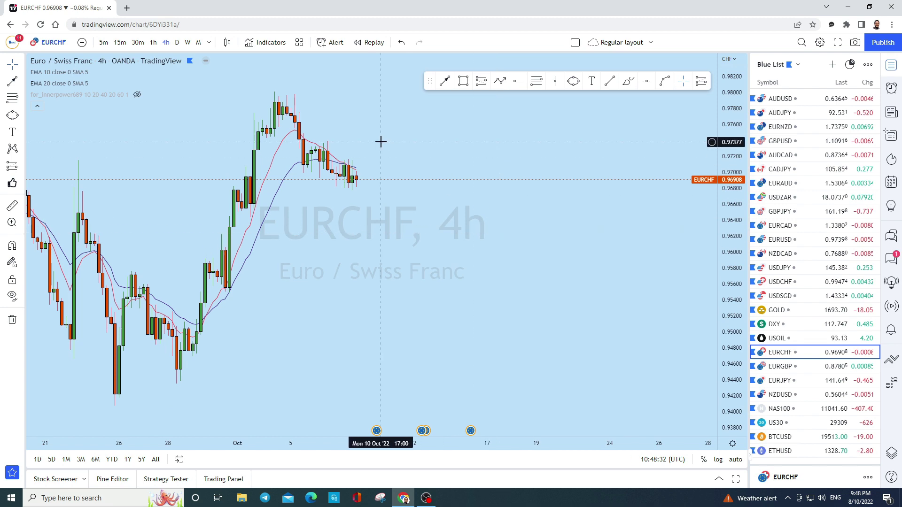
left_click_drag(380, 143, 545, 216)
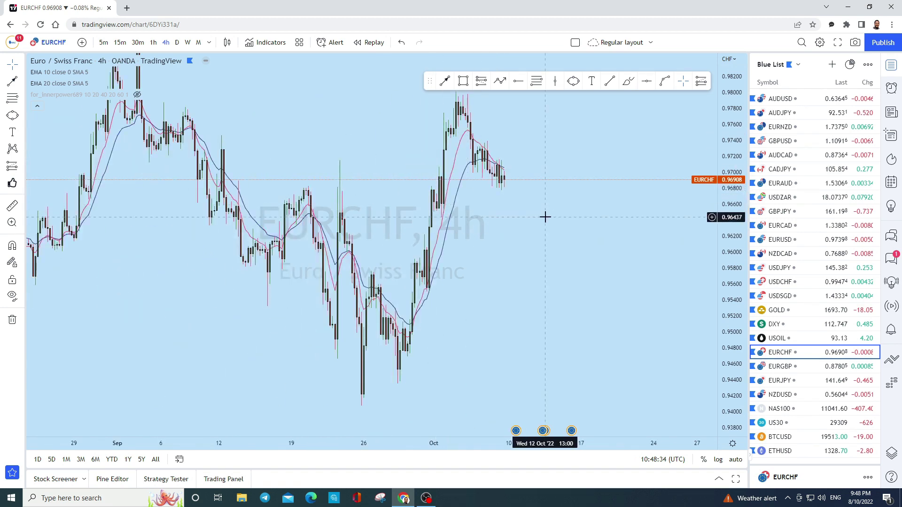
scroll(545, 216, "up", 10)
scroll(553, 253, "down", 5)
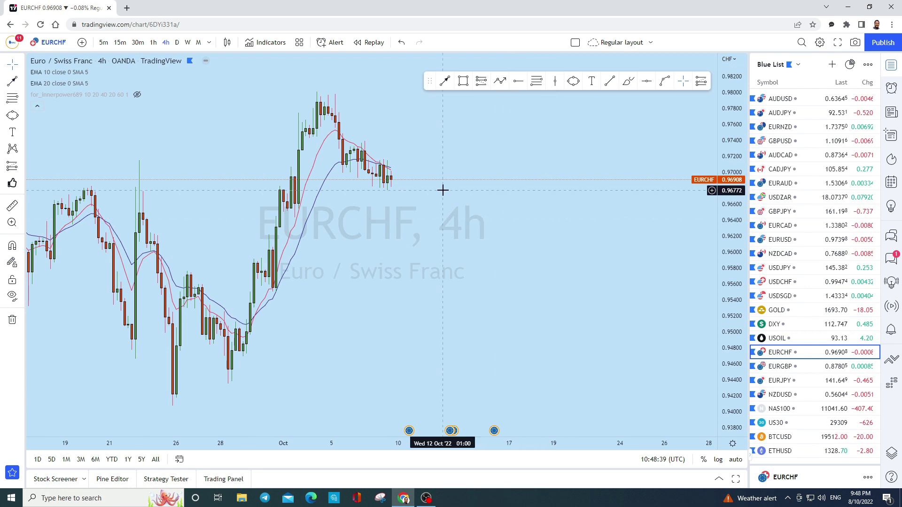
left_click(199, 40)
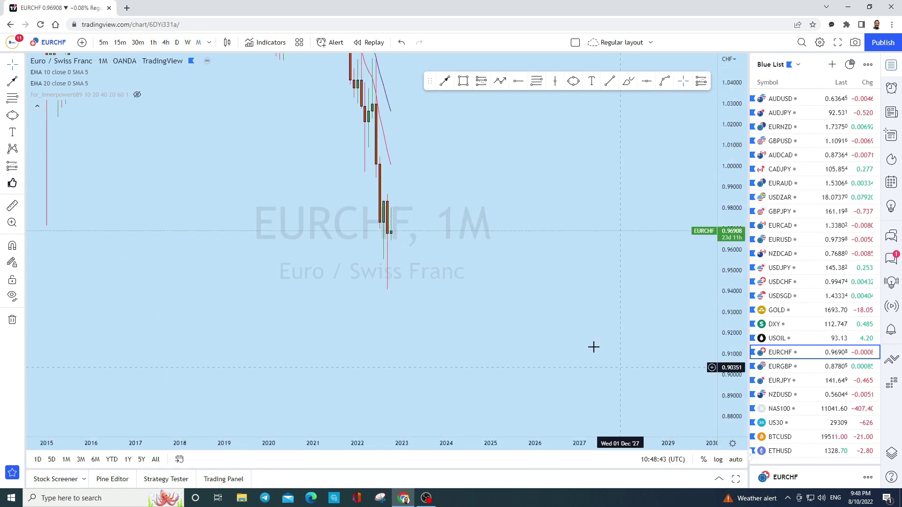
scroll(603, 354, "up", 4)
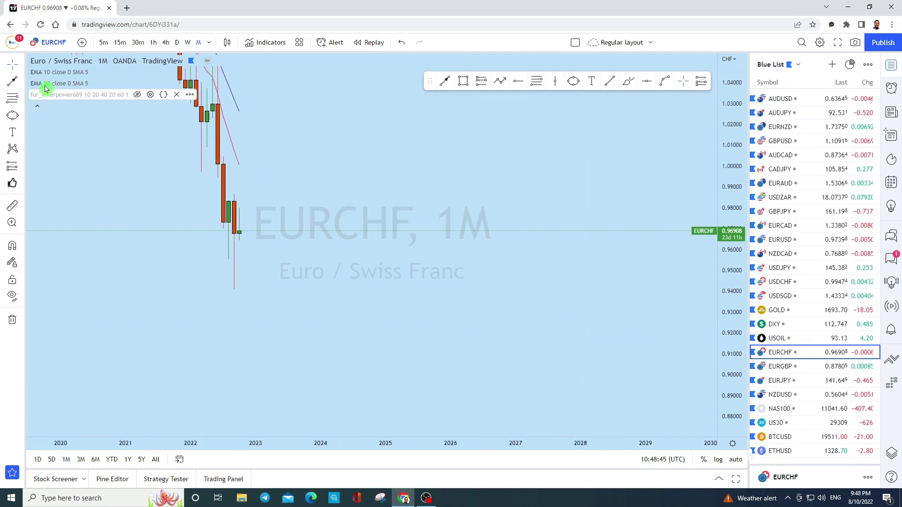
left_click_drag(346, 169, 636, 219)
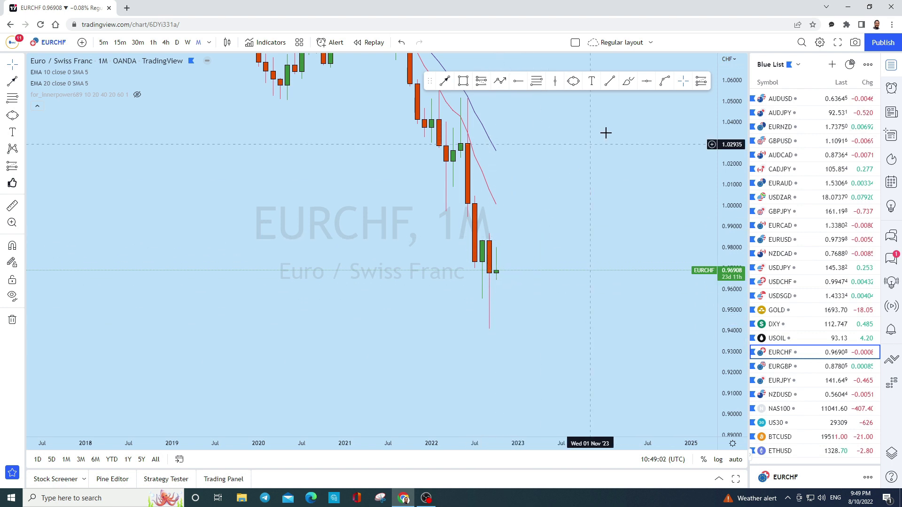
- Brush a downward stroke from the last EURCHF monthly candle, and undo it
left_click(628, 81)
left_click_drag(499, 272, 504, 316)
left_click(406, 42)
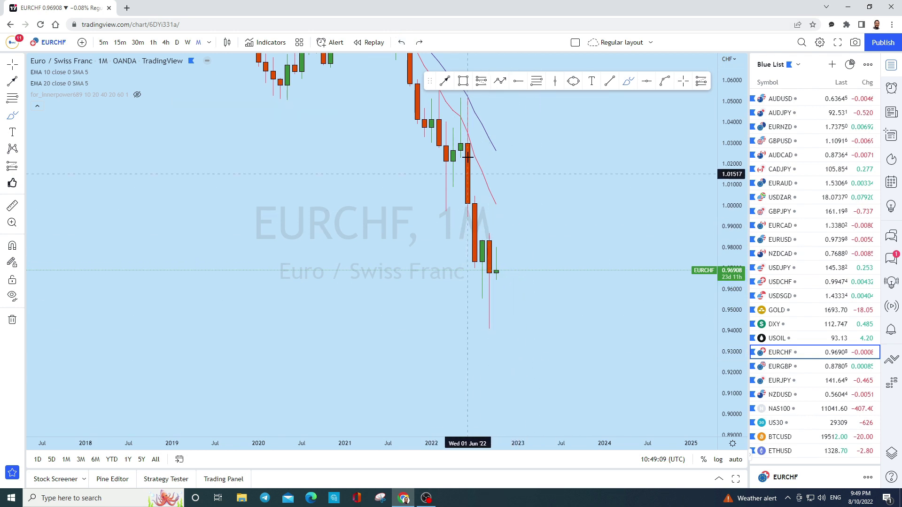
- Return to the normal cursor and switch EURCHF to the weekly timeframe
left_click(8, 65)
left_click_drag(527, 201, 475, 175)
left_click(206, 55)
left_click(187, 47)
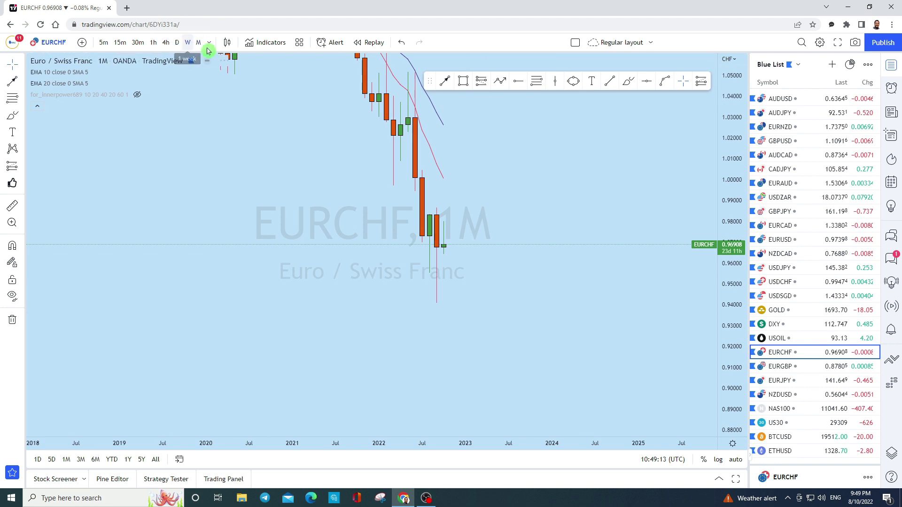
- Brush a short upward stroke beside the last EURCHF weekly candle, and undo it
left_click(17, 66)
left_click_drag(551, 229, 550, 223)
scroll(655, 235, "up", 4)
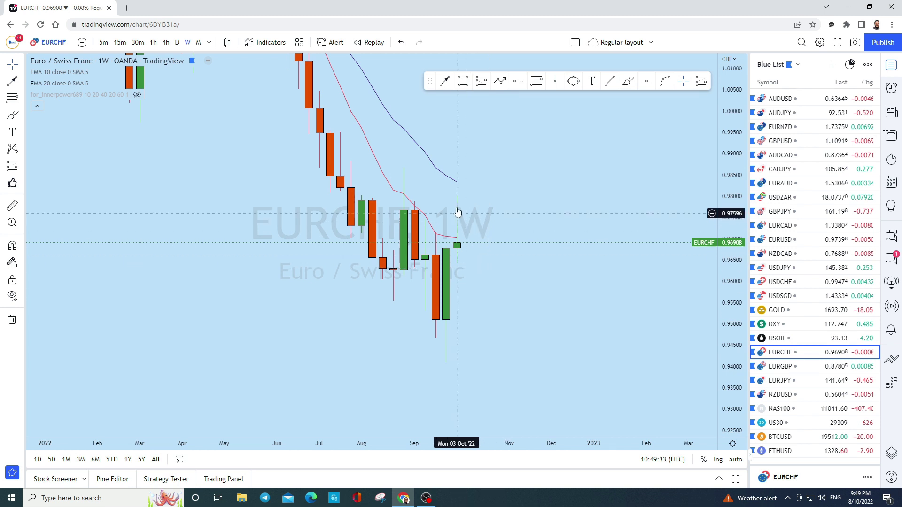
left_click(630, 83)
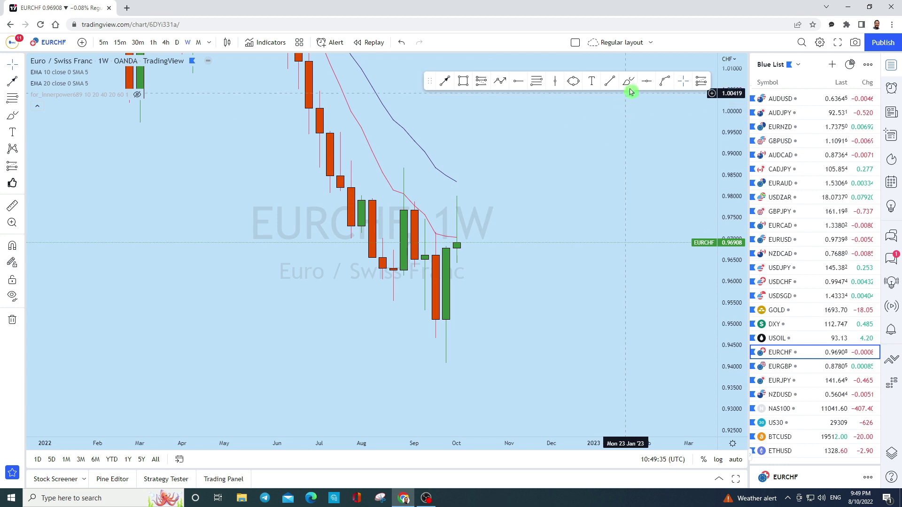
left_click(464, 241)
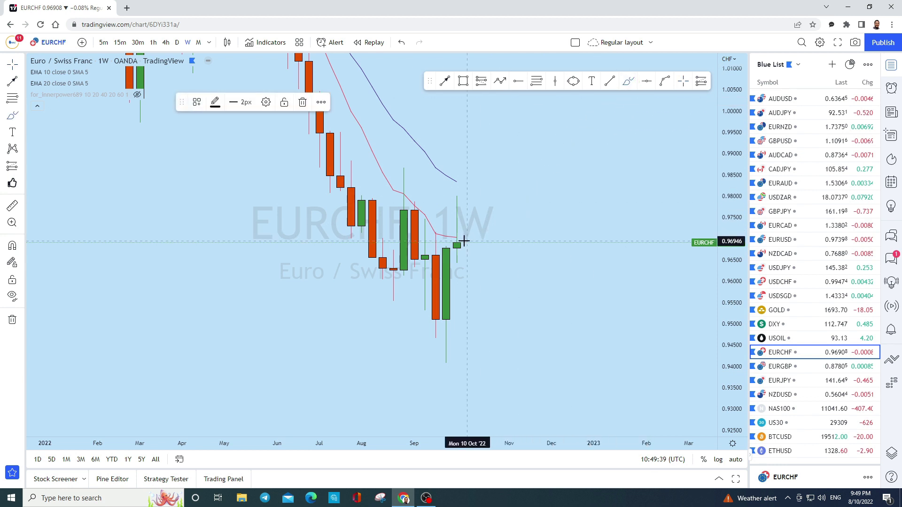
left_click_drag(469, 268, 478, 208)
left_click(462, 80)
left_click(400, 44)
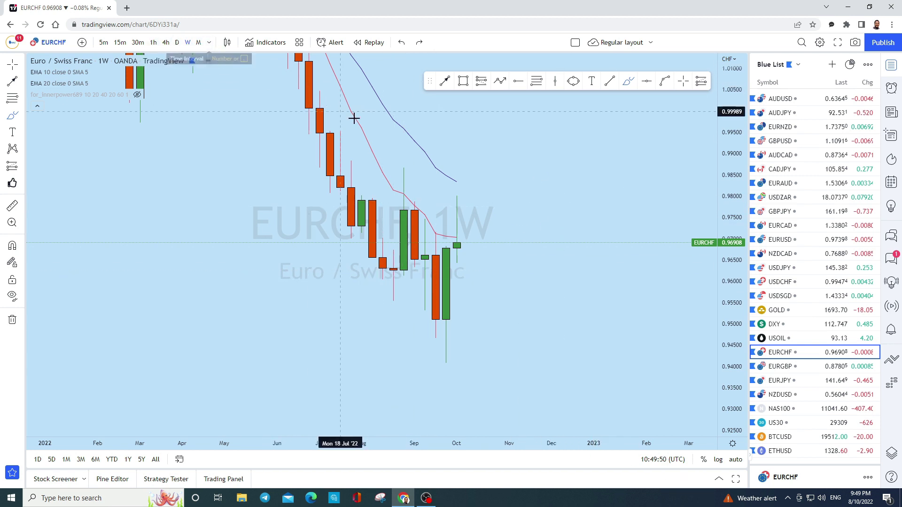
- Switch EURCHF to the daily timeframe and frame the price action from July to October
left_click(178, 42)
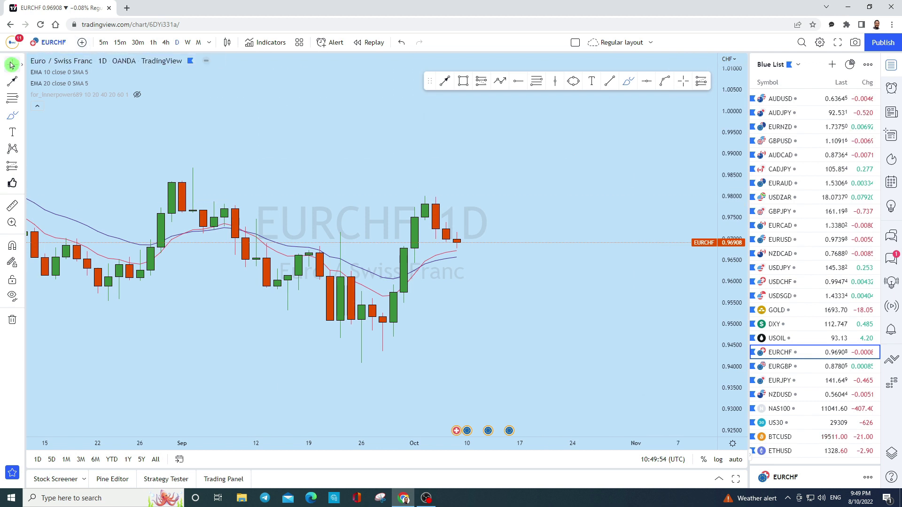
left_click_drag(564, 200, 543, 254)
left_click_drag(729, 342, 737, 235)
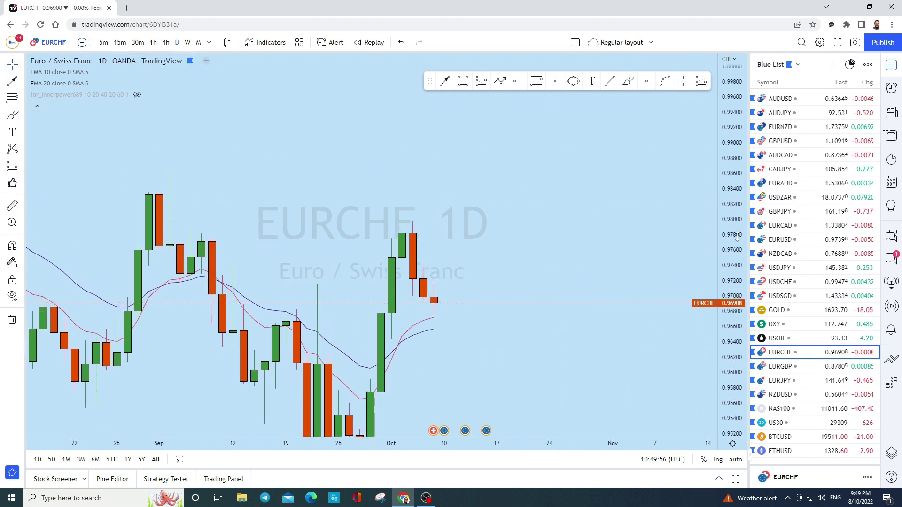
scroll(481, 269, "up", 3)
left_click_drag(485, 262, 606, 193)
scroll(606, 193, "down", 6)
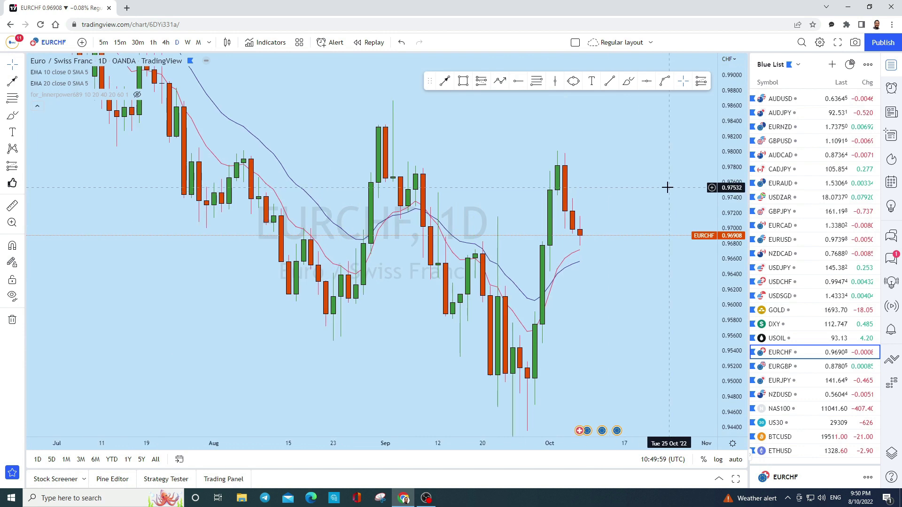
- Brush a curve tracing the daily rally from about 0.950, the pullback to the EMAs and a rise to about 0.985, and undo it
scroll(667, 187, "up", 2)
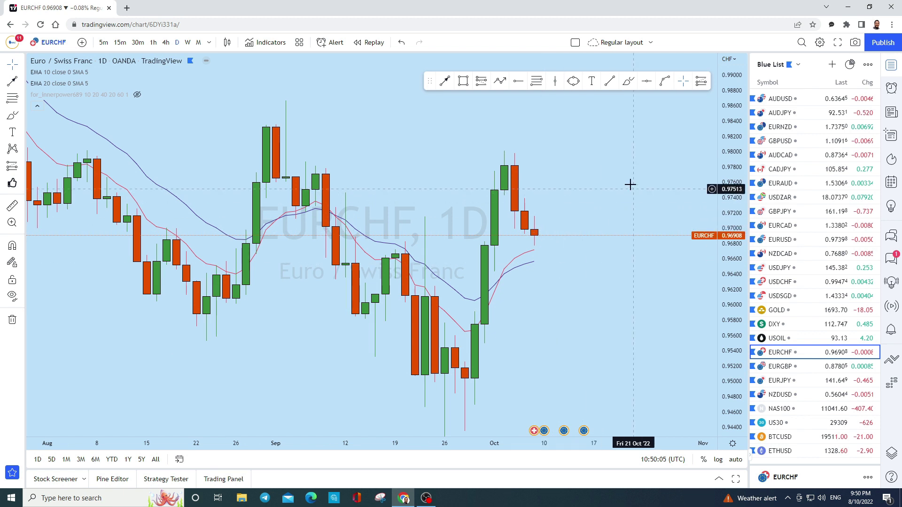
scroll(626, 115, "down", 5)
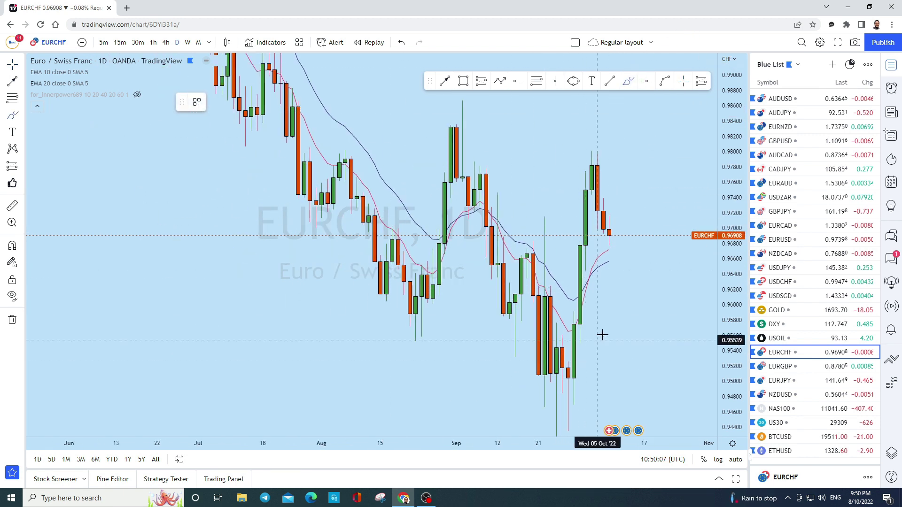
scroll(590, 347, "up", 3)
mouse_move(526, 383)
left_mouse_down()
mouse_move(540, 179)
mouse_move(556, 192)
mouse_move(573, 259)
mouse_move(605, 111)
left_mouse_up()
scroll(614, 226, "up", 3)
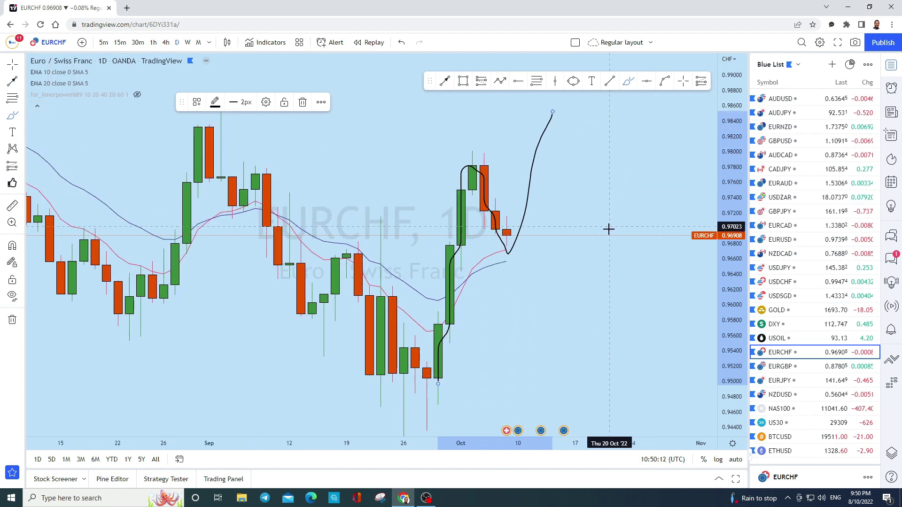
left_click(407, 41)
scroll(581, 243, "down", 3)
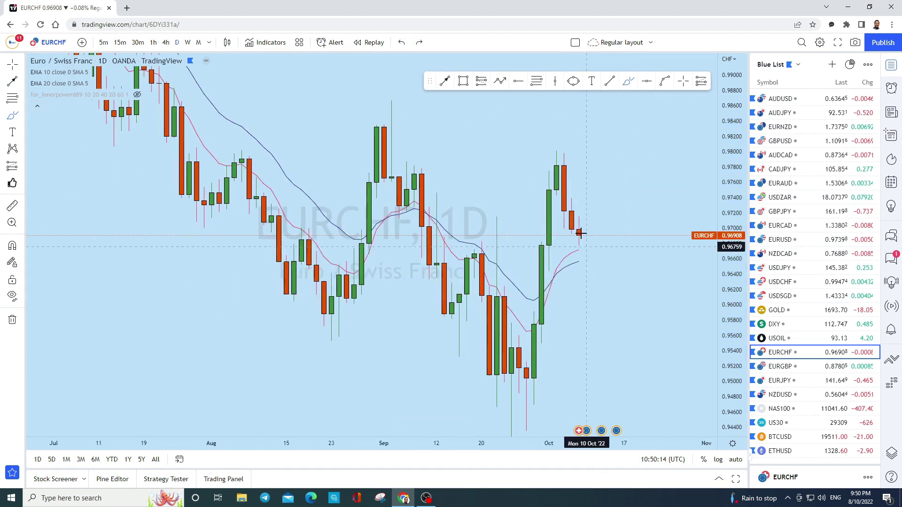
- Brush a projection from the last daily candle up to about 0.979 and down to an arrowhead near 0.948, and undo it
scroll(651, 410, "up", 2)
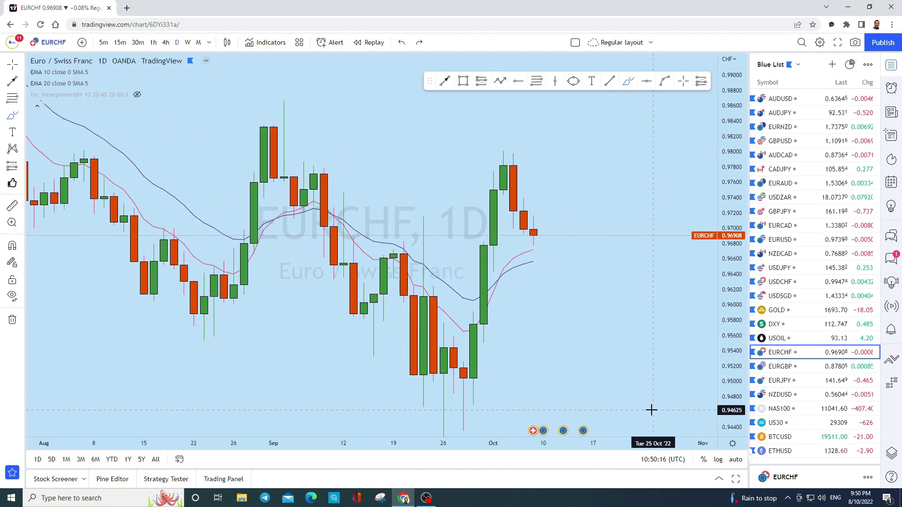
left_click(666, 82)
left_click(628, 80)
left_click(544, 234)
mouse_move(543, 234)
left_mouse_down()
mouse_move(559, 164)
mouse_move(596, 177)
mouse_move(603, 374)
mouse_move(588, 372)
mouse_move(613, 385)
left_mouse_up()
scroll(600, 196, "down", 3)
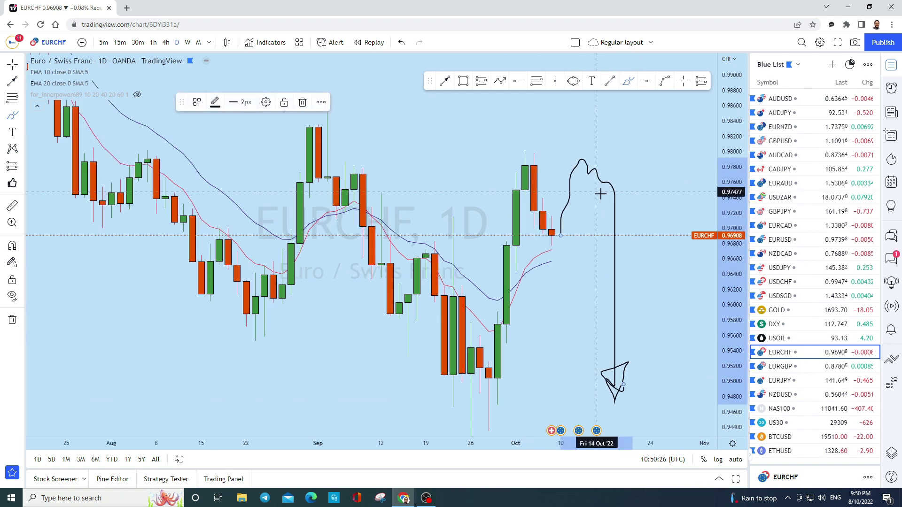
left_click(402, 44)
- Draw an arrow-ended path from 0.9685 on 7 October up to about 0.978 on 13 October and down to about 0.949 on 21 October
scroll(667, 256, "up", 3)
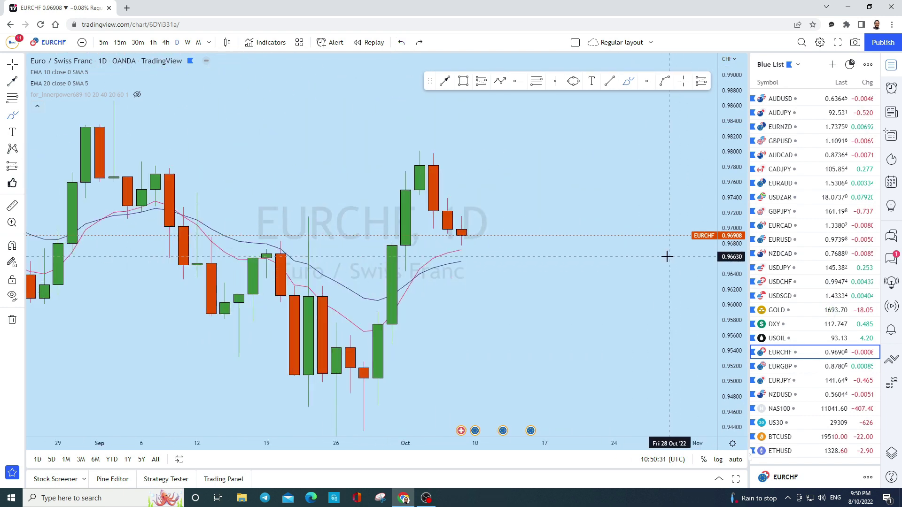
scroll(668, 249, "down", 2)
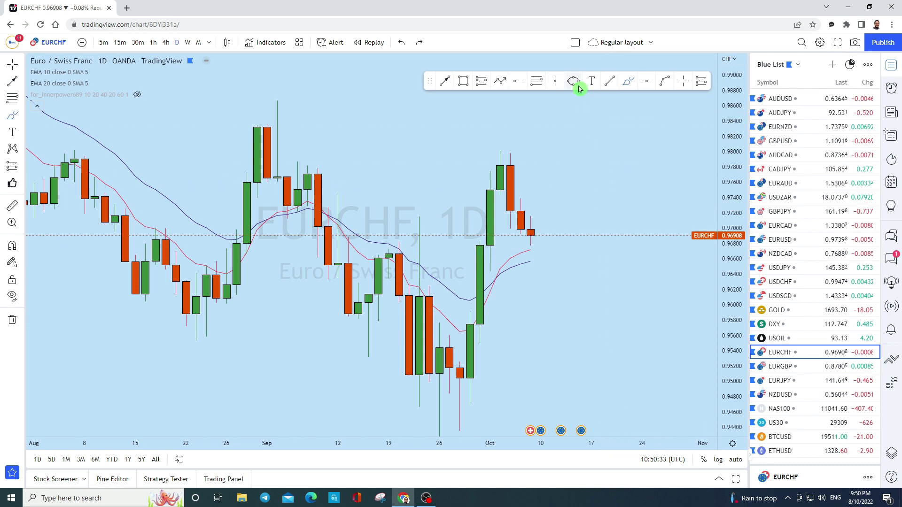
left_click(500, 82)
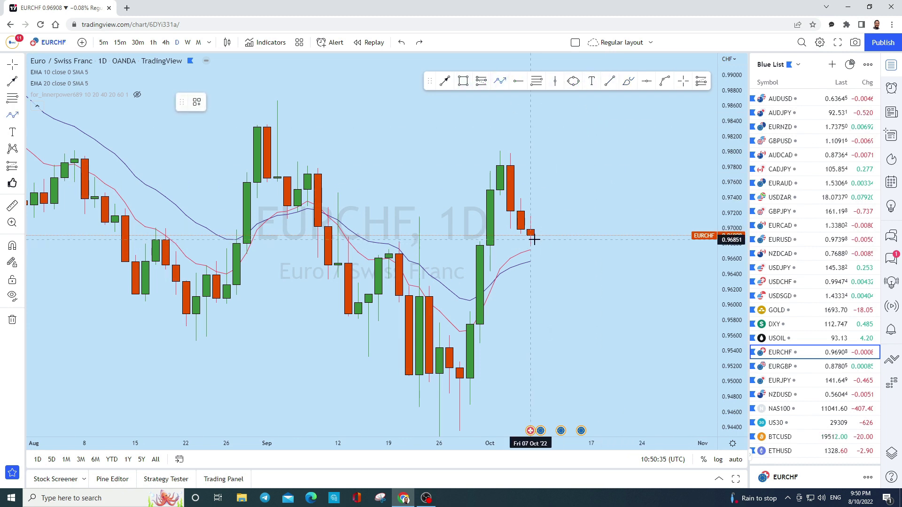
left_click(530, 240)
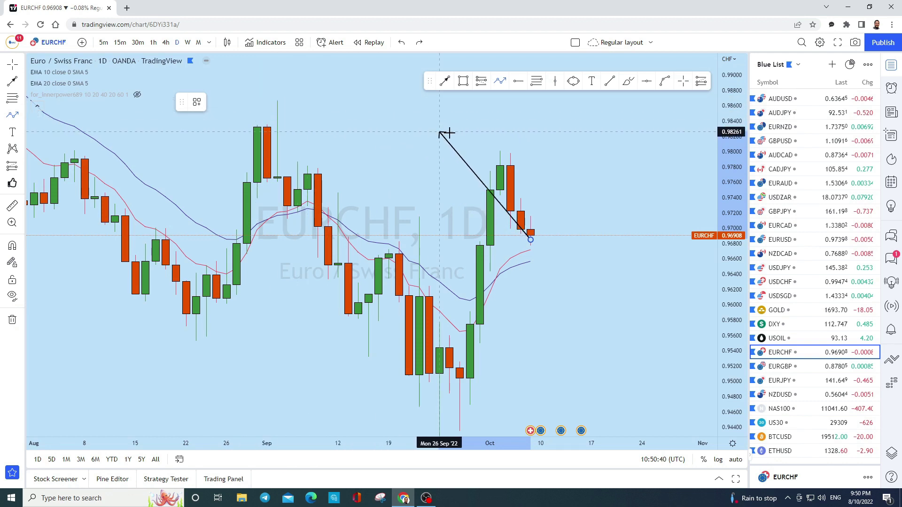
left_click(571, 171)
left_click(632, 388)
key("Escape")
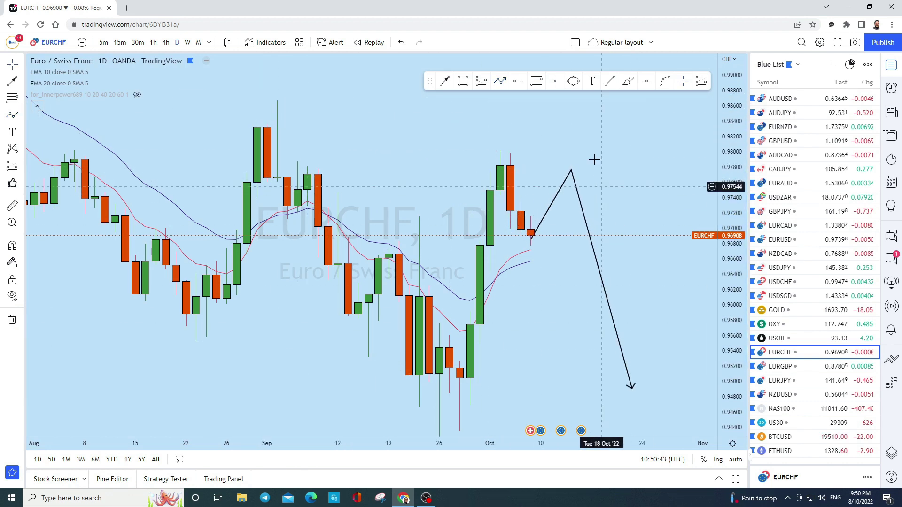
- Draw a small ellipse around the projected path's peak at about 0.978, and frame the whole projection
left_click(573, 81)
left_click(561, 172)
left_click(582, 154)
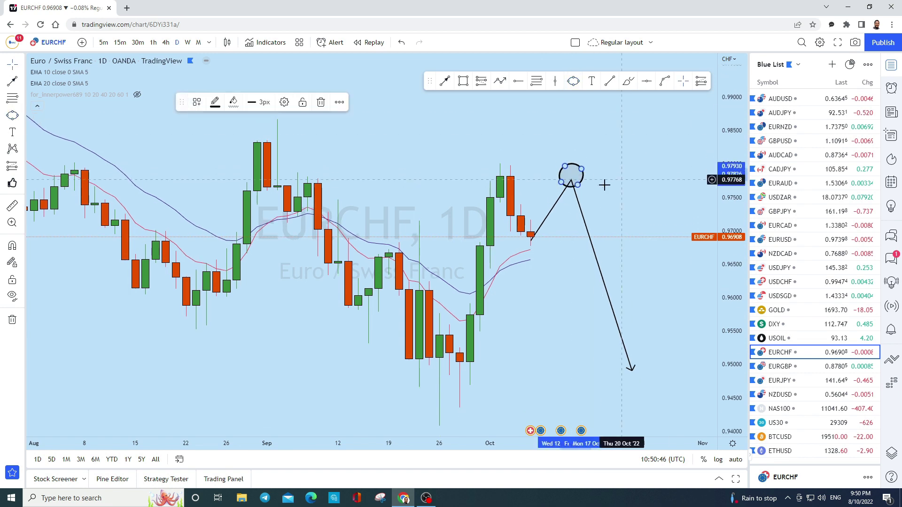
scroll(684, 185, "down", 2)
left_click_drag(684, 185, 631, 188)
scroll(636, 217, "down", 3)
scroll(589, 253, "up", 3)
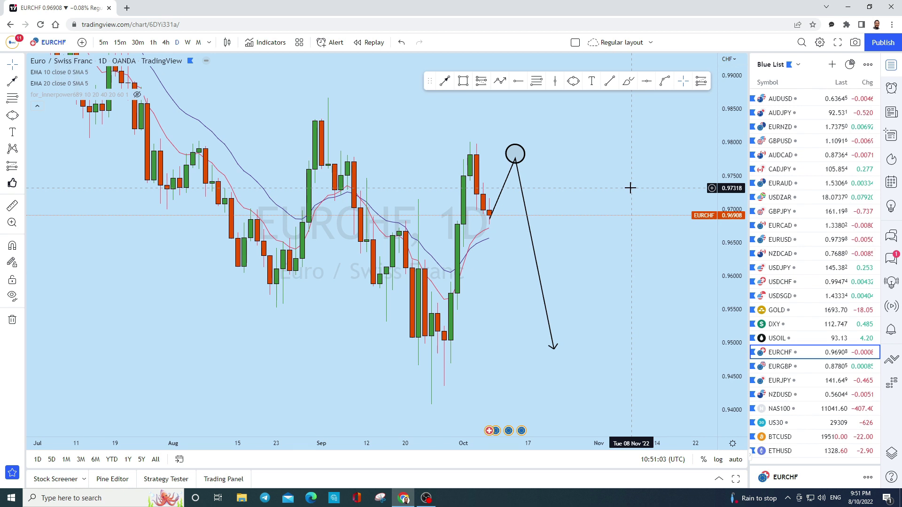
- Open the EURGBP chart from the watchlist and switch it to the monthly timeframe
left_click(794, 367)
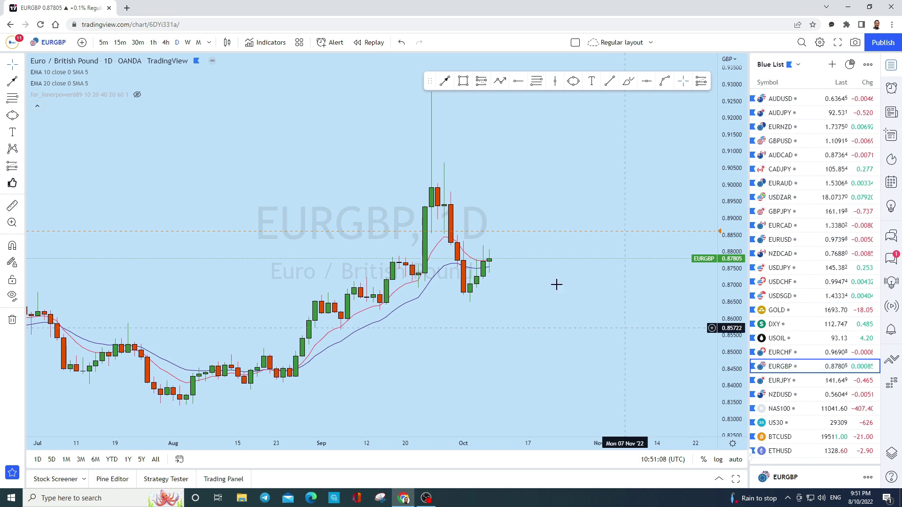
scroll(545, 189, "down", 4)
scroll(459, 186, "up", 2)
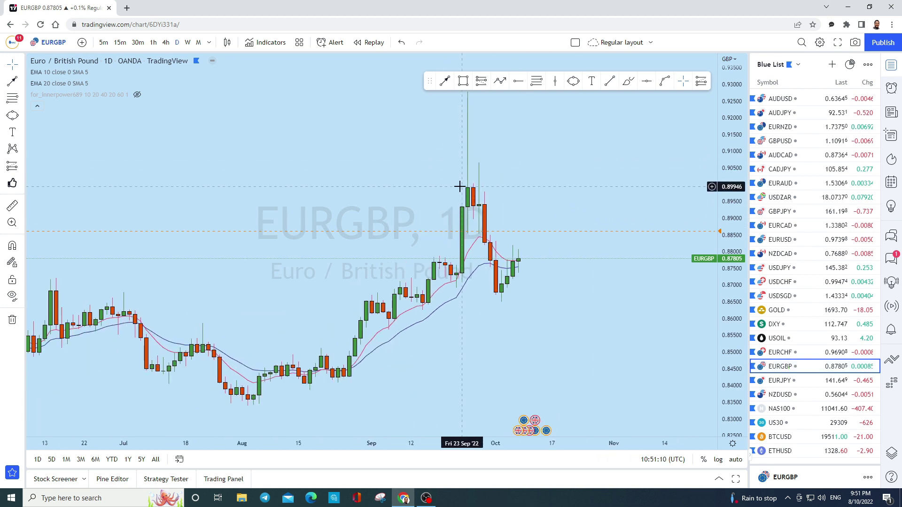
left_click(198, 42)
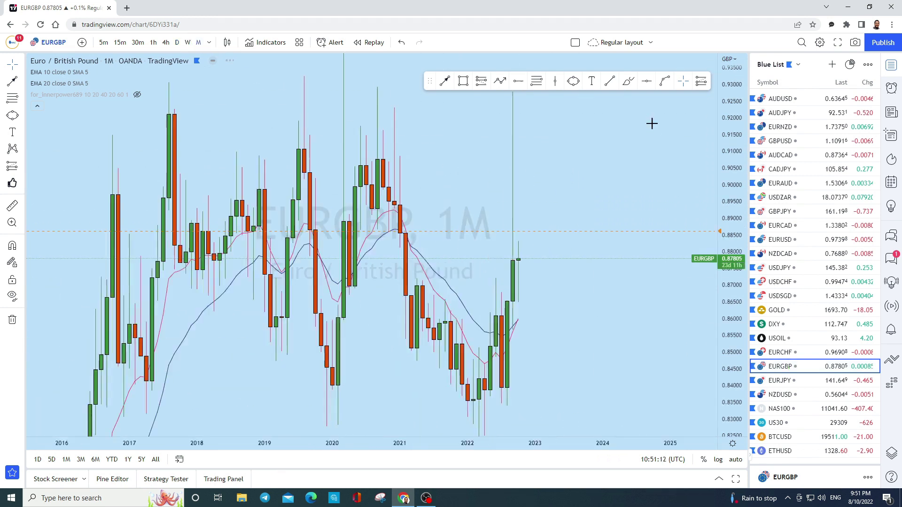
scroll(655, 306, "up", 2)
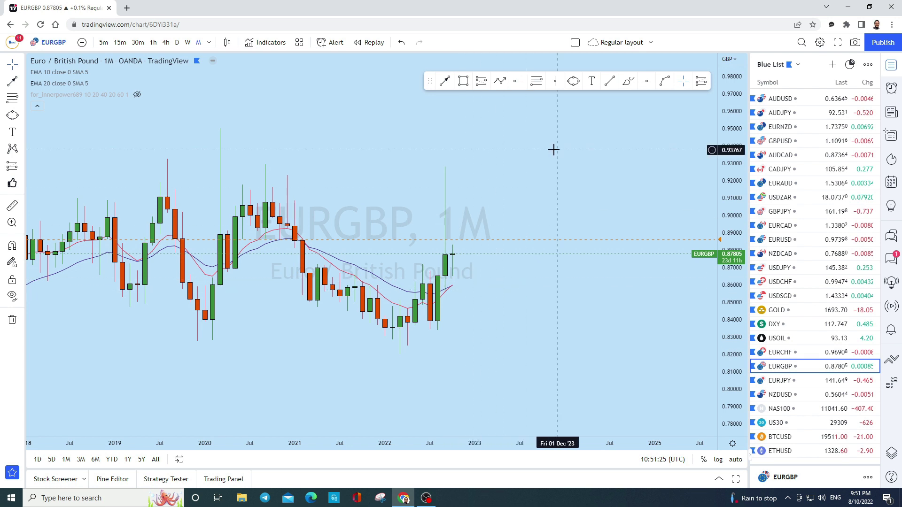
- Brush a nearly flat line from about 0.865 in early 2022 to about 0.870 in late 2023, and undo it
left_click(627, 81)
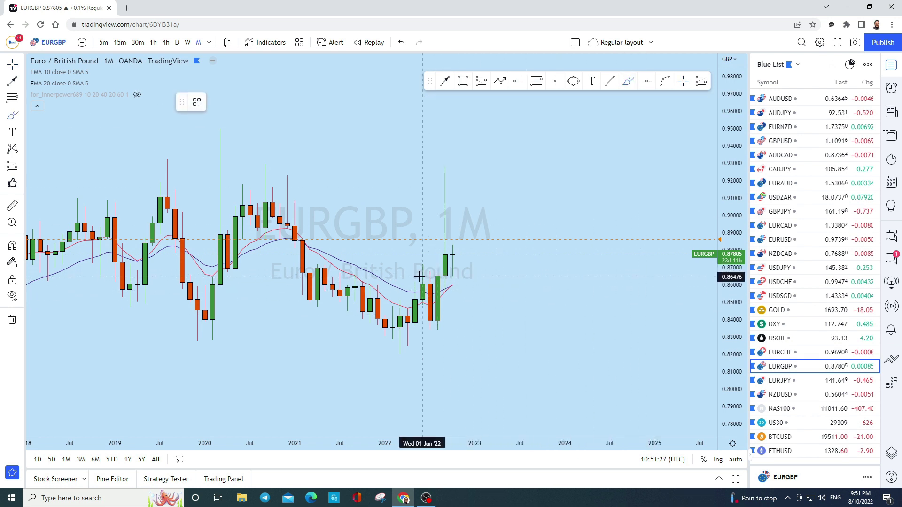
left_click_drag(401, 277, 549, 266)
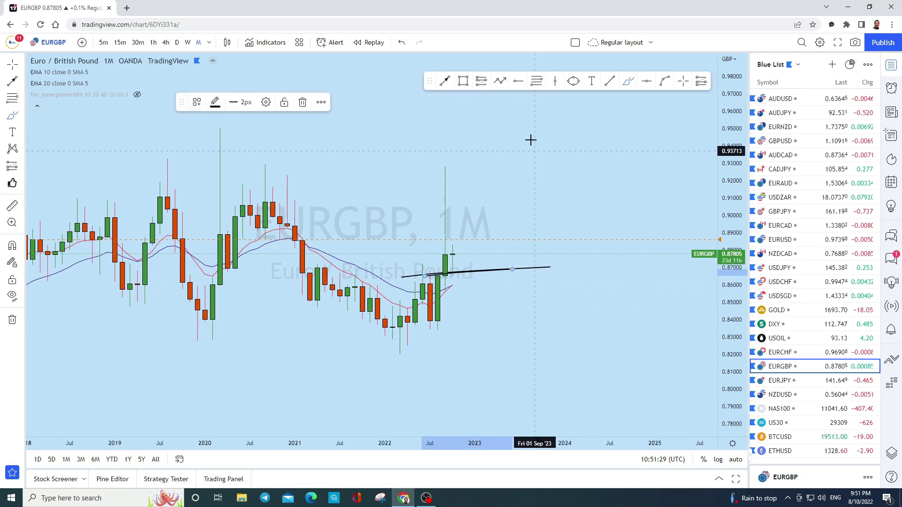
left_click(402, 43)
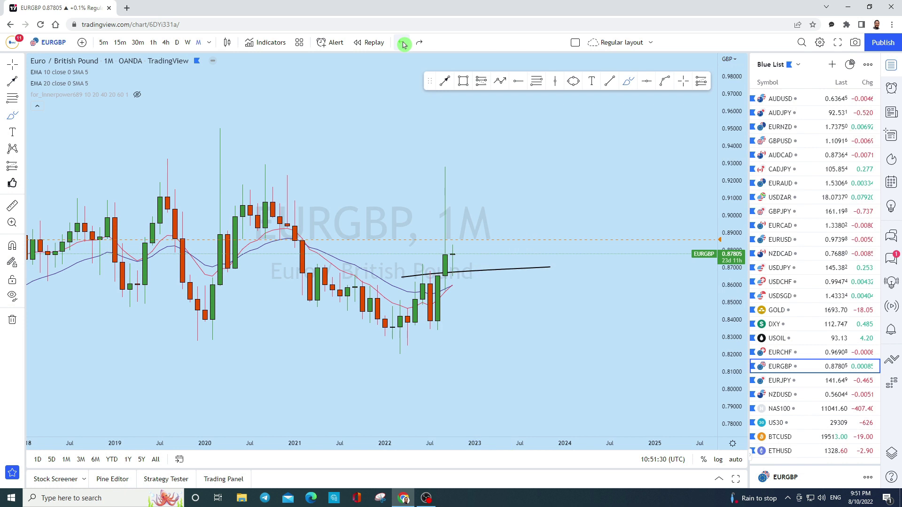
- Place a horizontal line at 0.86530 on the monthly EURGBP chart
left_click(648, 84)
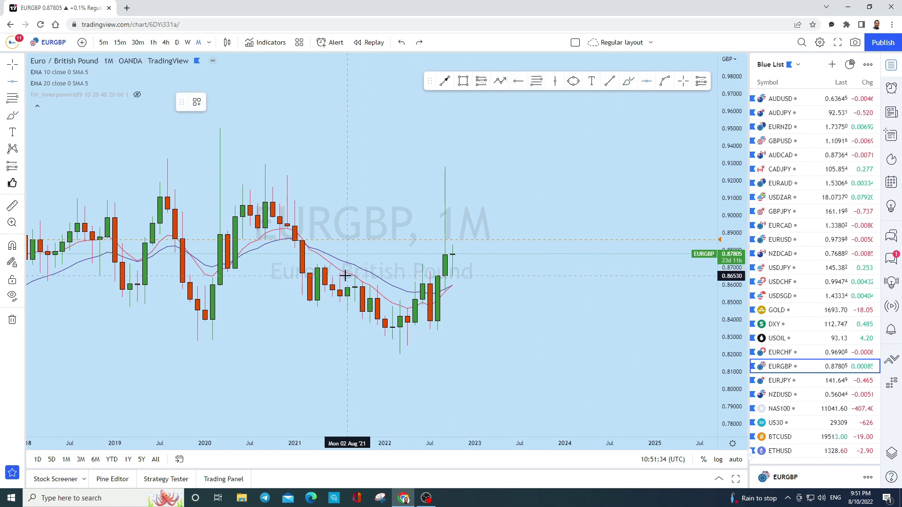
left_click(345, 277)
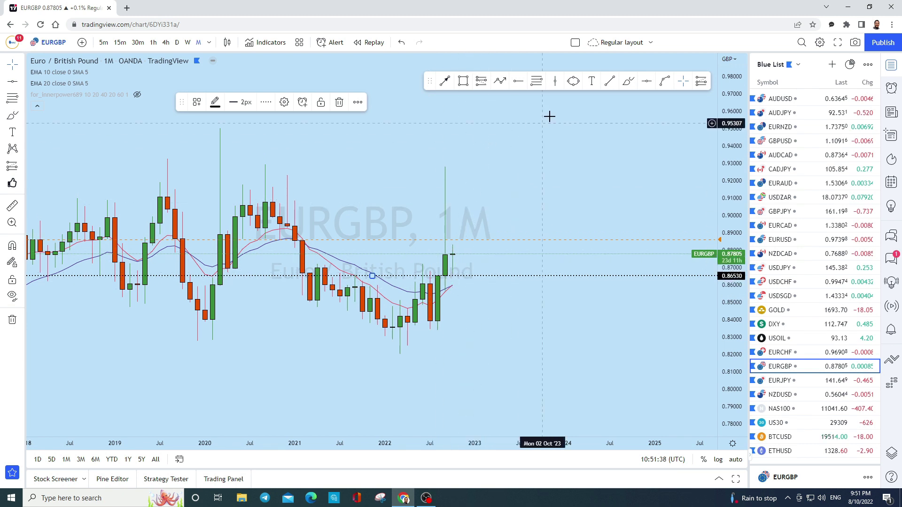
- Brush a projection from the last monthly candle near 0.874 up to an arrowhead at about 0.923, and undo it
left_click(628, 81)
mouse_move(453, 261)
left_mouse_down()
mouse_move(474, 202)
mouse_move(469, 191)
left_mouse_up()
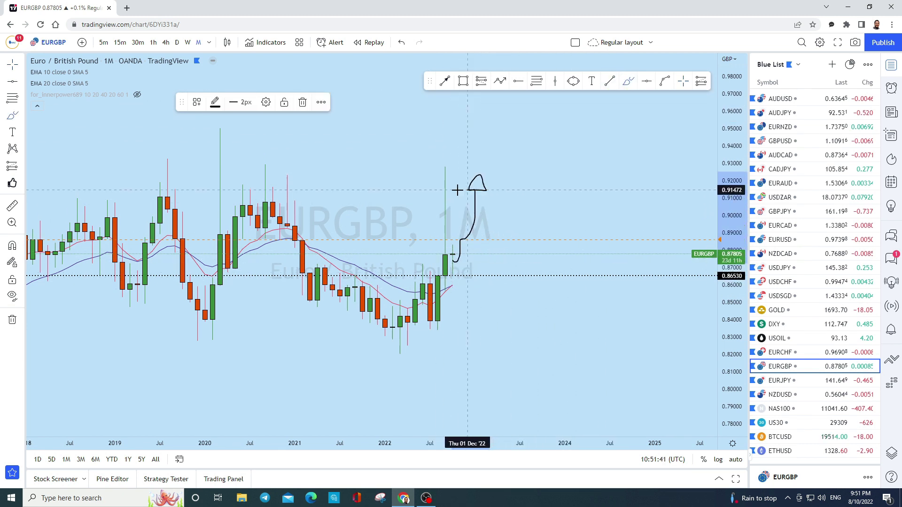
left_click(404, 43)
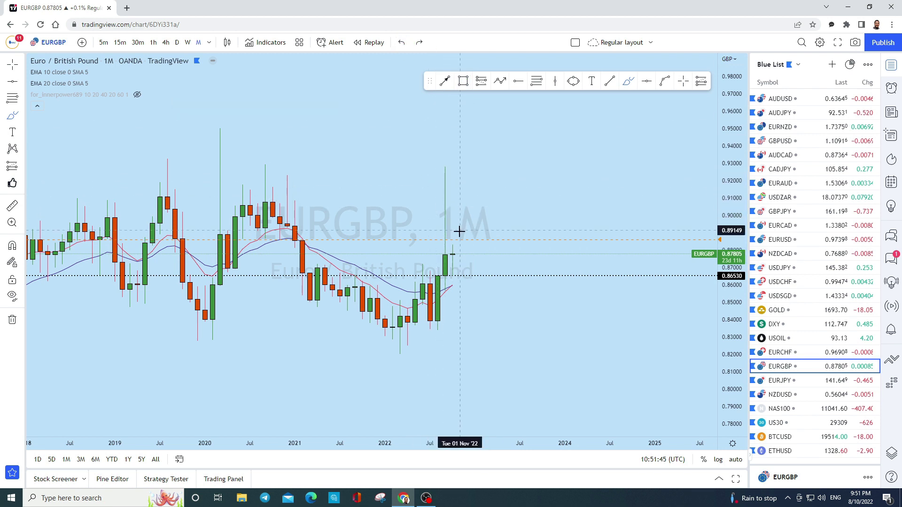
- Measure from about 0.877 to September's wick high near 0.928, and place a horizontal line at 0.90284, about midway
left_click(12, 208)
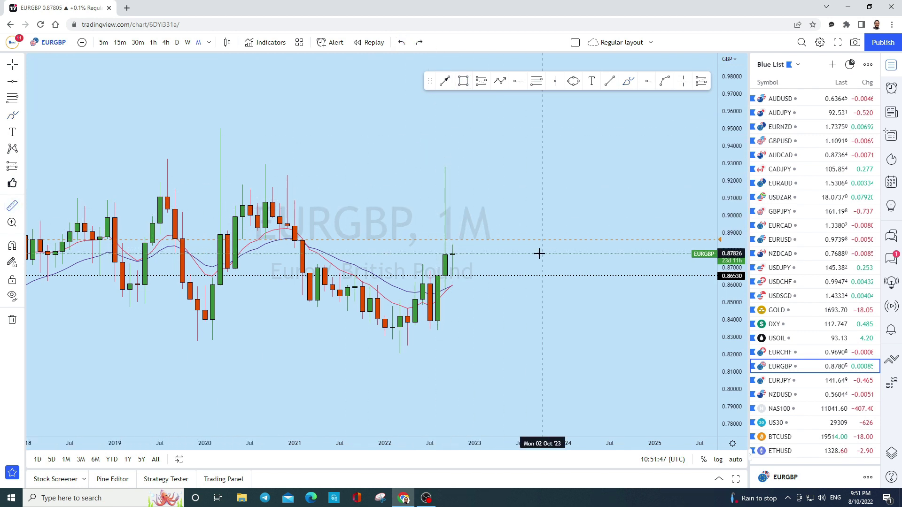
left_click(538, 255)
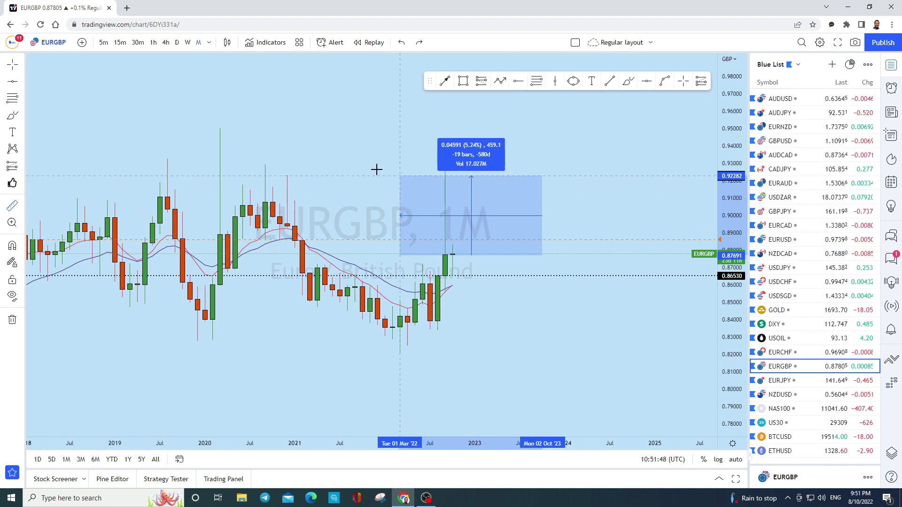
left_click(336, 166)
left_click(647, 80)
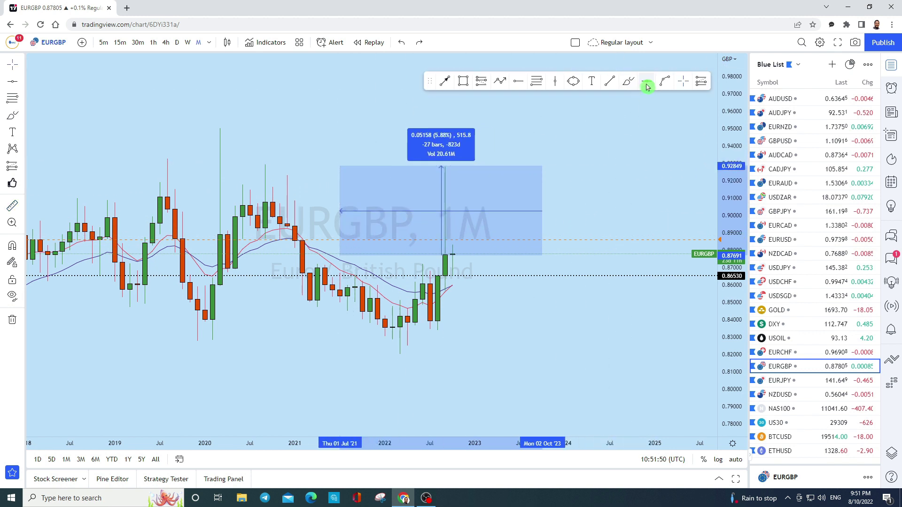
left_click(290, 211)
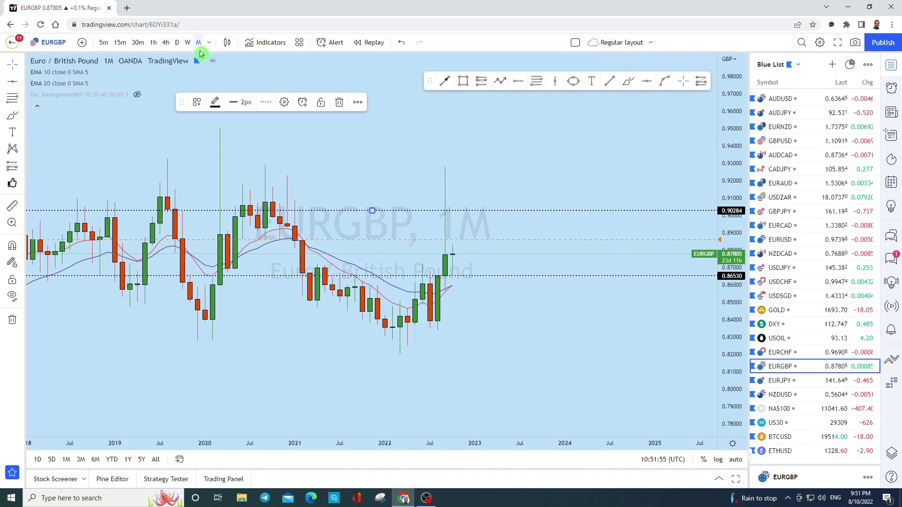
- On the weekly timeframe, brush a stepped projection from about 0.878 up to an arrowhead near 0.905, and undo it
left_click(188, 43)
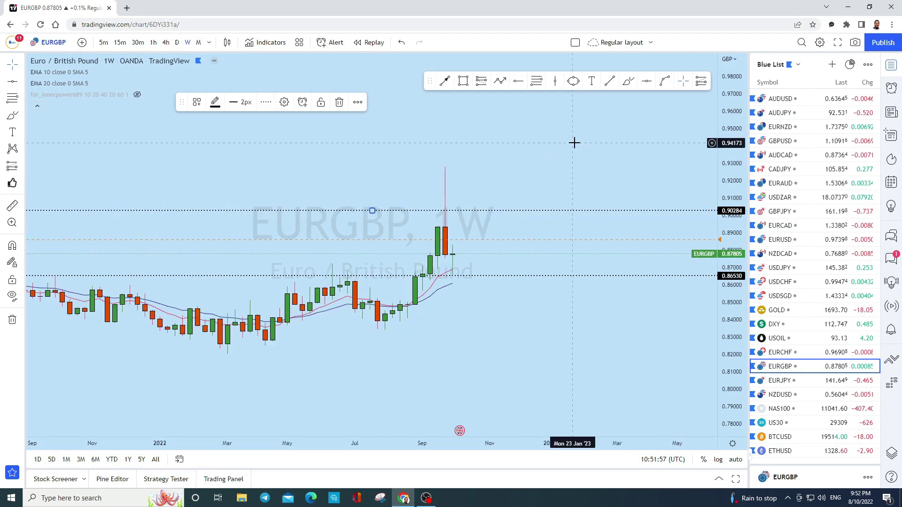
scroll(507, 123, "down", 2)
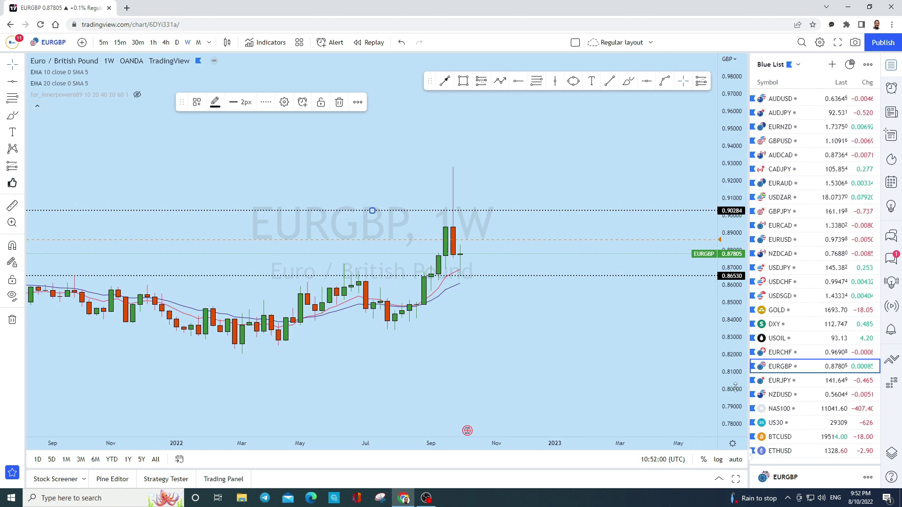
scroll(477, 297, "up", 4)
scroll(461, 342, "down", 3)
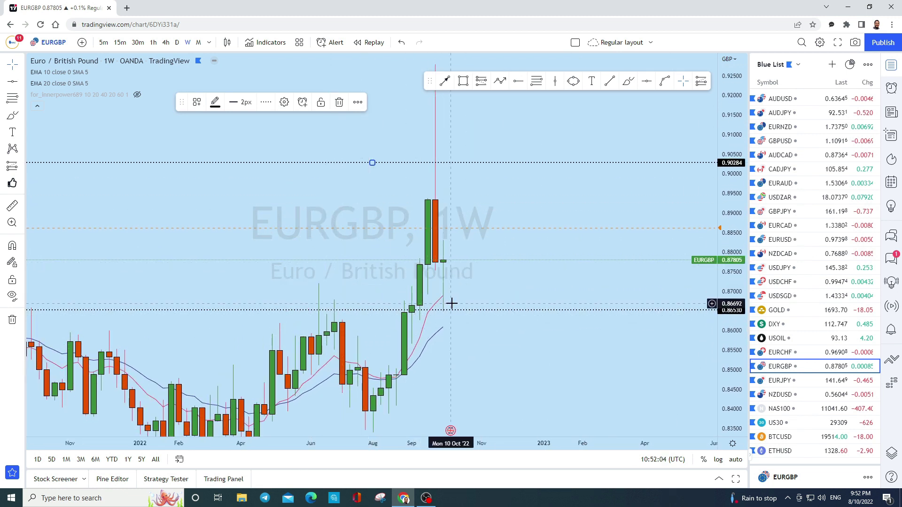
scroll(557, 181, "up", 2)
left_click(441, 227)
mouse_move(395, 259)
left_mouse_down()
mouse_move(414, 151)
mouse_move(390, 167)
left_mouse_up()
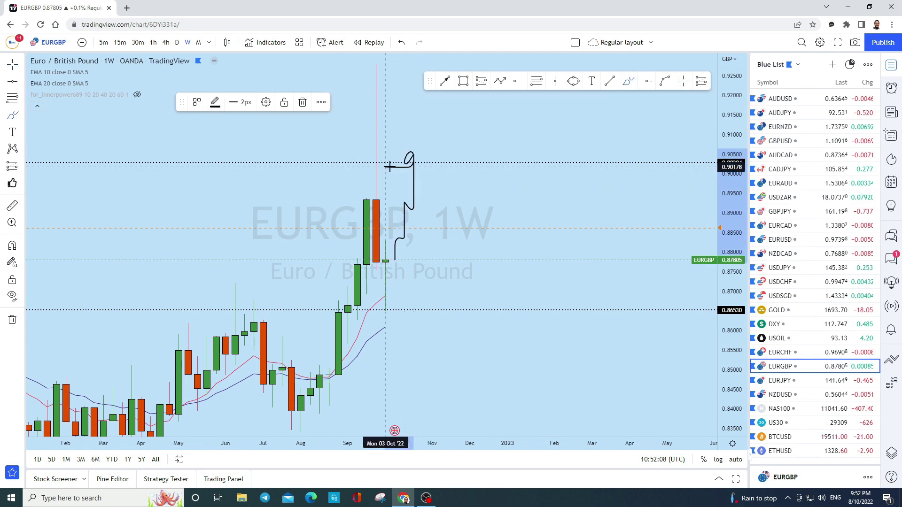
left_click(401, 43)
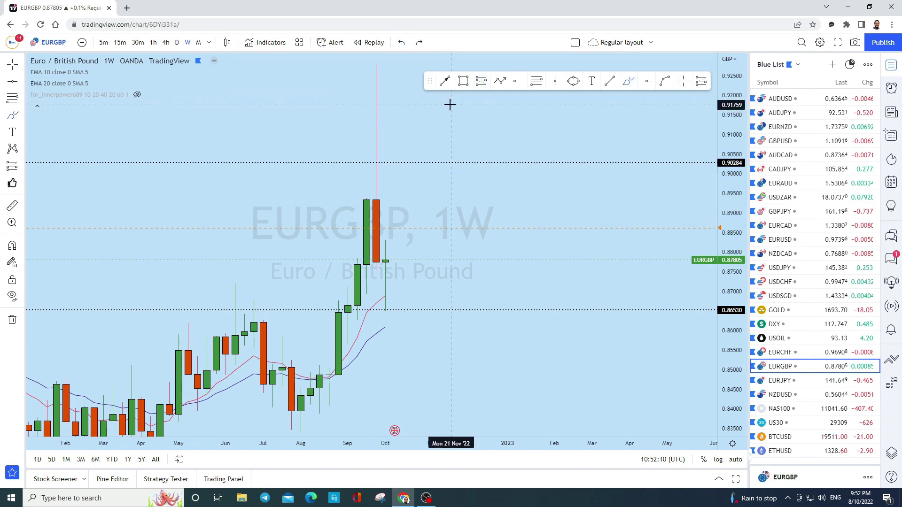
- Switch EURGBP to the daily timeframe and frame the candles since June
left_click(177, 42)
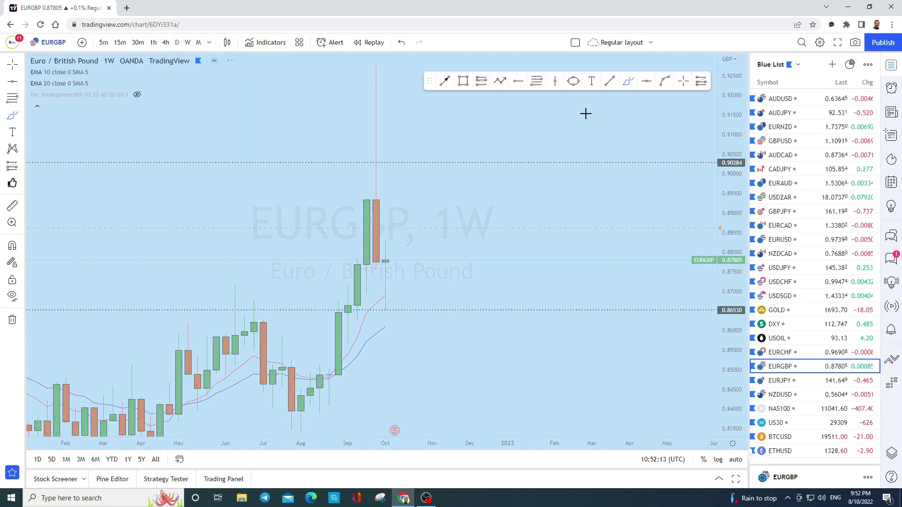
scroll(501, 253, "up", 1)
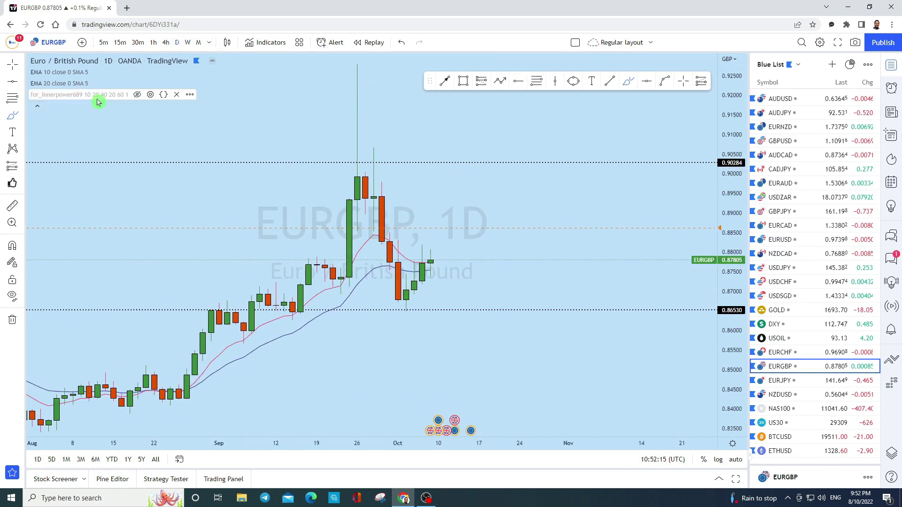
scroll(536, 208, "down", 2)
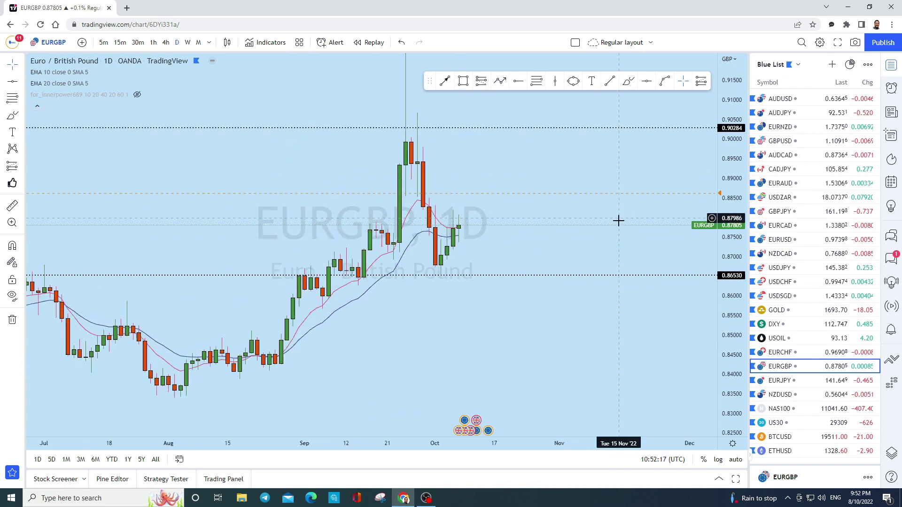
- Brush a loop around the early October daily low near 0.867, and undo it
left_click(628, 81)
left_click_drag(486, 258, 478, 260)
scroll(529, 159, "up", 1)
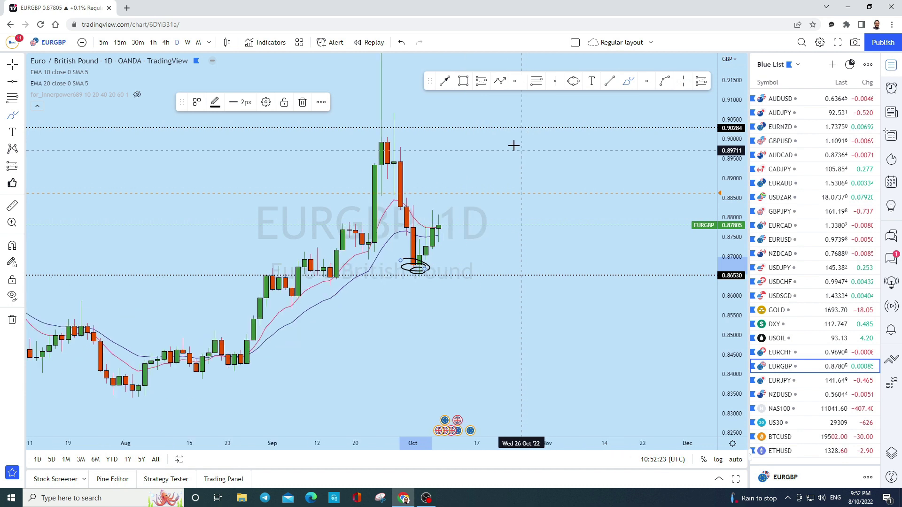
left_click(402, 42)
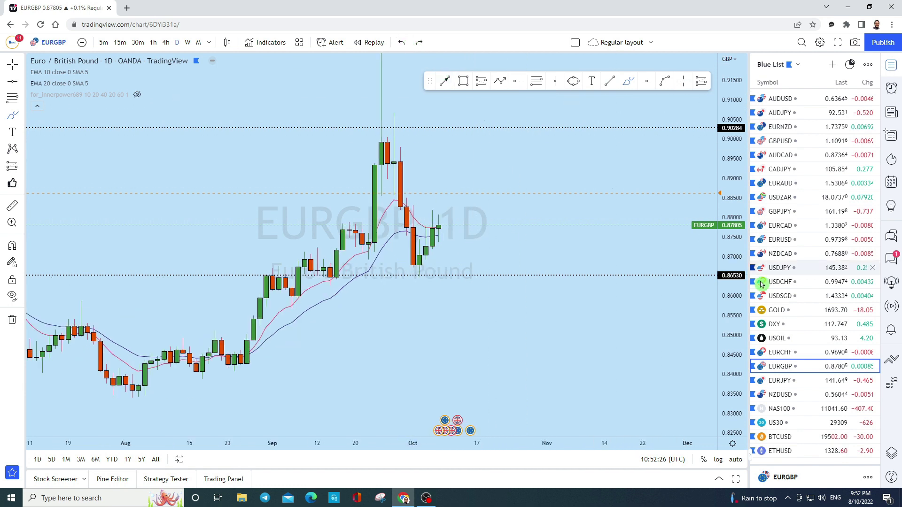
- Brush a descending trendline along the recent daily highs from about 0.883 on 5 October to about 0.8655 at the start of November
scroll(547, 235, "up", 3)
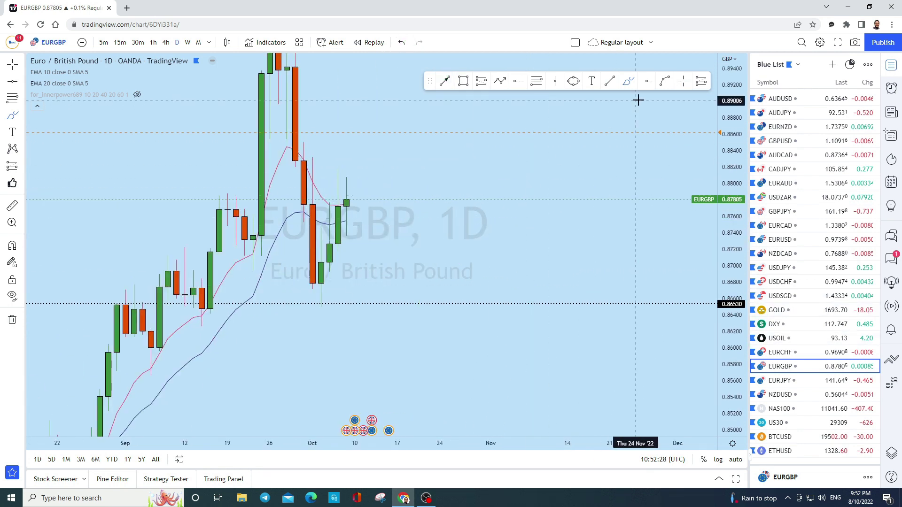
left_click(328, 157)
left_click_drag(338, 172, 489, 303)
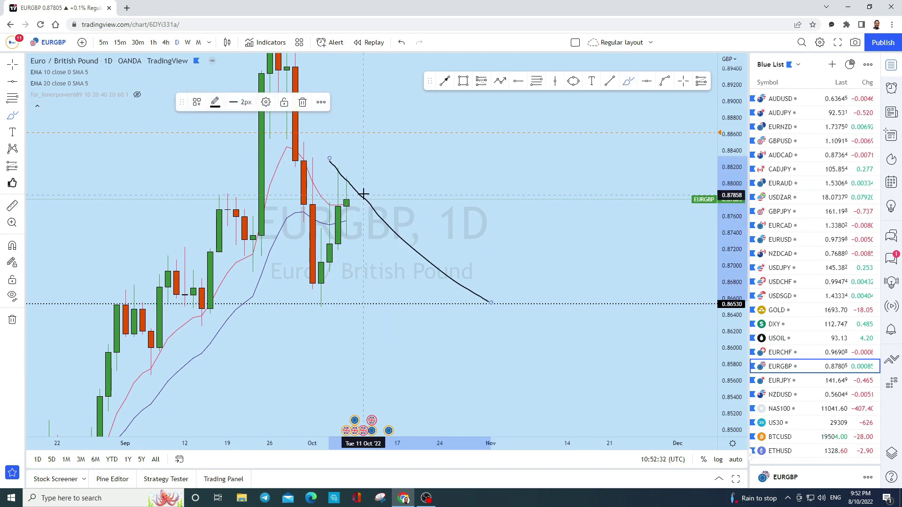
- Brush a projection from about 0.879 down to about 0.8715 and up to an arrowhead near 0.891, and undo it
left_click_drag(357, 214, 359, 248)
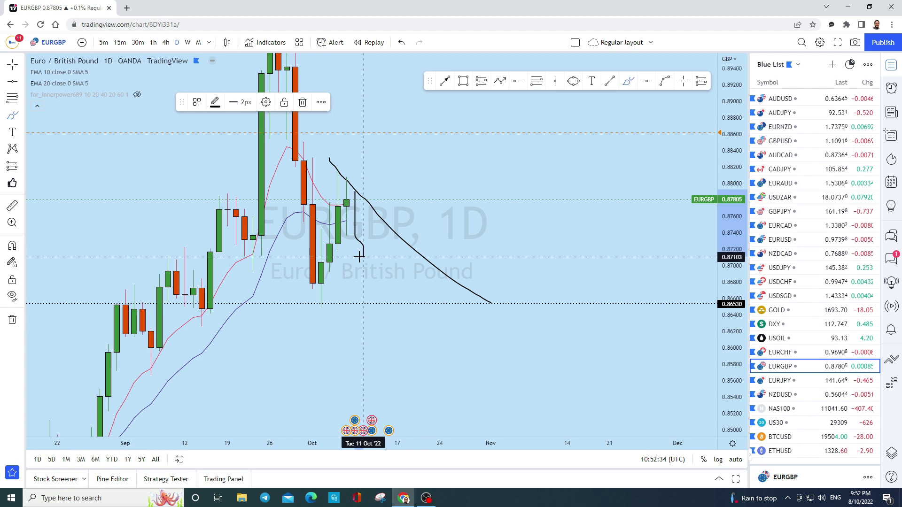
mouse_move(367, 252)
left_mouse_down()
mouse_move(381, 244)
mouse_move(405, 102)
mouse_move(392, 107)
mouse_move(418, 107)
left_mouse_up()
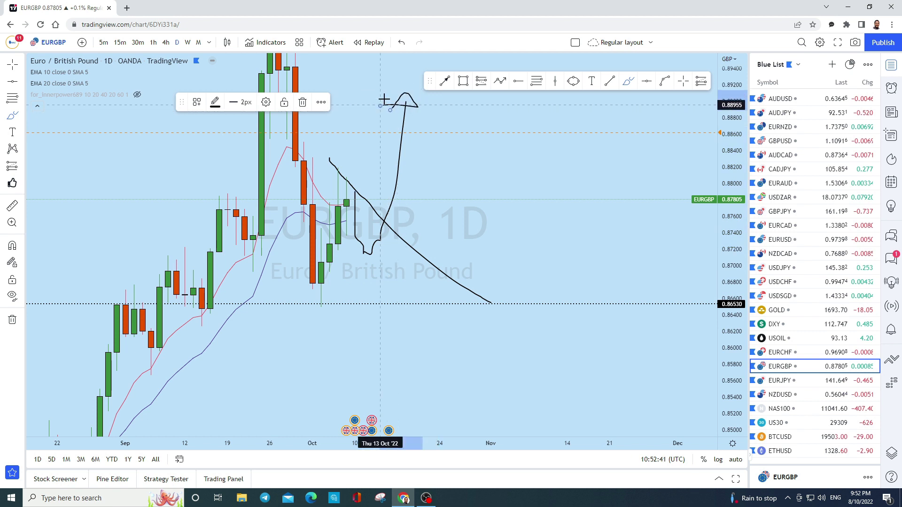
left_click(401, 41)
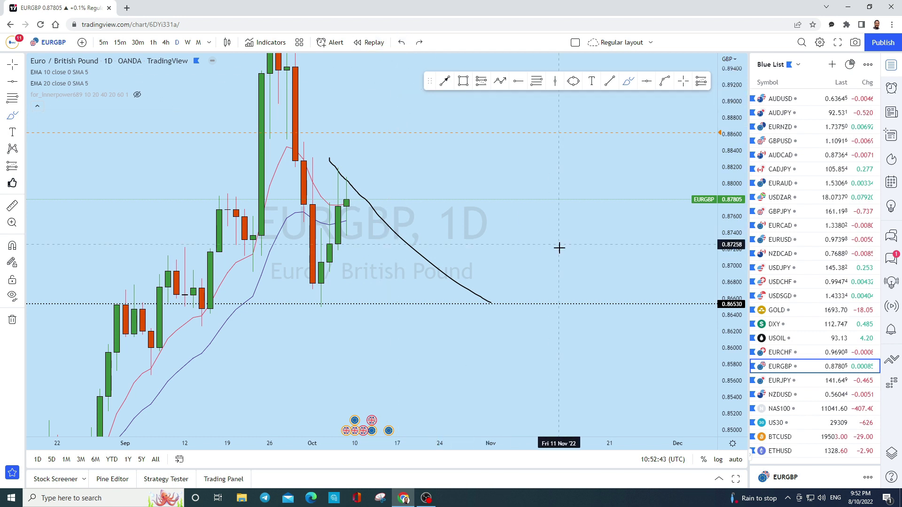
- Draw a flat, line-thin rectangle at about 0.873 from 22 August to late November across the daily candles
scroll(557, 245, "down", 3)
left_click(463, 84)
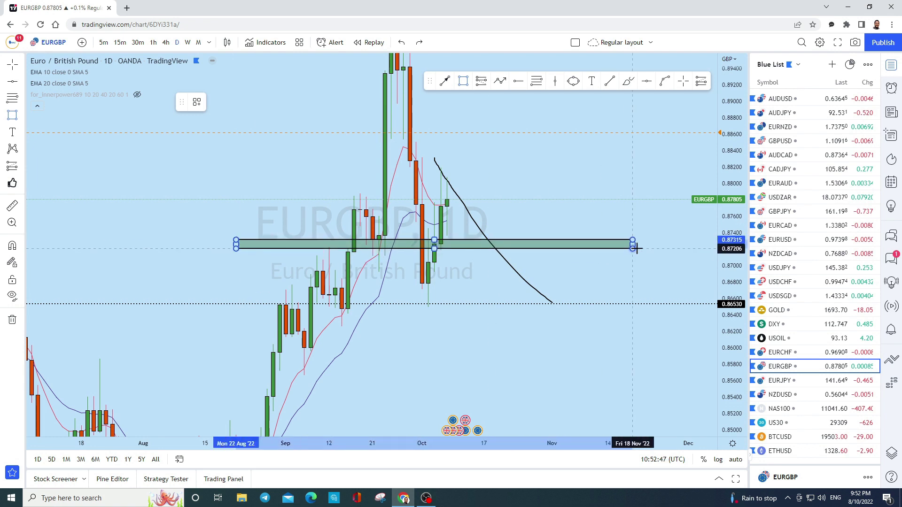
left_click(652, 239)
left_click_drag(540, 194, 596, 196)
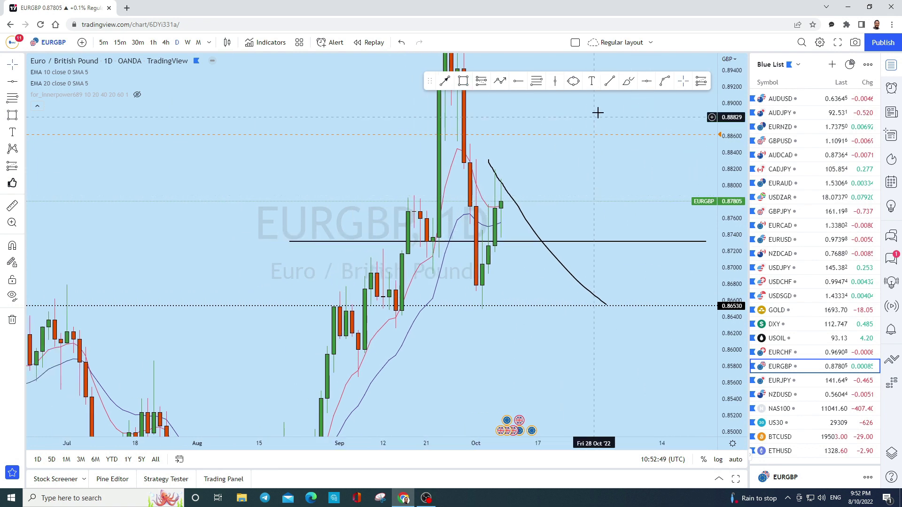
- Brush a loop at the rally's base near 0.873 and a projection dipping to about 0.873 before rising to about 0.895, undoing each
left_click(627, 83)
left_click_drag(455, 241, 451, 247)
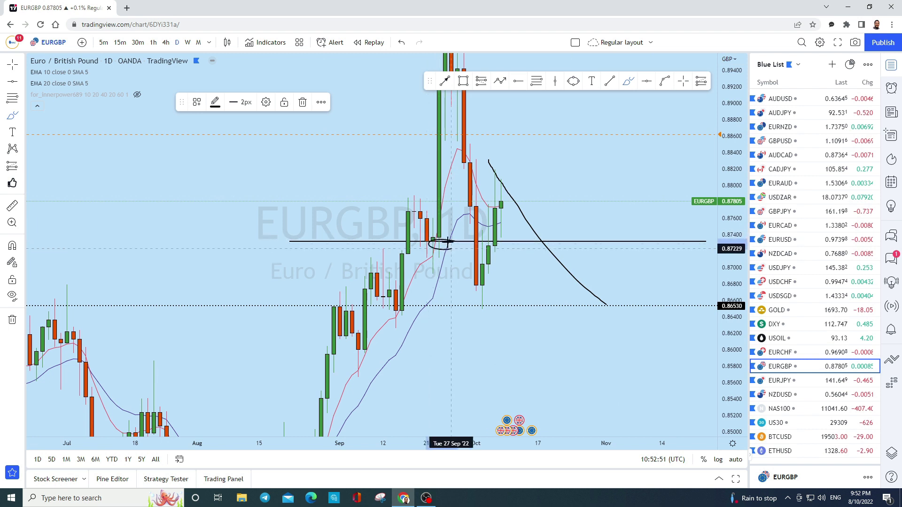
left_click(401, 42)
mouse_move(507, 203)
left_mouse_down()
mouse_move(514, 236)
mouse_move(582, 90)
mouse_move(606, 72)
left_mouse_up()
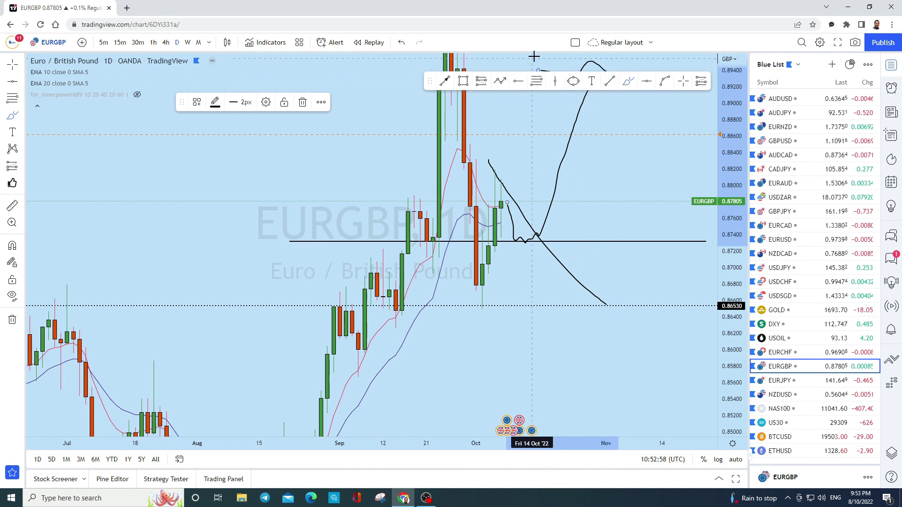
left_click(400, 42)
- Switch EURGBP to the 4-hour chart and draw a small ellipse on the horizontal level beside the latest candles, at about 0.8755 on 10 October
left_click(166, 43)
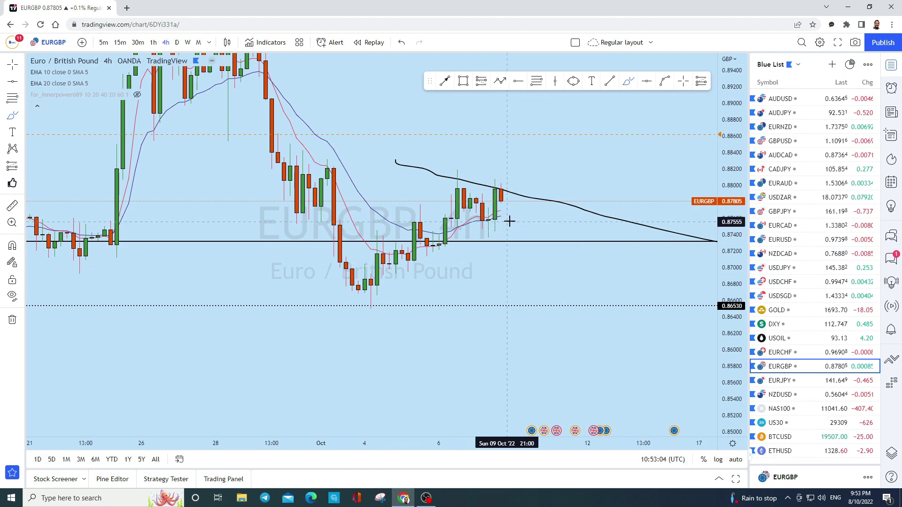
left_click_drag(533, 282, 506, 318)
left_click_drag(731, 336, 703, 52)
left_click_drag(506, 327, 525, 272)
left_click_drag(600, 172, 596, 193)
left_click_drag(726, 181, 725, 345)
scroll(652, 308, "down", 5)
scroll(665, 282, "up", 4)
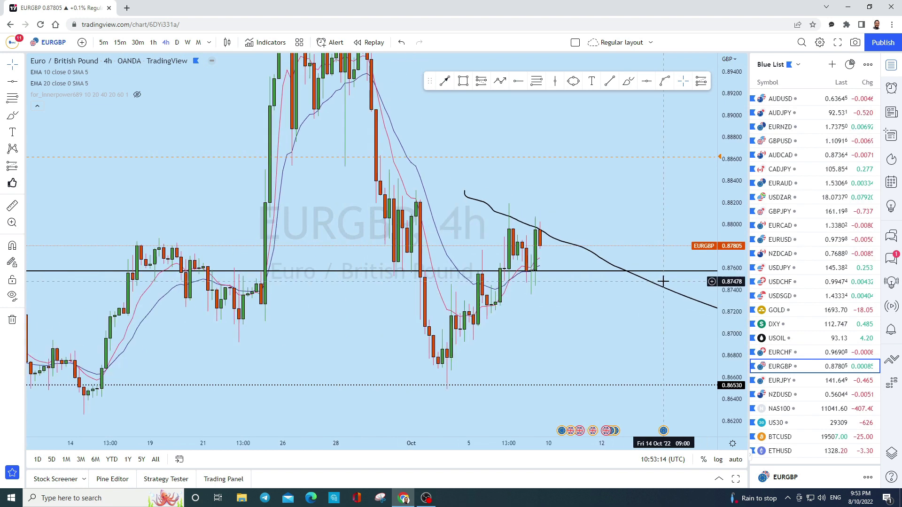
left_click(573, 81)
left_click_drag(512, 287, 538, 267)
- Draw an arrow from the ellipse at about 0.875 on 10 October up to about 0.895 on 13 October
left_click_drag(584, 208, 469, 324)
left_click(445, 81)
left_click_drag(407, 382, 520, 177)
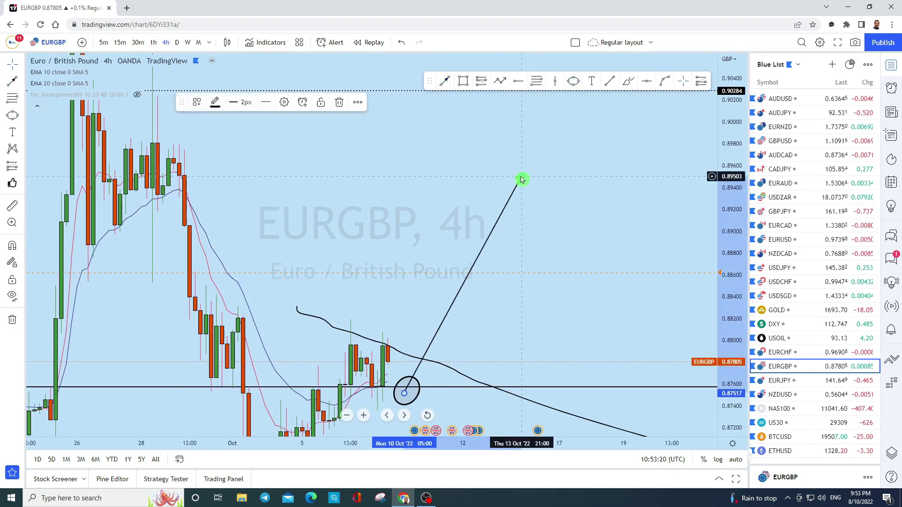
scroll(657, 277, "down", 2)
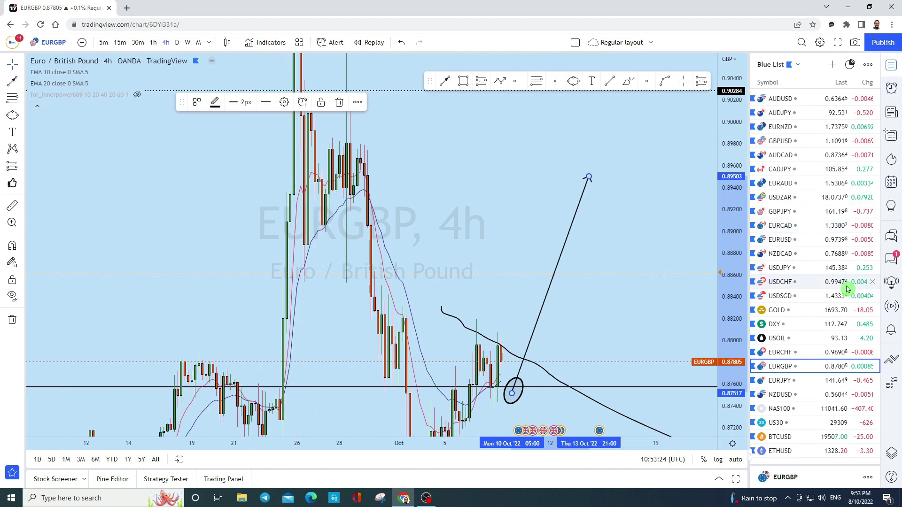
- Open EURJPY on the monthly timeframe and examine the price action from 2018 up to the latest candle
key("Down")
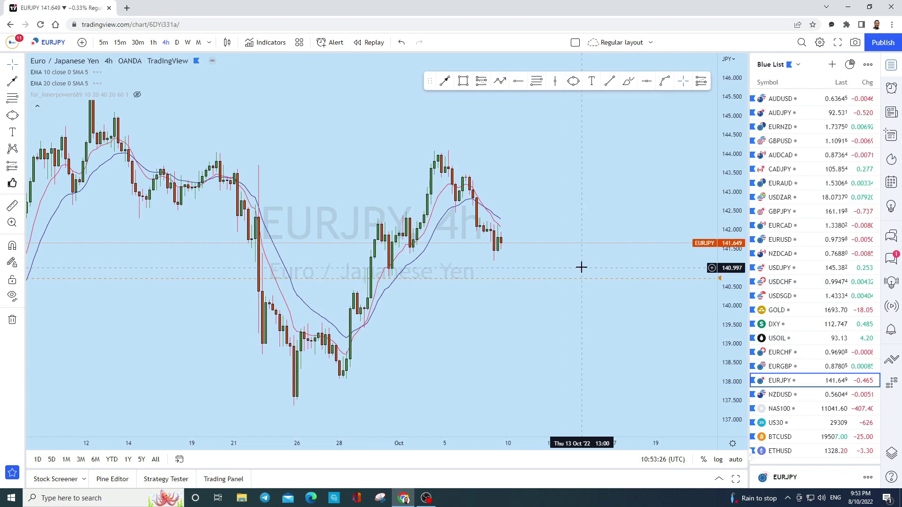
scroll(581, 266, "up", 2)
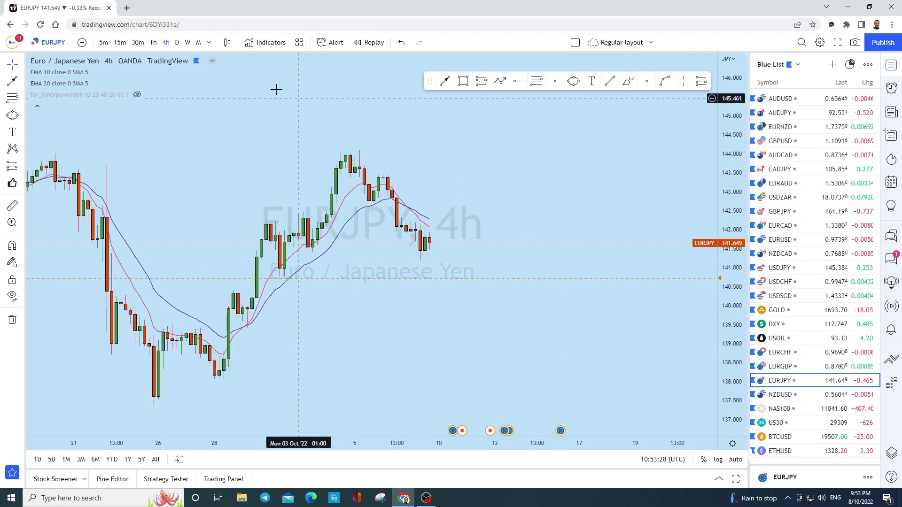
left_click(200, 44)
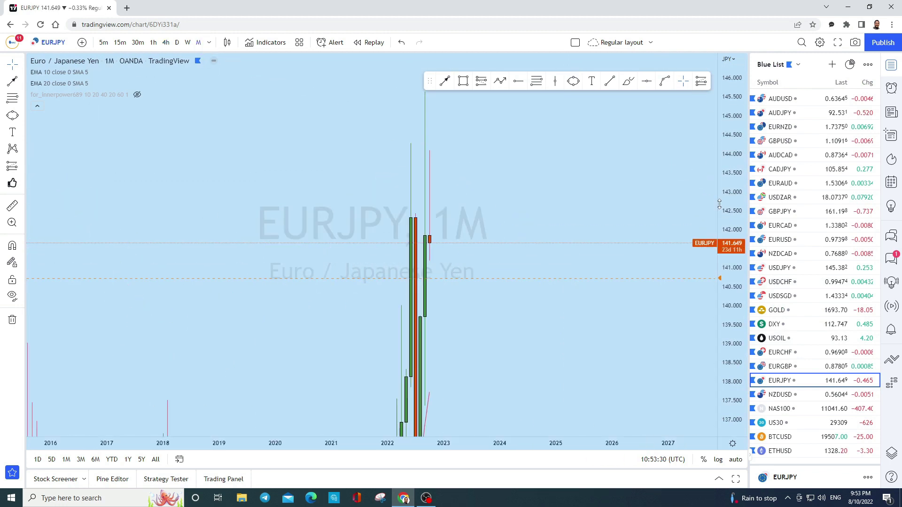
left_click_drag(729, 201, 728, 411)
scroll(655, 410, "up", 4)
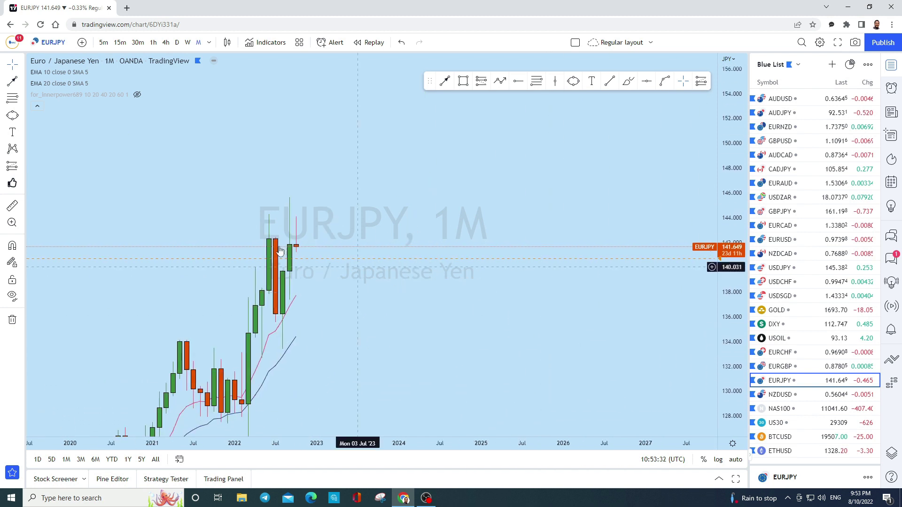
left_click(19, 69)
left_click_drag(377, 137, 568, 154)
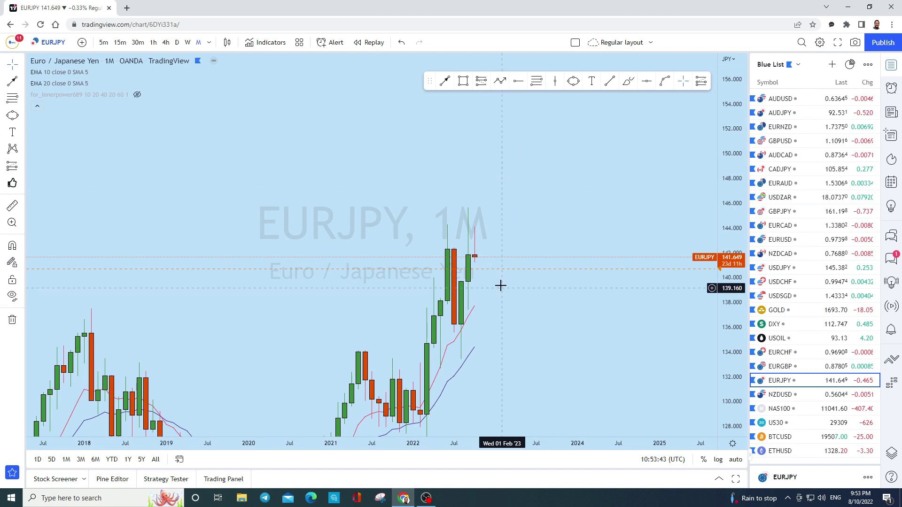
left_click(20, 72)
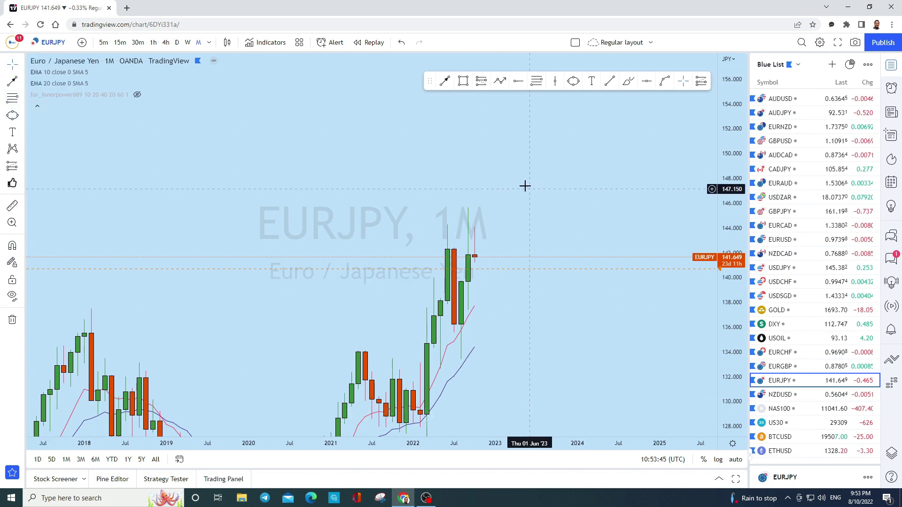
left_click_drag(530, 190, 507, 145)
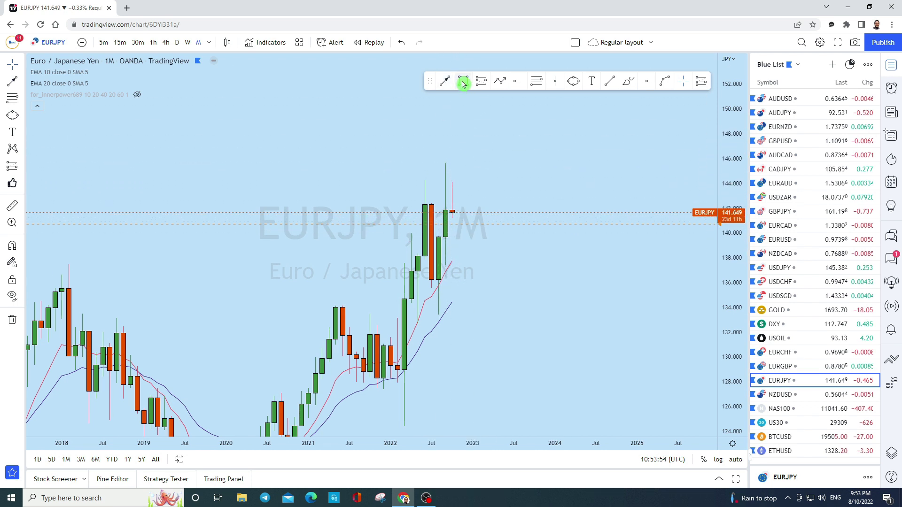
- On the weekly EURJPY chart, brush a projection dipping to about 141.3 and rising to about 144.6, and undo it
left_click(187, 42)
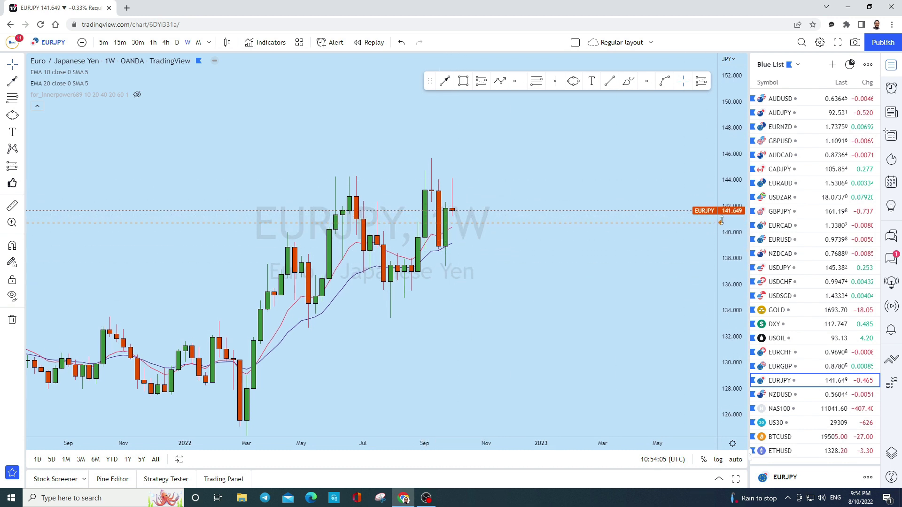
scroll(611, 165, "up", 2)
left_click(637, 83)
mouse_move(365, 161)
left_mouse_down()
mouse_move(370, 173)
mouse_move(399, 72)
left_mouse_up()
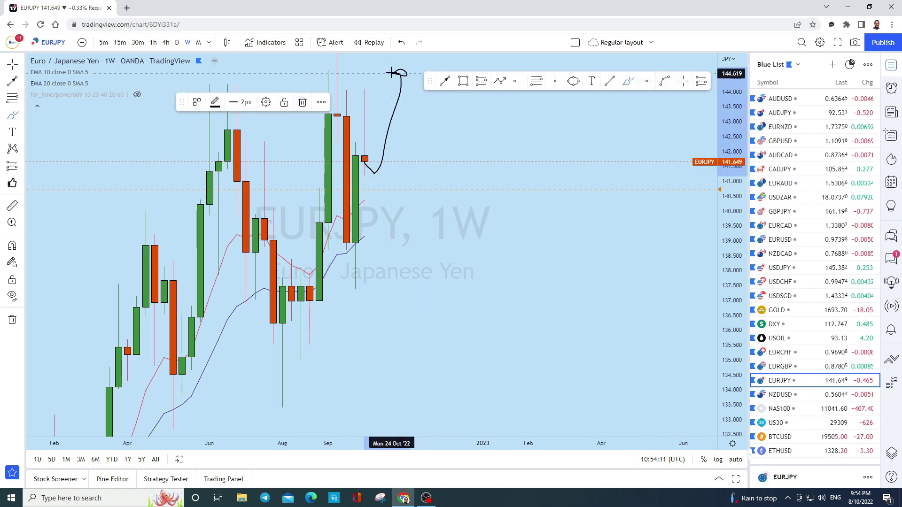
left_click(401, 48)
- Examine EURJPY's daily candles from June to October, including the September peak and the October pullback
left_click(177, 42)
scroll(415, 236, "down", 5)
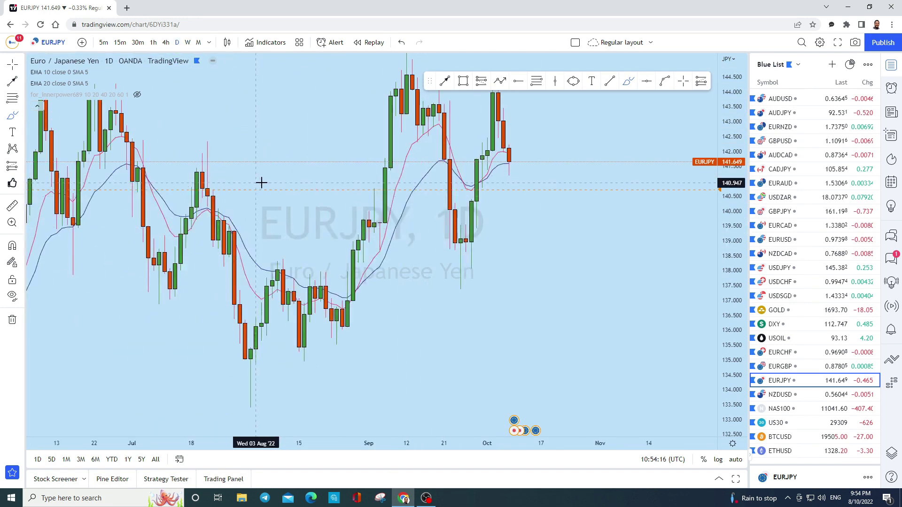
left_click(14, 66)
left_click_drag(675, 223, 545, 322)
scroll(536, 308, "up", 3)
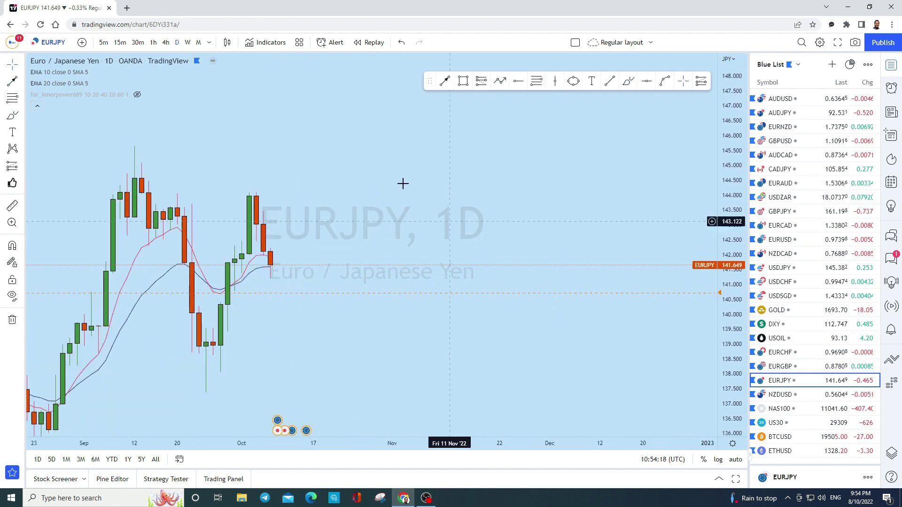
left_click_drag(425, 170, 569, 153)
scroll(583, 165, "down", 2)
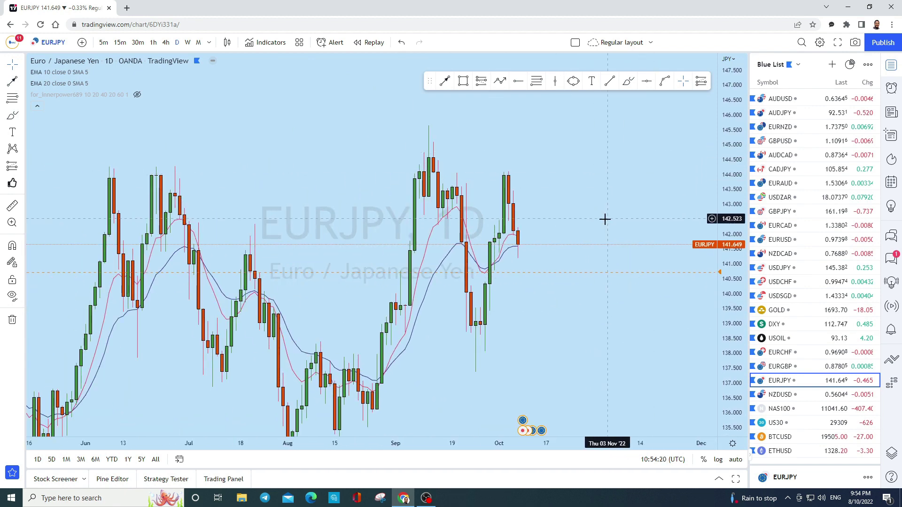
scroll(620, 230, "down", 2)
scroll(624, 207, "up", 2)
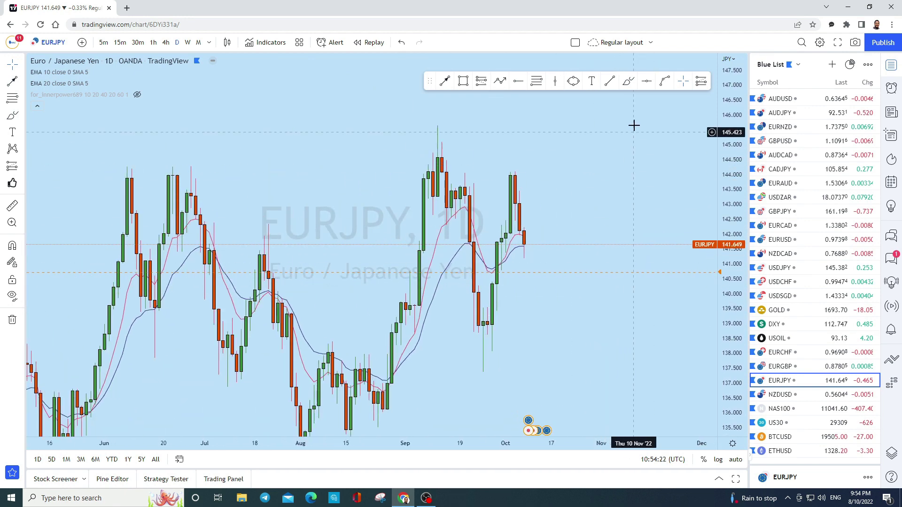
- Brush arcs under the mid-September, late-September and October lows plus a projection rising to about 145, and undo all the strokes
left_click(628, 81)
left_click_drag(433, 212, 461, 230)
left_click_drag(455, 333, 506, 361)
mouse_move(510, 254)
left_mouse_down()
mouse_move(543, 261)
mouse_move(535, 244)
mouse_move(574, 131)
mouse_move(523, 142)
left_mouse_up()
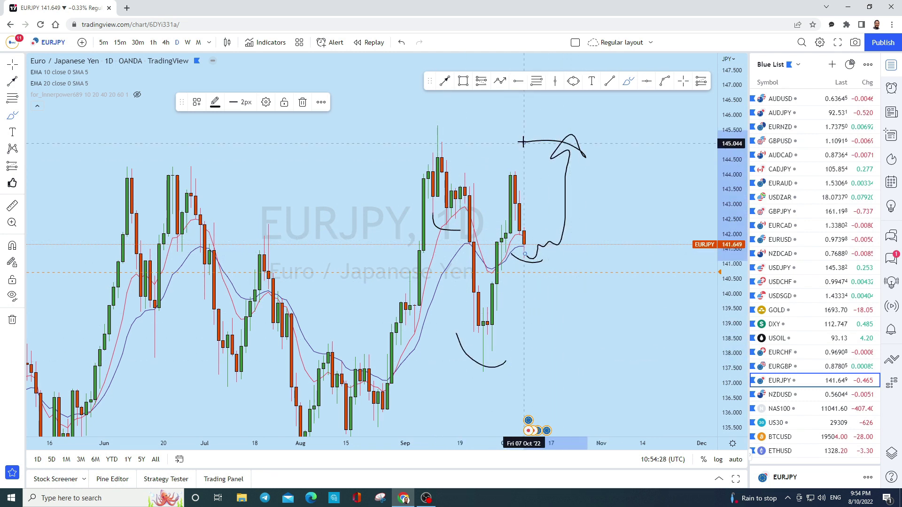
left_click(400, 43)
scroll(596, 310, "up", 2)
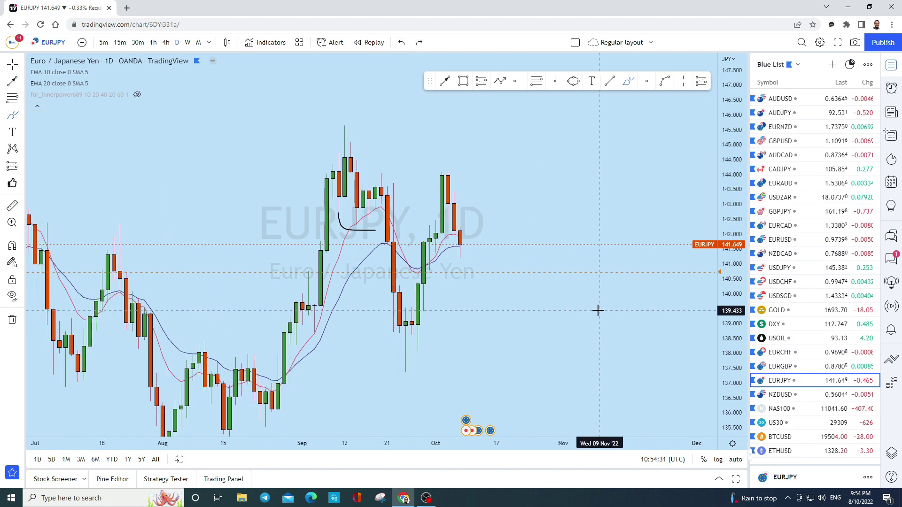
left_click(419, 47)
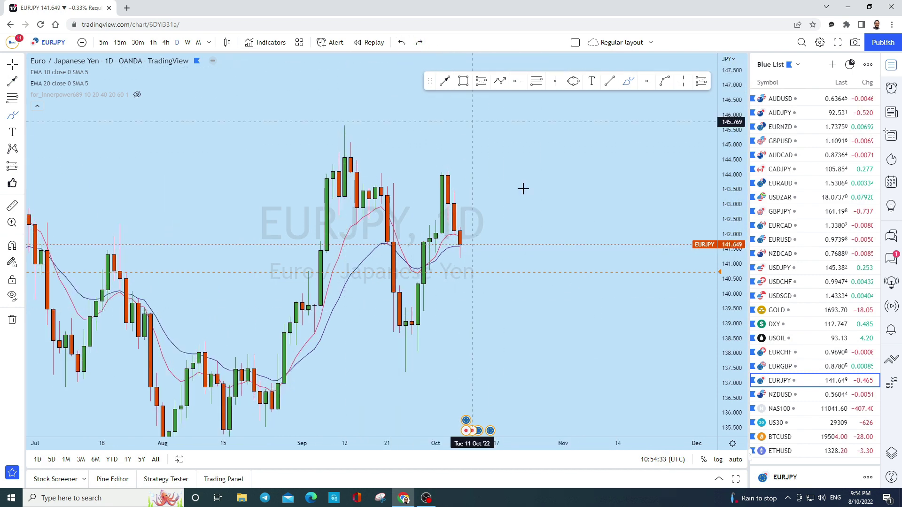
scroll(579, 268, "down", 2)
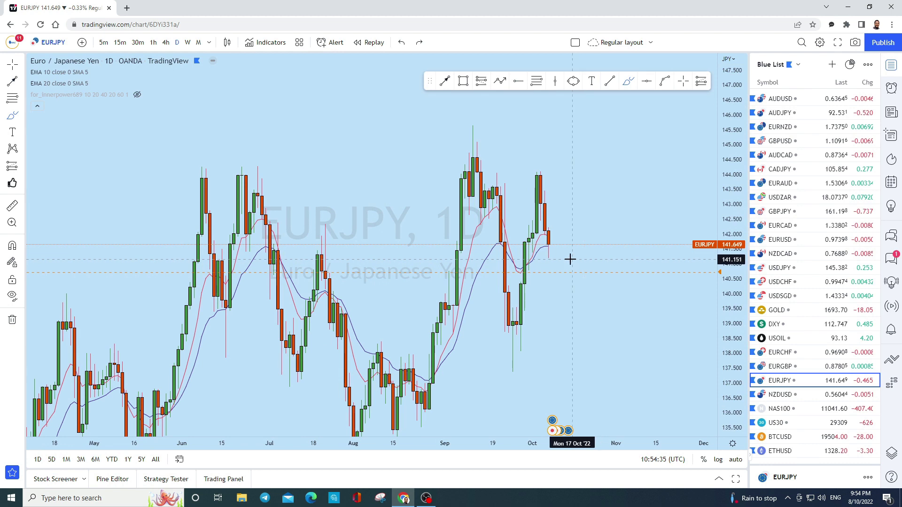
- On the 4-hour EURJPY chart, draw an ascending trendline from about 140.2 on 22 September to about 141.7 near 17 October
left_click(166, 42)
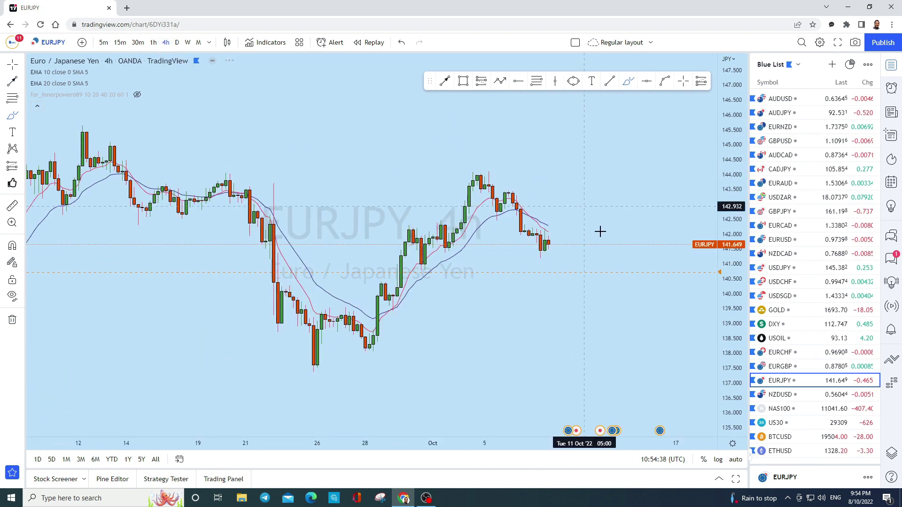
scroll(572, 205, "up", 2)
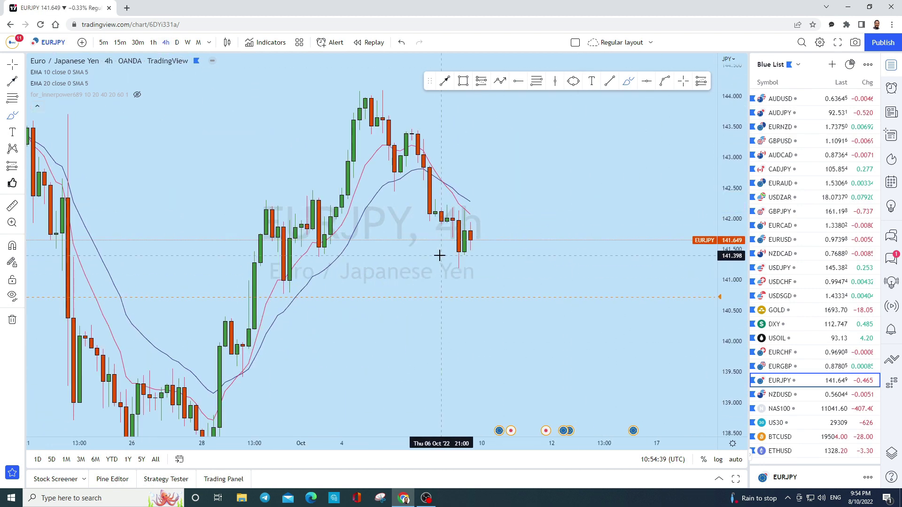
scroll(531, 282, "down", 2)
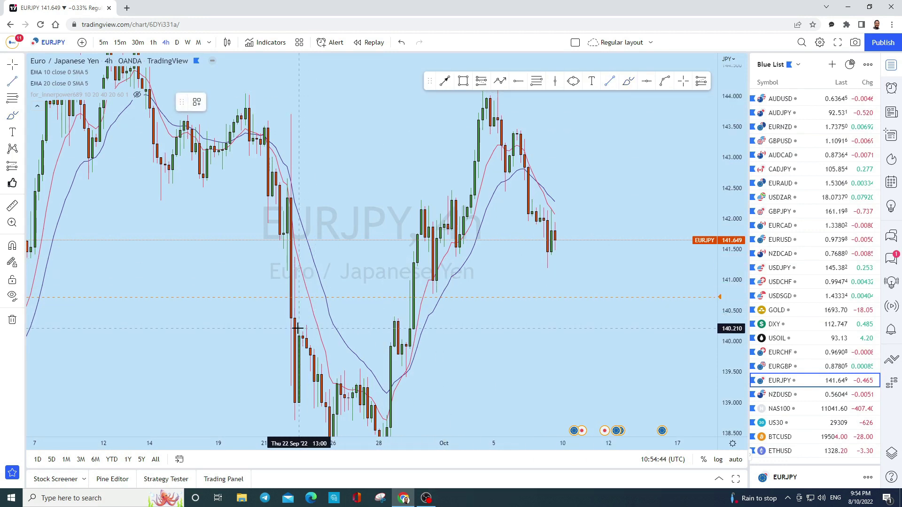
left_click_drag(296, 327, 667, 240)
left_click(672, 234)
- Brush small circles at the trendline's touch points near 140.2 and 140.8, and undo the second one
left_click_drag(676, 179, 632, 179)
scroll(548, 219, "up", 2)
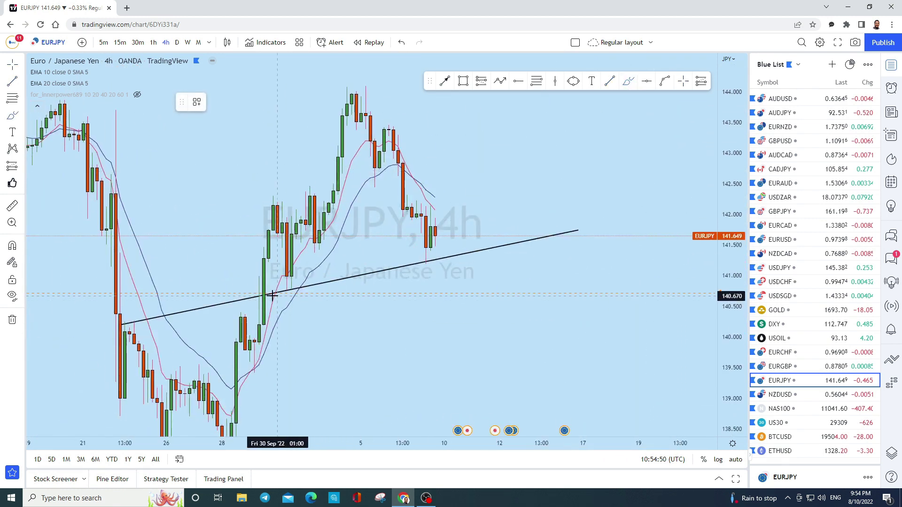
left_click(145, 319)
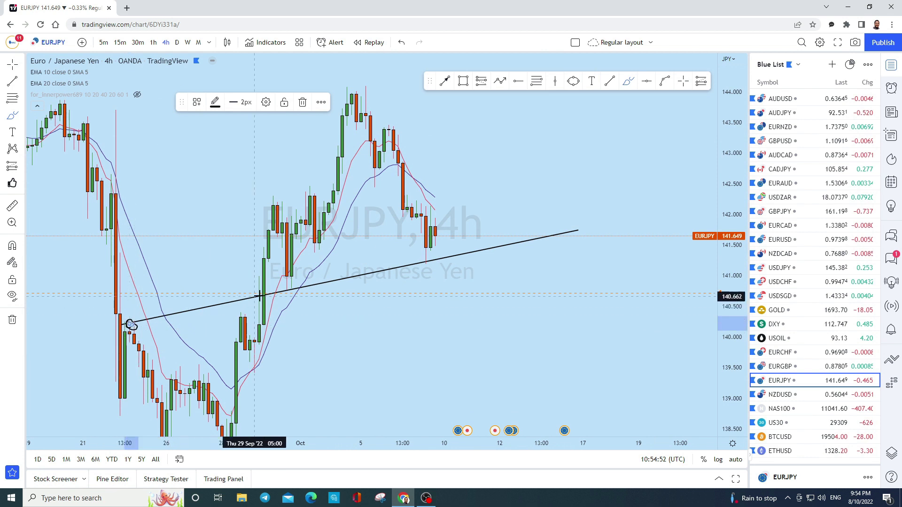
mouse_move(282, 292)
left_mouse_down()
mouse_move(294, 287)
mouse_move(285, 284)
left_mouse_up()
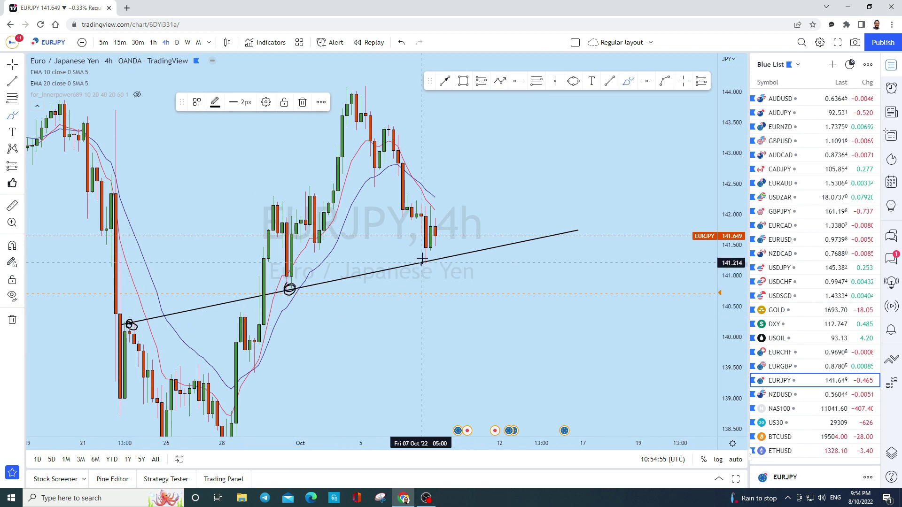
left_click(406, 45)
left_click(406, 45)
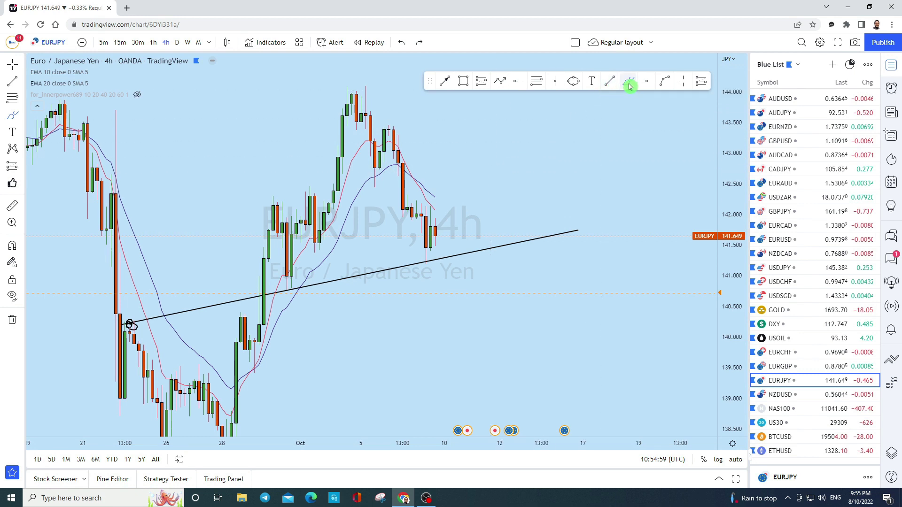
- Brush a projection from the trendline up to about 143.6 and undo it; draw a small ellipse on the trendline near 141.4 at 10 October
mouse_move(436, 241)
left_mouse_down()
mouse_move(447, 252)
mouse_move(459, 246)
mouse_move(535, 141)
mouse_move(543, 107)
mouse_move(518, 118)
left_mouse_up()
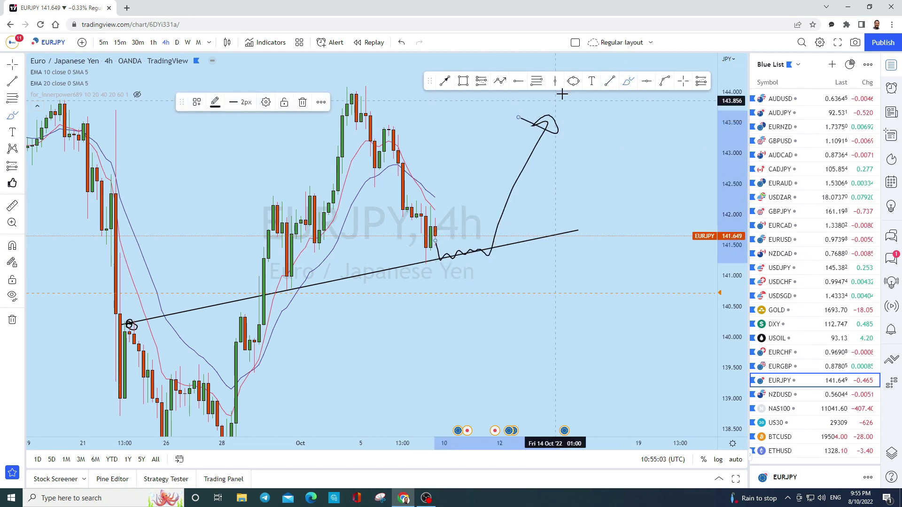
left_click(571, 86)
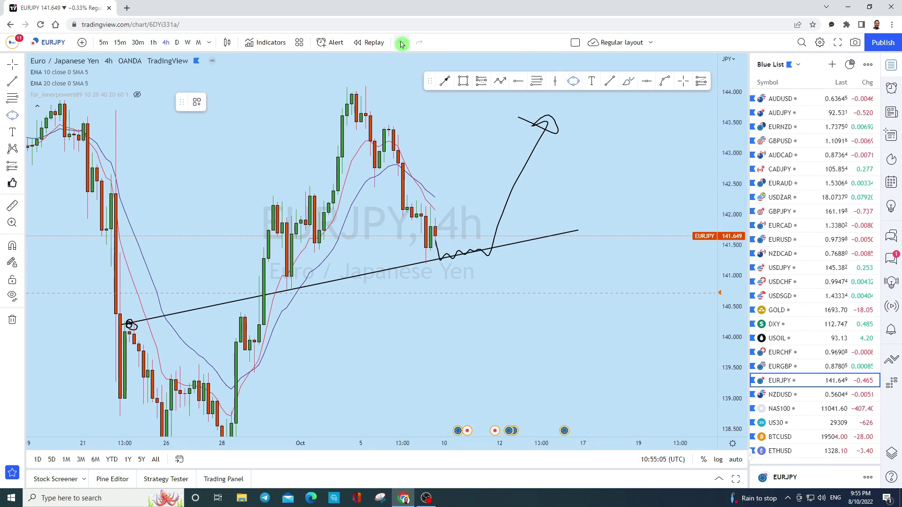
left_click(440, 257)
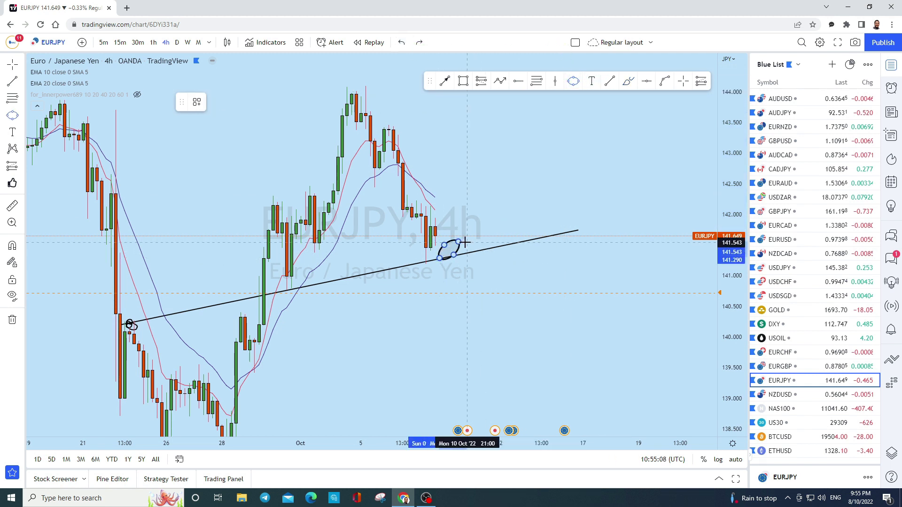
left_click(466, 244)
- Draw an arrow from the ellipse at about 141.27 on 10 October up to about 143.88 on 13 October
left_click_drag(594, 182, 538, 272)
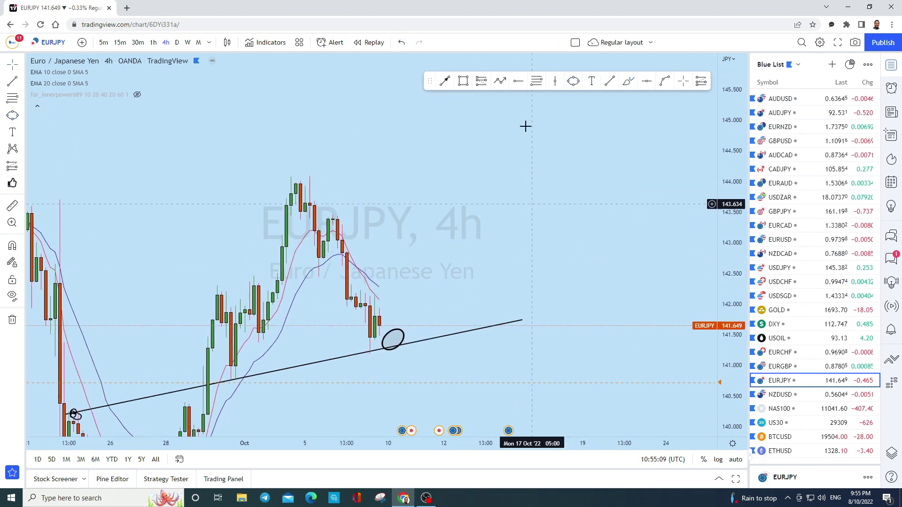
left_click(446, 84)
key("alt+t")
left_click_drag(388, 349, 481, 189)
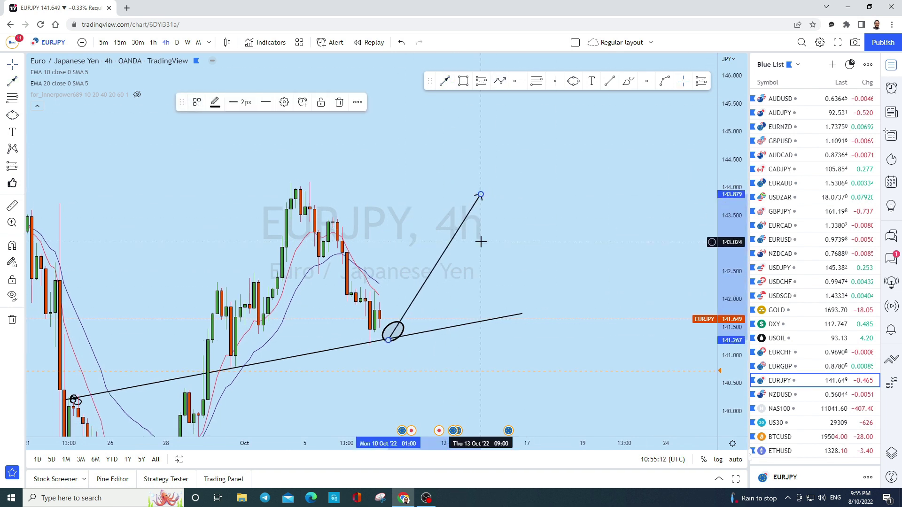
scroll(699, 242, "down", 3)
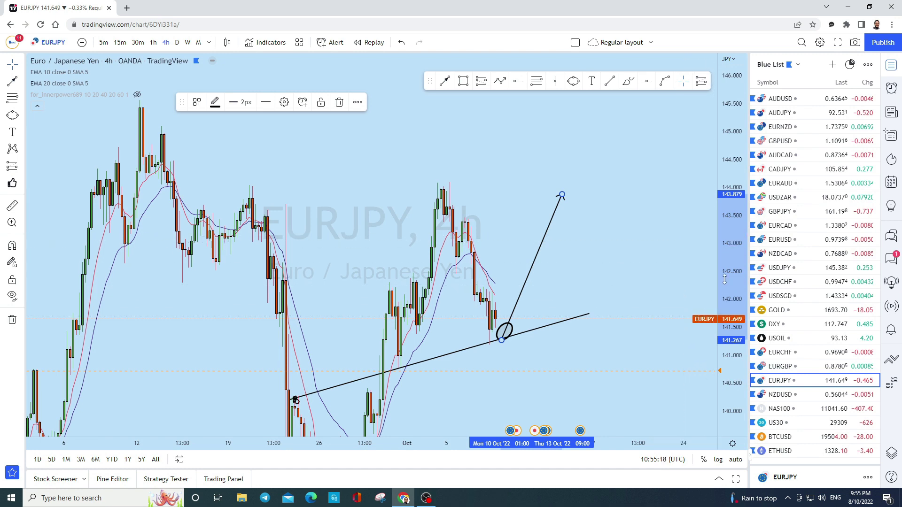
scroll(611, 164, "down", 3)
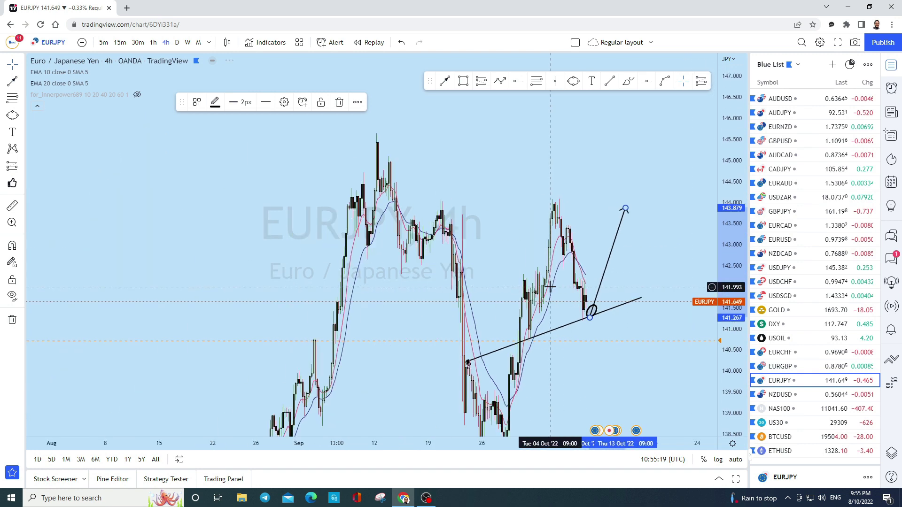
- Brush three head-and-shoulders arcs over the EURJPY peaks above the trendline, topping at about 142.9, 144.4 and 142.4
left_click(629, 82)
left_click_drag(544, 228, 593, 233)
mouse_move(516, 284)
left_mouse_down()
mouse_move(559, 276)
mouse_move(612, 291)
left_mouse_up()
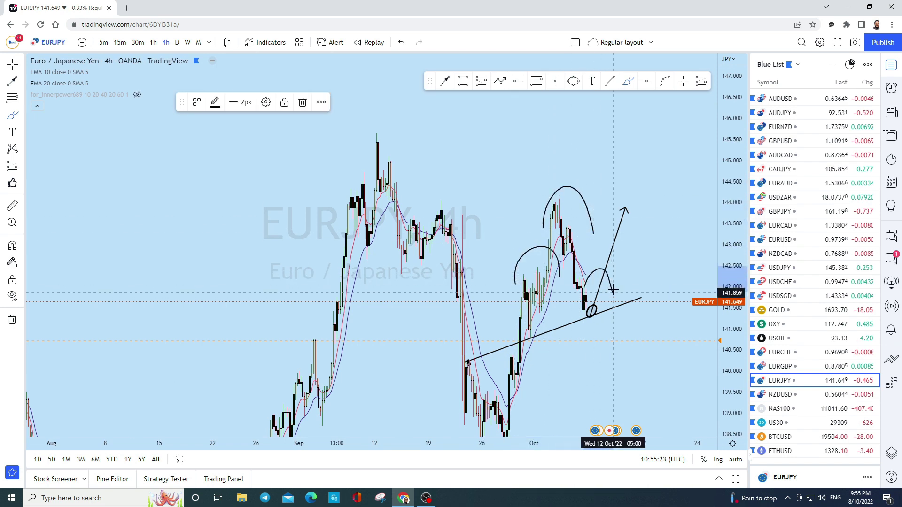
- Brush a falling zigzag projection from the trendline to about 138.8, and undo it together with the right shoulder arc
scroll(540, 343, "up", 5)
mouse_move(412, 304)
left_mouse_down()
mouse_move(431, 376)
mouse_move(451, 356)
mouse_move(477, 388)
mouse_move(485, 423)
mouse_move(470, 410)
mouse_move(502, 422)
left_mouse_up()
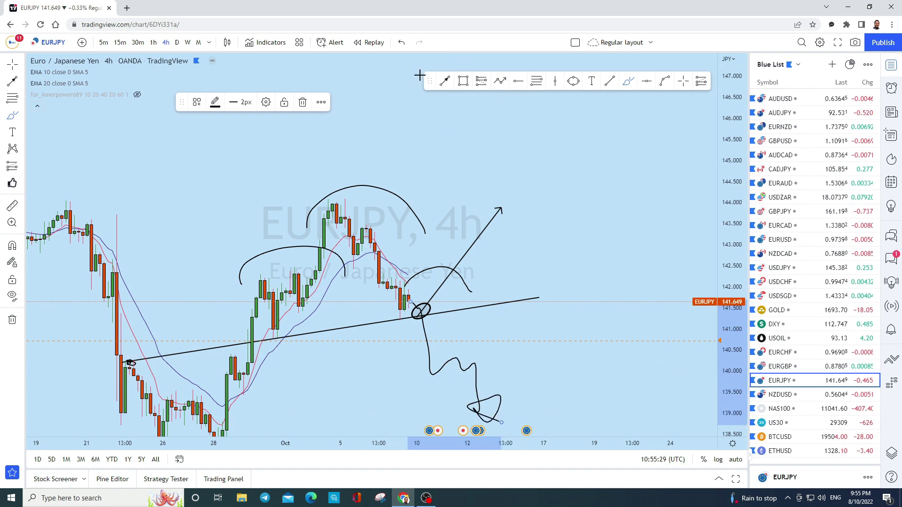
left_click(403, 43)
left_click(18, 64)
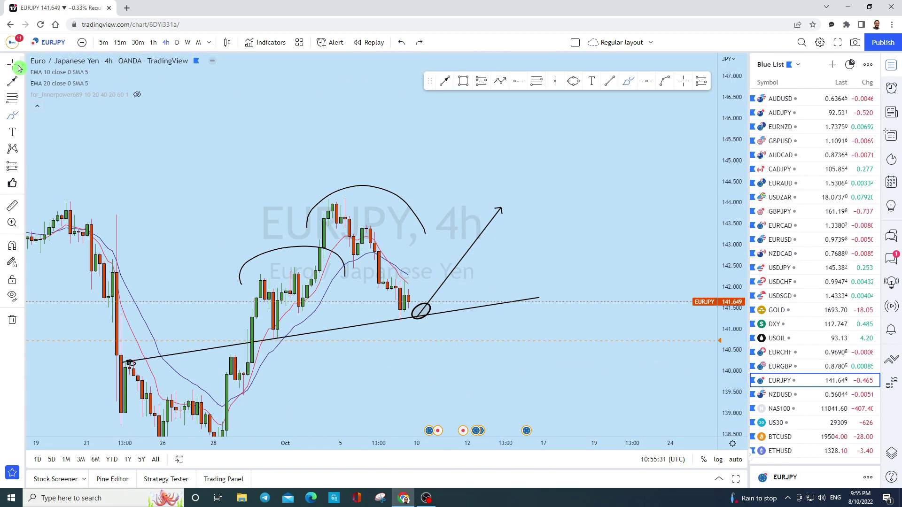
- Brush a short downward stroke through the ellipse to about 140.48 and undo it
left_click_drag(616, 227, 642, 138)
left_click_drag(726, 328, 724, 176)
left_click_drag(554, 273, 619, 277)
left_click_drag(505, 189, 524, 277)
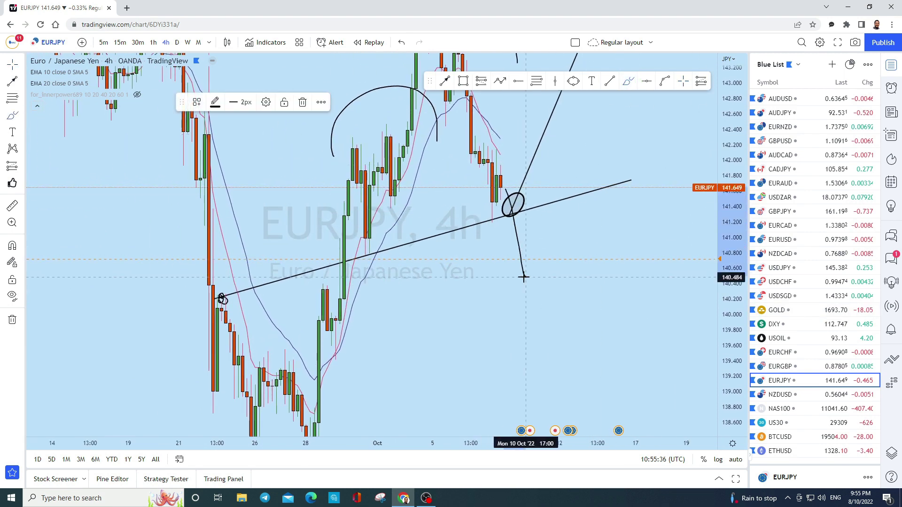
key("ctrl+z")
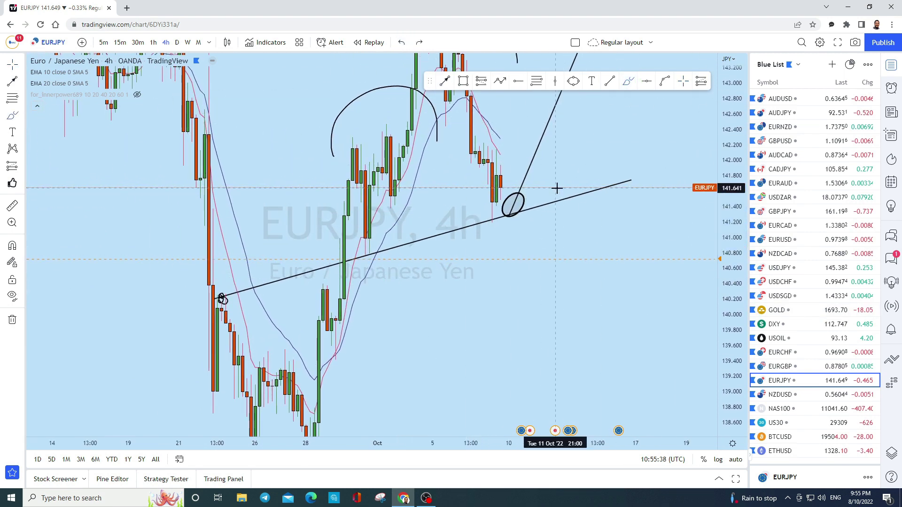
- Draw an arrow from the trendline at about 141.25 on 10 October down to about 139.30 on 12 October
left_click(516, 79)
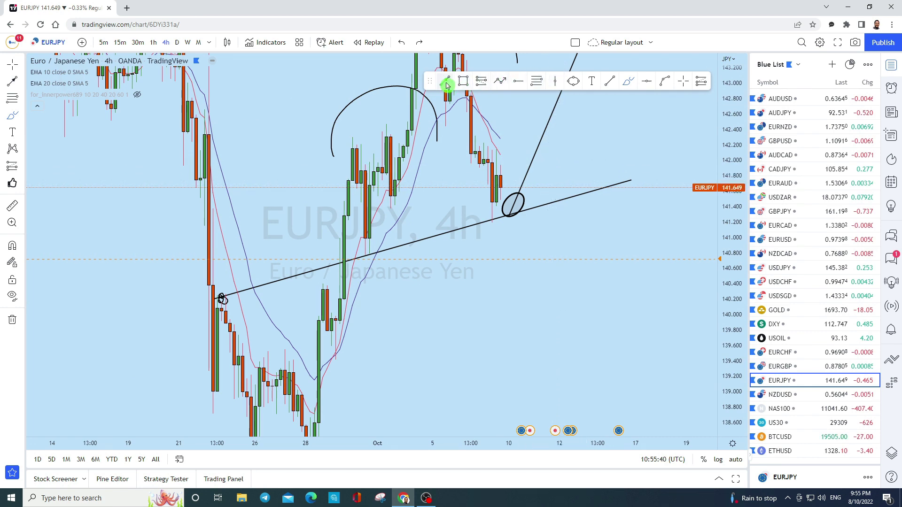
left_click_drag(512, 219, 581, 360)
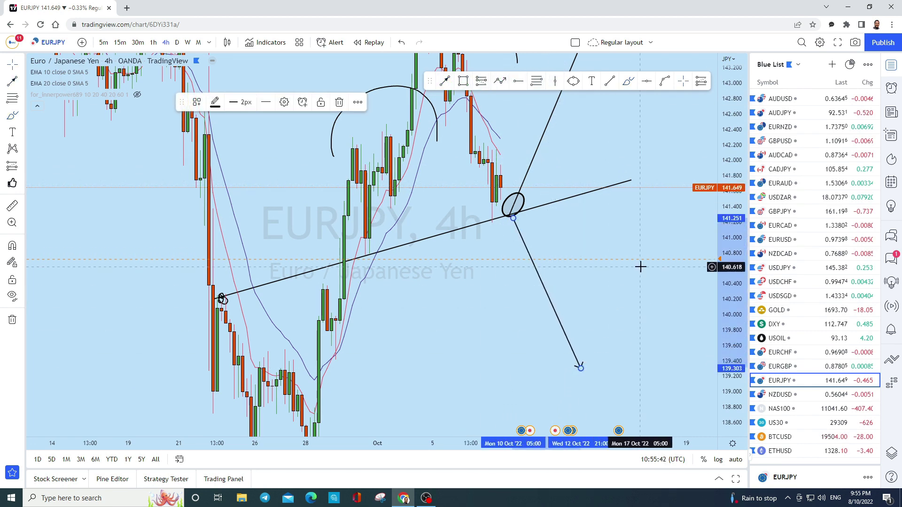
scroll(641, 267, "up", 2)
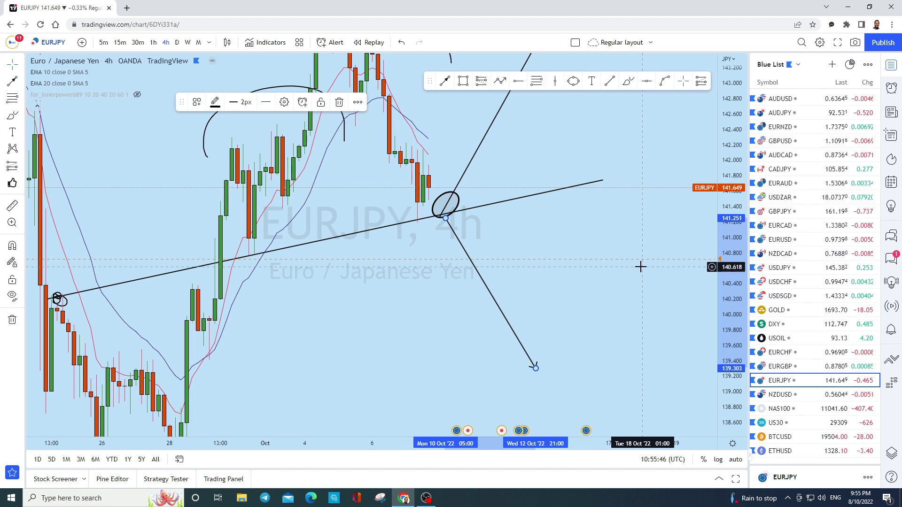
- Open the NZDUSD chart from the watchlist and switch it to the monthly timeframe, framing the latest candles and the 2020 low
left_click(804, 395)
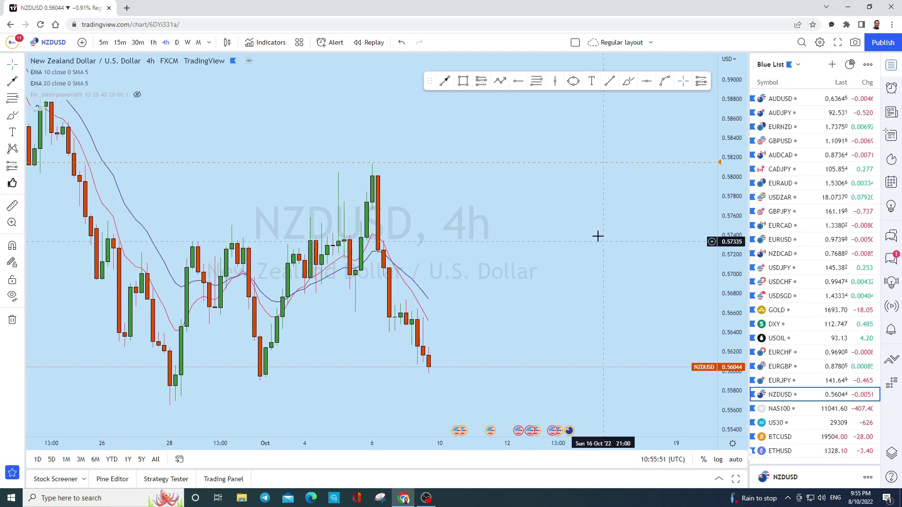
left_click_drag(598, 241, 542, 144)
scroll(568, 164, "down", 3)
scroll(568, 164, "up", 5)
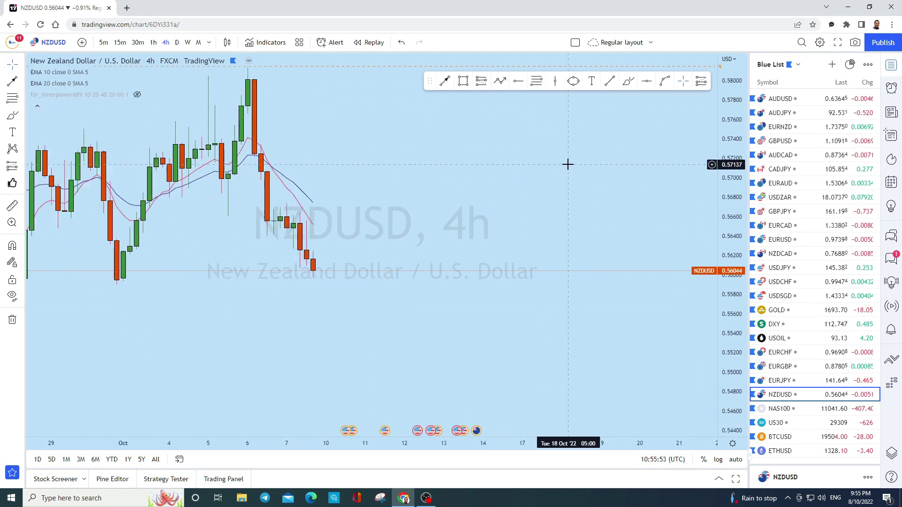
left_click(198, 42)
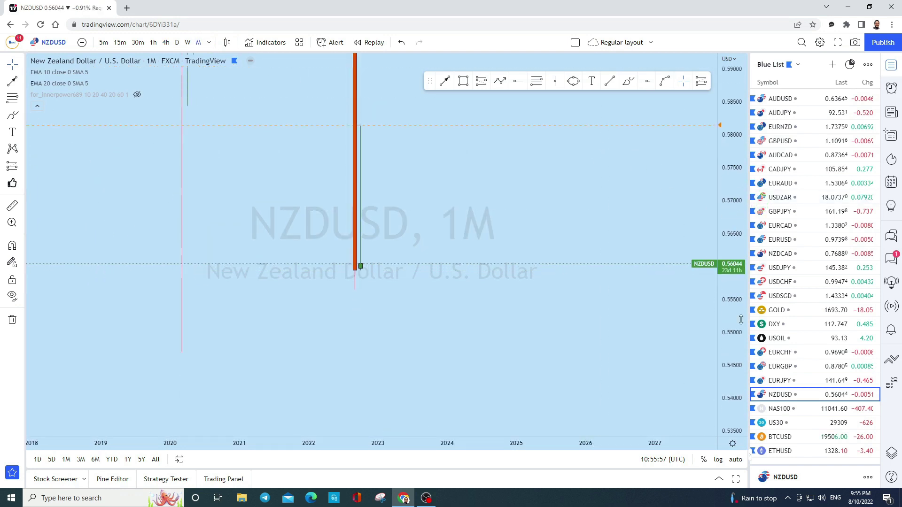
scroll(509, 308, "up", 2)
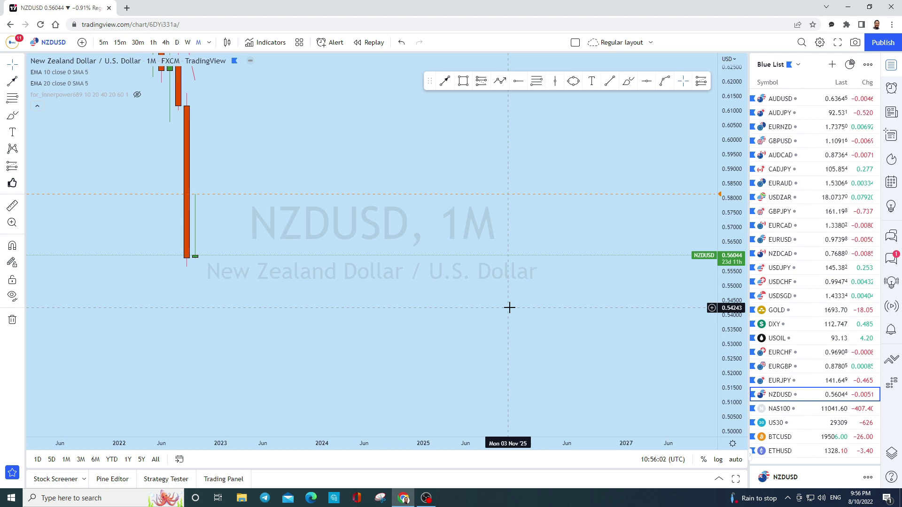
scroll(509, 253, "down", 3)
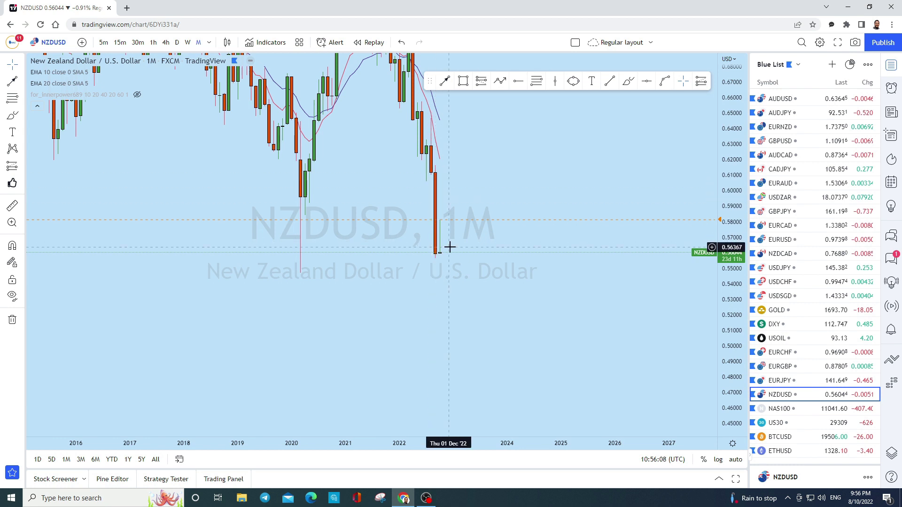
scroll(450, 247, "up", 2)
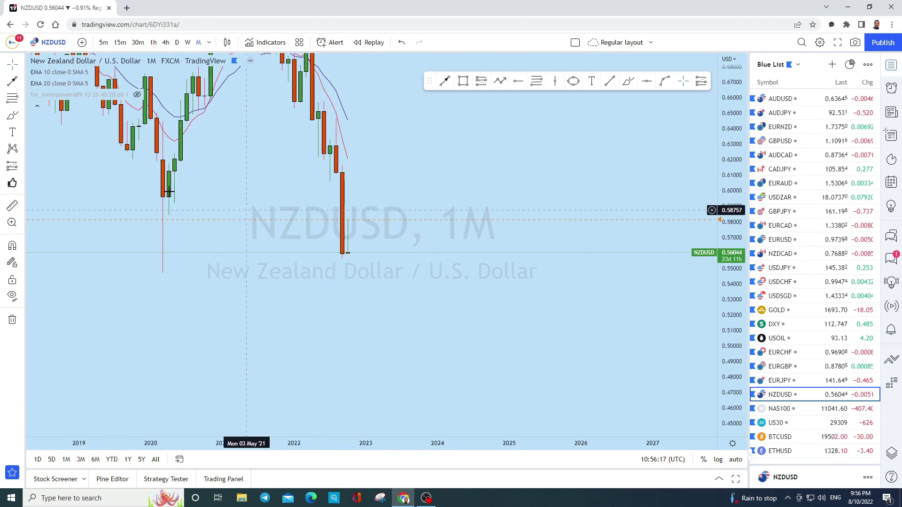
- Brush a falling projection on the monthly NZDUSD chart from about 0.560 to about 0.498 and undo it
left_click(20, 64)
left_click_drag(399, 150, 564, 190)
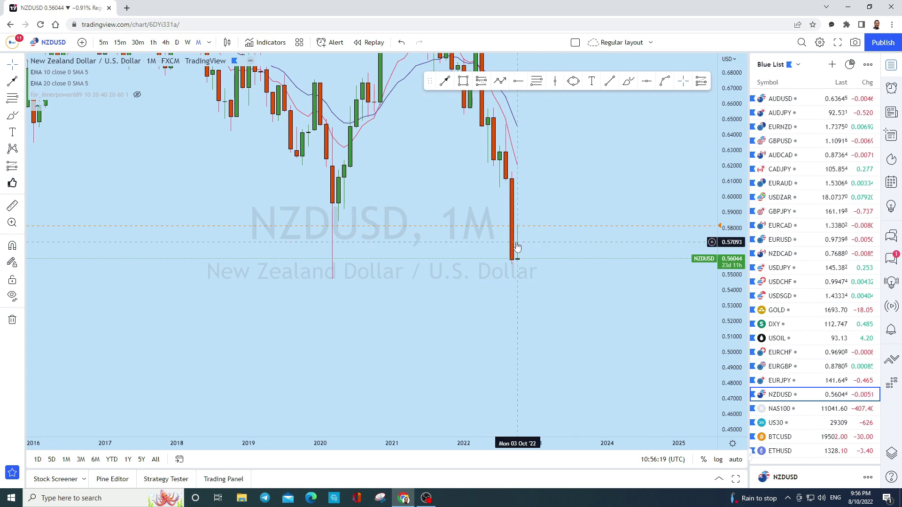
left_click(684, 79)
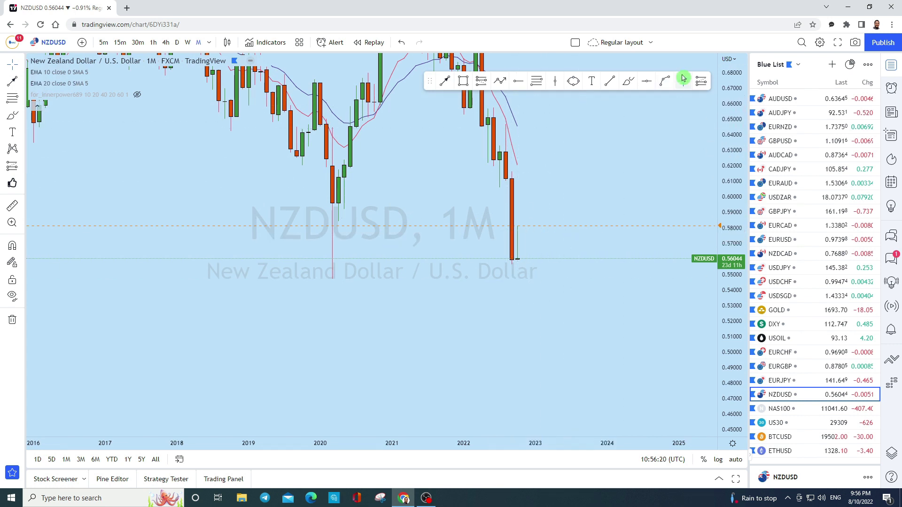
left_click(632, 83)
mouse_move(511, 258)
left_mouse_down()
mouse_move(529, 326)
mouse_move(544, 317)
mouse_move(584, 355)
left_mouse_up()
left_click(402, 42)
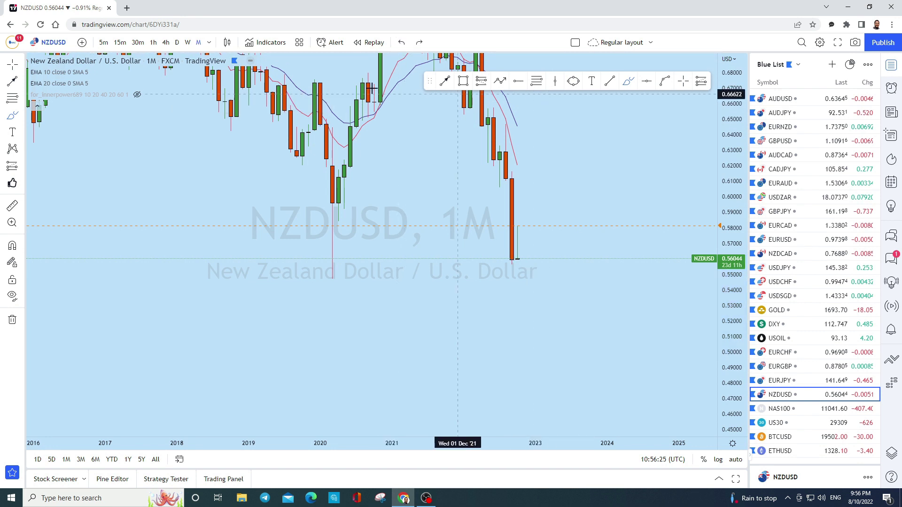
- On the weekly NZDUSD chart, brush a projection dipping to about 0.546 and rising to about 0.577, and undo it
left_click(188, 43)
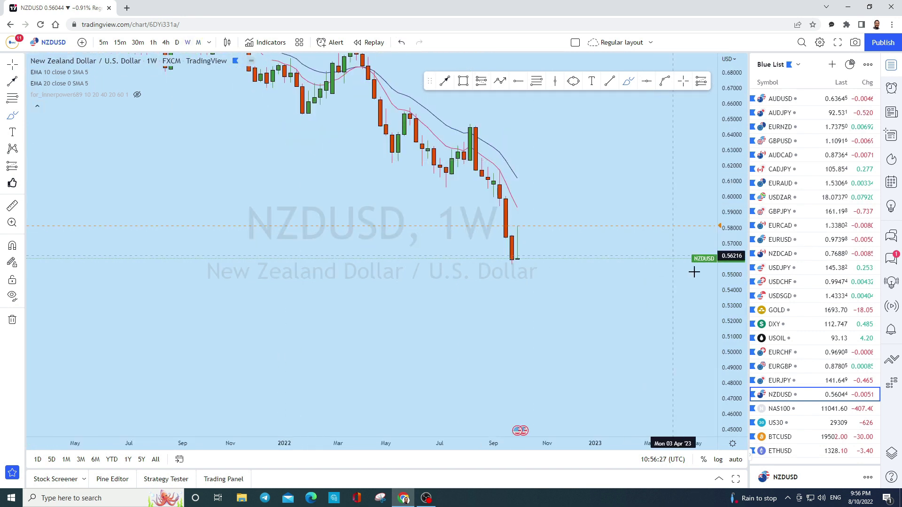
left_click_drag(727, 342, 725, 232)
scroll(568, 248, "up", 3)
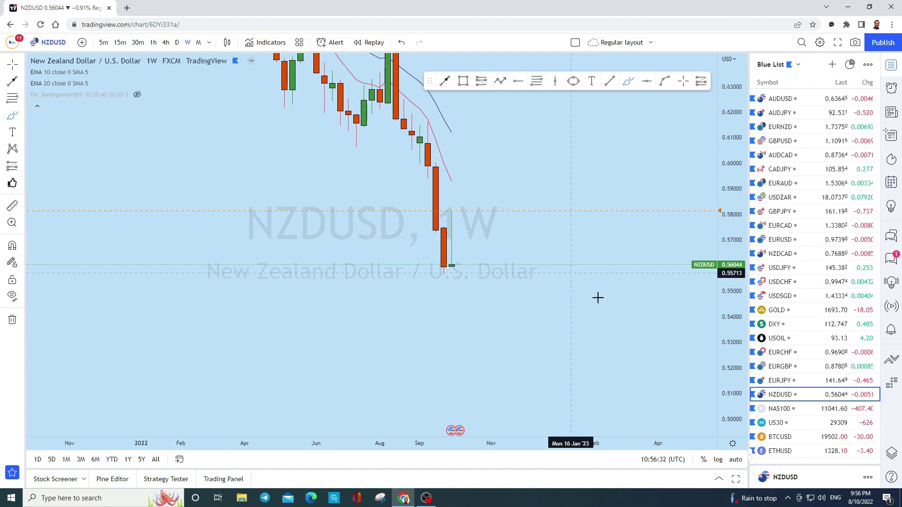
left_click(628, 84)
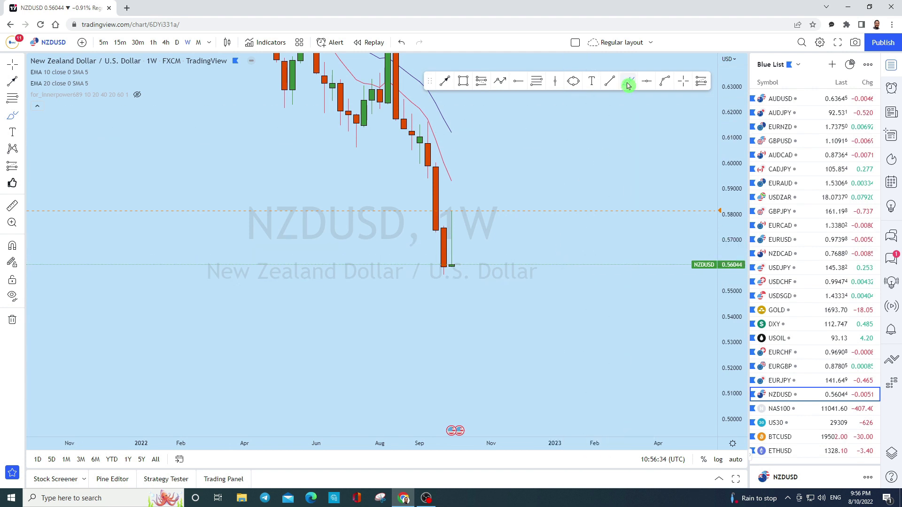
mouse_move(458, 255)
left_mouse_down()
mouse_move(460, 302)
mouse_move(484, 220)
left_mouse_up()
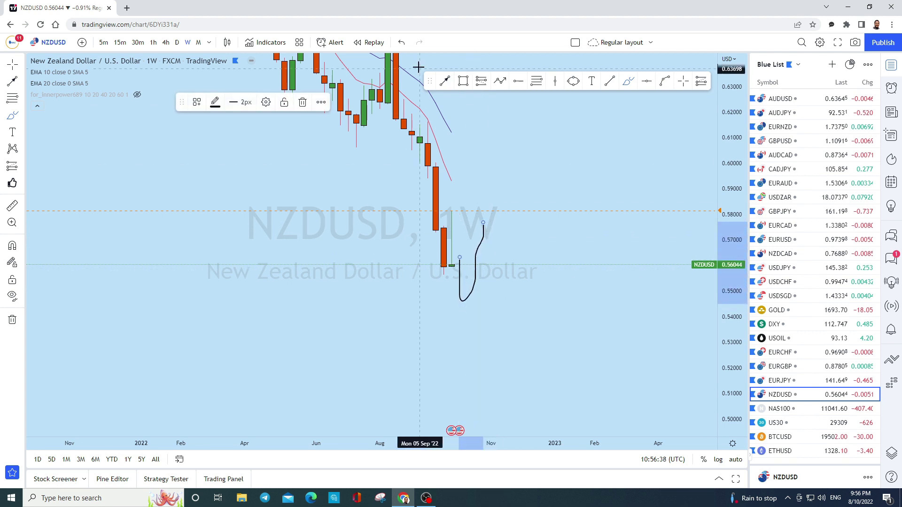
left_click(402, 45)
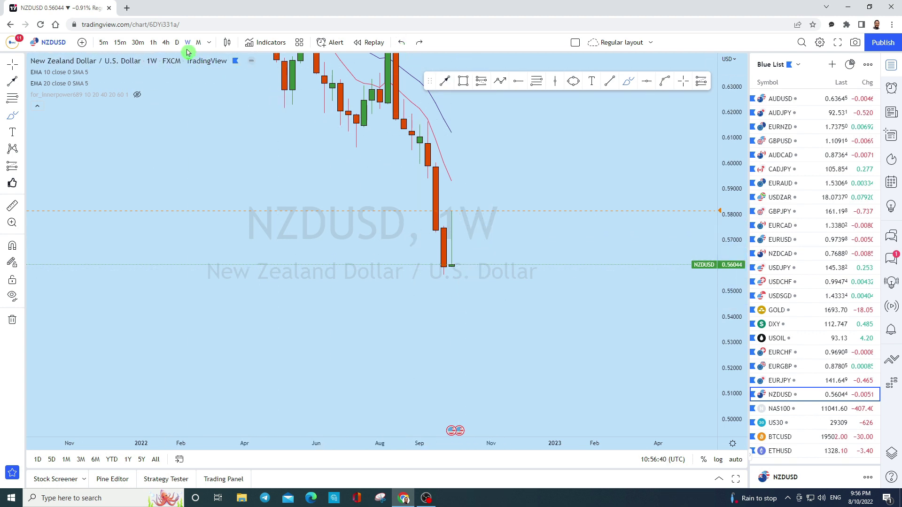
- Switch NZDUSD to the daily timeframe, circle the EMA touch near 0.582 in early October and undo the circle
scroll(525, 200, "down", 4)
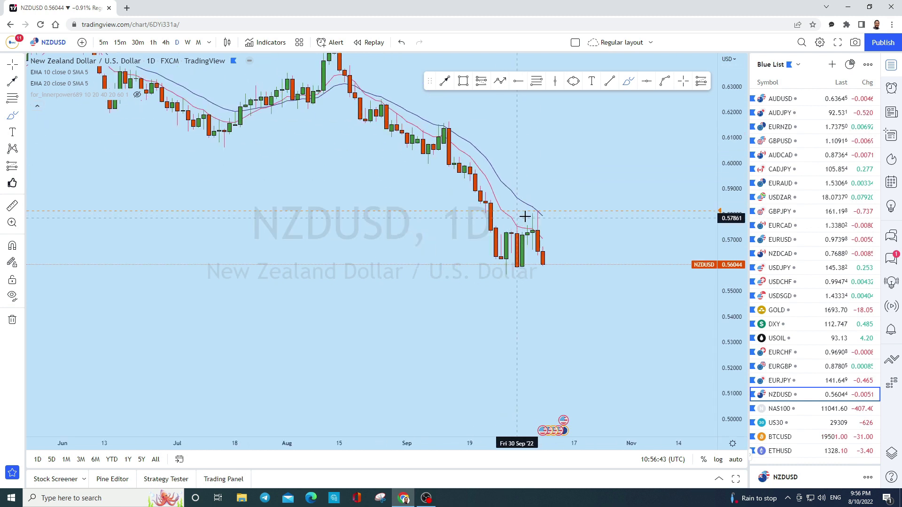
left_click_drag(548, 212, 525, 215)
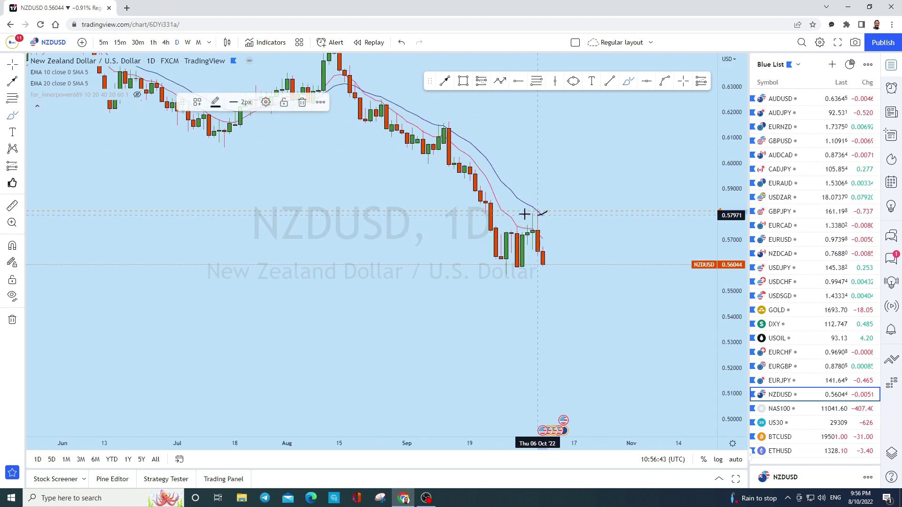
left_click(402, 43)
- Brush a falling projection from the latest daily candle at about 0.560 to about 0.545 and undo it
scroll(616, 165, "up", 5)
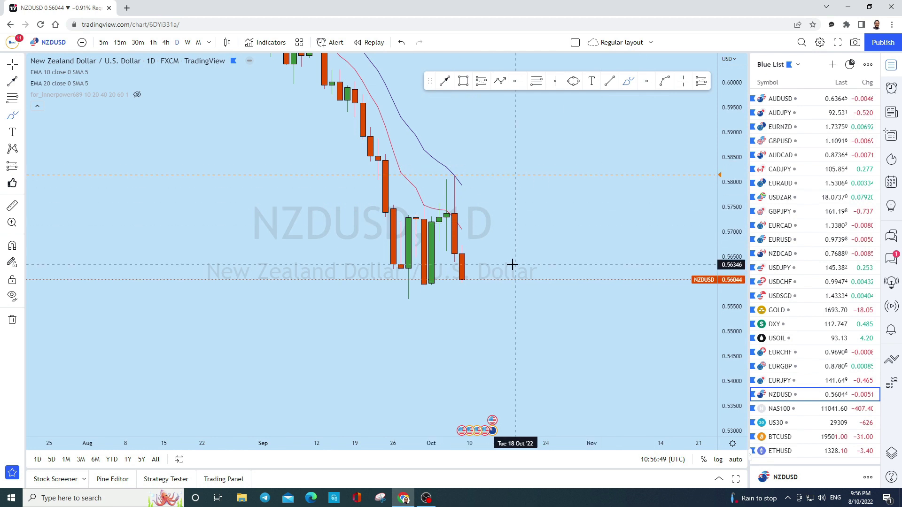
mouse_move(464, 280)
left_mouse_down()
mouse_move(472, 273)
mouse_move(484, 346)
mouse_move(489, 338)
mouse_move(510, 356)
left_mouse_up()
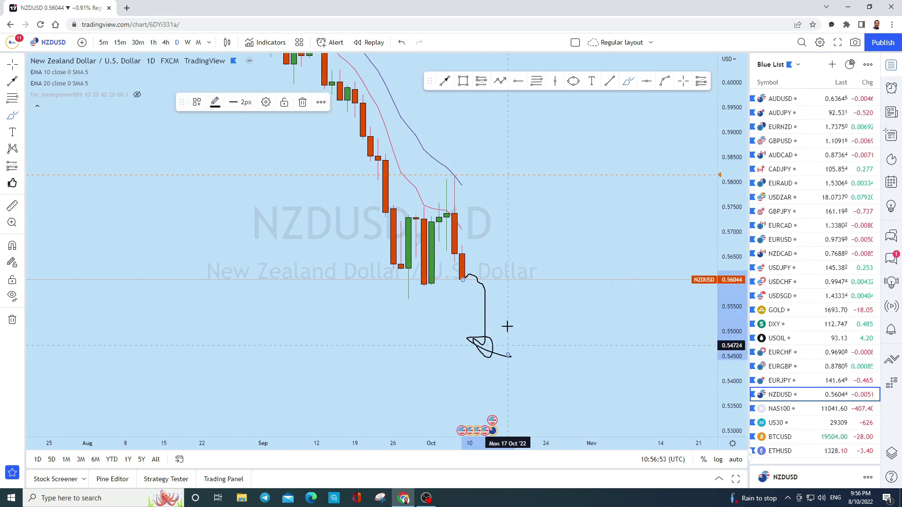
left_click(401, 44)
- Draw a descending trendline from about 0.5770 on 25 September to about 0.5562 on 13 October, and switch NZDUSD to the 4-hour timeframe
scroll(569, 296, "down", 2)
scroll(510, 290, "up", 1)
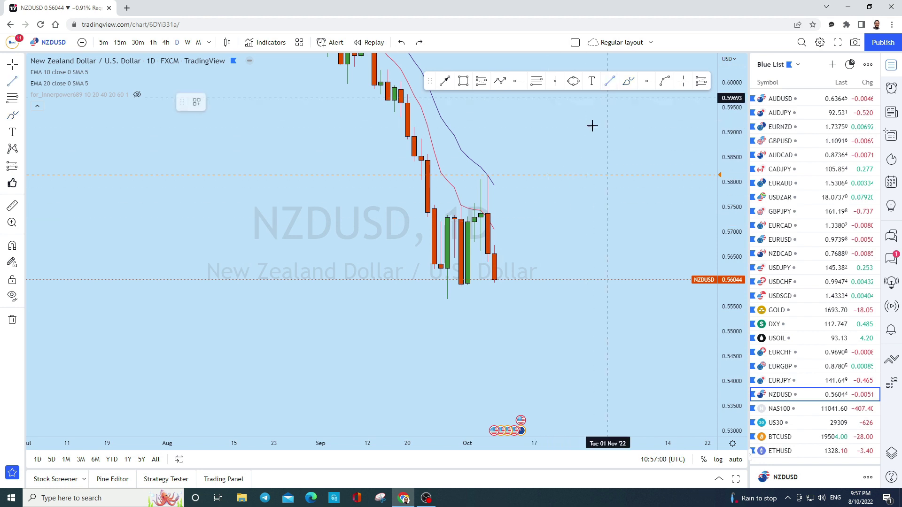
left_click(470, 238)
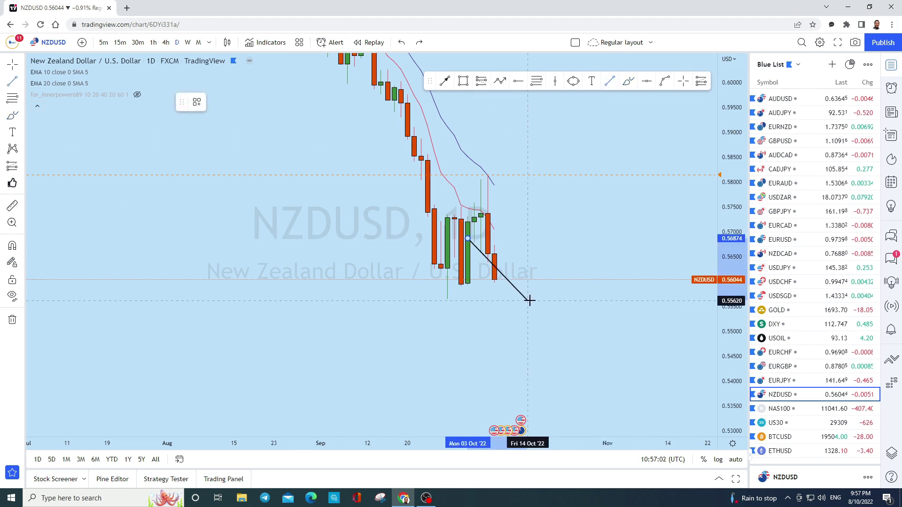
left_click(528, 301)
left_click_drag(468, 238, 434, 197)
left_click(166, 42)
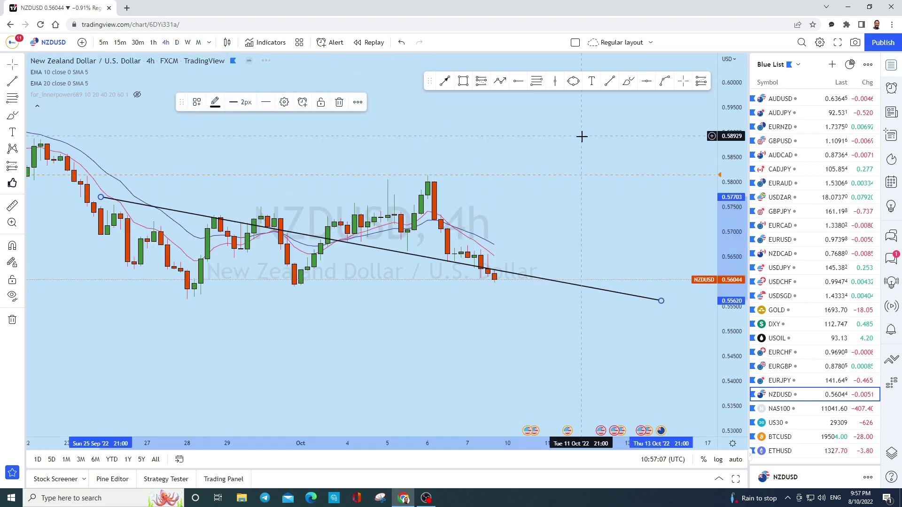
scroll(656, 271, "up", 2)
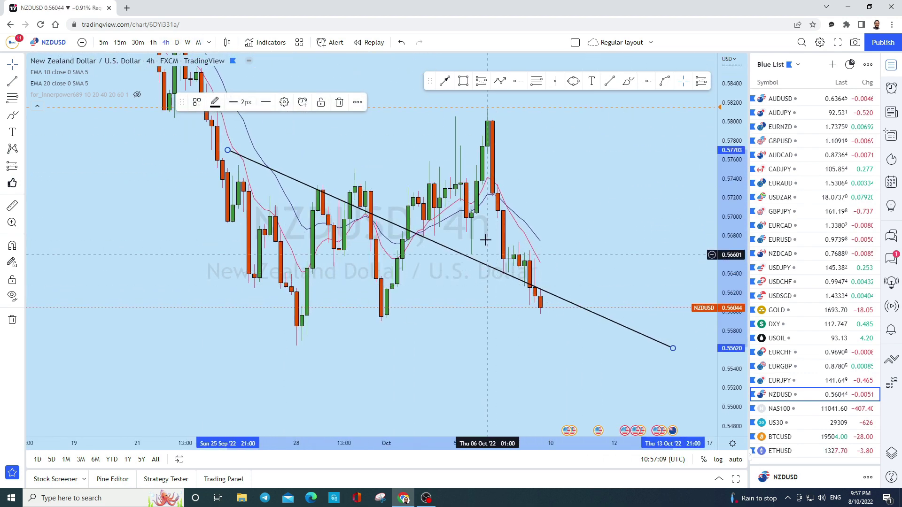
- Brush a trace along the 4-hour decline from about 0.580 on 6 October to about 0.560 and undo it
left_click(629, 84)
mouse_move(493, 123)
left_mouse_down()
mouse_move(504, 263)
mouse_move(519, 264)
mouse_move(540, 311)
left_mouse_up()
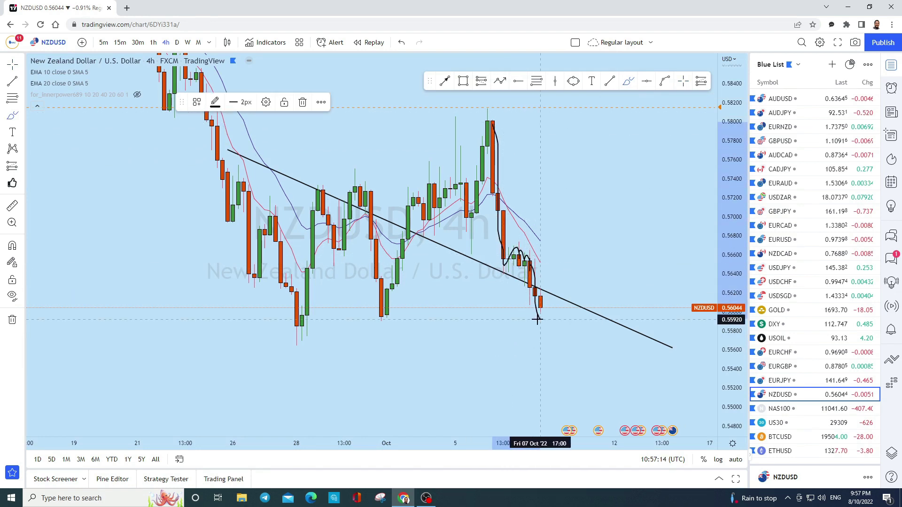
left_click(401, 43)
- Draw an arrowed path from the latest 4-hour candle at about 0.560 up to about 0.5643, and down to about 0.551 on 11 October
scroll(620, 310, "up", 2)
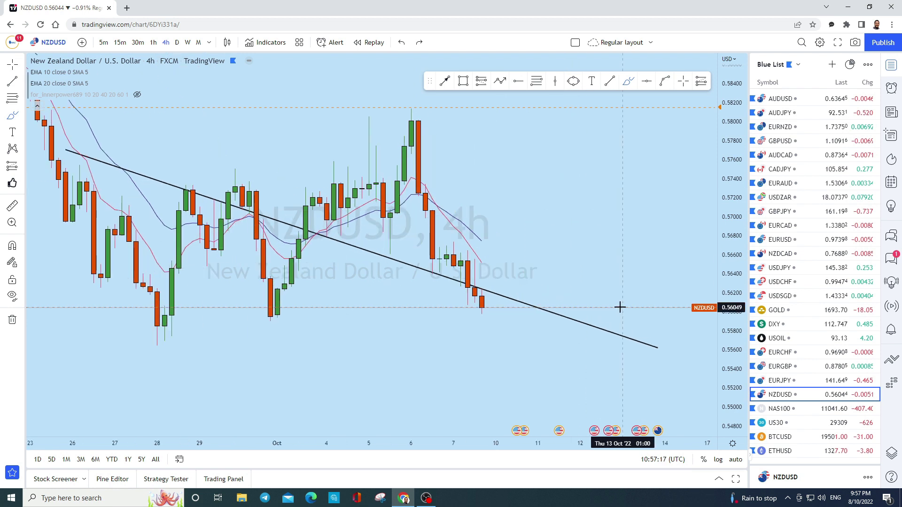
left_click(500, 84)
left_click(489, 310)
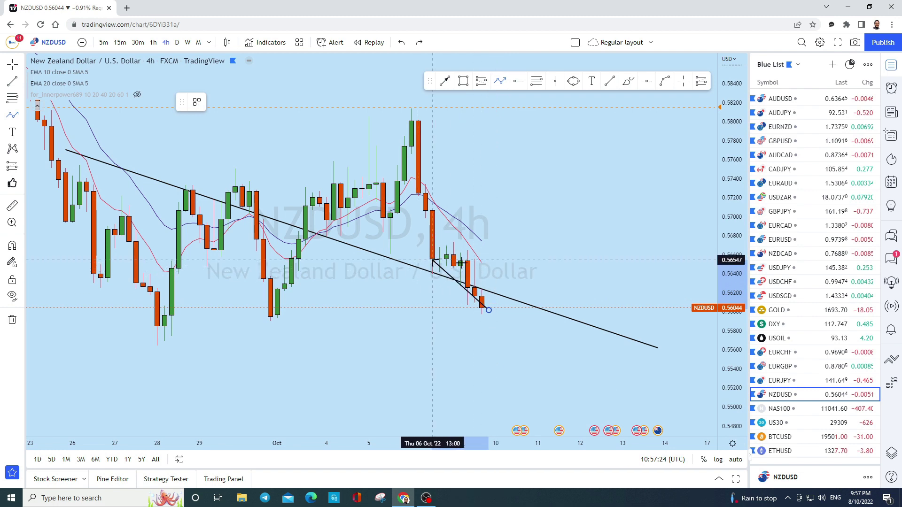
left_click(509, 271)
left_click(565, 399)
scroll(612, 328, "down", 2)
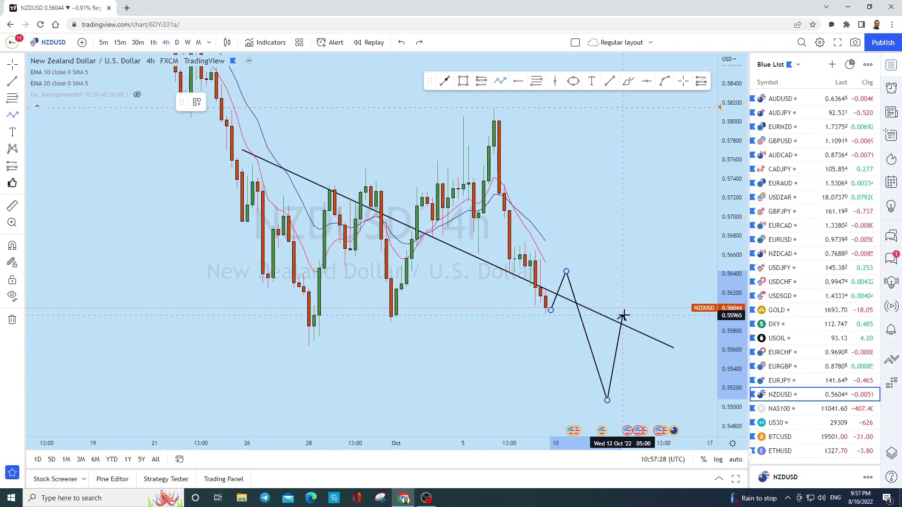
key("Escape")
- Draw a small ellipse around the path's upper turning point near 0.564 on 10 October
left_click(576, 86)
left_click(561, 283)
left_click(571, 273)
left_click(586, 278)
left_click_drag(670, 265, 481, 196)
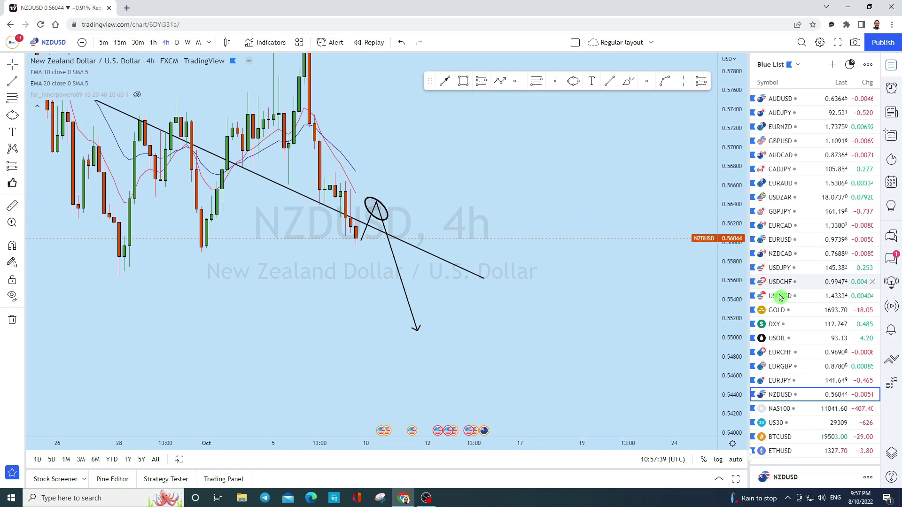
- Load the US30 chart from the watchlist and switch it to the monthly timeframe
left_click(795, 423)
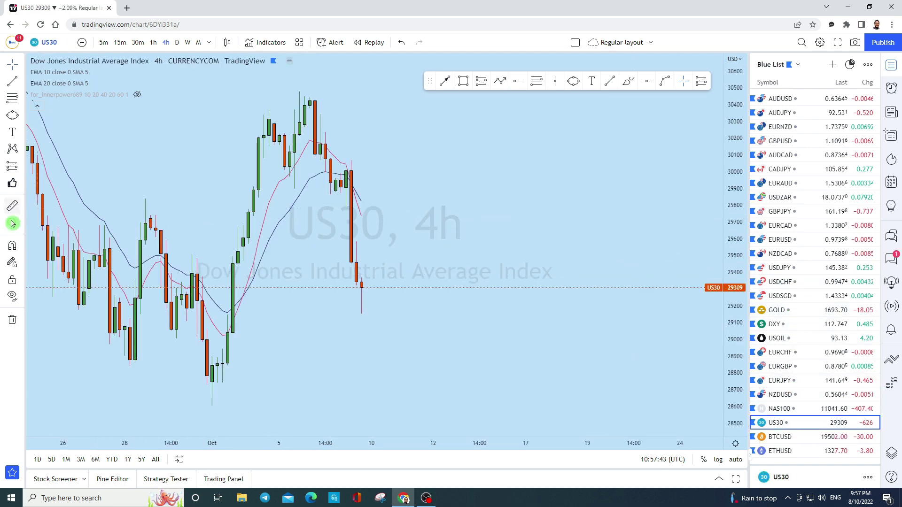
scroll(581, 256, "down", 2)
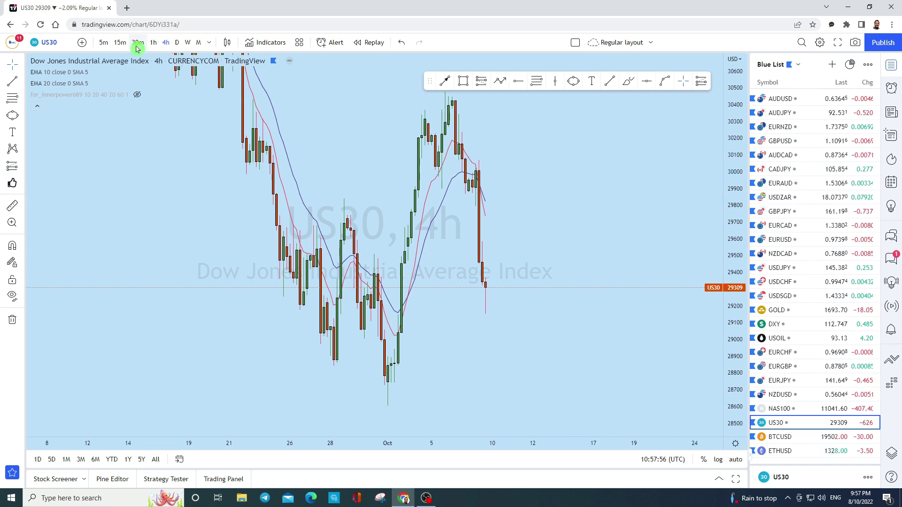
left_click(198, 43)
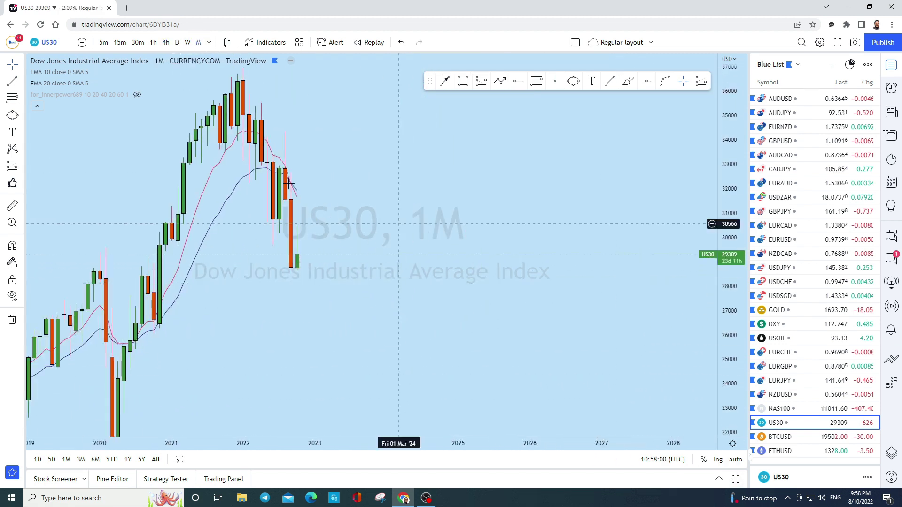
left_click(21, 63)
left_click_drag(373, 158, 625, 164)
scroll(517, 292, "up", 4)
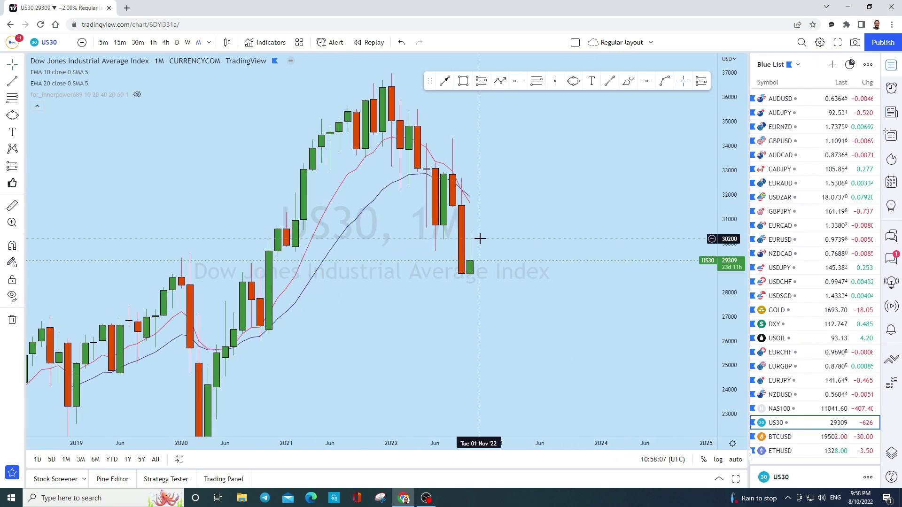
- Draw a horizontal line at about 30,488 on the US30 monthly chart and brush a small mark around the early-2021 candles touching it
left_click(656, 81)
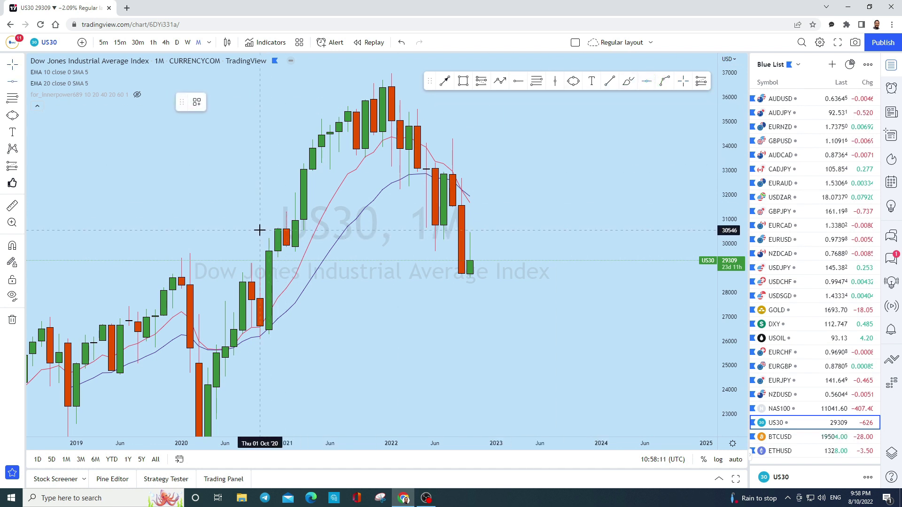
left_click(372, 232)
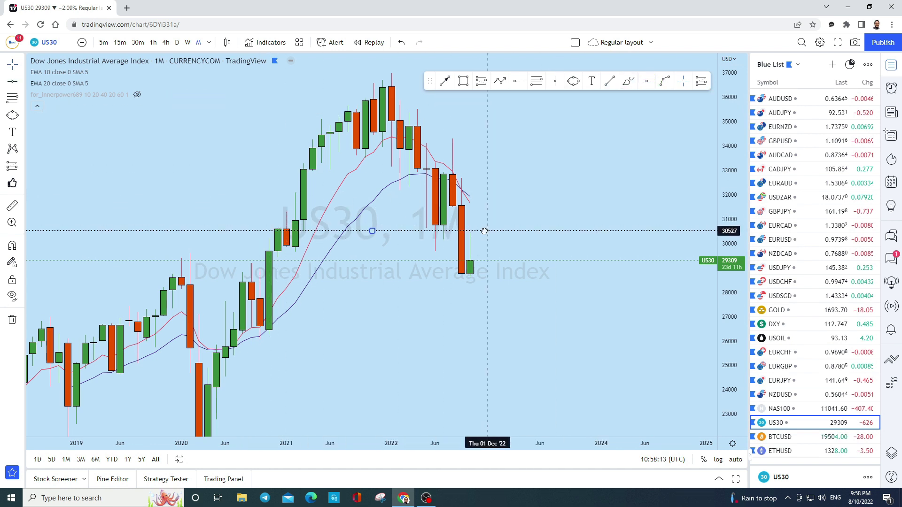
left_click(628, 82)
left_click_drag(279, 228, 296, 229)
- Brush ellipses at the mid-2022 and October touches with downward projections to about 25,000 on the monthly chart, and undo them
left_click_drag(432, 235, 479, 365)
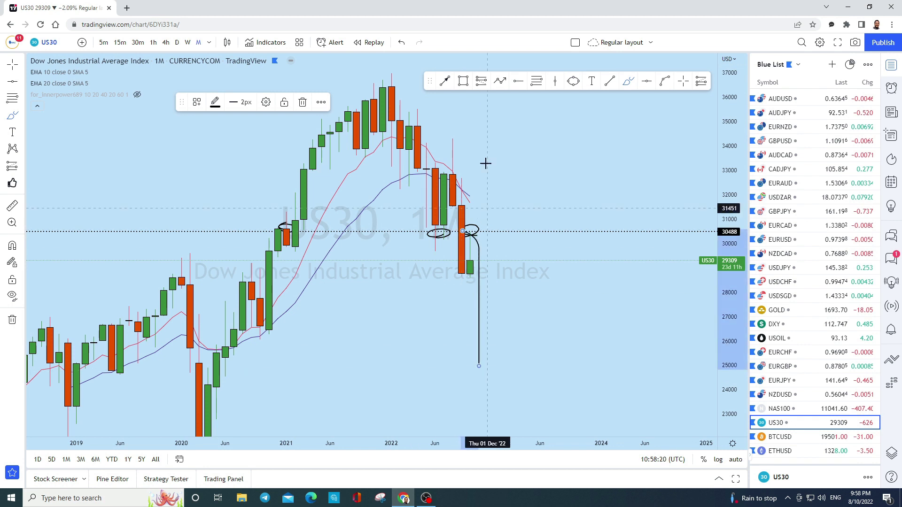
left_click(400, 43)
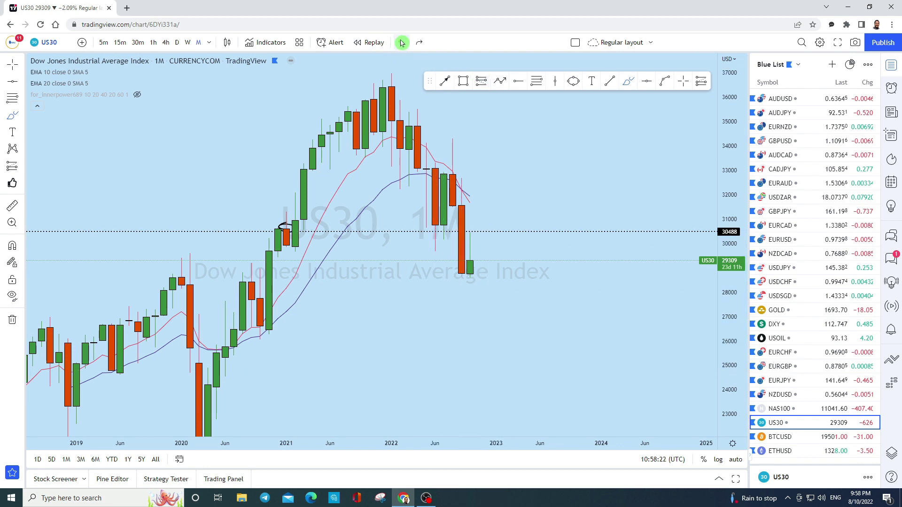
left_click_drag(471, 264, 485, 365)
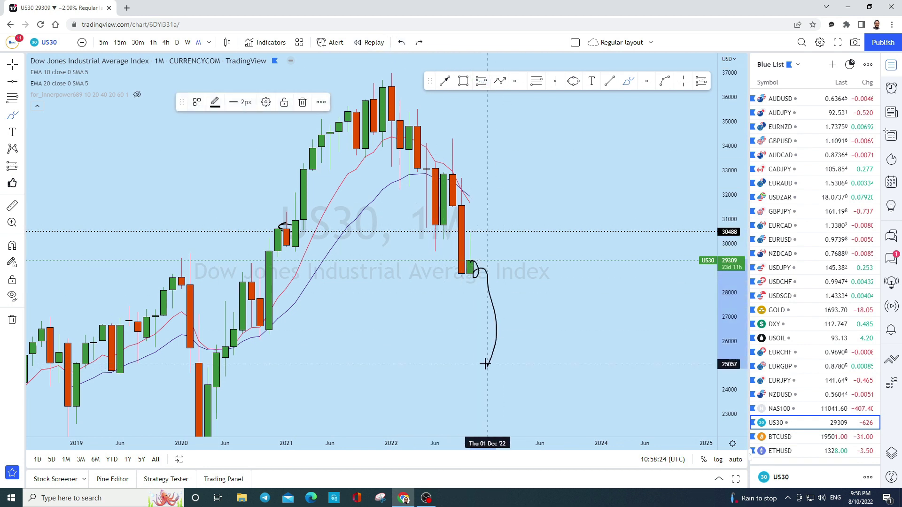
left_click(401, 43)
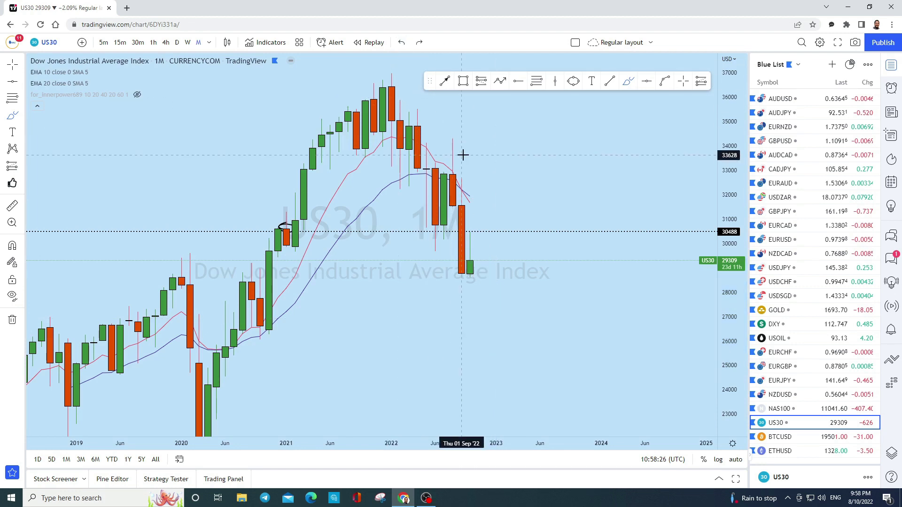
- Switch US30 to the weekly timeframe
left_click(190, 42)
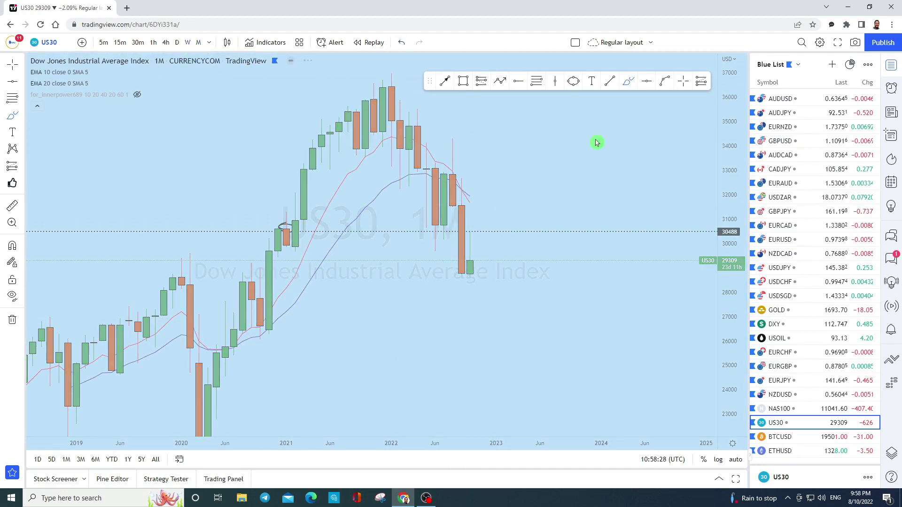
scroll(682, 287, "up", 3)
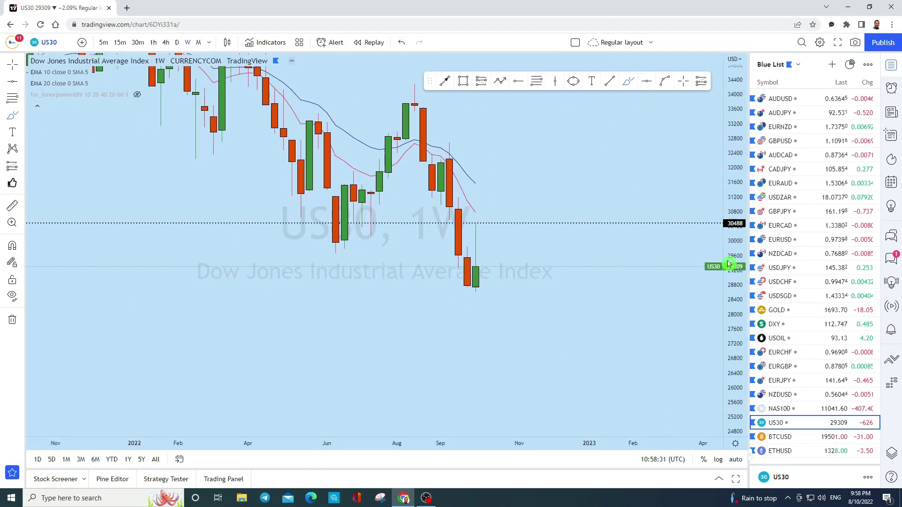
- Brush circles around the touches of the 30,488 line by the latest, early-July 2022 and early-2021 weekly candles, and undo them
left_click_drag(396, 229, 383, 220)
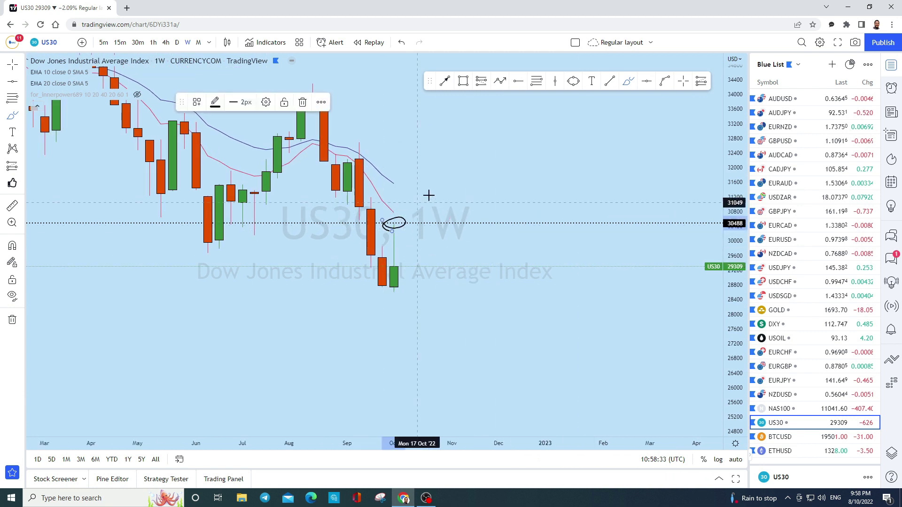
left_click(403, 43)
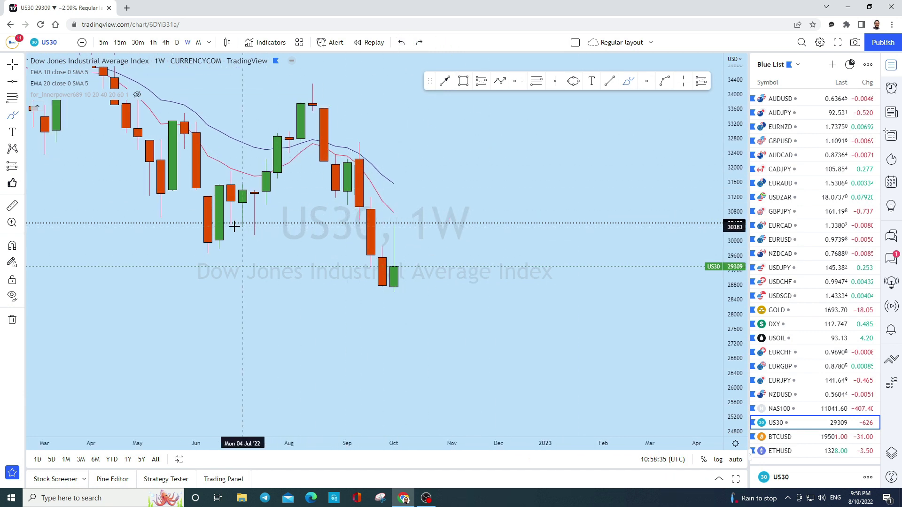
left_click_drag(231, 225, 231, 210)
scroll(373, 239, "down", 5)
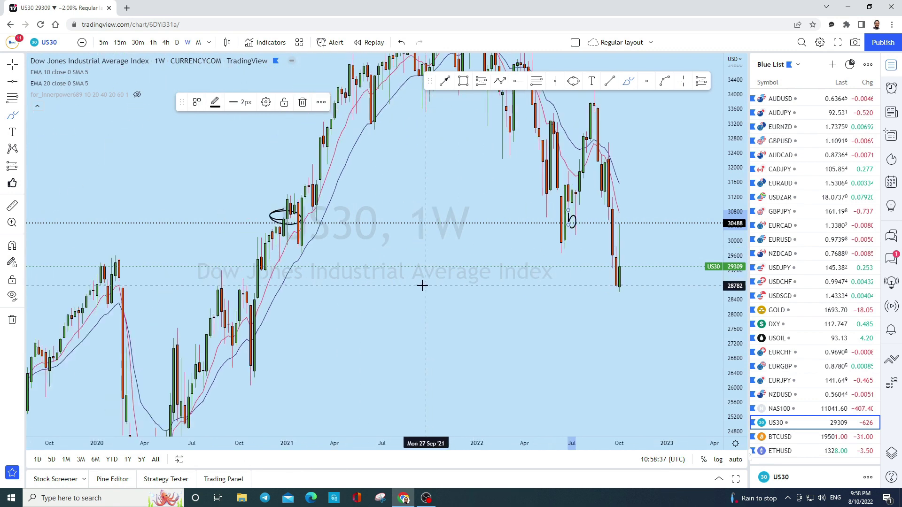
scroll(418, 217, "up", 5)
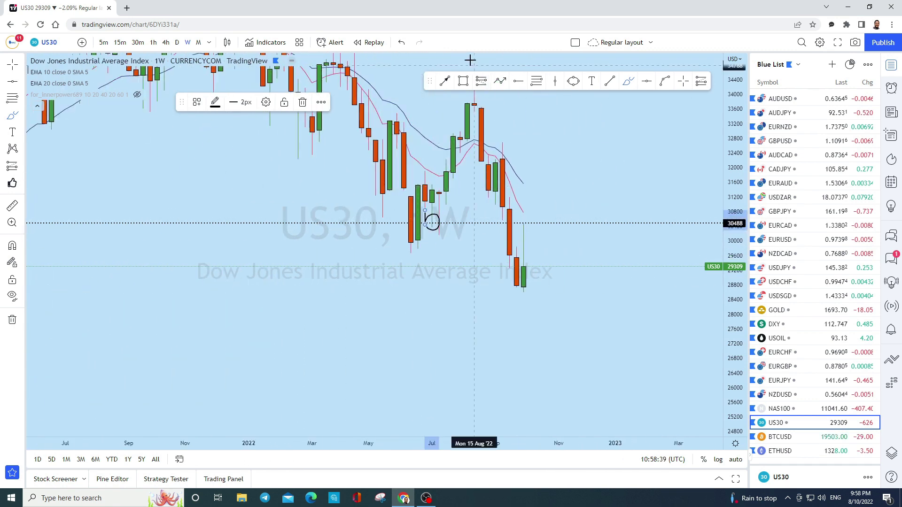
left_click(399, 44)
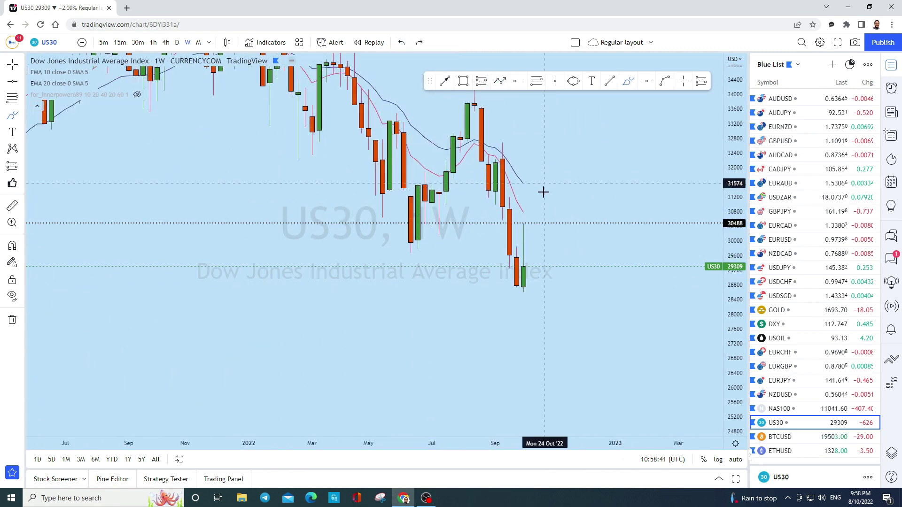
- Brush an ellipse and drop from the 30,488 line to about 27,300, and a wider trace down to about 25,000, undoing both
scroll(544, 185, "up", 2)
mouse_move(450, 230)
left_mouse_down()
mouse_move(463, 226)
mouse_move(459, 339)
left_mouse_up()
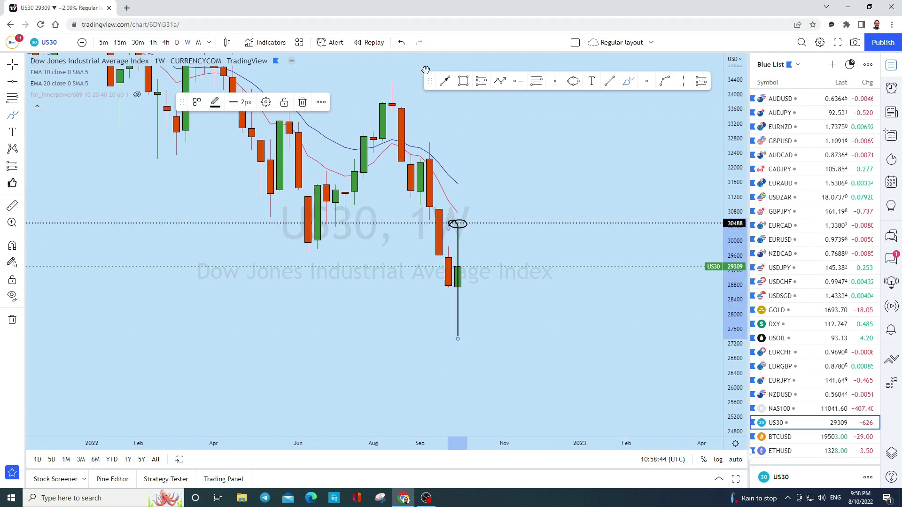
left_click(401, 42)
scroll(596, 256, "down", 5)
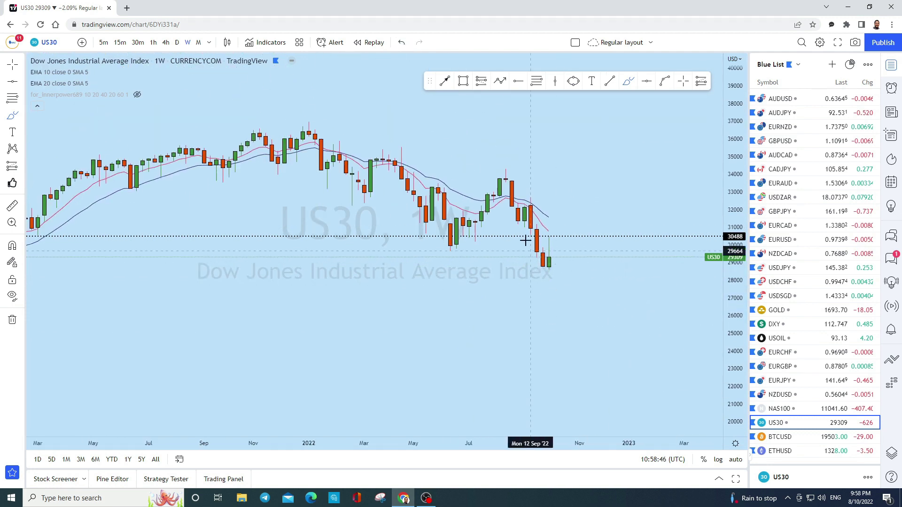
mouse_move(451, 229)
left_mouse_down()
mouse_move(491, 169)
mouse_move(525, 209)
mouse_move(548, 332)
left_mouse_up()
left_click(401, 42)
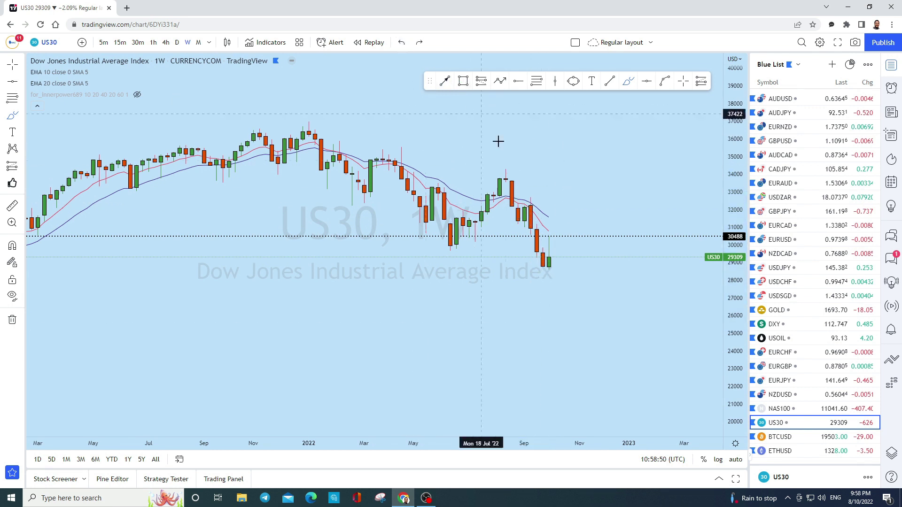
- Brush a descending curve from about 31,200 in late August to about 30,000 in mid-November on the US30 weekly chart
scroll(468, 227, "up", 2)
left_click_drag(441, 224, 549, 246)
- Brush a circle around the September candles near the curve and downward projections to about 25,000 and 21,000, undoing each
left_click_drag(463, 237, 467, 221)
left_click_drag(485, 229, 499, 337)
left_click(405, 43)
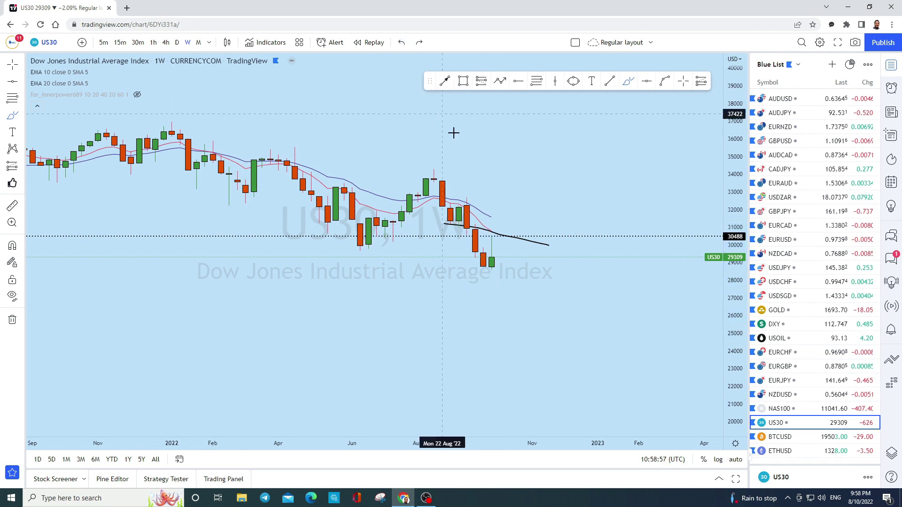
mouse_move(492, 261)
left_mouse_down()
mouse_move(512, 386)
mouse_move(523, 400)
left_mouse_up()
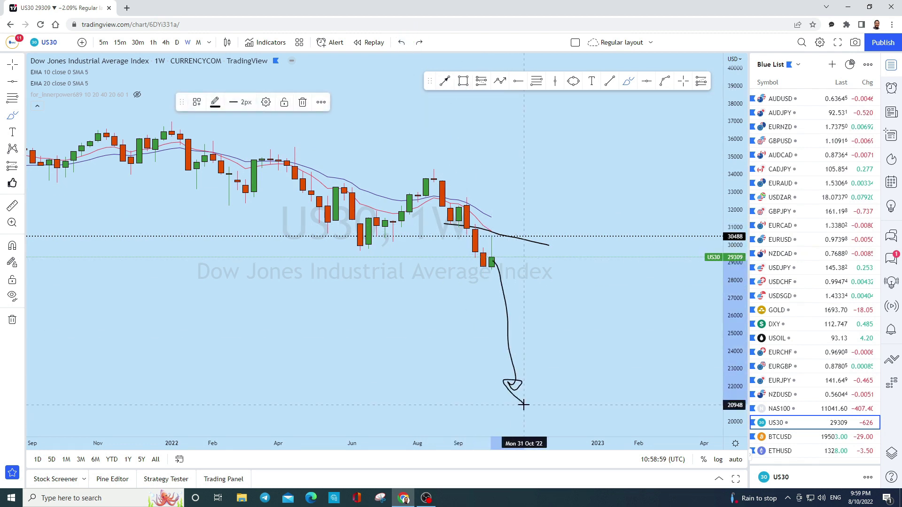
left_click(405, 43)
- Brush two arrowed paths from the latest weekly candle, down to about 26,000 and up to about 30,150 then to 26,400, undoing both
scroll(544, 272, "up", 5)
mouse_move(389, 272)
left_mouse_down()
mouse_move(425, 416)
mouse_move(408, 409)
mouse_move(455, 424)
left_mouse_up()
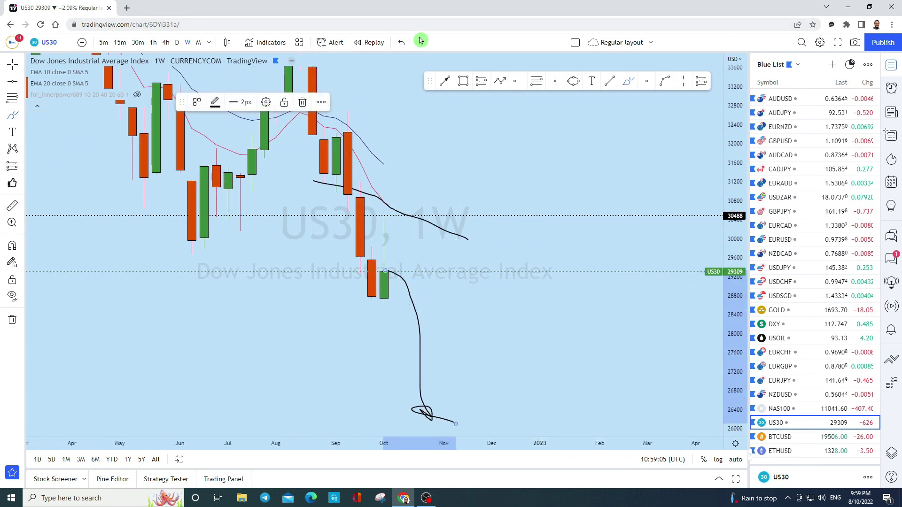
left_click(402, 42)
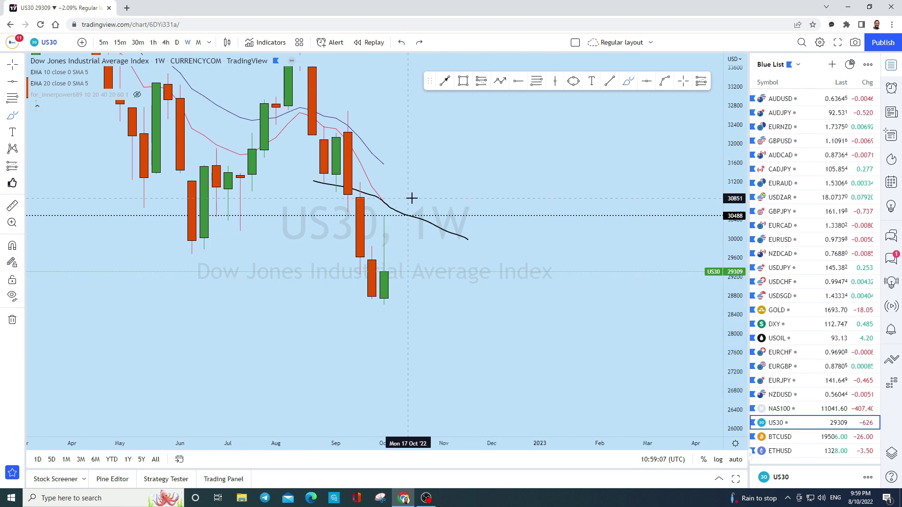
mouse_move(396, 272)
left_mouse_down()
mouse_move(402, 230)
mouse_move(422, 388)
left_mouse_up()
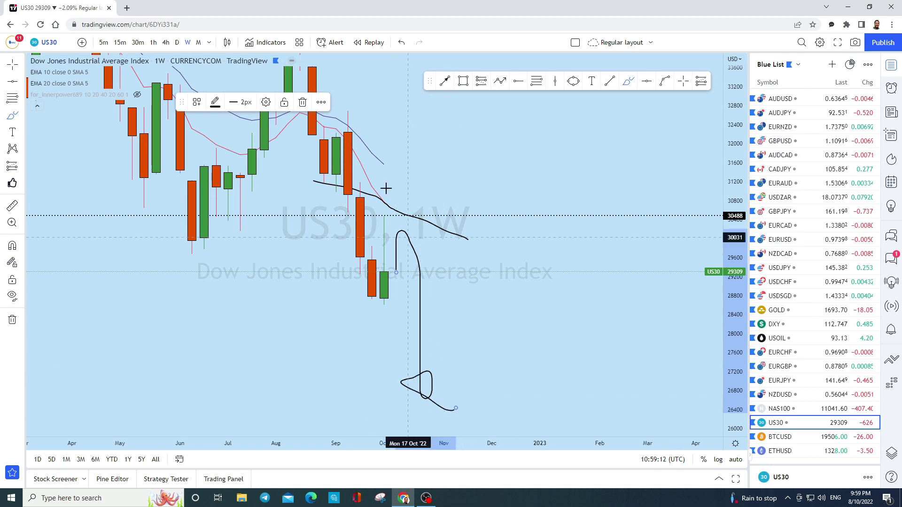
left_click(401, 42)
- Switch US30 to the daily timeframe
left_click(180, 43)
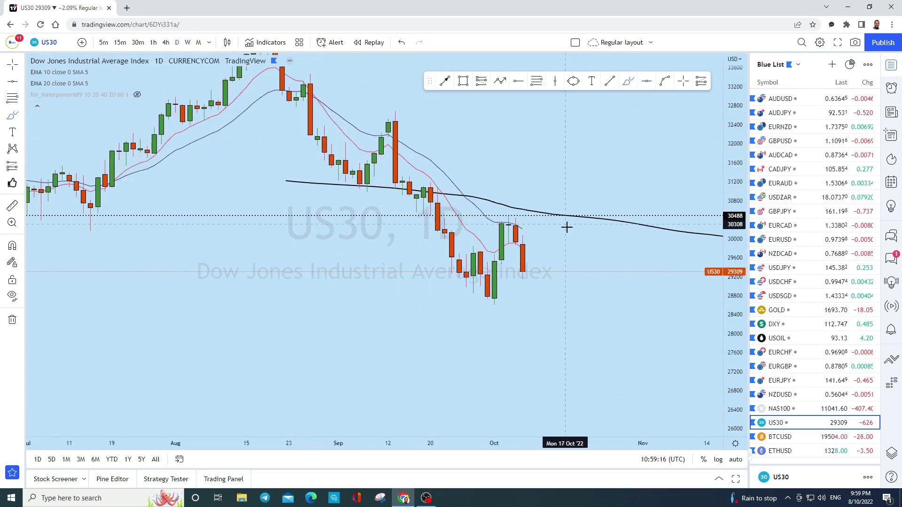
scroll(576, 242, "down", 2)
scroll(484, 260, "up", 5)
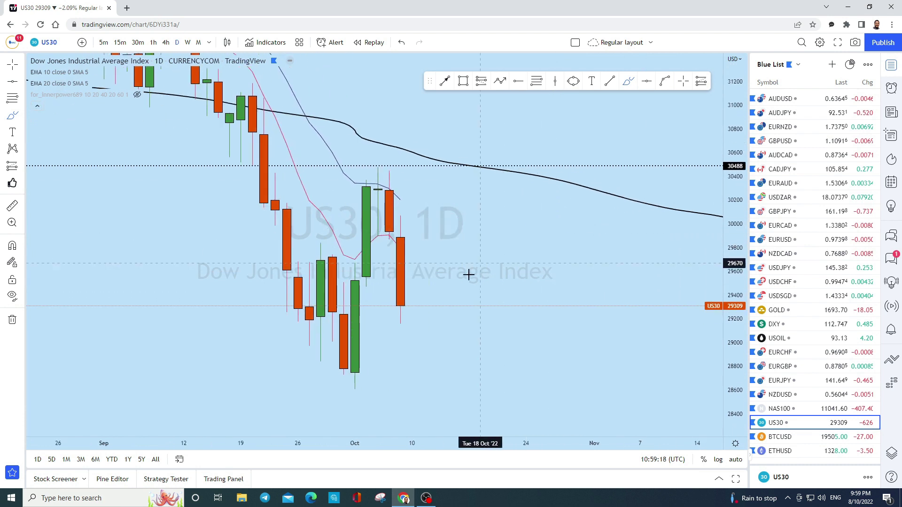
- Brush a trace from the latest daily candle at about 29,300 and undo it
left_click_drag(402, 304, 427, 278)
left_click(553, 87)
left_click(402, 46)
- Draw a thin rectangle at about 29,796 to 29,840 ending on 1 November, and extend its start back to 31 May
scroll(505, 96, "down", 1)
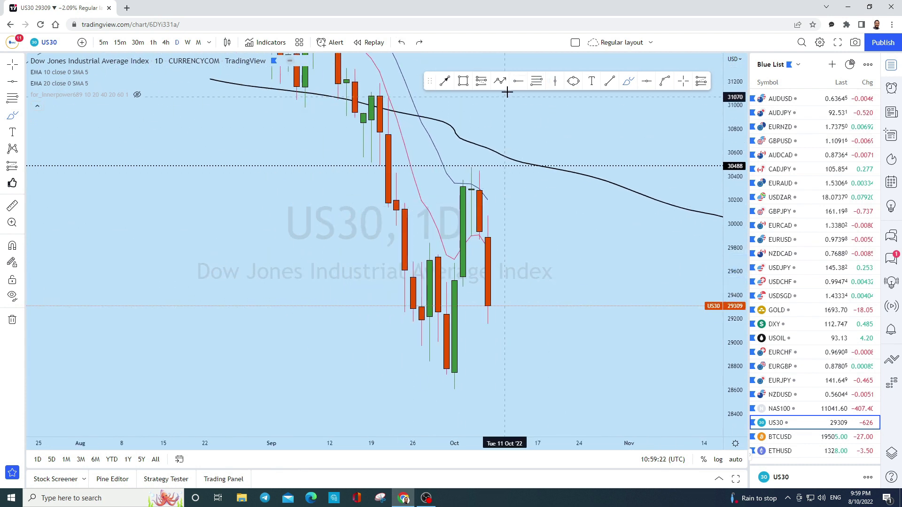
left_click(462, 82)
mouse_move(332, 243)
left_mouse_down()
mouse_move(630, 244)
mouse_move(560, 204)
left_mouse_up()
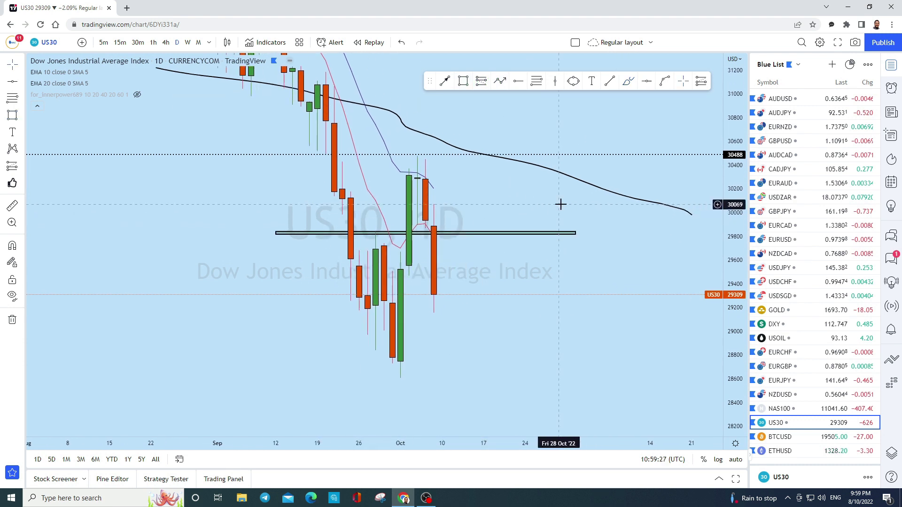
scroll(667, 278, "down", 5)
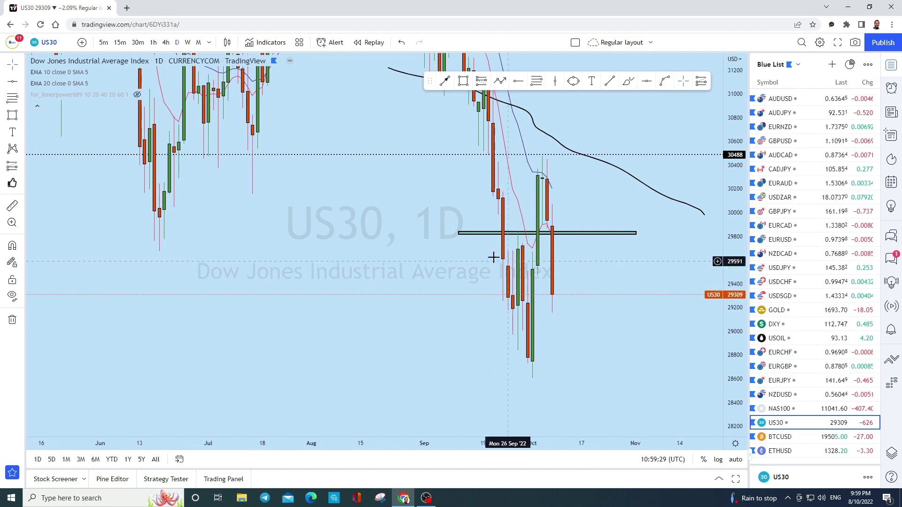
left_click_drag(458, 233, 95, 233)
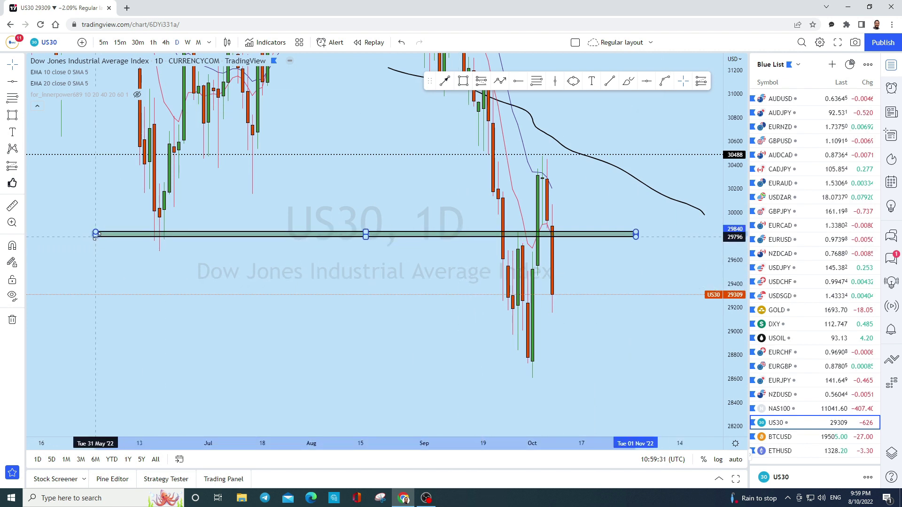
left_click(608, 203)
- Switch US30 to the 4-hour timeframe
scroll(559, 196, "up", 4)
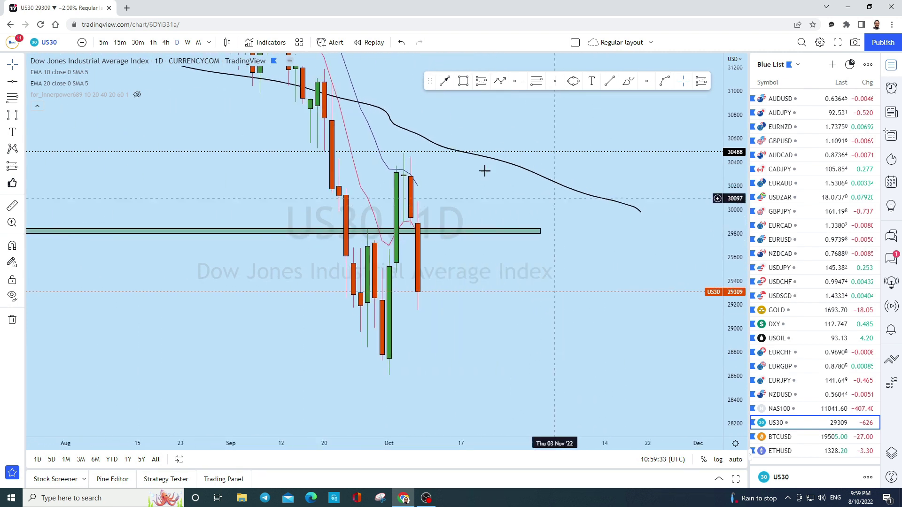
left_click(166, 43)
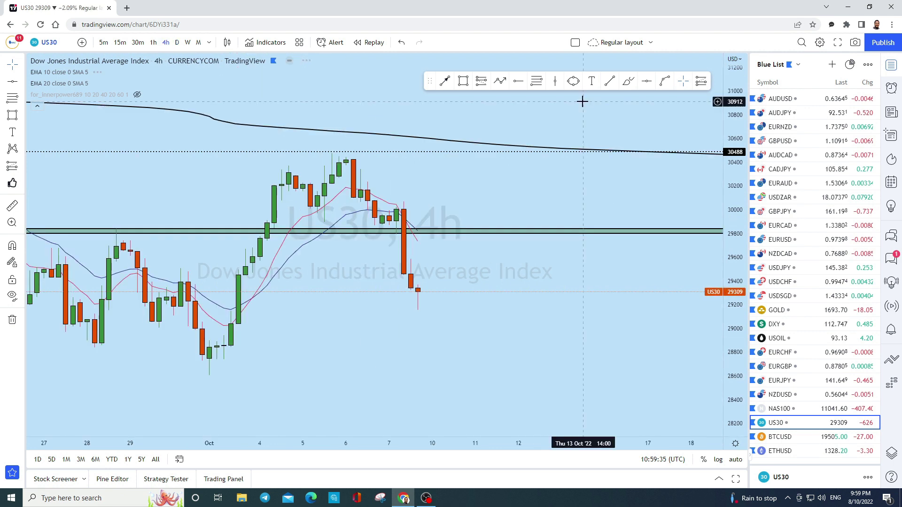
scroll(568, 188, "down", 2)
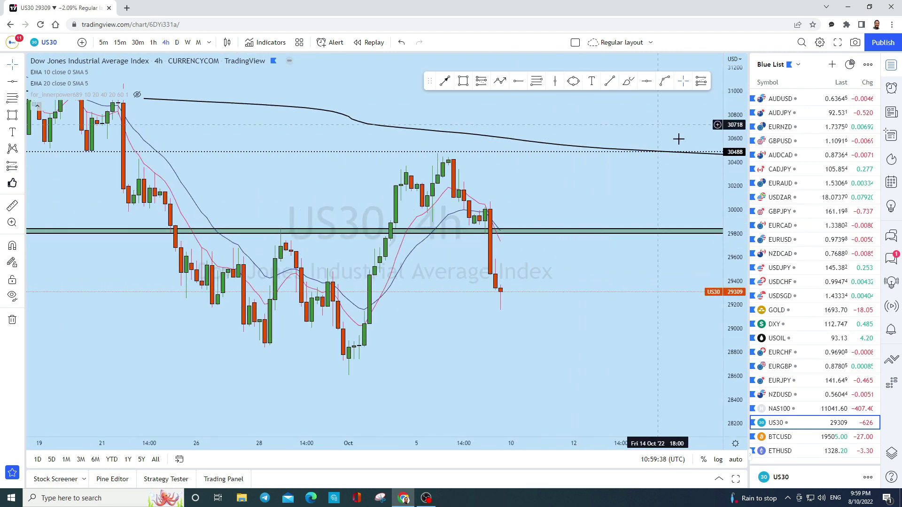
scroll(740, 238, "up", 2)
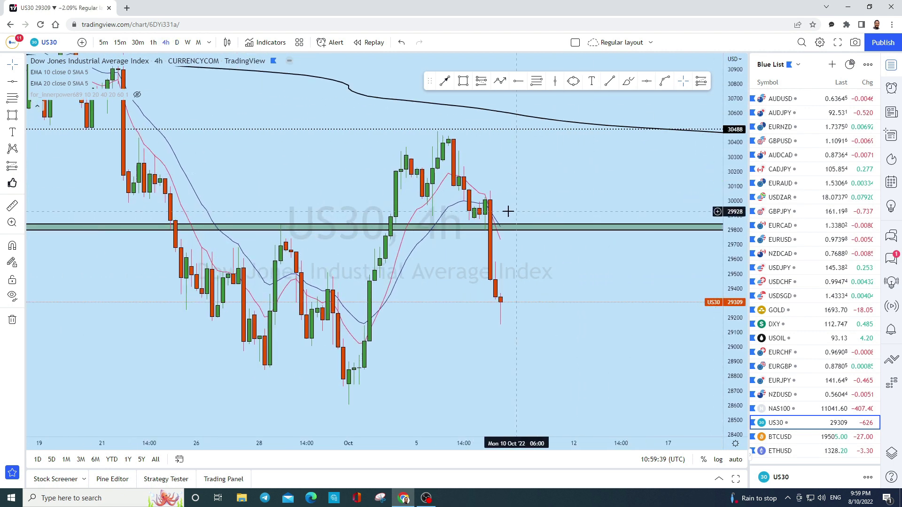
- Draw a descending trend line under the recent US30 lows from about 30,281 on 30 September to 29,497 on 12 October
left_click(609, 81)
left_click(338, 157)
left_click(584, 275)
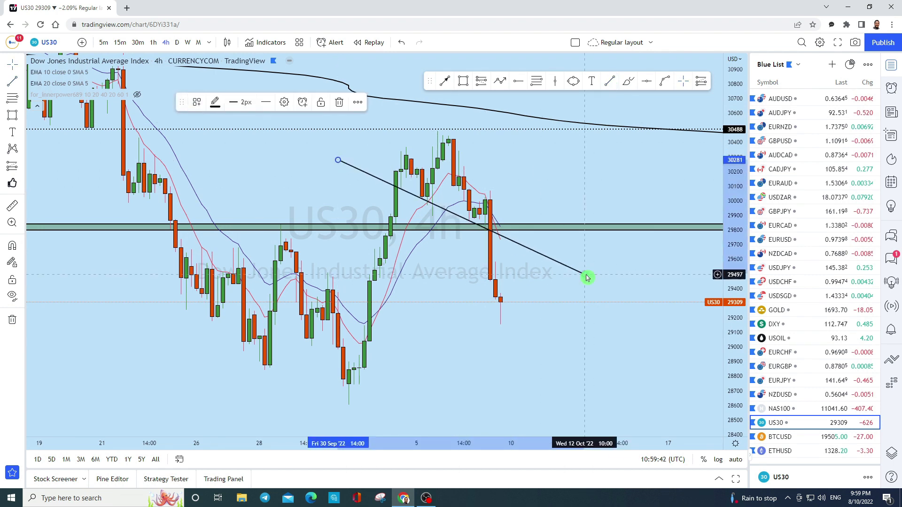
left_click_drag(553, 193, 583, 294)
- Brush a mark along the new trend line beneath the recent US30 lows and undo it
left_click(629, 81)
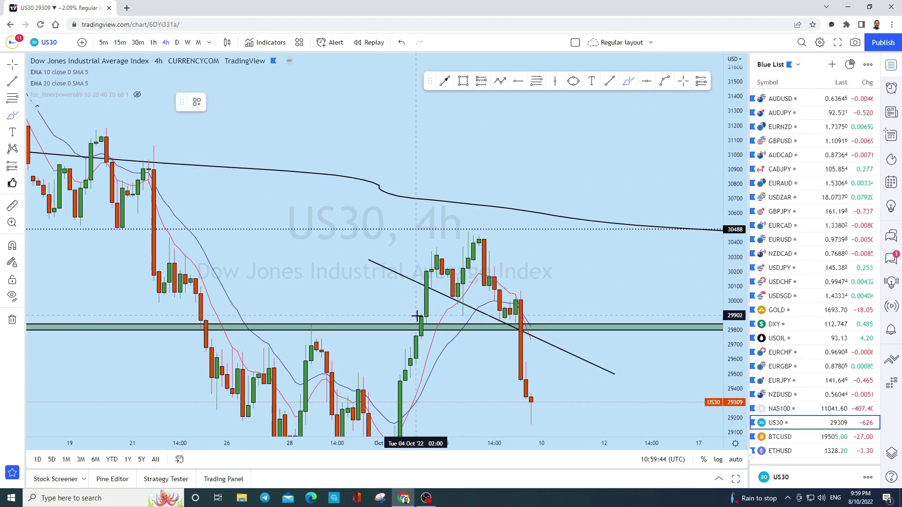
mouse_move(433, 287)
left_mouse_down()
mouse_move(486, 263)
mouse_move(521, 307)
left_mouse_up()
left_click(402, 42)
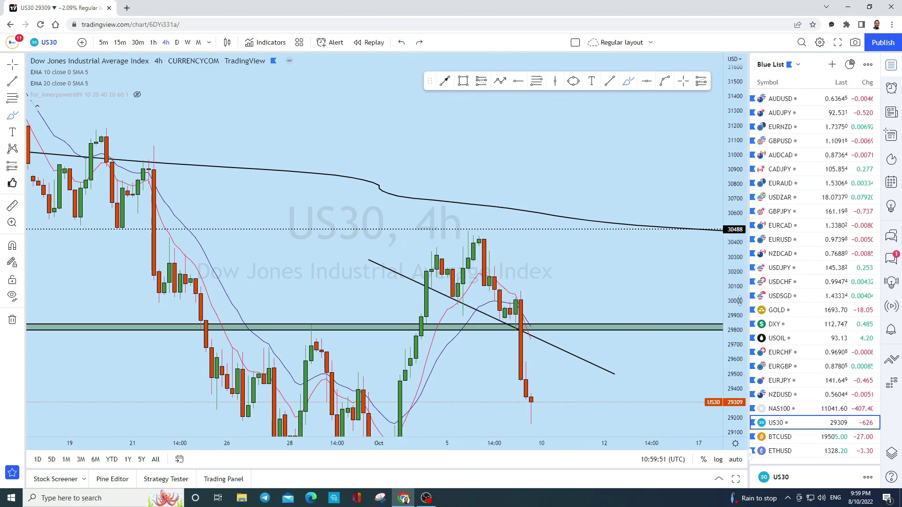
- Circle the two lows touching the trend line, trace a rebound from the latest candle up to it, and undo these marks
left_click_drag(738, 297, 737, 365)
scroll(672, 349, "down", 3)
left_click(552, 280)
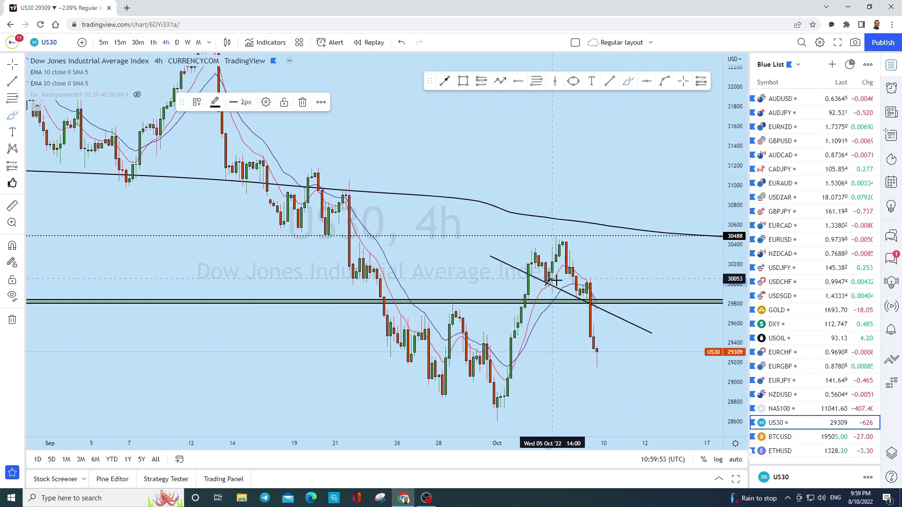
left_click_drag(574, 293, 576, 292)
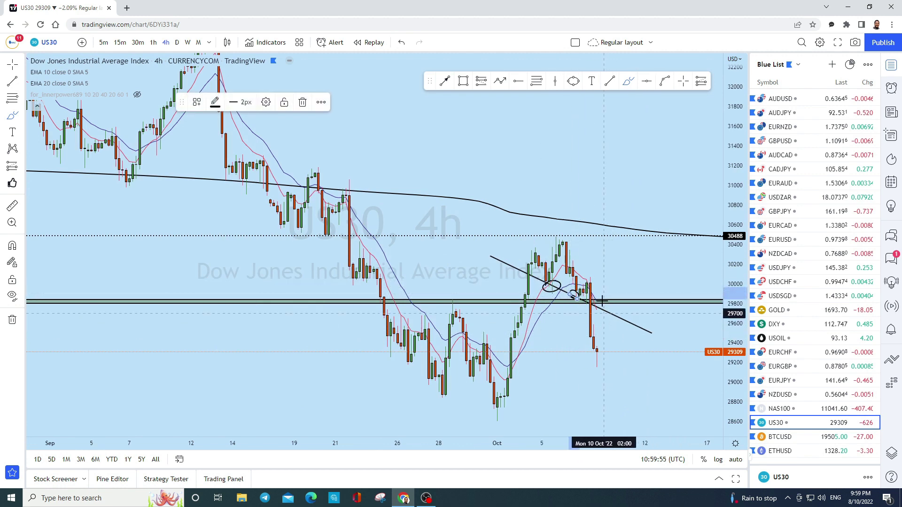
scroll(607, 305, "up", 3)
left_click_drag(556, 351, 561, 332)
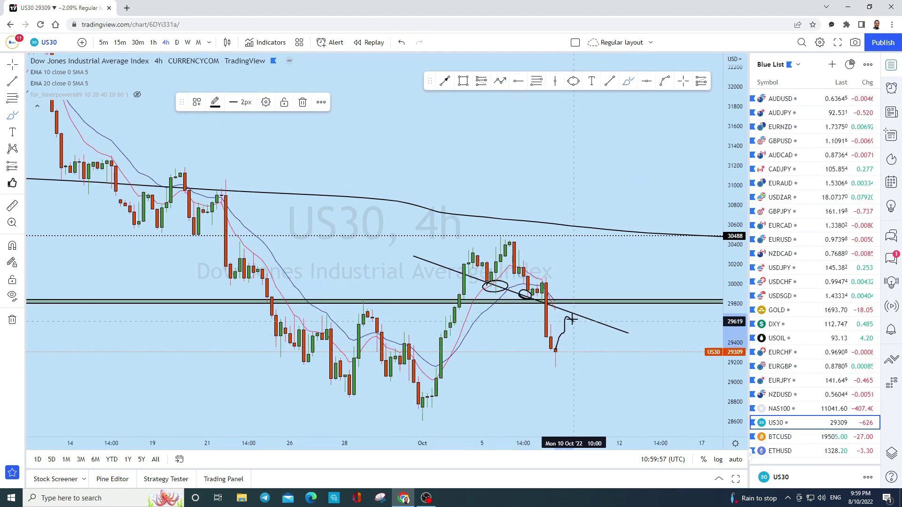
left_click(399, 43)
left_click(399, 43)
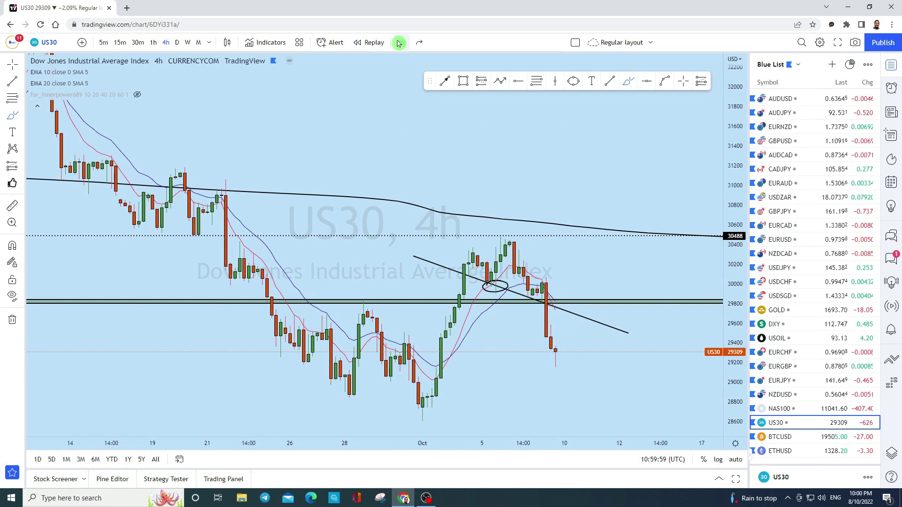
- Draw an ellipse around the area where the trend line meets the zone at about 29,800
scroll(704, 280, "up", 2)
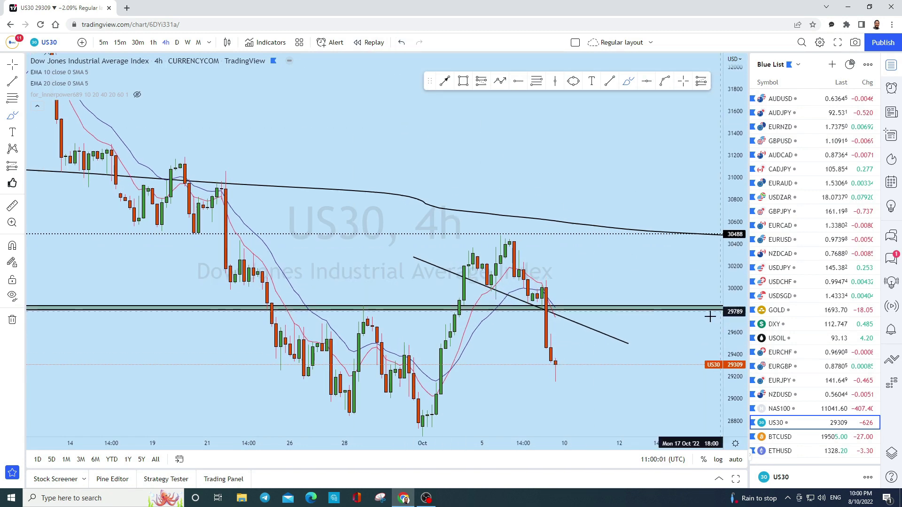
left_click(573, 80)
left_click(512, 297)
left_click(546, 330)
left_click(553, 321)
- Draw a downward projection arrow from the ellipse at about 29,806 to 28,558 on 12 October
left_click_drag(615, 279, 493, 187)
scroll(498, 202, "down", 4)
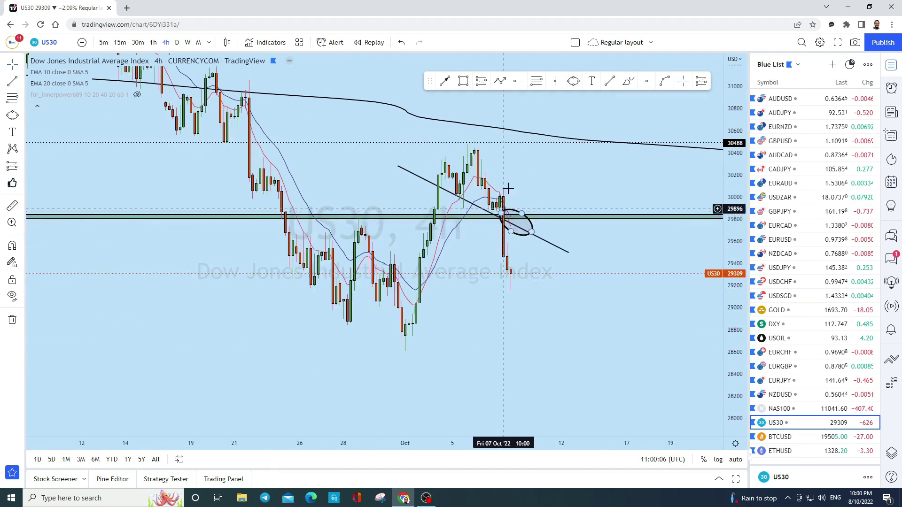
left_click(447, 82)
left_click_drag(511, 219, 566, 356)
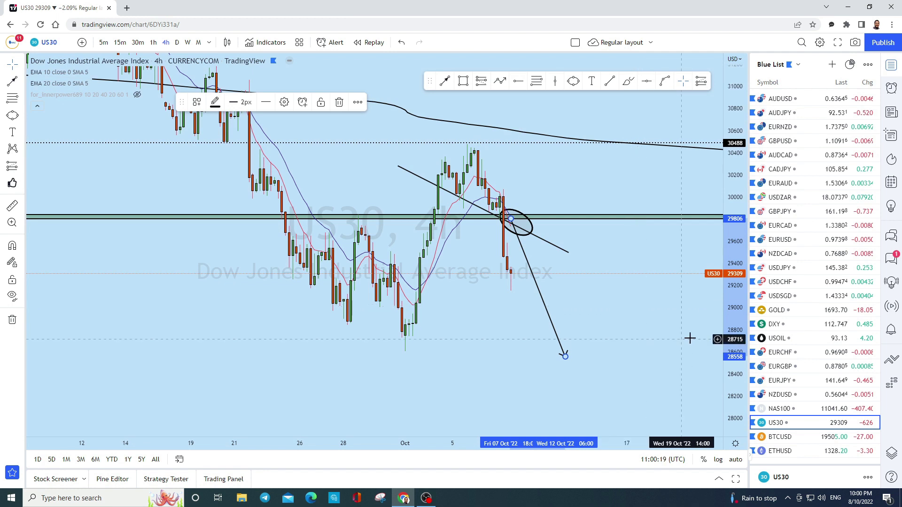
- Open the NAS100 chart and switch it to the monthly timeframe
left_click(794, 410)
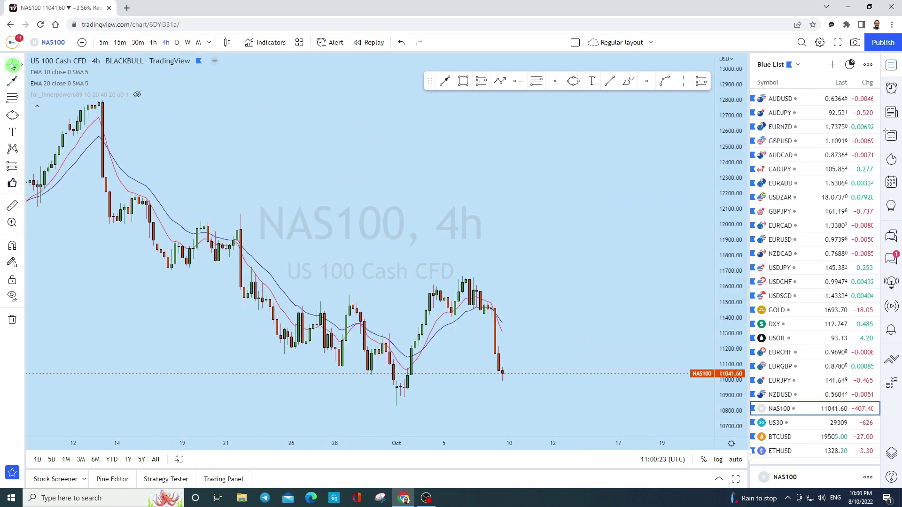
scroll(503, 171, "down", 5)
left_click(199, 44)
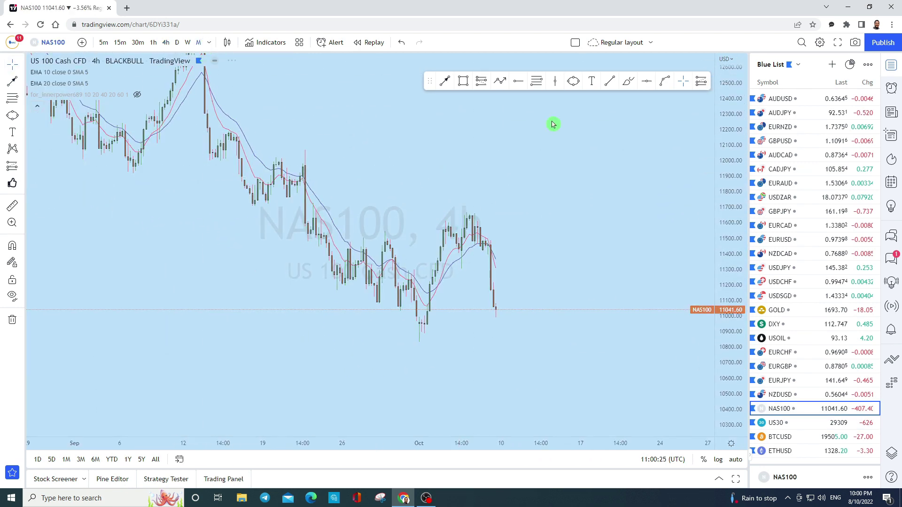
scroll(727, 441, "up", 5)
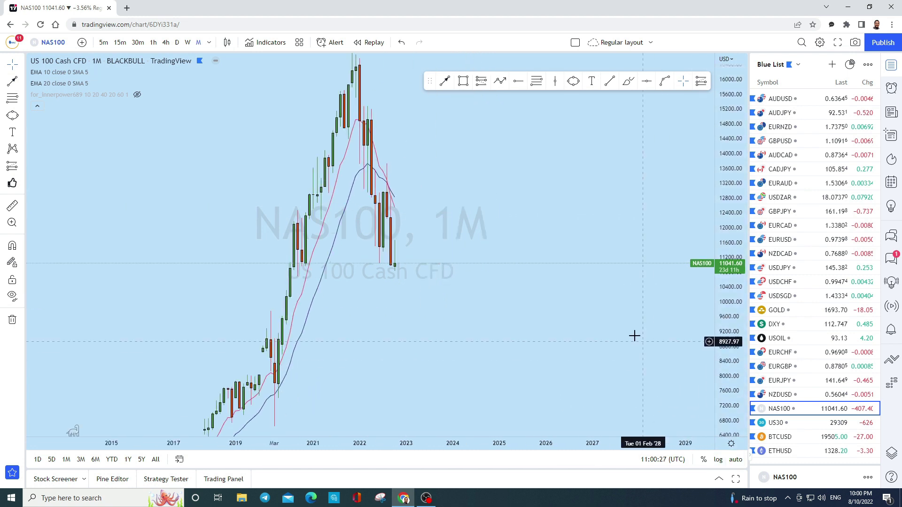
left_click(21, 65)
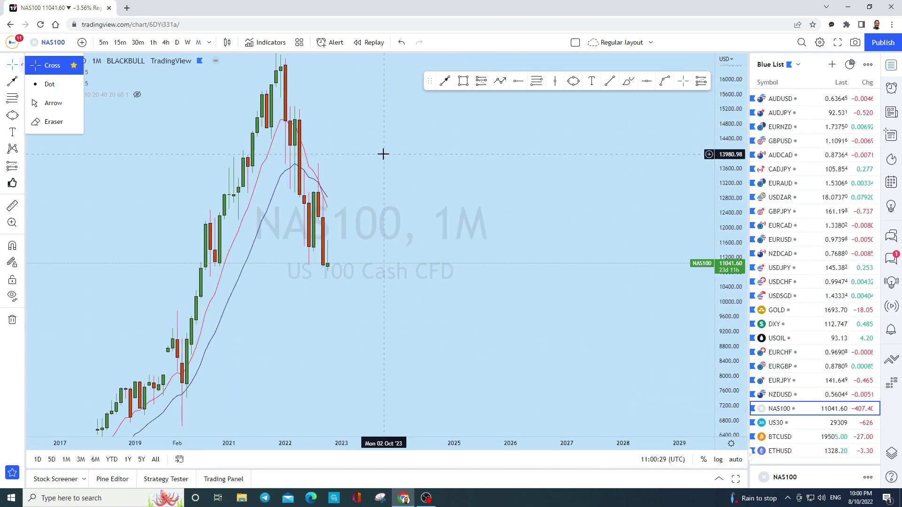
left_click_drag(382, 153, 594, 157)
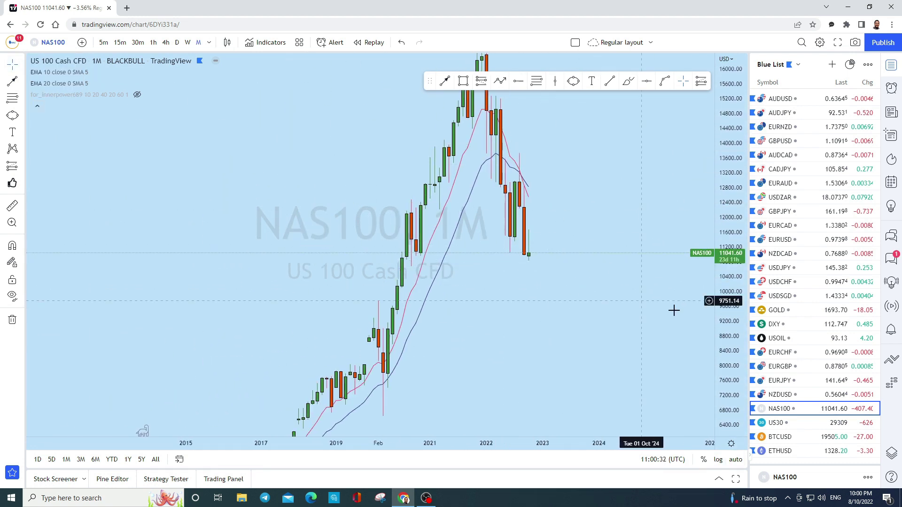
- Draw a very thin rectangle at about 11,470 spanning from late 2018 to late 2023
scroll(566, 207, "up", 5)
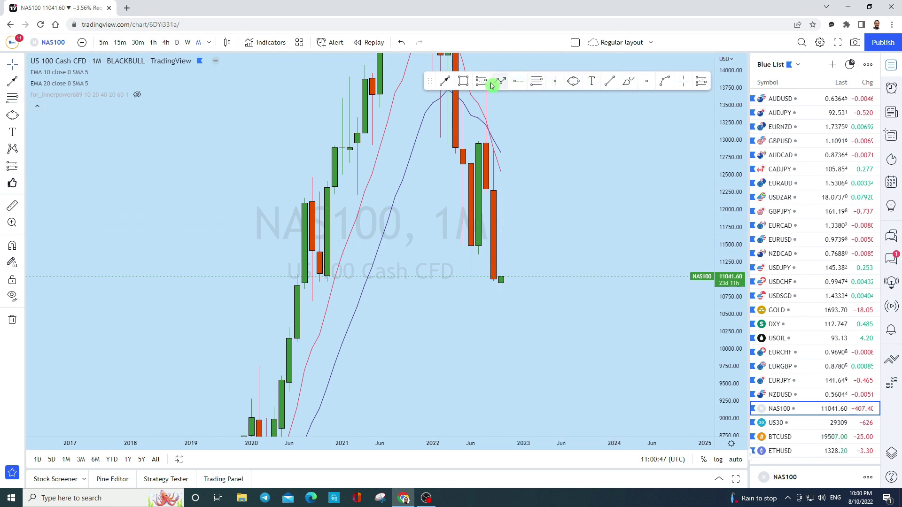
left_click(463, 83)
left_click_drag(178, 246, 606, 246)
left_click_drag(590, 203, 561, 175)
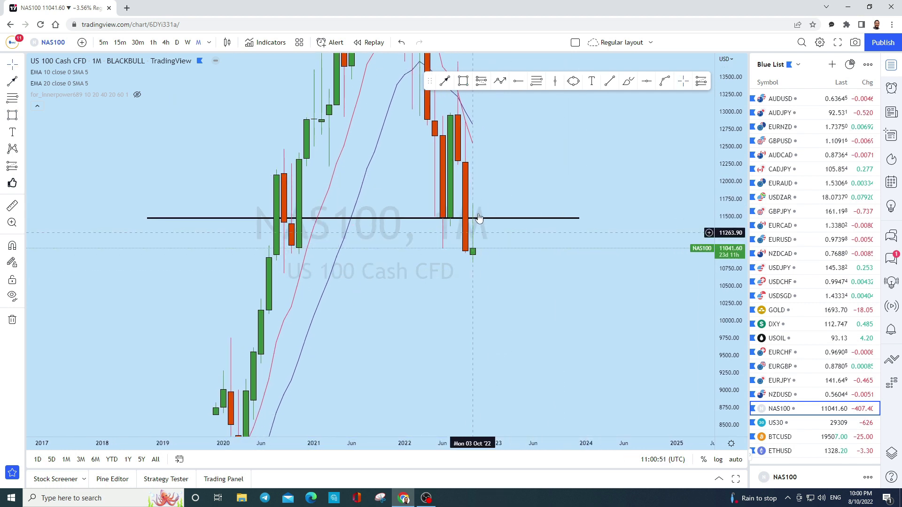
- Brush a downward trace from the latest monthly candle to about 9,350 and undo it
left_click(629, 82)
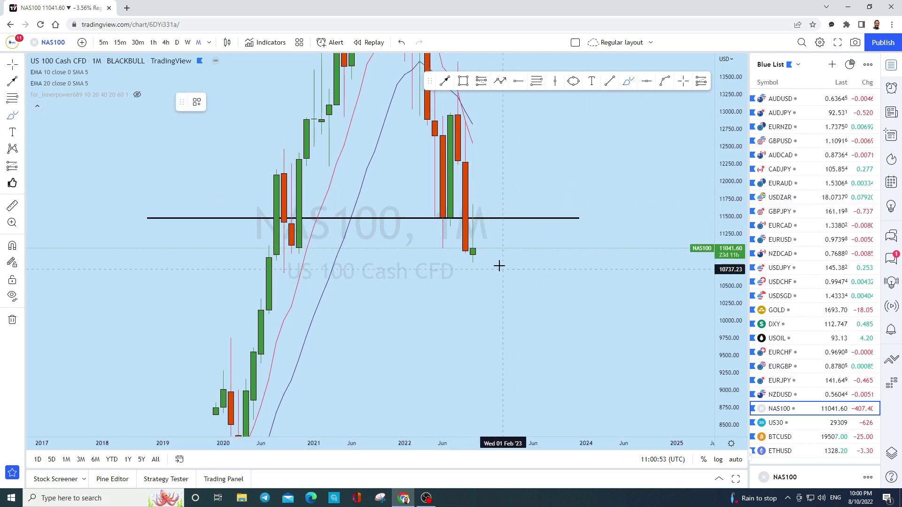
mouse_move(480, 253)
left_mouse_down()
mouse_move(498, 359)
mouse_move(526, 365)
left_mouse_up()
left_click(402, 42)
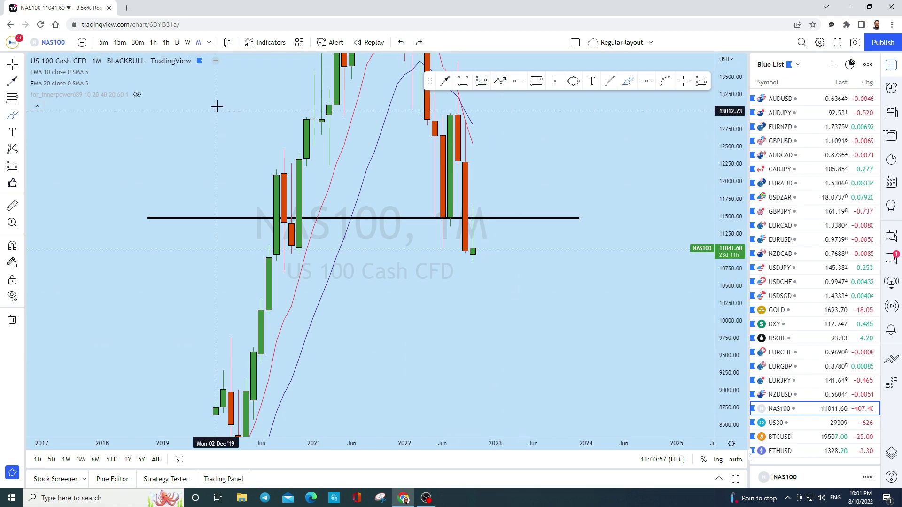
- Switch NAS100 to the weekly timeframe
left_click(188, 42)
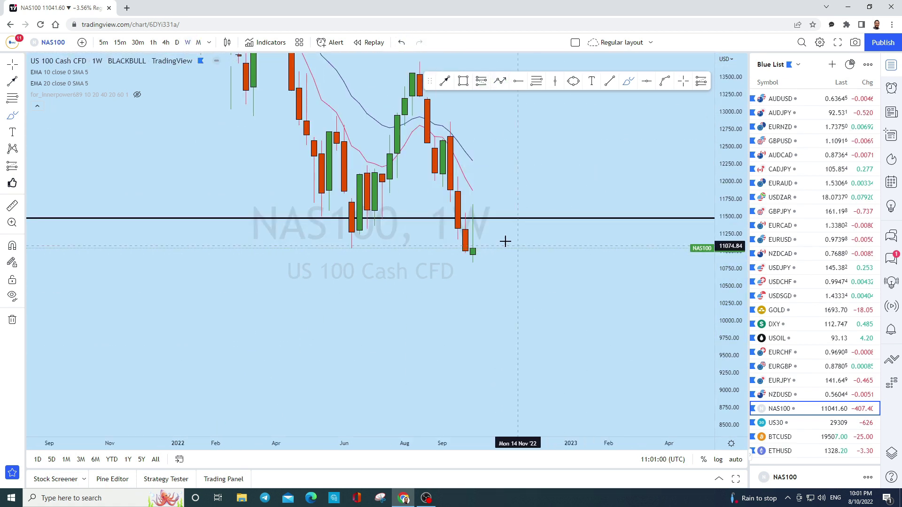
scroll(582, 310, "down", 3)
scroll(618, 272, "up", 3)
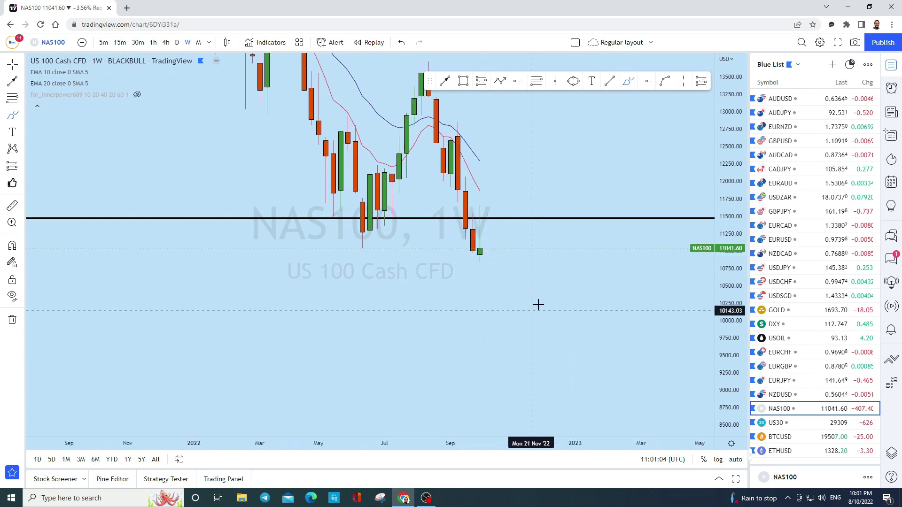
scroll(524, 315, "down", 2)
scroll(561, 285, "up", 2)
- Circle the latest weekly candle's upper wick at about 11,650, brush a trace across the recent candles, and undo both marks
left_click(628, 81)
left_click_drag(493, 204, 470, 203)
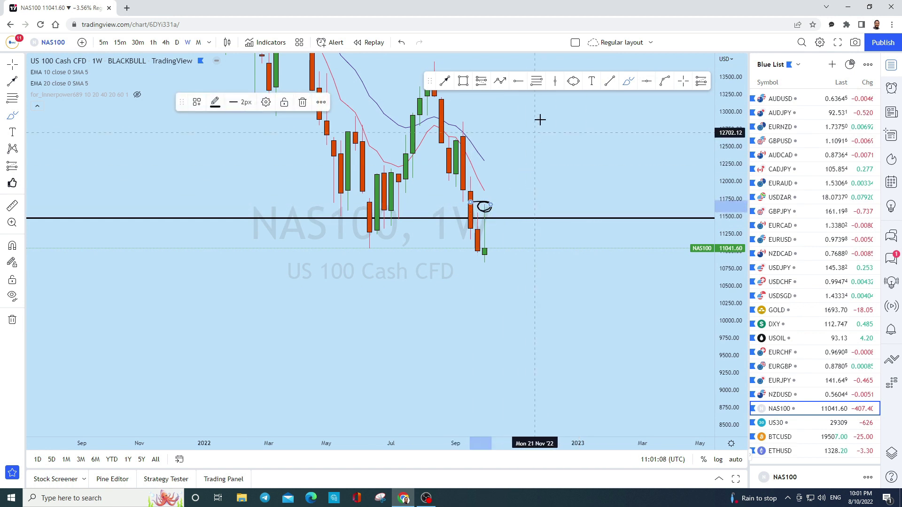
left_click(401, 42)
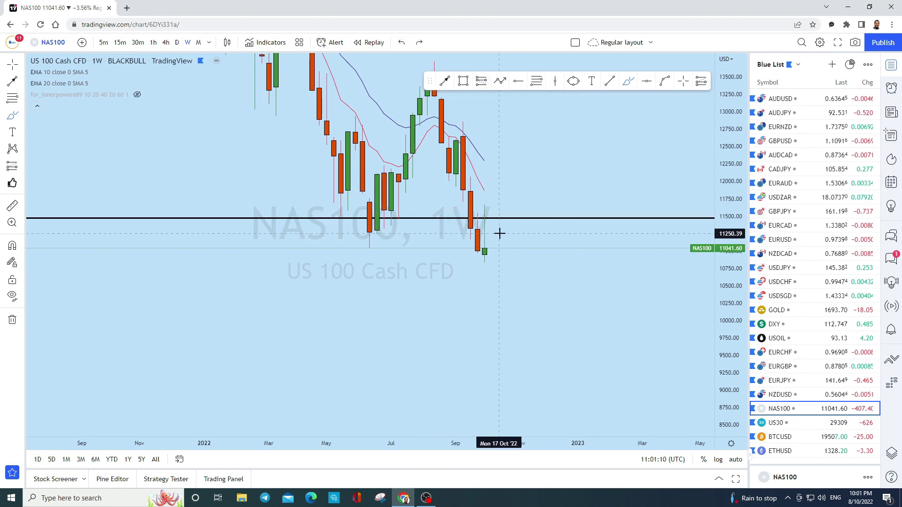
mouse_move(383, 224)
left_mouse_down()
mouse_move(389, 151)
mouse_move(401, 210)
mouse_move(448, 170)
mouse_move(477, 204)
mouse_move(485, 323)
left_mouse_up()
left_click(401, 42)
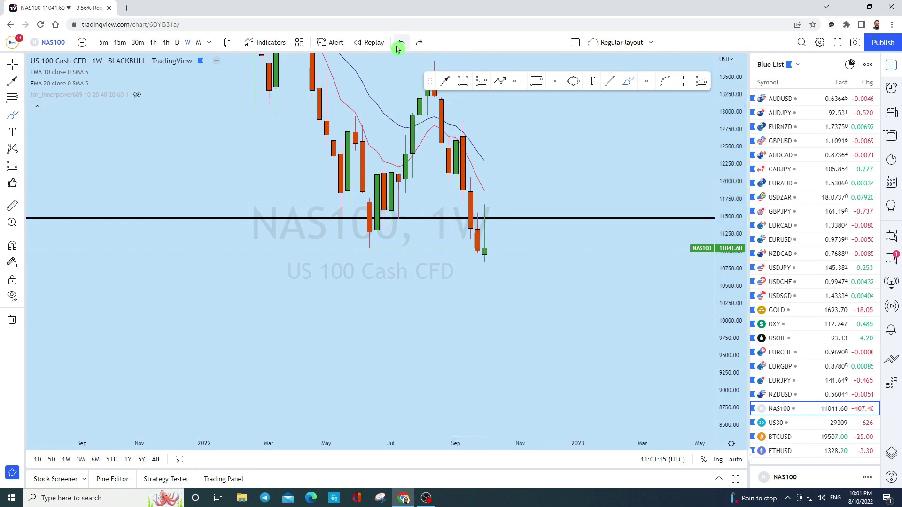
- Brush a downward trace from the latest weekly candle to about 8,750 and undo it
scroll(482, 154, "up", 3)
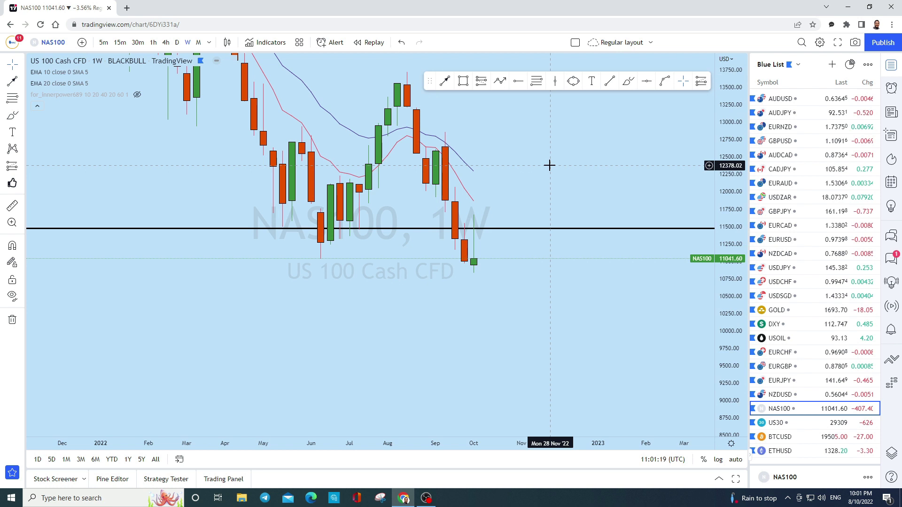
scroll(563, 192, "down", 2)
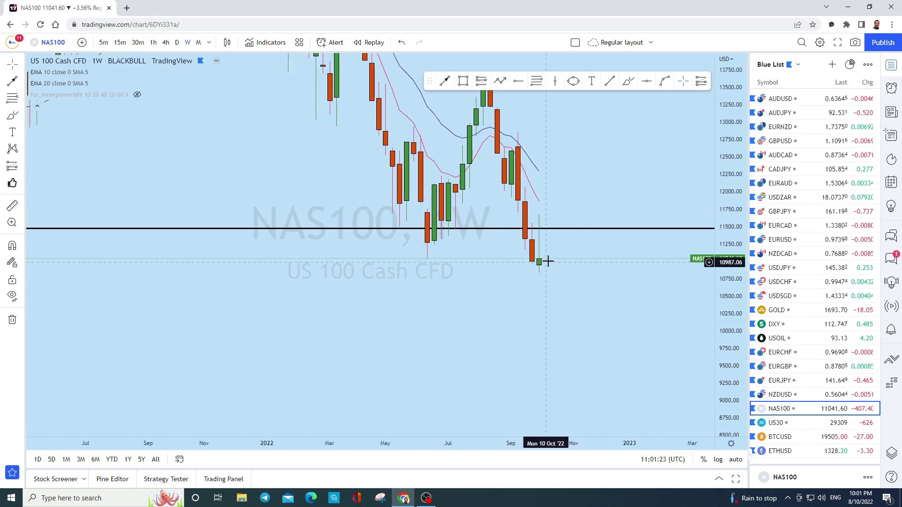
left_click(628, 81)
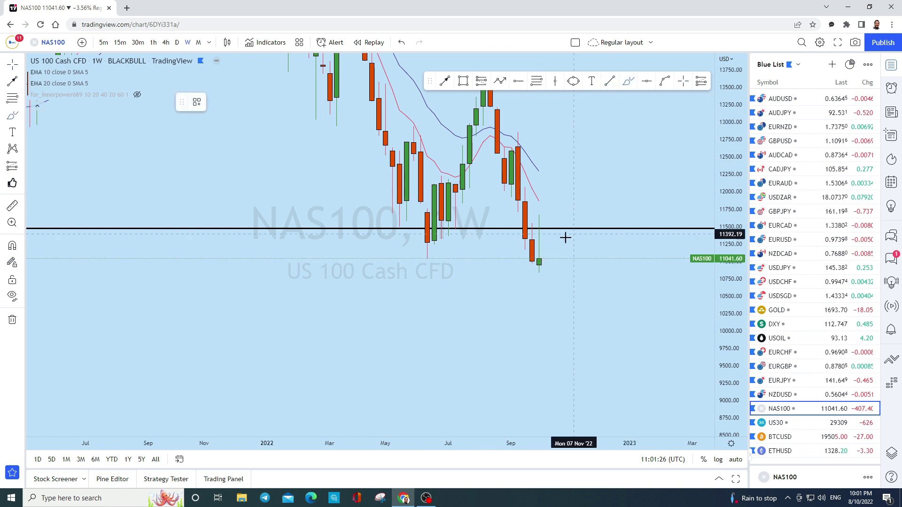
mouse_move(544, 260)
left_mouse_down()
mouse_move(559, 393)
mouse_move(574, 417)
left_mouse_up()
left_click(402, 43)
- Switch NAS100 to the daily timeframe
left_click(177, 42)
scroll(574, 240, "down", 4)
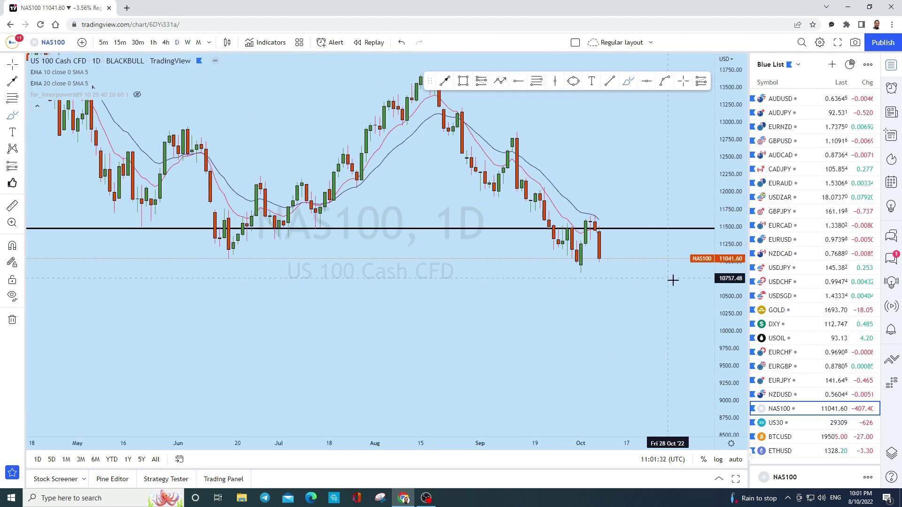
scroll(669, 232, "up", 5)
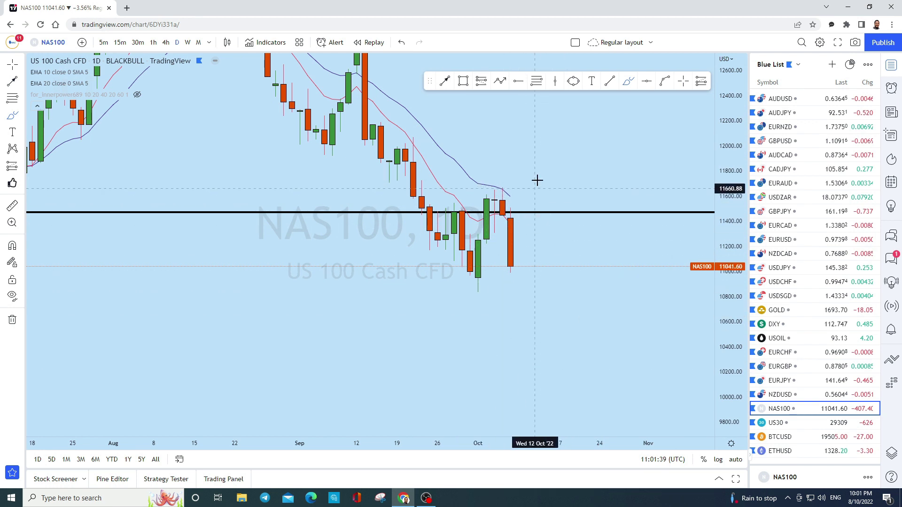
- Circle the recent daily highs at about 11,650, brush a downward arrow from the latest candle to about 10,000, and undo both
left_click_drag(497, 205, 510, 191)
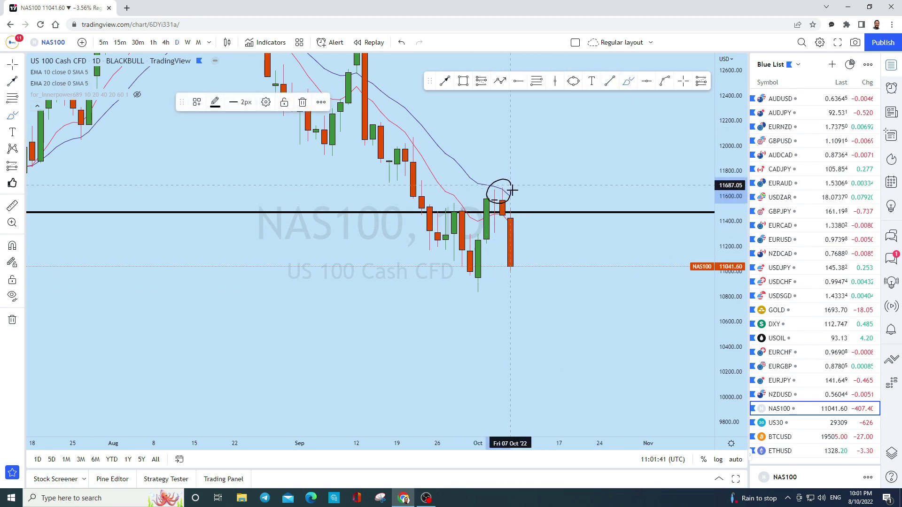
left_click(402, 43)
left_click_drag(518, 268, 532, 403)
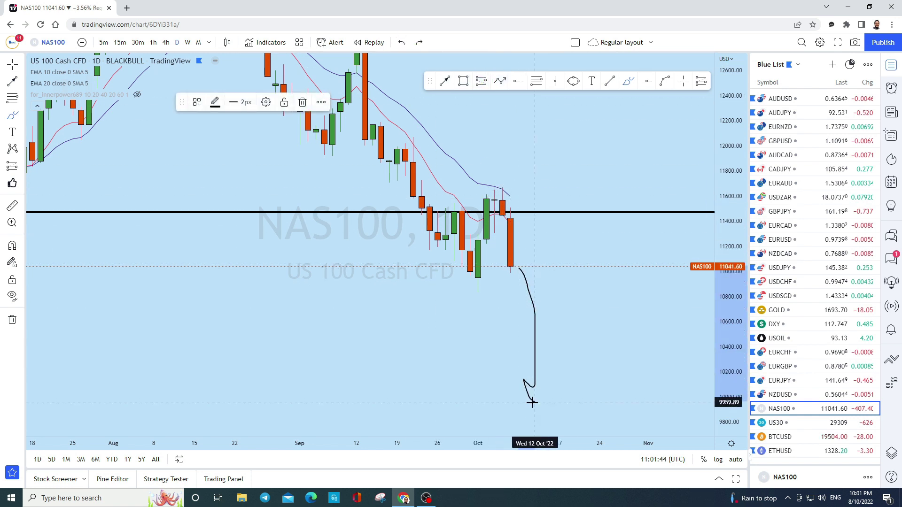
left_click(402, 43)
- Draw a second very thin rectangle at about 11,300 from early September to late October on the daily chart
scroll(626, 277, "down", 3)
scroll(660, 295, "up", 4)
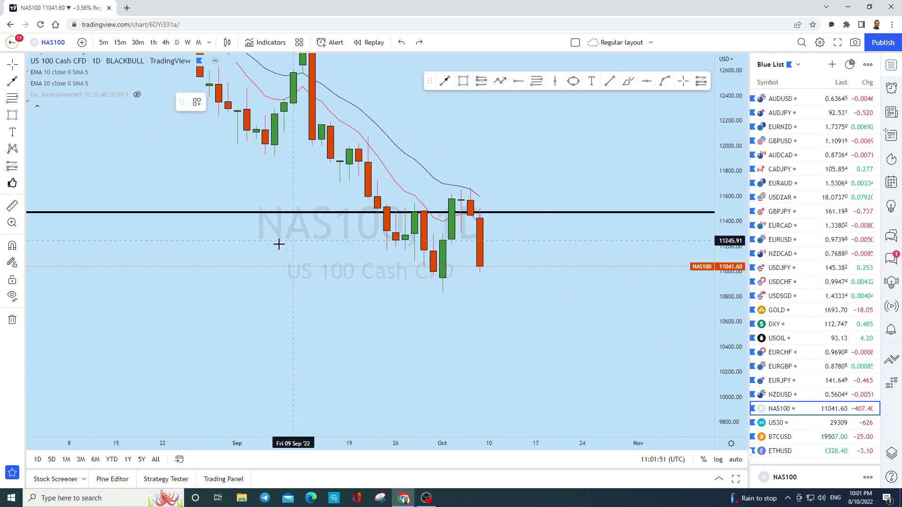
left_click_drag(266, 241, 620, 234)
left_click_drag(592, 266, 575, 263)
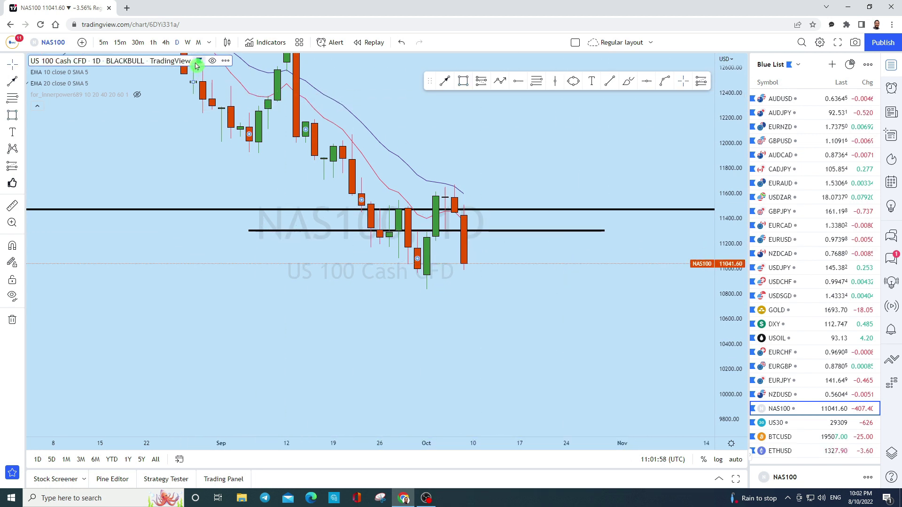
- Switch NAS100 to the 4-hour timeframe
left_click(166, 42)
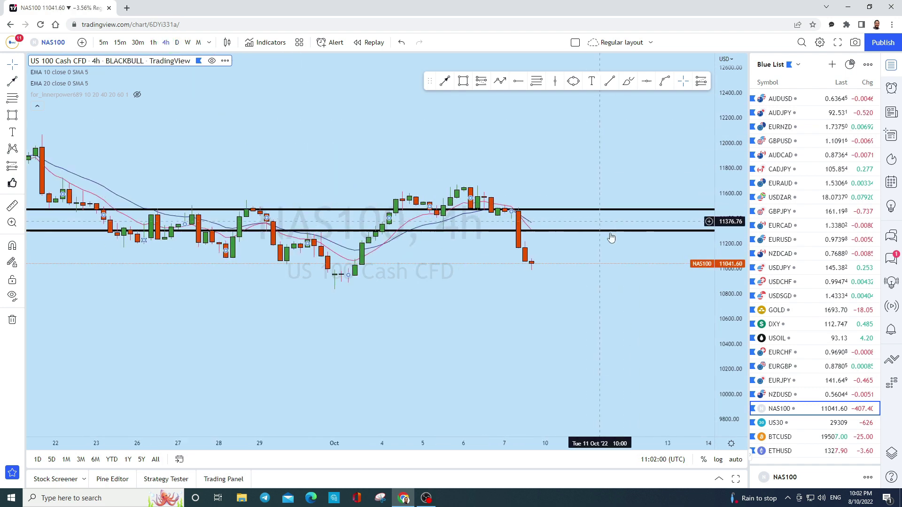
left_click(604, 182)
left_click_drag(731, 383, 731, 167)
left_click_drag(654, 245, 608, 343)
- Brush a trace over the early-October rise and another from the latest candle up to the level at about 11,300
left_click(629, 82)
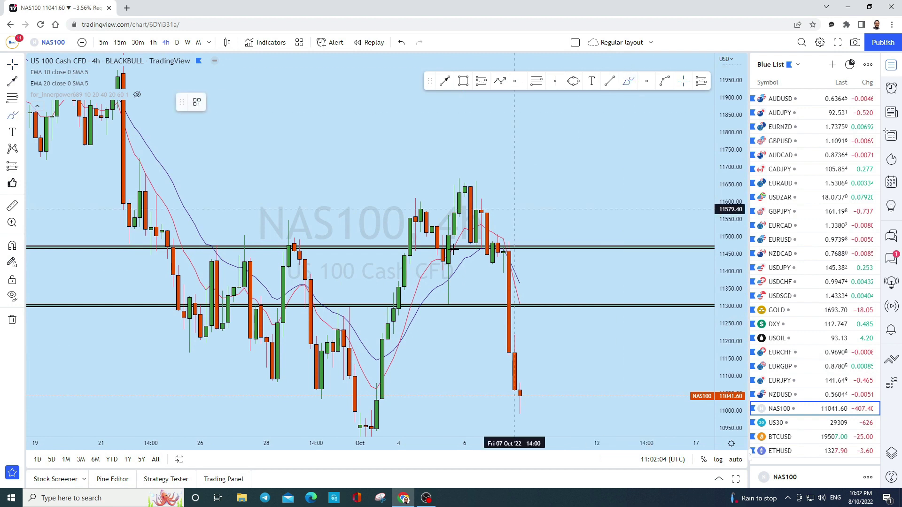
mouse_move(394, 326)
left_mouse_down()
mouse_move(410, 230)
mouse_move(426, 199)
mouse_move(448, 303)
mouse_move(484, 264)
left_mouse_up()
mouse_move(507, 312)
left_mouse_down()
mouse_move(509, 366)
mouse_move(521, 393)
mouse_move(553, 305)
left_mouse_up()
left_click(400, 43)
scroll(628, 292, "down", 2)
- Draw a small circle around the end of the upward trace on the level at about 11,300
left_click(573, 81)
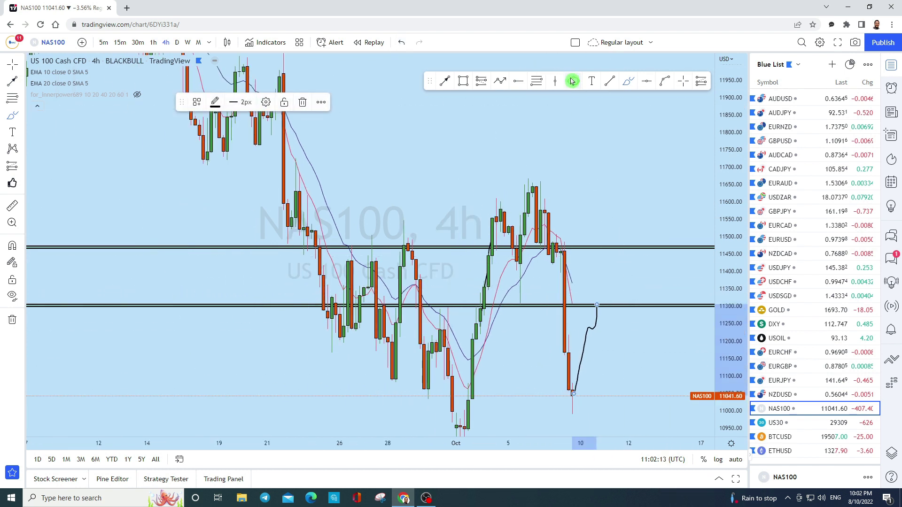
left_click(584, 318)
left_click(606, 299)
left_click(613, 312)
left_click_drag(633, 273, 452, 178)
- Draw an arrow from the circle at about 11,305 down to about 10,850
left_click(445, 81)
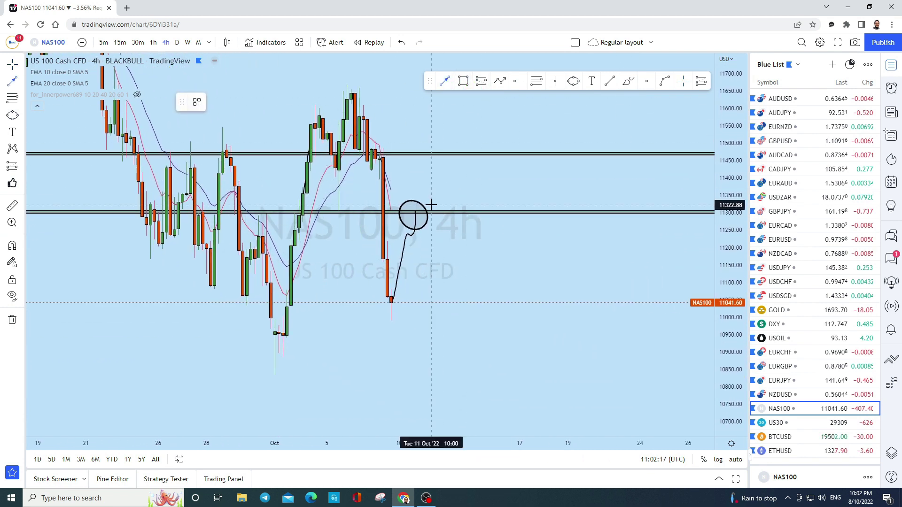
left_click_drag(416, 214, 494, 367)
scroll(625, 313, "down", 2)
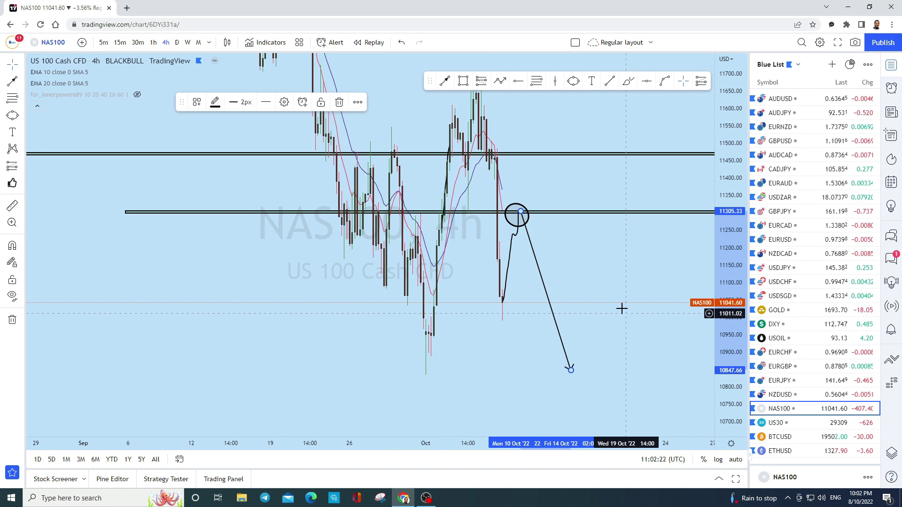
scroll(620, 306, "up", 4)
- Brush a zigzag from the latest candle up to about 11,150 and a downward trace to about 10,850, and undo both
left_click(628, 81)
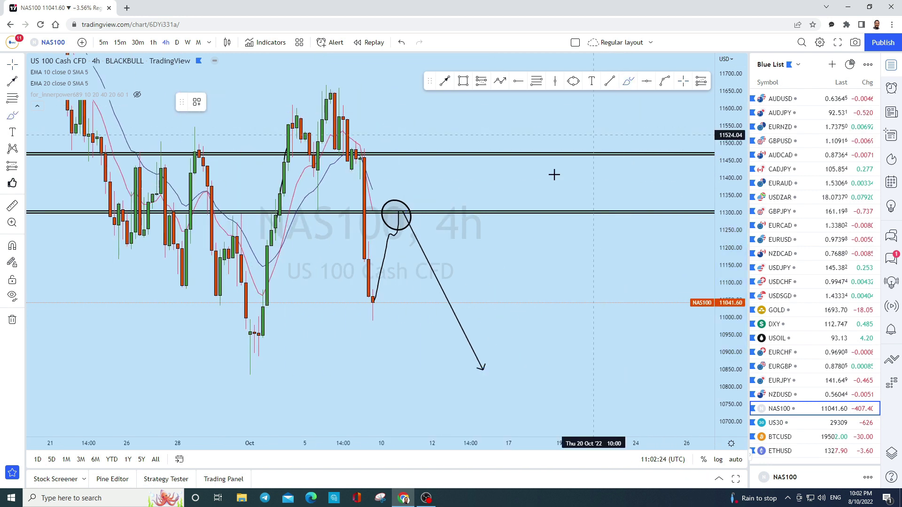
left_click_drag(376, 305, 411, 262)
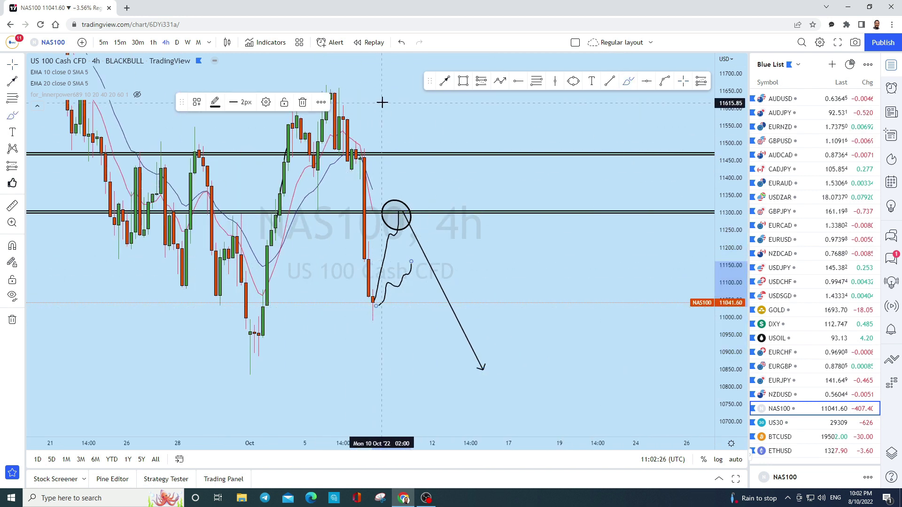
left_click(402, 43)
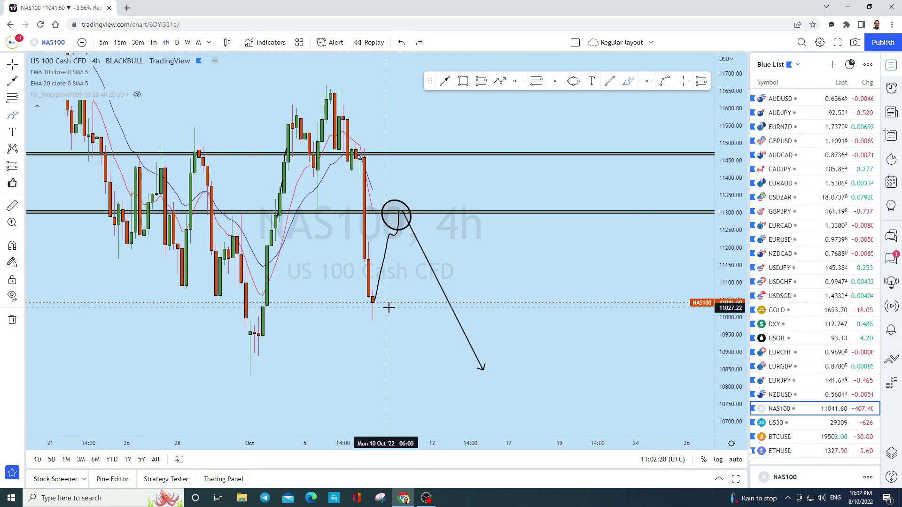
left_click_drag(384, 307, 376, 308)
mouse_move(392, 297)
left_mouse_down()
mouse_move(393, 347)
mouse_move(420, 368)
left_mouse_up()
left_click(402, 42)
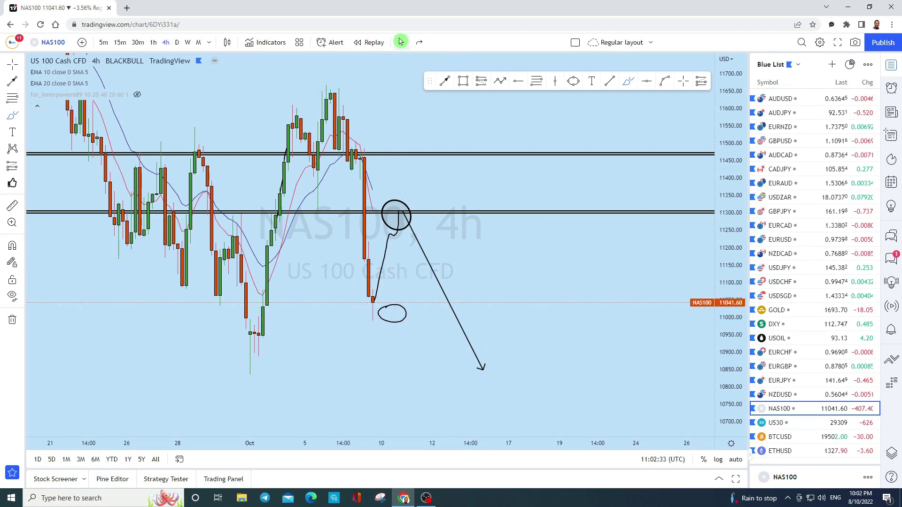
- Brush a small mark at the 5 October low on the level at about 11,300
left_click(322, 216)
scroll(537, 237, "down", 2)
left_click_drag(729, 295, 730, 387)
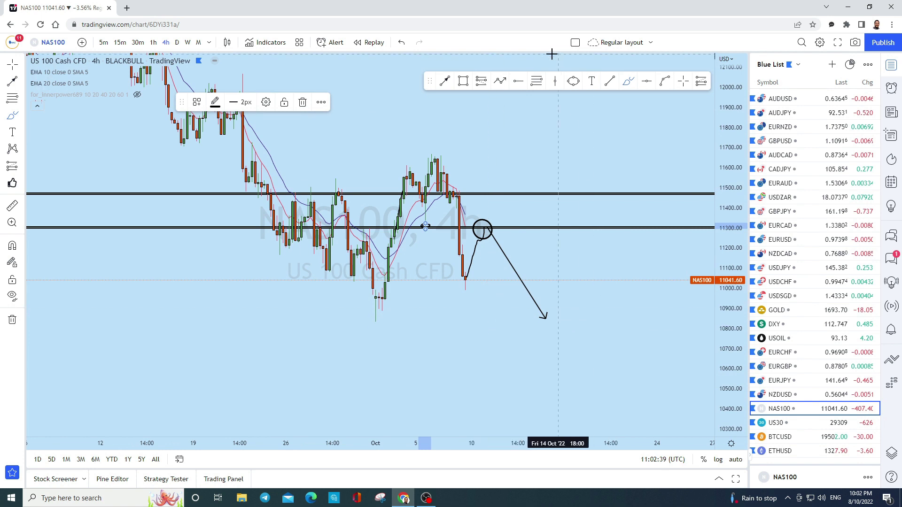
- Draw an ellipse just after the latest candle, centred at about 11,000
left_click(574, 81)
left_click(482, 289)
left_click(505, 279)
left_click(510, 296)
left_click_drag(620, 292, 584, 245)
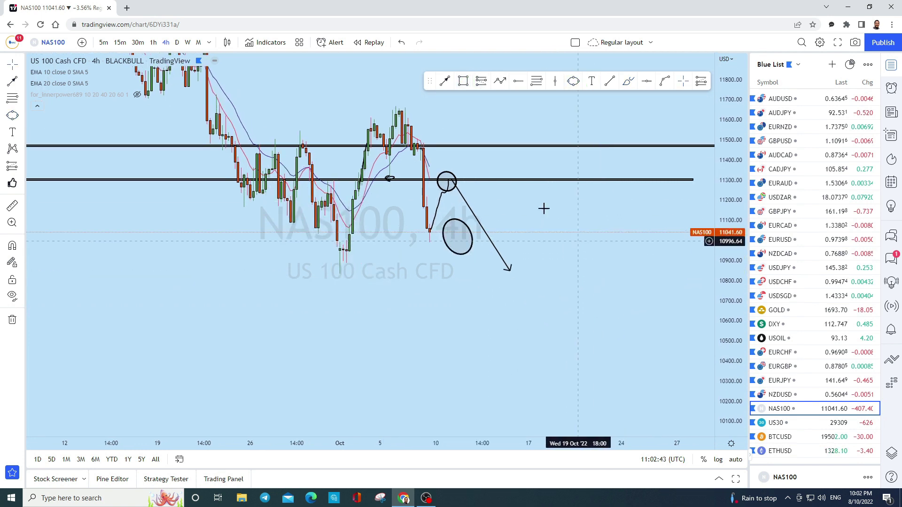
- Draw a second arrow from the new ellipse at about 11,010 down to about 10,375
left_click(444, 81)
left_click(455, 239)
left_click(514, 366)
scroll(613, 304, "down", 3)
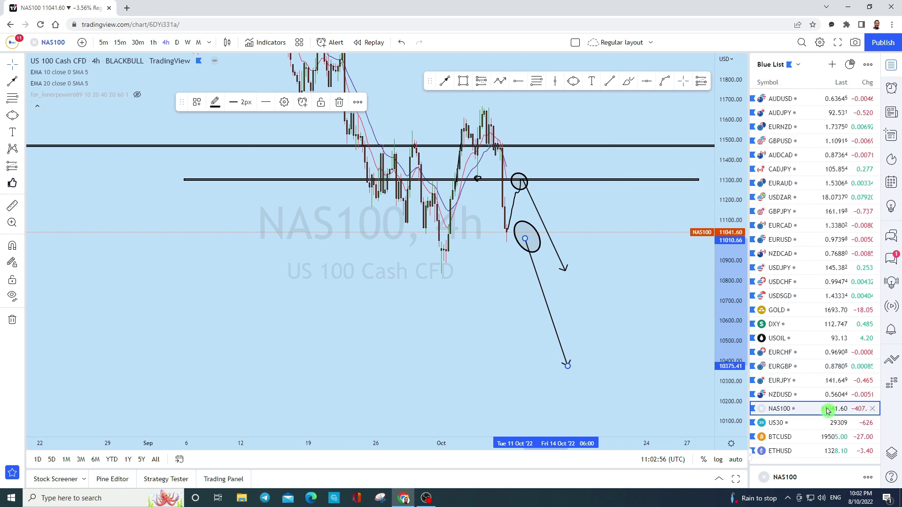
- Open the BTCUSD chart and switch it to the monthly timeframe
left_click(782, 437)
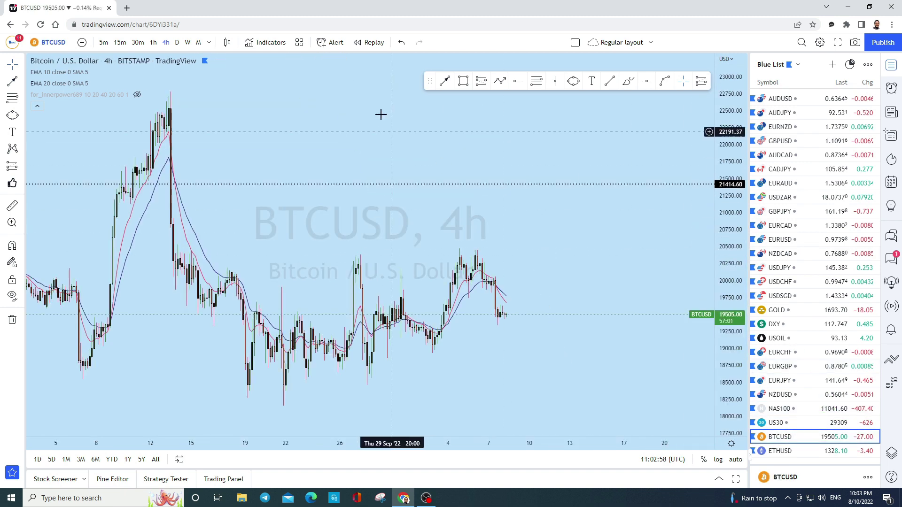
scroll(374, 188, "up", 3)
left_click(21, 66)
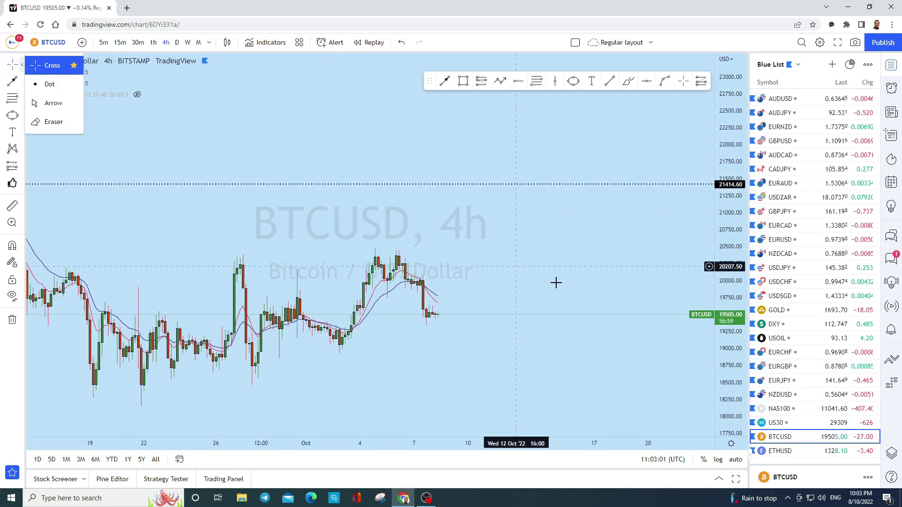
left_click_drag(554, 276, 564, 217)
scroll(510, 157, "up", 5)
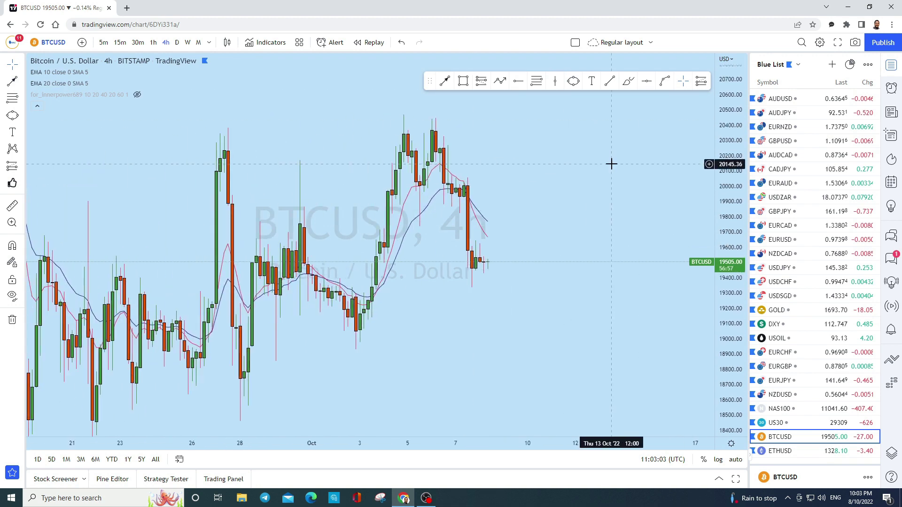
scroll(516, 235, "down", 2)
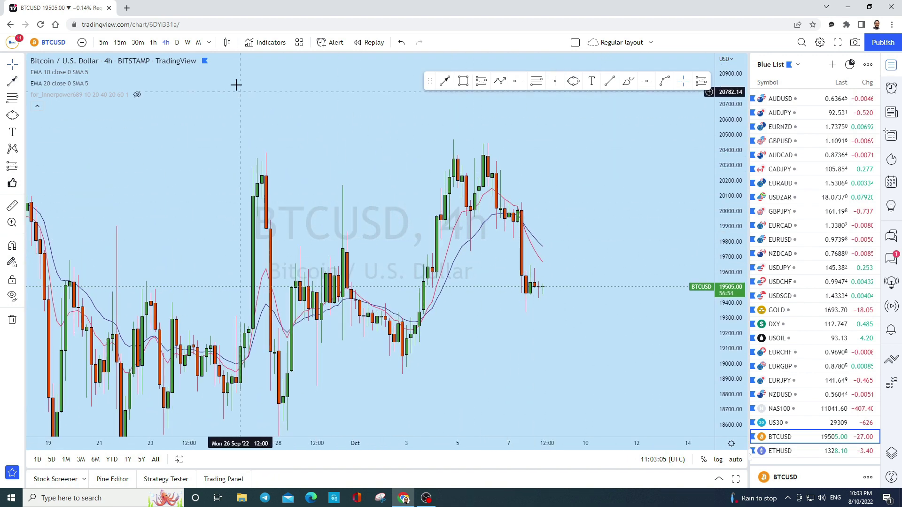
type("1M")
key("Return")
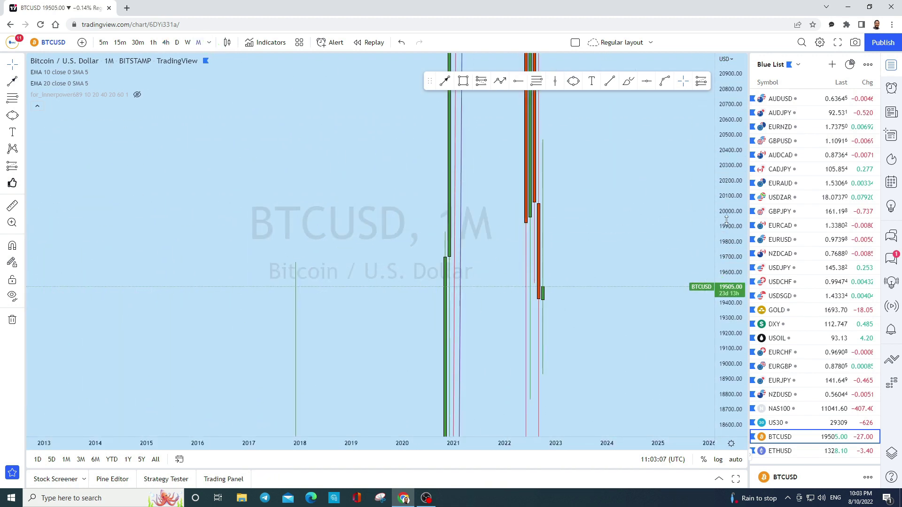
- Remove the existing drawings from the BTCUSD chart, including the dotted horizontal line at 21,414.60
left_click_drag(726, 219, 726, 415)
scroll(685, 292, "up", 4)
left_click_drag(731, 228, 728, 413)
scroll(705, 417, "up", 3)
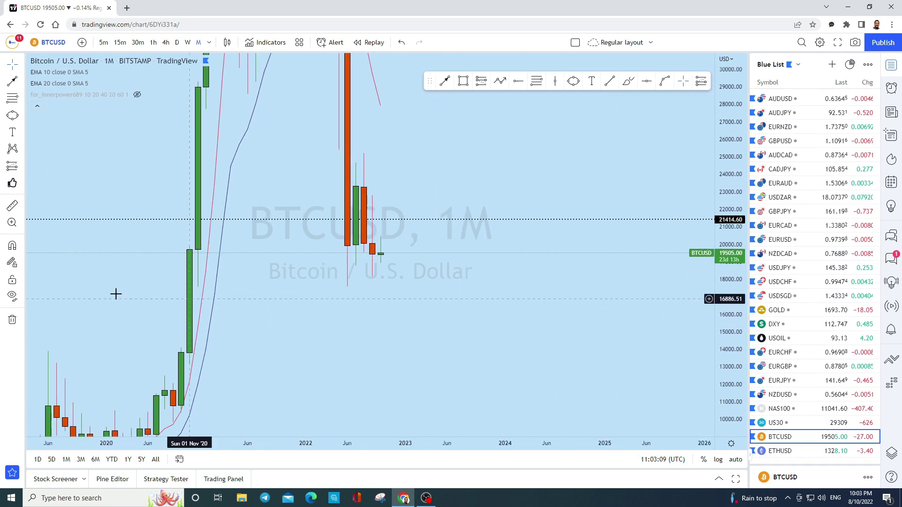
left_click(12, 319)
left_click(45, 316)
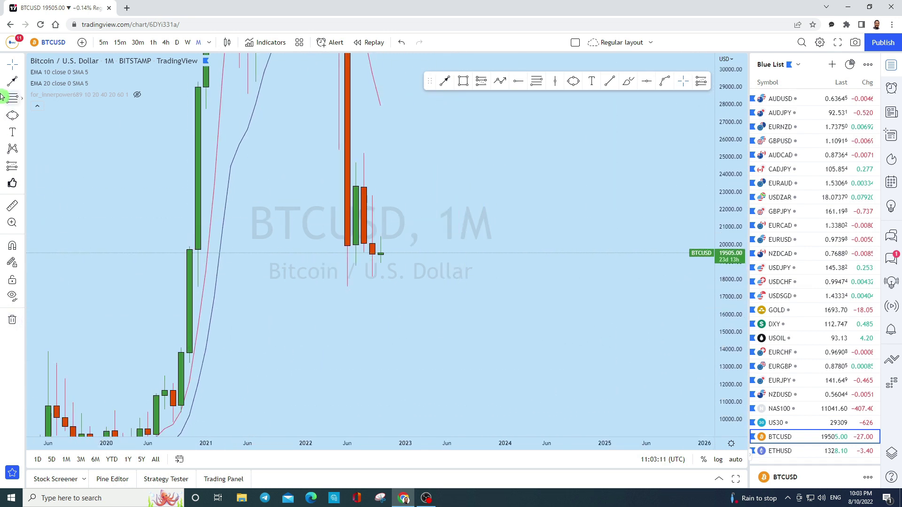
left_click(11, 64)
- Brush traces over the monthly rise to about 60,000 and the decline after it, and undo them
scroll(511, 225, "down", 3)
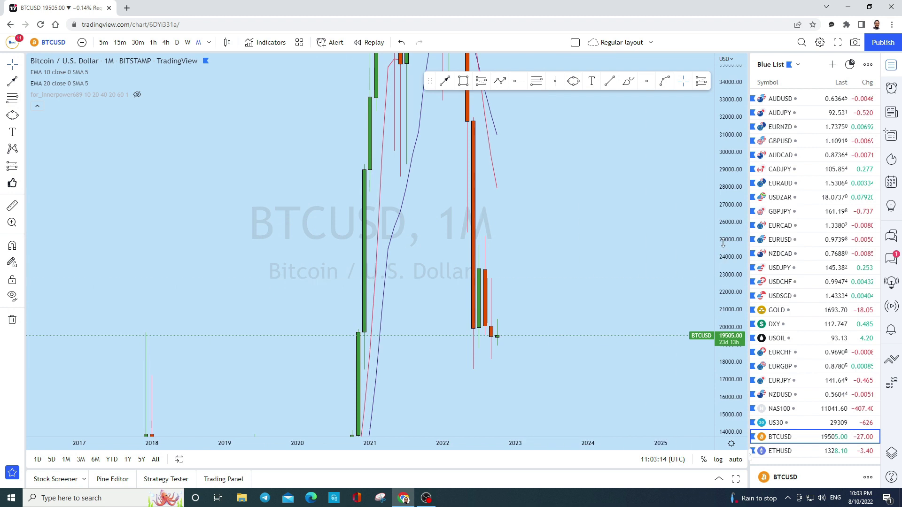
scroll(625, 339, "down", 4)
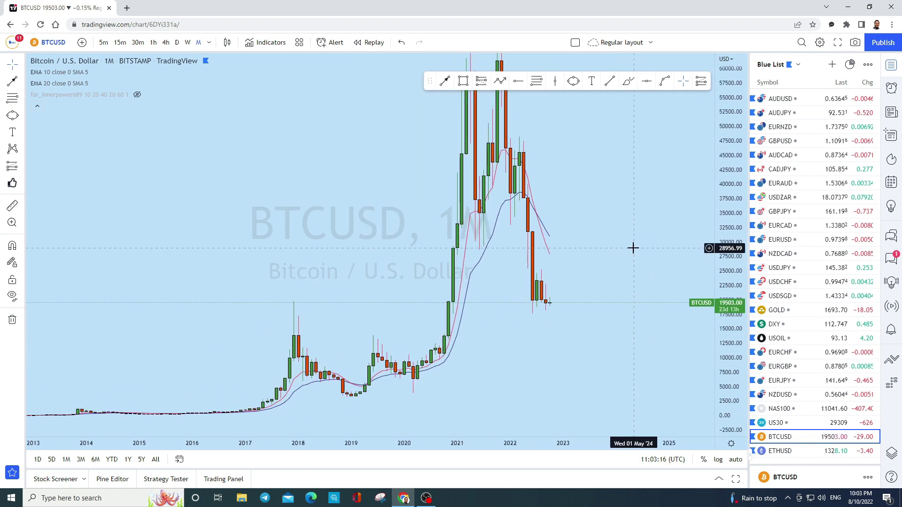
scroll(633, 248, "up", 4)
scroll(640, 261, "down", 3)
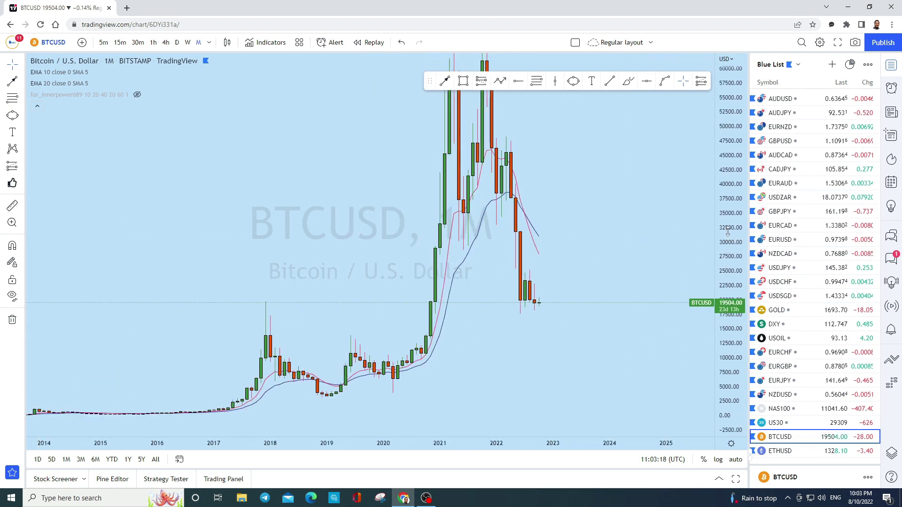
left_click_drag(727, 233, 726, 329)
left_click(628, 81)
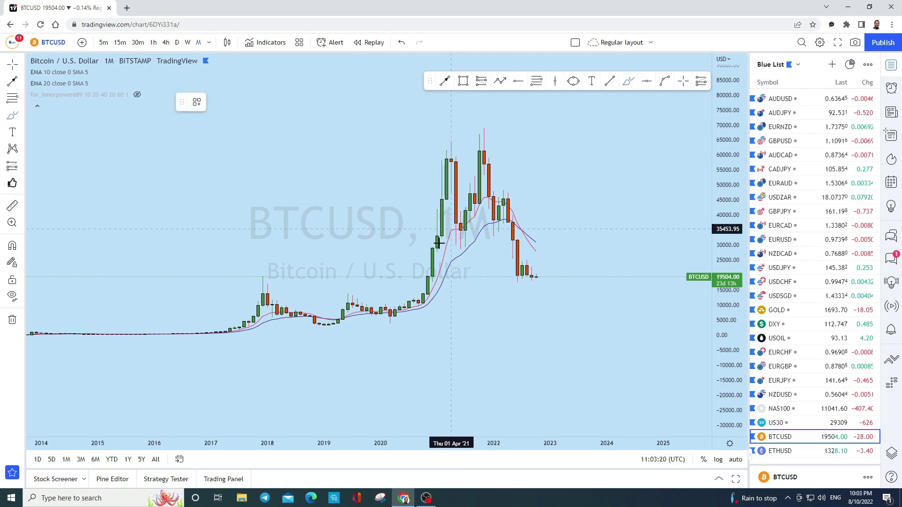
left_click_drag(421, 304, 440, 147)
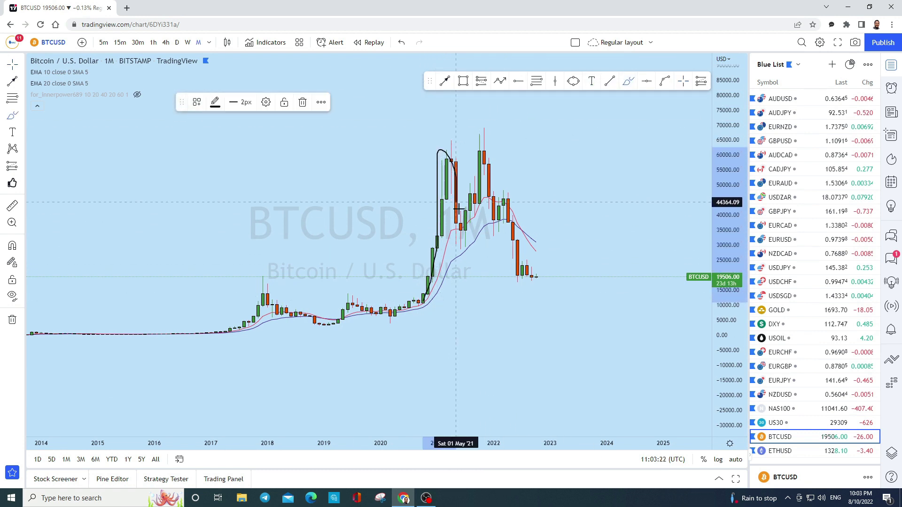
mouse_move(464, 193)
left_mouse_down()
mouse_move(468, 212)
mouse_move(484, 142)
mouse_move(521, 315)
left_mouse_up()
left_click(401, 43)
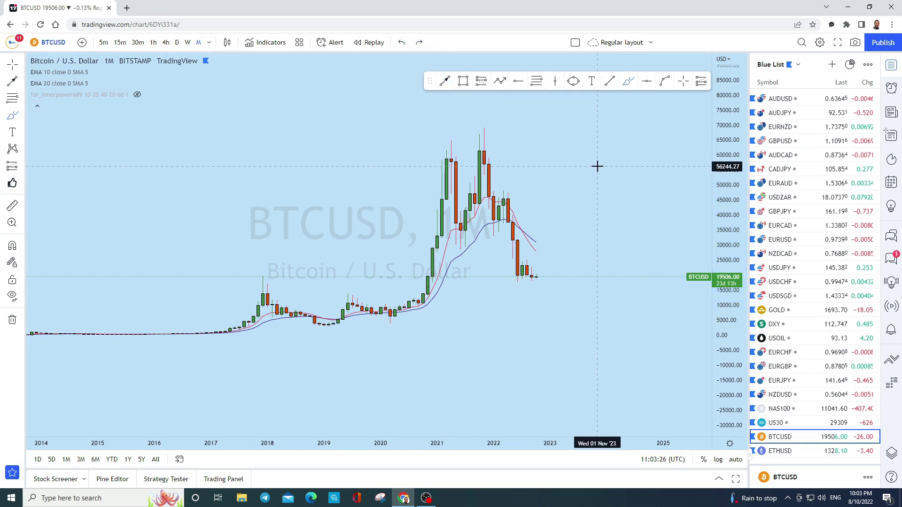
- Brush a pennant outline around the latest monthly candles at about 20,000 and undo it
scroll(587, 260, "up", 2)
mouse_move(472, 261)
left_mouse_down()
mouse_move(506, 277)
mouse_move(470, 279)
mouse_move(493, 259)
mouse_move(480, 282)
left_mouse_up()
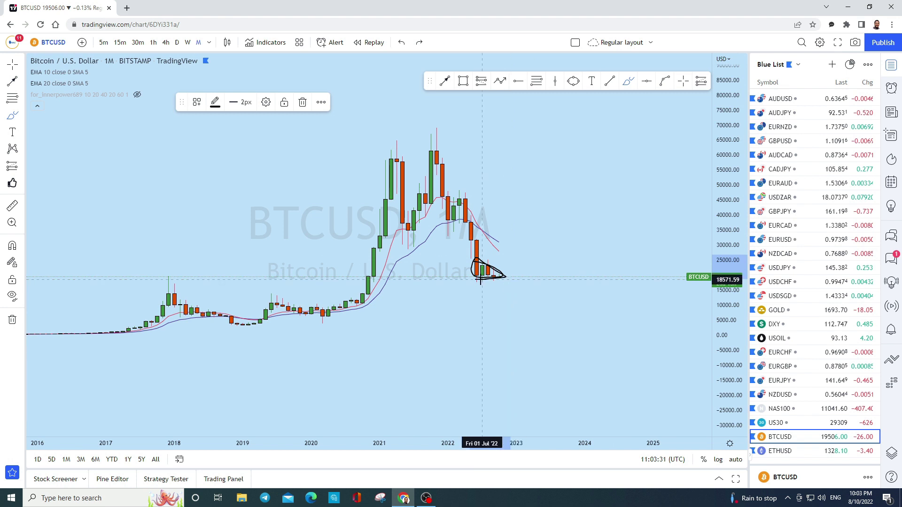
left_click(401, 42)
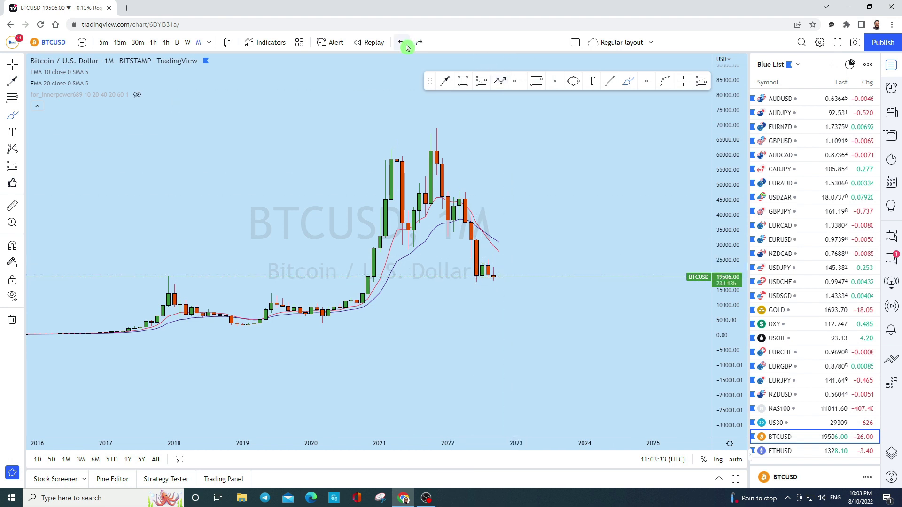
- Sketch a bearish pennant with a vertical pole and a downward breakout in the empty area after the candles, and undo it
left_click_drag(547, 129, 545, 240)
mouse_move(541, 203)
left_mouse_down()
mouse_move(547, 241)
mouse_move(574, 254)
mouse_move(571, 399)
mouse_move(589, 409)
left_mouse_up()
left_click(402, 42)
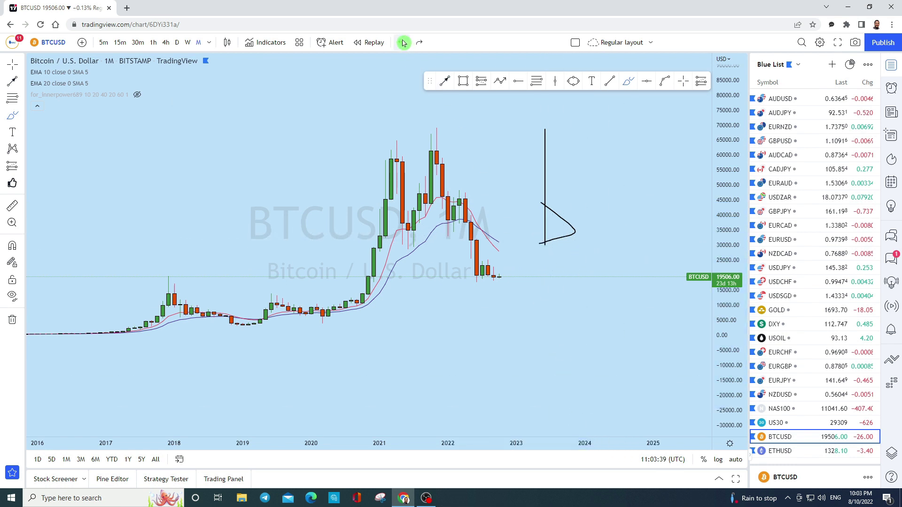
left_click(402, 43)
- Brush traces over the mid-2022 monthly candles and a drop to about 10,000, and undo the downward projection
scroll(537, 229, "down", 3)
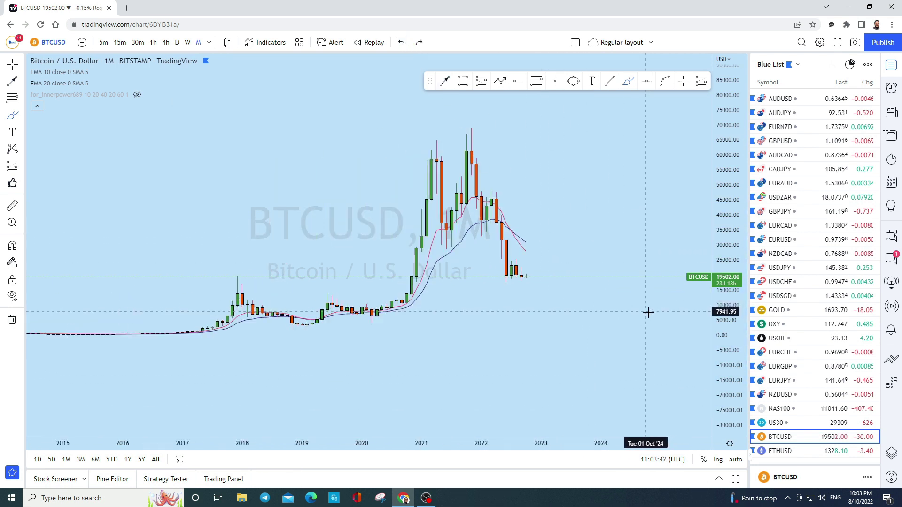
scroll(515, 296, "up", 5)
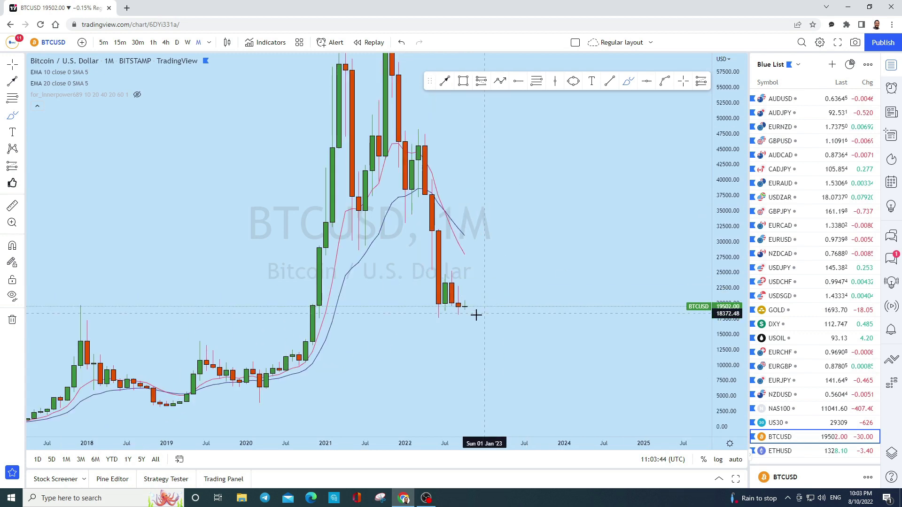
mouse_move(452, 271)
left_mouse_down()
mouse_move(448, 302)
mouse_move(465, 307)
mouse_move(474, 366)
mouse_move(527, 372)
left_mouse_up()
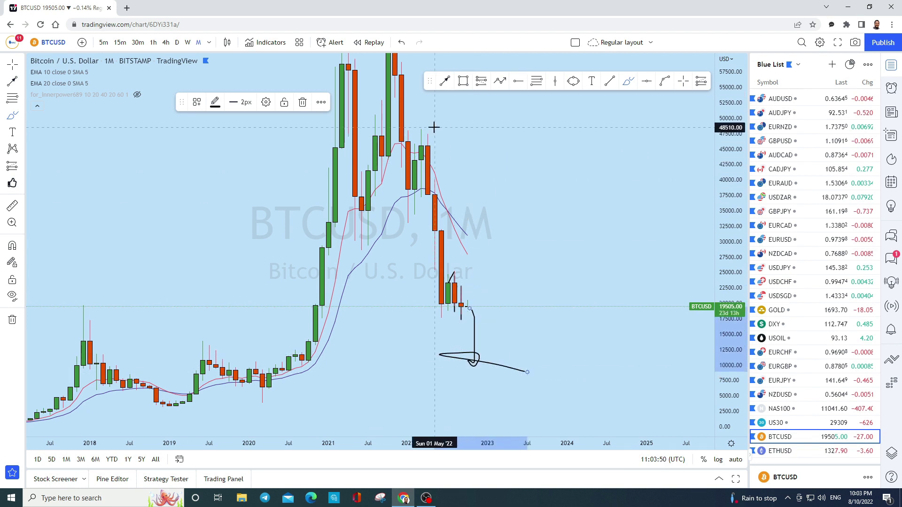
left_click(402, 44)
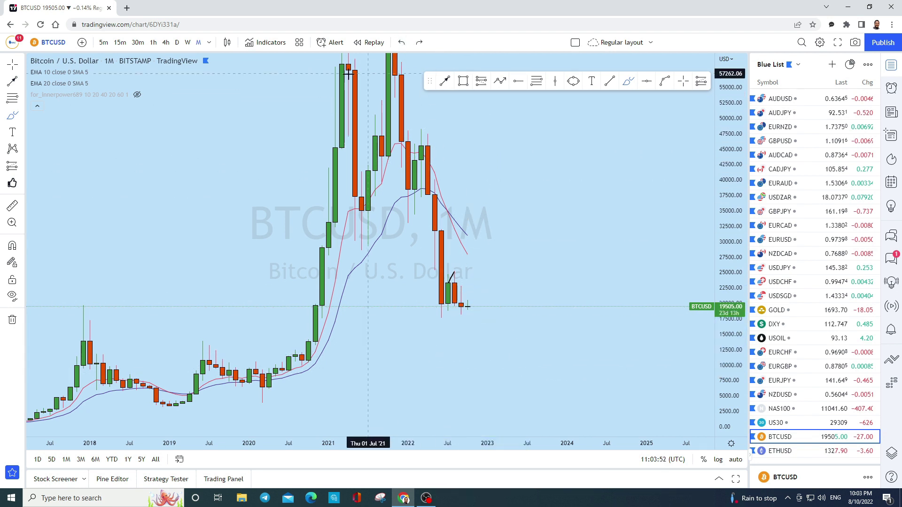
- On the weekly BTCUSD chart, brush a trace over the swings since August 2022 with an arrow down to about 15,500, and undo it
left_click(188, 42)
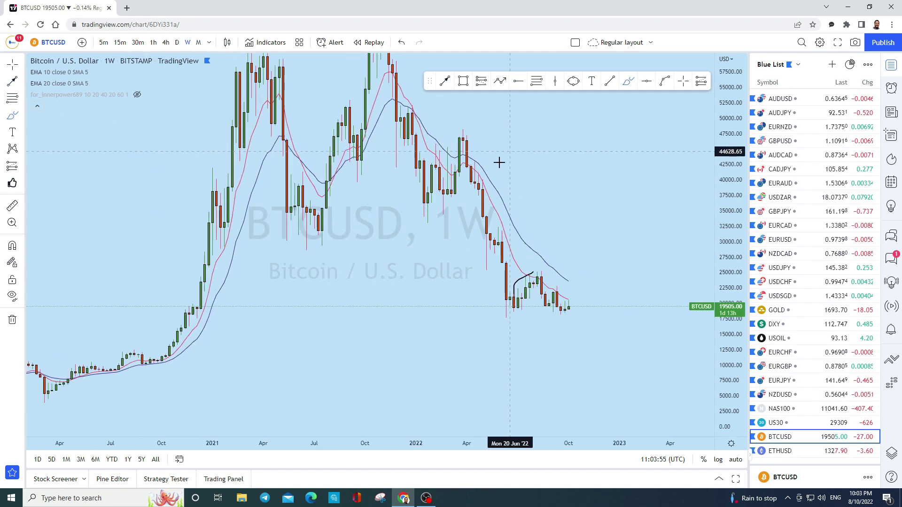
left_click(11, 65)
left_click_drag(566, 244, 551, 197)
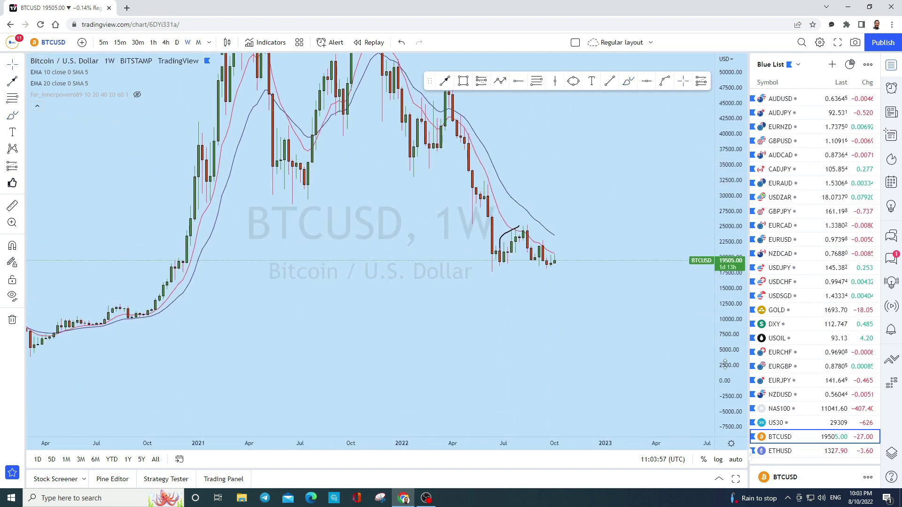
left_click_drag(725, 370, 726, 117)
scroll(617, 188, "up", 3)
left_click_drag(602, 202, 643, 238)
left_click(630, 83)
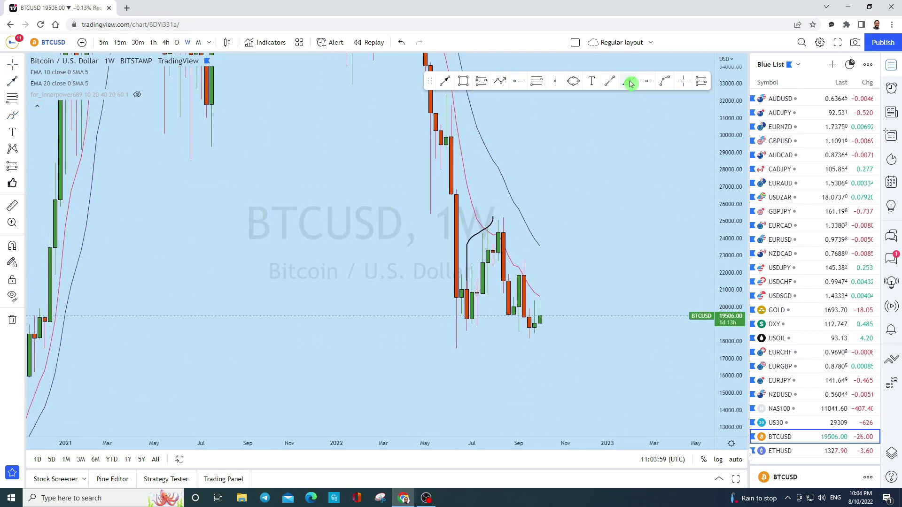
mouse_move(504, 218)
left_mouse_down()
mouse_move(509, 324)
mouse_move(524, 266)
left_mouse_up()
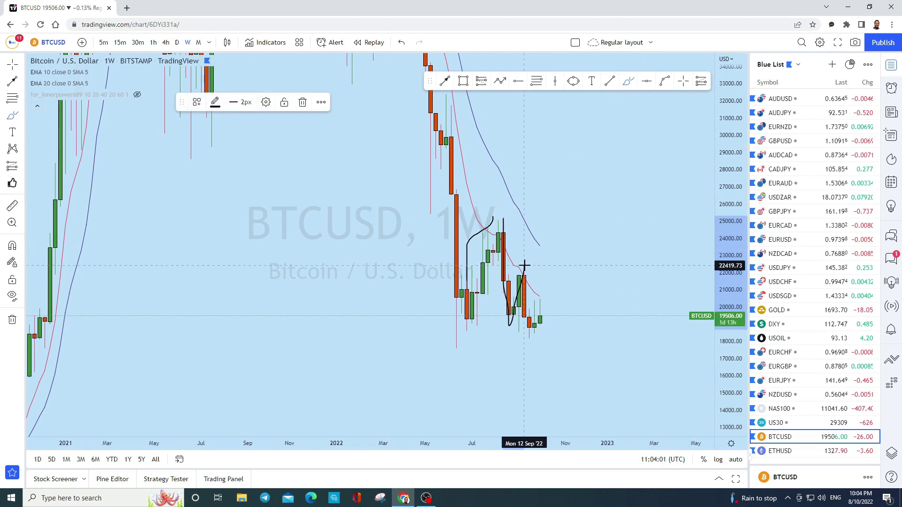
left_click_drag(535, 314, 555, 391)
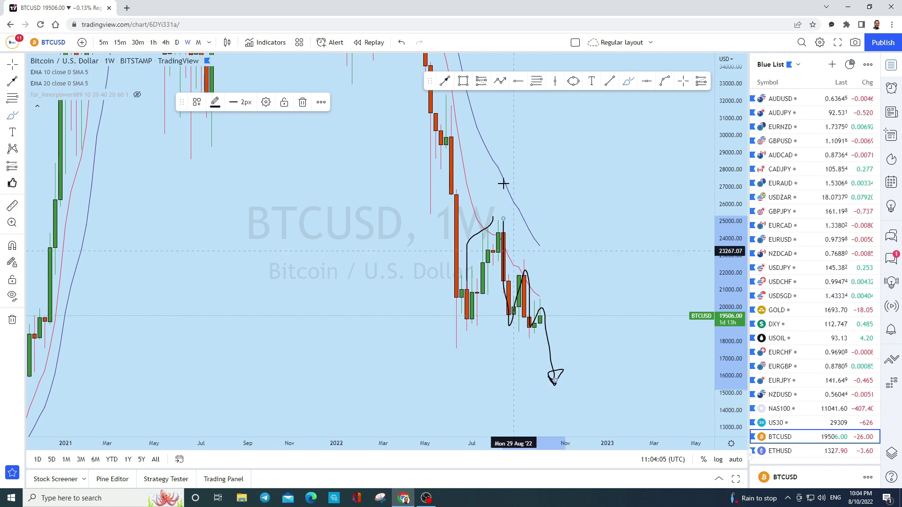
double_click(397, 42)
left_click(403, 44)
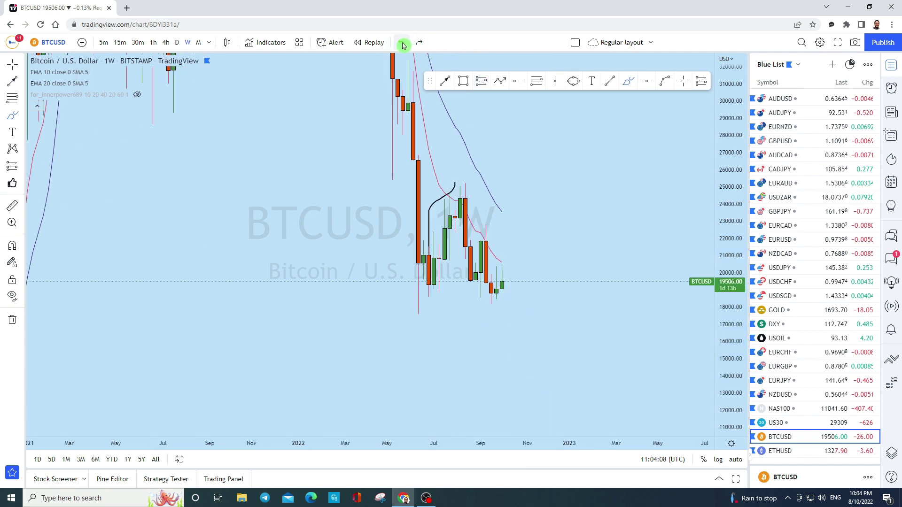
left_click(403, 44)
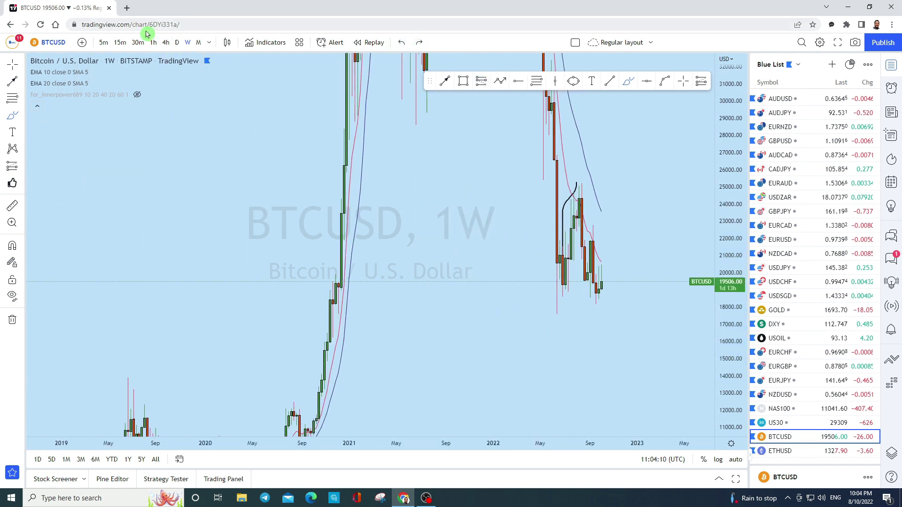
- Switch the BTCUSD chart to the daily timeframe and enlarge the candles since June 2022
left_click(181, 42)
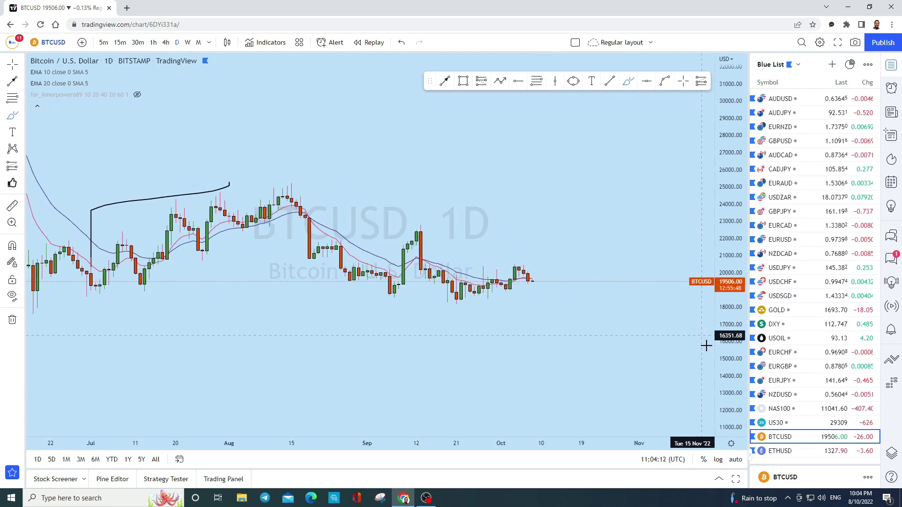
left_click_drag(726, 388, 719, 176)
scroll(604, 284, "down", 4)
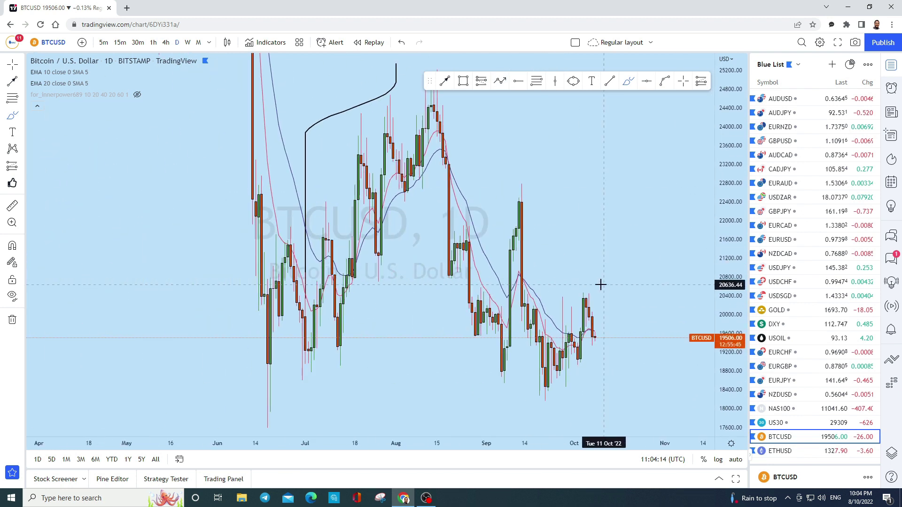
- Brush over the daily decline since mid-August, circling the September and October highs, sketch a drop to about 17,700, and undo the strokes
mouse_move(430, 100)
left_mouse_down()
mouse_move(446, 141)
mouse_move(445, 302)
mouse_move(465, 262)
mouse_move(486, 300)
mouse_move(502, 376)
mouse_move(519, 163)
mouse_move(515, 209)
mouse_move(503, 206)
mouse_move(527, 345)
mouse_move(540, 307)
mouse_move(554, 335)
left_mouse_up()
mouse_move(558, 370)
left_mouse_down()
mouse_move(570, 343)
mouse_move(580, 369)
left_mouse_up()
mouse_move(588, 308)
left_mouse_down()
mouse_move(588, 289)
mouse_move(598, 346)
left_mouse_up()
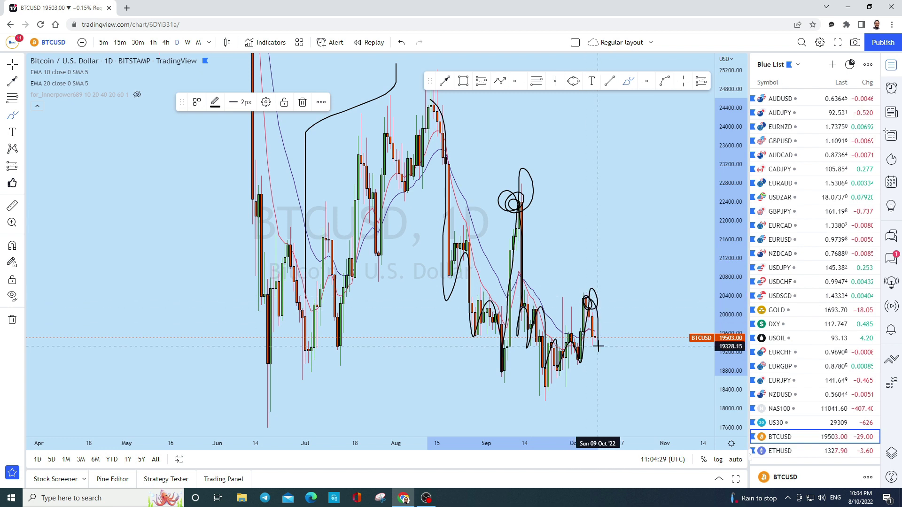
left_click(402, 42)
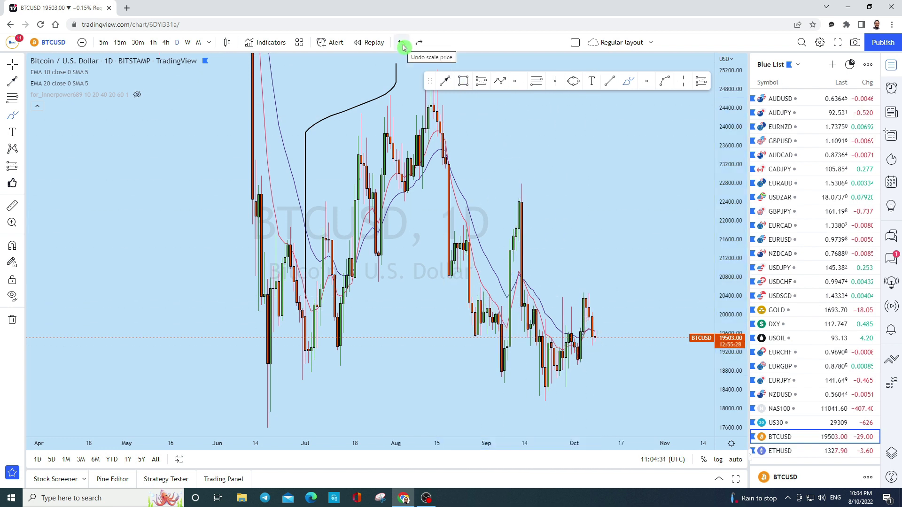
mouse_move(599, 339)
left_mouse_down()
mouse_move(621, 413)
mouse_move(635, 405)
mouse_move(627, 424)
left_mouse_up()
left_click(400, 44)
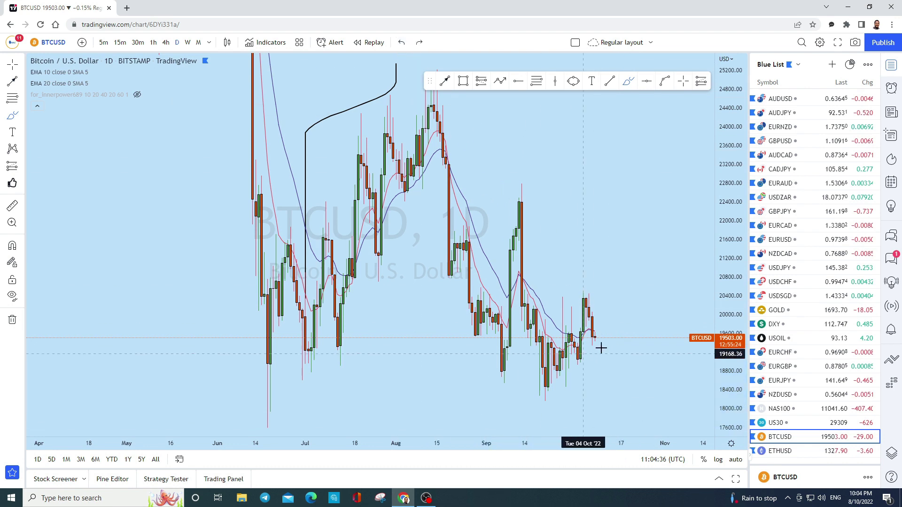
- Draw a rising trend line from the 22 September low at about 18,330 to about 20,726 on 21 October
scroll(602, 91, "up", 5)
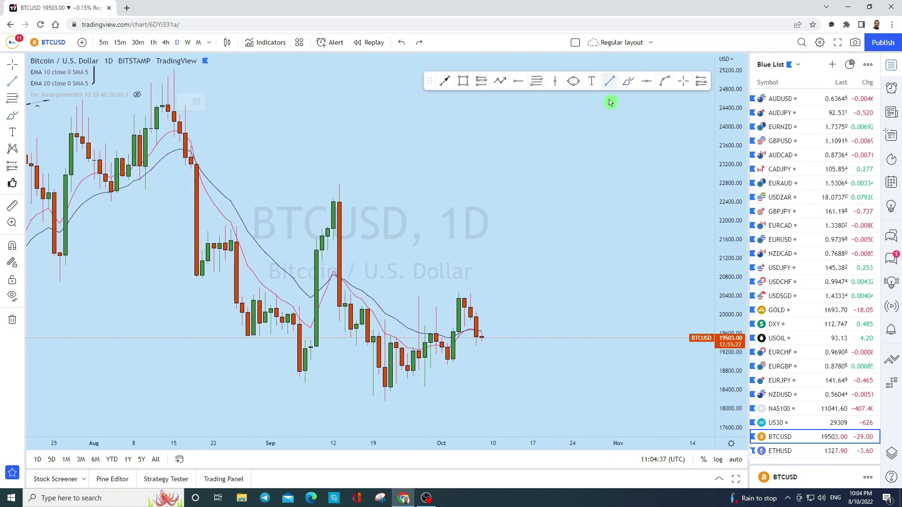
left_click(391, 393)
left_click(556, 282)
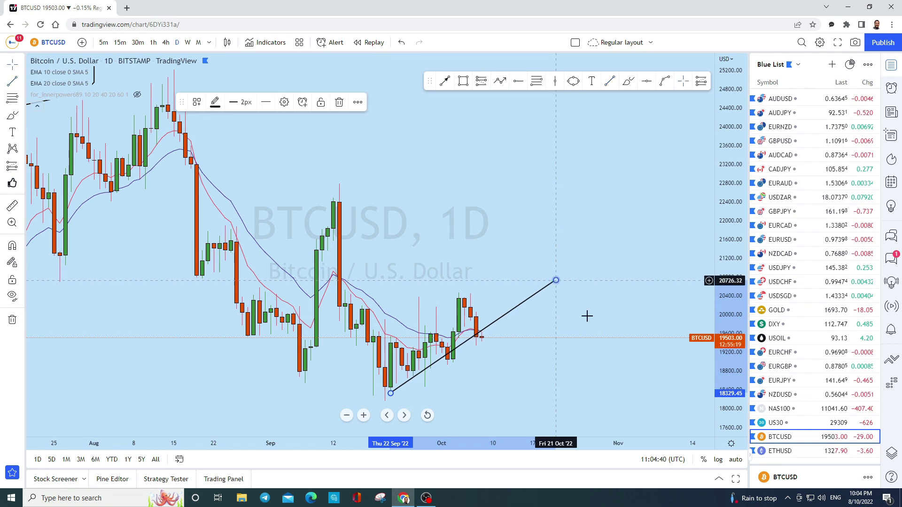
- Brush circles on the lows touching the trend line and a projected drop to about 17,000, and undo them
scroll(529, 353, "up", 3)
left_click_drag(539, 277, 691, 191)
left_click(632, 84)
mouse_move(443, 305)
left_mouse_down()
mouse_move(437, 312)
mouse_move(523, 275)
left_mouse_up()
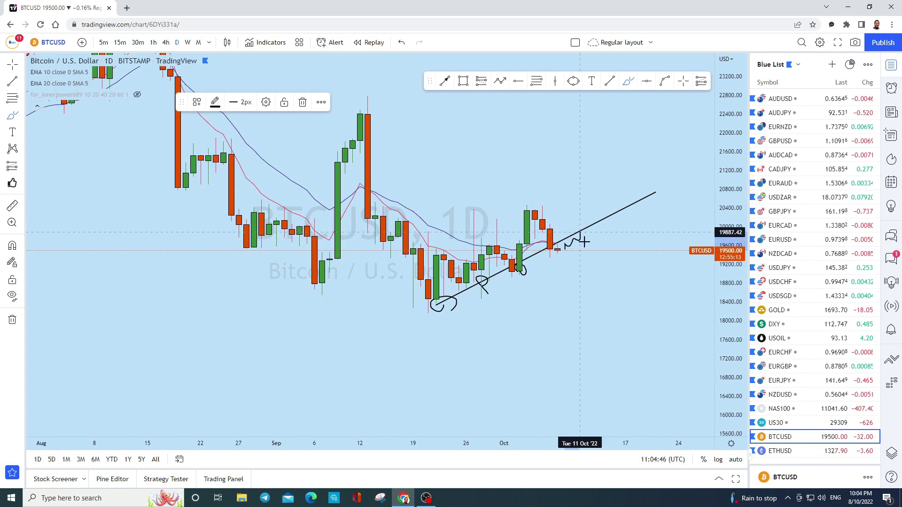
mouse_move(590, 243)
left_mouse_down()
mouse_move(578, 333)
mouse_move(558, 334)
left_mouse_up()
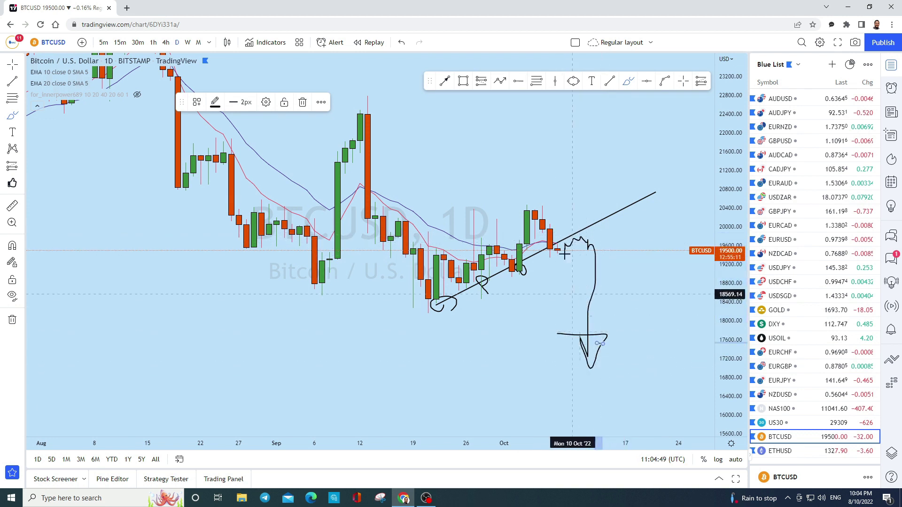
left_click(403, 43)
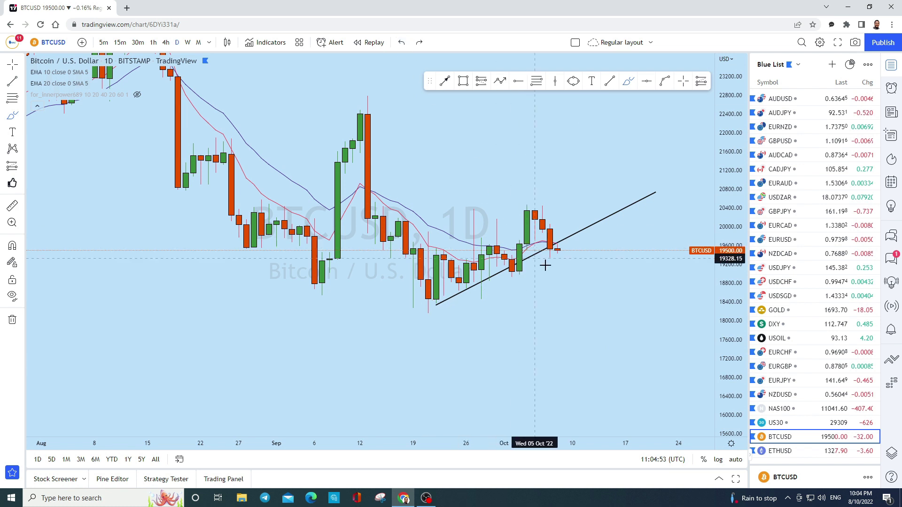
- Draw an arrowed path from the latest candle to about 18,800, back up to about 19,850, and down to about 16,700
left_click(504, 83)
left_click(565, 284)
left_click(580, 234)
double_click(625, 383)
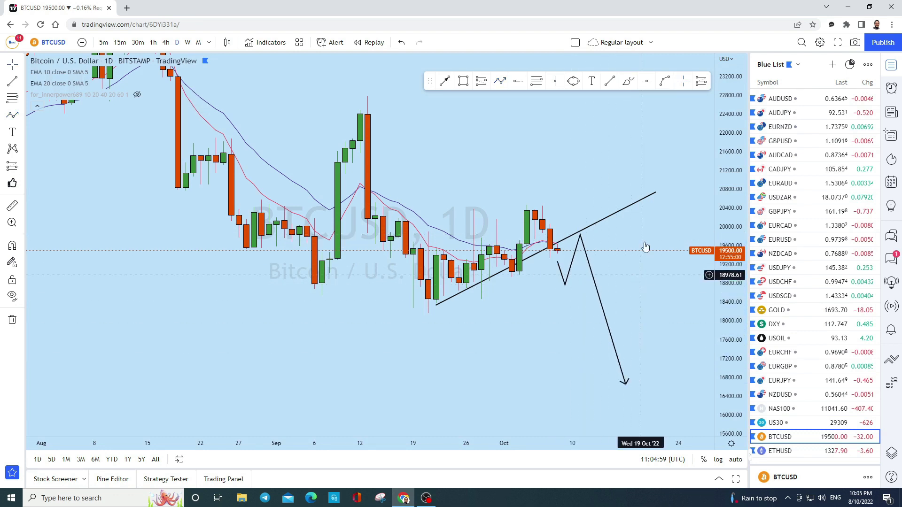
- Mark the retest peak of the projected path beneath the trend line with a small ellipse
left_click(574, 81)
left_click(580, 233)
left_click(594, 243)
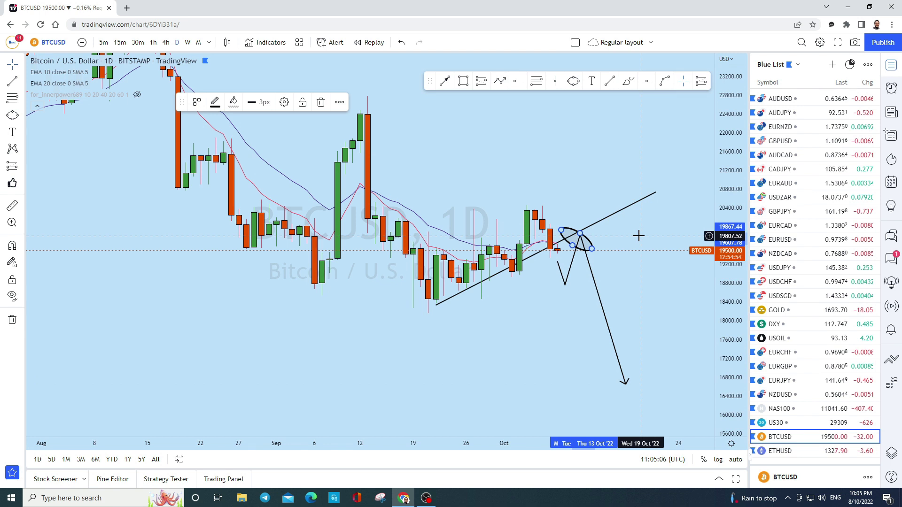
- Open the ETHUSD chart from the watchlist and switch it to the monthly timeframe
left_click(791, 451)
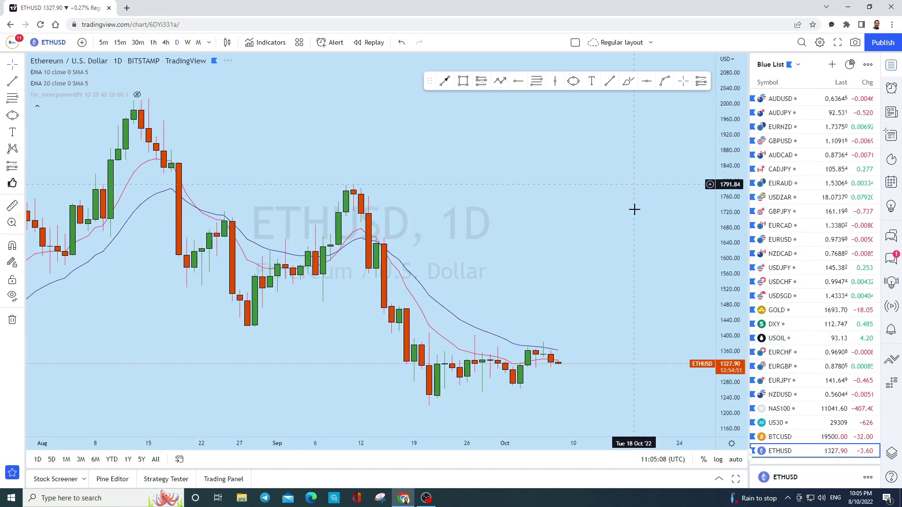
scroll(597, 229, "down", 5)
left_click(13, 68)
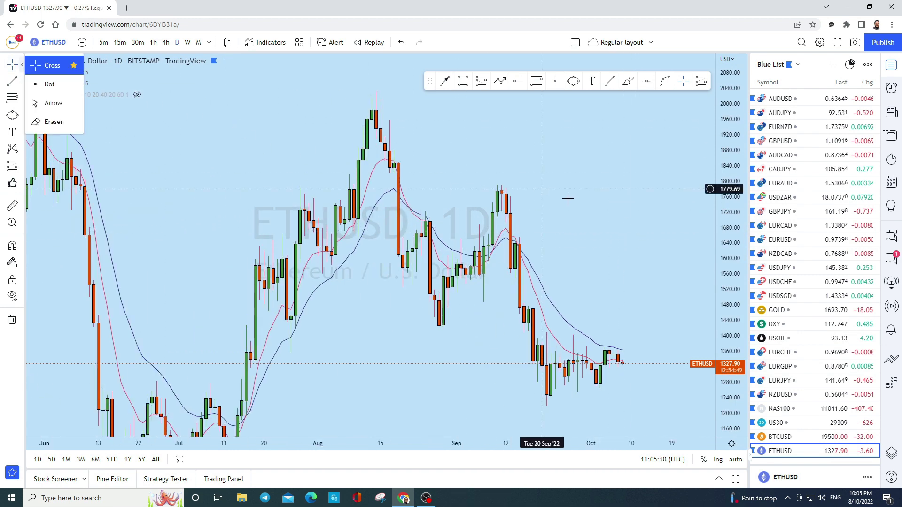
left_click_drag(559, 195, 382, 131)
type("1M")
key("Return")
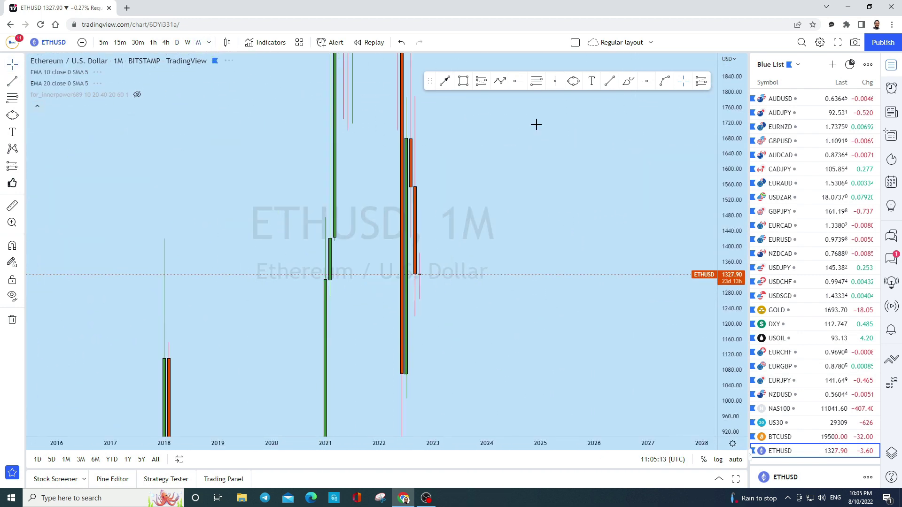
- Examine ETHUSD's monthly price history, from the 2018 high through the 2021 rise to the 2022 decline
left_click_drag(734, 242, 731, 437)
scroll(590, 350, "up", 4)
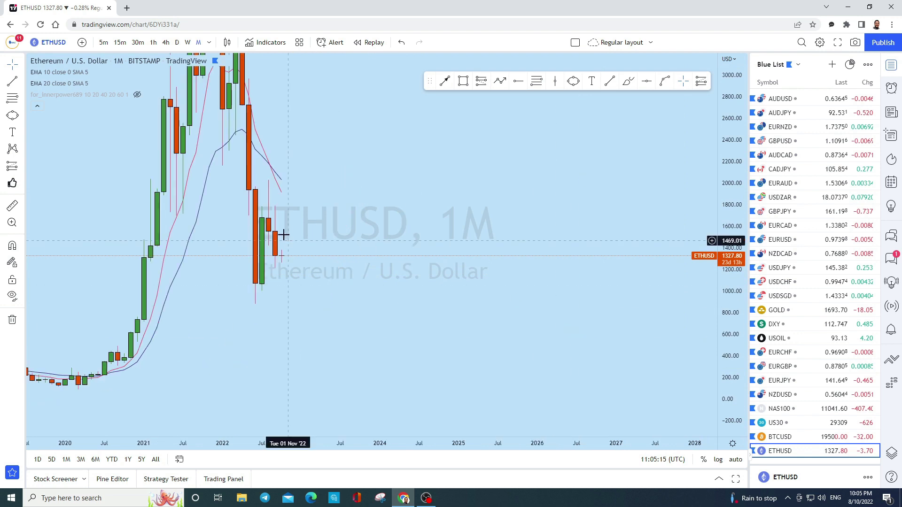
left_click(14, 67)
scroll(559, 188, "down", 5)
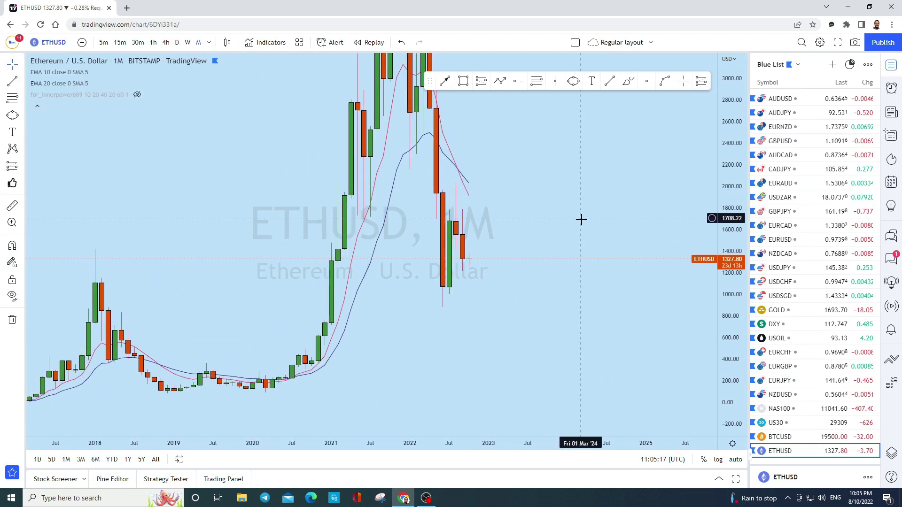
left_click_drag(718, 395, 716, 427)
scroll(599, 305, "up", 2)
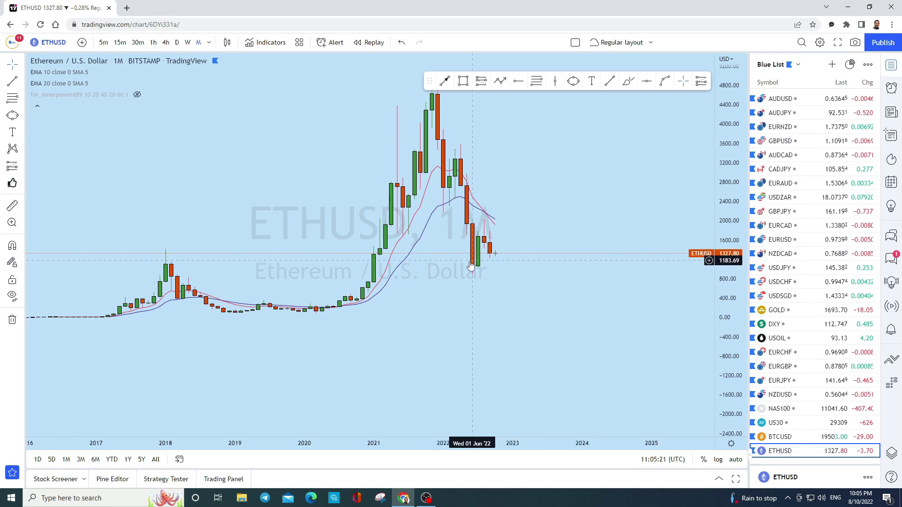
scroll(592, 355, "down", 1)
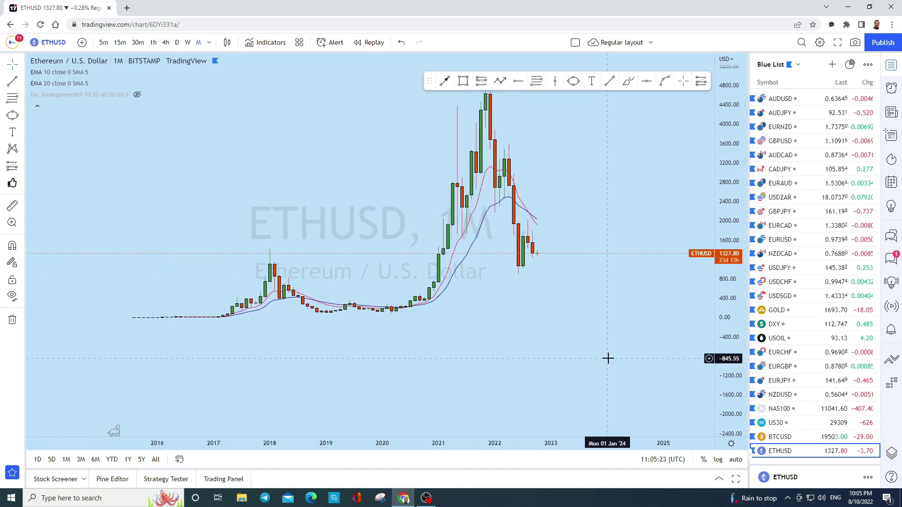
scroll(607, 352, "up", 1)
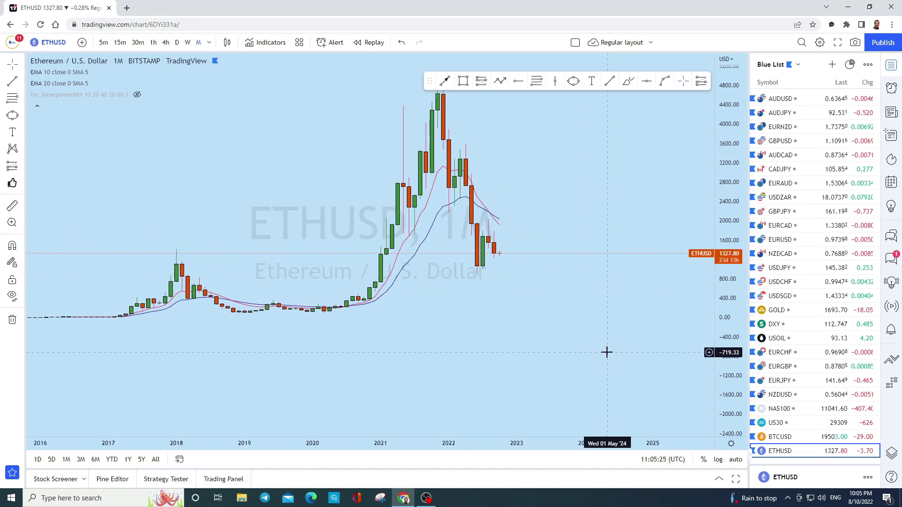
- On the weekly ETHUSD chart, brush a trace over the swings since June 2022 and a drop to about 550, and undo it
left_click(188, 42)
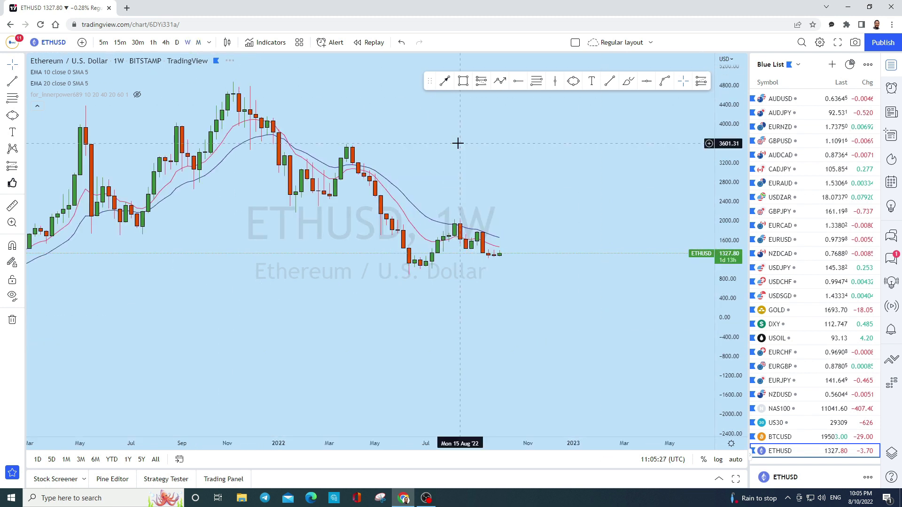
left_click_drag(735, 348, 726, 94)
scroll(573, 188, "down", 4)
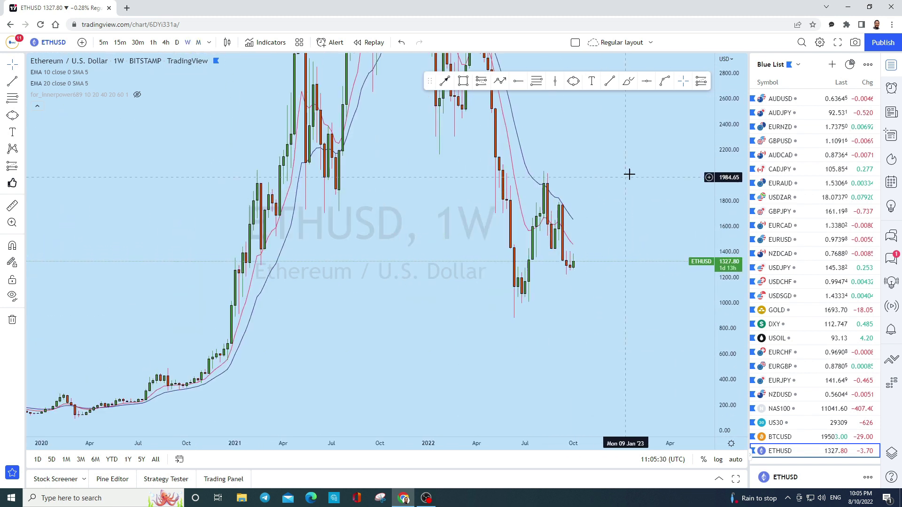
scroll(625, 177, "up", 2)
left_click(628, 81)
mouse_move(461, 295)
left_mouse_down()
mouse_move(485, 176)
mouse_move(499, 248)
mouse_move(510, 225)
left_mouse_up()
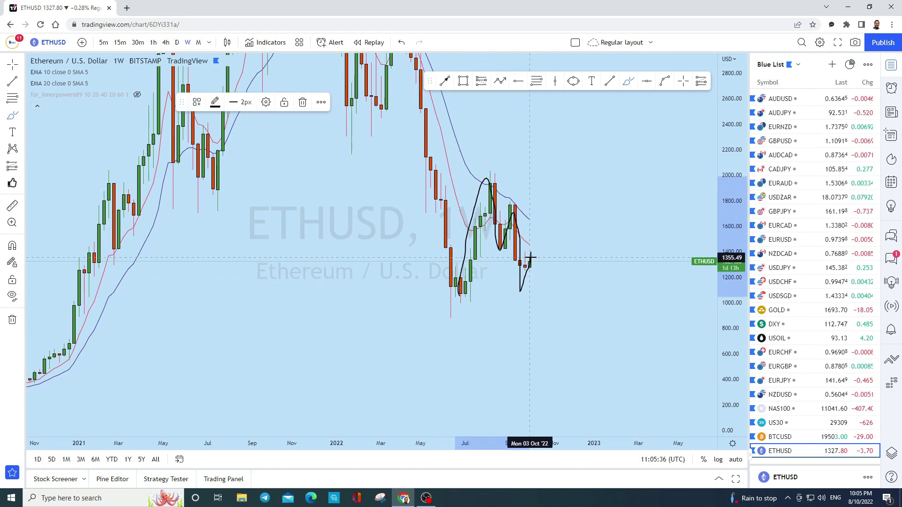
mouse_move(531, 256)
left_mouse_down()
mouse_move(560, 355)
mouse_move(580, 360)
left_mouse_up()
left_click(403, 42)
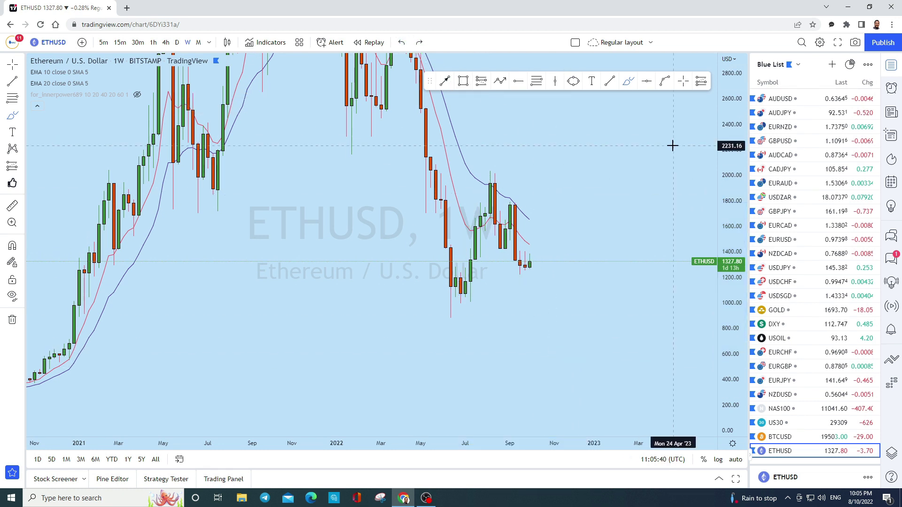
- Switch the ETHUSD chart to the daily timeframe and frame the price action since September 2022
left_click_drag(739, 358, 727, 204)
scroll(627, 206, "up", 3)
left_click(202, 42)
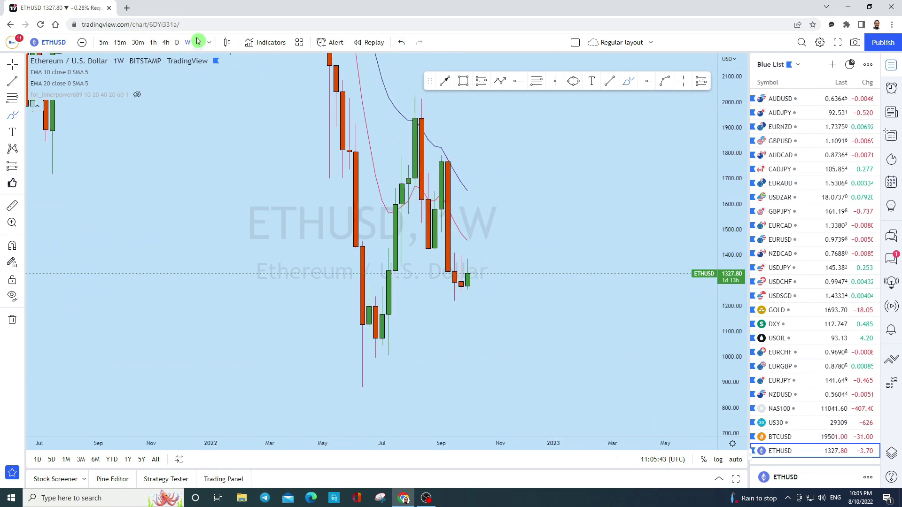
left_click(180, 42)
scroll(634, 188, "up", 2)
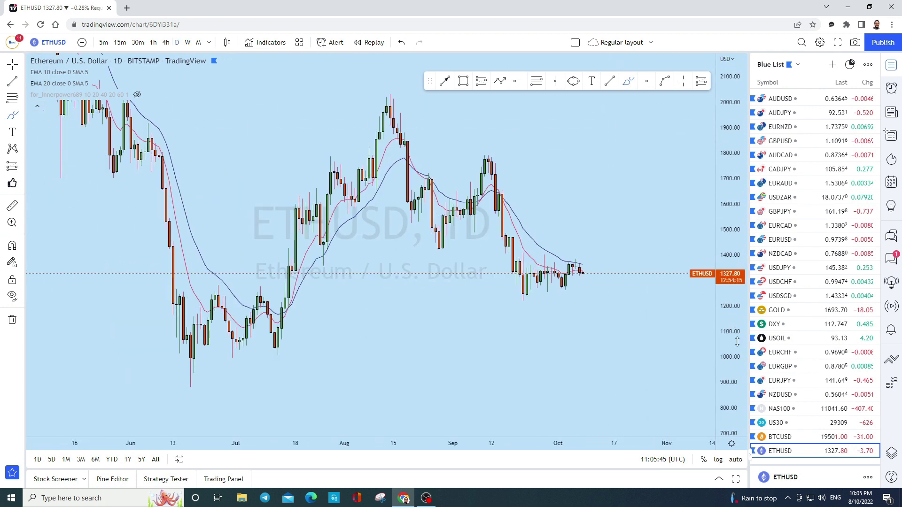
left_click_drag(733, 336, 729, 147)
scroll(624, 238, "up", 2)
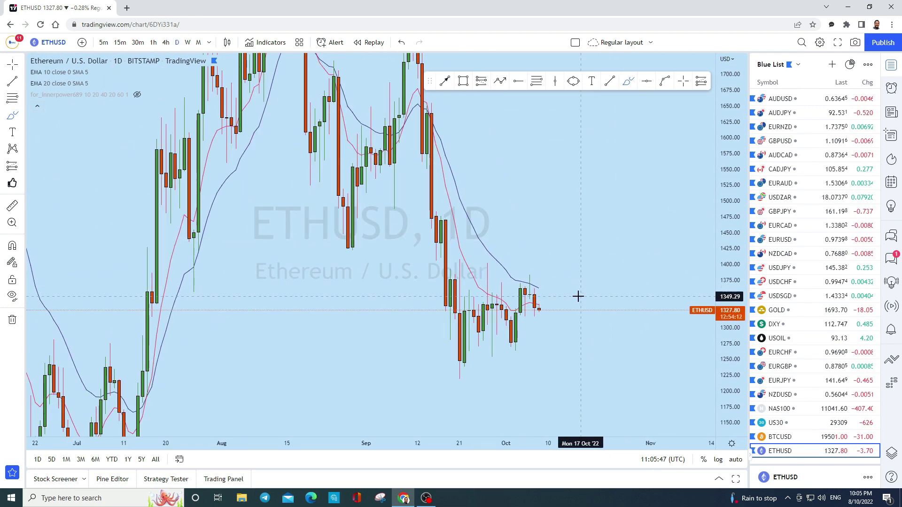
- Brush a circle around the September peak and a trace down through the decline into the October consolidation, and undo it
left_click(630, 83)
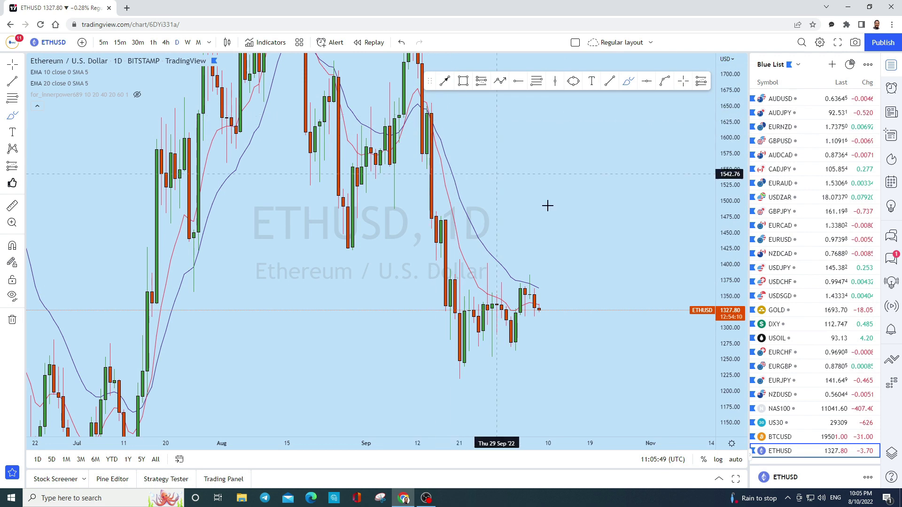
scroll(498, 174, "down", 3)
mouse_move(503, 123)
left_mouse_down()
mouse_move(514, 126)
mouse_move(518, 203)
mouse_move(532, 171)
mouse_move(536, 258)
mouse_move(546, 240)
mouse_move(545, 317)
mouse_move(563, 275)
mouse_move(584, 301)
left_mouse_up()
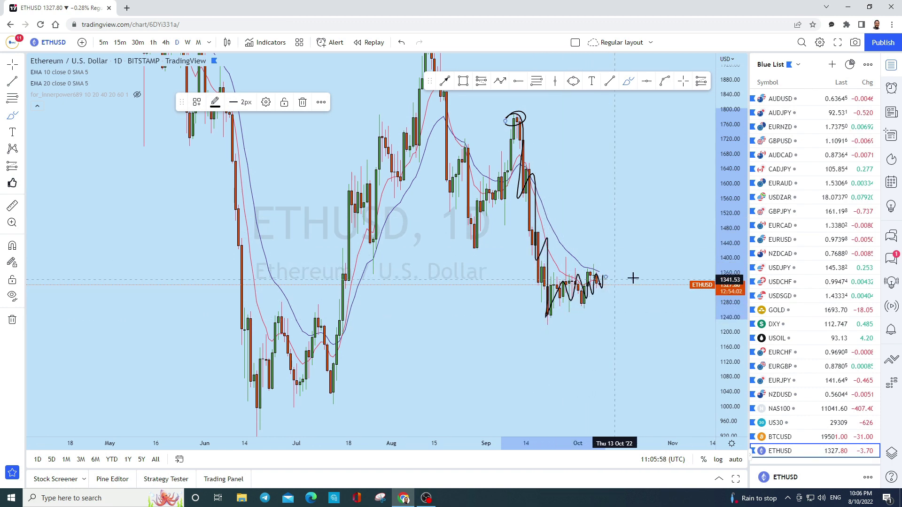
scroll(620, 280, "up", 2)
left_click(404, 43)
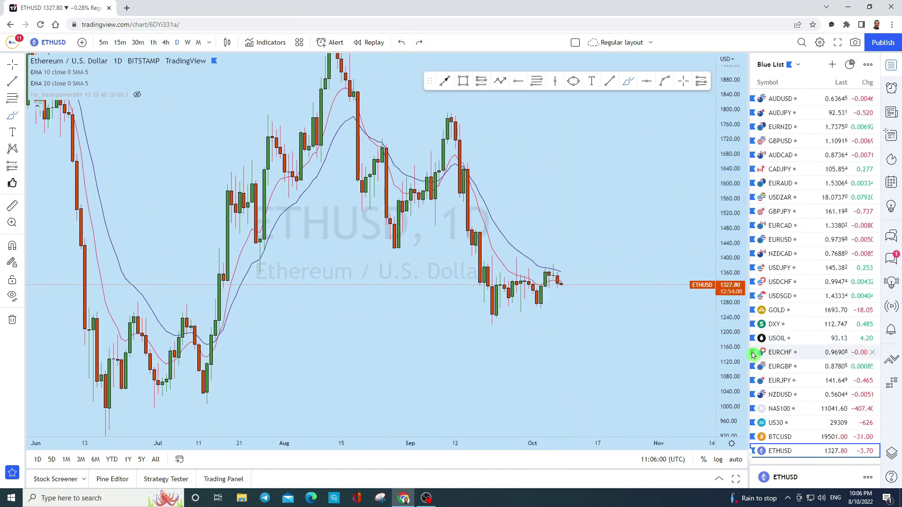
- Brush a circle where the early-October candles meet the slower EMA, brush near-horizontal strokes at about 1350, and undo them
scroll(574, 317, "up", 3)
mouse_move(522, 291)
left_mouse_down()
mouse_move(515, 290)
mouse_move(536, 278)
mouse_move(509, 288)
left_mouse_up()
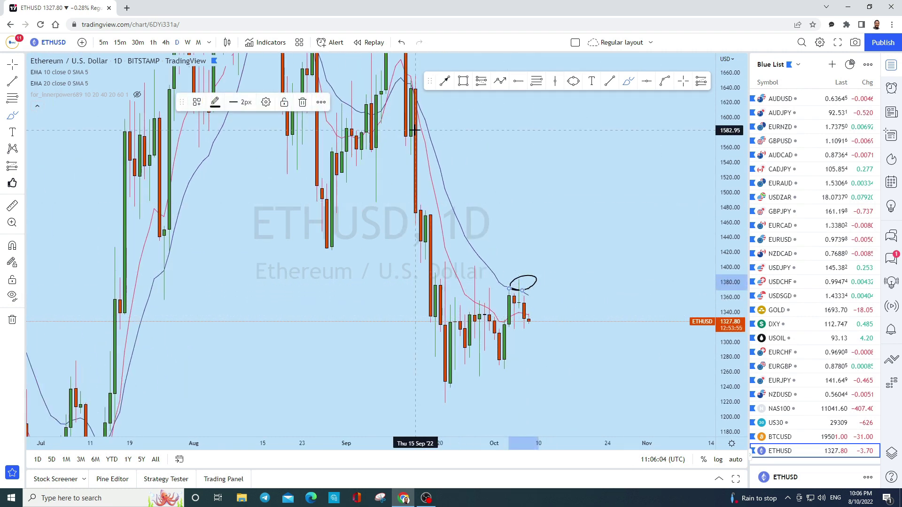
left_click(401, 43)
mouse_move(422, 316)
left_mouse_down()
mouse_move(657, 296)
mouse_move(627, 303)
left_mouse_up()
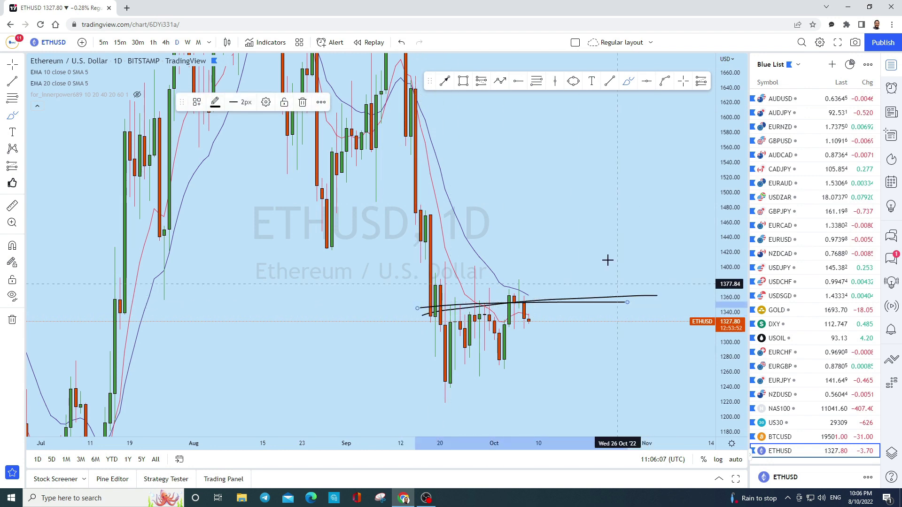
left_click(401, 42)
left_click(401, 42)
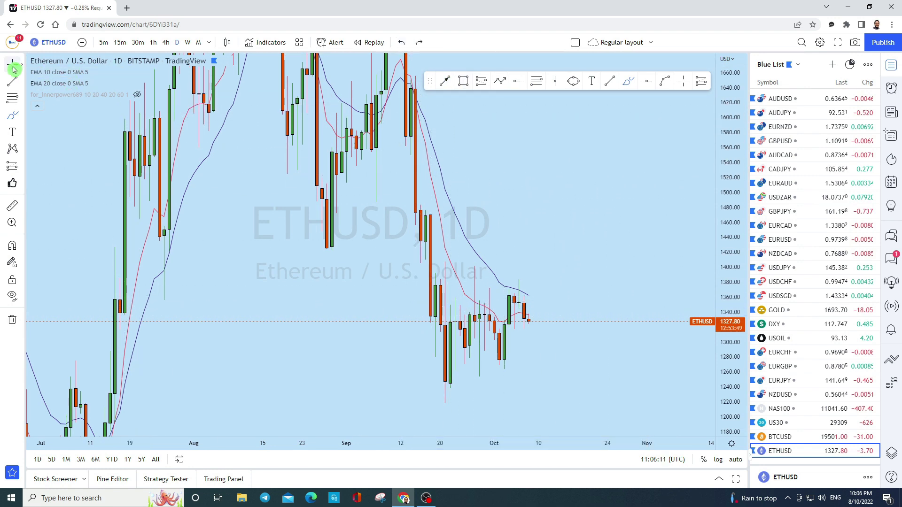
- Draw a rising trend line beneath the recent consolidation, from about 1270 in mid-September to about 1380 in late October
left_click_drag(584, 262, 501, 155)
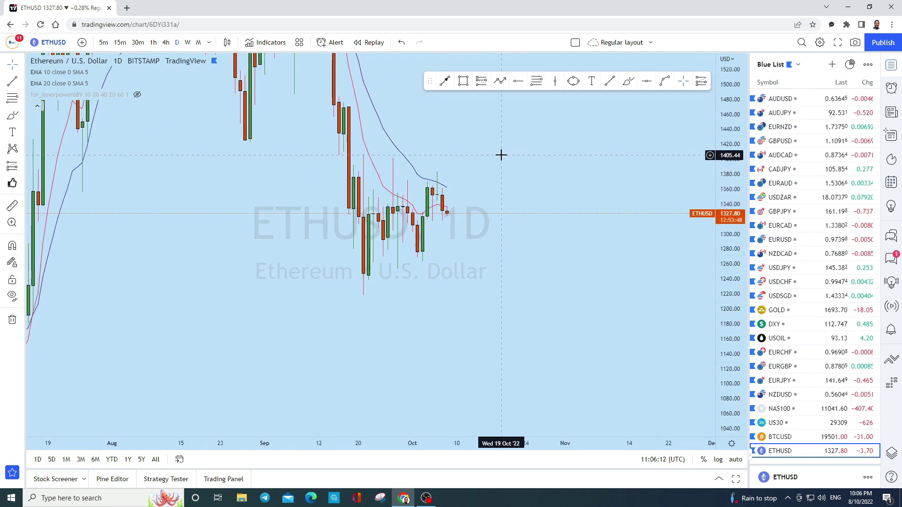
left_click(610, 80)
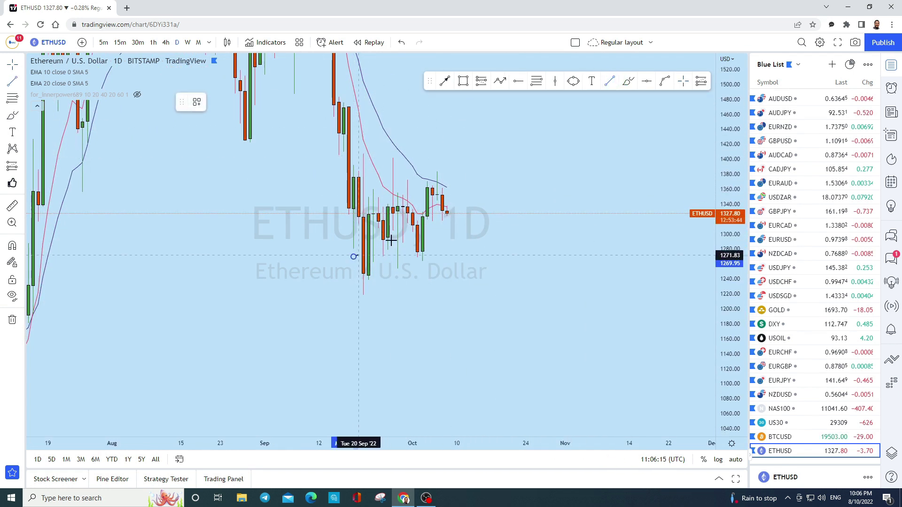
left_click(353, 257)
left_click(524, 172)
scroll(489, 249, "down", 1)
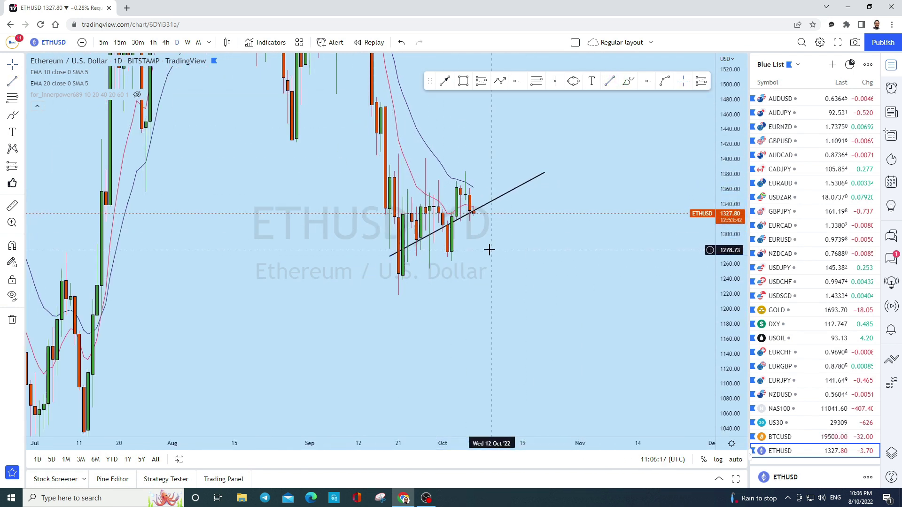
- Brush small circles around the points where price touches the rising trend line, and undo them
left_click_drag(489, 250, 555, 241)
left_click(626, 84)
left_click_drag(459, 246, 538, 203)
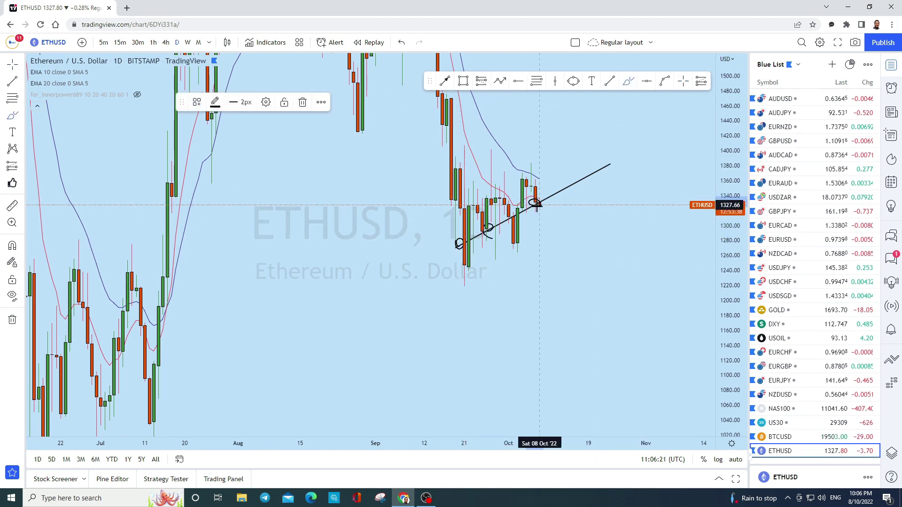
left_click(401, 42)
left_click(400, 42)
left_click(400, 43)
- Draw a projected path from the current price down to about 1275, up to about 1350 at the trend line, and down to about 1125
left_click(501, 82)
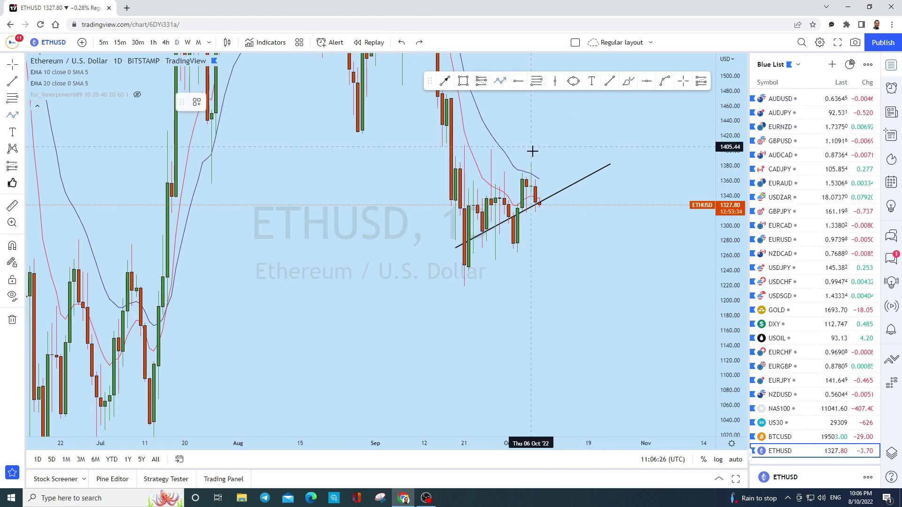
left_click(536, 205)
left_click(548, 246)
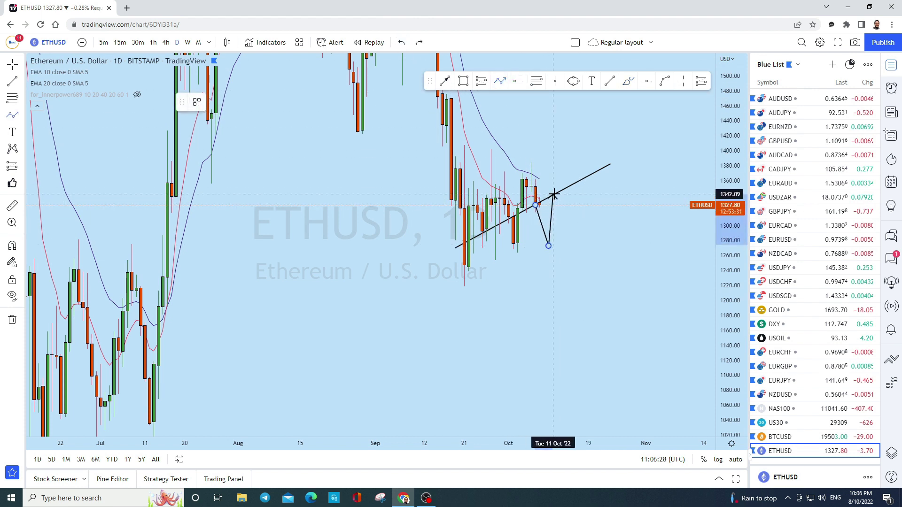
left_click(562, 188)
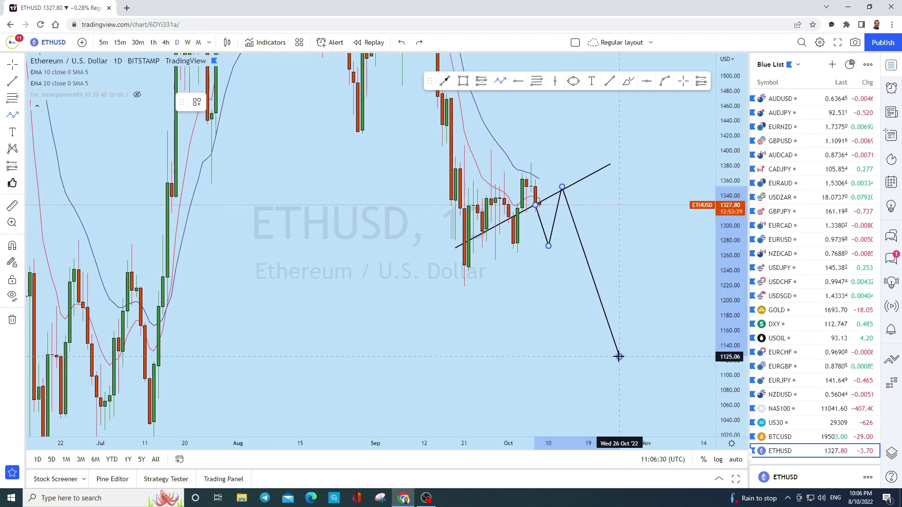
double_click(618, 356)
- Mark the projected path's retest of the trend line with a small ellipse near its peak
left_click(573, 82)
left_click(557, 200)
left_click(566, 192)
left_click(579, 197)
left_click(568, 194)
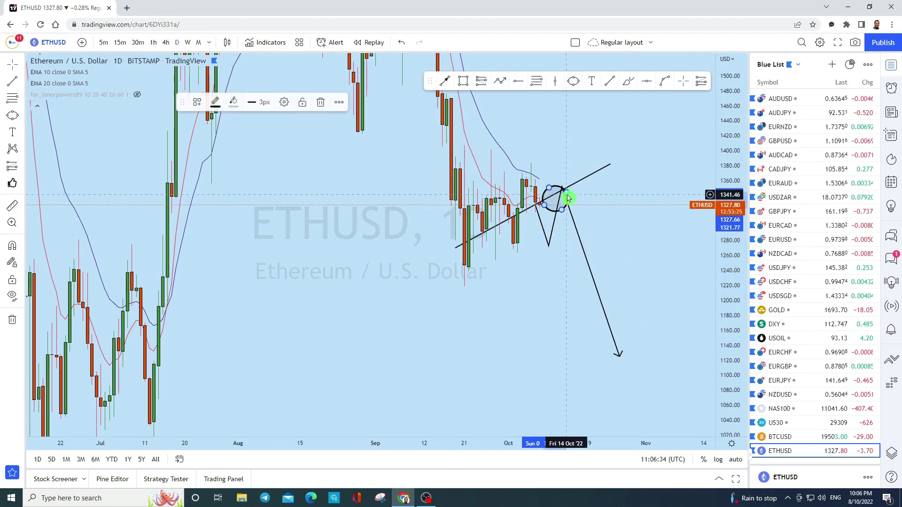